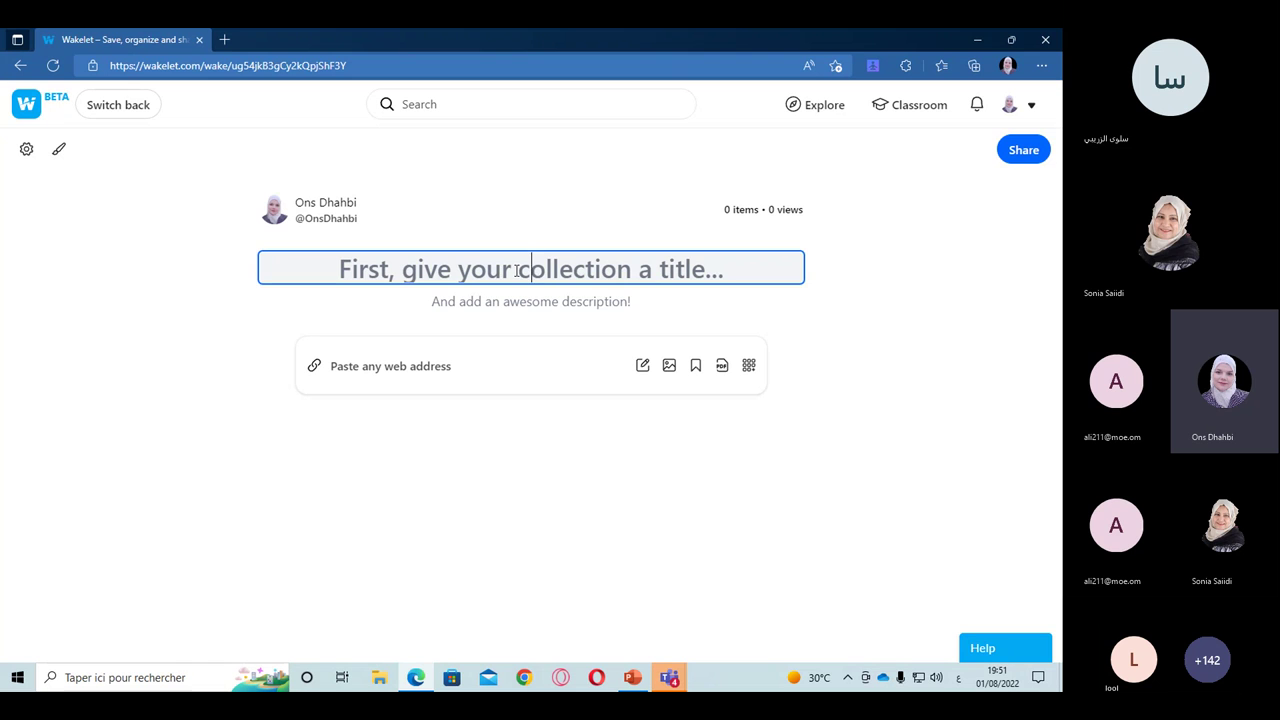
Step: Enter the collection title 'سنة هجرية مباركة للجميع', fixing the typos, and save it
type("س")
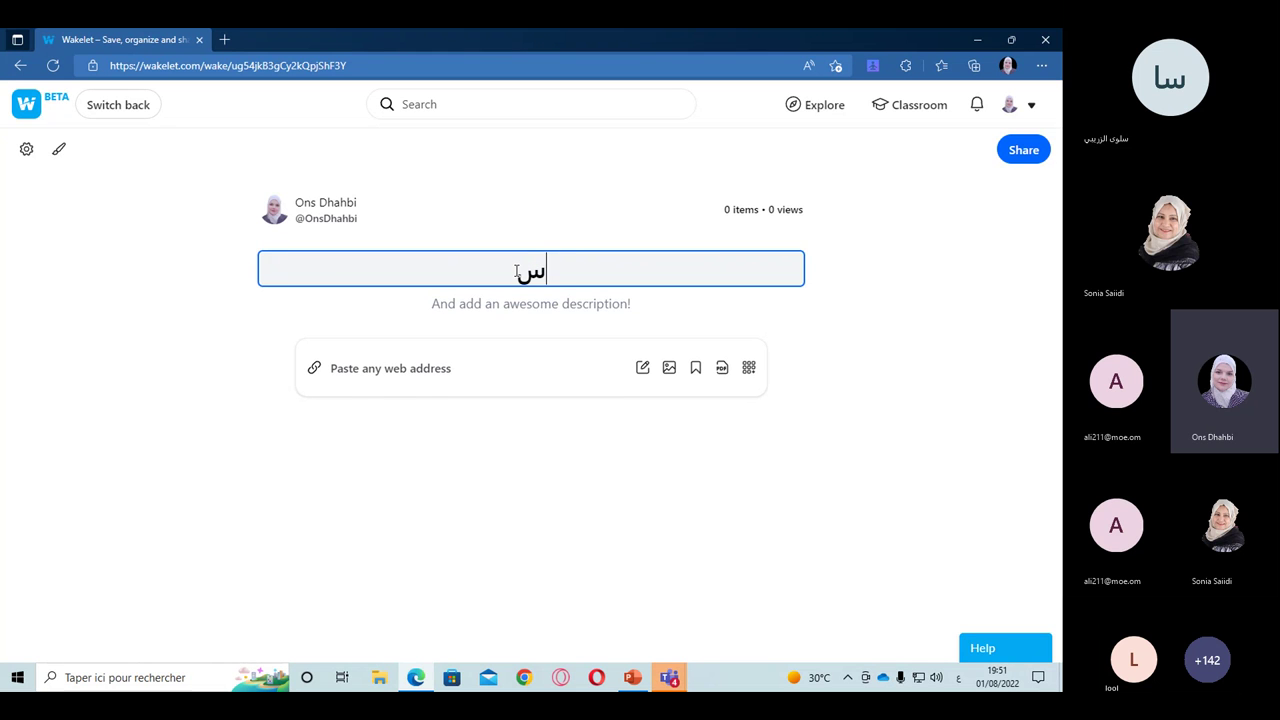
type("نة ه")
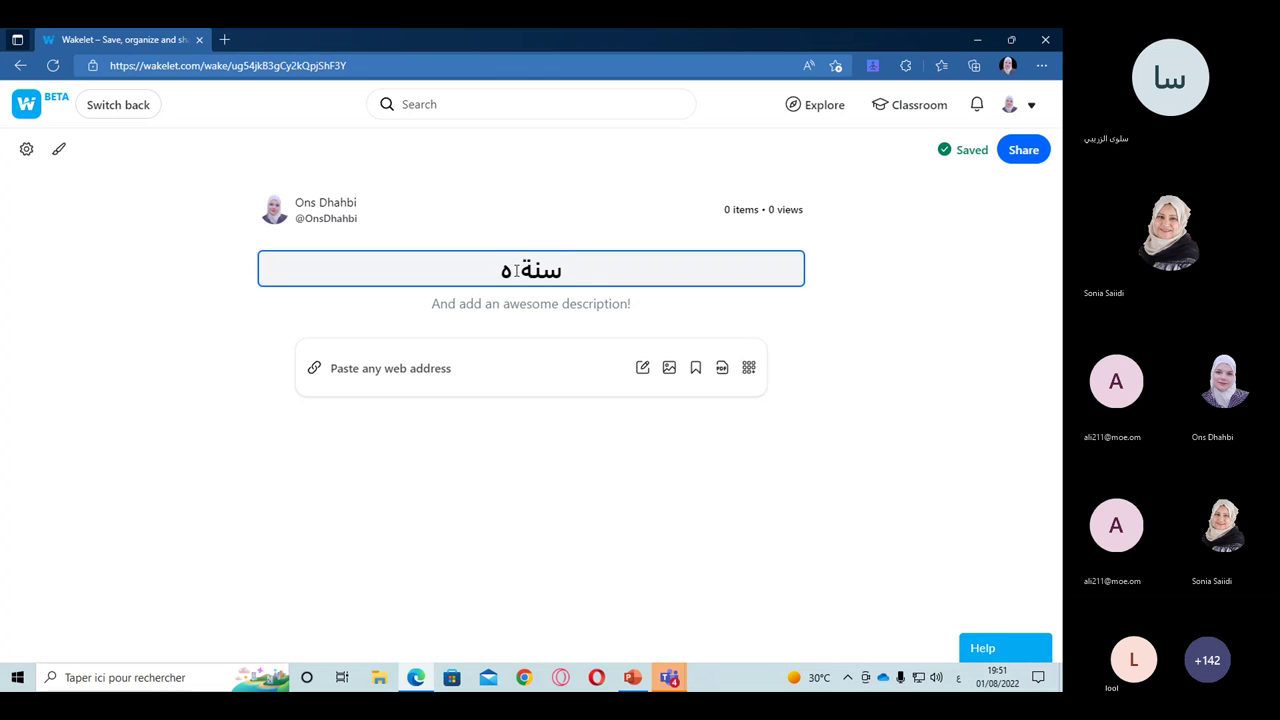
type("جرية ")
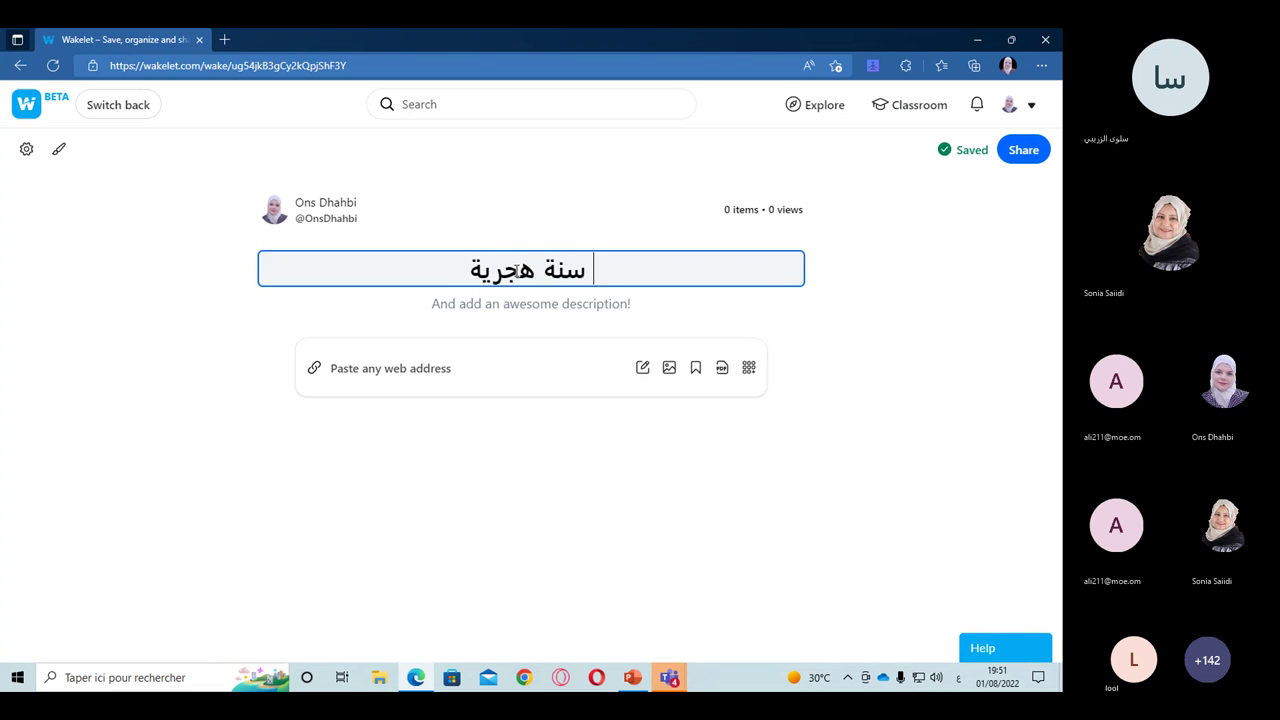
type("مب")
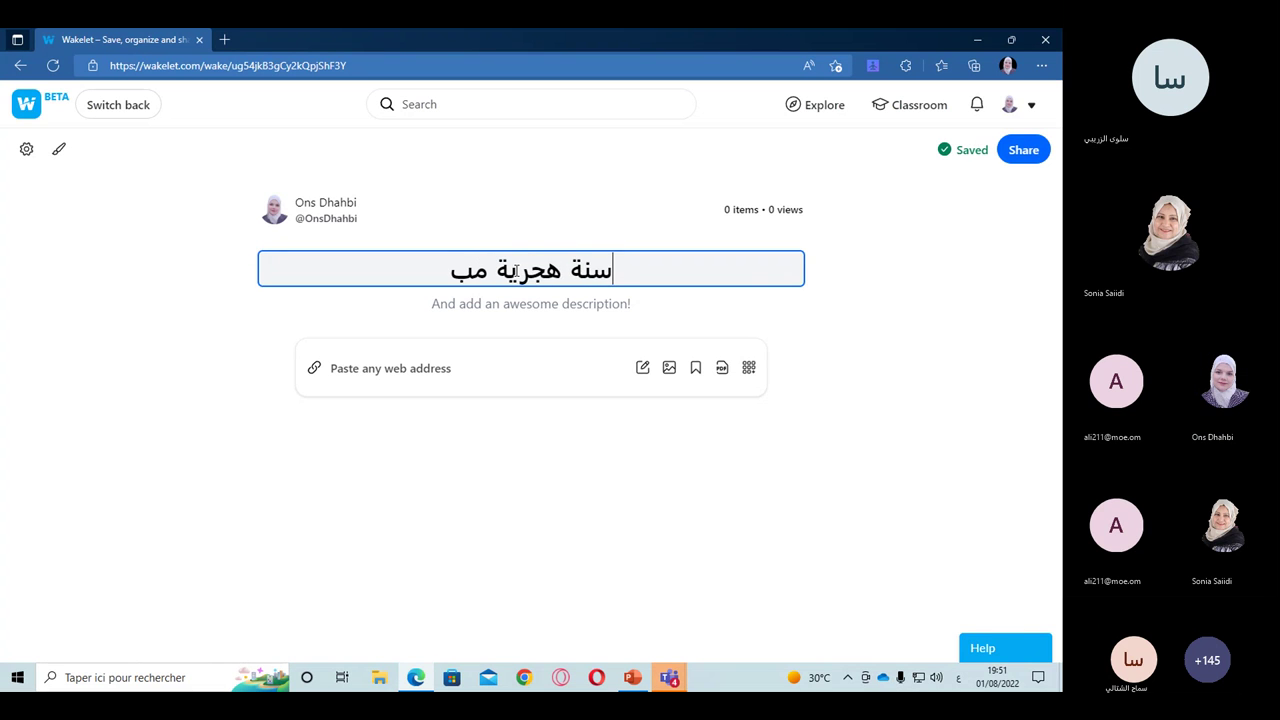
type("اركو")
key("BackSpace")
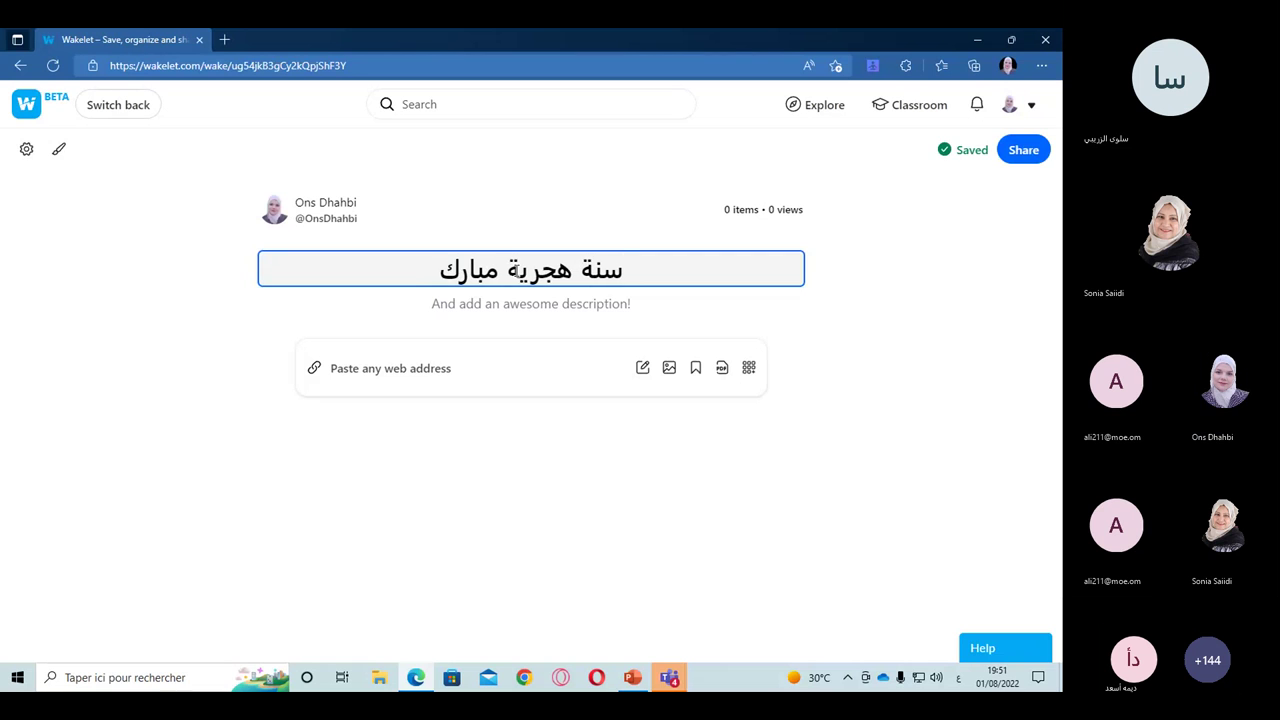
type("ة")
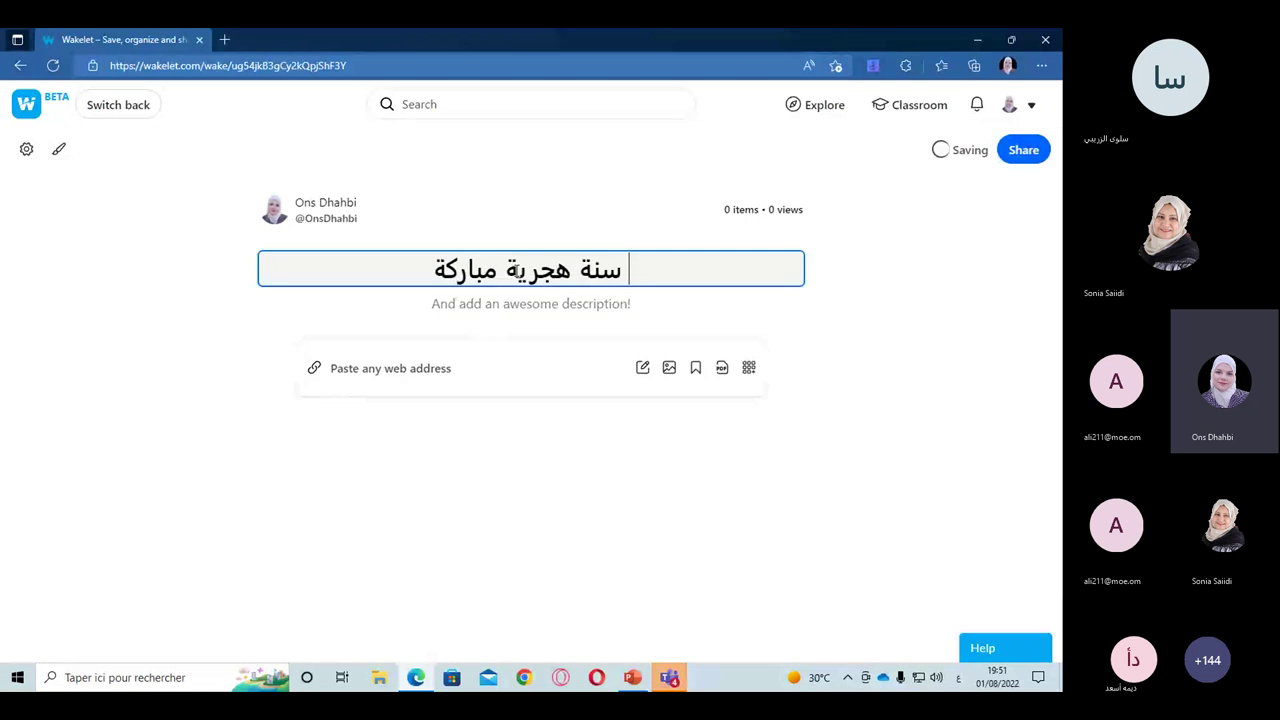
type(" للجميه")
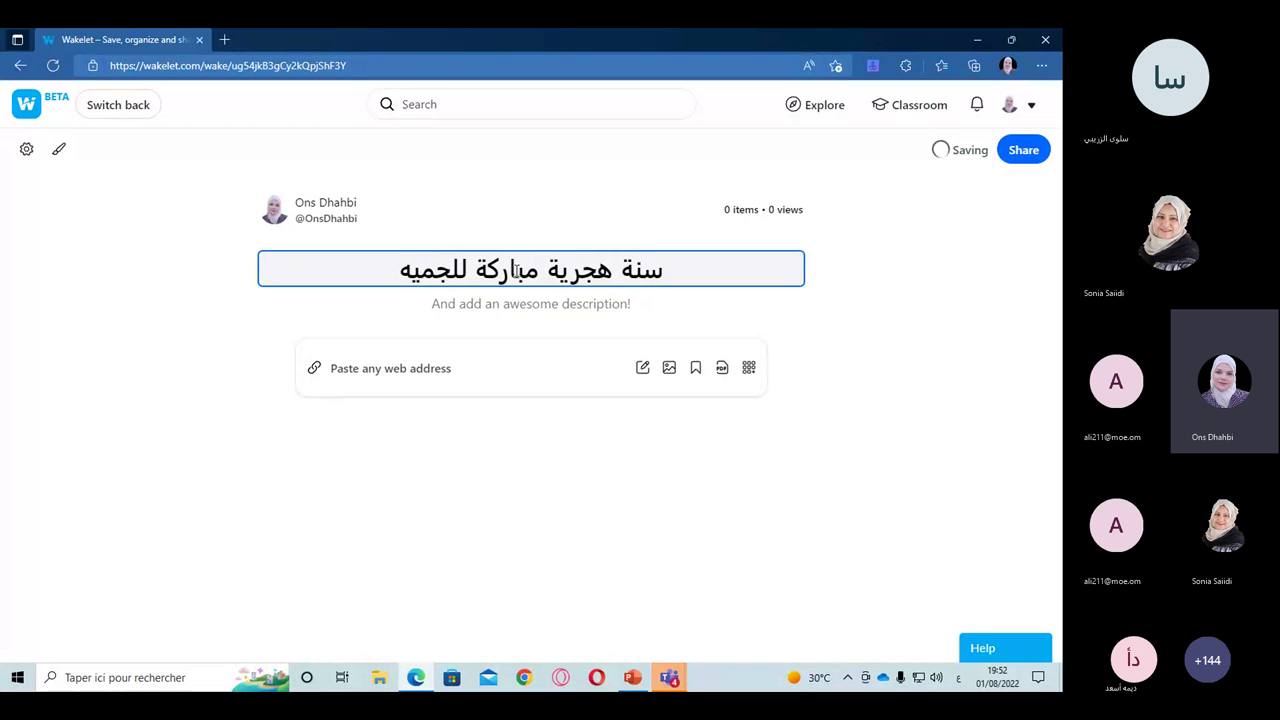
key("BackSpace")
type("ع")
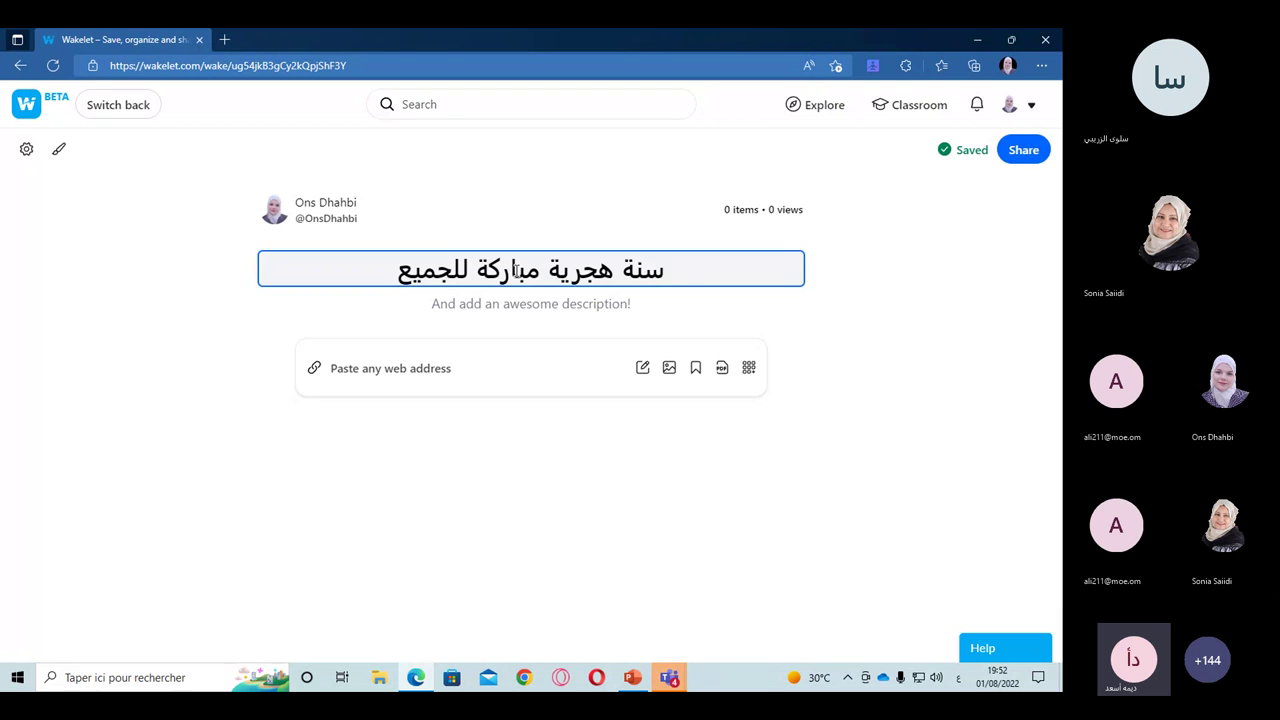
left_click(855, 335)
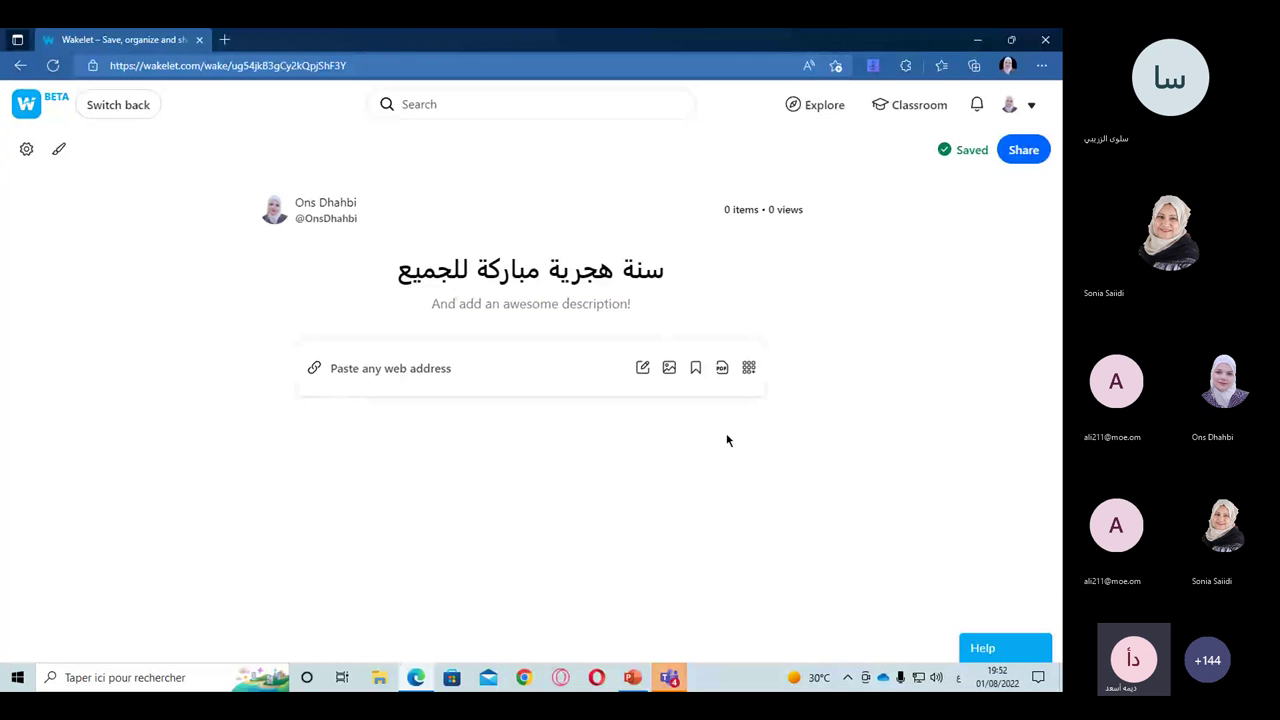
Step: Switch to the Teams meeting, show its conversation and place the cursor in the message box
left_click(696, 638)
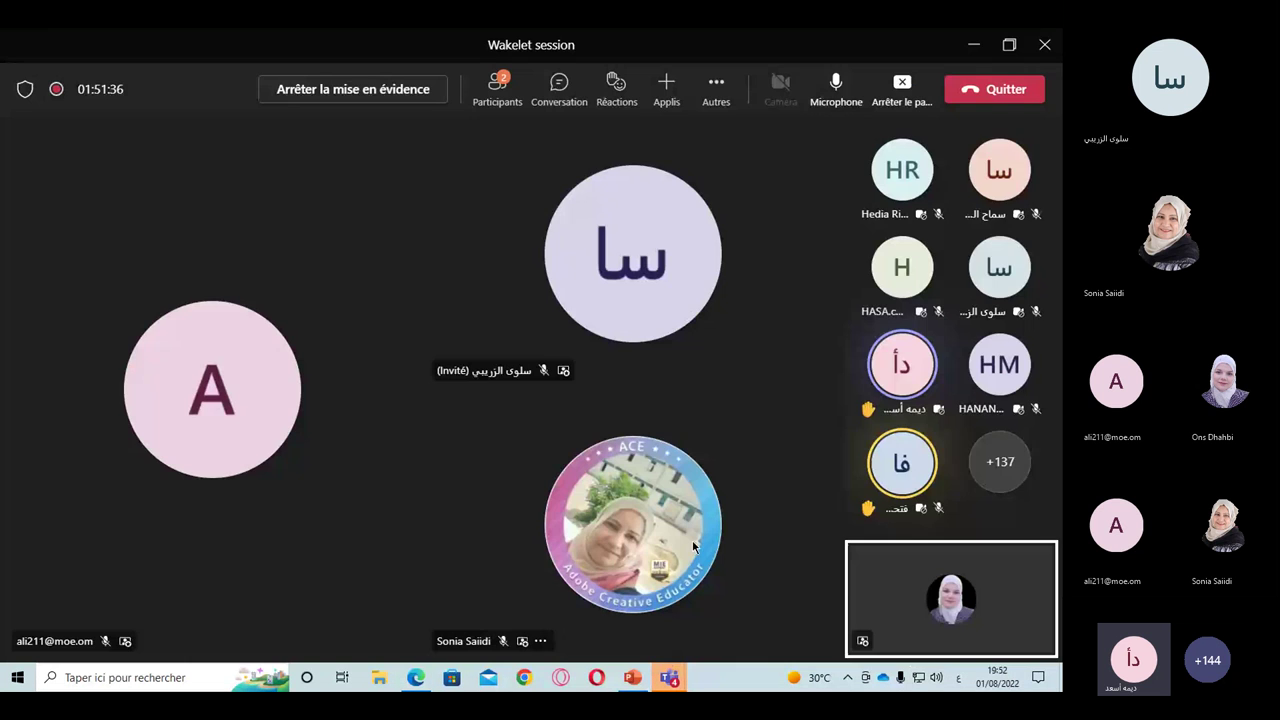
left_click(559, 88)
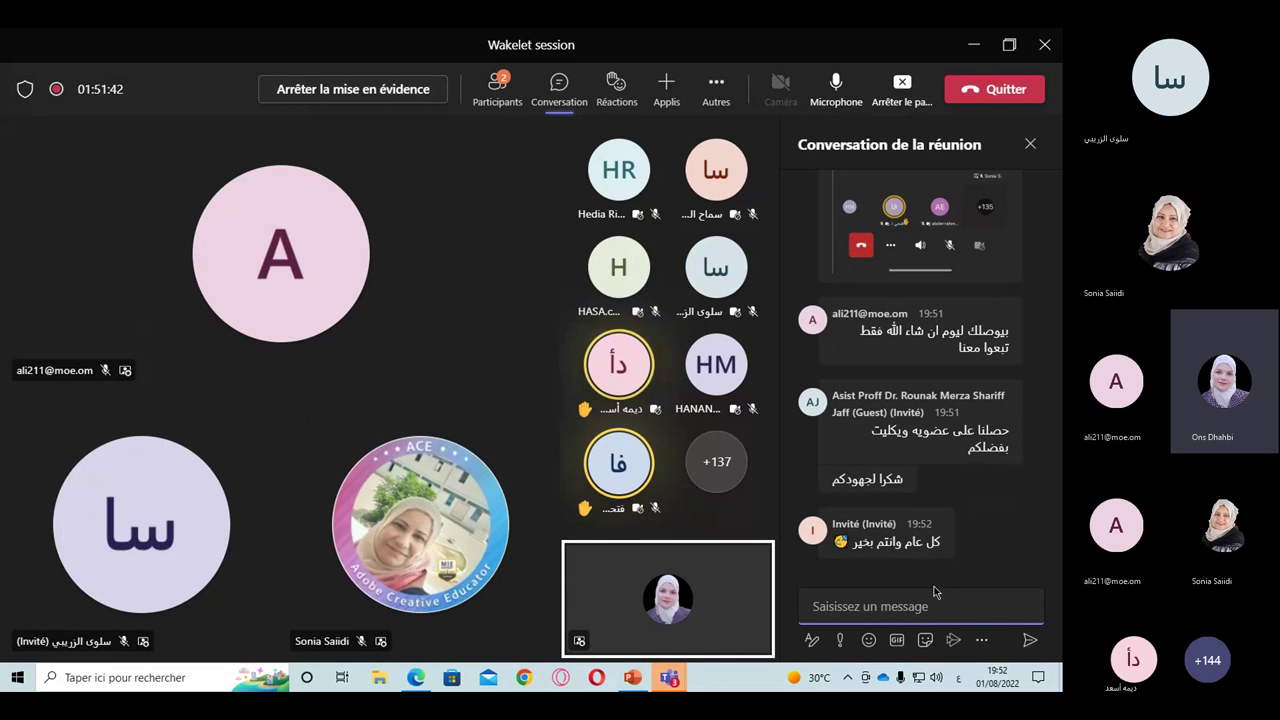
left_click(905, 607)
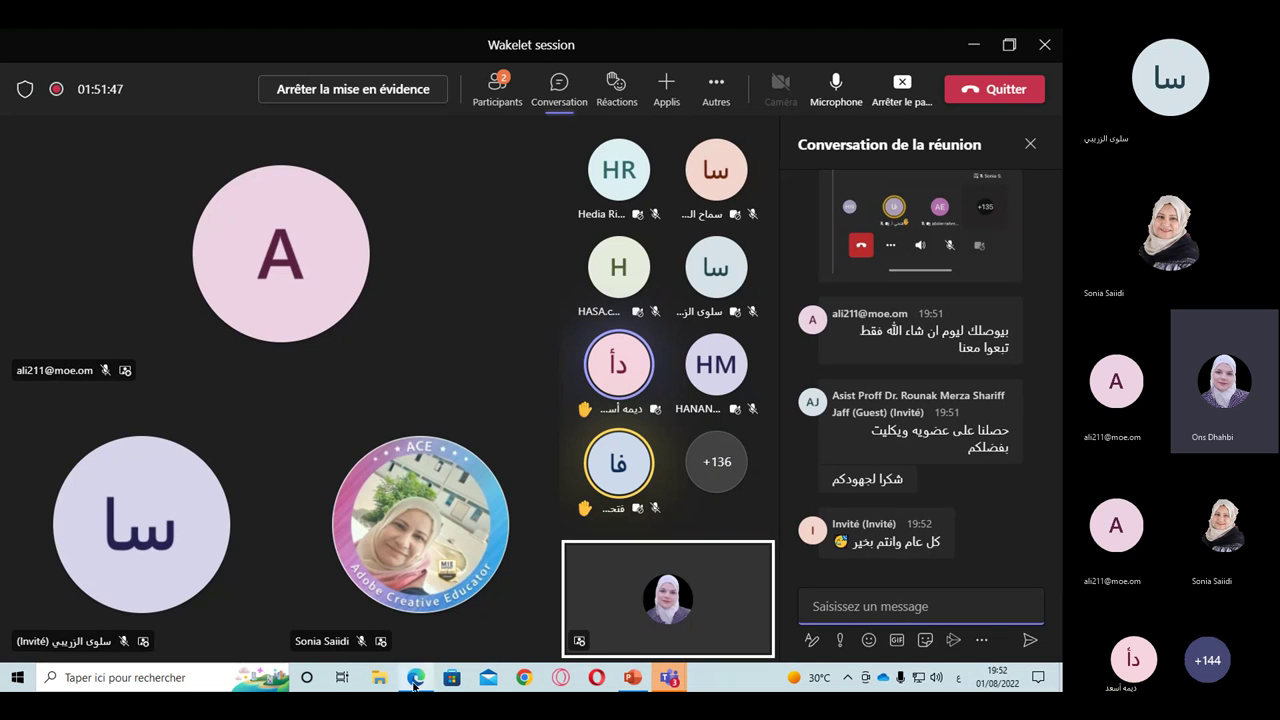
Step: Return to the Wakelet collection and place the cursor in its description field
mouse_move(416, 683)
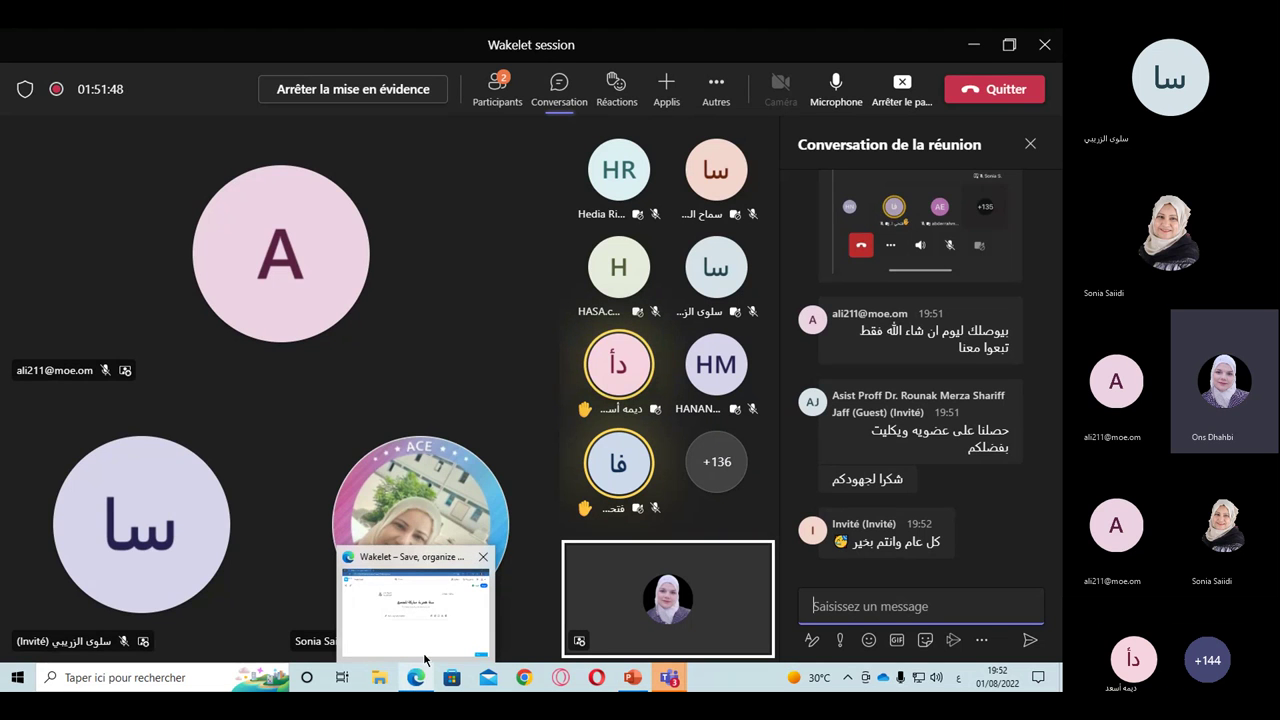
left_click(426, 645)
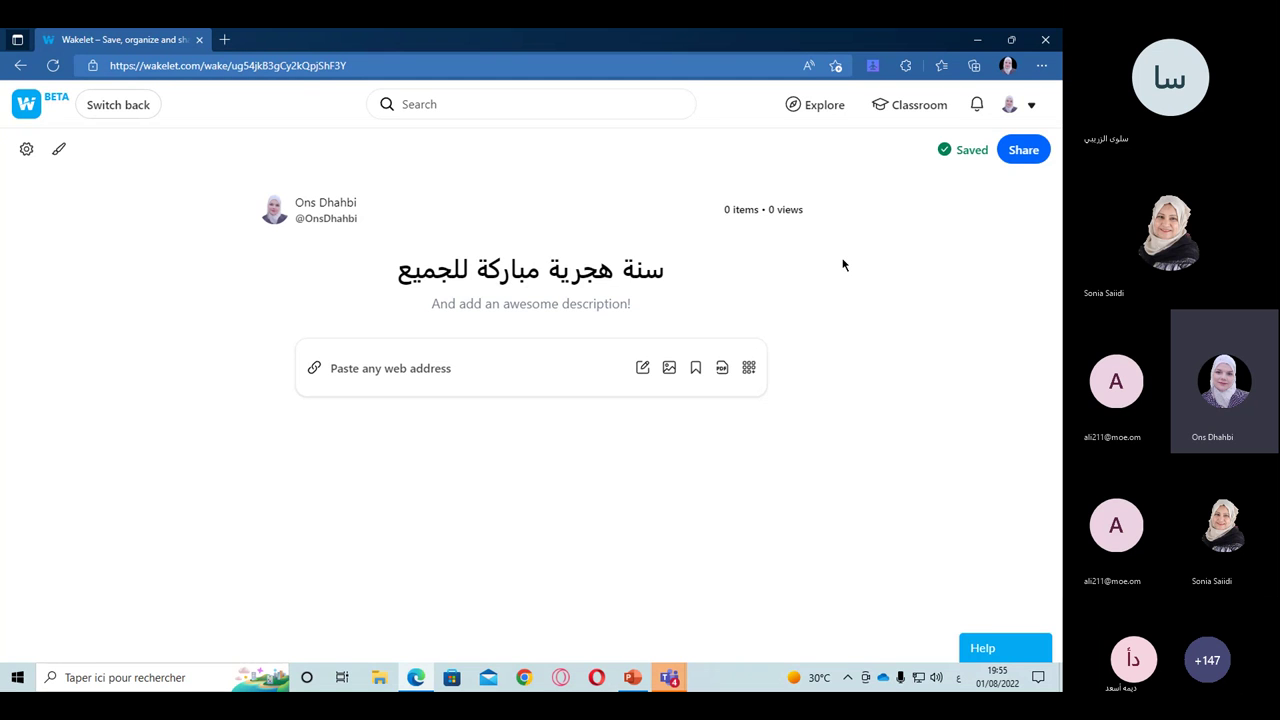
left_click(494, 307)
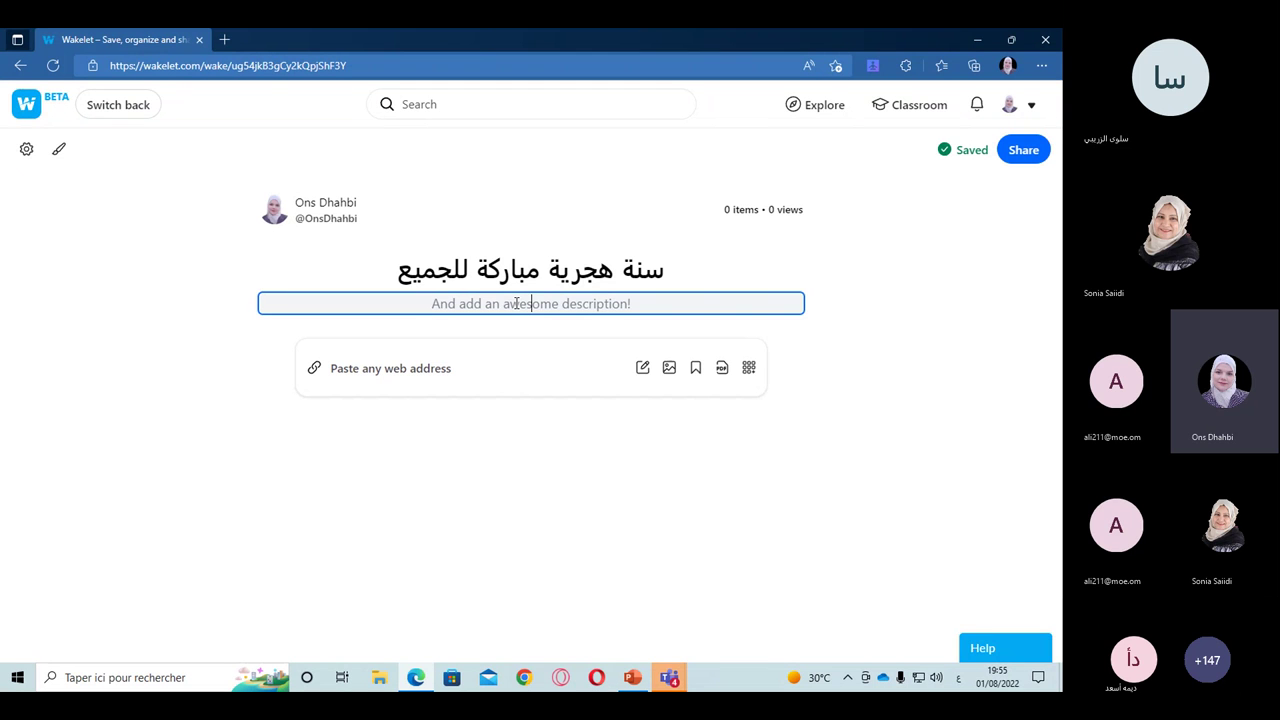
Step: Write the description 'نشر بطاقات تهنئة', correcting the mistyped letters, and save it
type("انش")
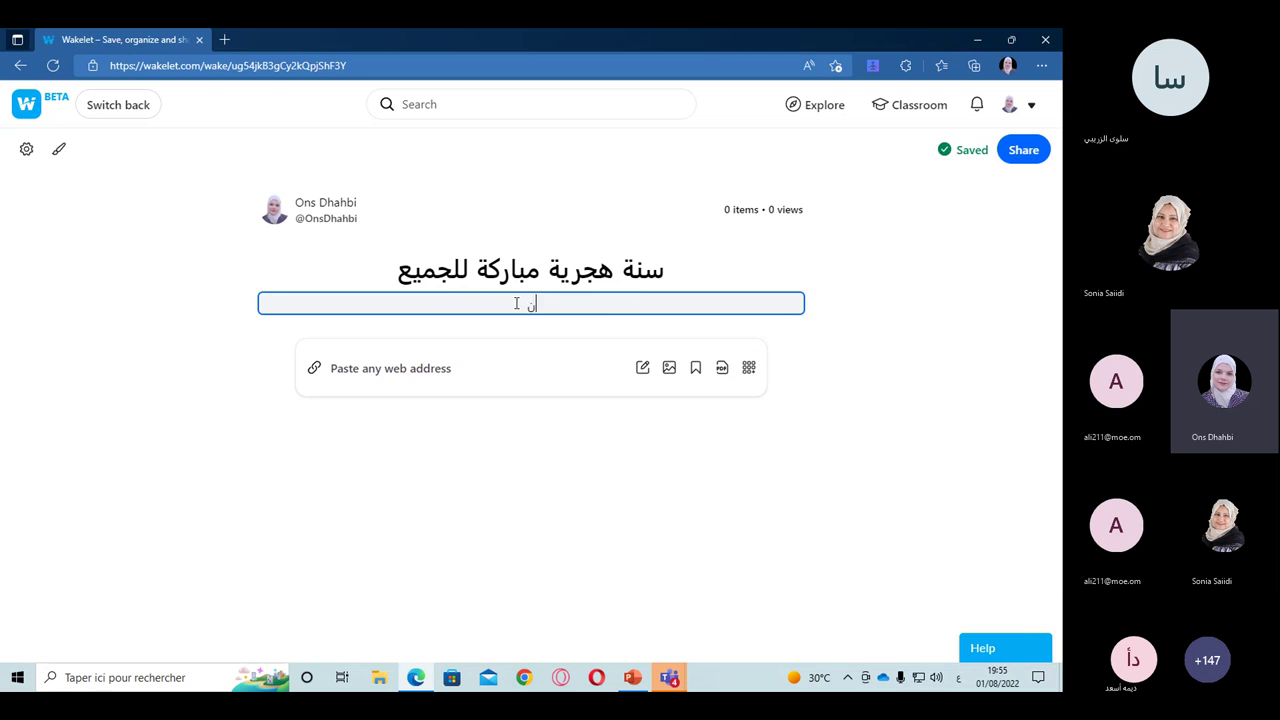
type("ر")
type("ال")
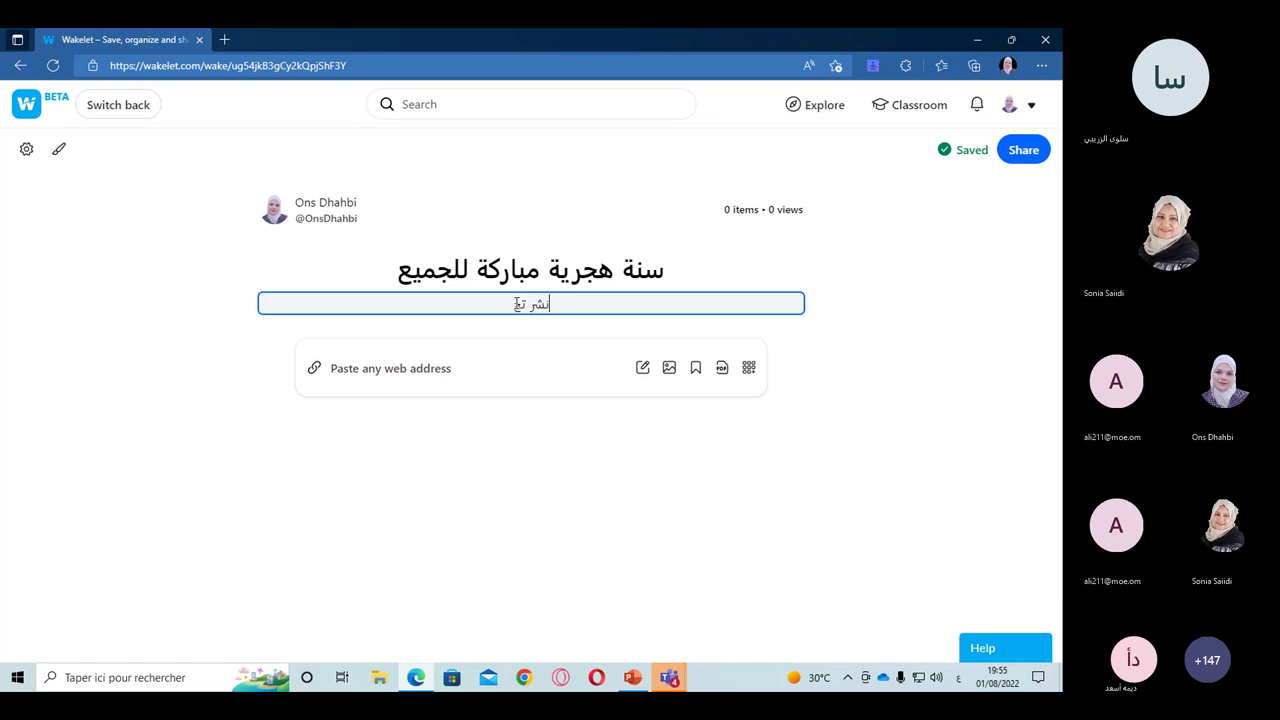
key("BackSpace")
key("BackSpace")
key("BackSpace")
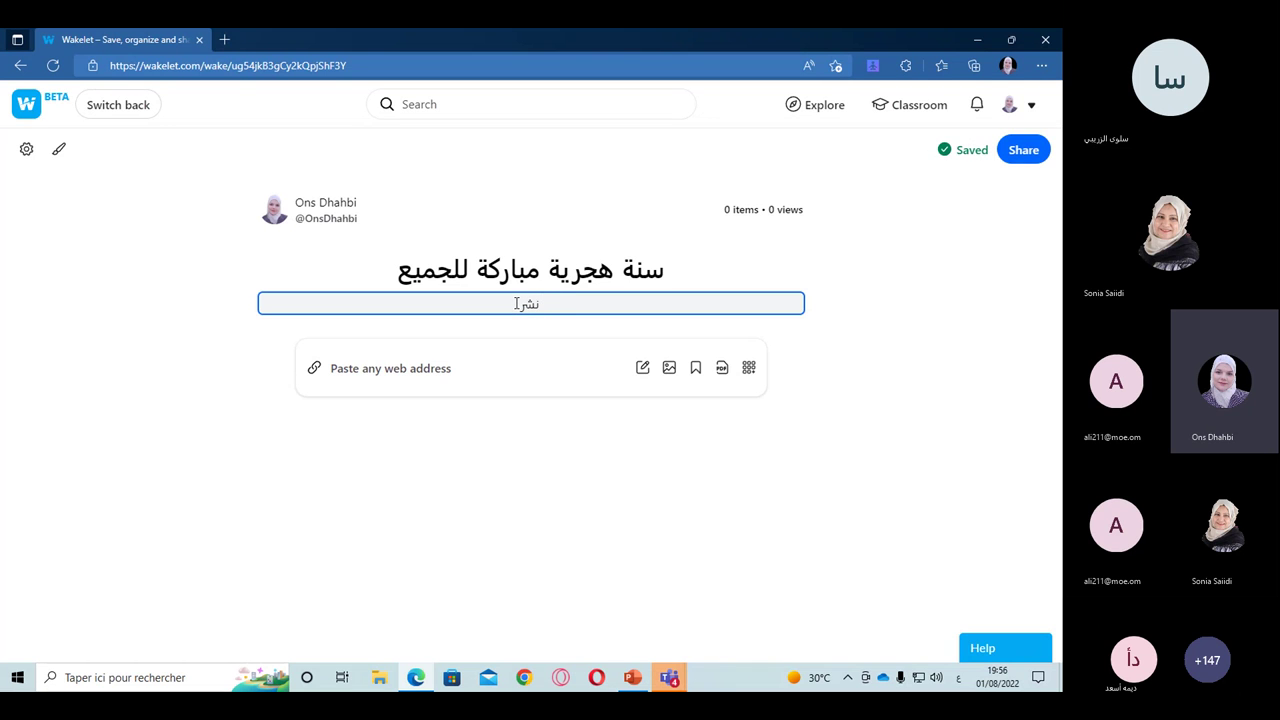
type("بحثا")
type("ق")
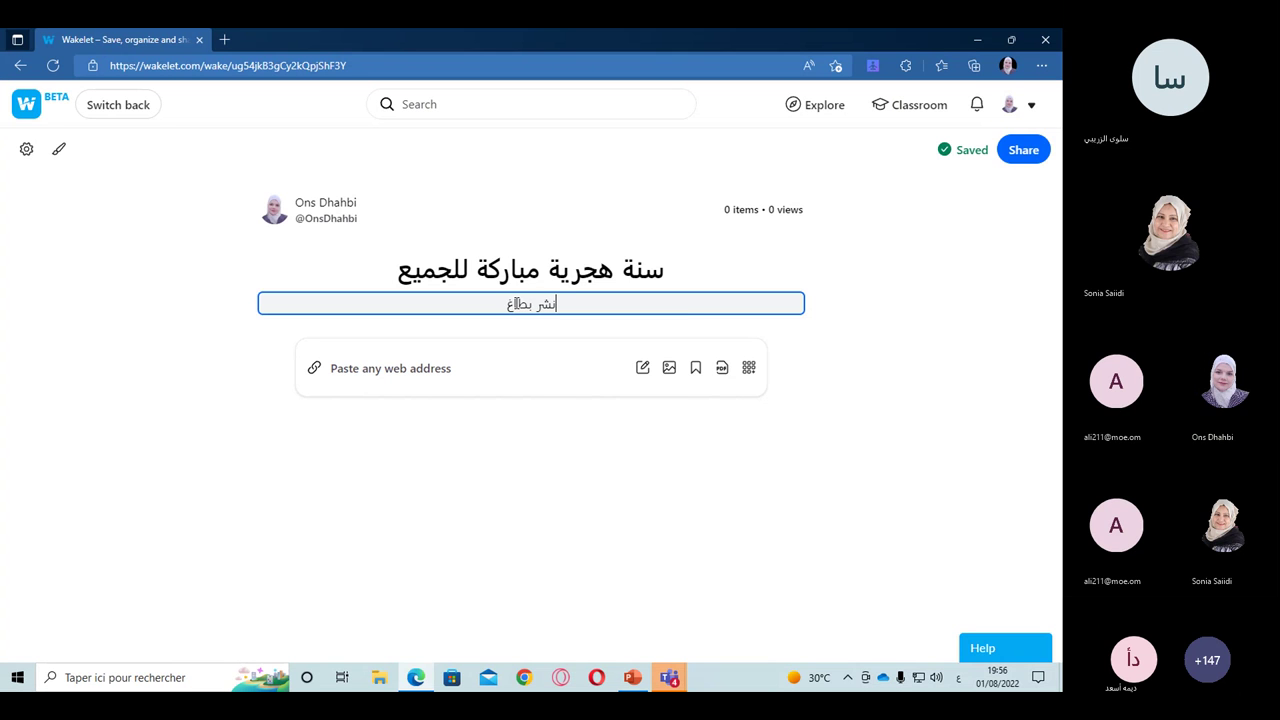
type("ا")
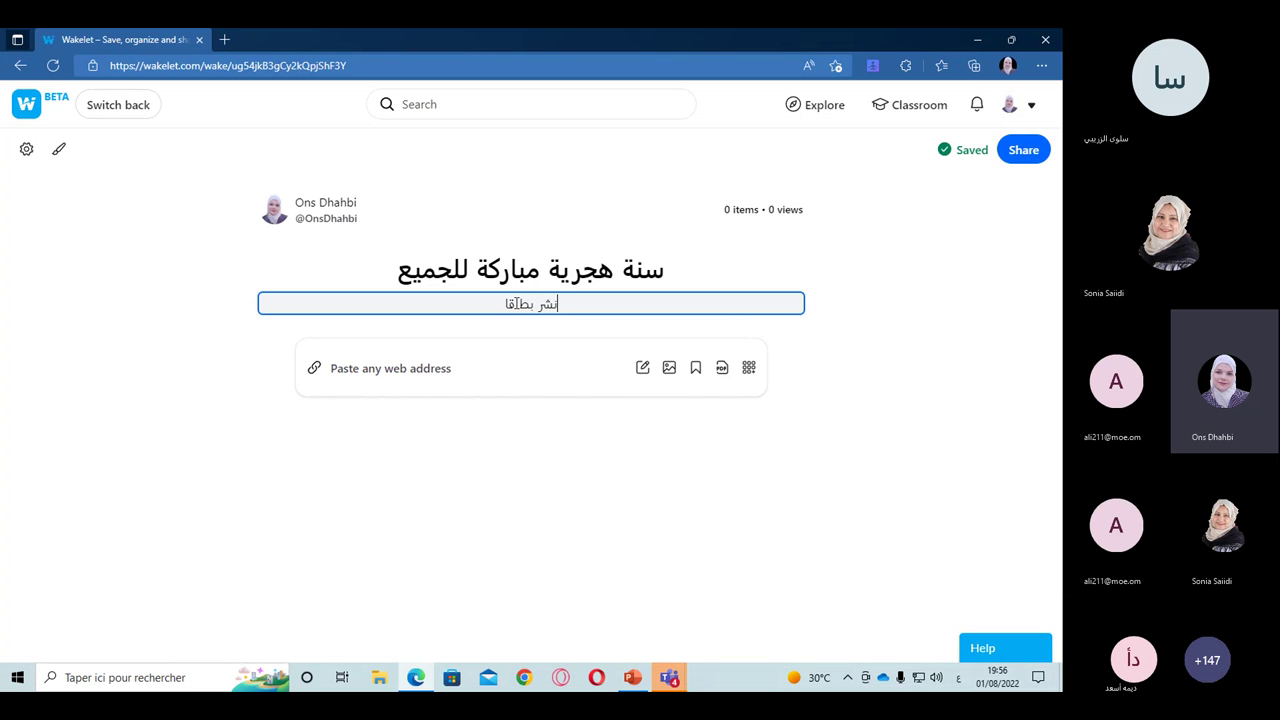
type("ت")
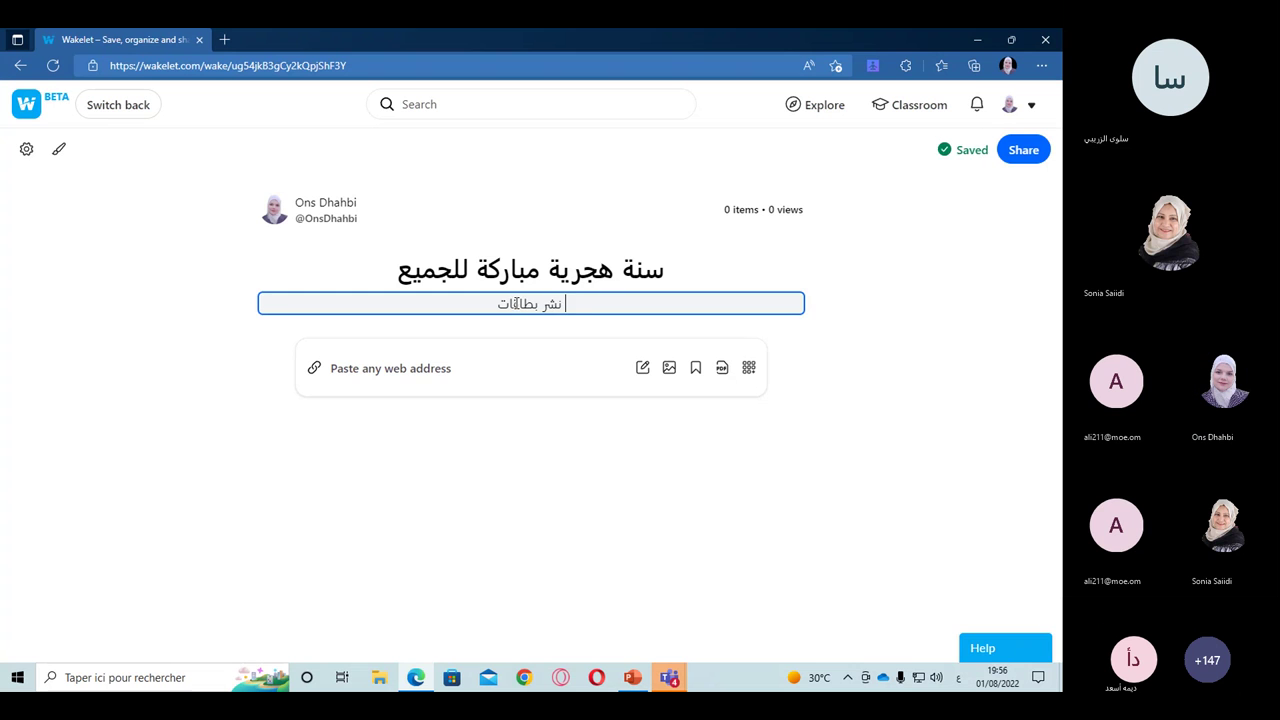
type(" ن")
key("BackSpace")
type("ت")
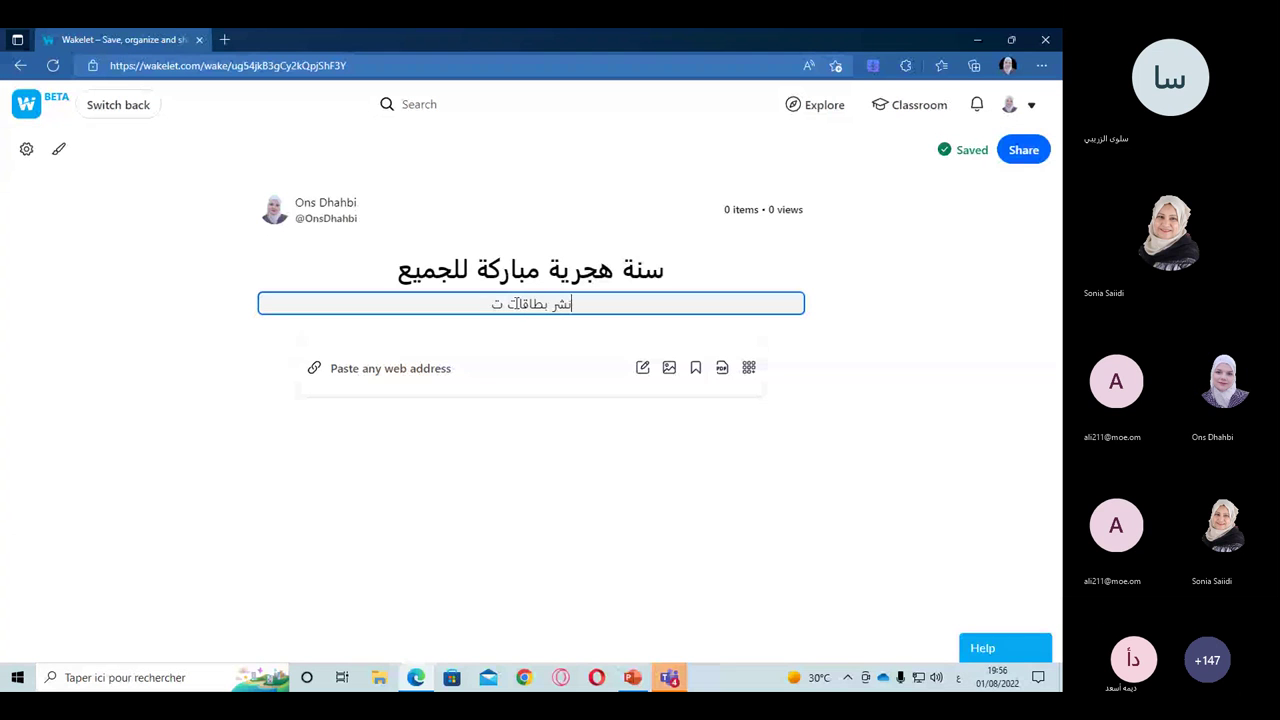
type("هن")
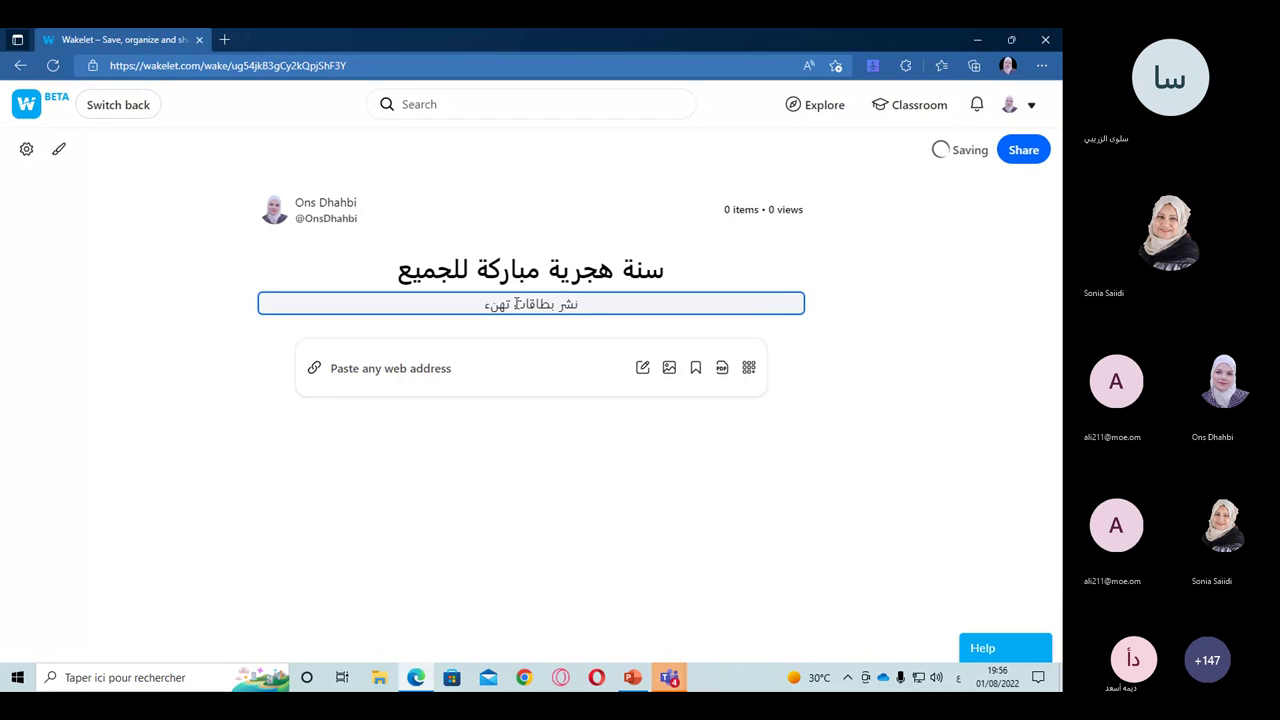
type("ؤ")
key("BackSpace")
type("ئة")
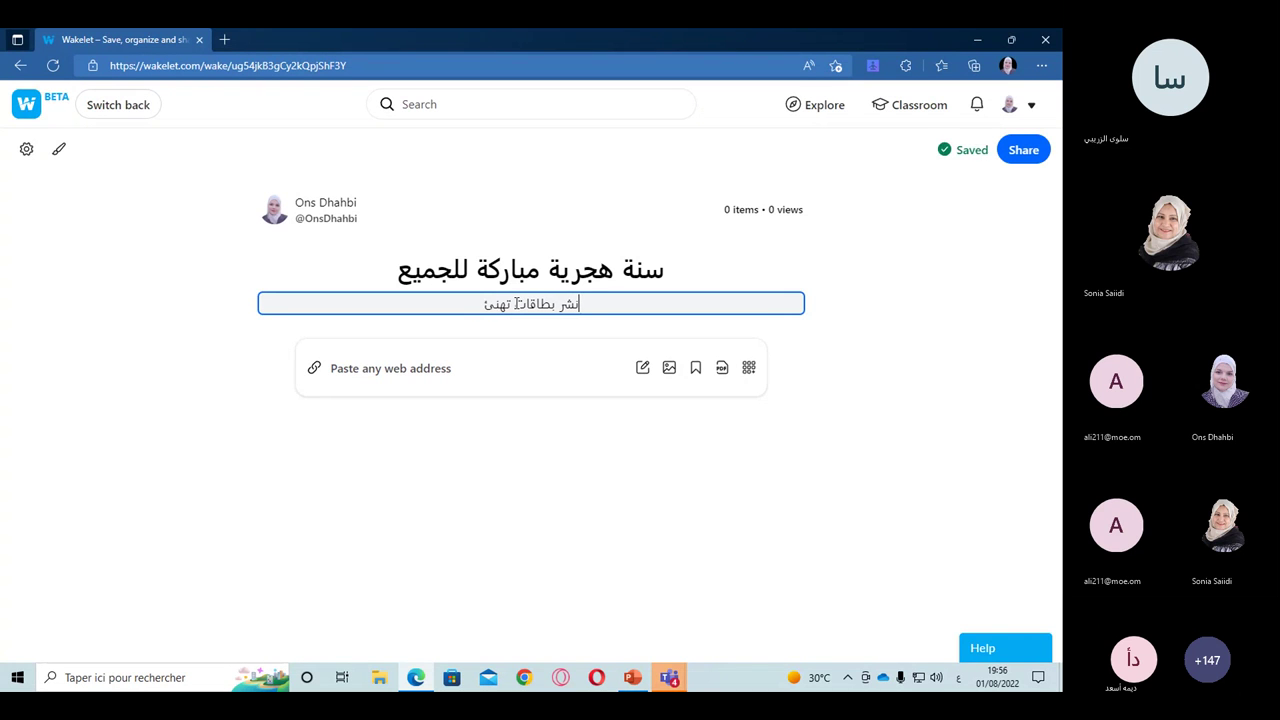
left_click(476, 370)
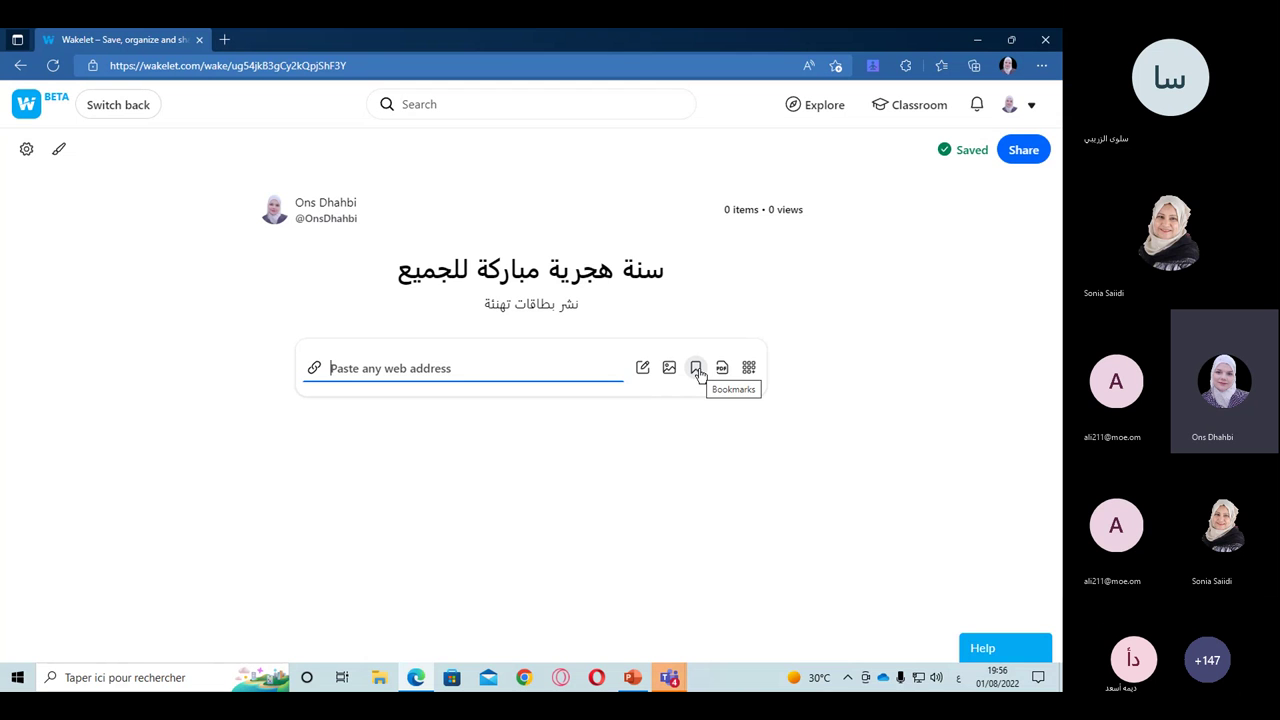
Step: Check the integrations list without choosing one, then start a new Add Text item
left_click(645, 370)
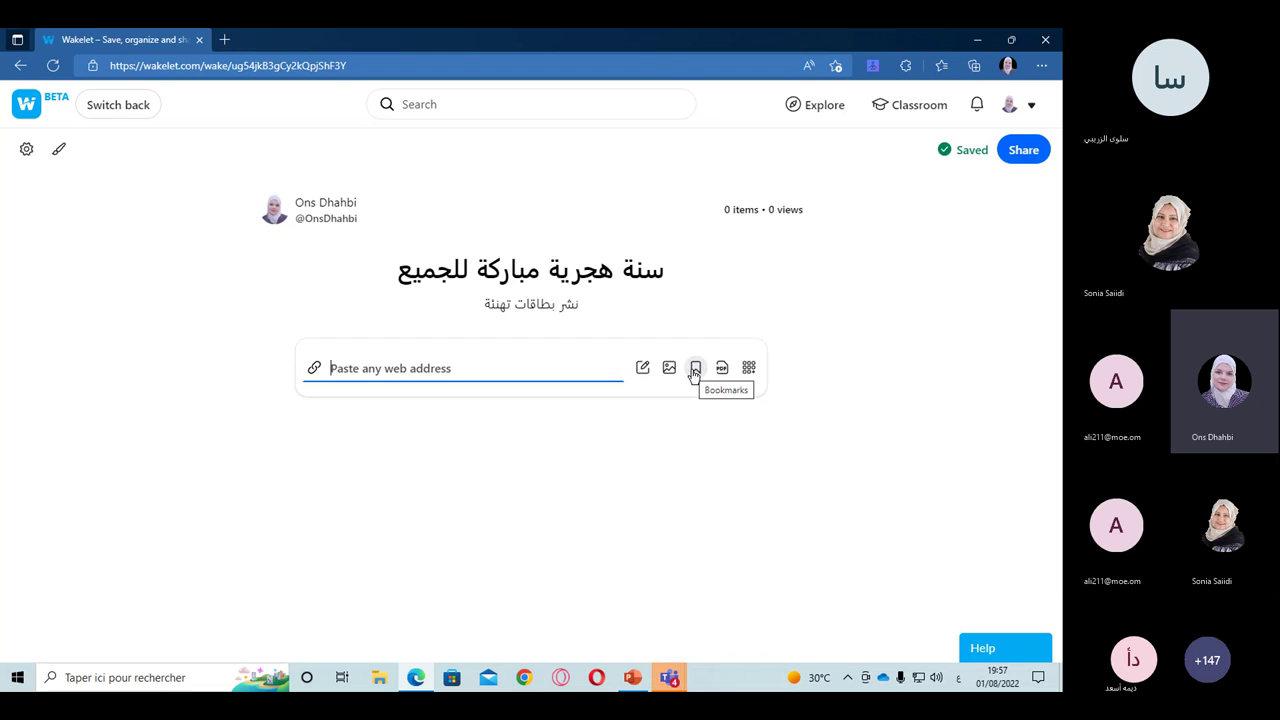
left_click(749, 369)
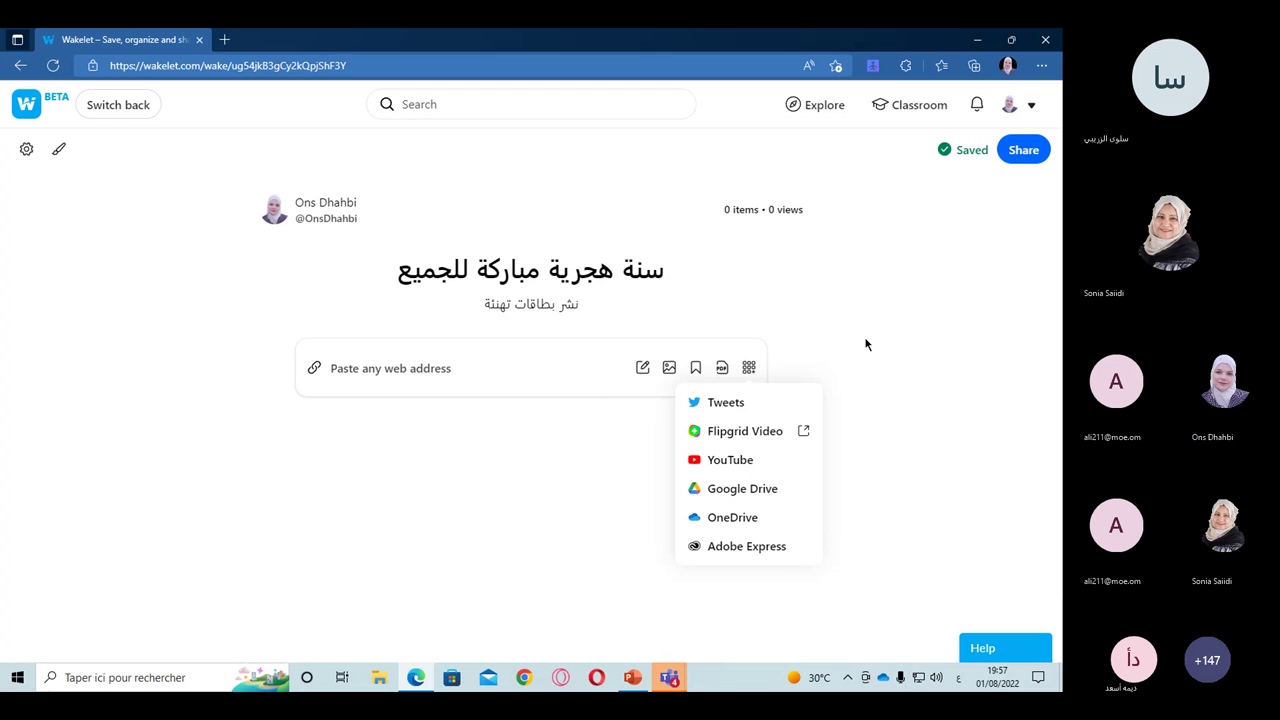
left_click(638, 384)
left_click(644, 370)
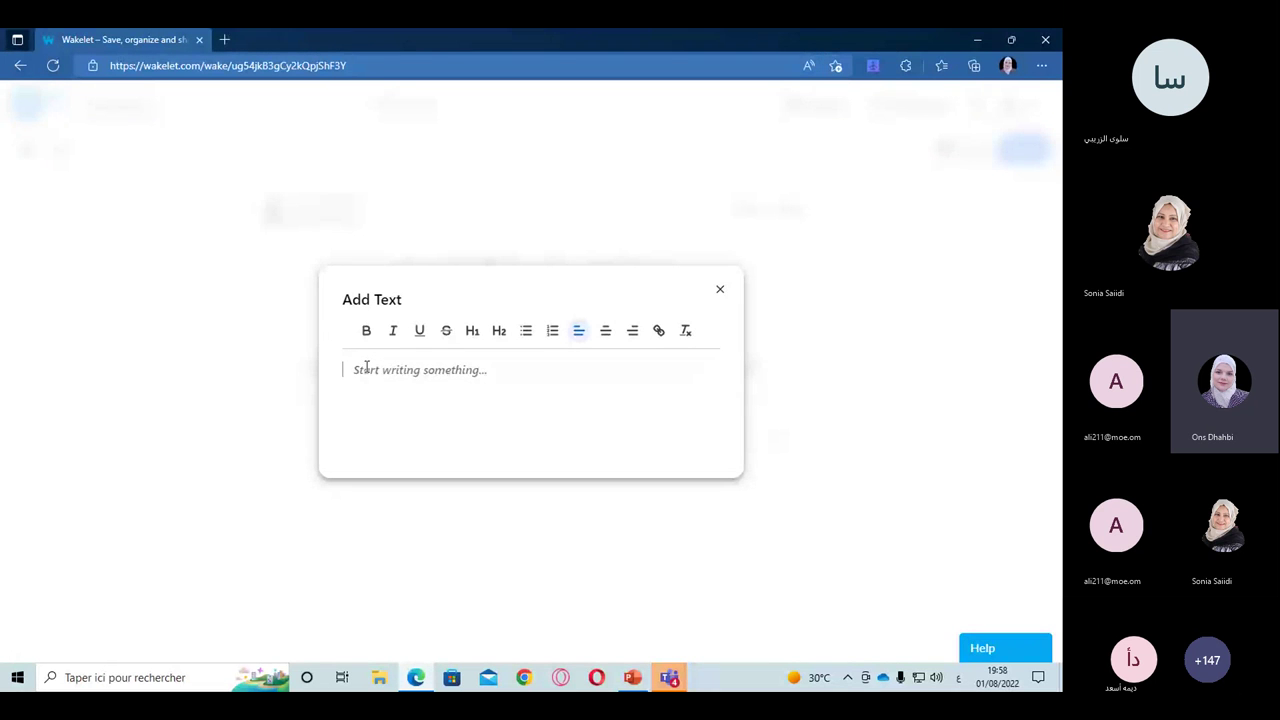
Step: Type the greeting 'كل عام و أنتم بخير' and make it a bold, italic H1 heading
type("أكل ع")
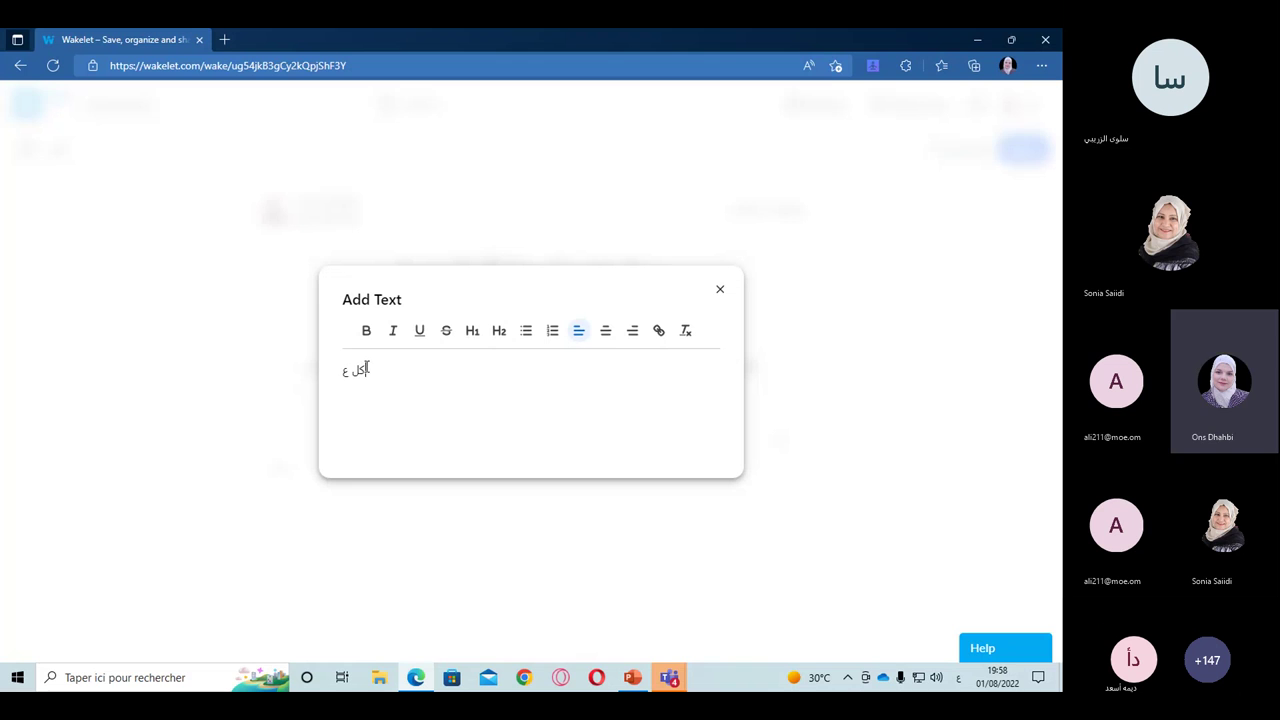
type("ام و أنتم")
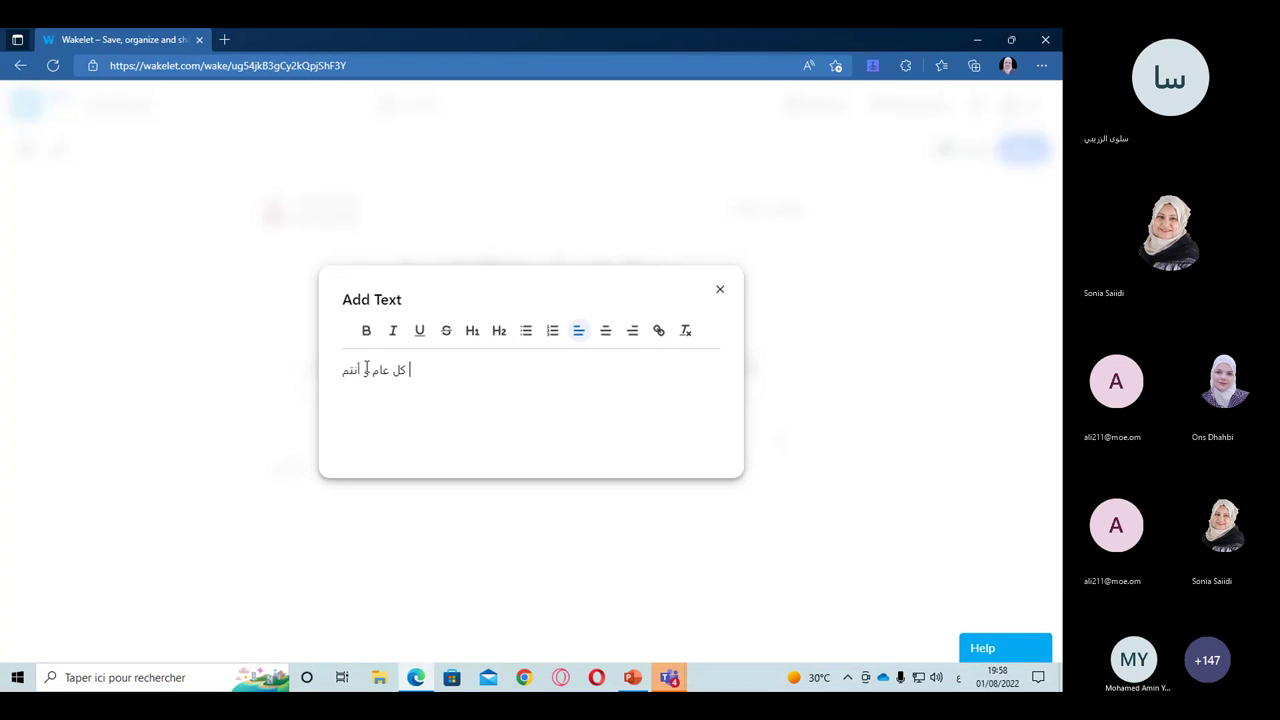
type("ي")
type("خ")
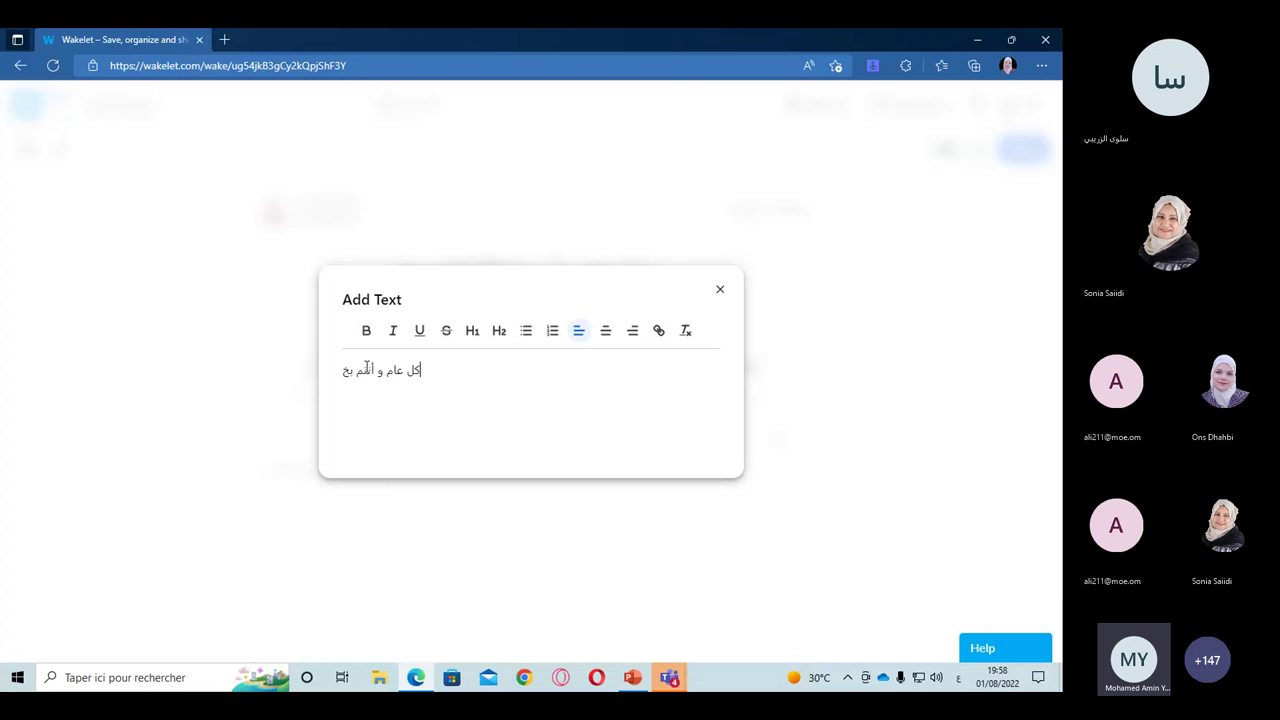
type("ير")
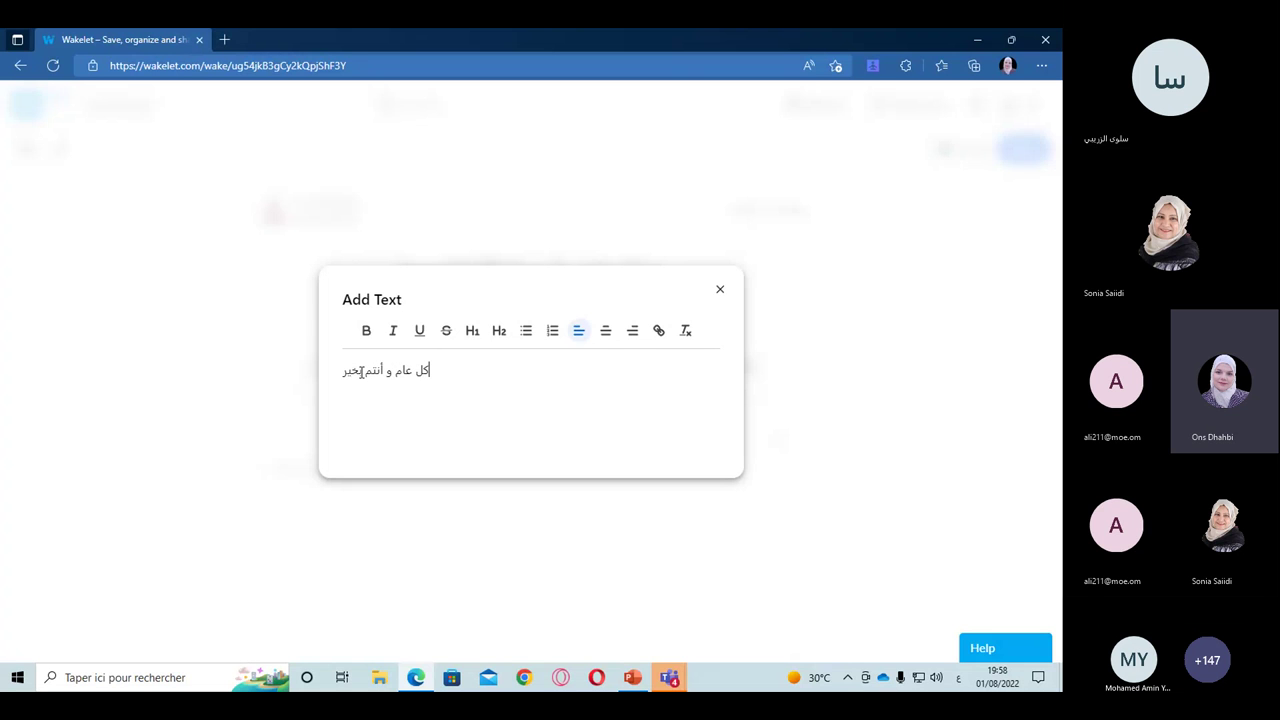
triple_click(361, 372)
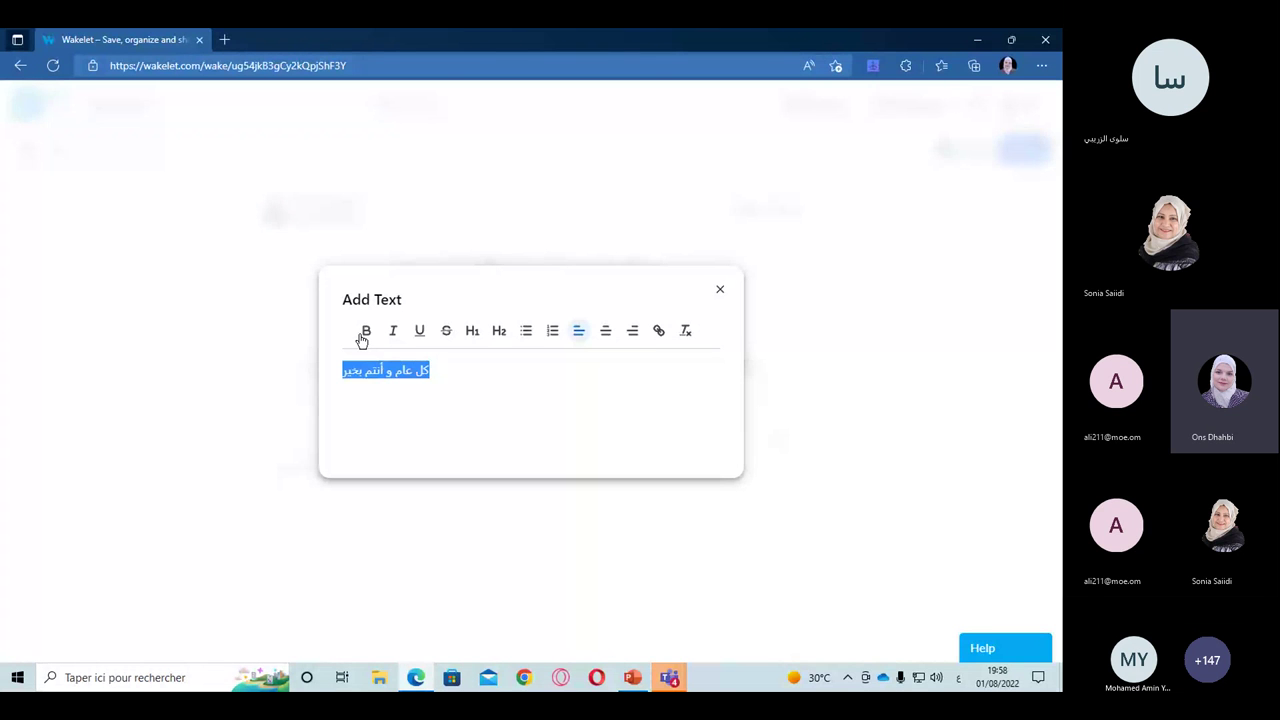
left_click(366, 333)
left_click(392, 336)
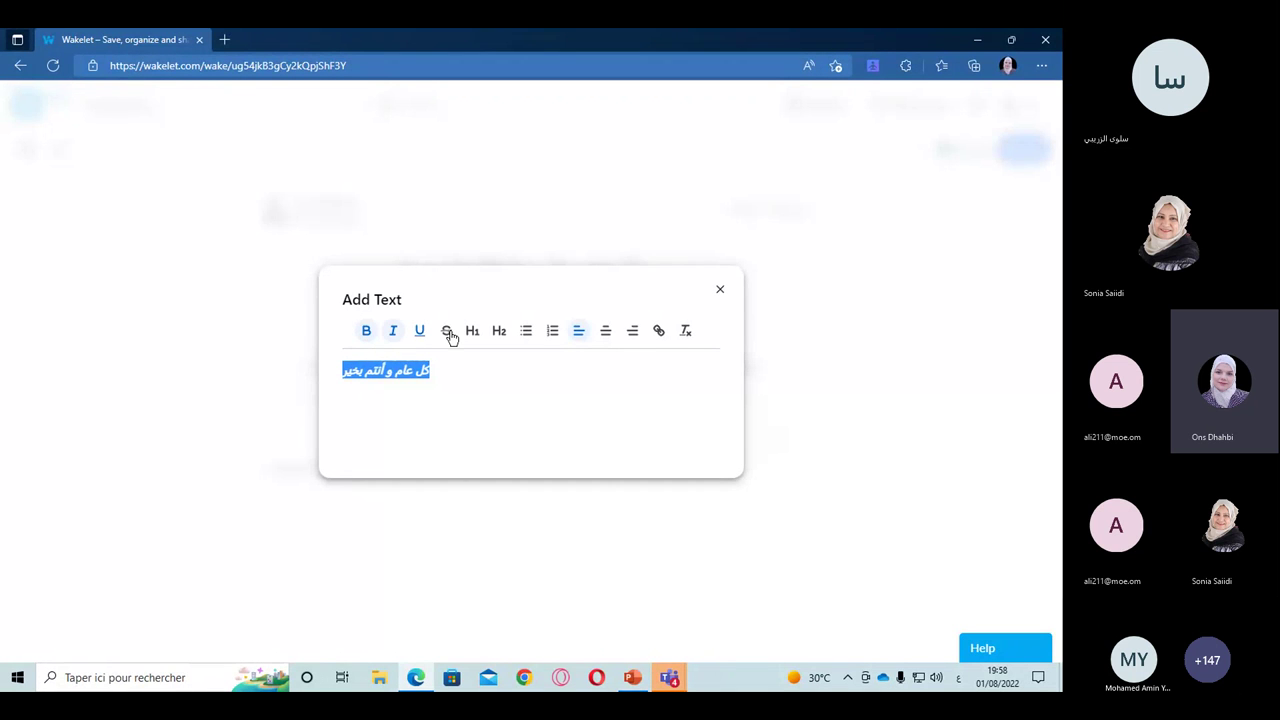
left_click(474, 336)
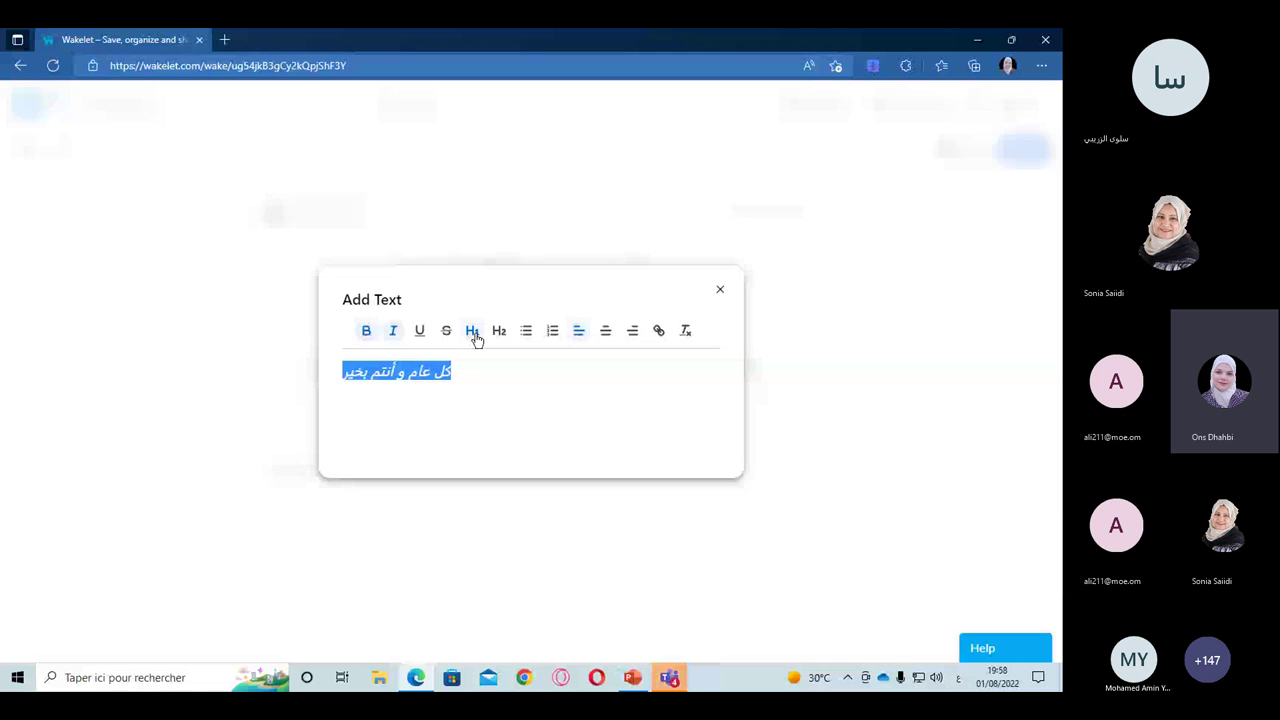
Step: Centre the greeting line and close the editor, keeping the text item
left_click(465, 368)
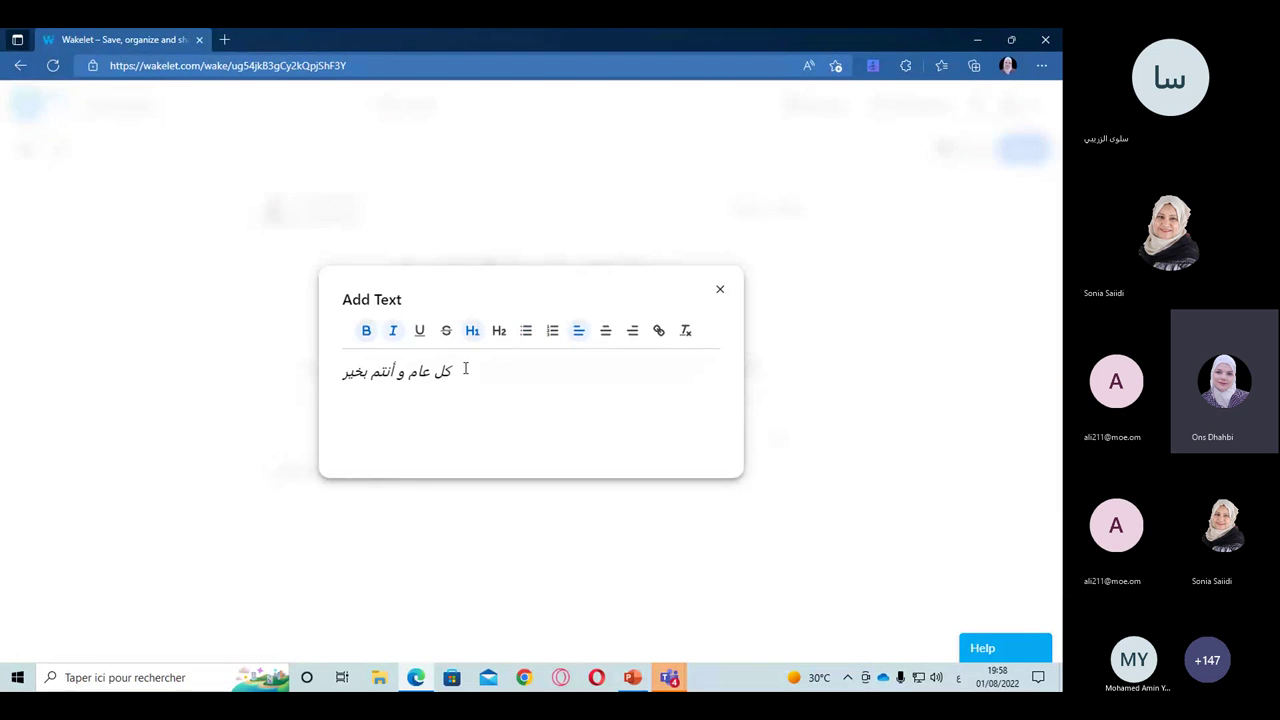
left_click(602, 338)
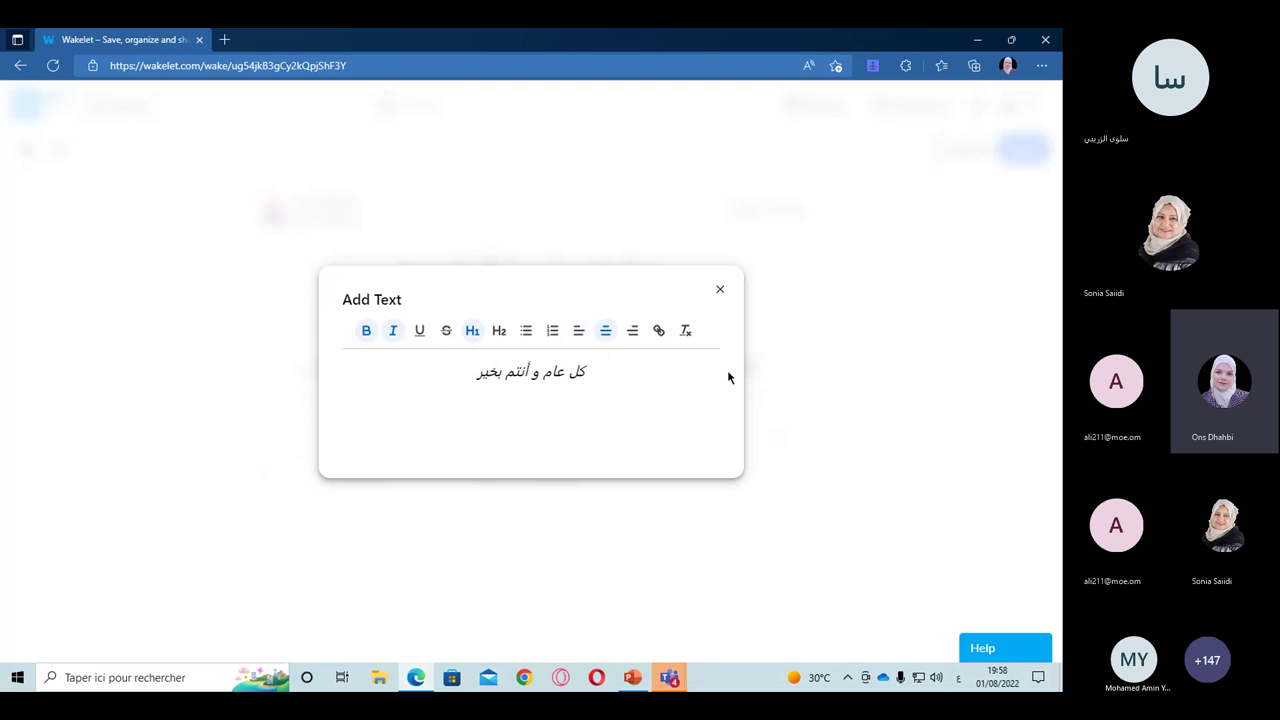
triple_click(565, 375)
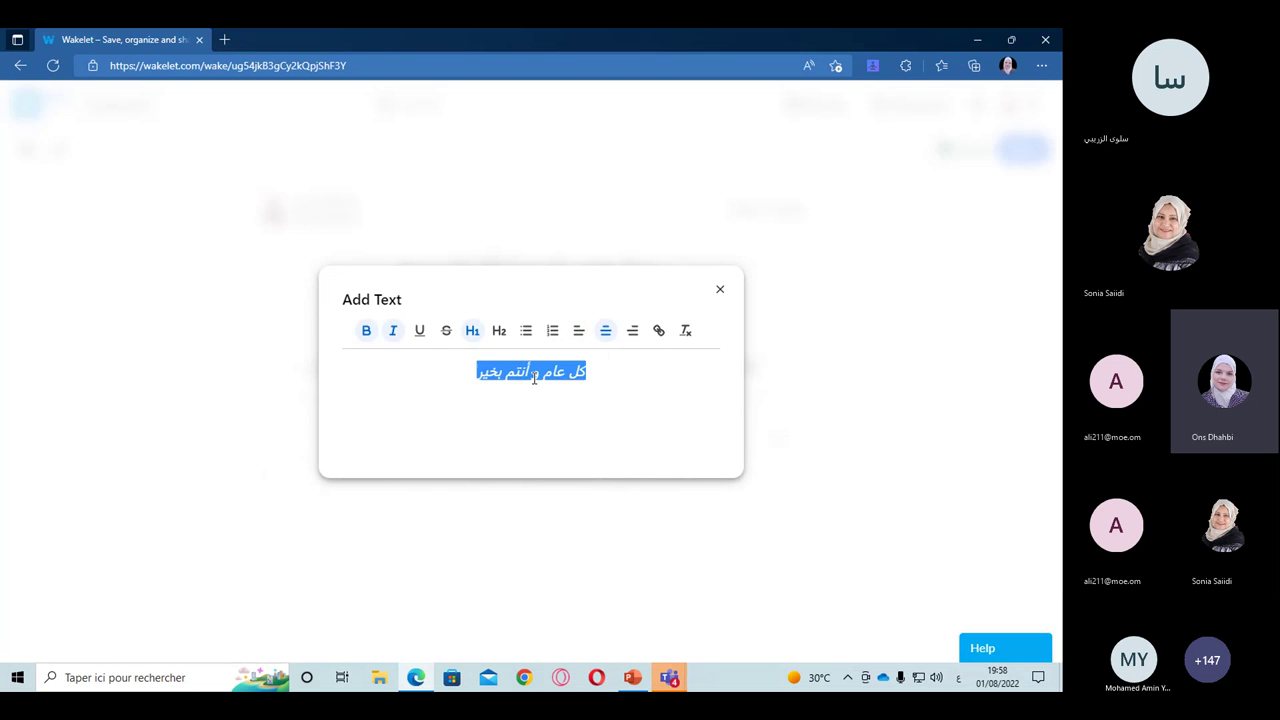
left_click(618, 375)
left_click(719, 289)
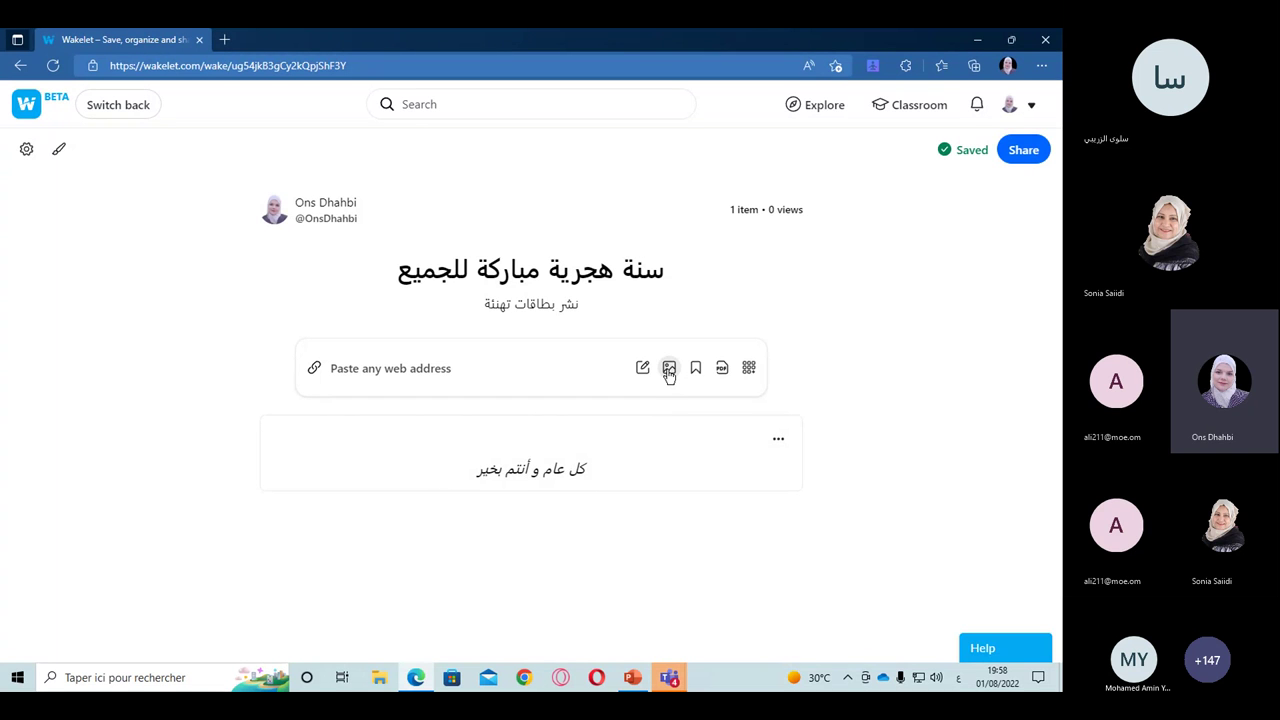
Step: Upload the image '4. Ambassador badge.png' as a new collection item
left_click(669, 370)
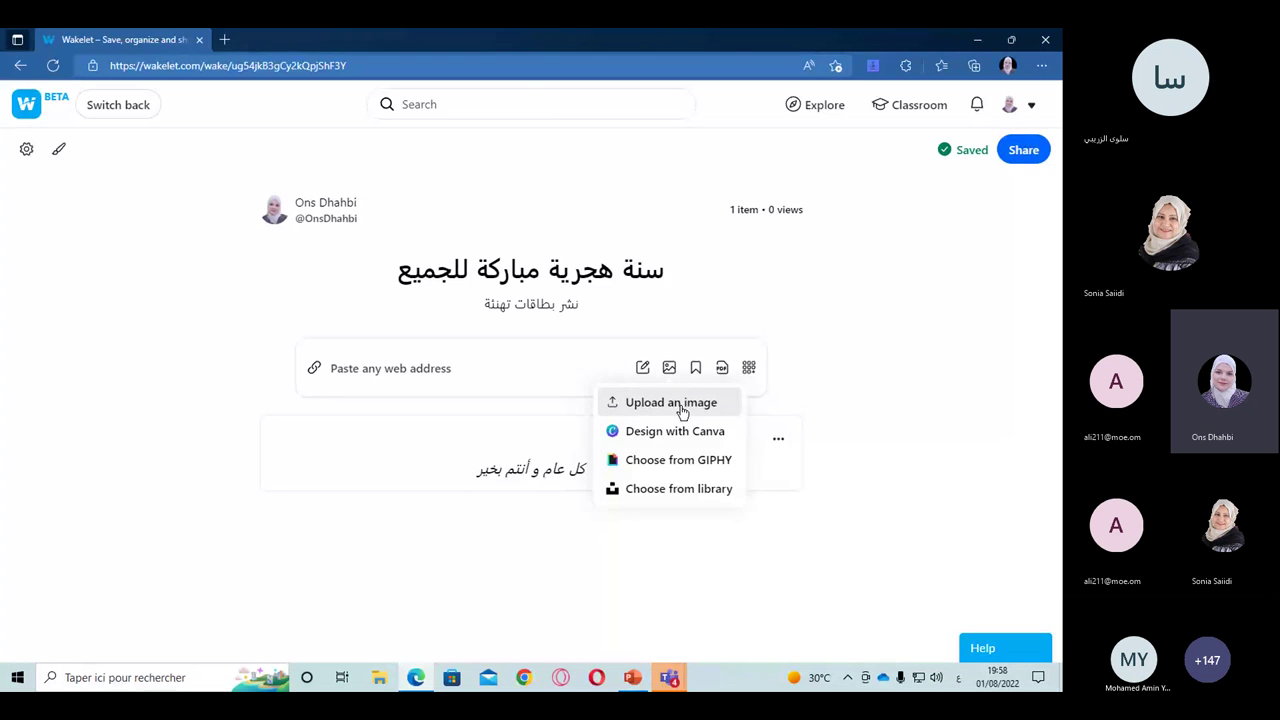
left_click(680, 406)
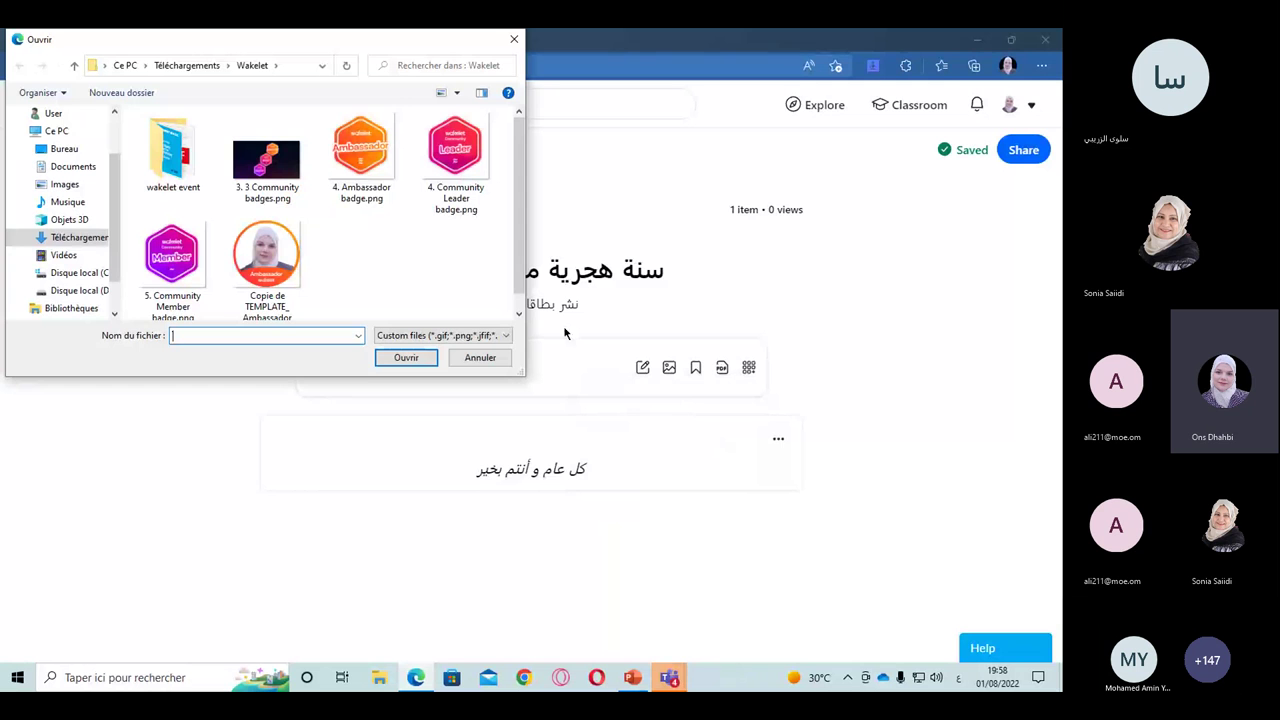
left_click(339, 185)
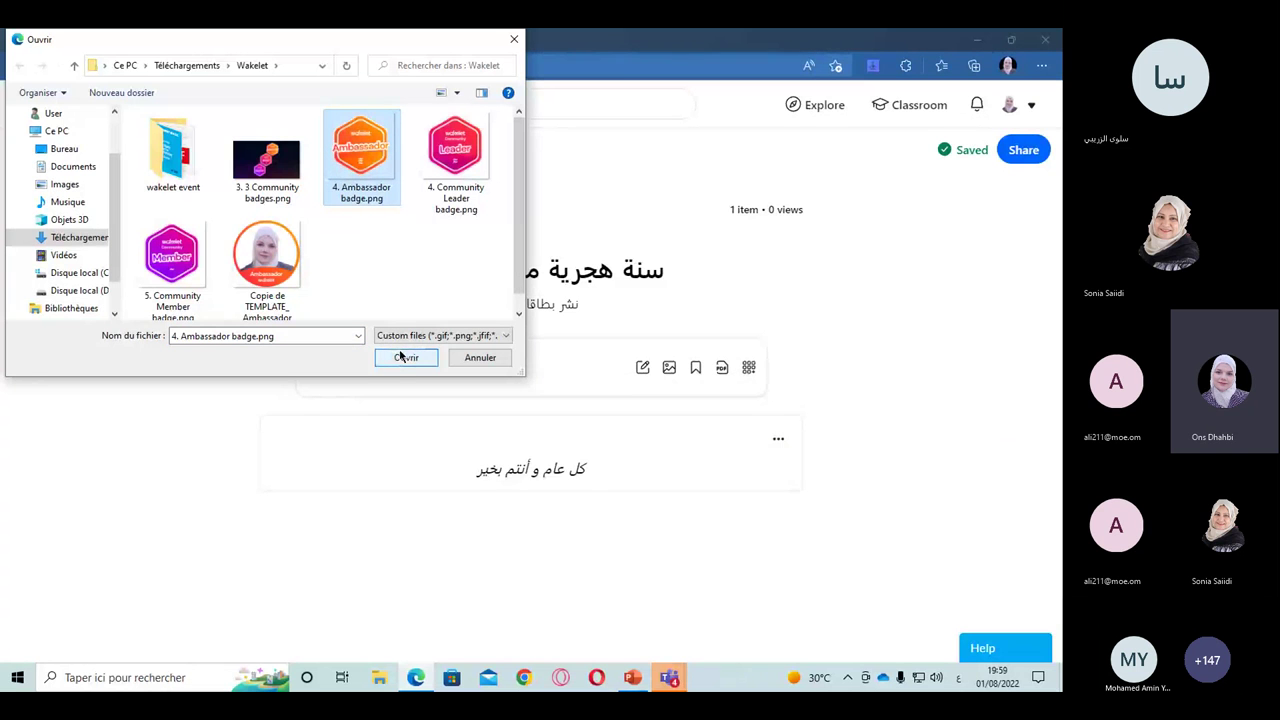
left_click(390, 358)
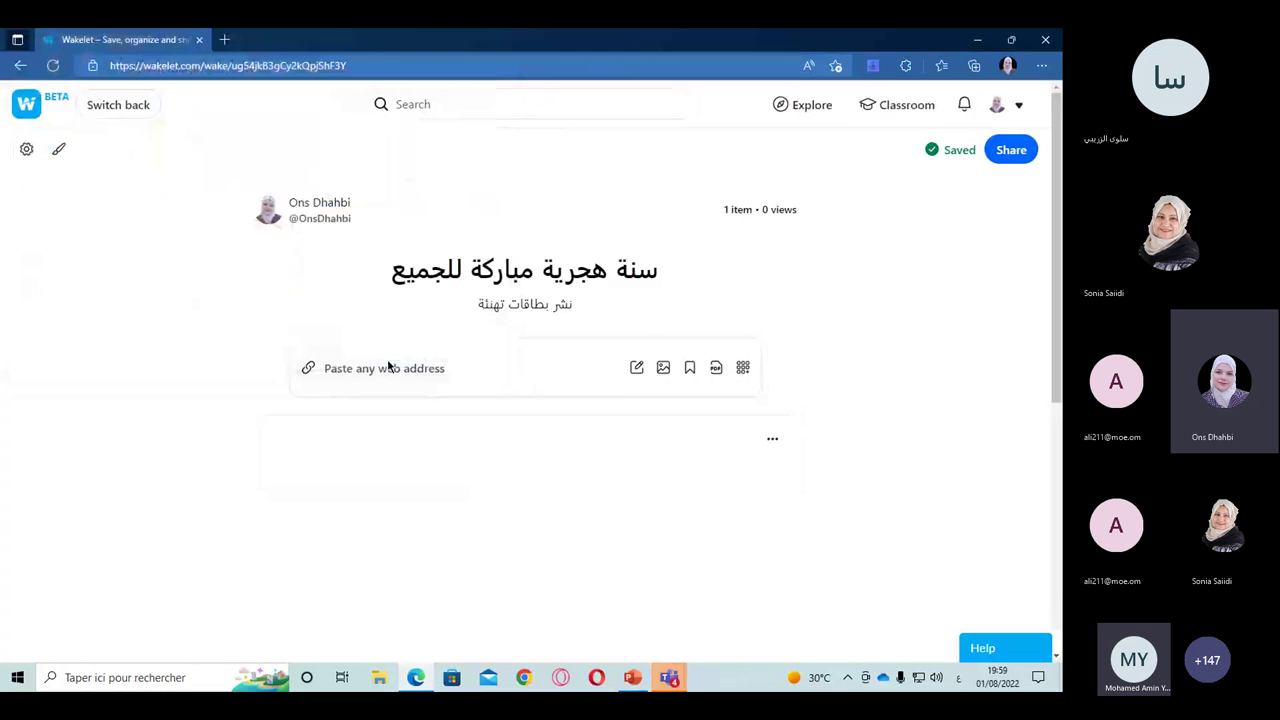
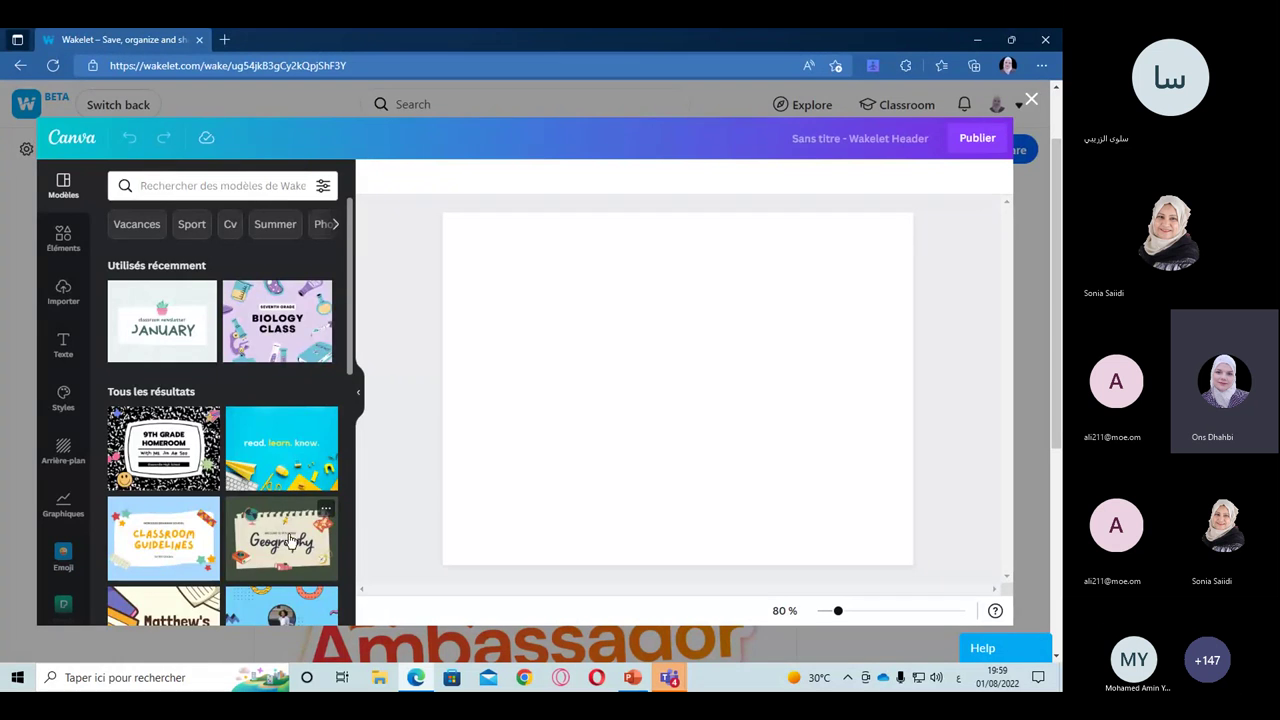
Step: Add the smiling sun graphic from the 'soleil' Elements search to the header design
scroll(280, 520, "down", 5)
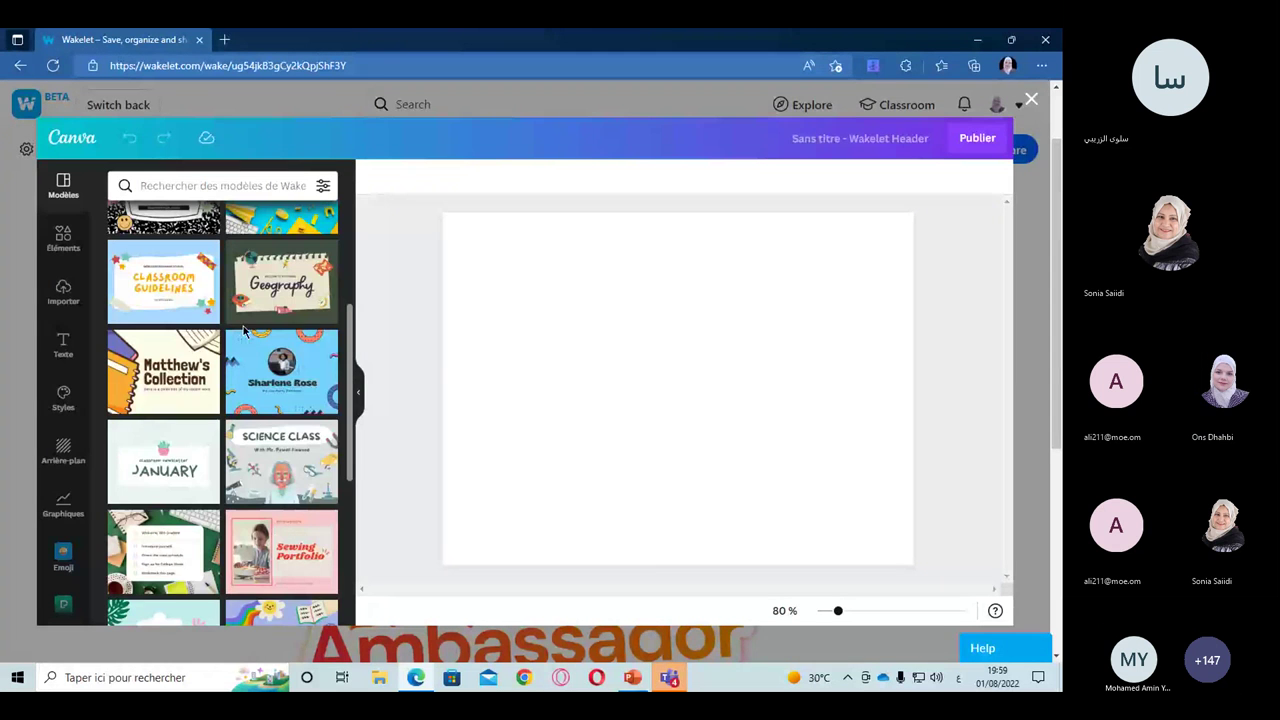
left_click(170, 185)
left_click(159, 252)
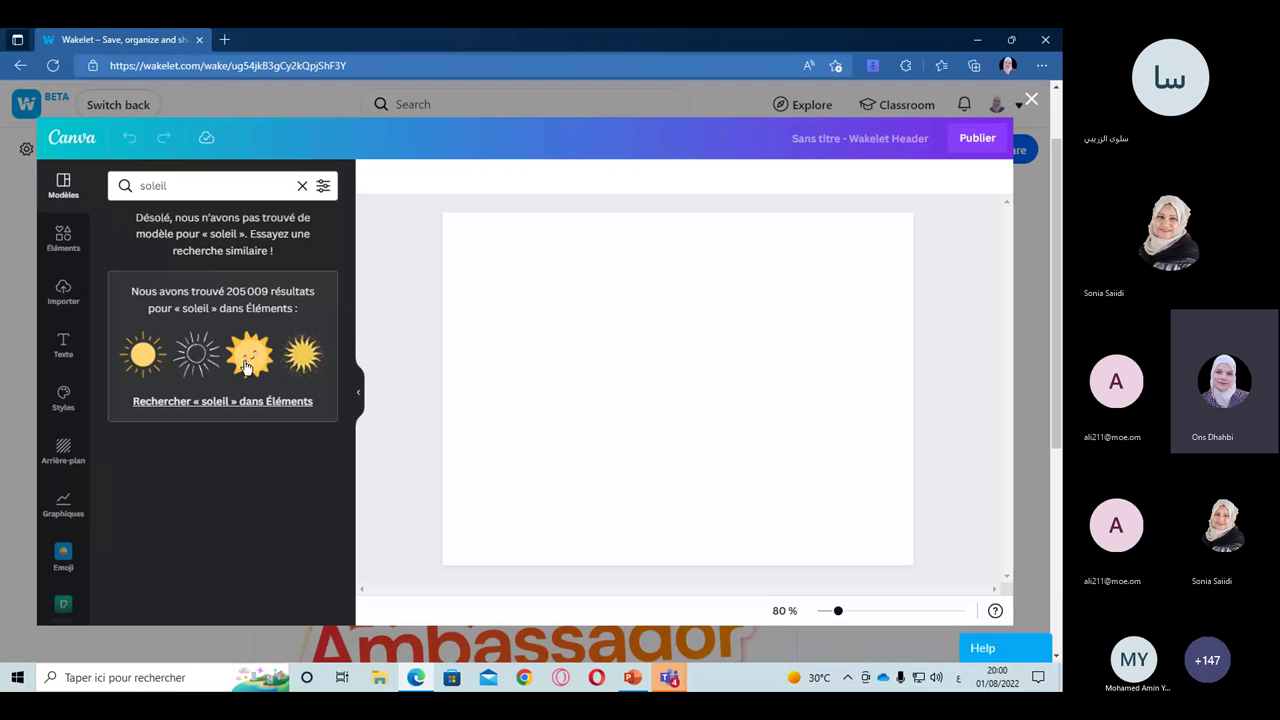
left_click(249, 354)
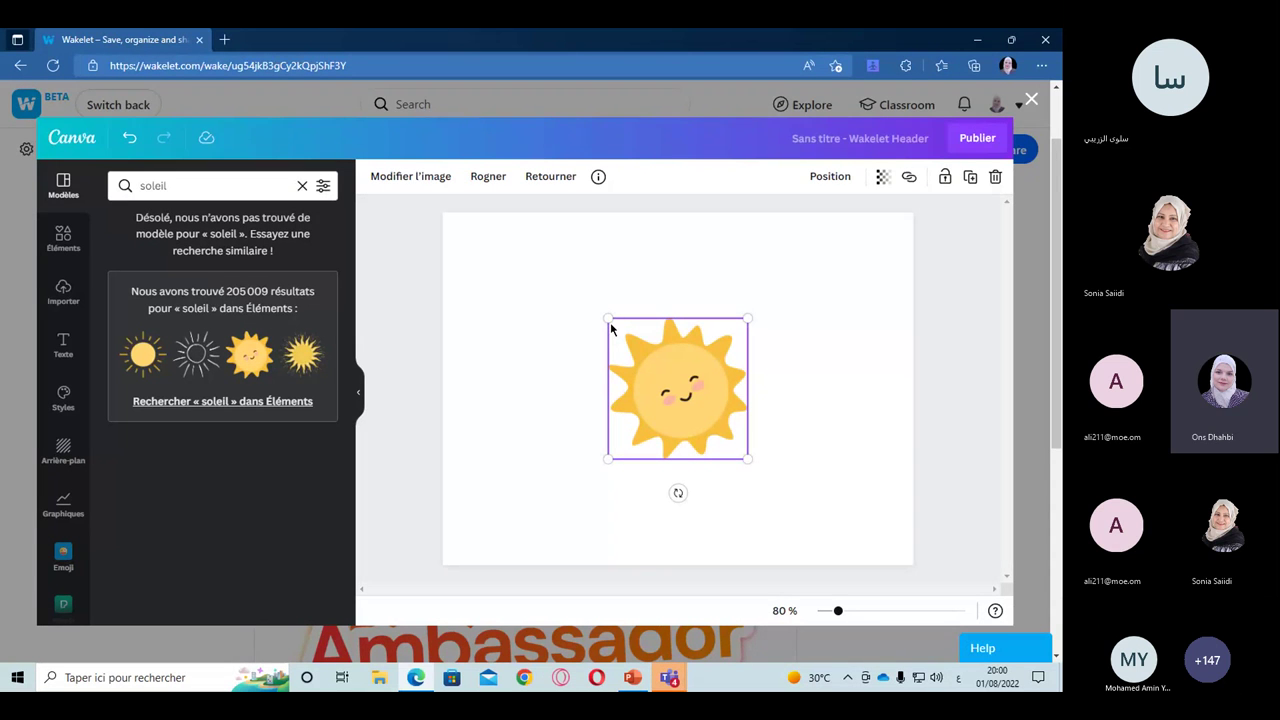
Step: Enlarge the sun from both corners and publish the design to the Wakelet collection
left_click_drag(608, 320, 543, 253)
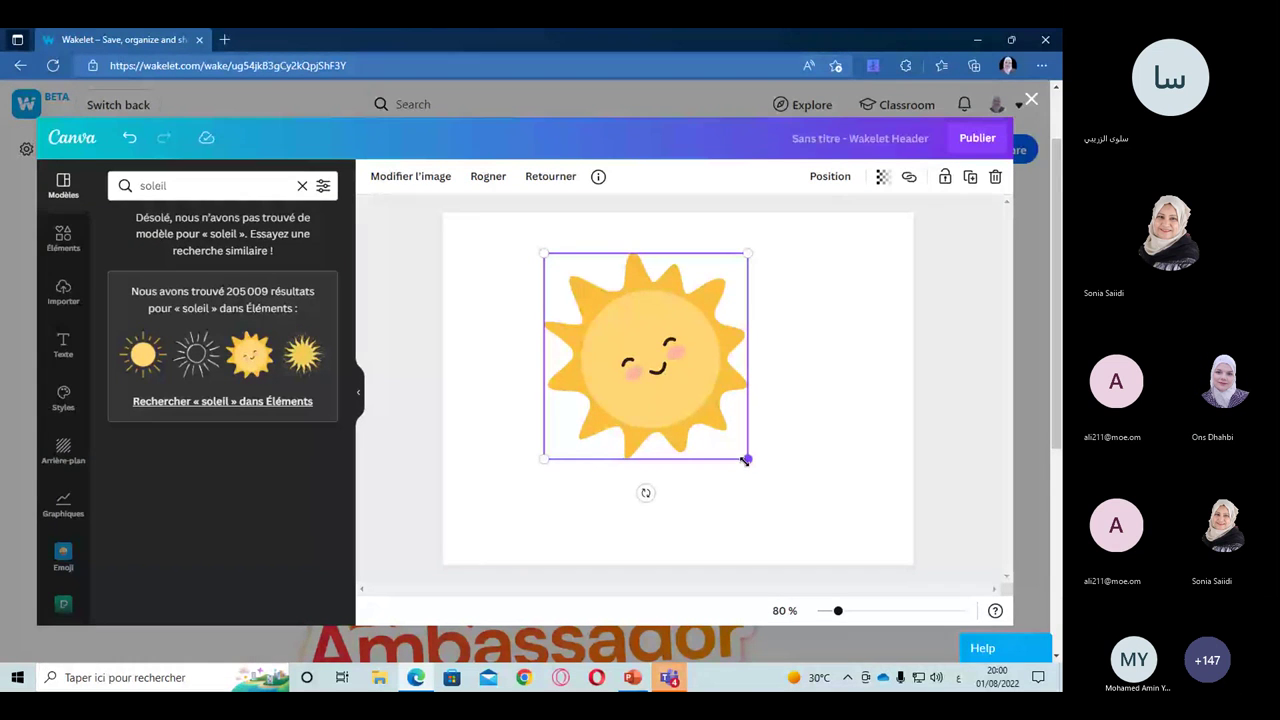
left_click_drag(745, 459, 798, 510)
left_click(902, 420)
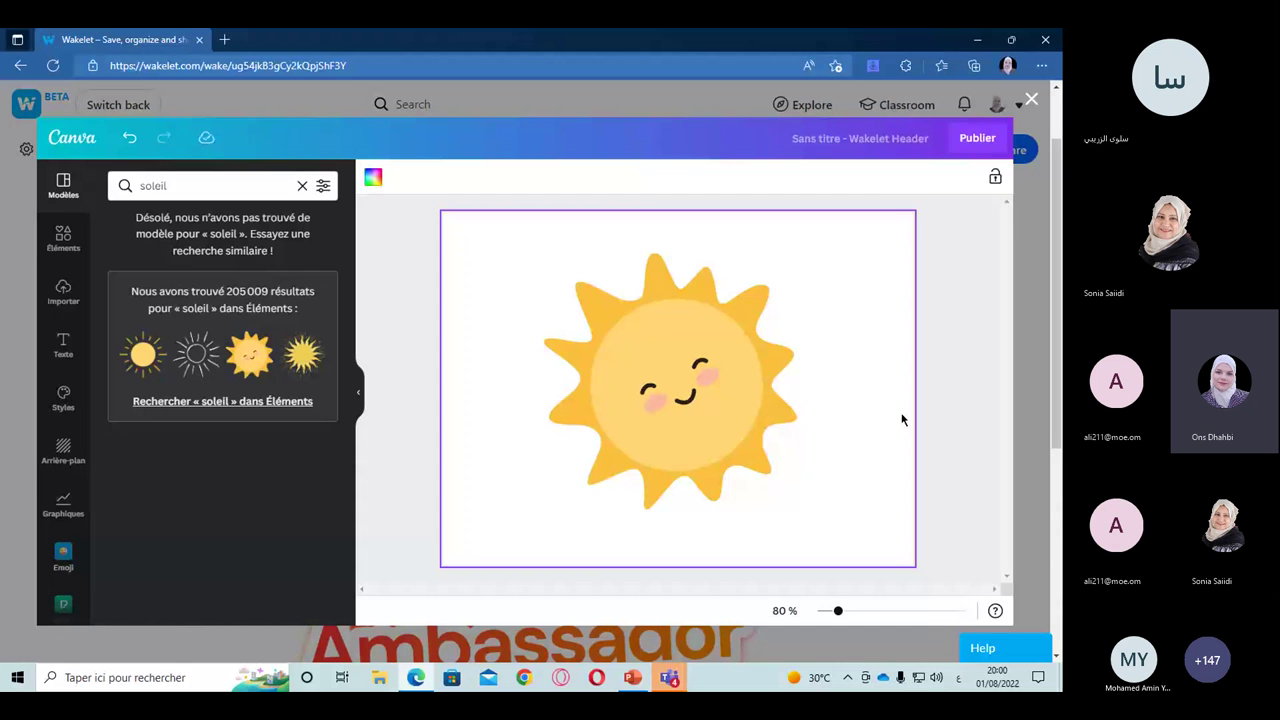
left_click(978, 138)
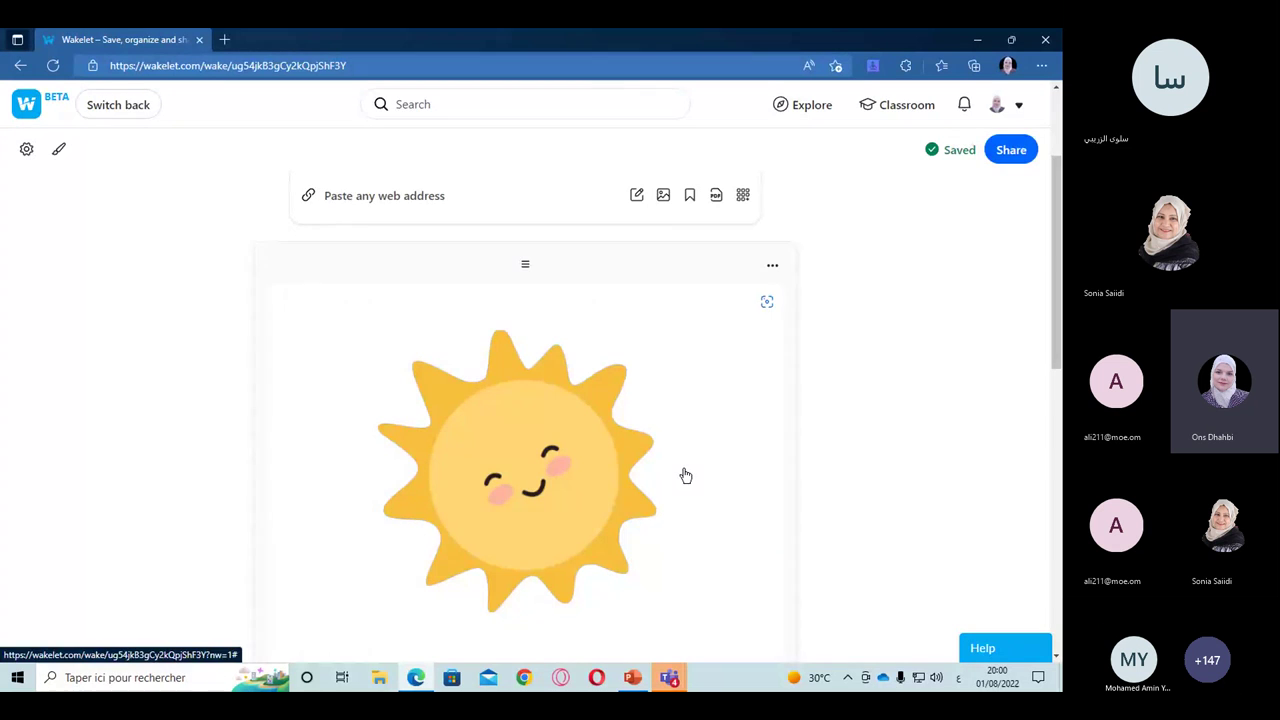
Step: Add a 'Happy' GIF from GIPHY to the collection
left_click(661, 198)
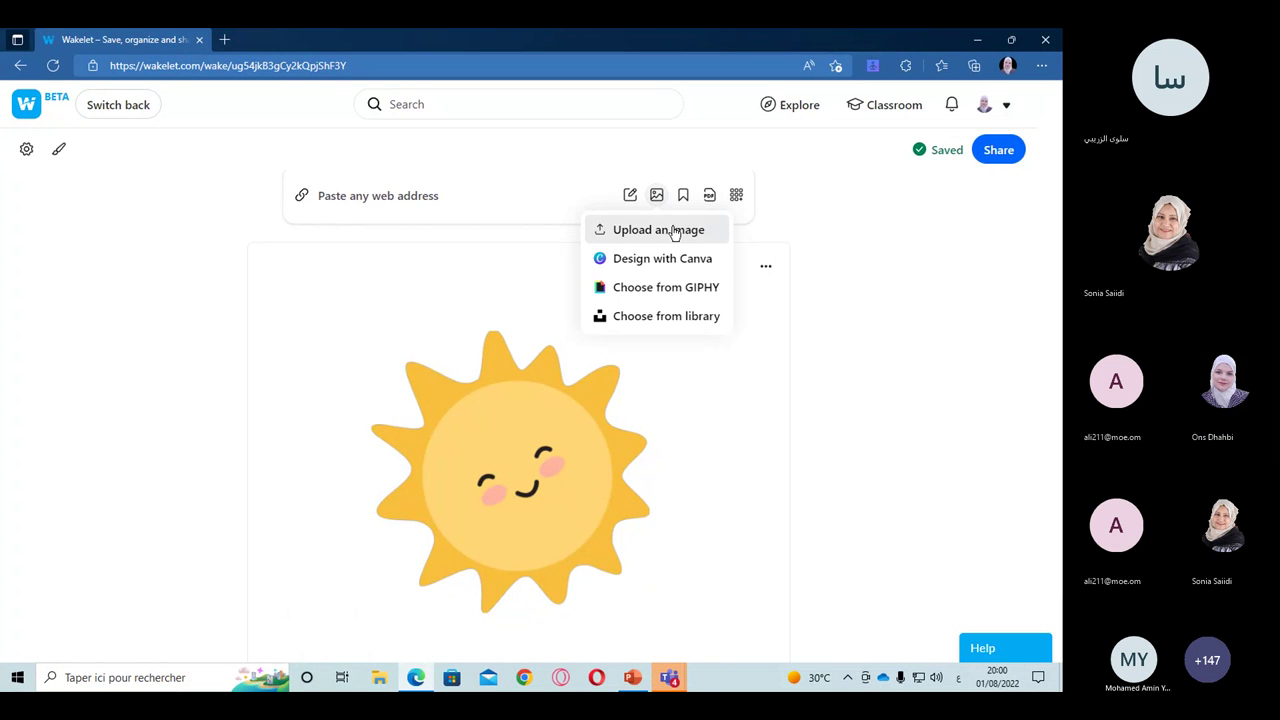
left_click(639, 292)
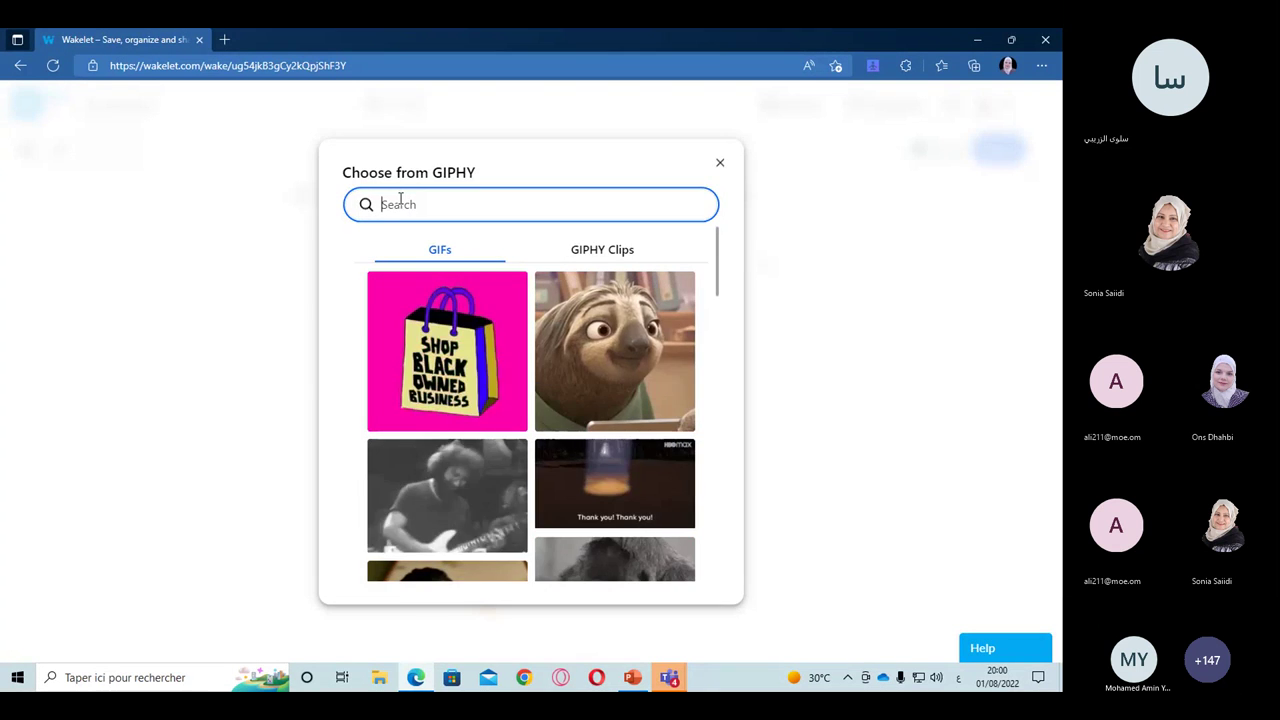
type("Happy")
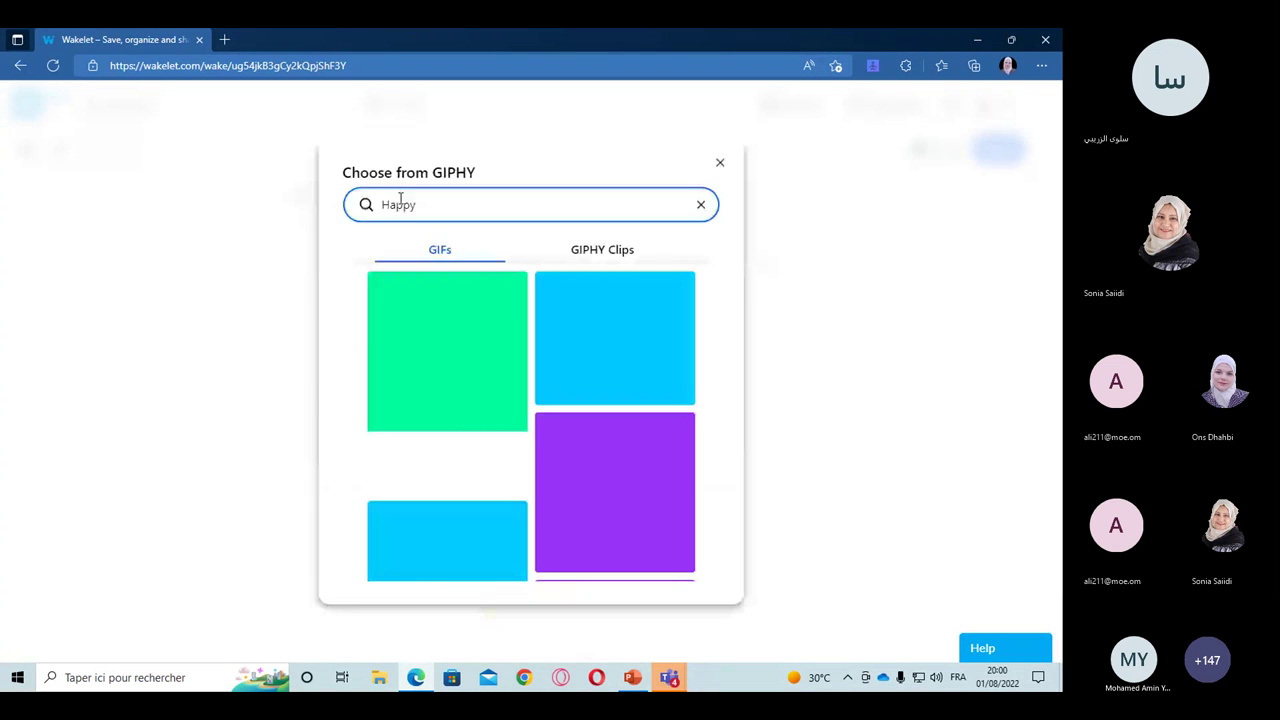
scroll(584, 402, "down", 1)
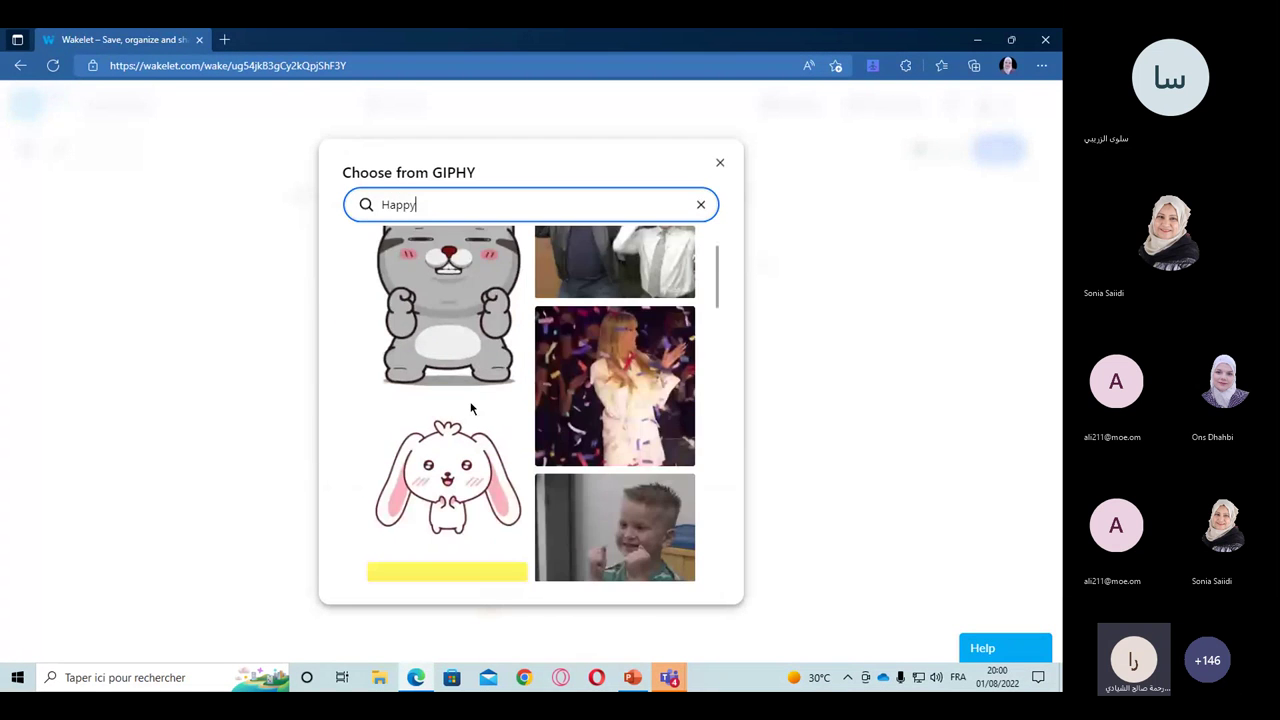
left_click(586, 398)
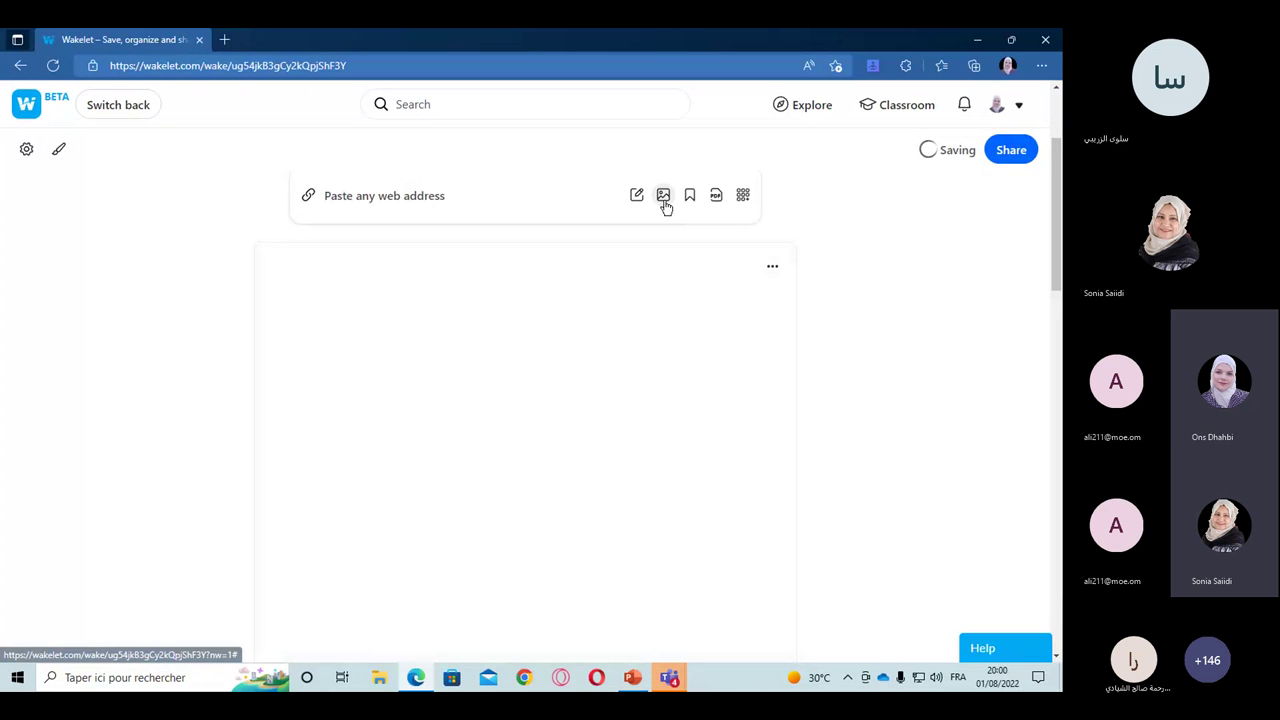
Step: Add the smiling coffee-cup clip from a 'Happy' search in GIPHY Clips
left_click(664, 198)
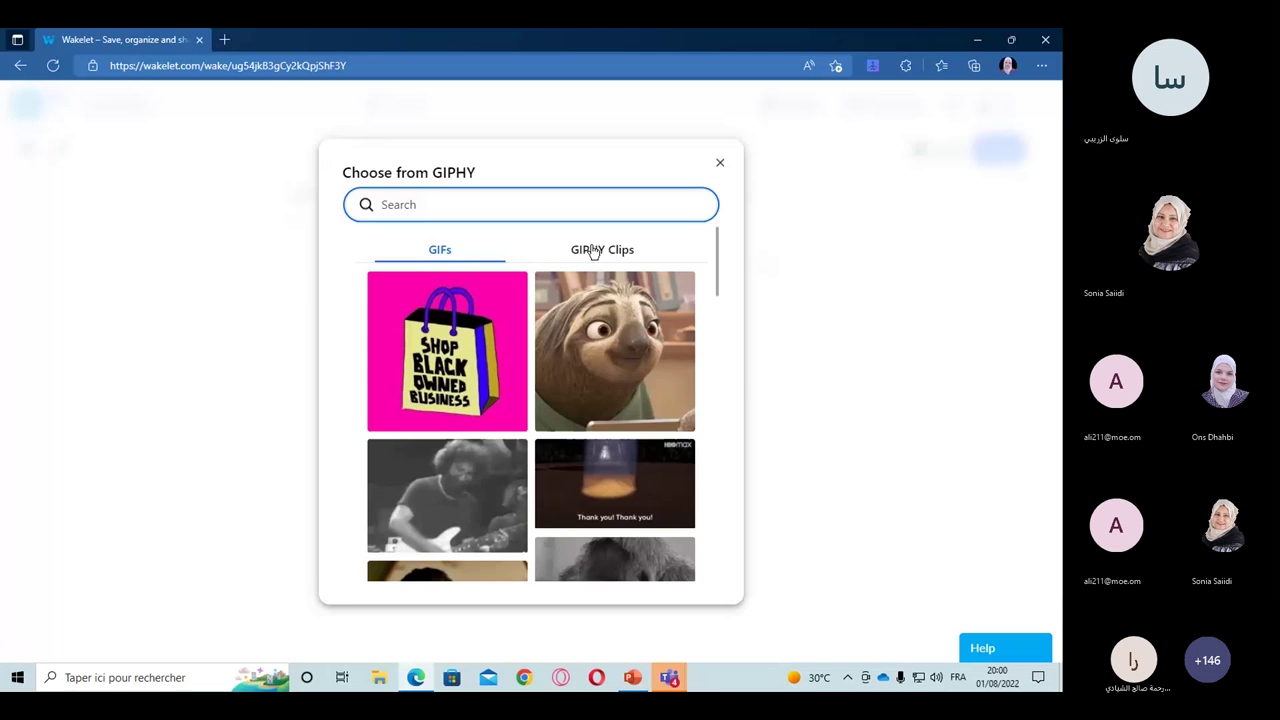
left_click(594, 252)
left_click(395, 206)
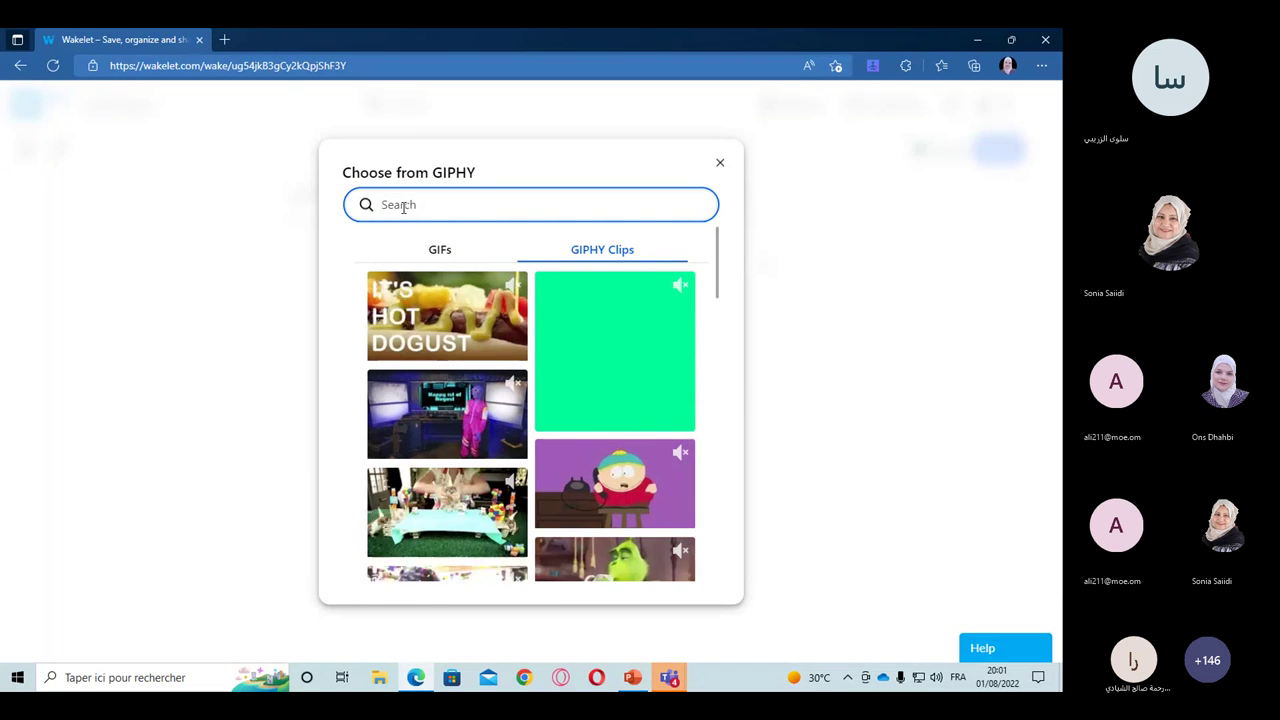
type("Happy")
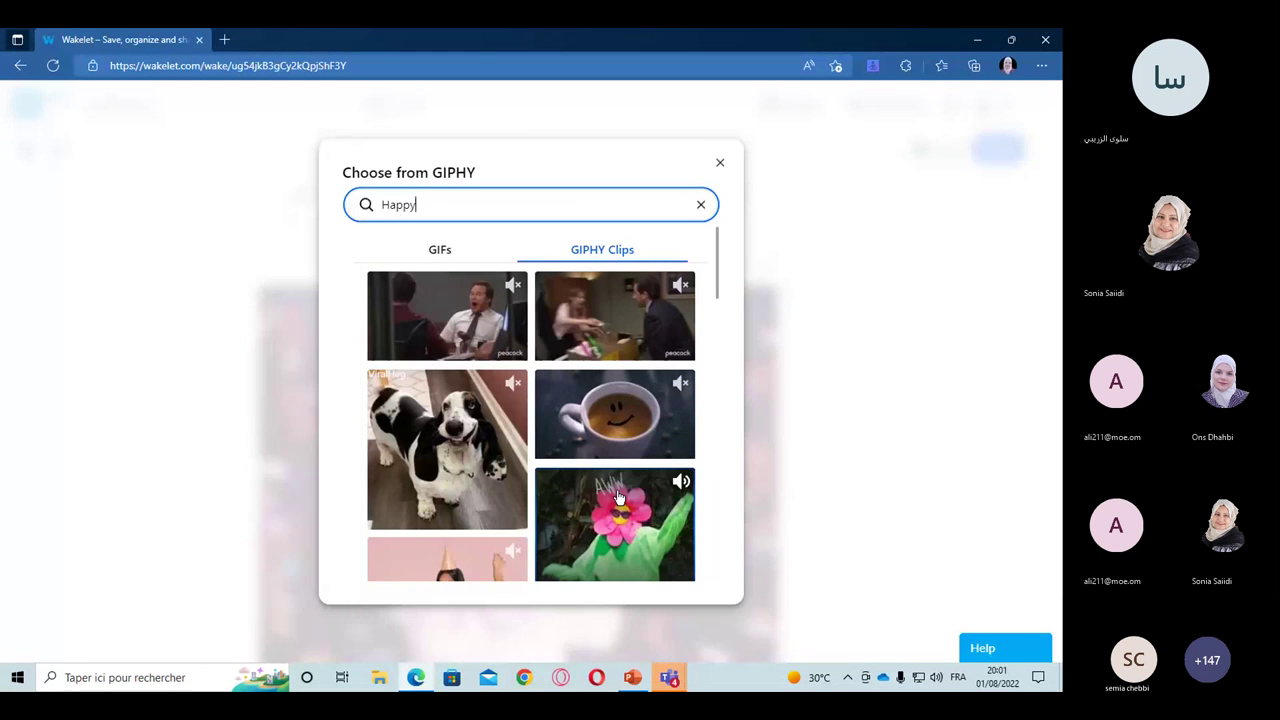
left_click(601, 427)
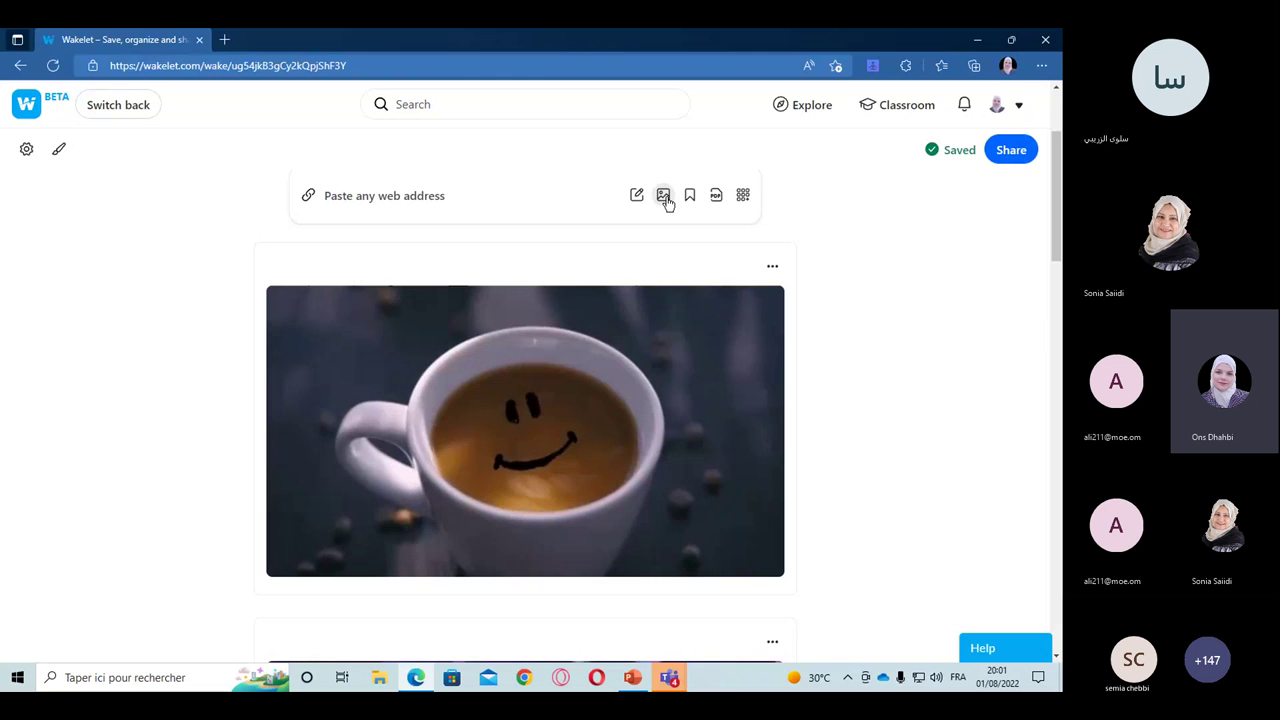
Step: Browse the Unsplash photo library and search it for 'science'
left_click(667, 202)
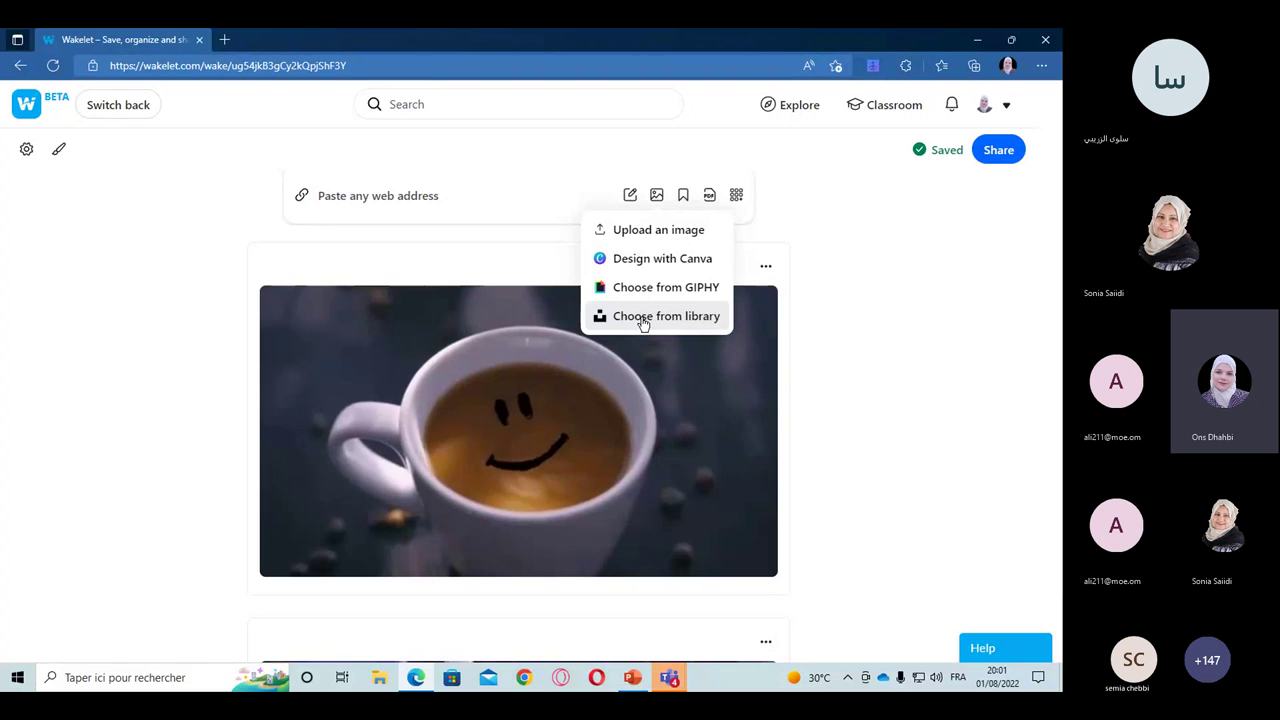
left_click(643, 318)
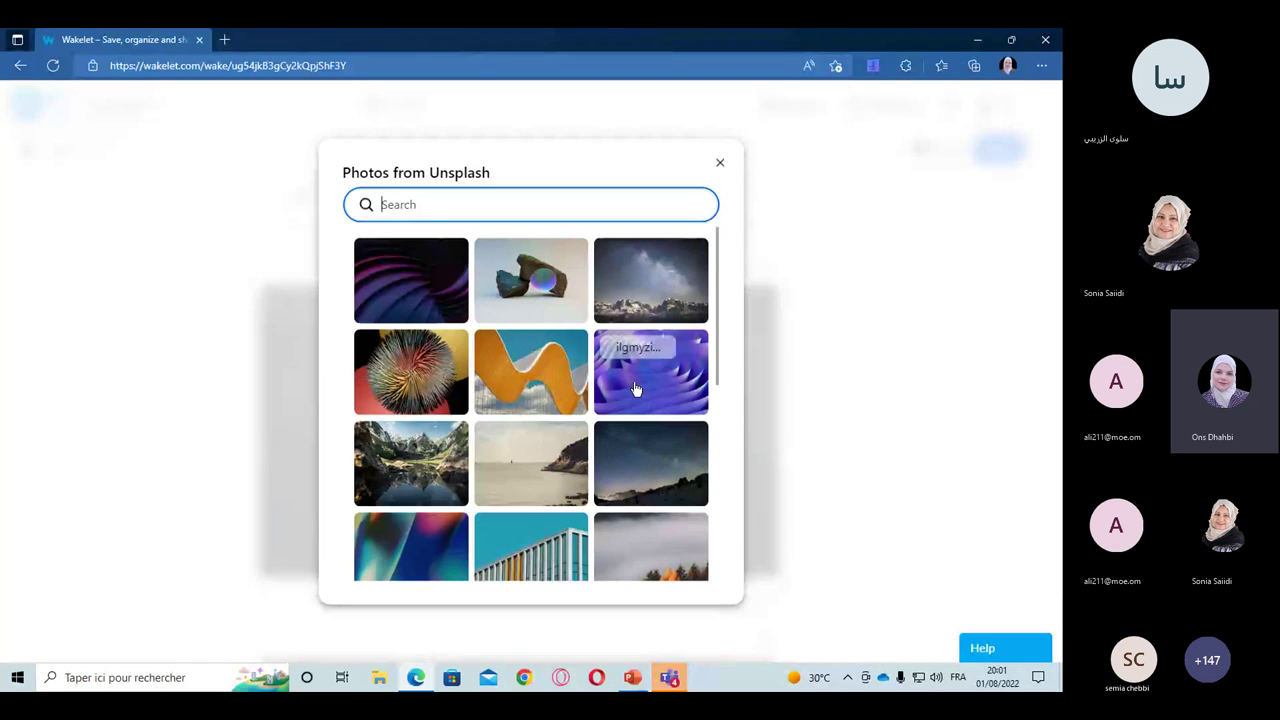
scroll(636, 390, "down", 4)
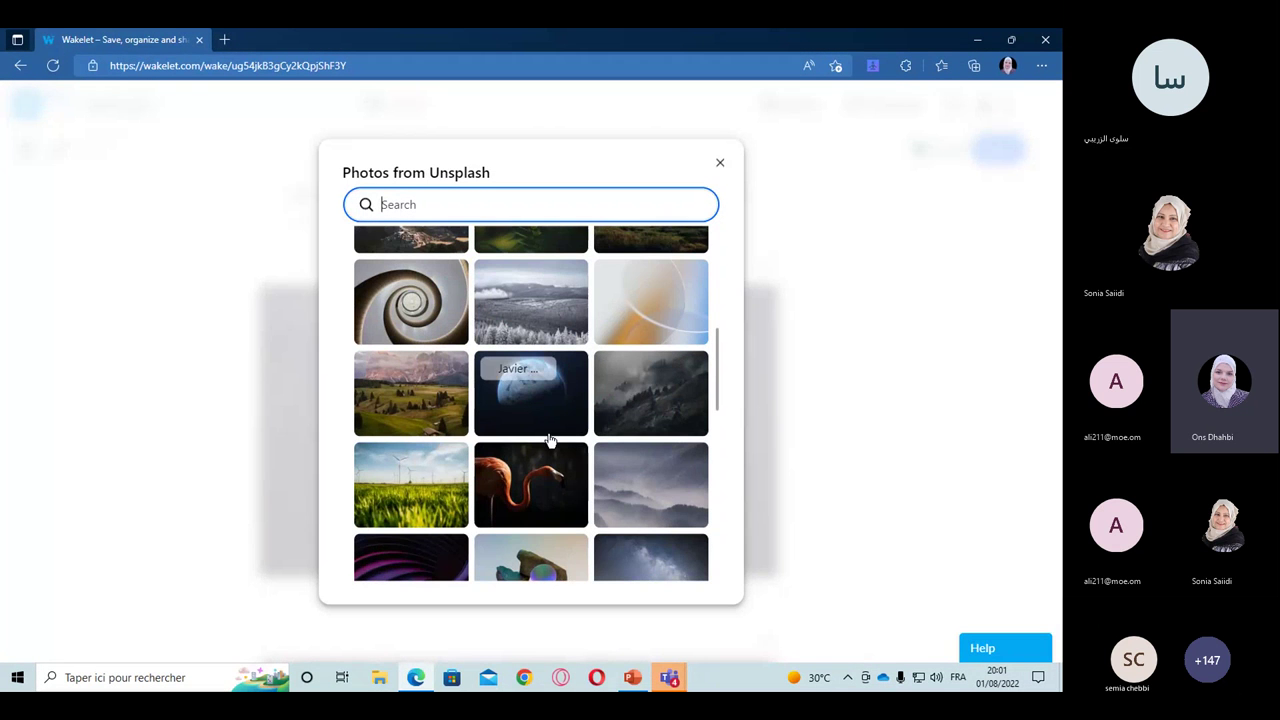
scroll(540, 393, "down", 2)
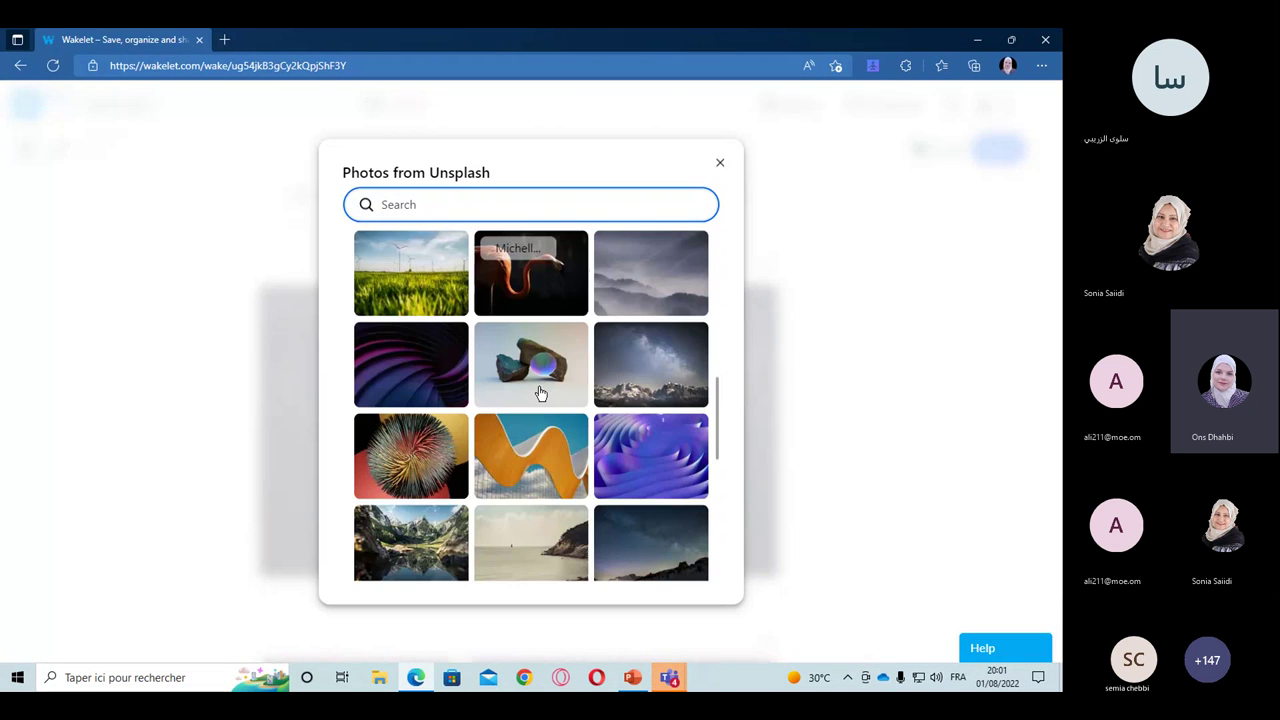
scroll(510, 395, "down", 5)
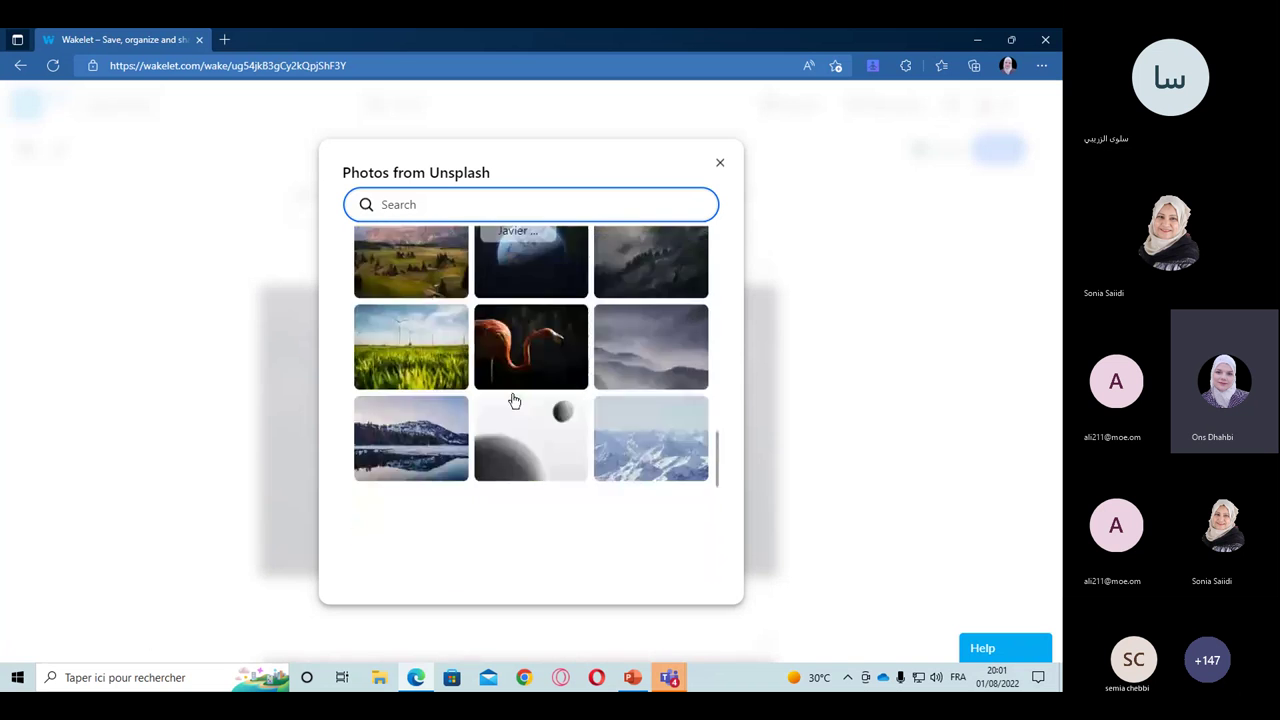
scroll(513, 400, "down", 3)
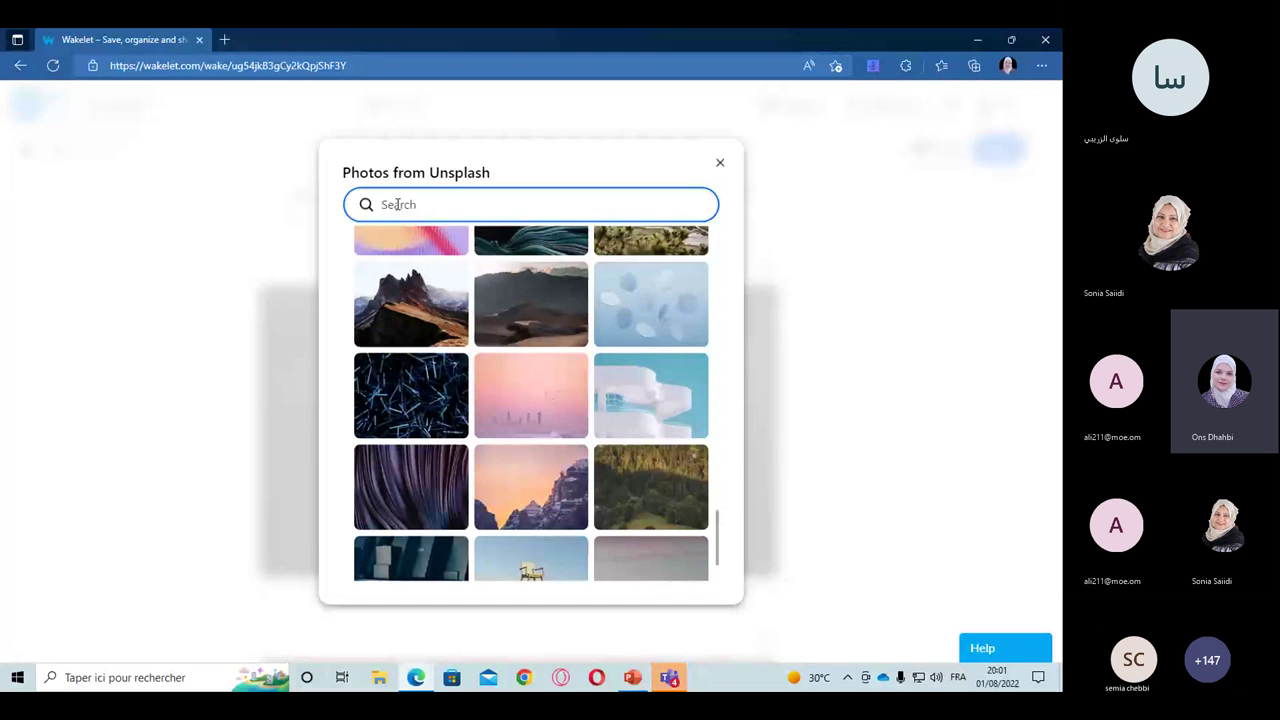
type("science")
key("Return")
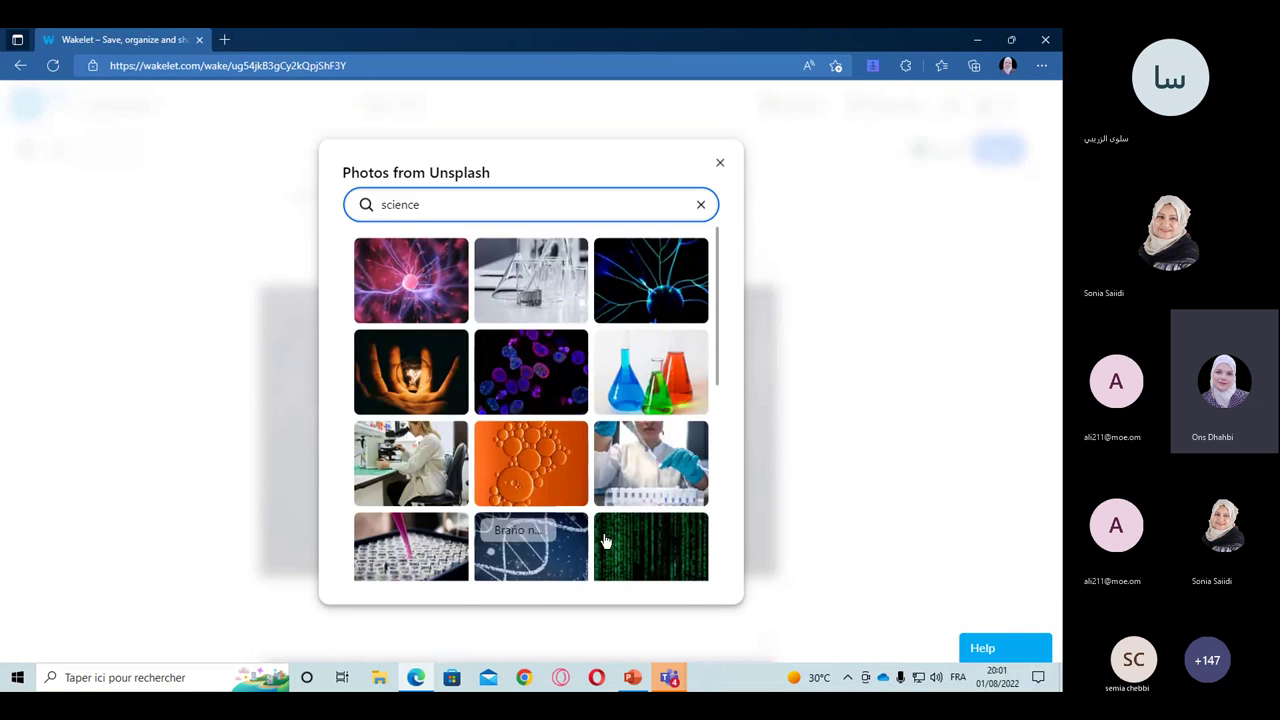
Step: Search Unsplash for 'star' instead and add the glowing neon star photo
scroll(515, 430, "down", 4)
scroll(611, 512, "down", 1)
double_click(400, 205)
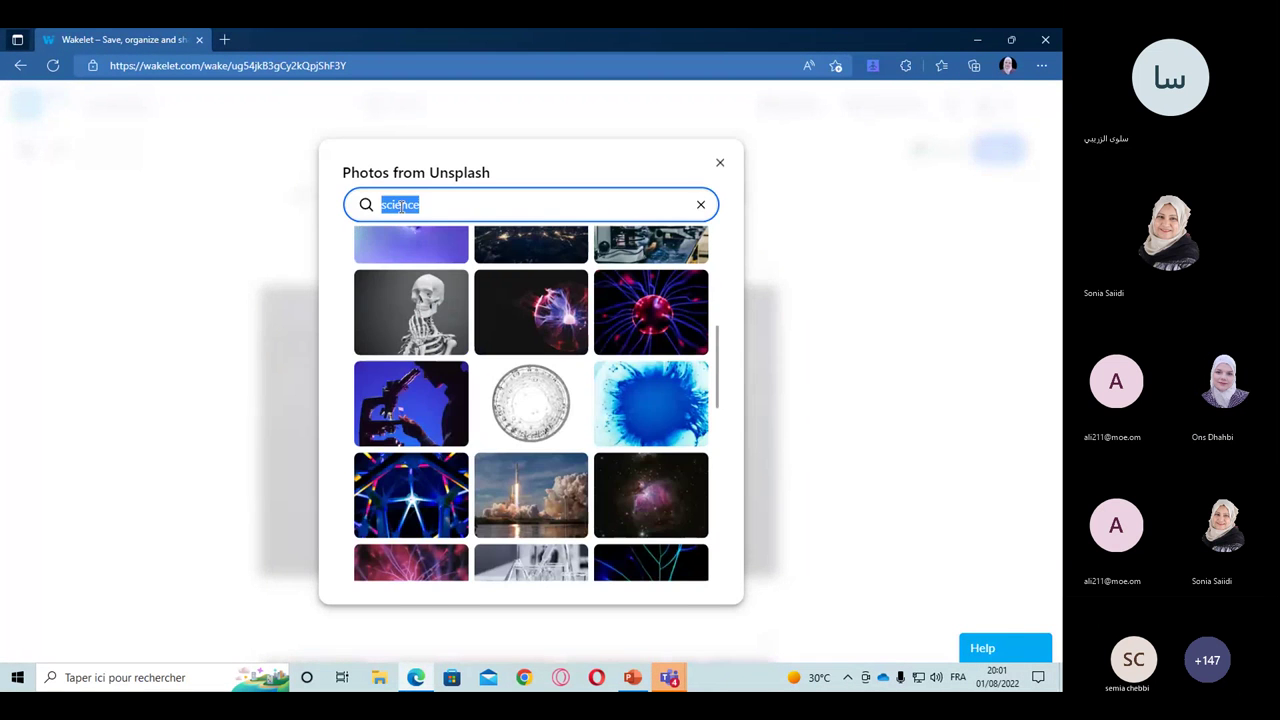
type("star")
key("Return")
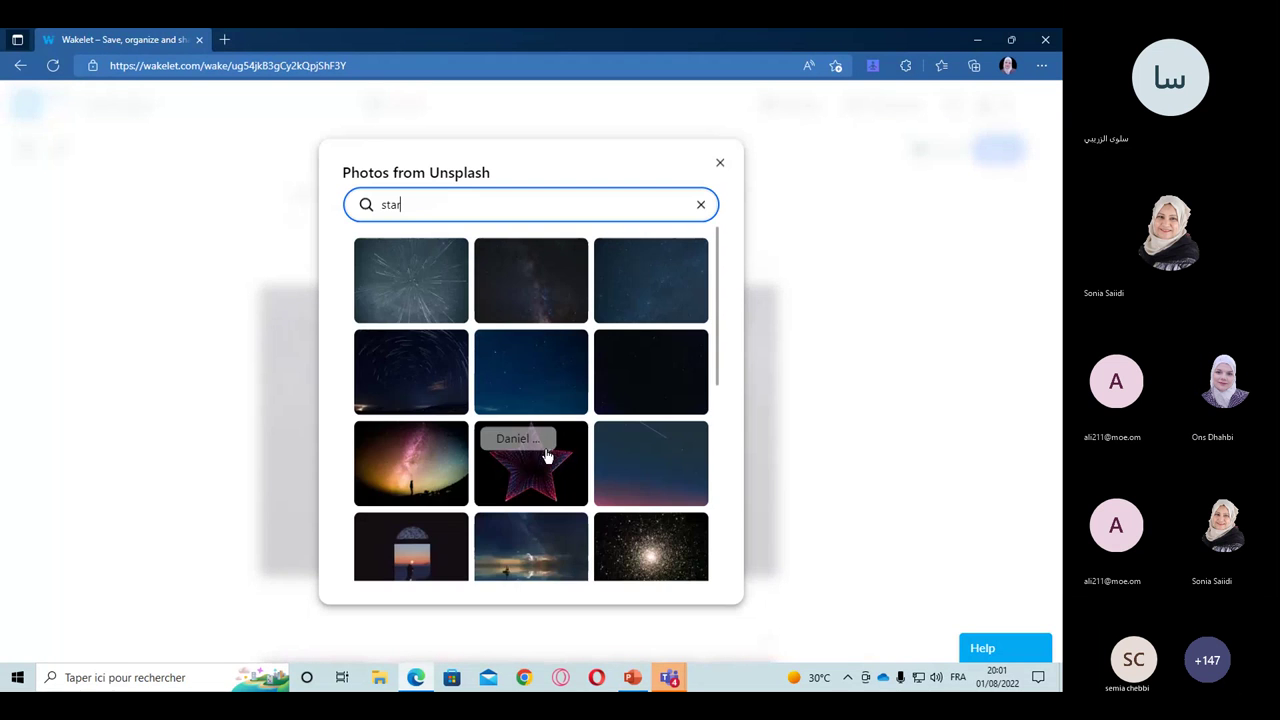
scroll(540, 420, "down", 3)
scroll(570, 340, "up", 1)
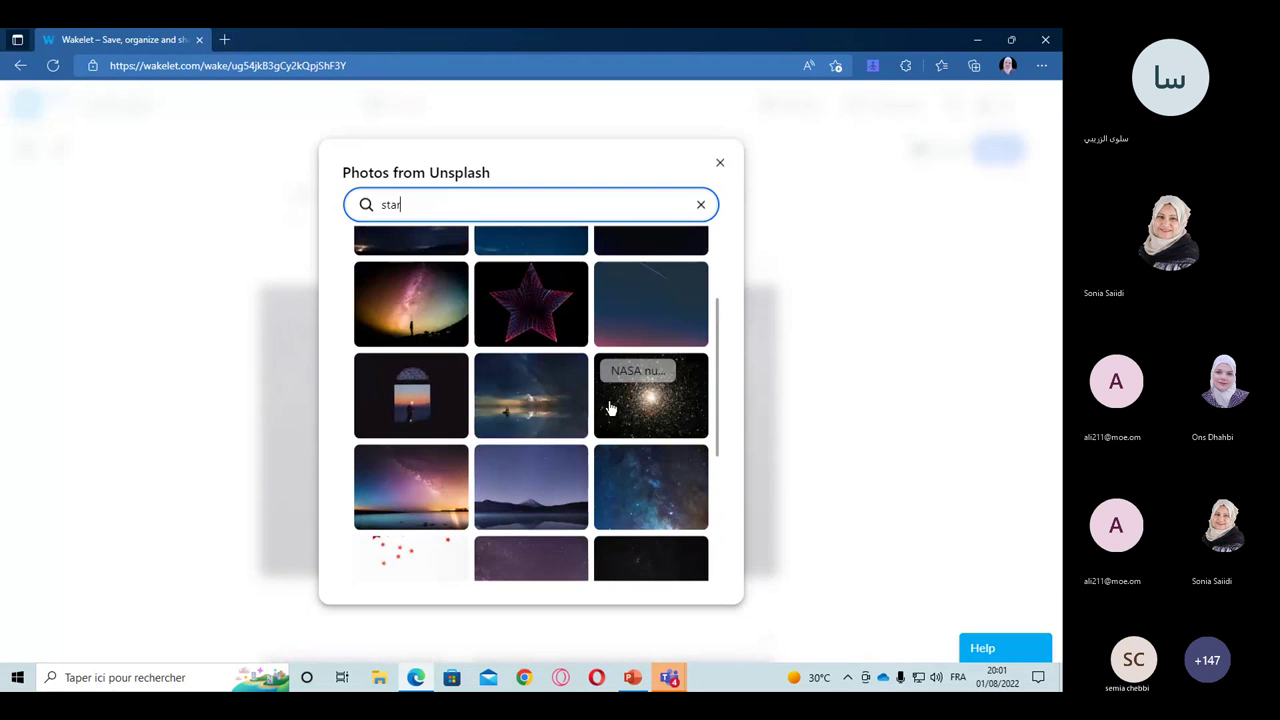
left_click(543, 320)
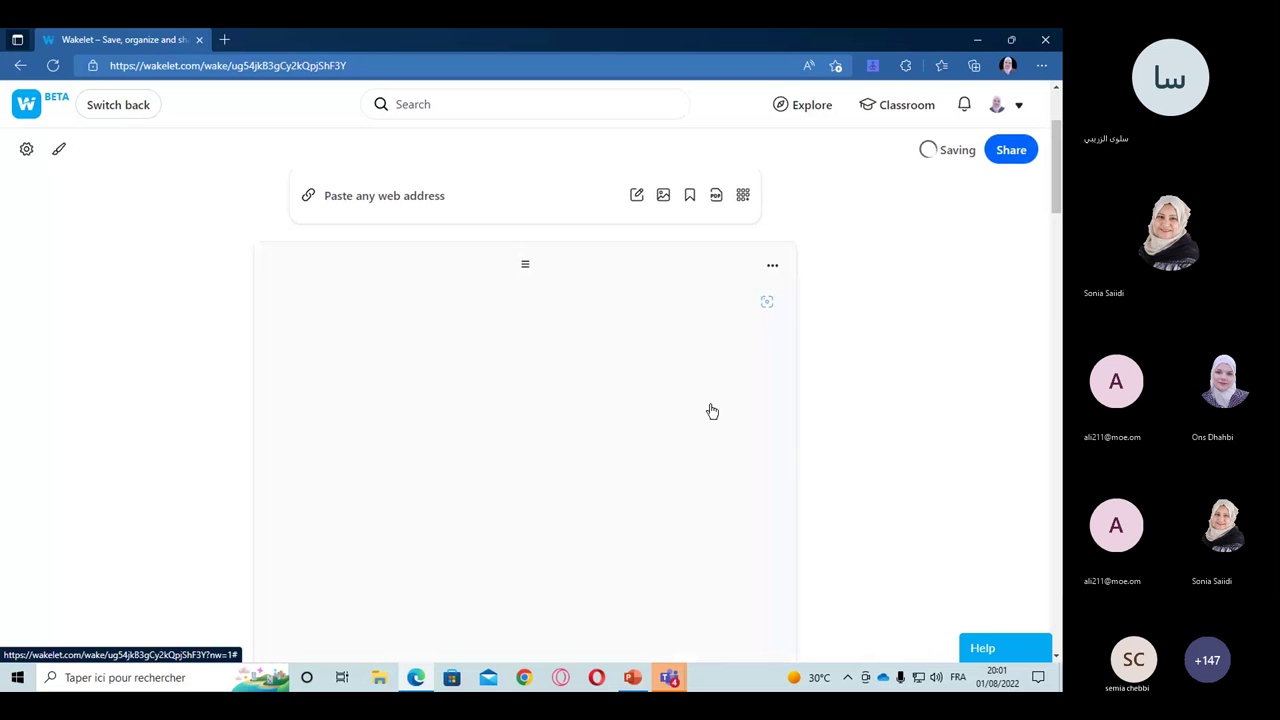
Step: Upload 'Wakelet Webinar - 'Community Special' Webinar.pdf' from Downloads > Wakelet as a new item
scroll(712, 411, "up", 2)
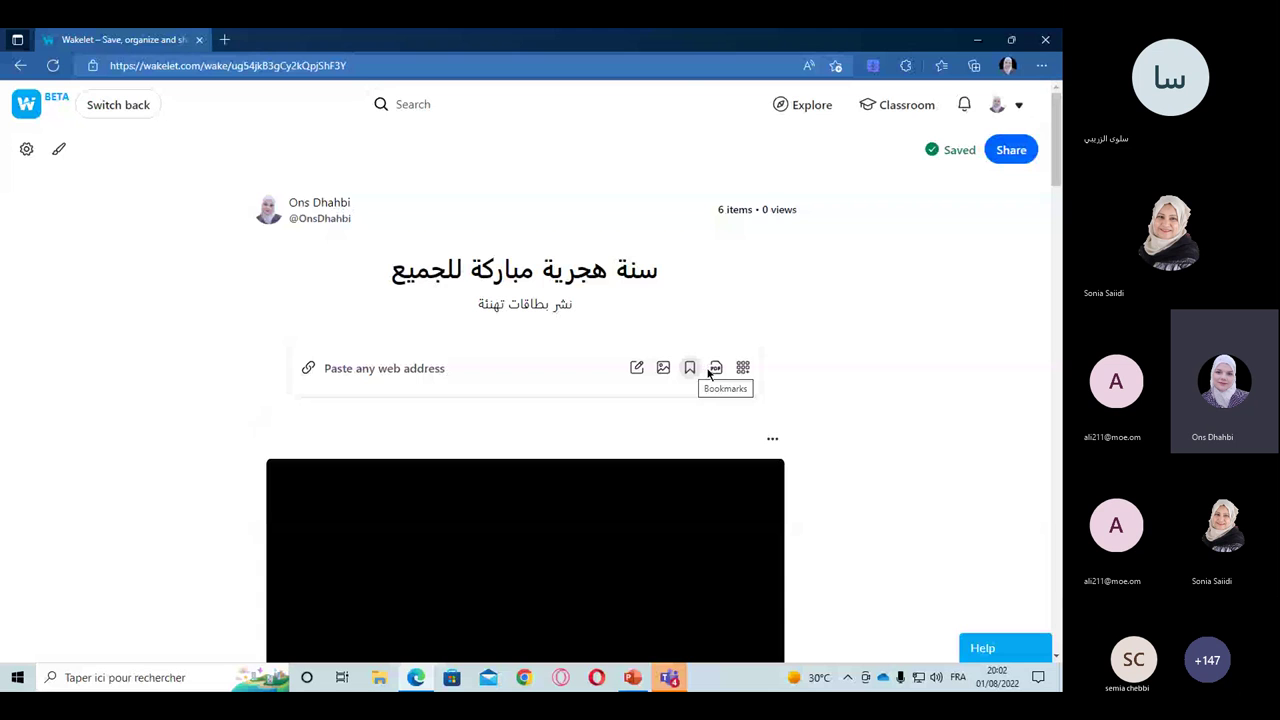
left_click(716, 369)
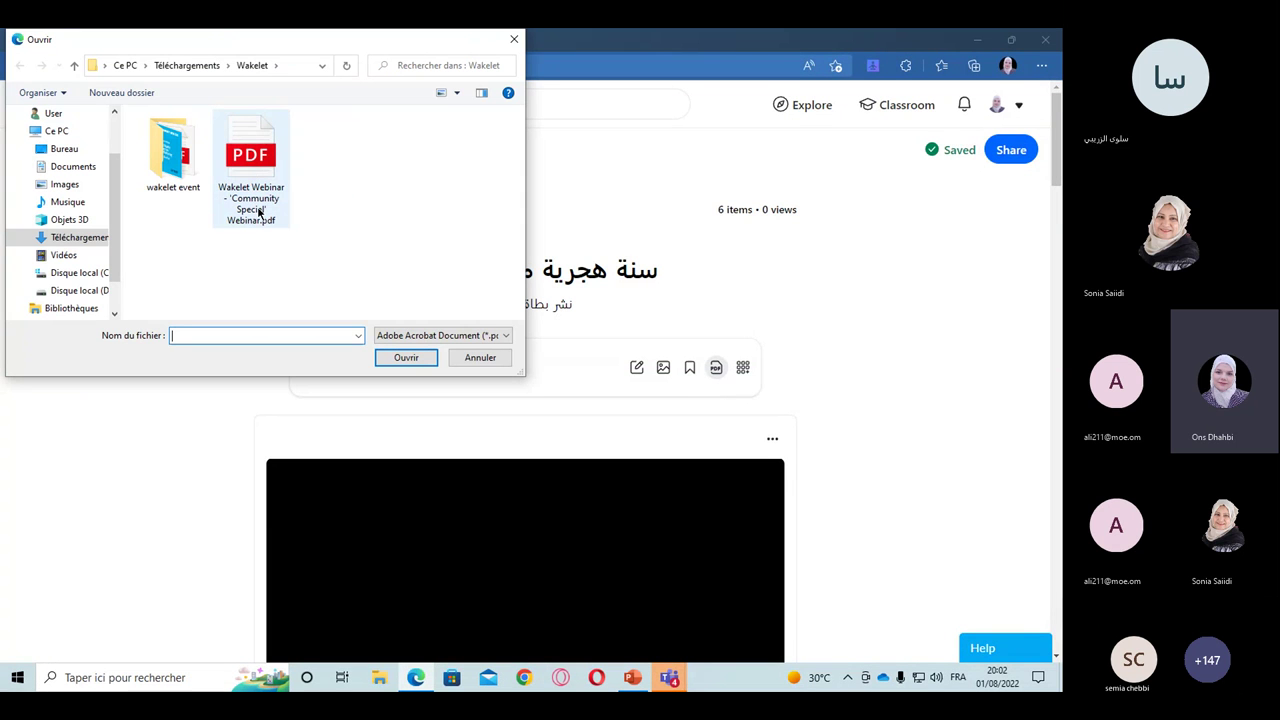
left_click(258, 211)
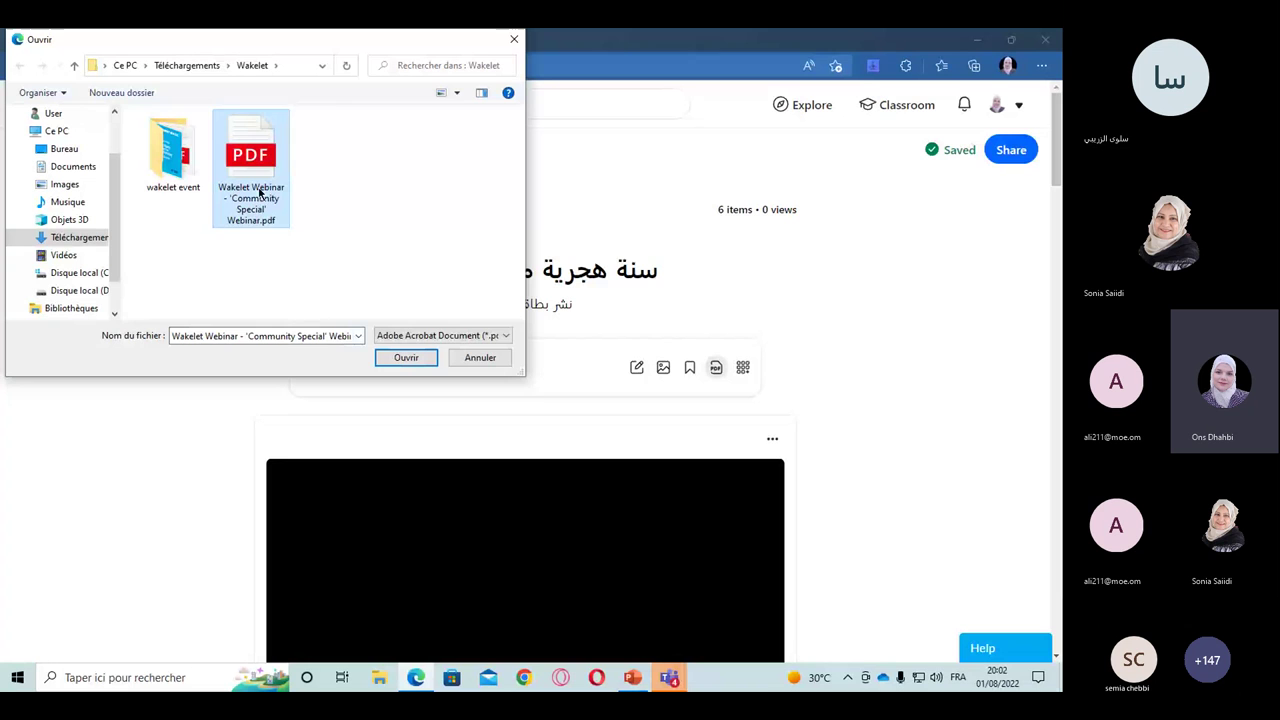
left_click(404, 358)
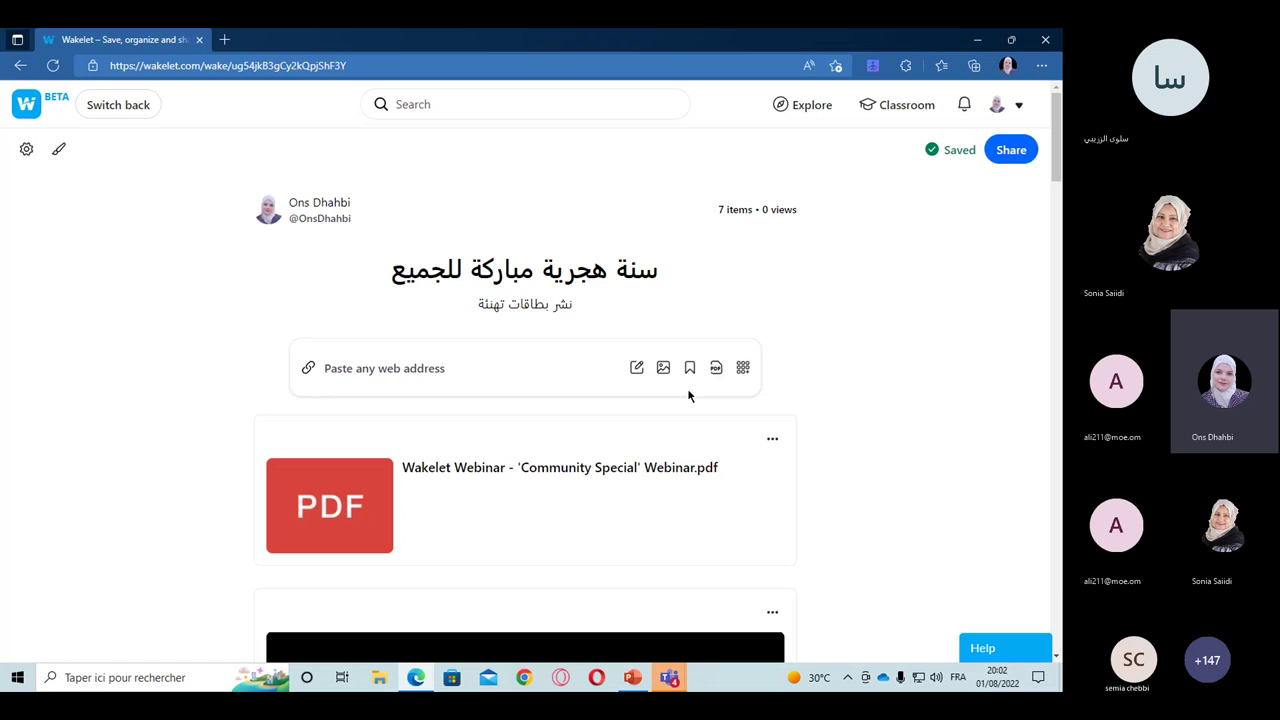
Step: Choose Flipgrid Video from the apps grid, bringing up Flip's sign-in tab
left_click(744, 370)
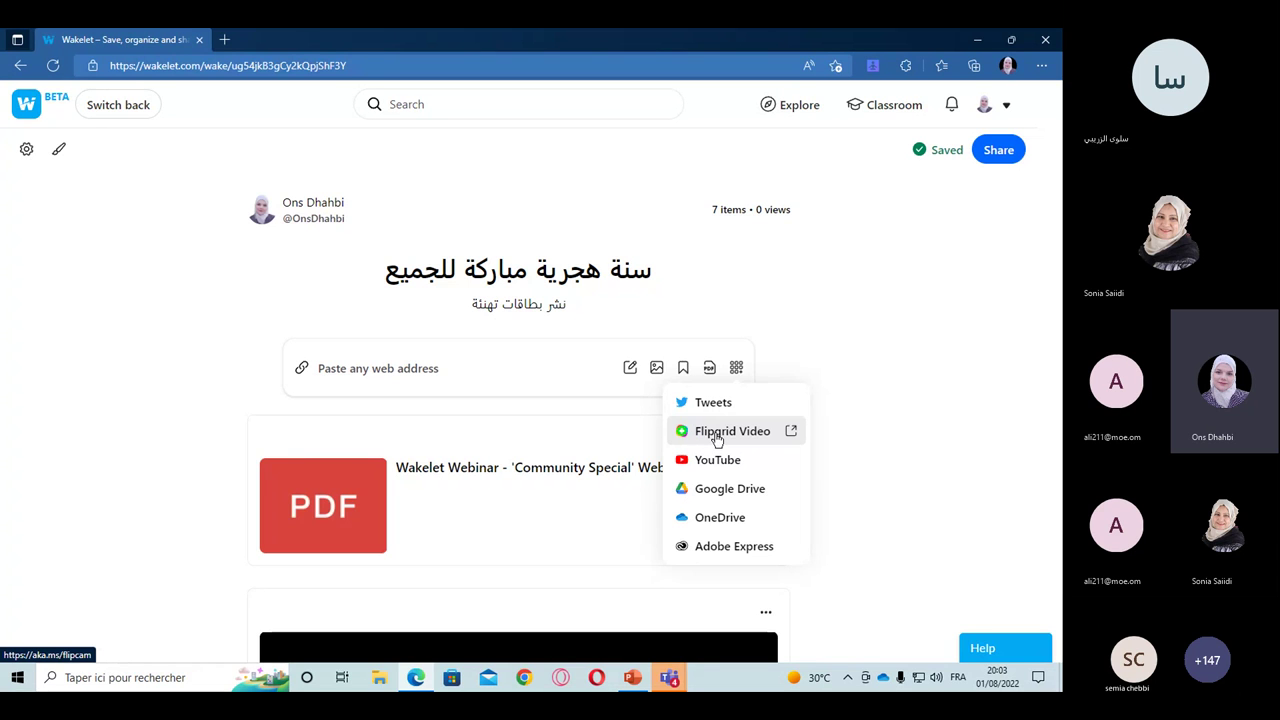
left_click(717, 438)
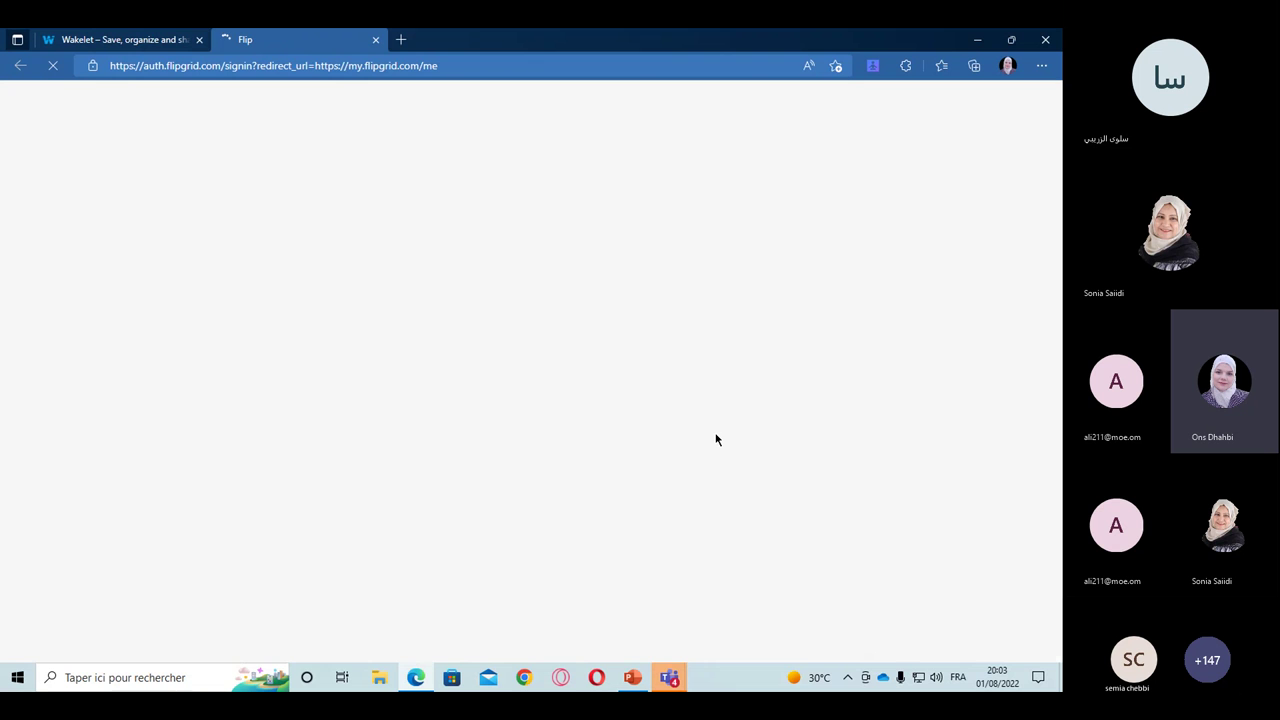
Step: Sign in to Flip via Google, check Flip Certified, then open MIE Expert and Showcase Schools 2021-2022
left_click(537, 363)
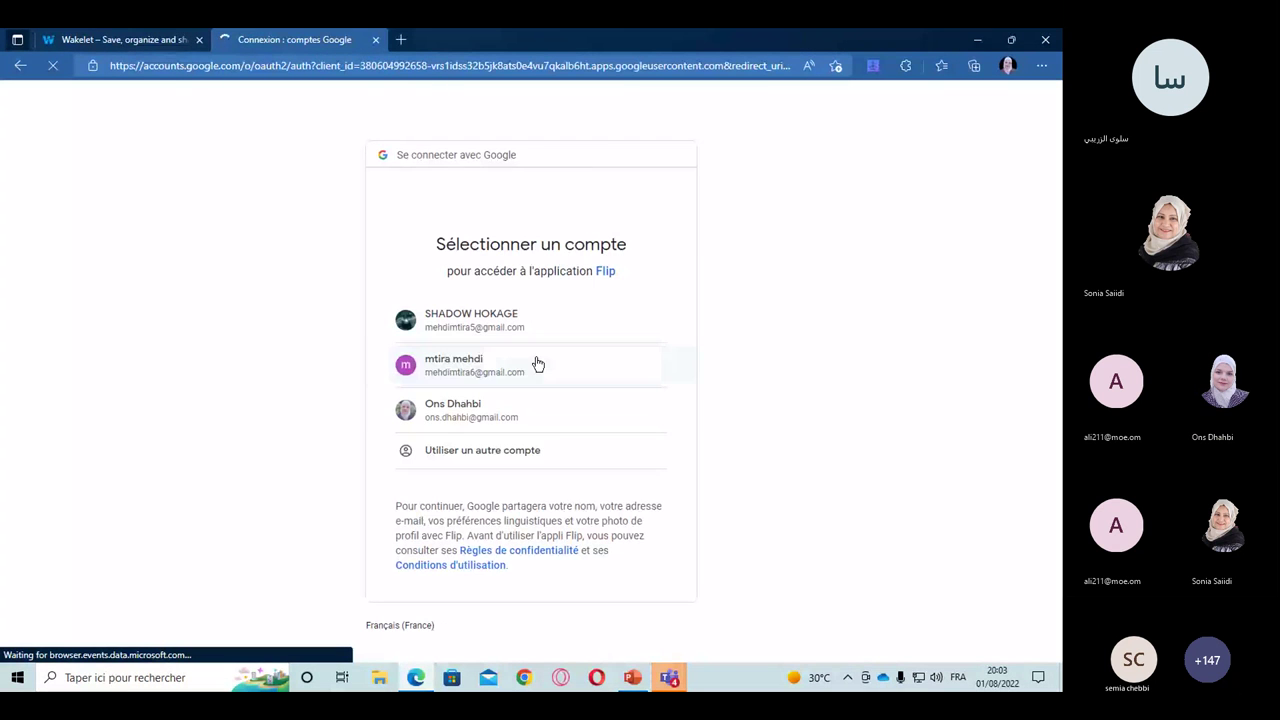
left_click(474, 408)
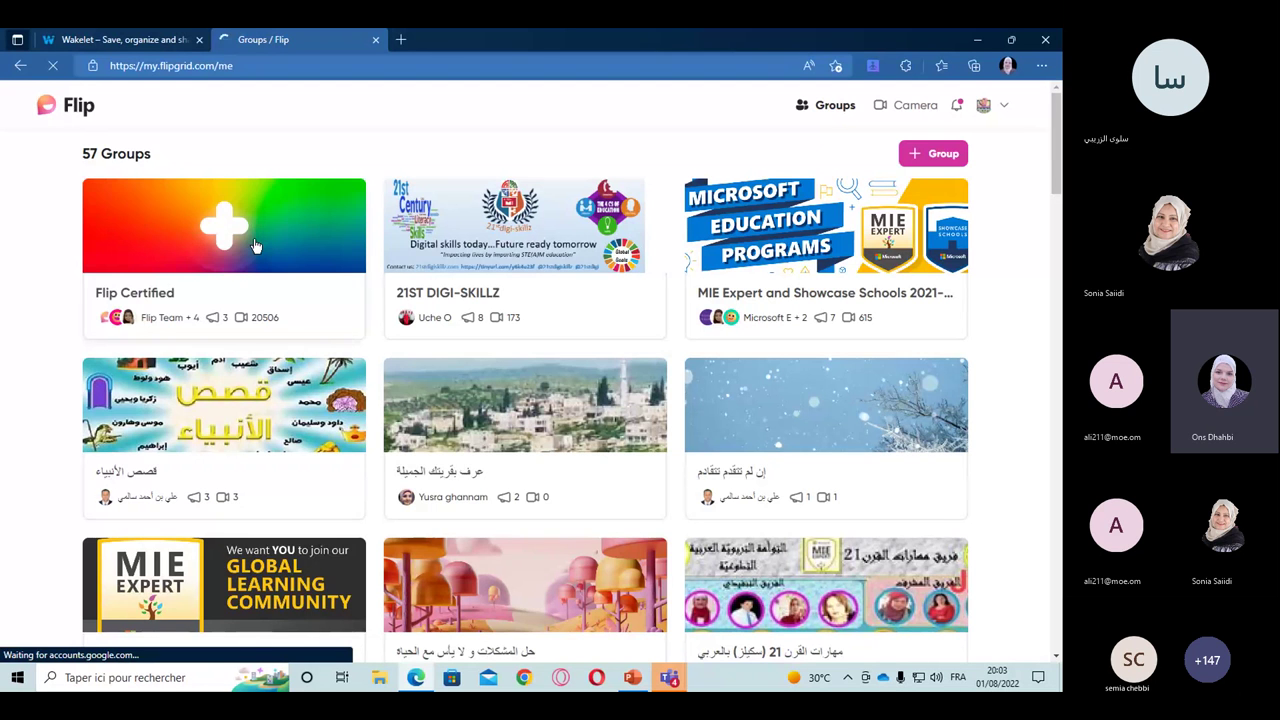
left_click(255, 245)
left_click(169, 45)
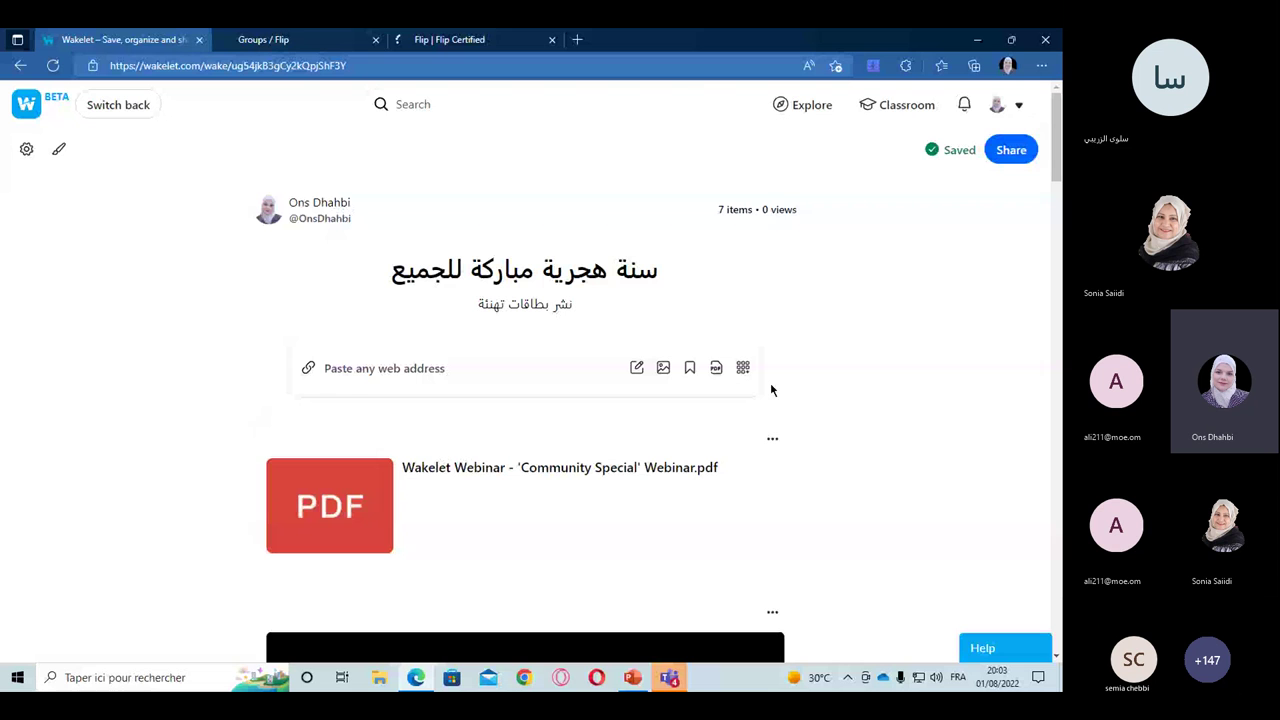
left_click(238, 42)
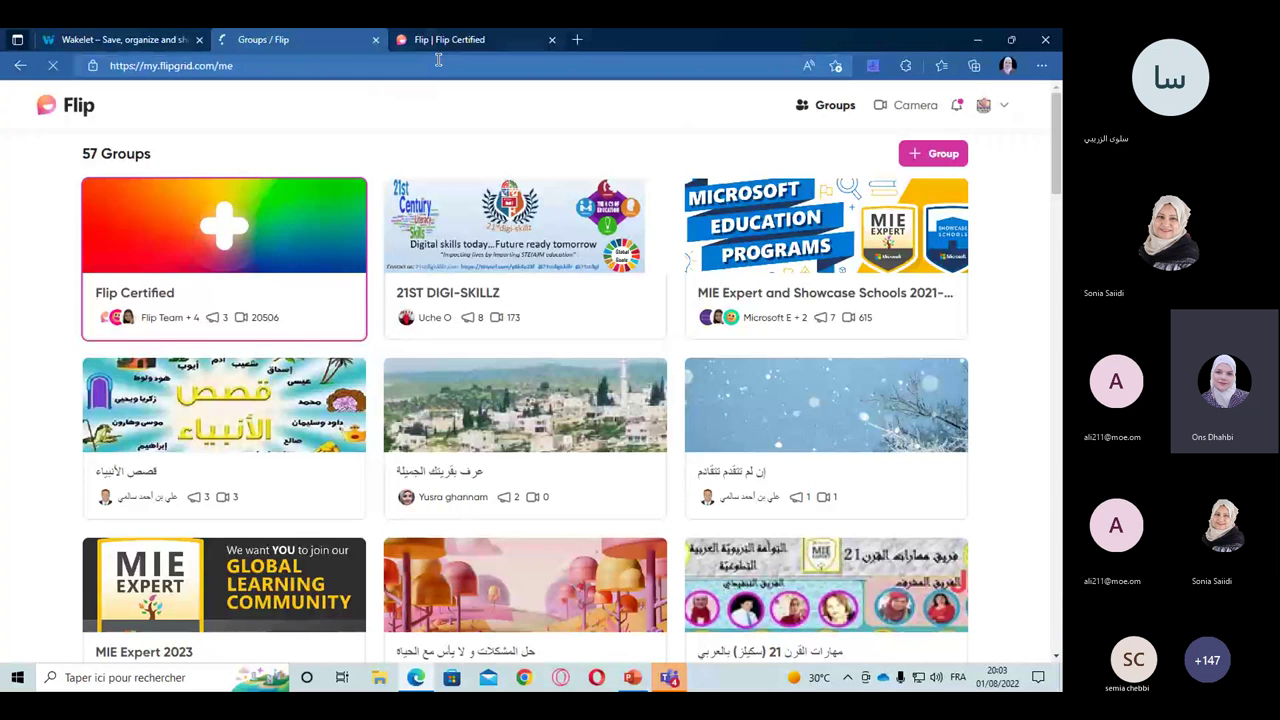
left_click(765, 253)
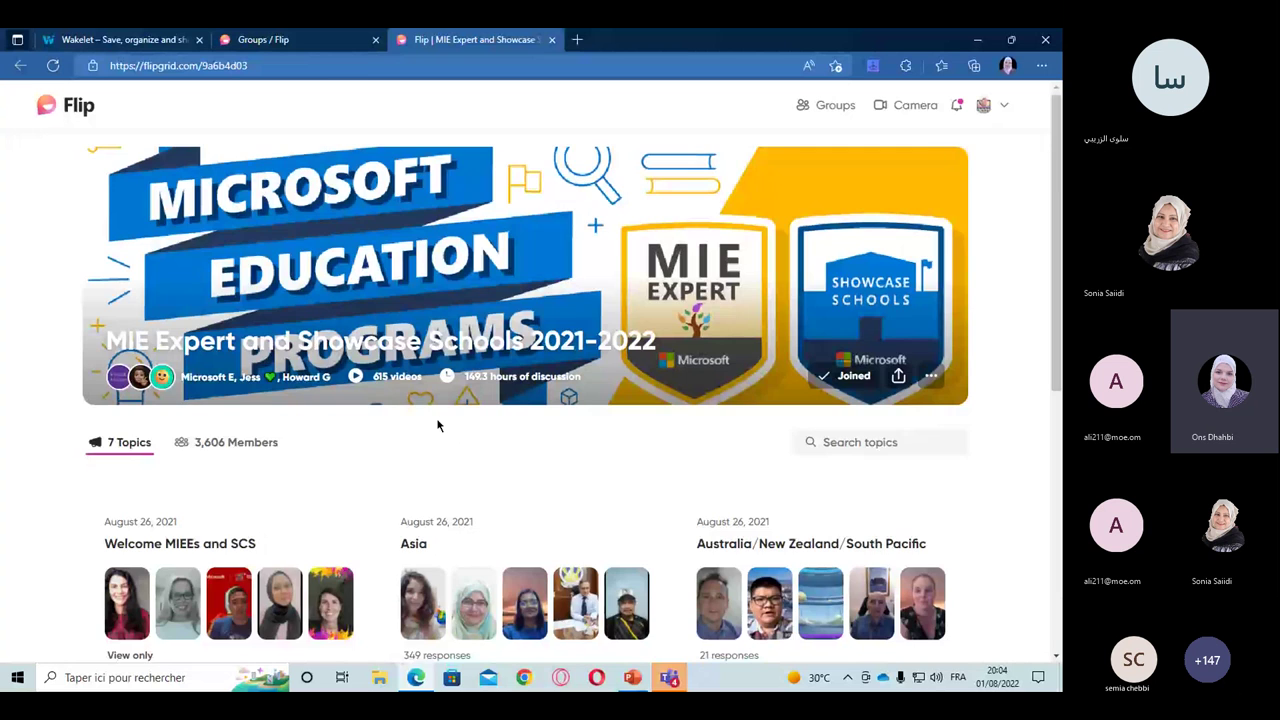
Step: Open the Middle East and Africa topic and start adding a response
scroll(437, 425, "down", 3)
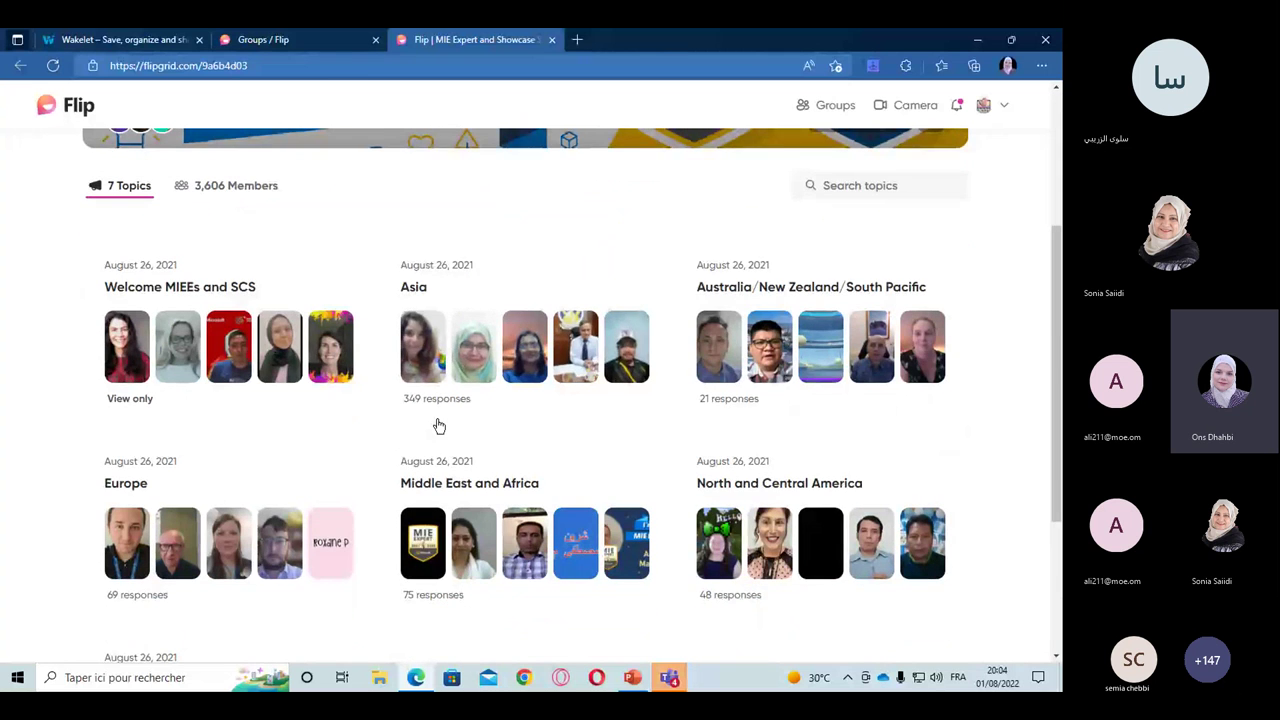
scroll(437, 425, "down", 3)
scroll(437, 425, "up", 2)
scroll(437, 425, "up", 2)
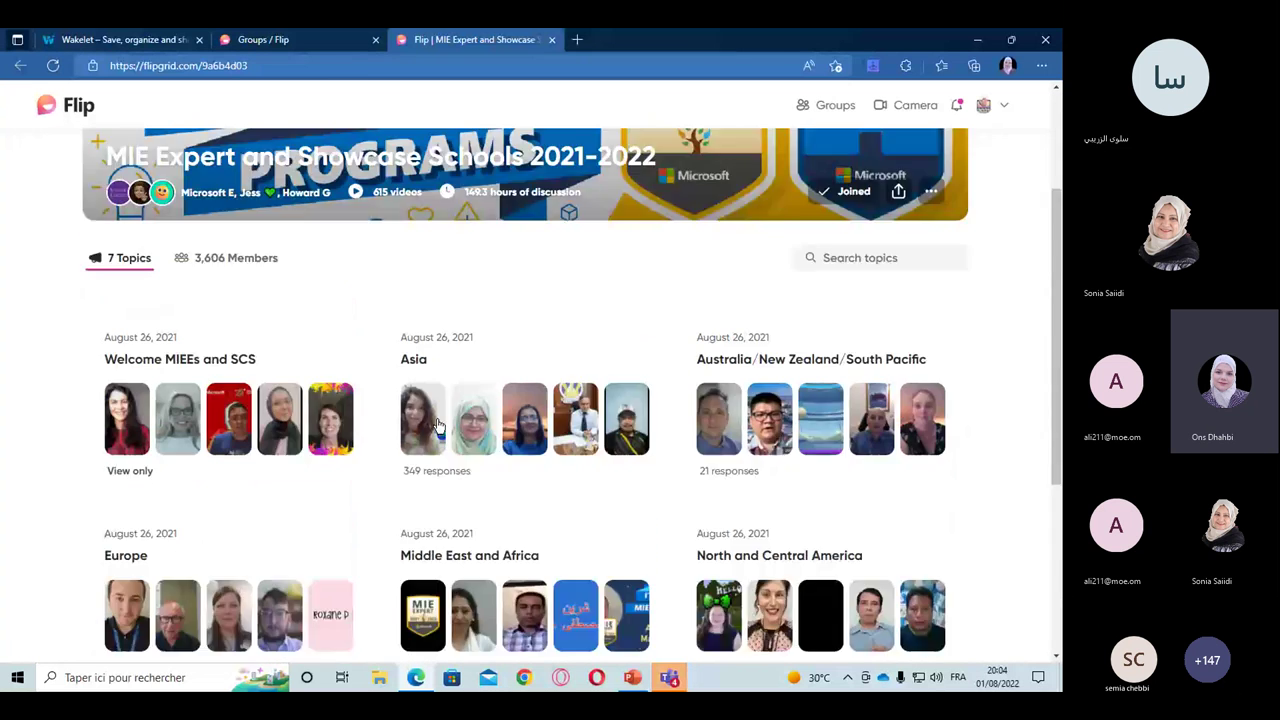
scroll(437, 425, "down", 2)
left_click(512, 410)
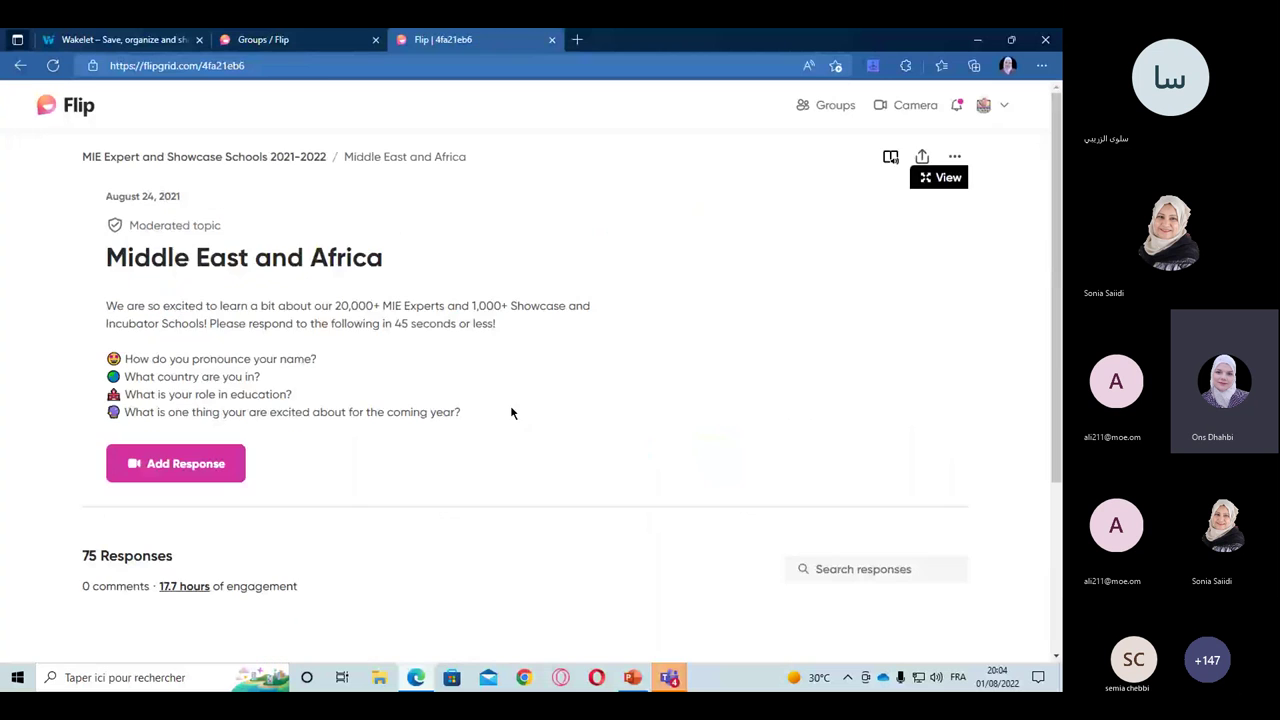
left_click(170, 470)
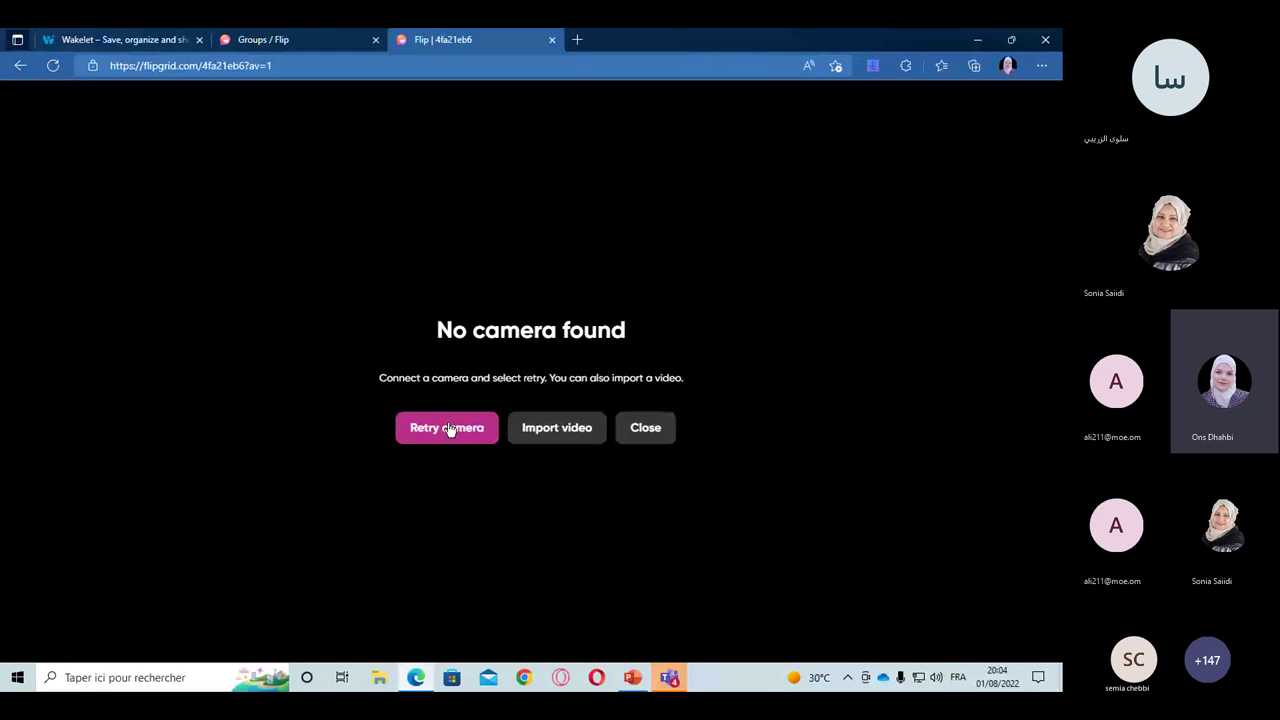
Step: Choose Import video, cancel the file picker, and return to the Wakelet tab
left_click(564, 439)
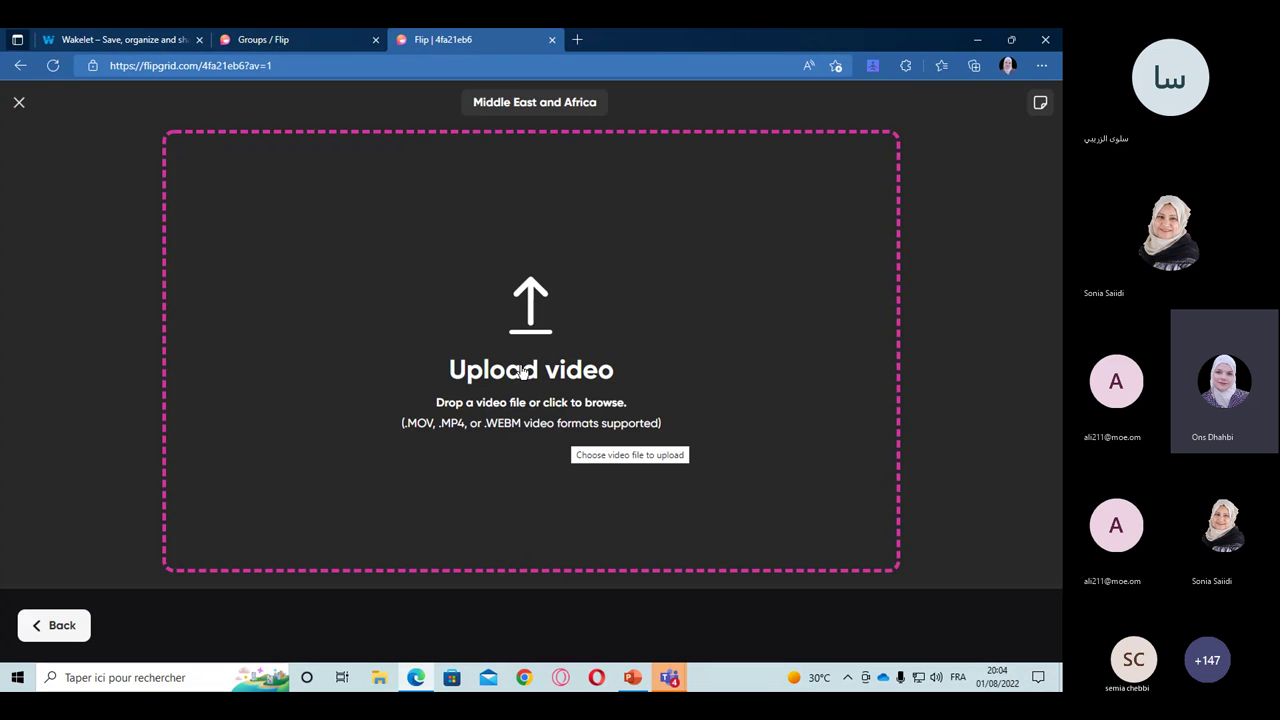
left_click(521, 372)
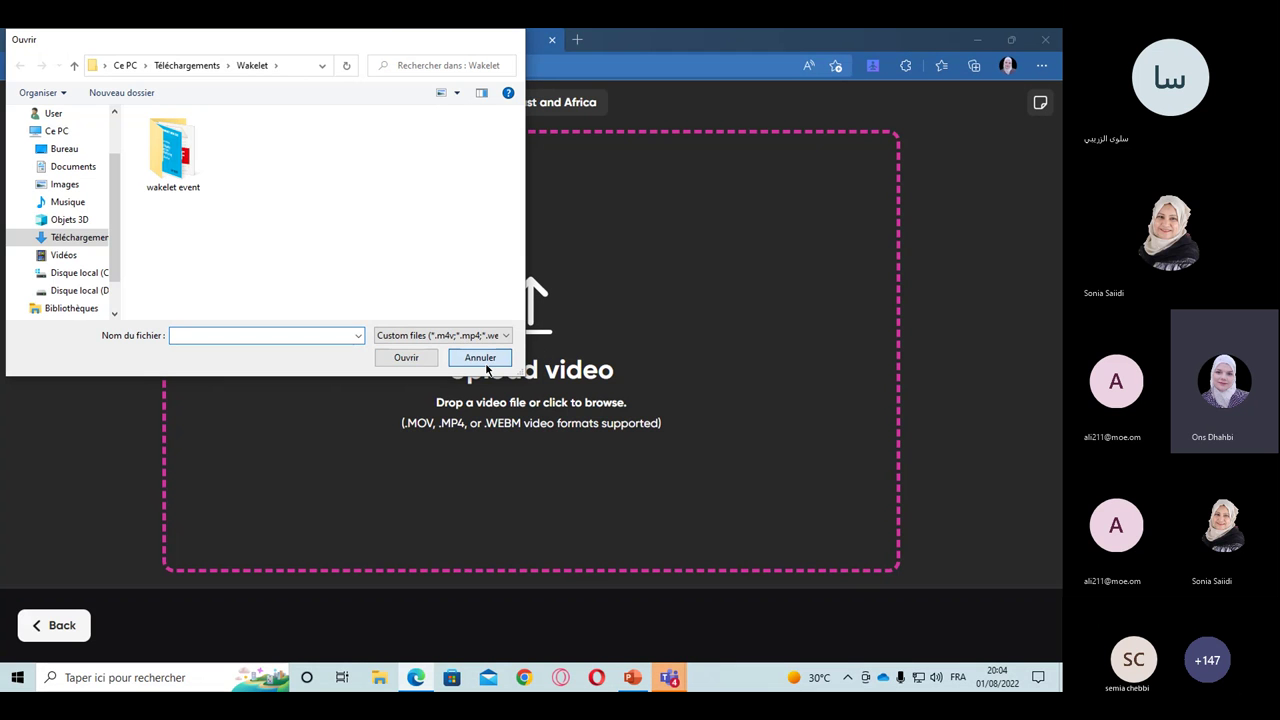
left_click(480, 357)
left_click(125, 39)
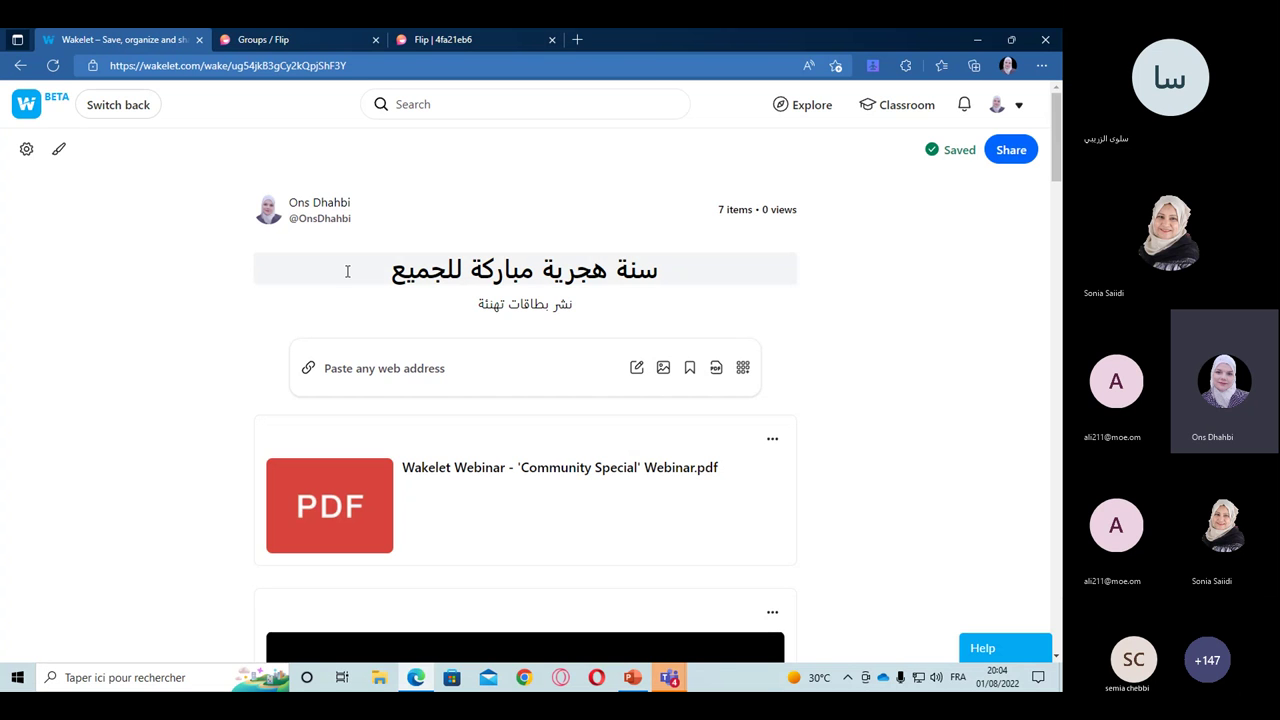
Step: Open the YouTube source and search for 'كل عام' in Arabic
left_click(743, 369)
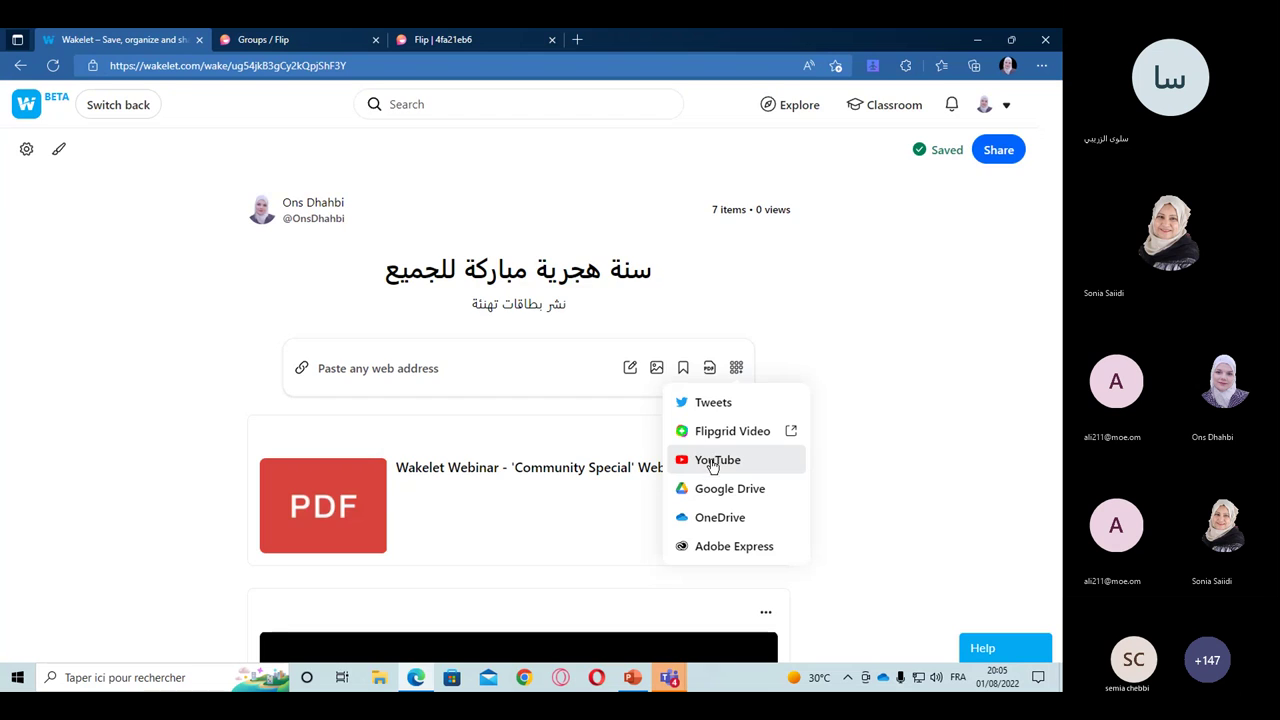
left_click(713, 462)
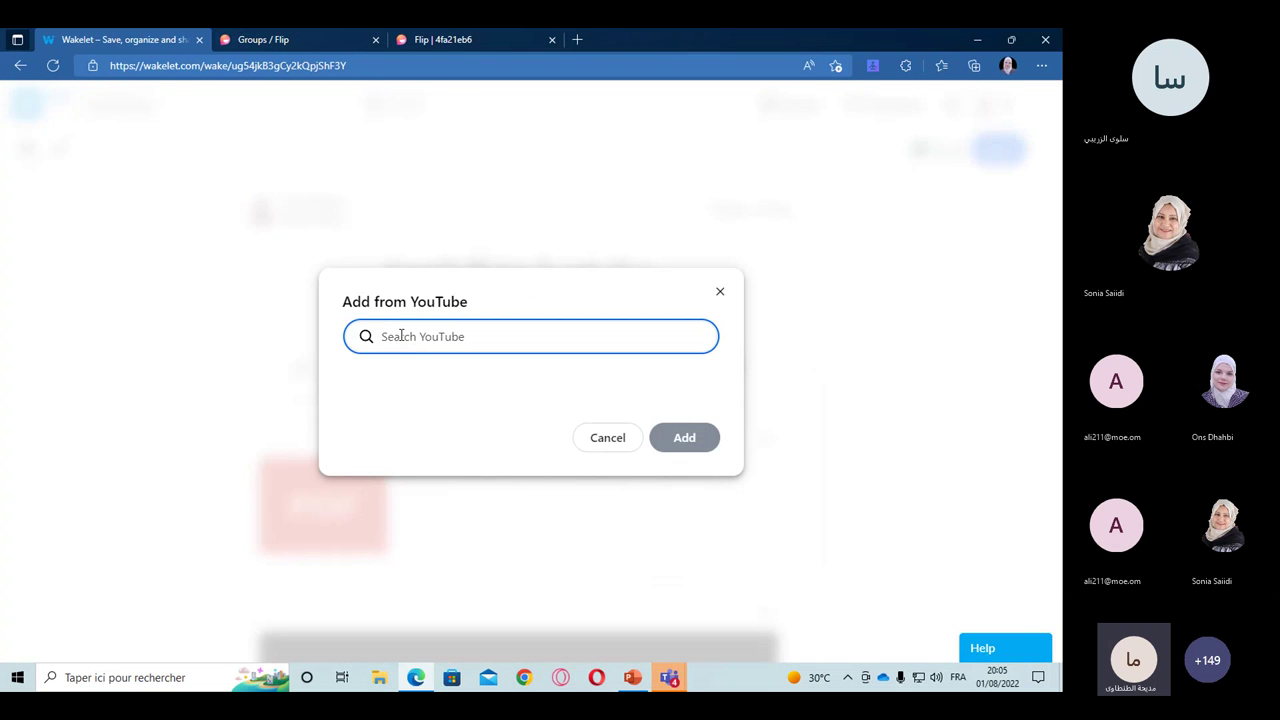
type("m")
key("BackSpace")
key("alt+shift")
type("م")
key("BackSpace")
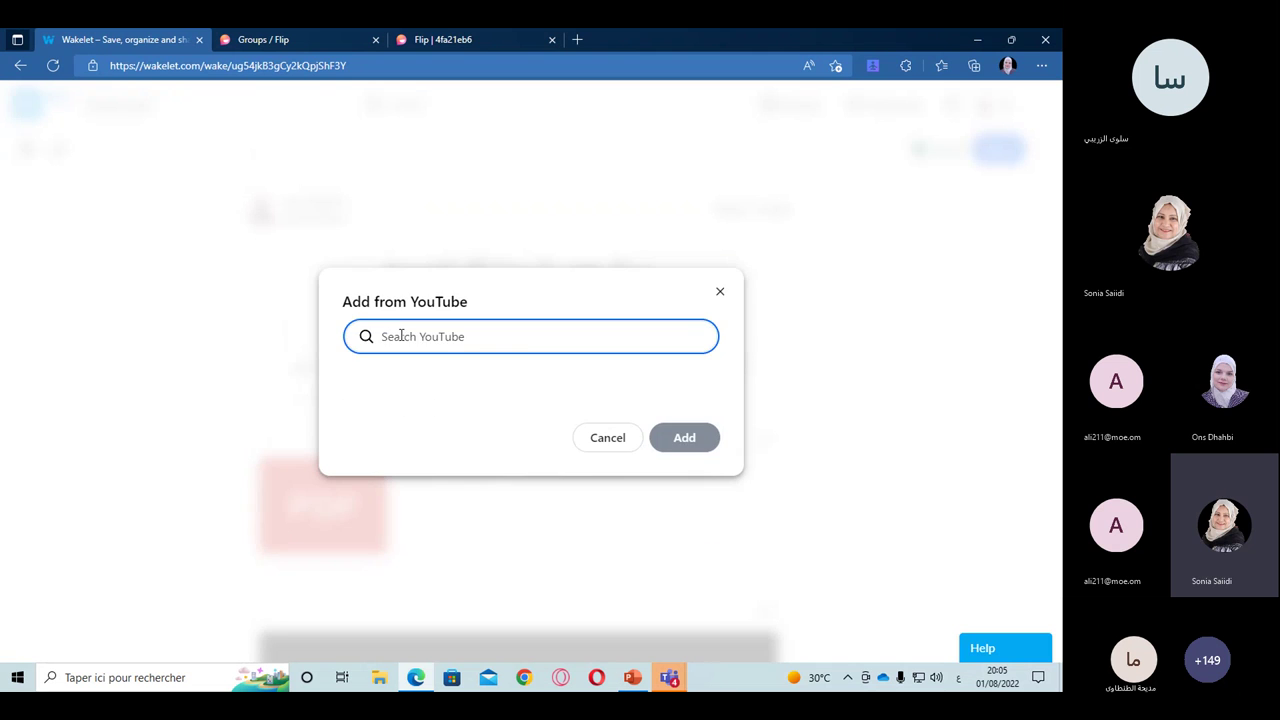
type("كل")
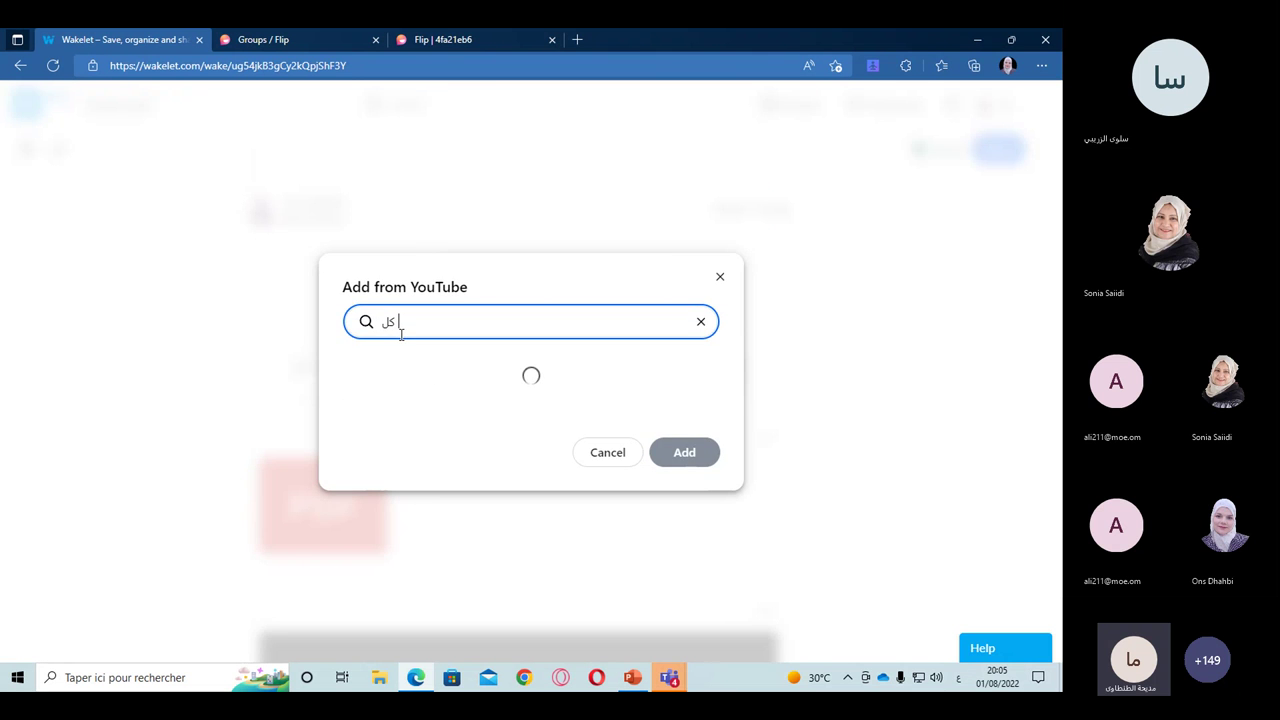
type(" ع")
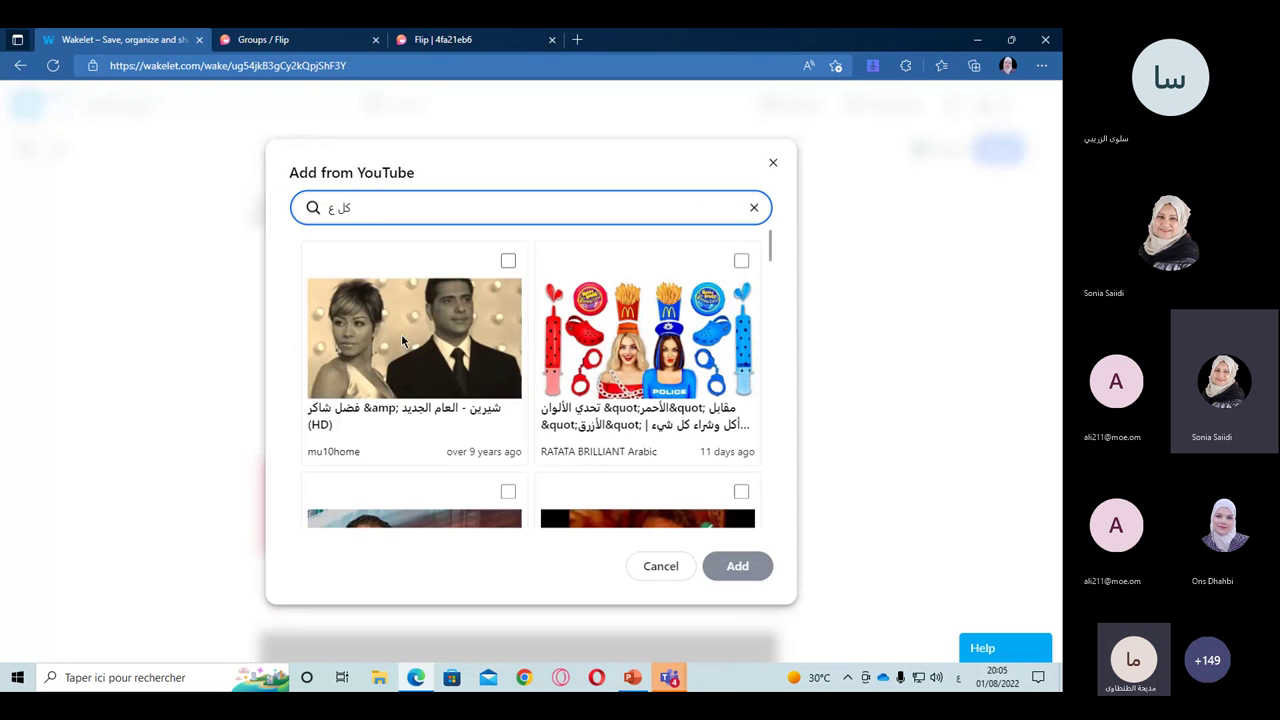
type("ام")
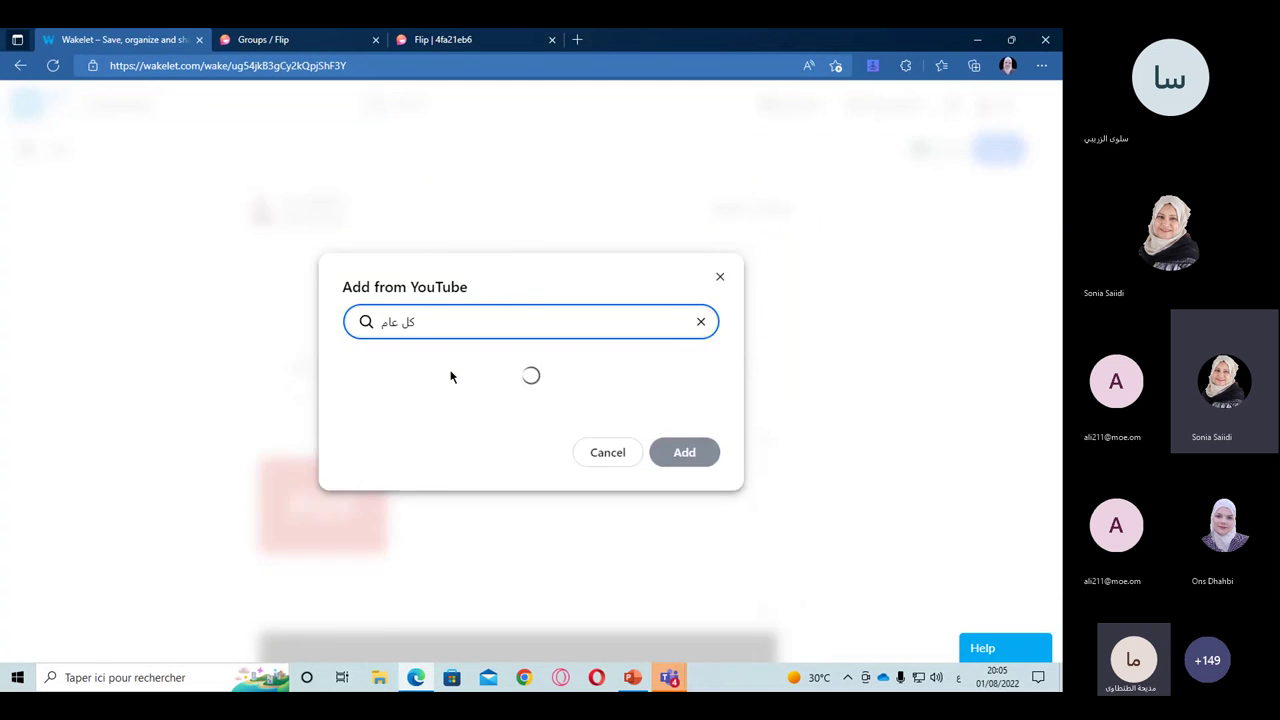
Step: Add the 'Tamer Hosny - Kol Sana We Enta Tayb' video to the collection
left_click(440, 380)
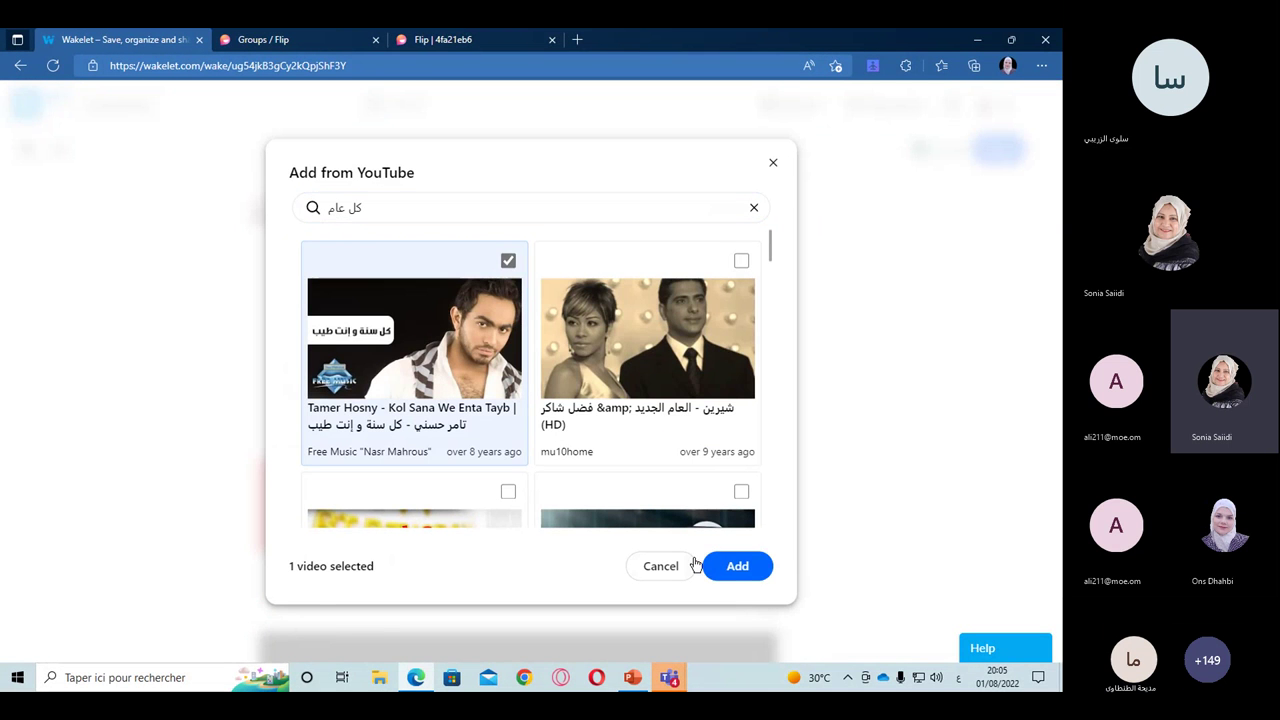
left_click(737, 566)
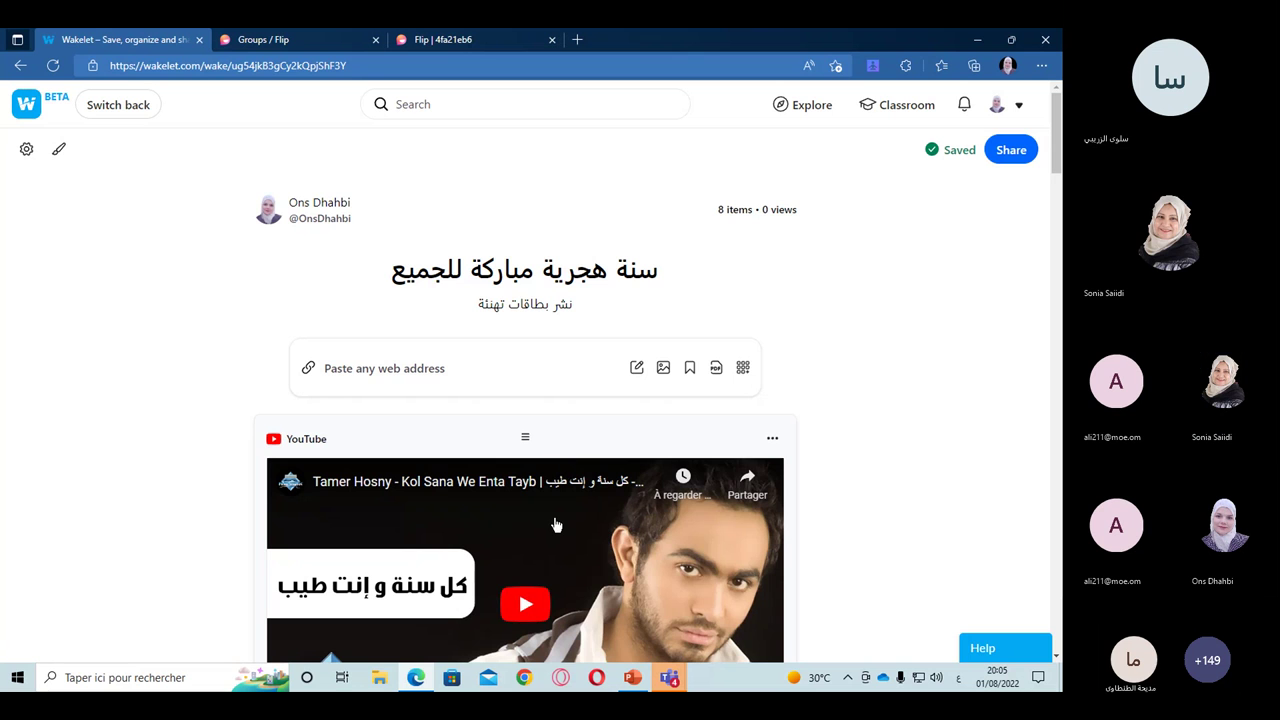
scroll(557, 525, "down", 1)
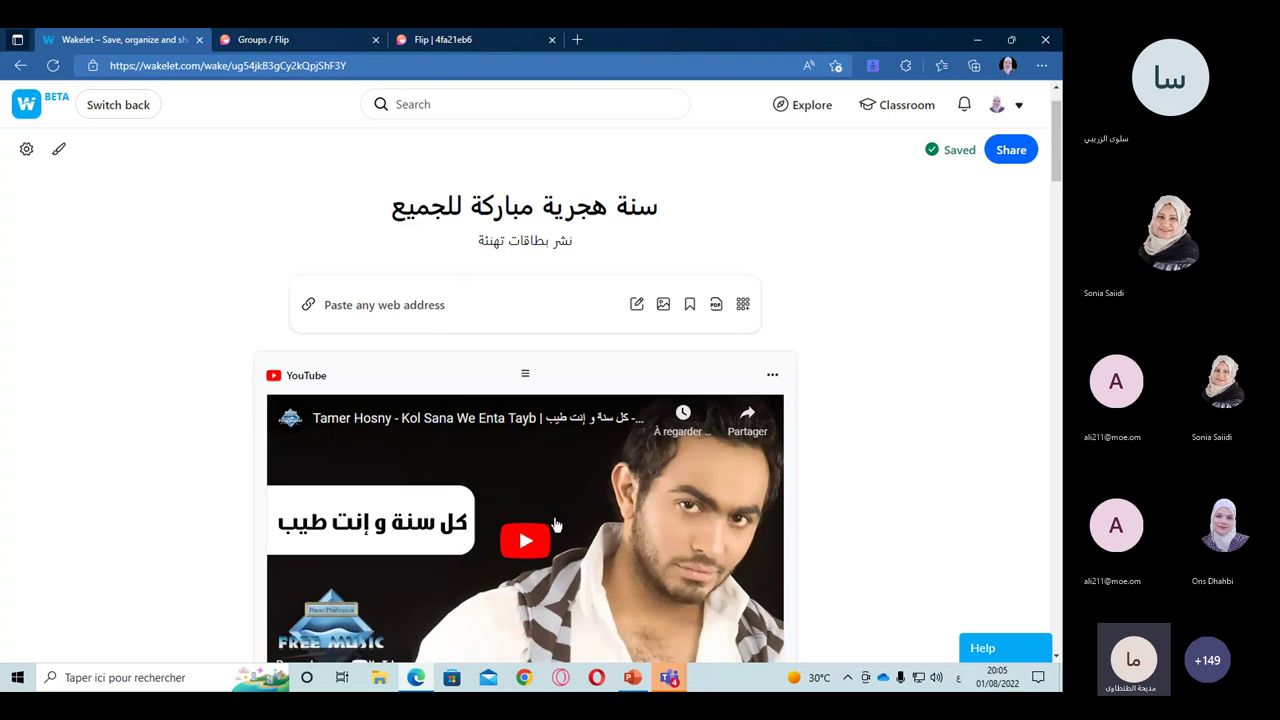
scroll(557, 525, "up", 1)
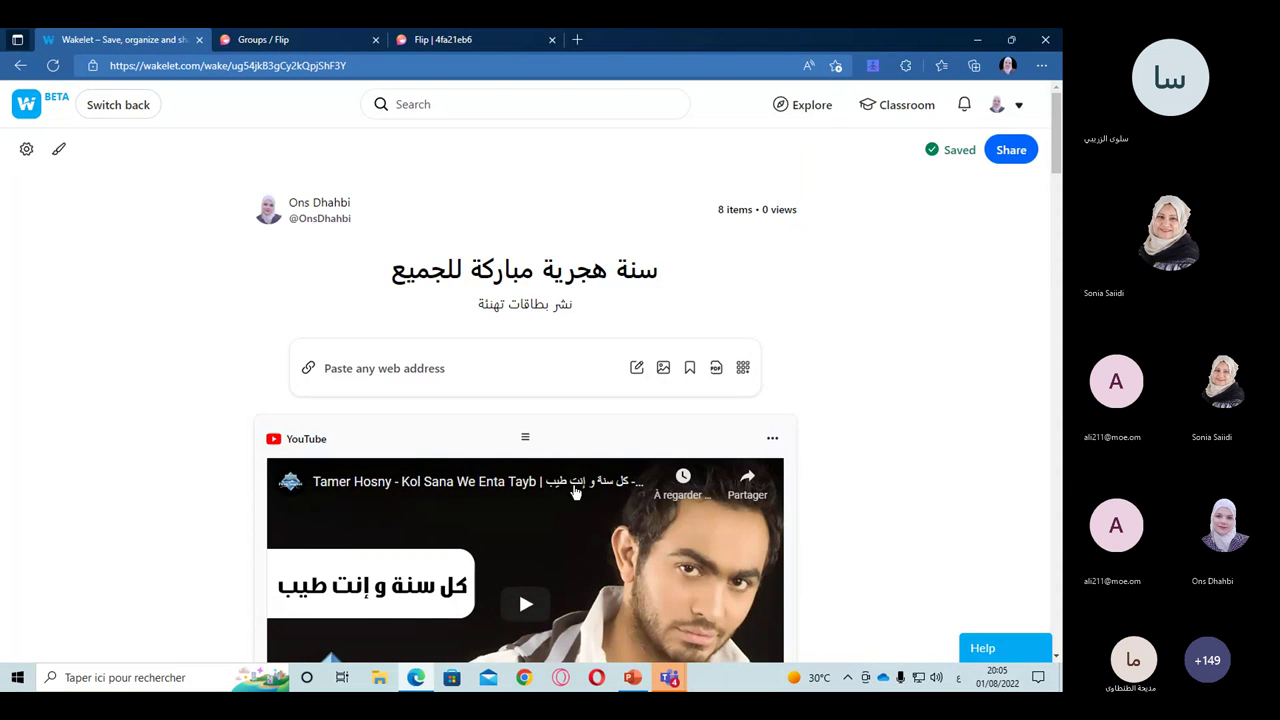
mouse_move(683, 675)
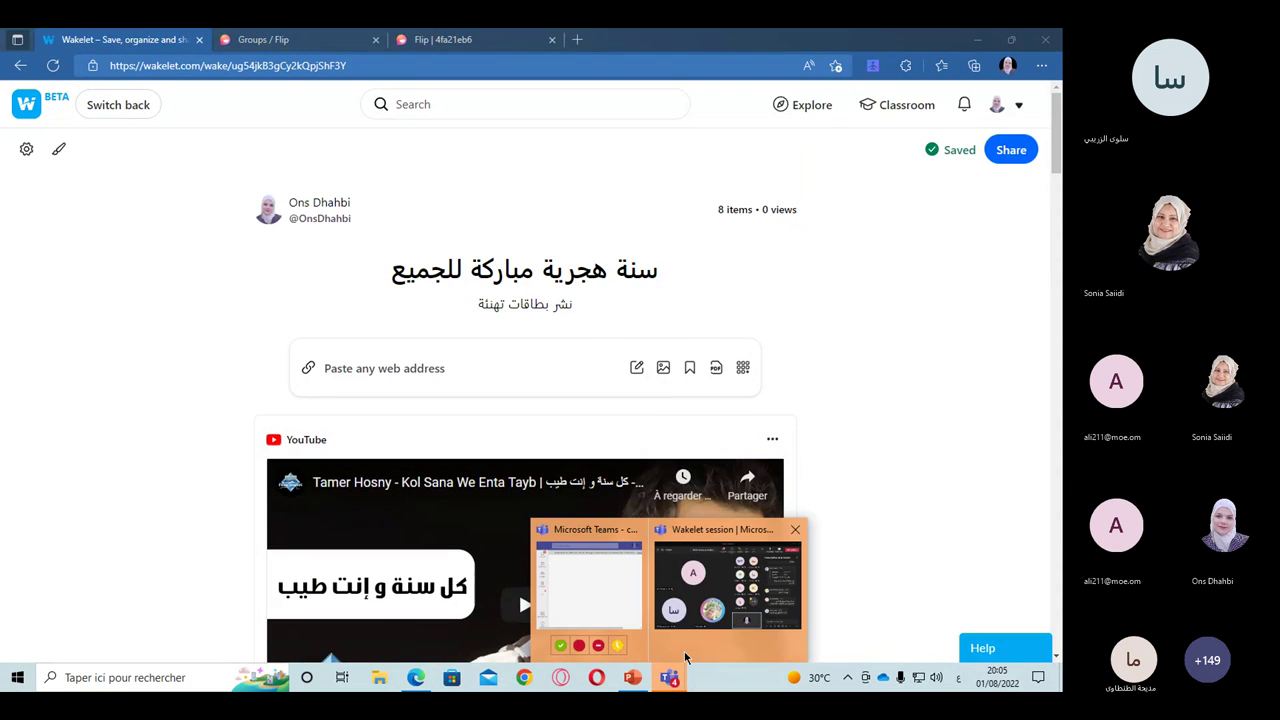
left_click(692, 630)
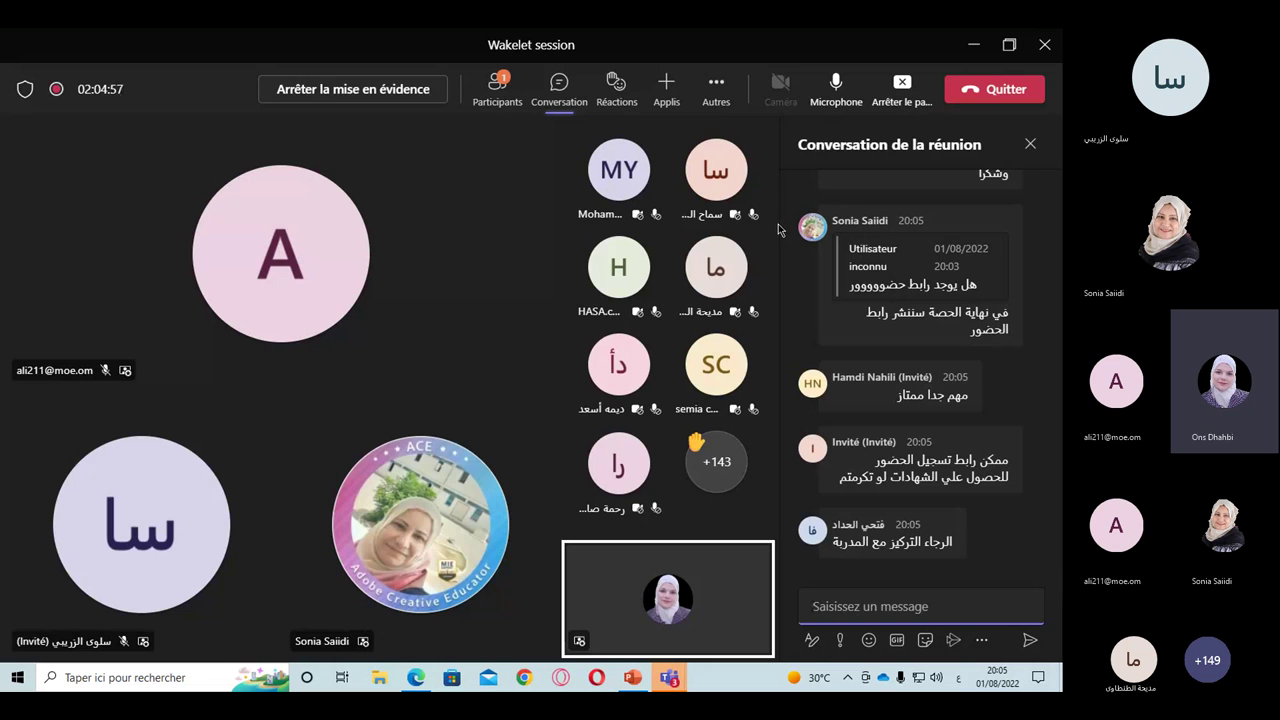
left_click(563, 675)
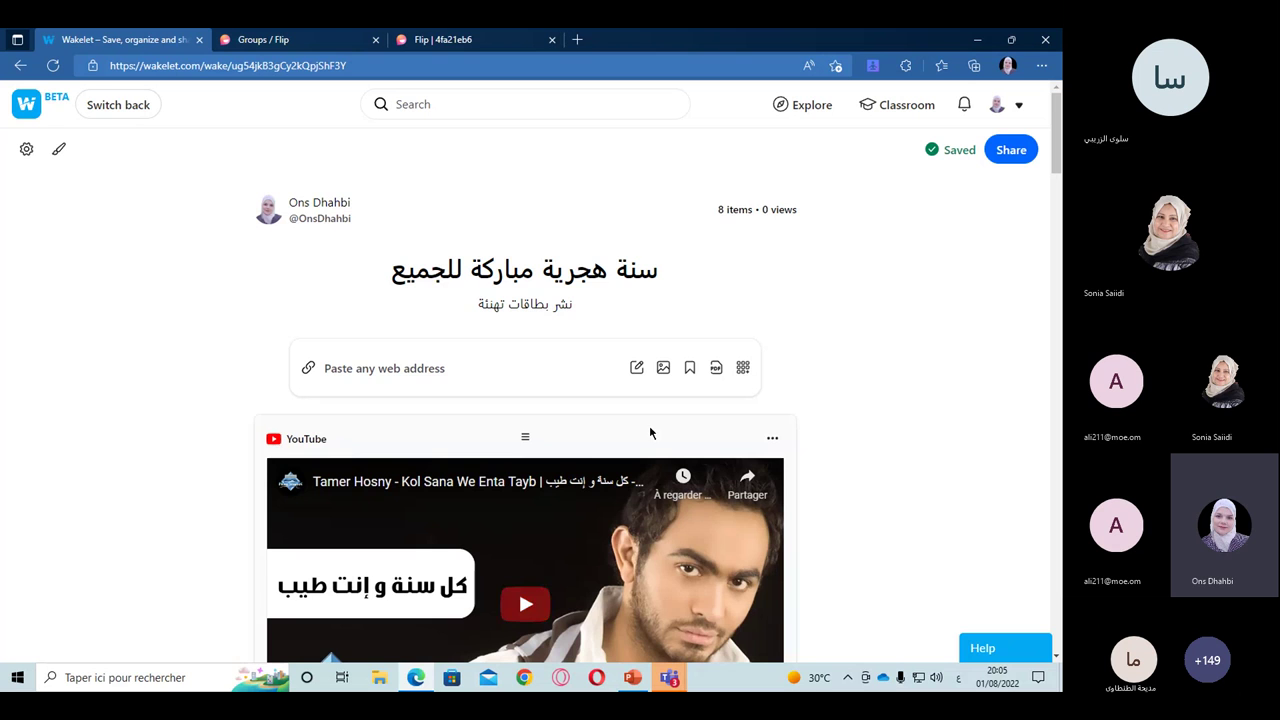
left_click(743, 368)
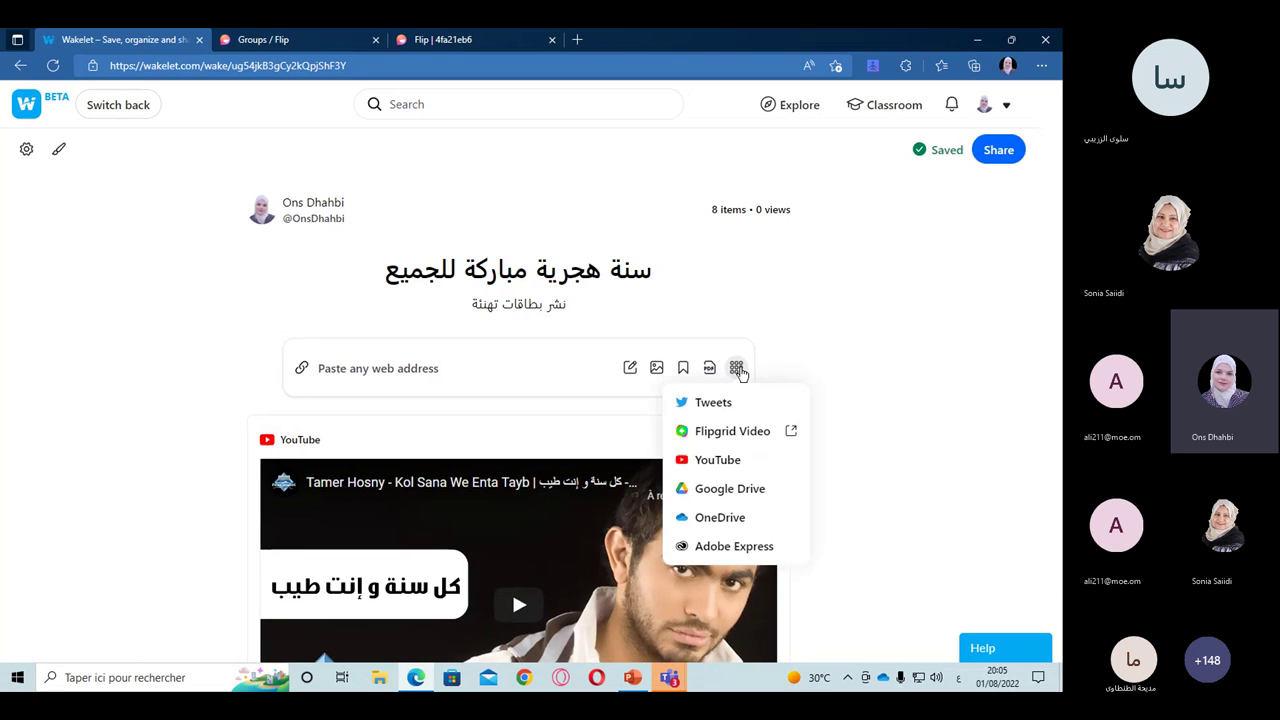
left_click(716, 465)
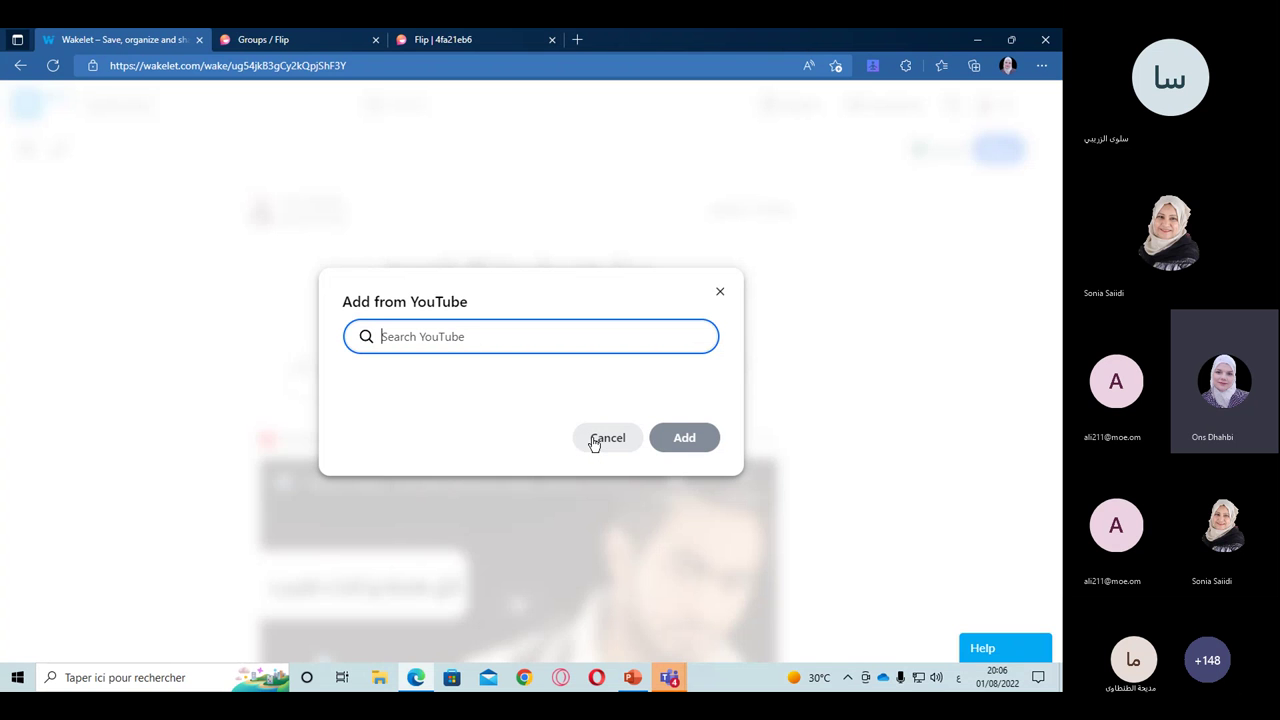
left_click(605, 438)
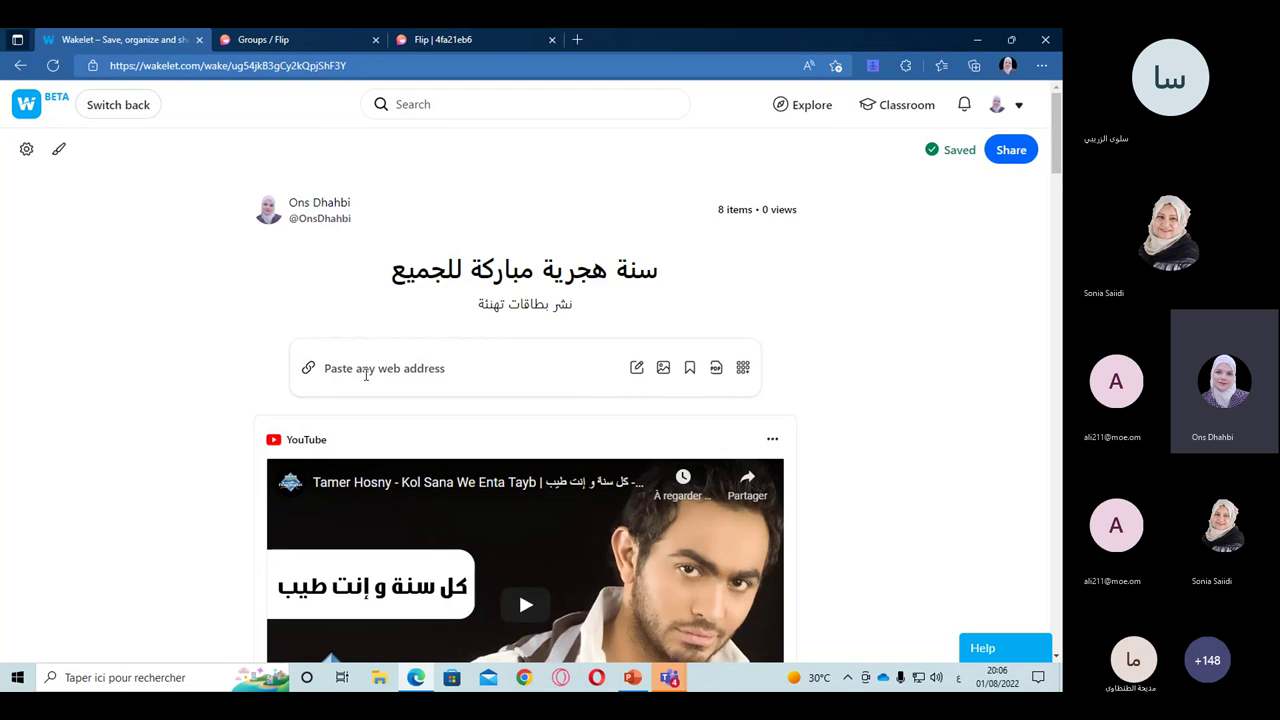
left_click(369, 368)
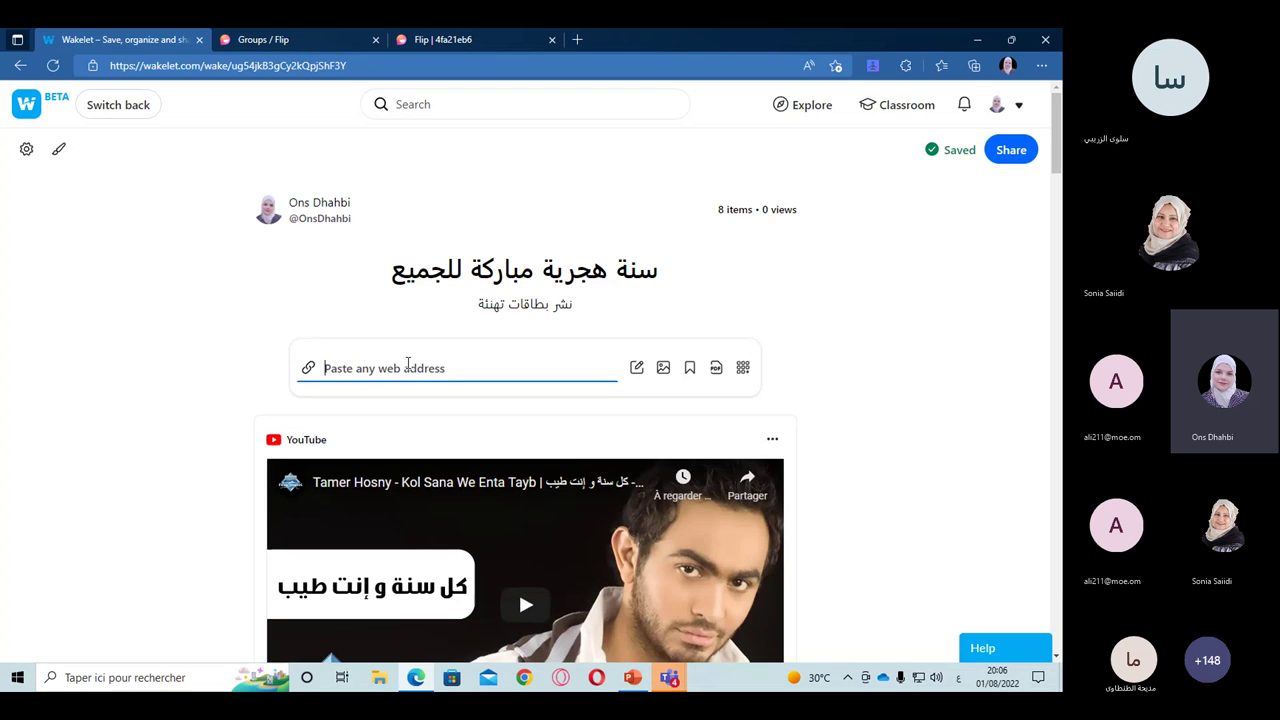
Step: Sign in to Google Drive, allow access, and add the 'TEMPLATE: Community Leader profile Image' file
left_click(743, 368)
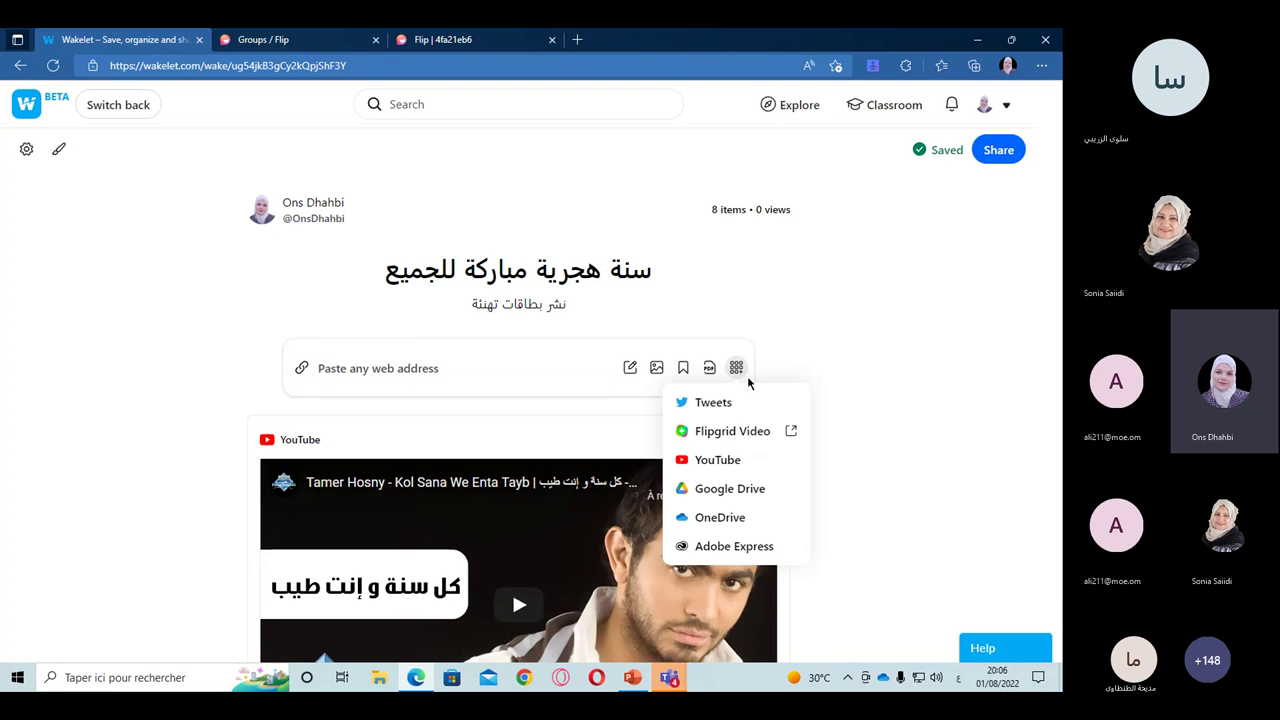
left_click(730, 489)
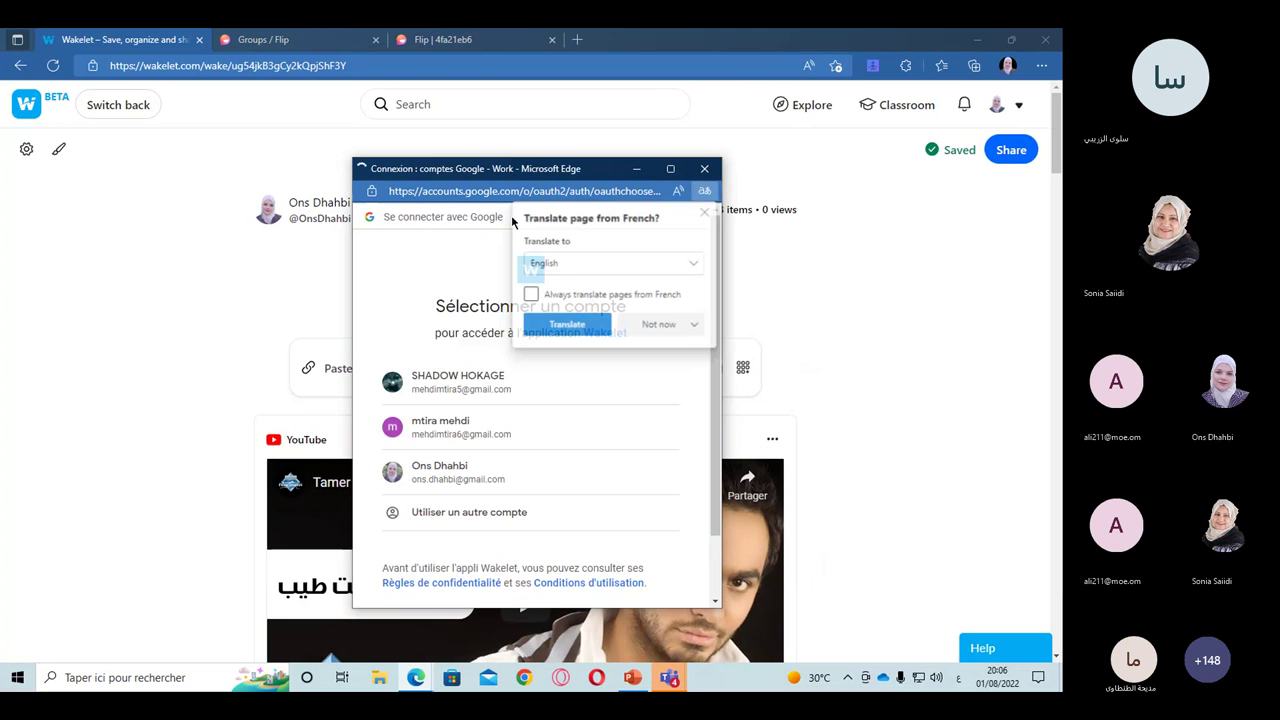
left_click(429, 472)
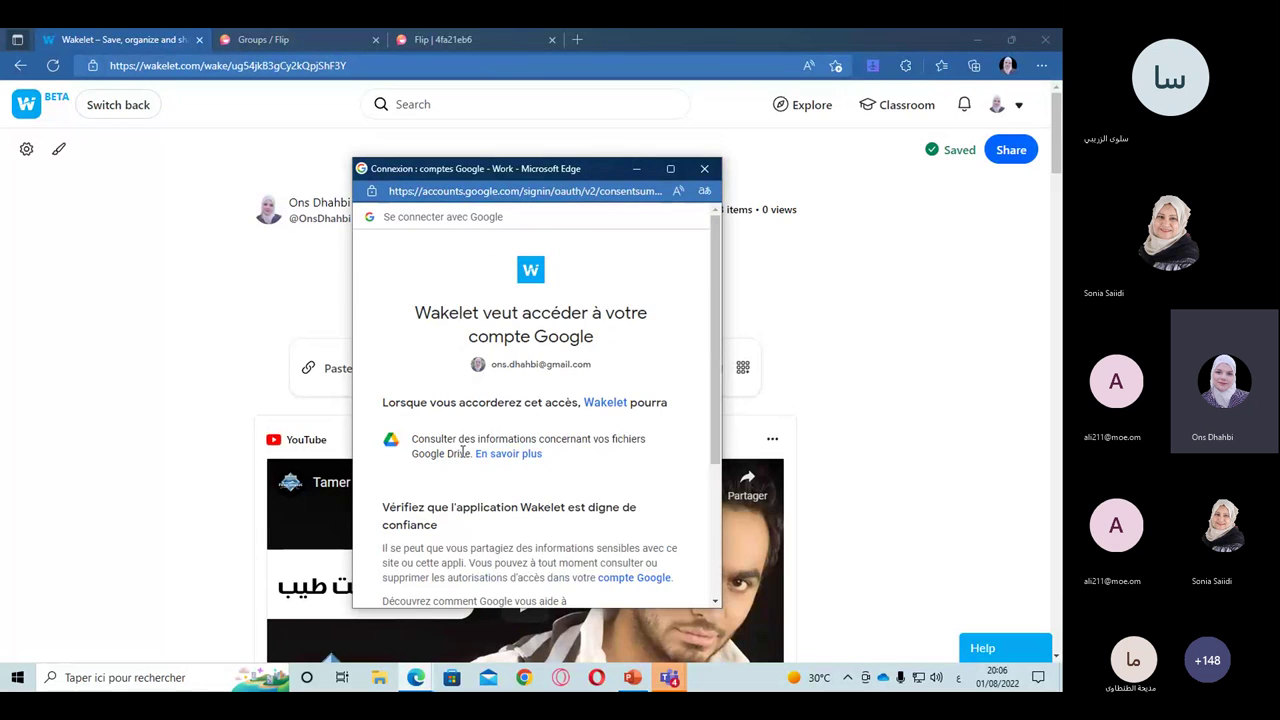
scroll(470, 500, "down", 3)
left_click(456, 484)
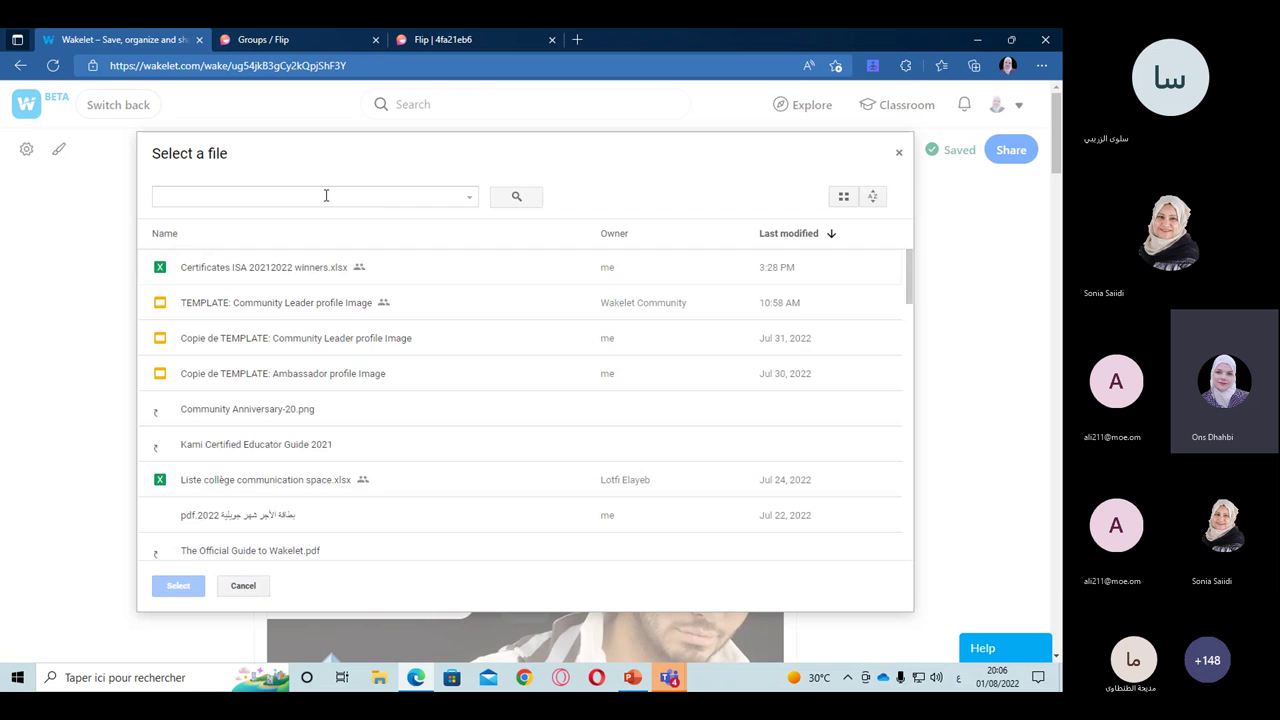
left_click(227, 309)
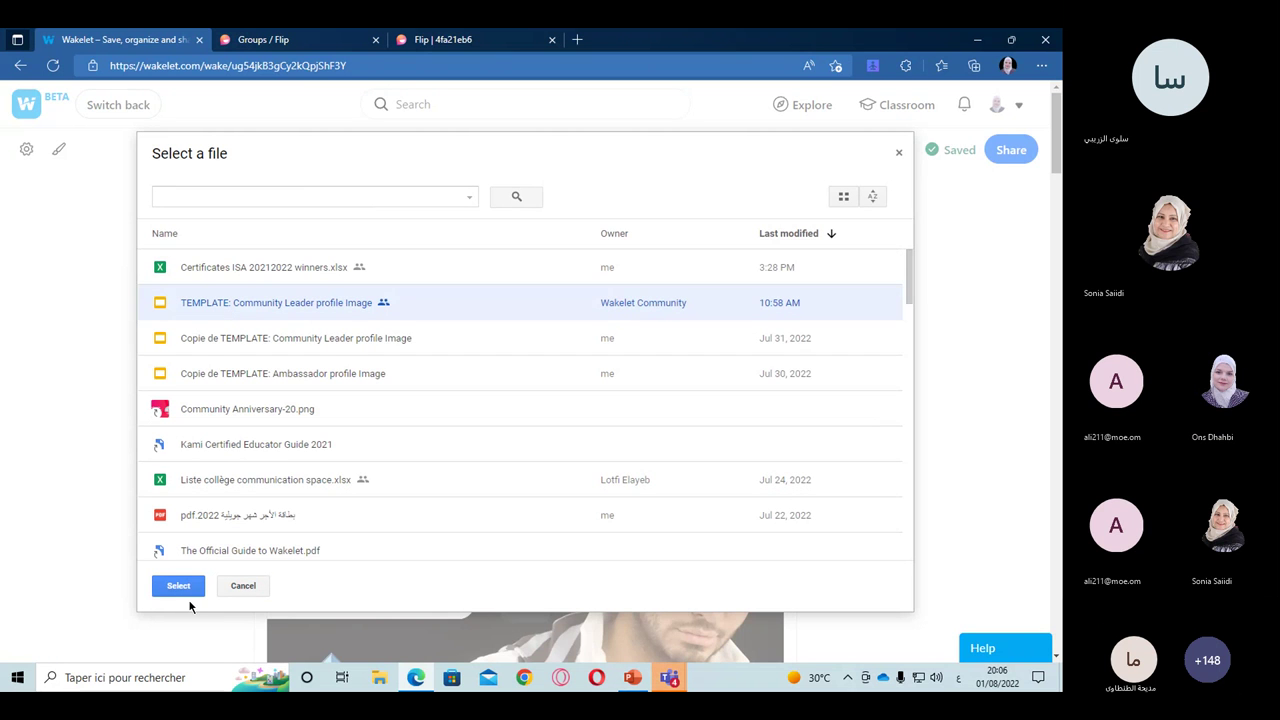
left_click(185, 588)
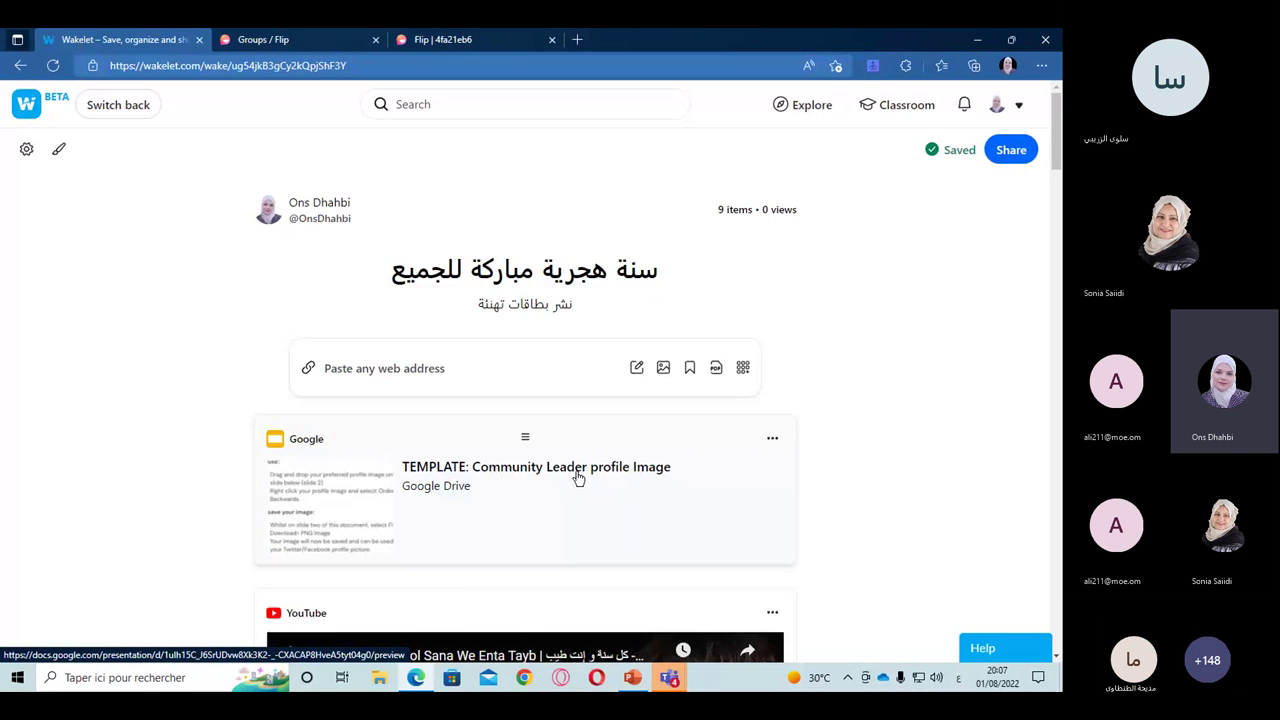
Step: Try attaching an Adobe Express project, open it in Adobe Express for publishing, then return to Wakelet
left_click(743, 368)
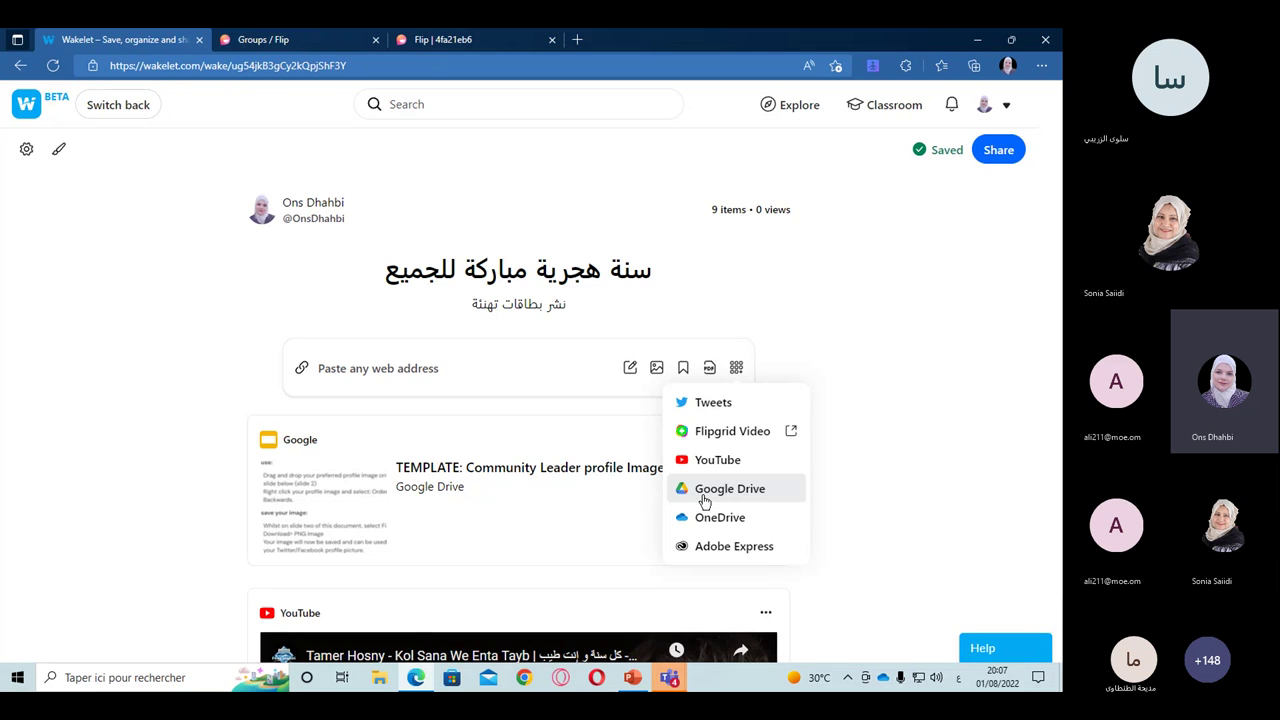
left_click(717, 548)
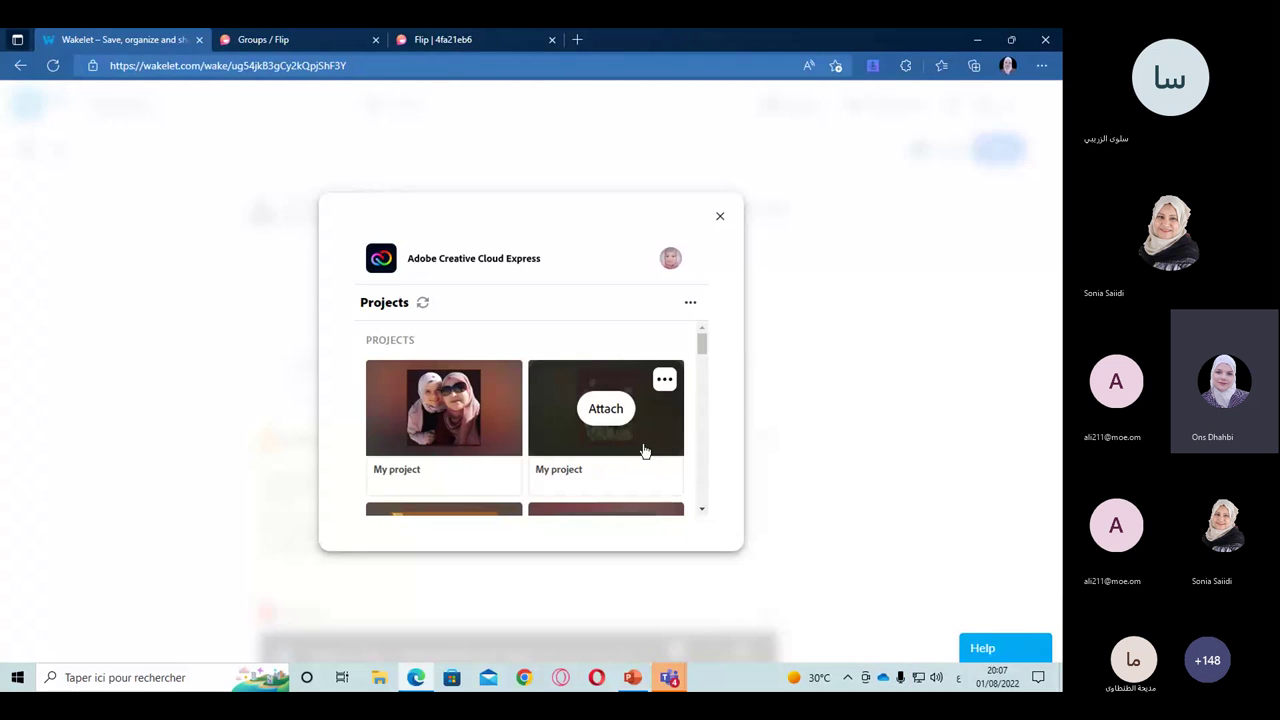
left_click(443, 408)
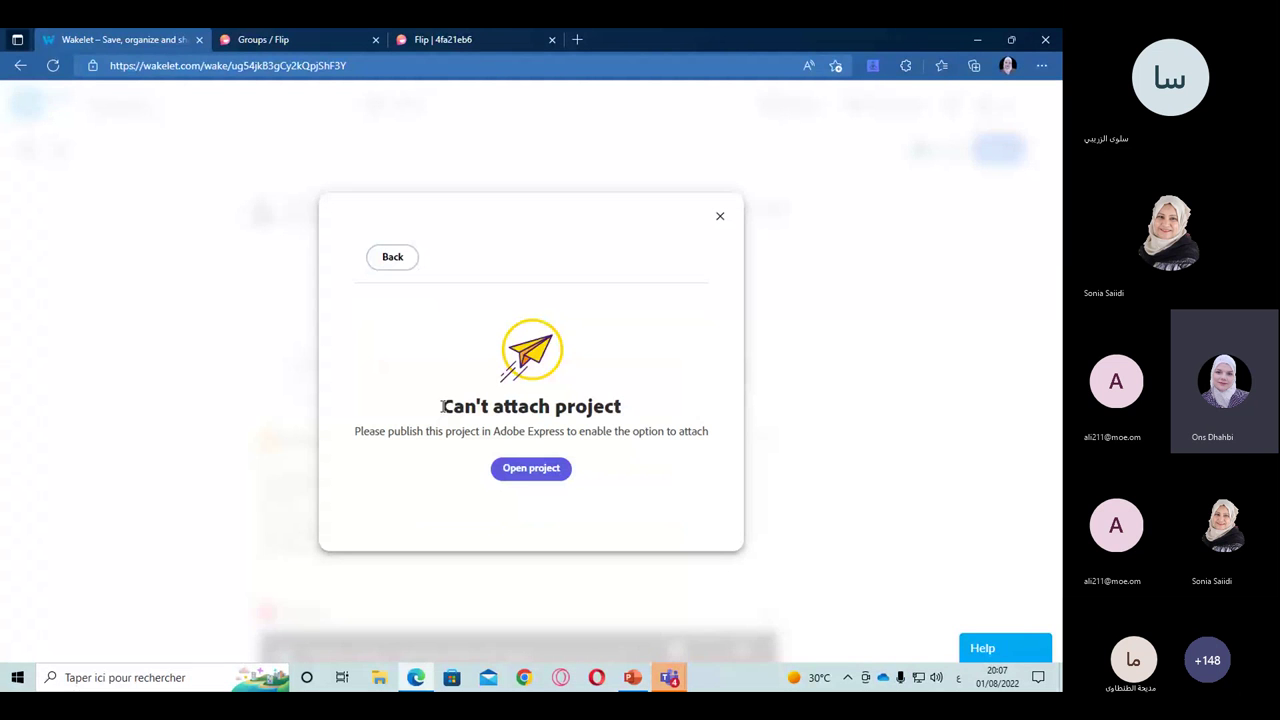
left_click(531, 470)
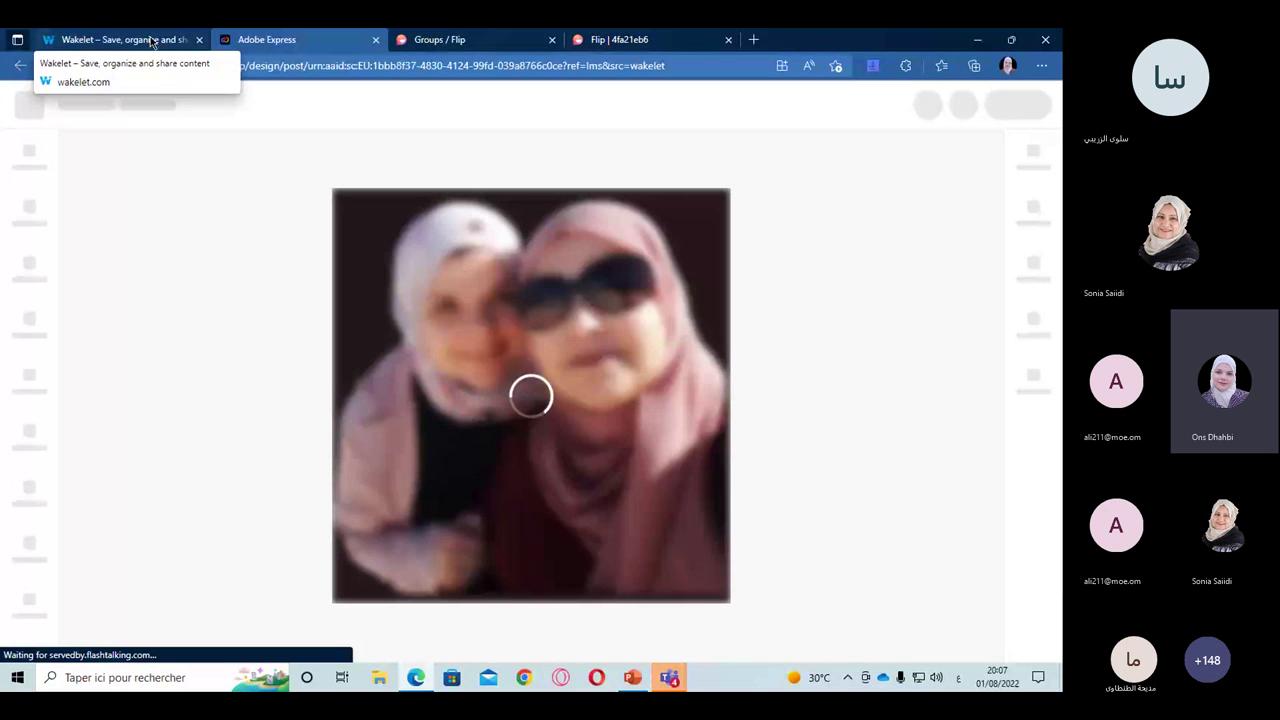
left_click(151, 40)
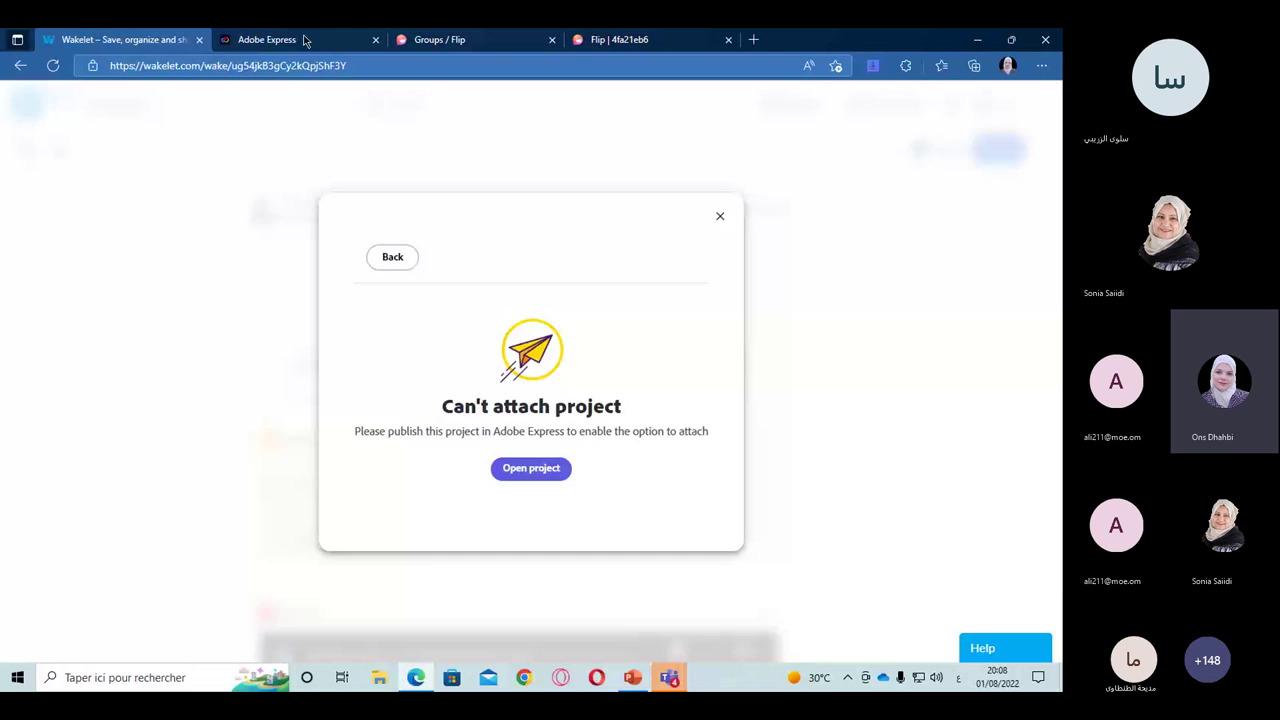
Step: Publish 'My project' from Adobe Express to Facebook, which brings up the US$ 9.99/mo Content Scheduler offer
left_click(305, 40)
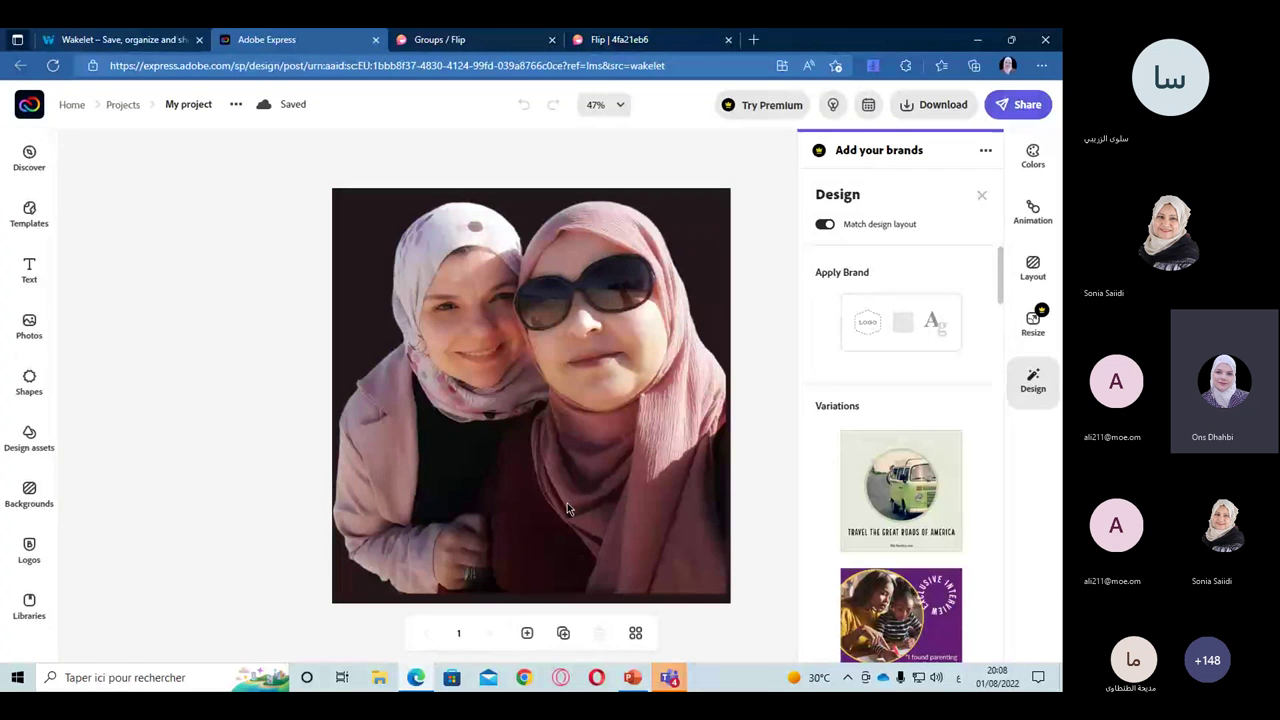
left_click(1002, 114)
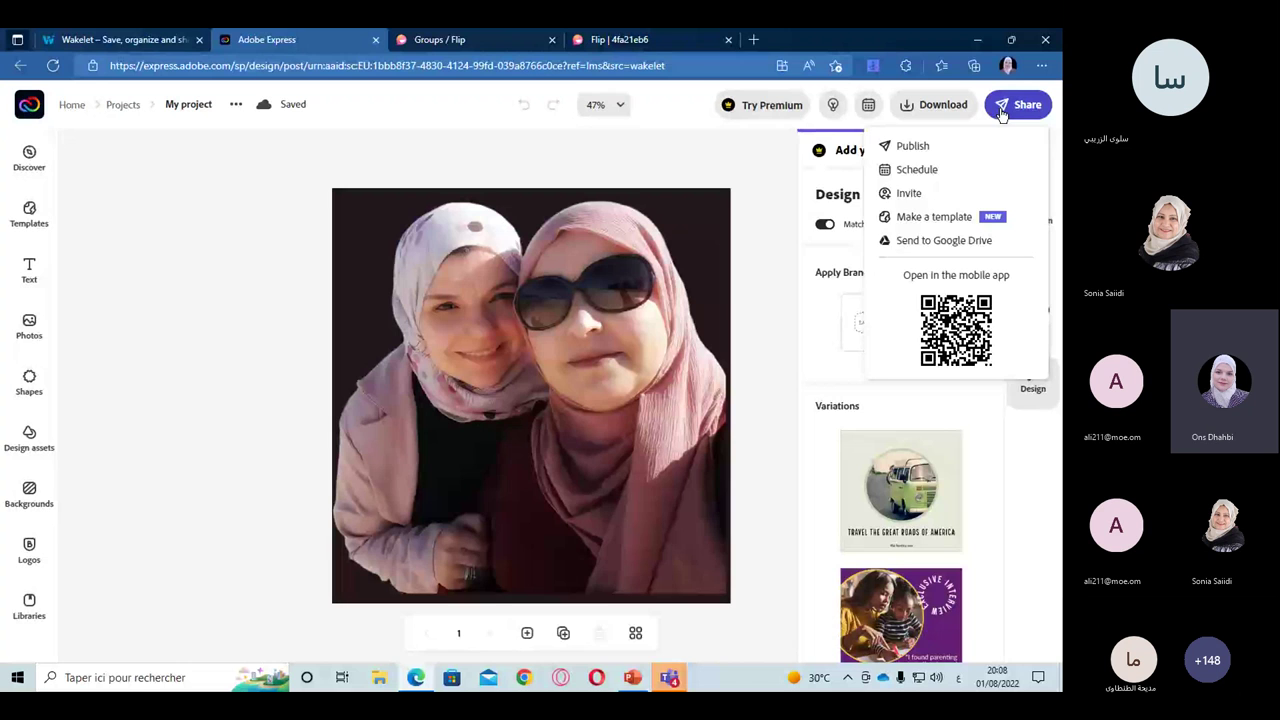
left_click(902, 146)
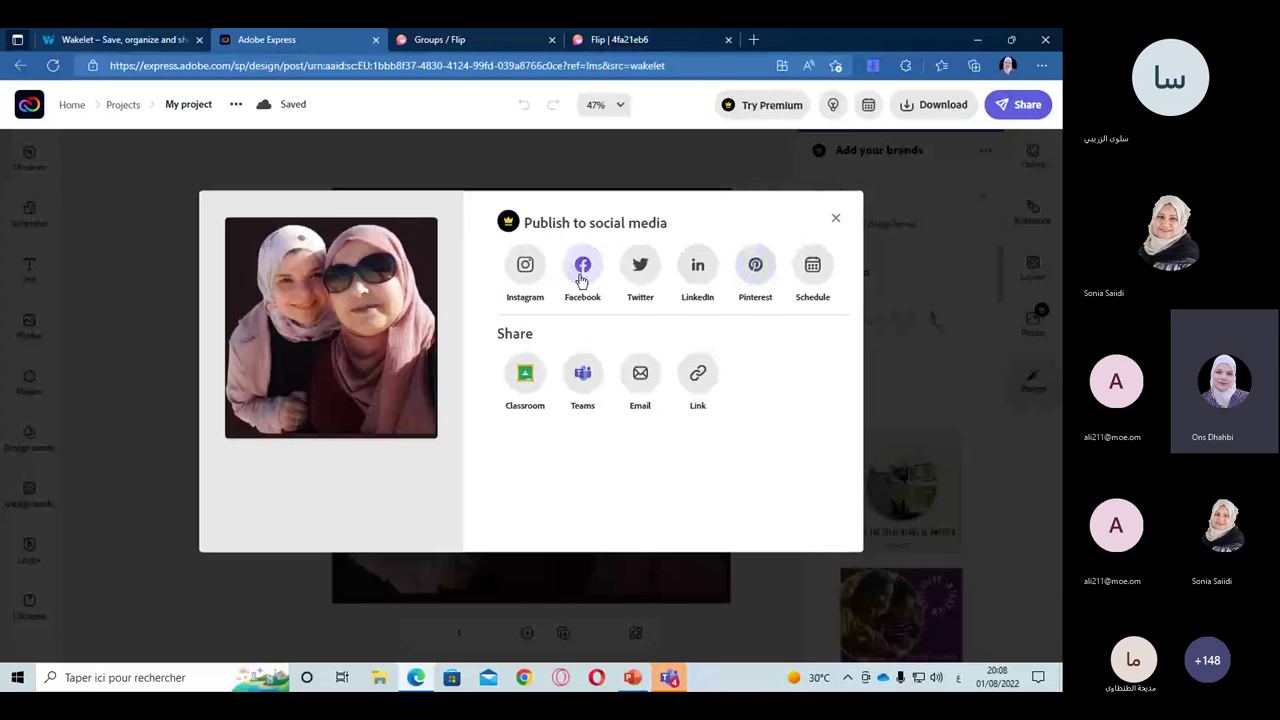
left_click(582, 278)
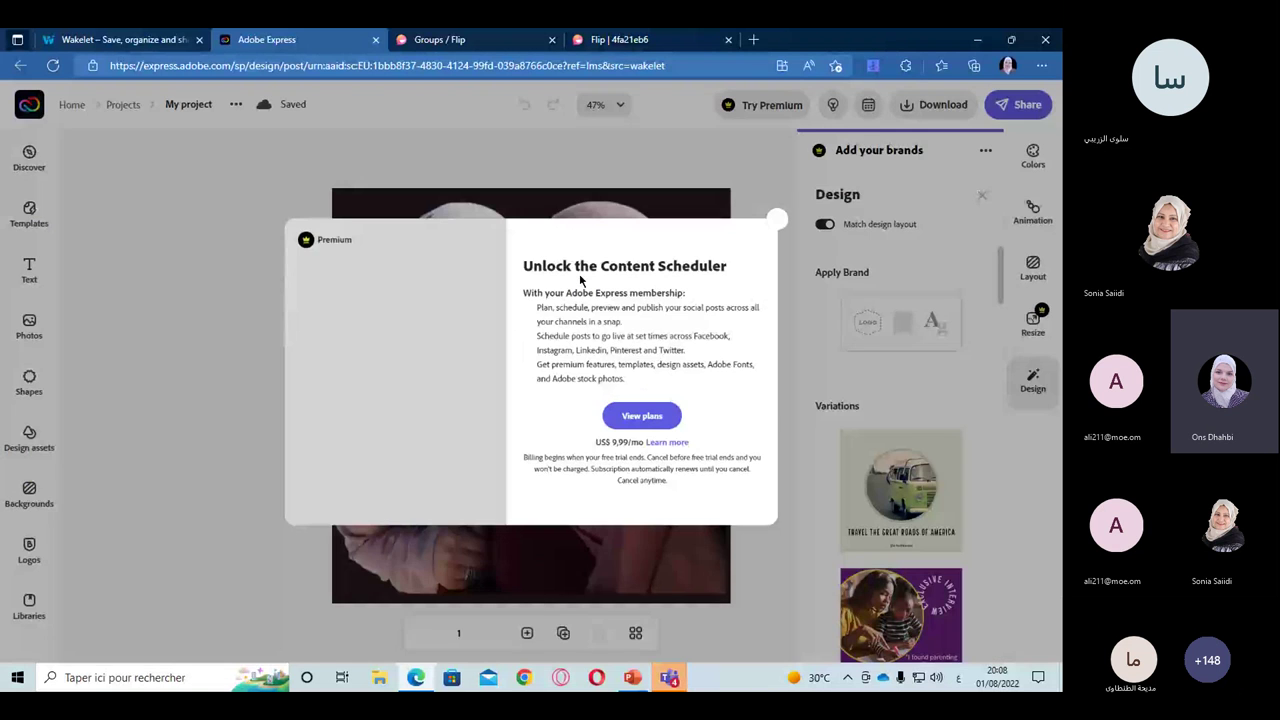
Step: Reload the Wakelet profile page and copy its URL from the address bar
key("ctrl+shift+Tab")
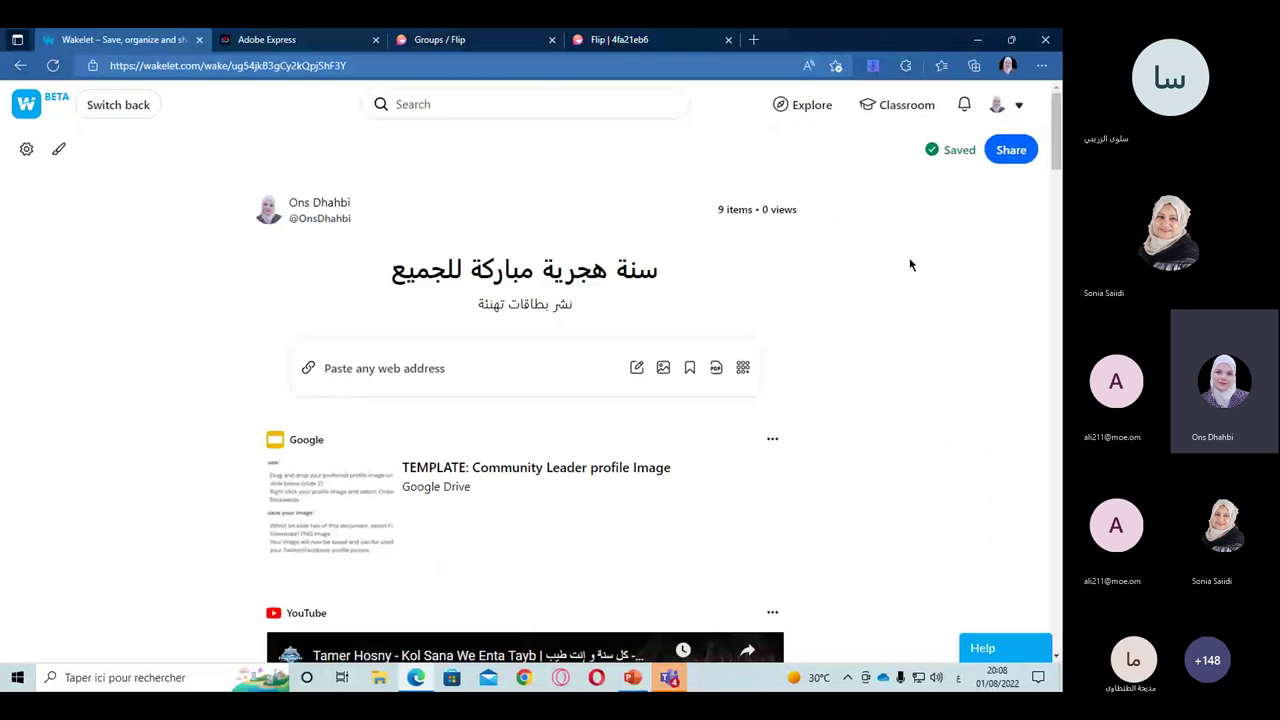
key("F5")
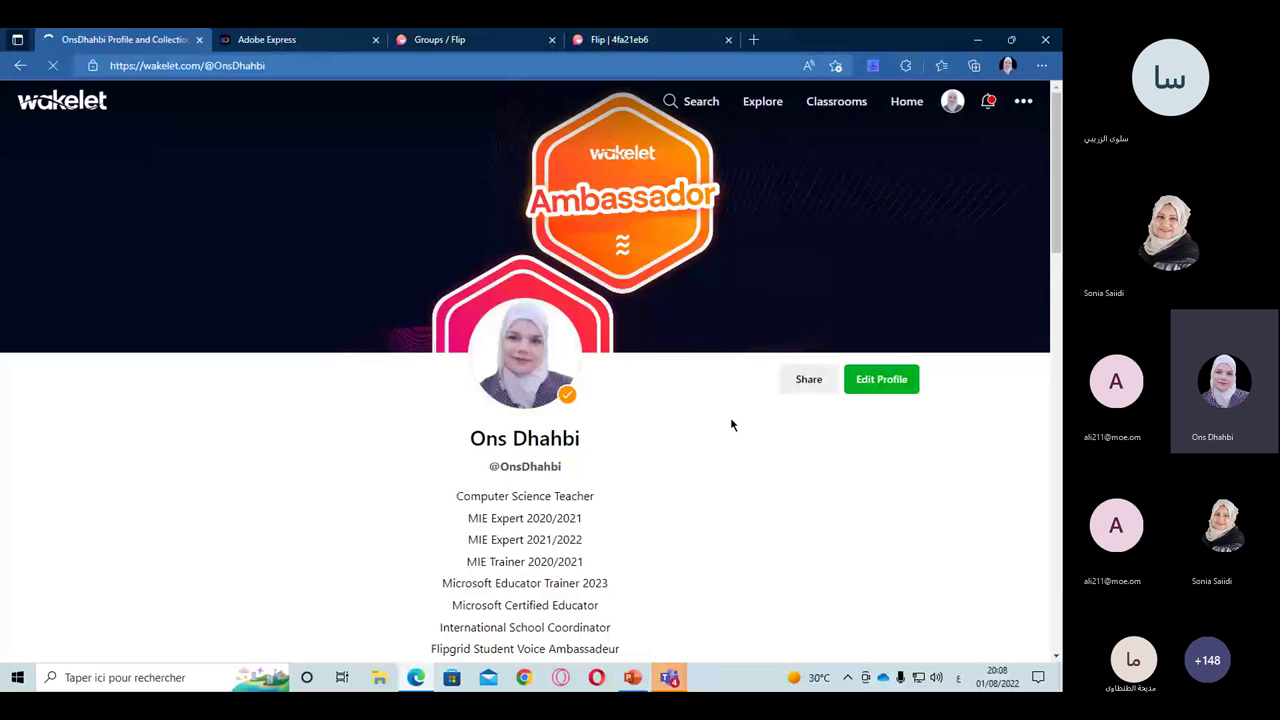
left_click(189, 68)
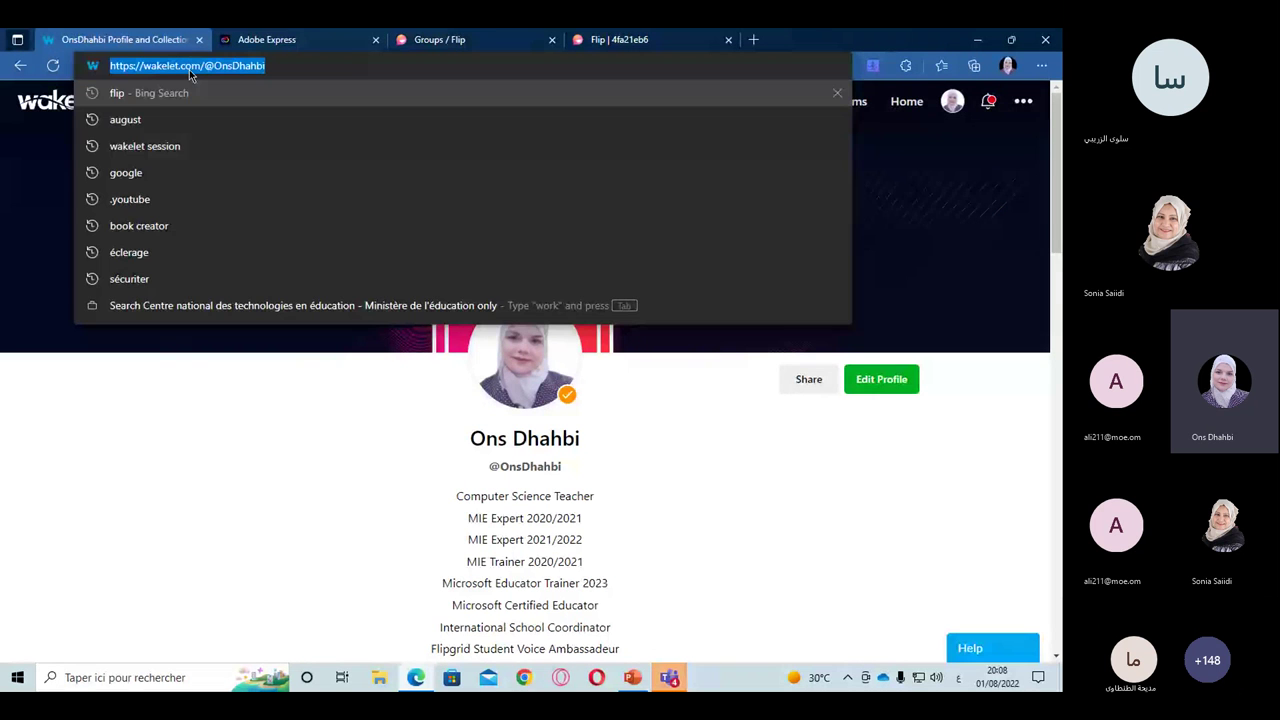
right_click(189, 69)
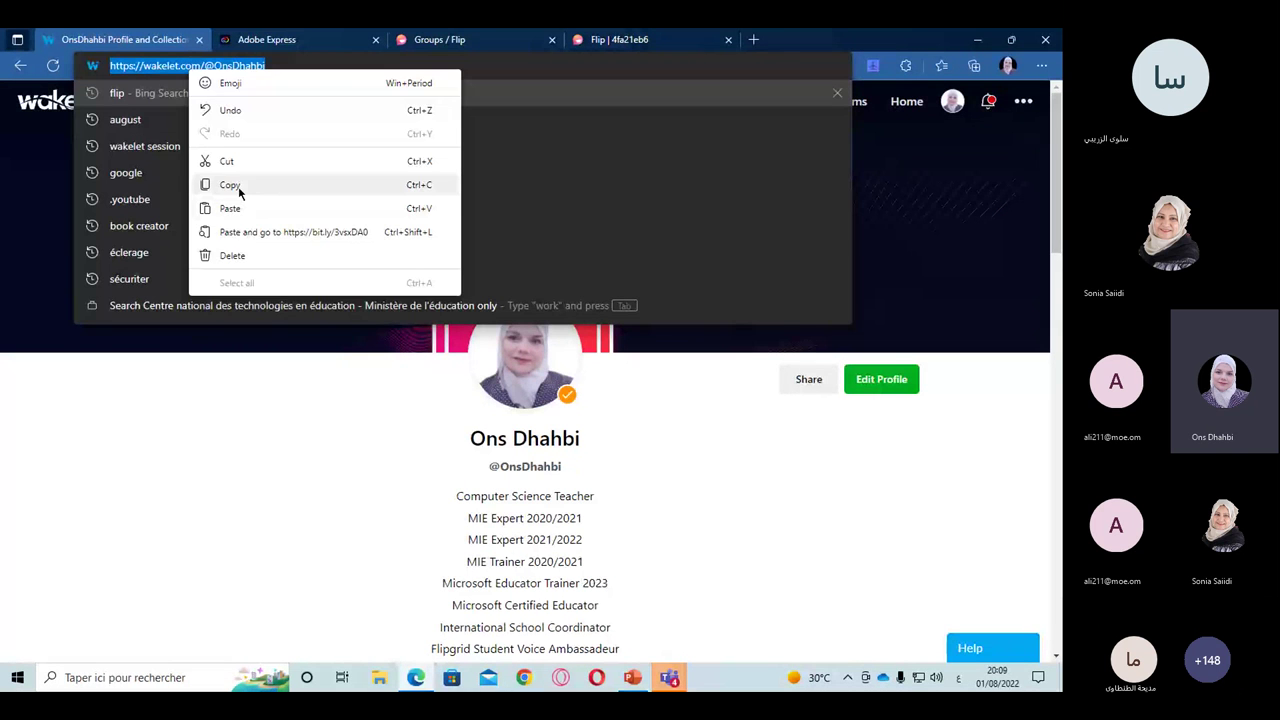
left_click(238, 186)
left_click(671, 679)
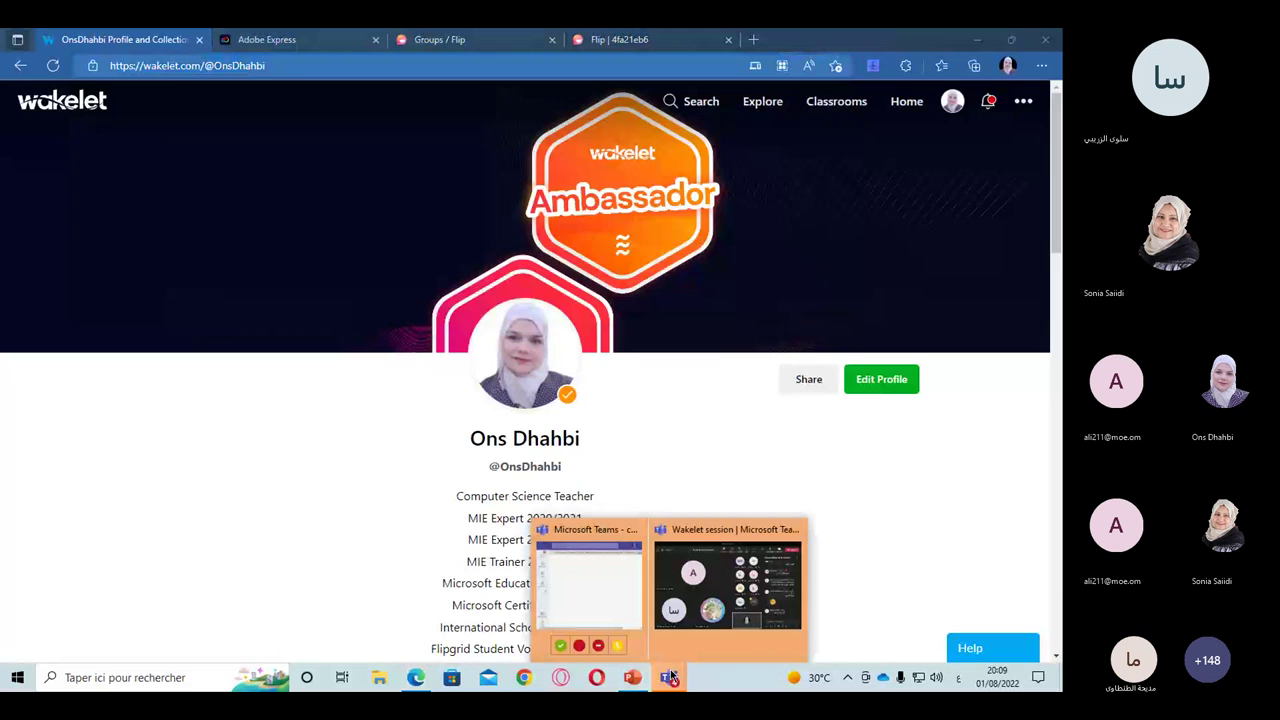
Step: Paste the Wakelet profile link into the Wakelet session meeting chat and send it
left_click(721, 620)
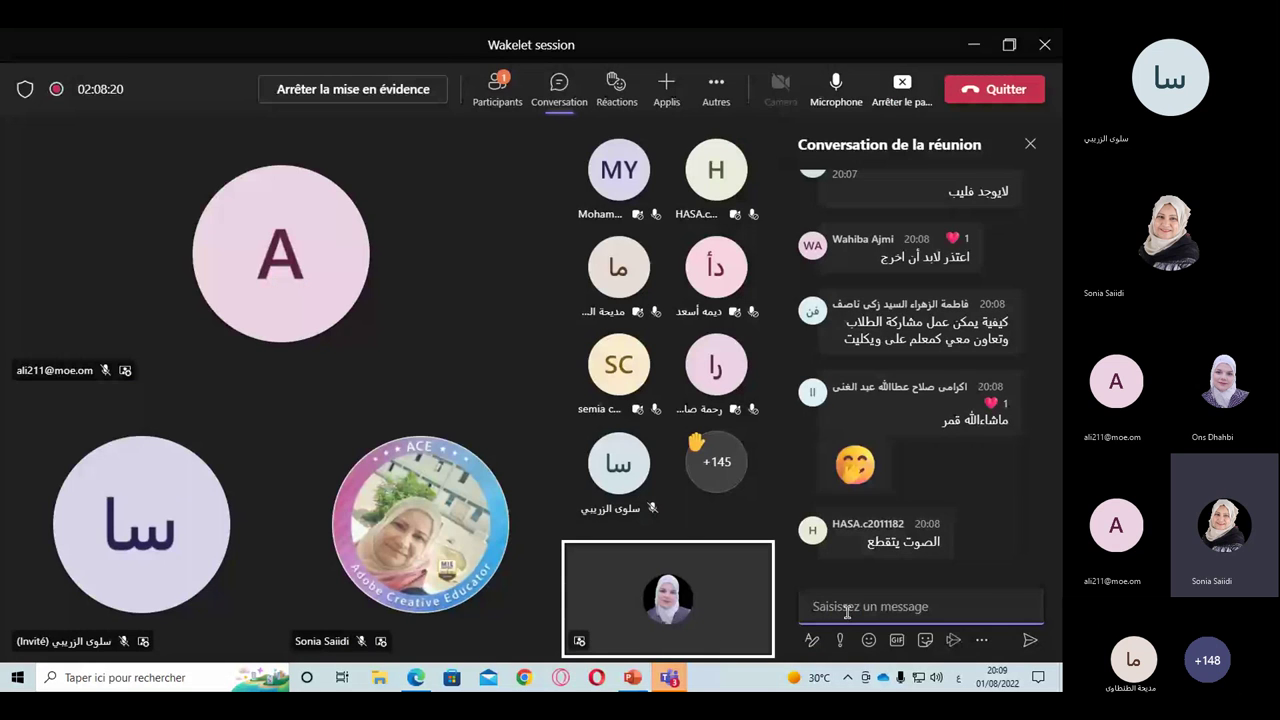
key("ctrl+v")
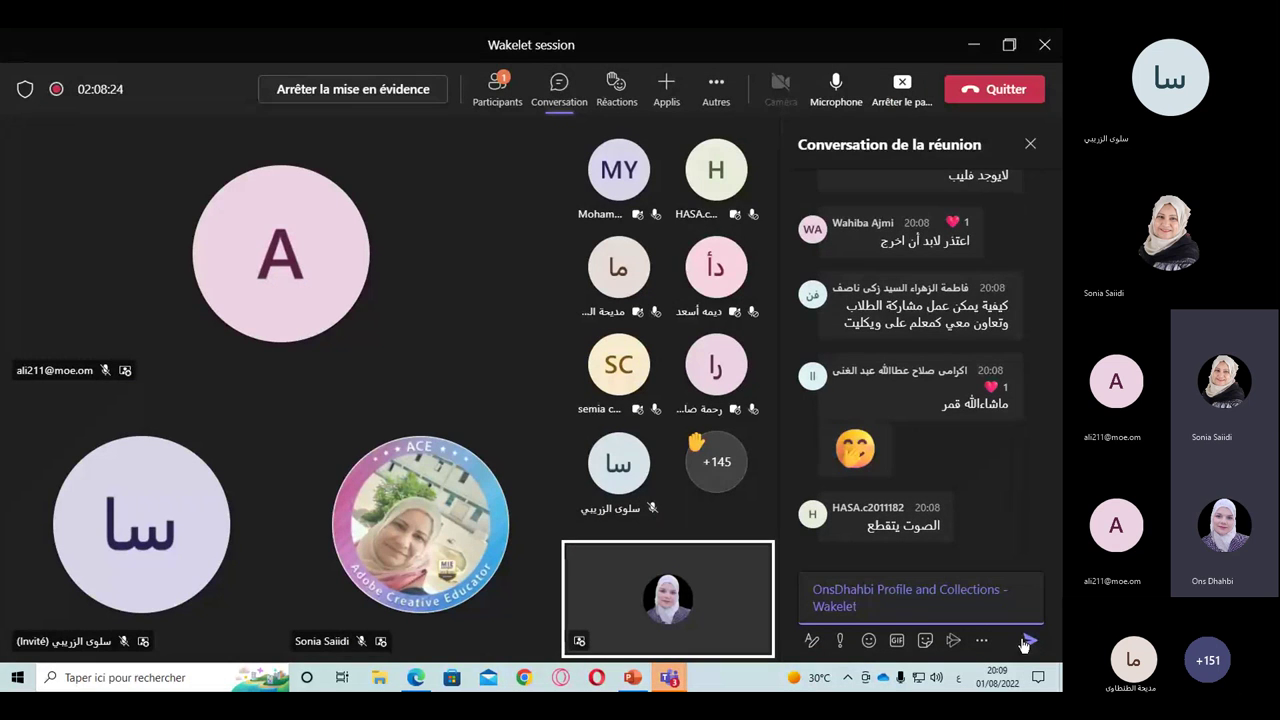
left_click(1028, 641)
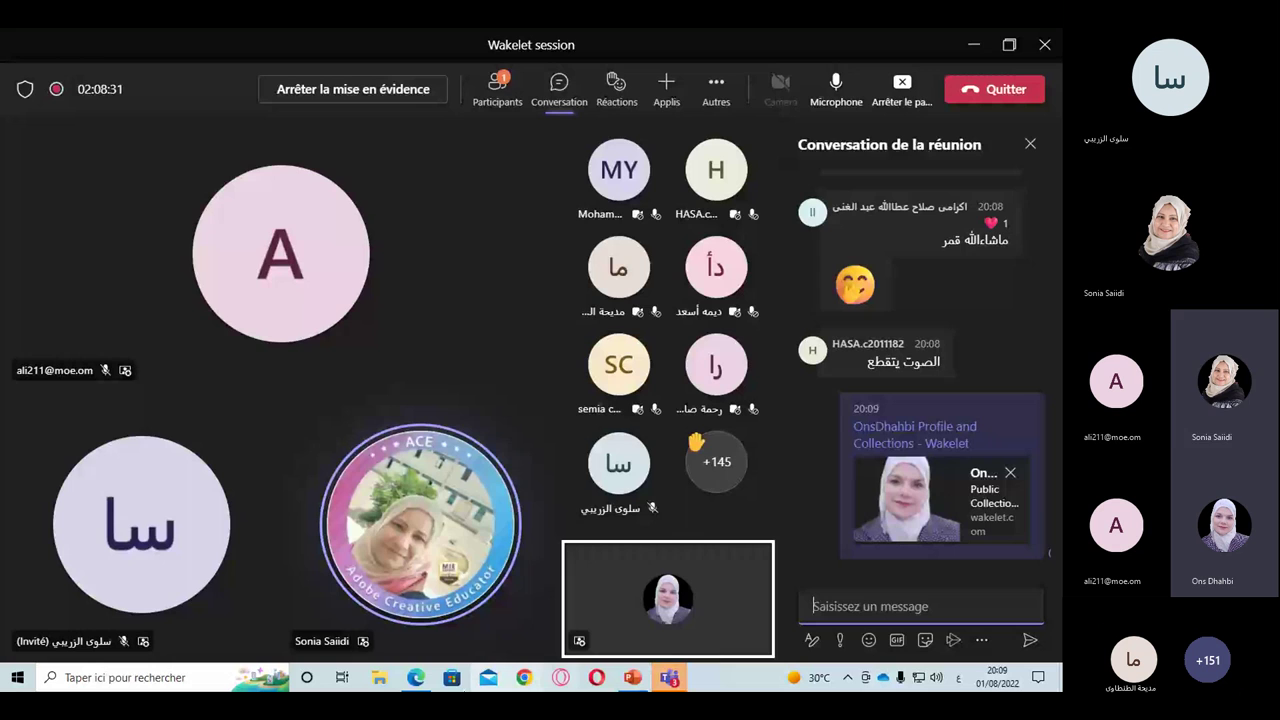
left_click(416, 680)
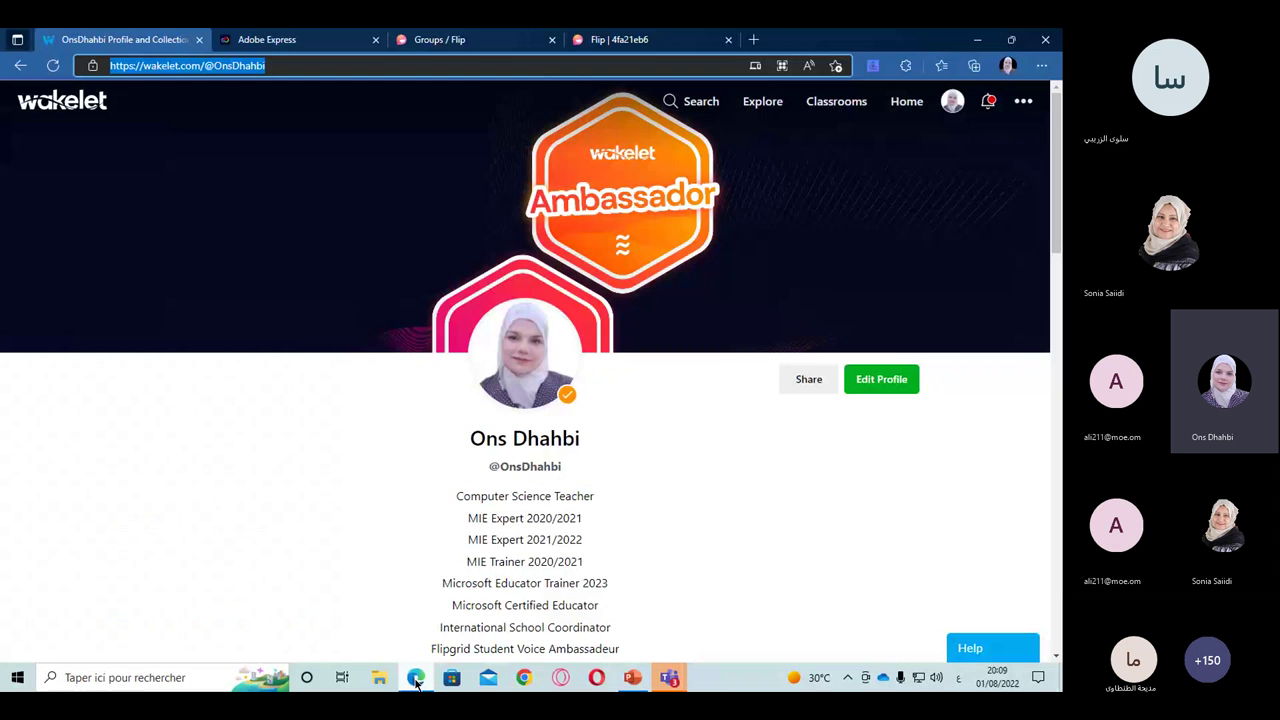
left_click(729, 41)
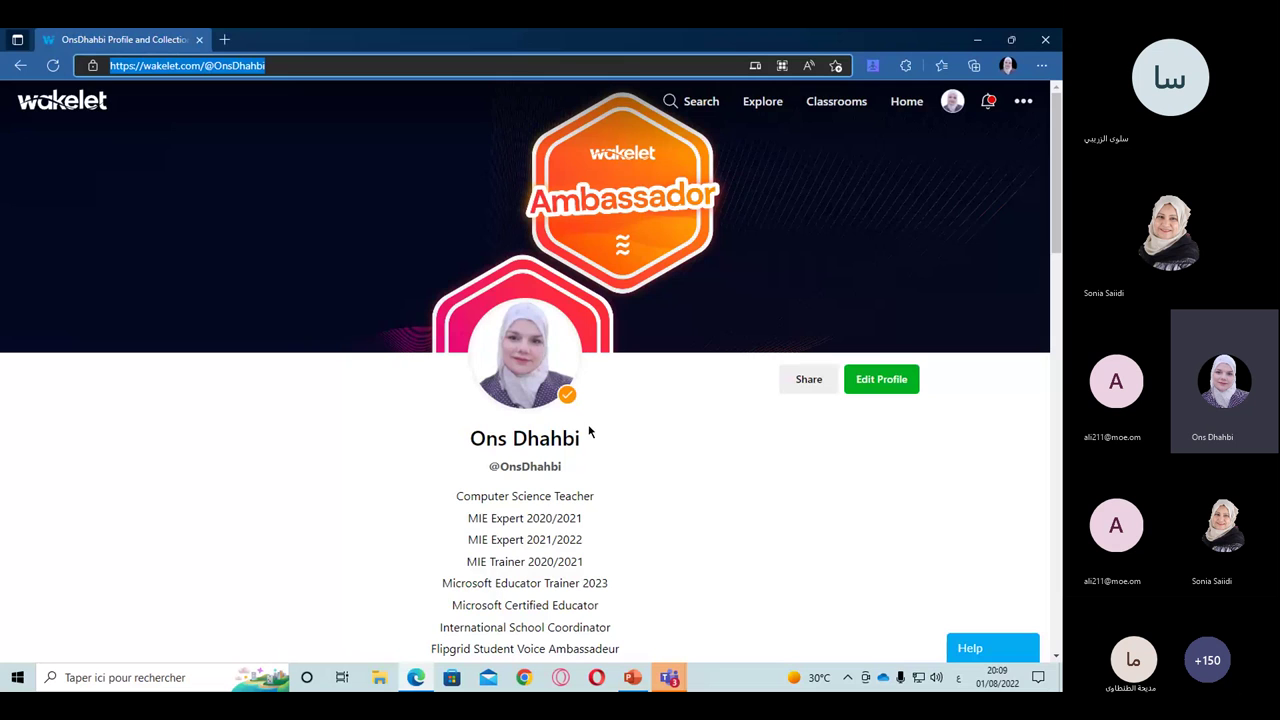
scroll(546, 501, "down", 1)
scroll(546, 501, "down", 3)
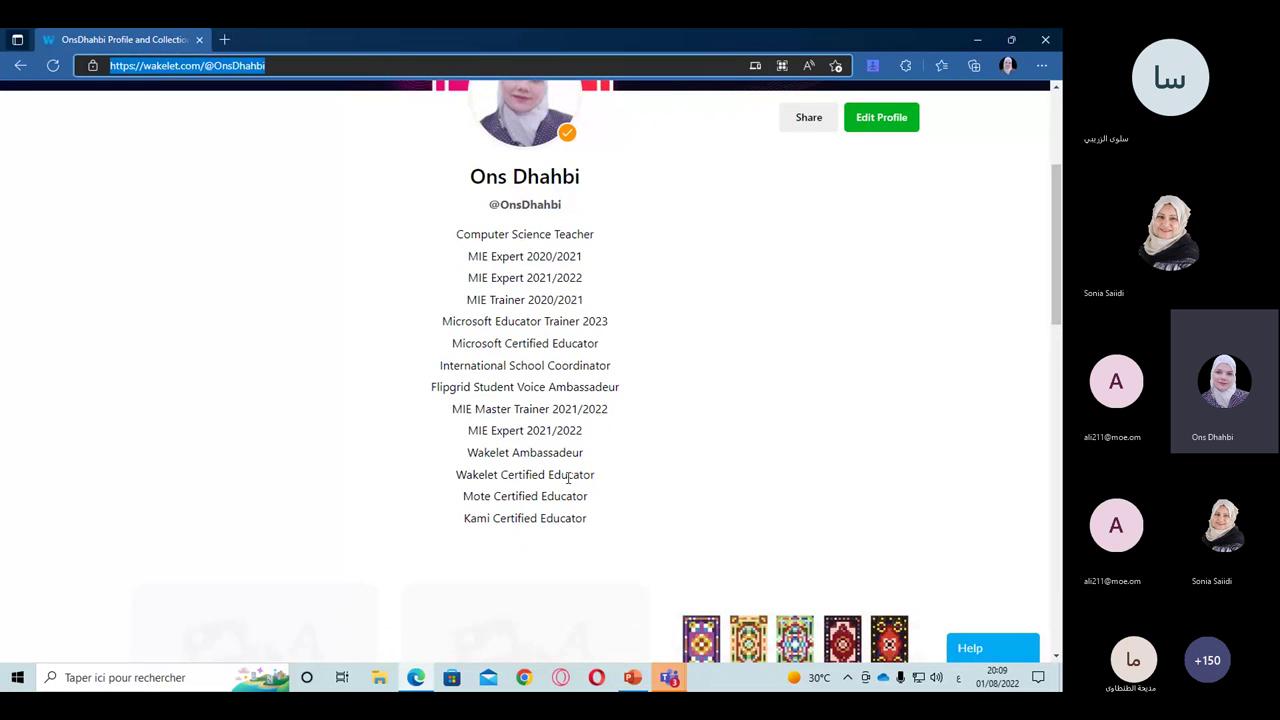
scroll(567, 478, "up", 2)
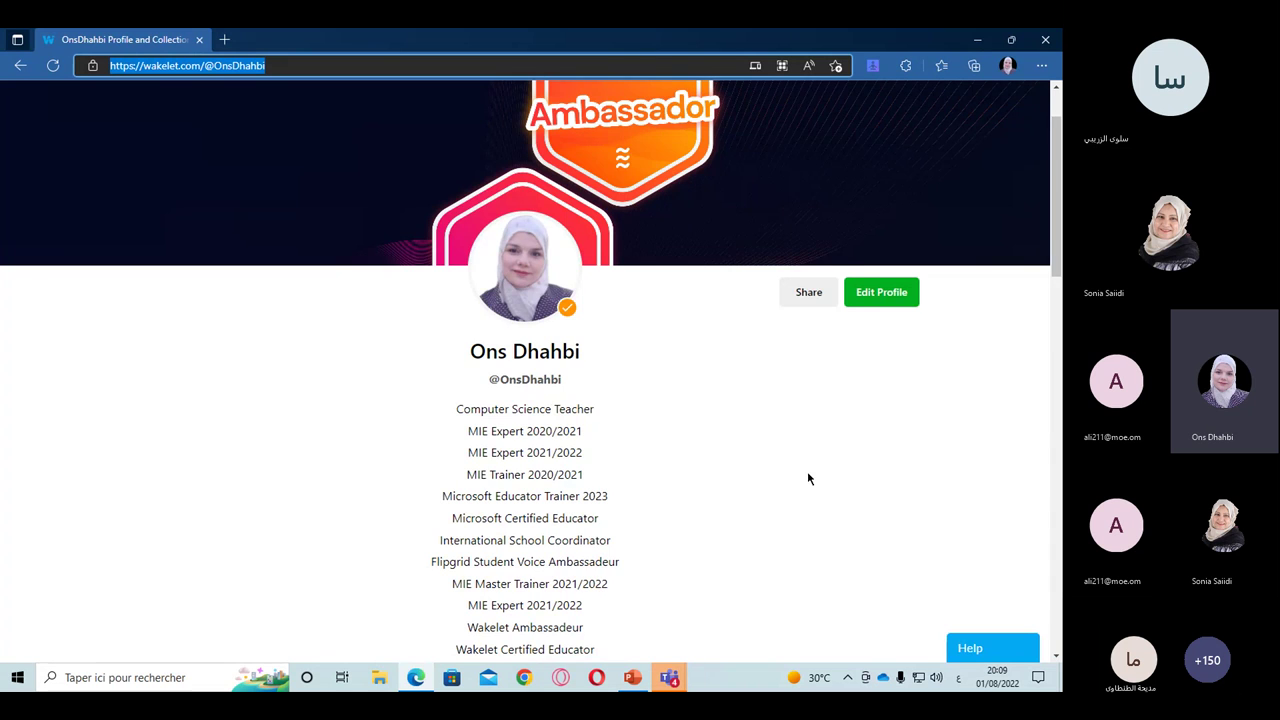
scroll(806, 471, "up", 1)
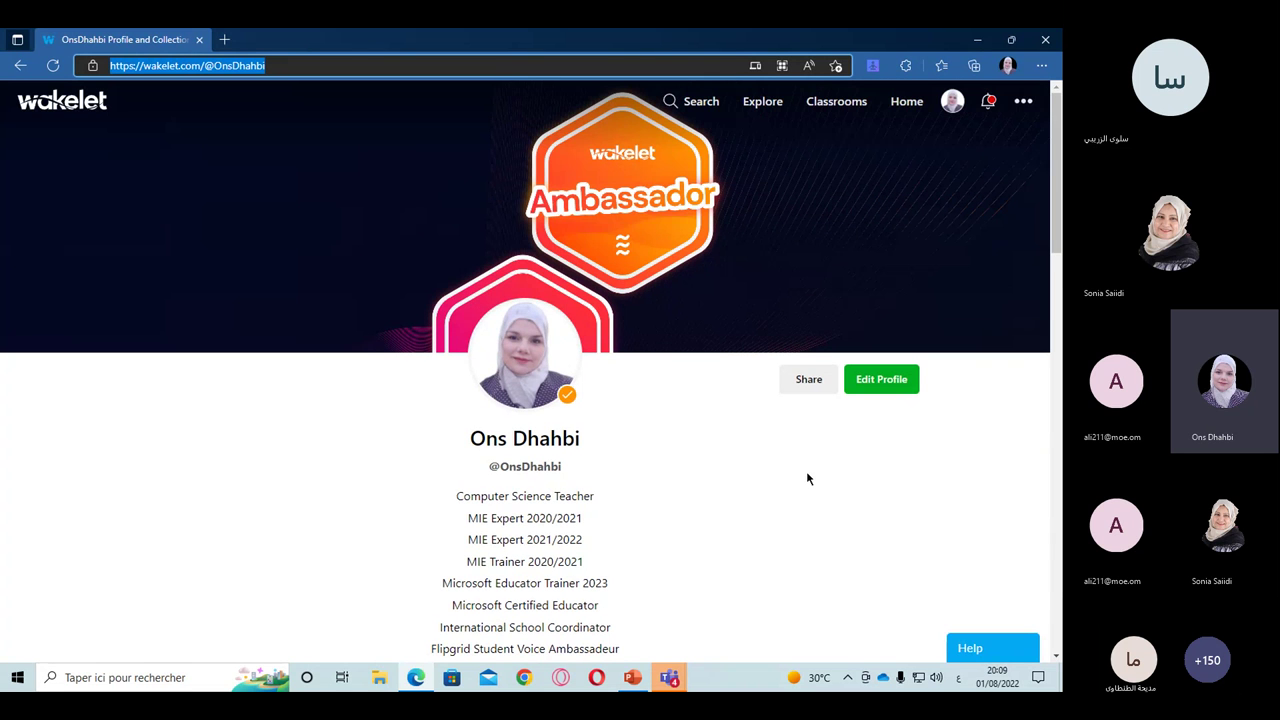
left_click(988, 101)
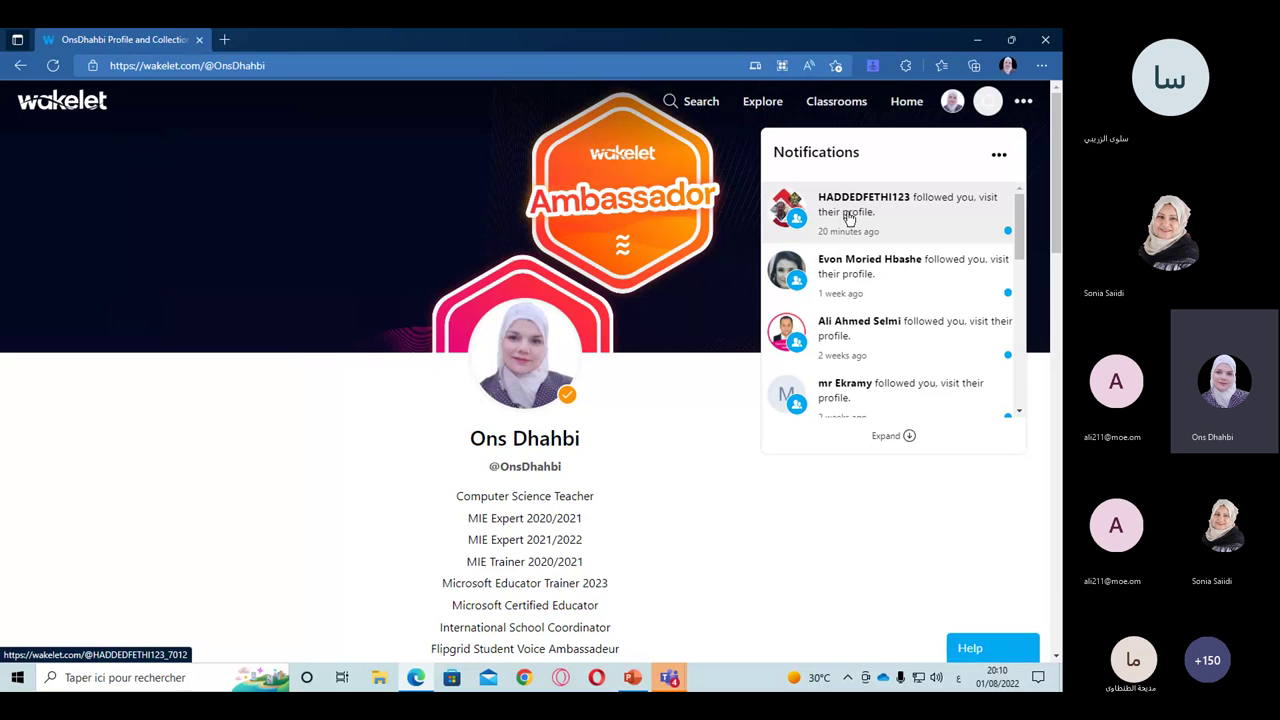
left_click(988, 106)
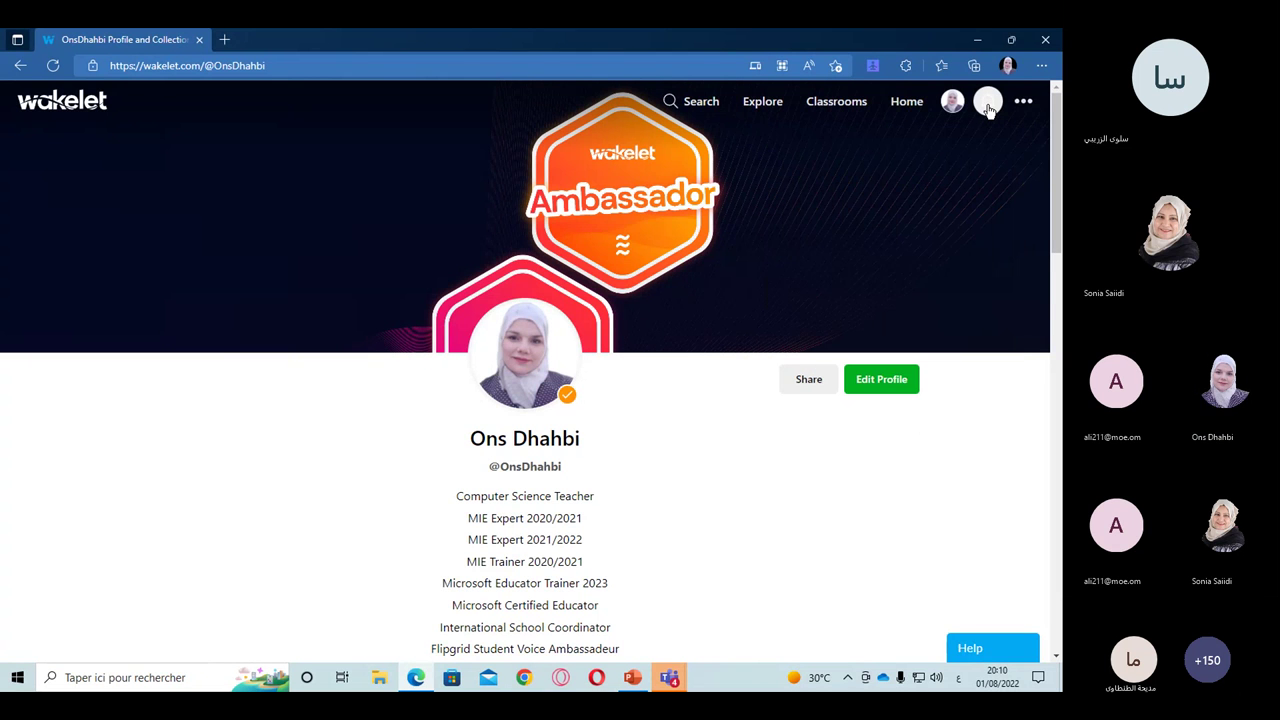
left_click(918, 104)
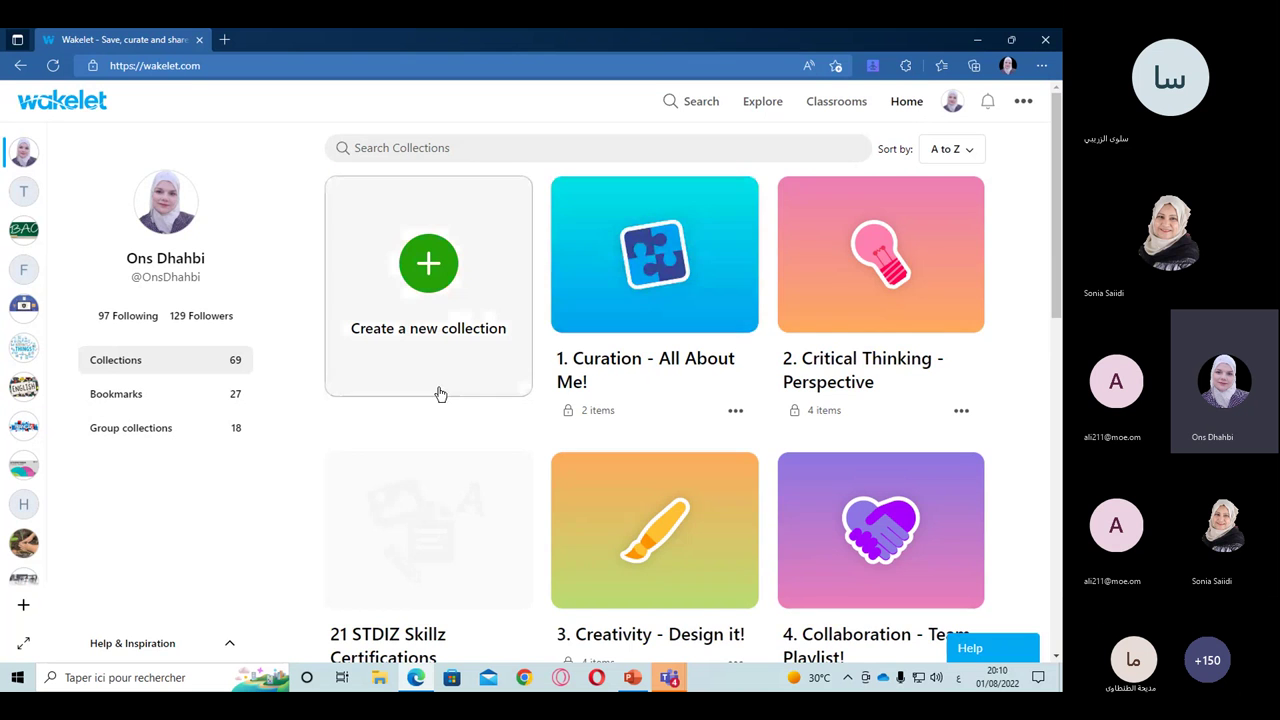
scroll(477, 360, "down", 2)
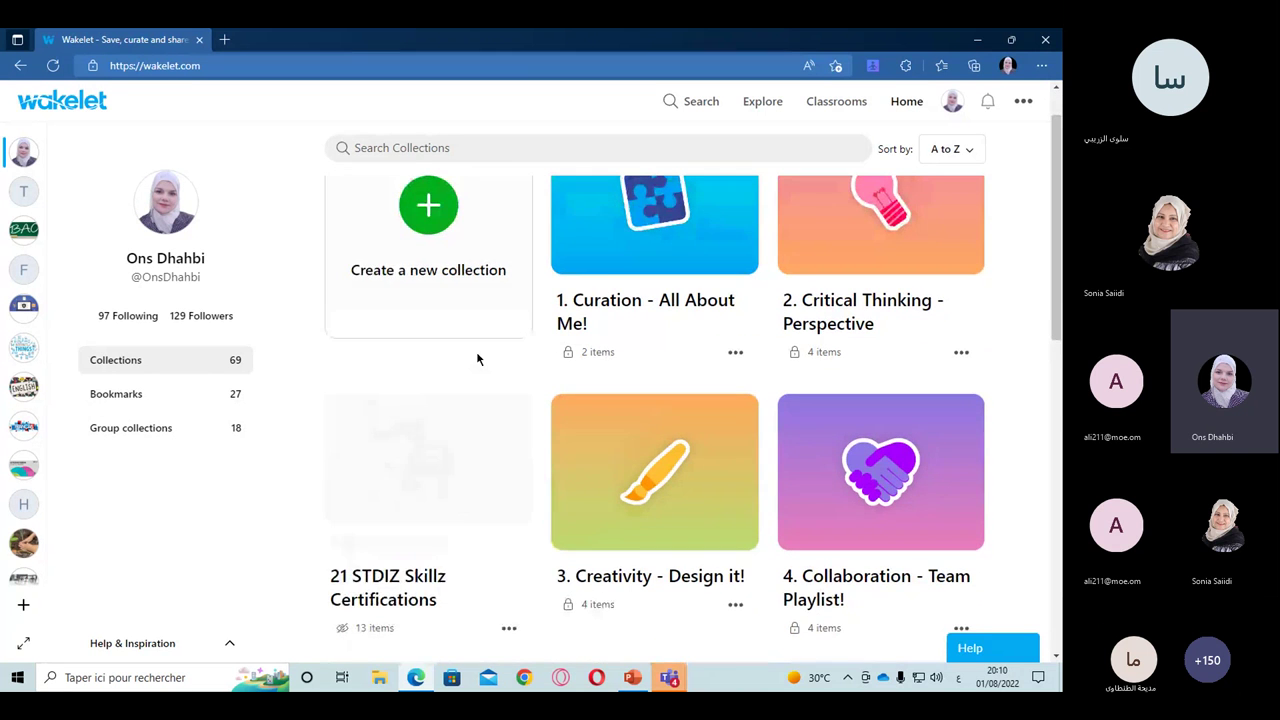
scroll(477, 359, "down", 2)
Step: Sort the collections by Created and open the 9-item سنة هجرية مباركة للجميع collection
scroll(478, 359, "up", 4)
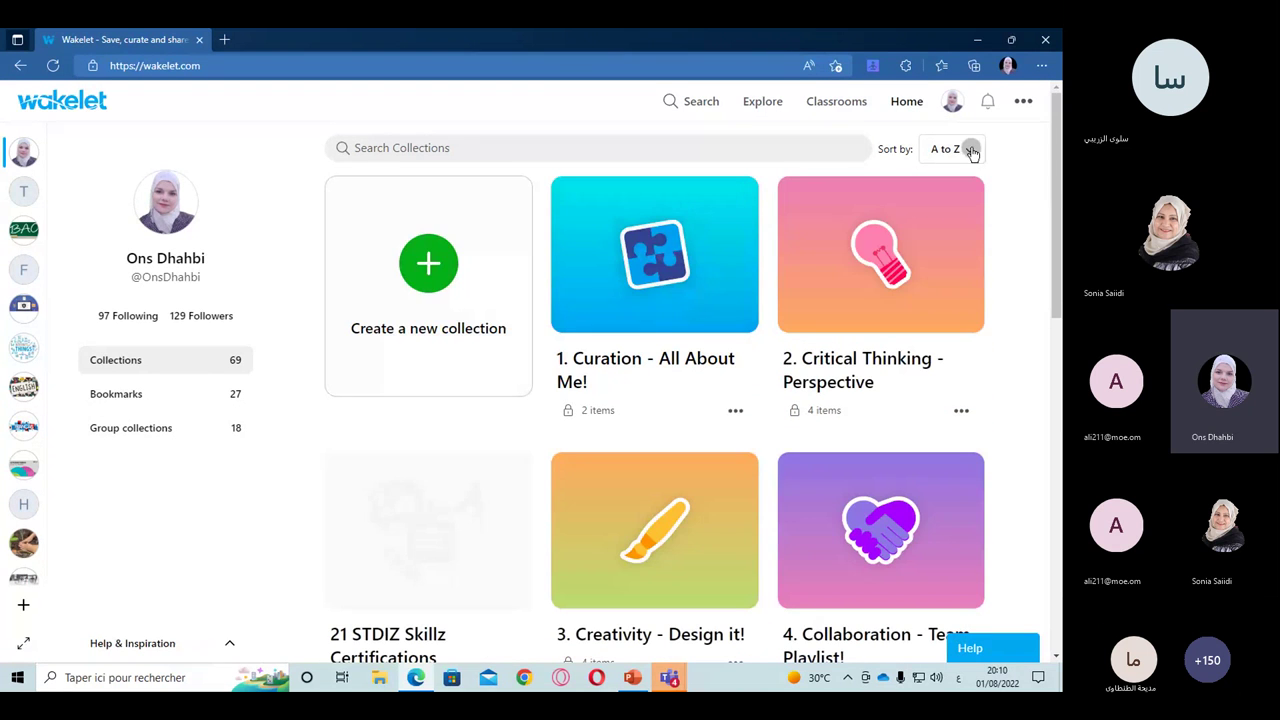
left_click(972, 150)
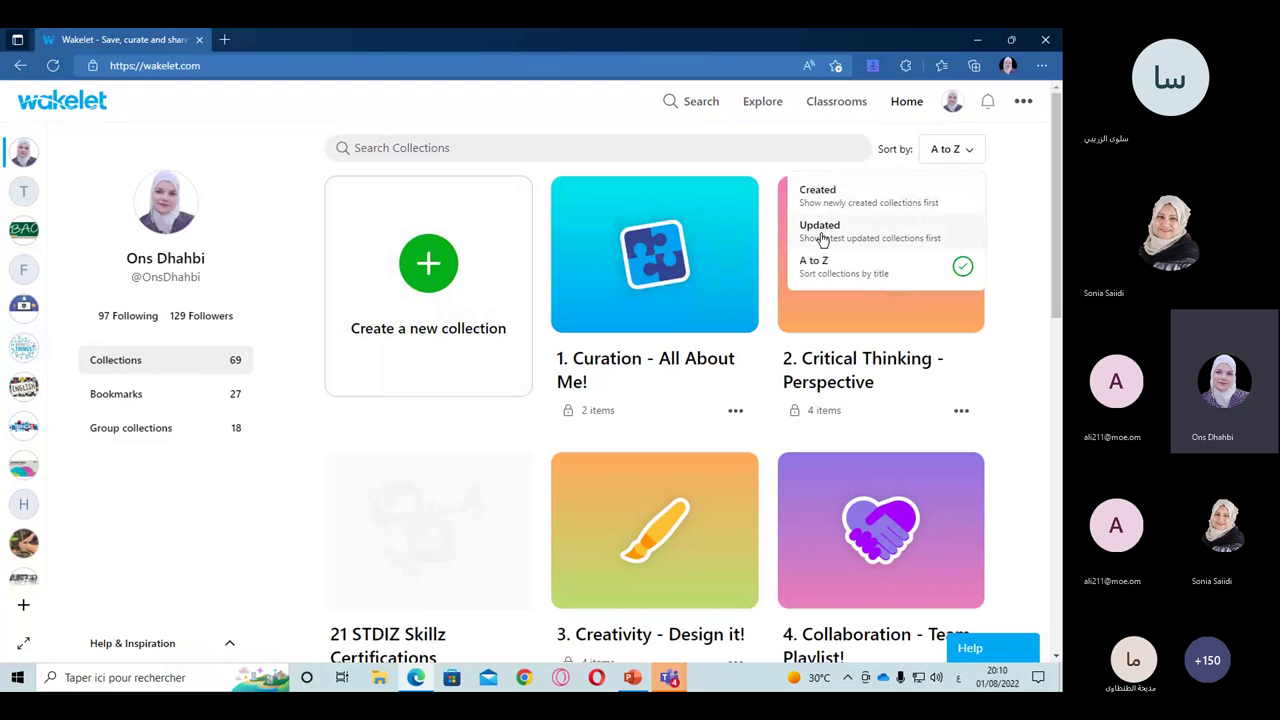
left_click(813, 262)
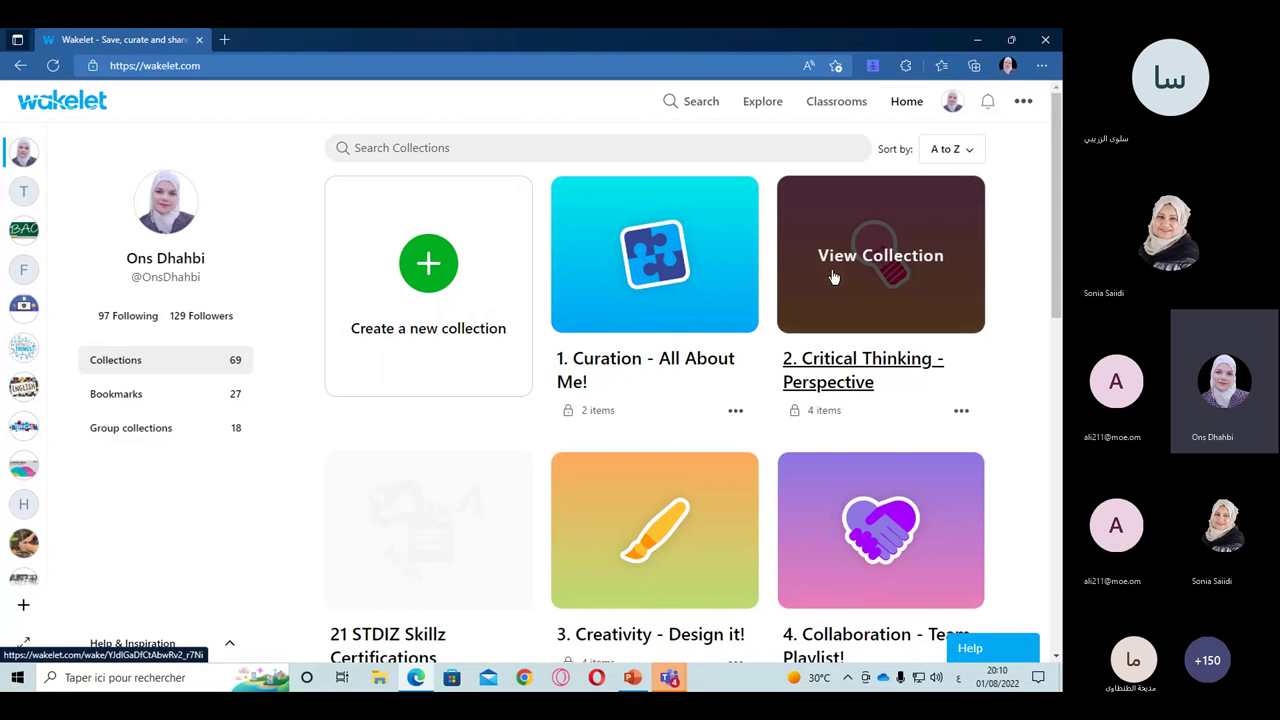
left_click(960, 152)
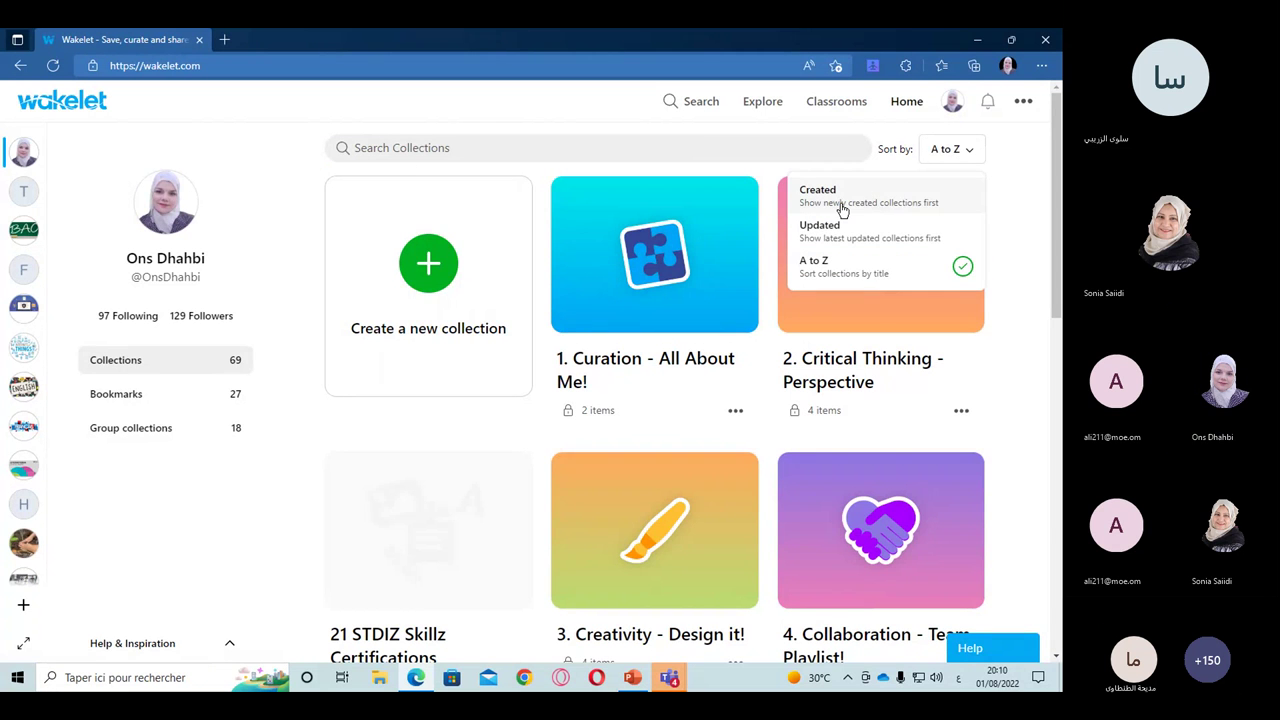
left_click(841, 210)
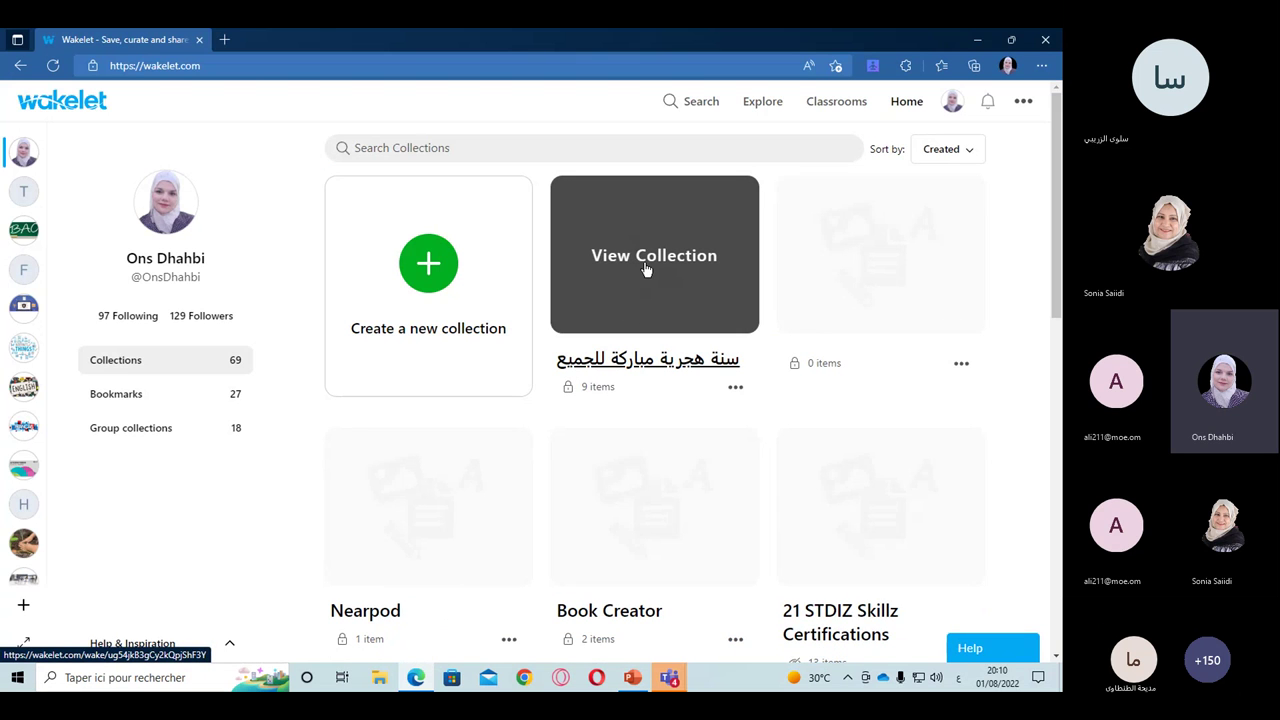
left_click(645, 268)
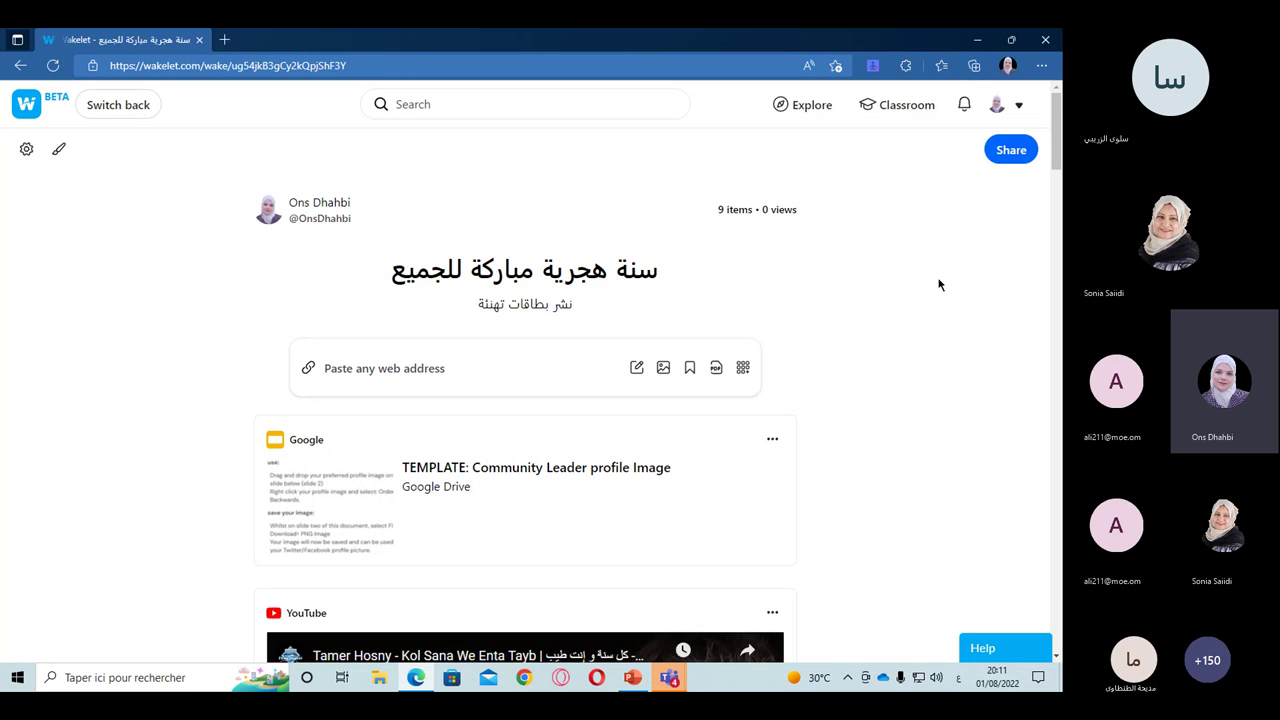
left_click(1011, 152)
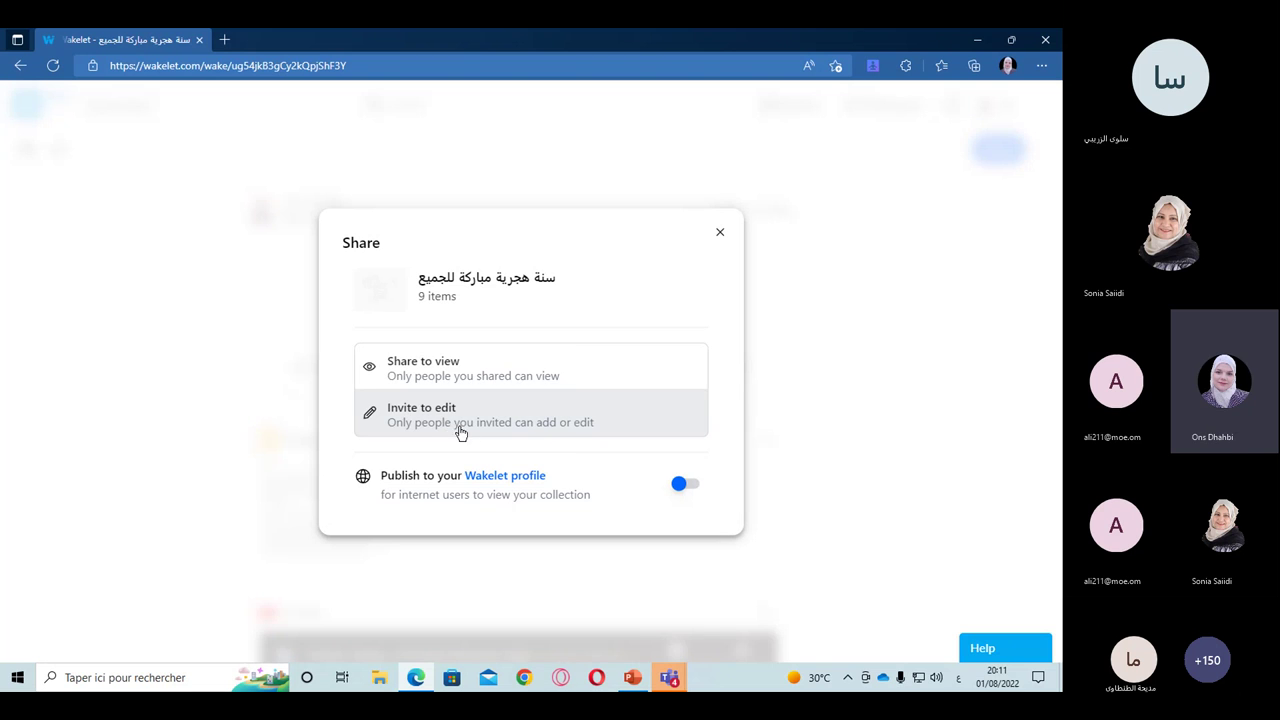
left_click(697, 491)
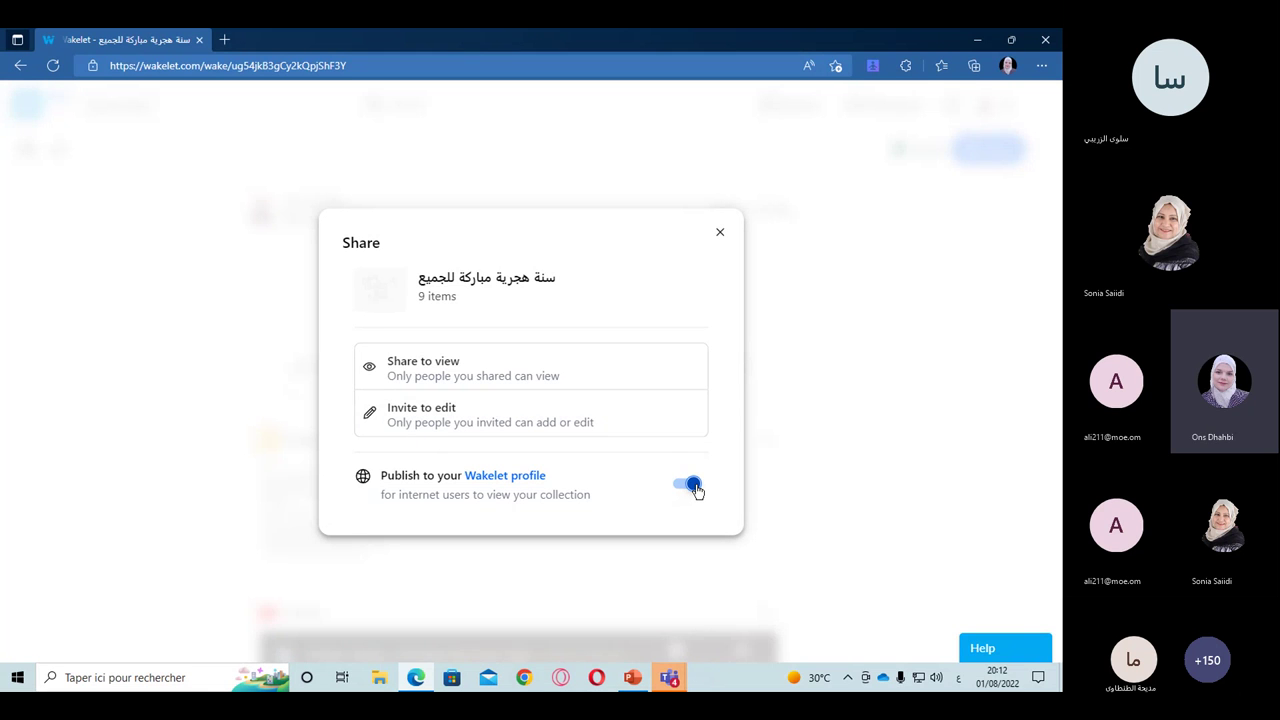
left_click(697, 490)
left_click(697, 490)
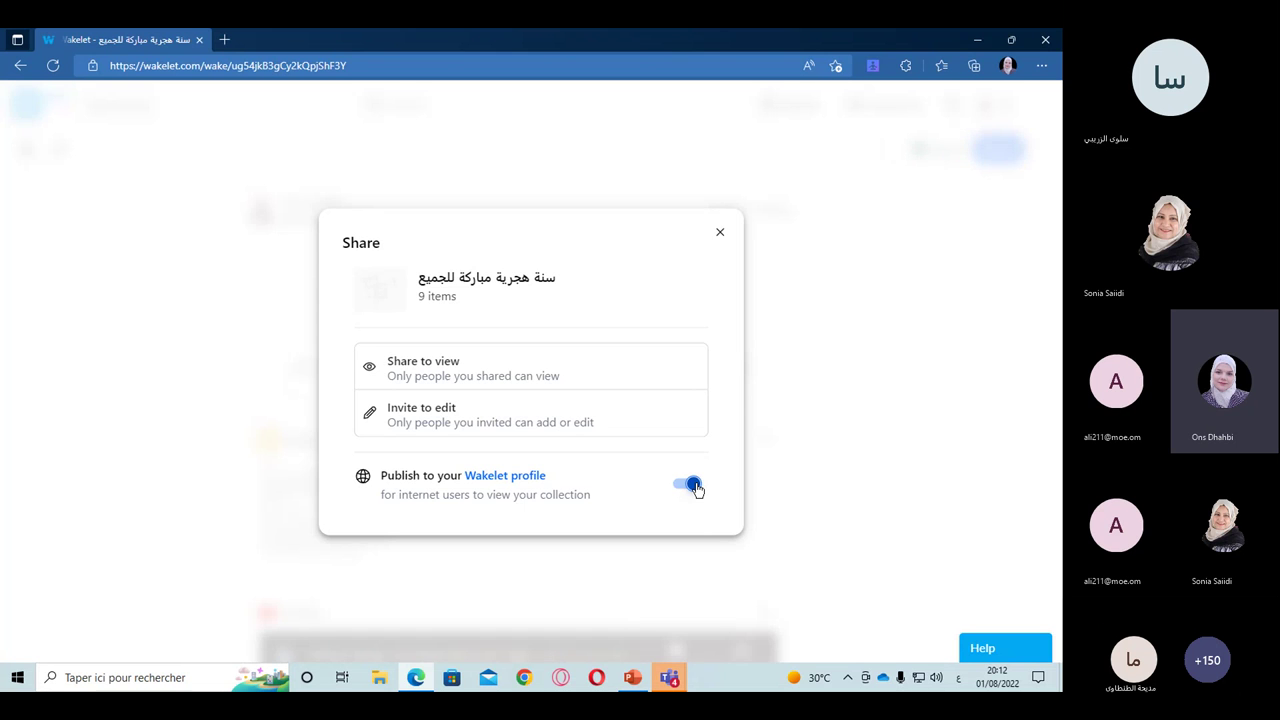
left_click(681, 491)
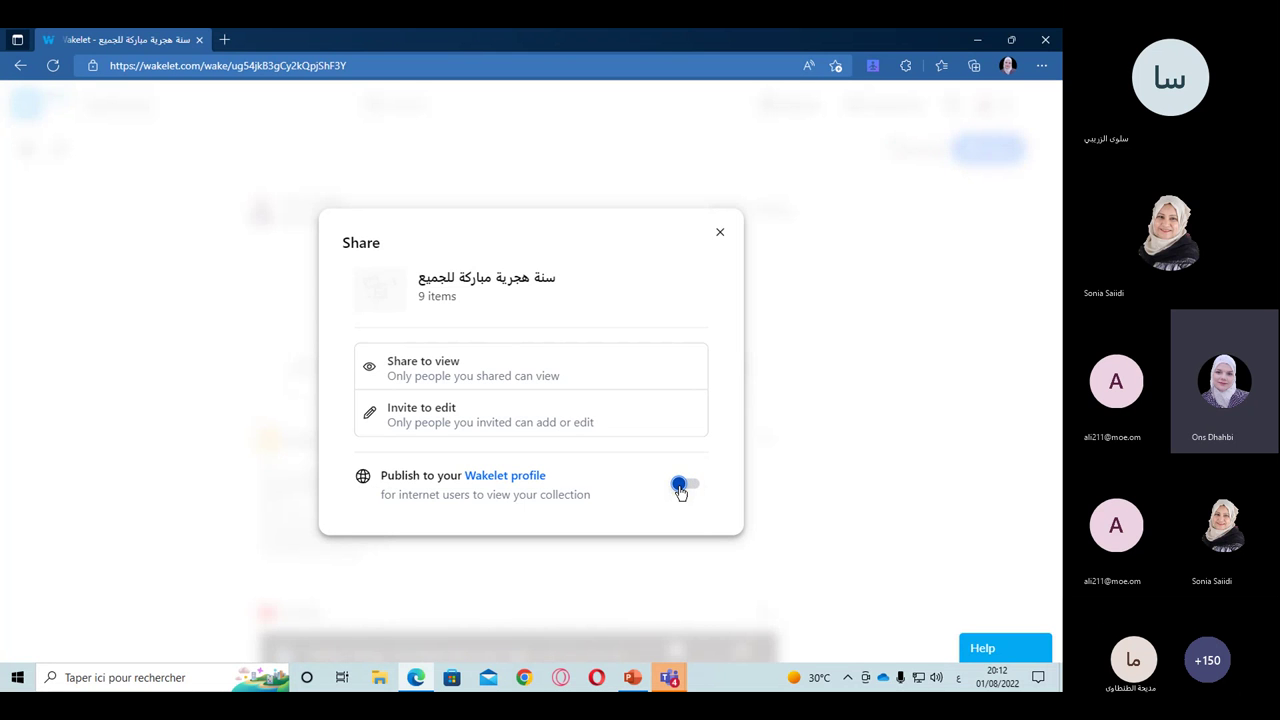
left_click(720, 234)
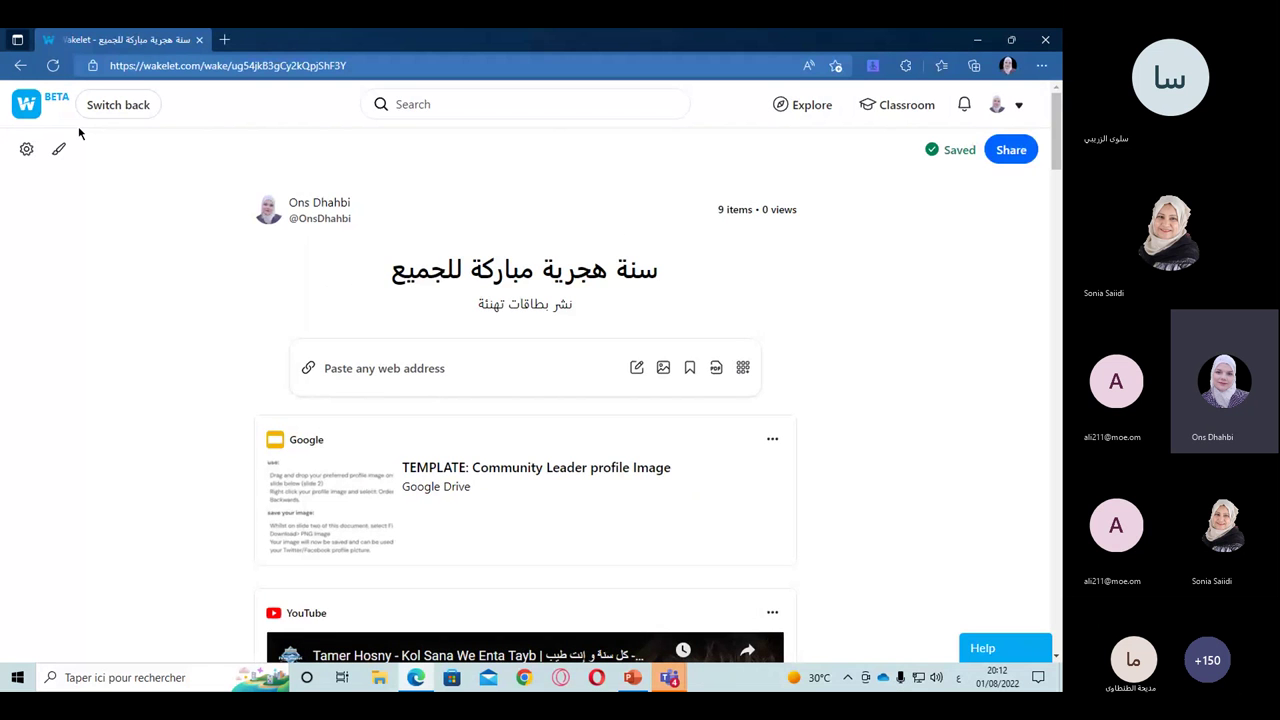
Step: Go back to the Wakelet home page and scroll through the collections grid, then return to the top
left_click(22, 65)
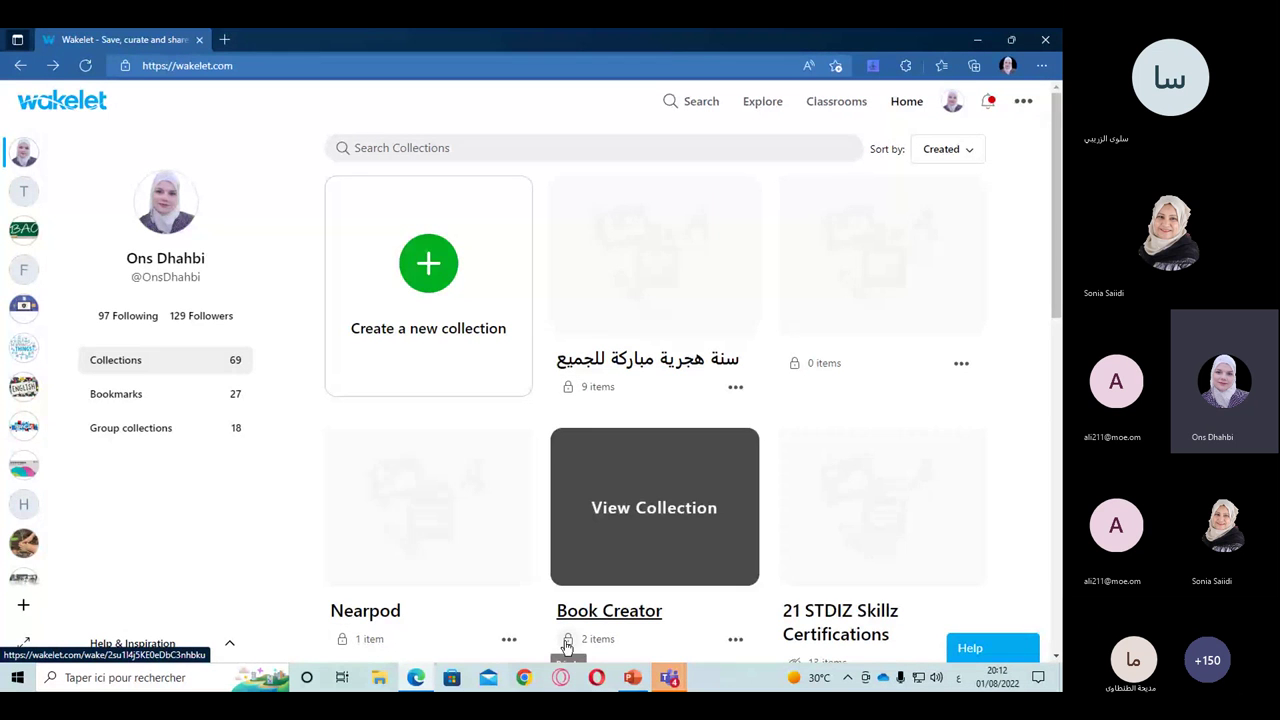
scroll(628, 478, "down", 2)
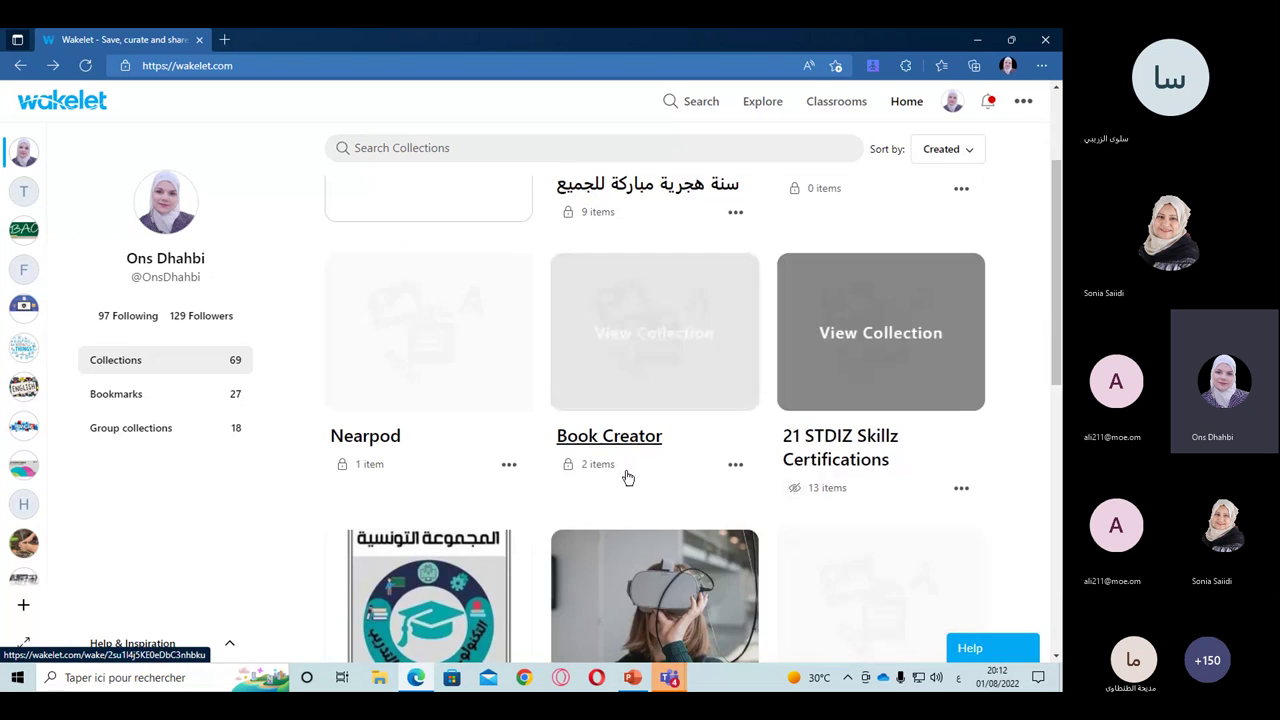
scroll(568, 474, "down", 3)
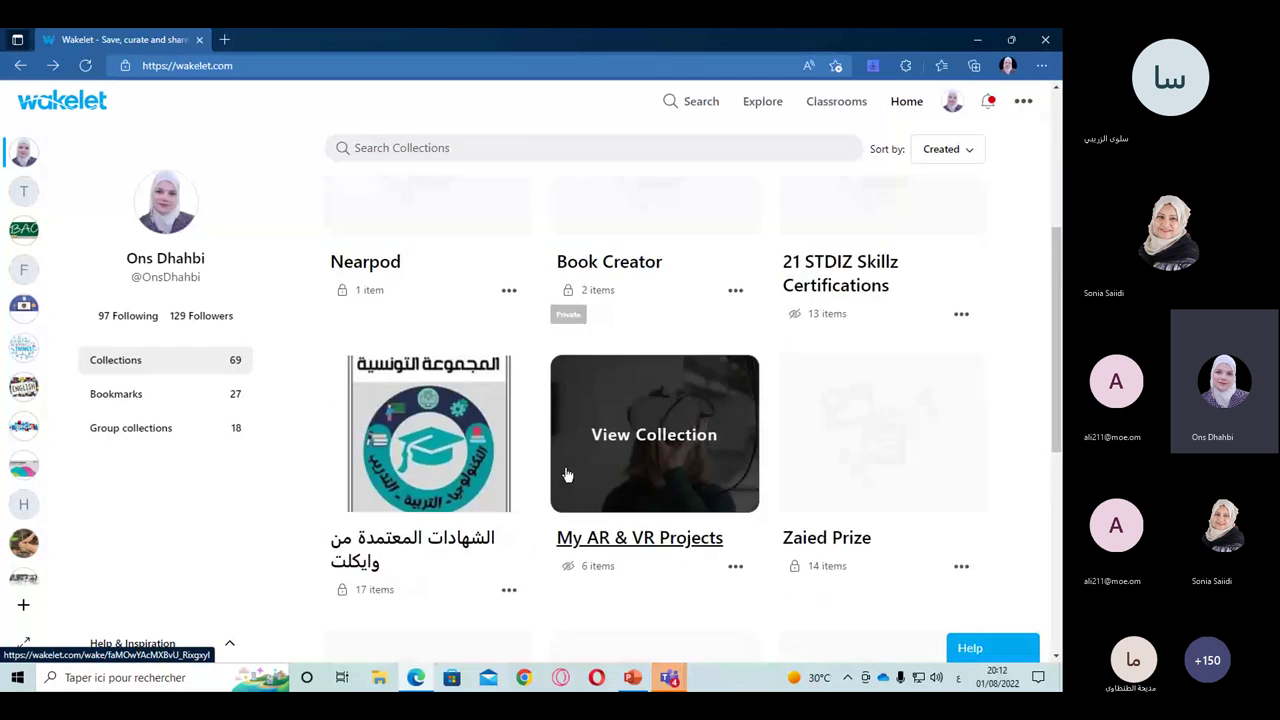
scroll(564, 474, "down", 3)
scroll(564, 474, "down", 3)
scroll(452, 457, "down", 2)
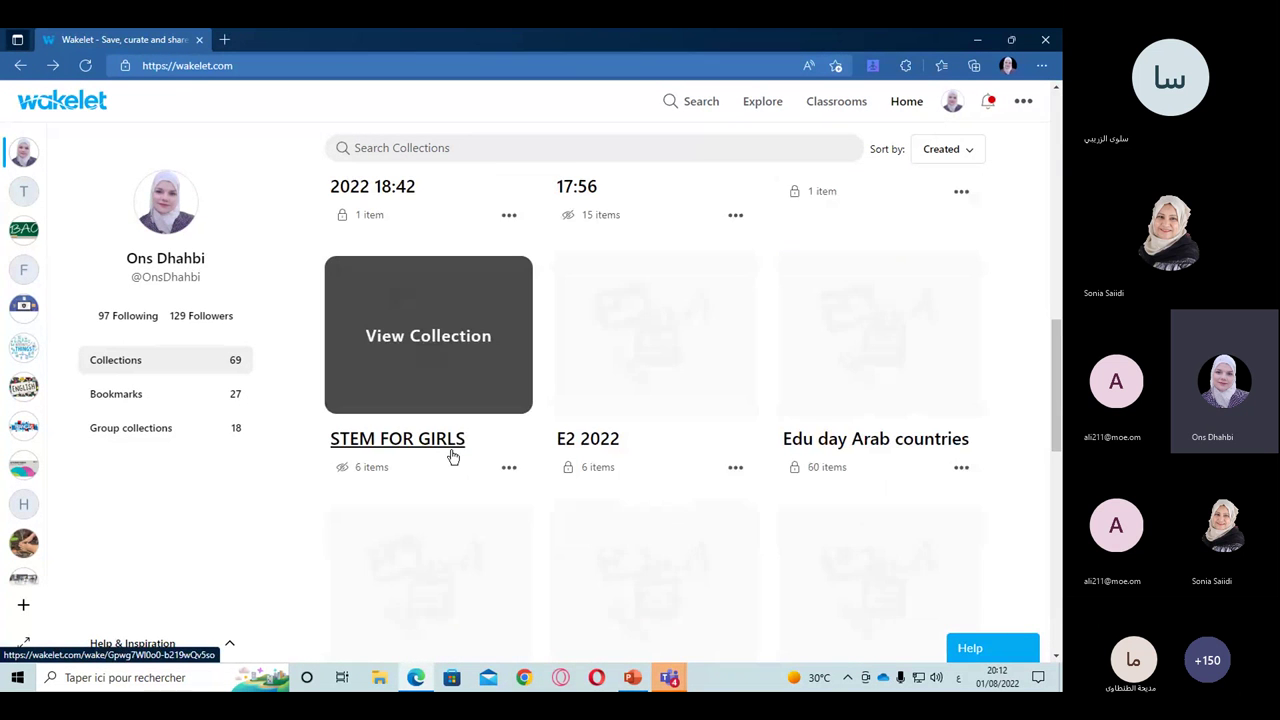
scroll(449, 451, "down", 3)
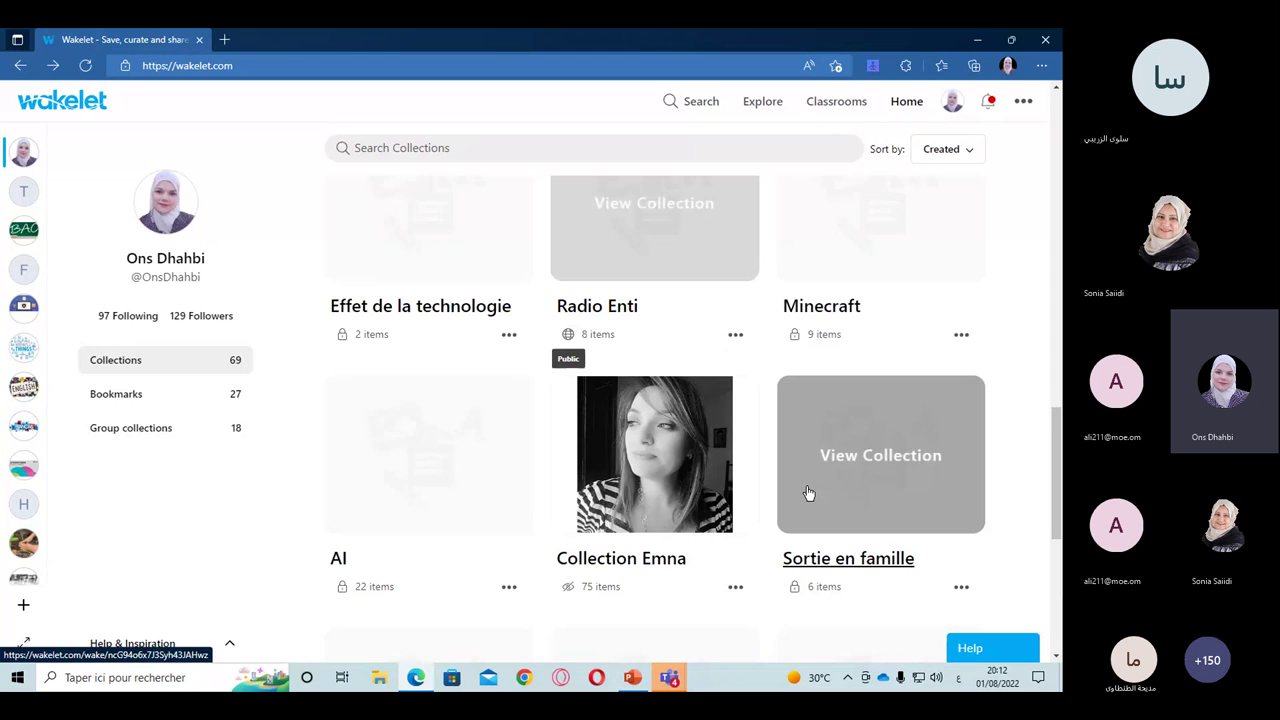
scroll(790, 485, "down", 3)
scroll(480, 505, "down", 2)
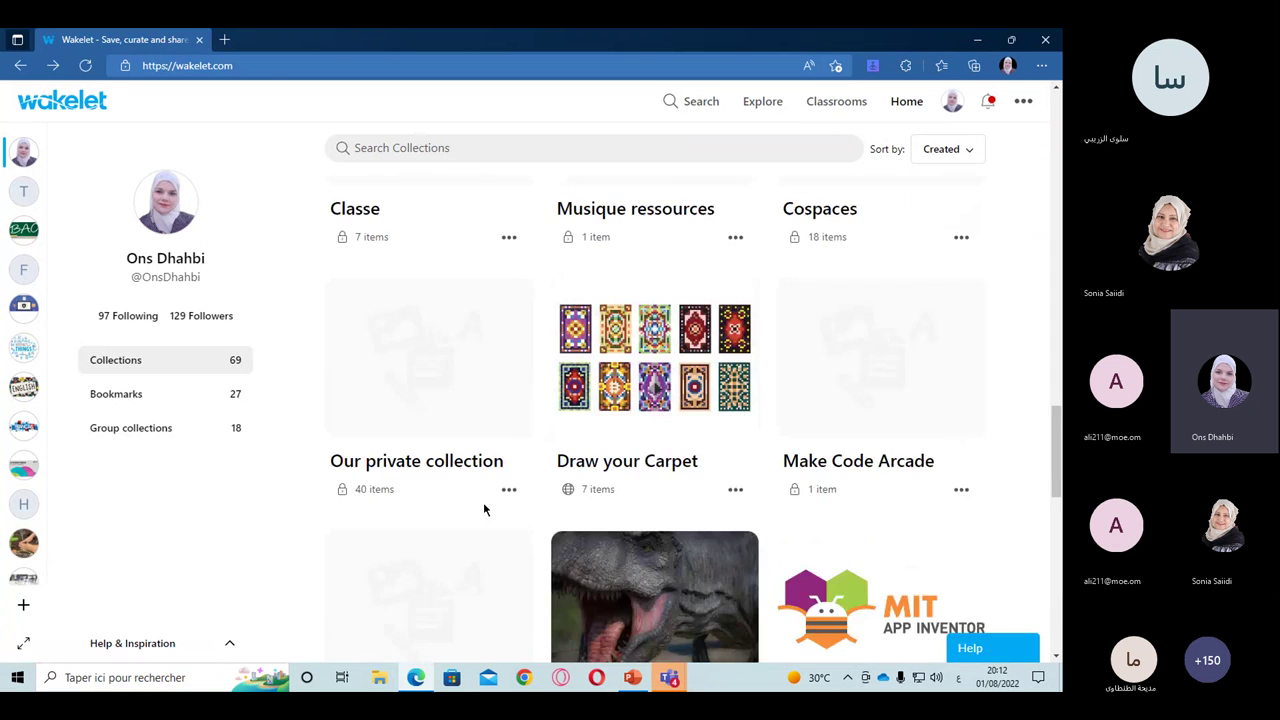
scroll(483, 510, "down", 2)
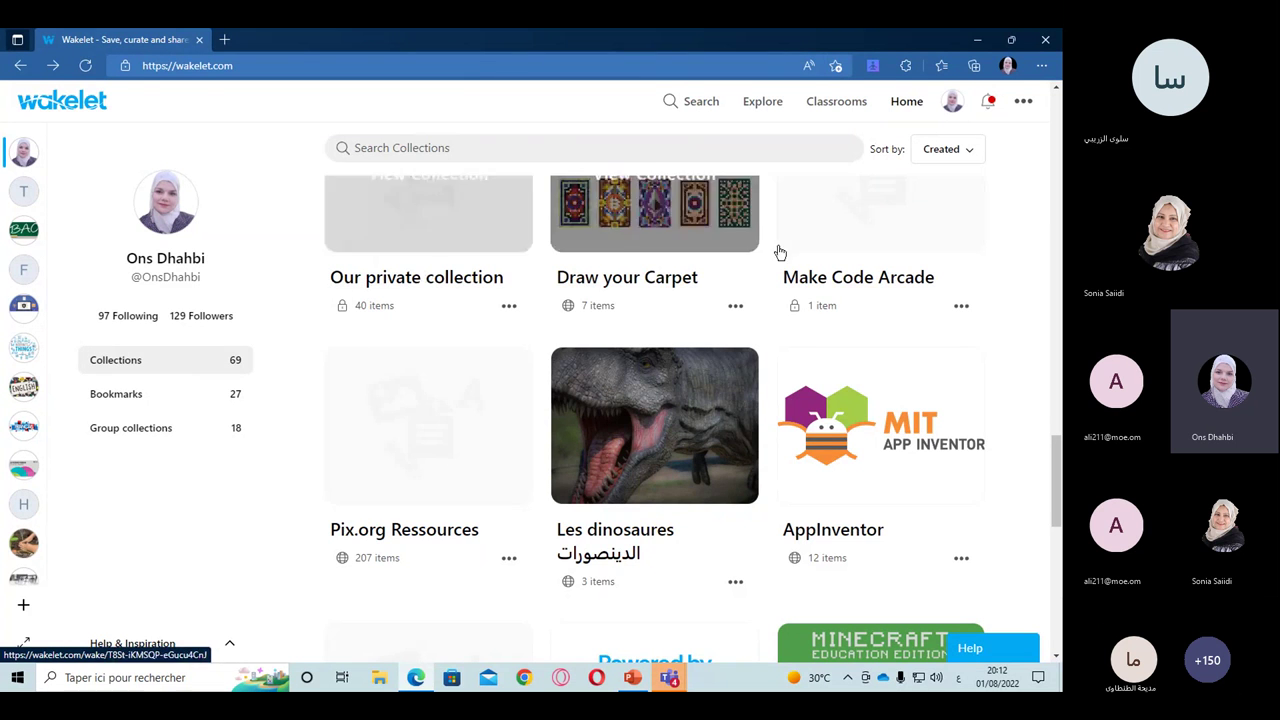
scroll(953, 232, "up", 4)
scroll(953, 232, "up", 6)
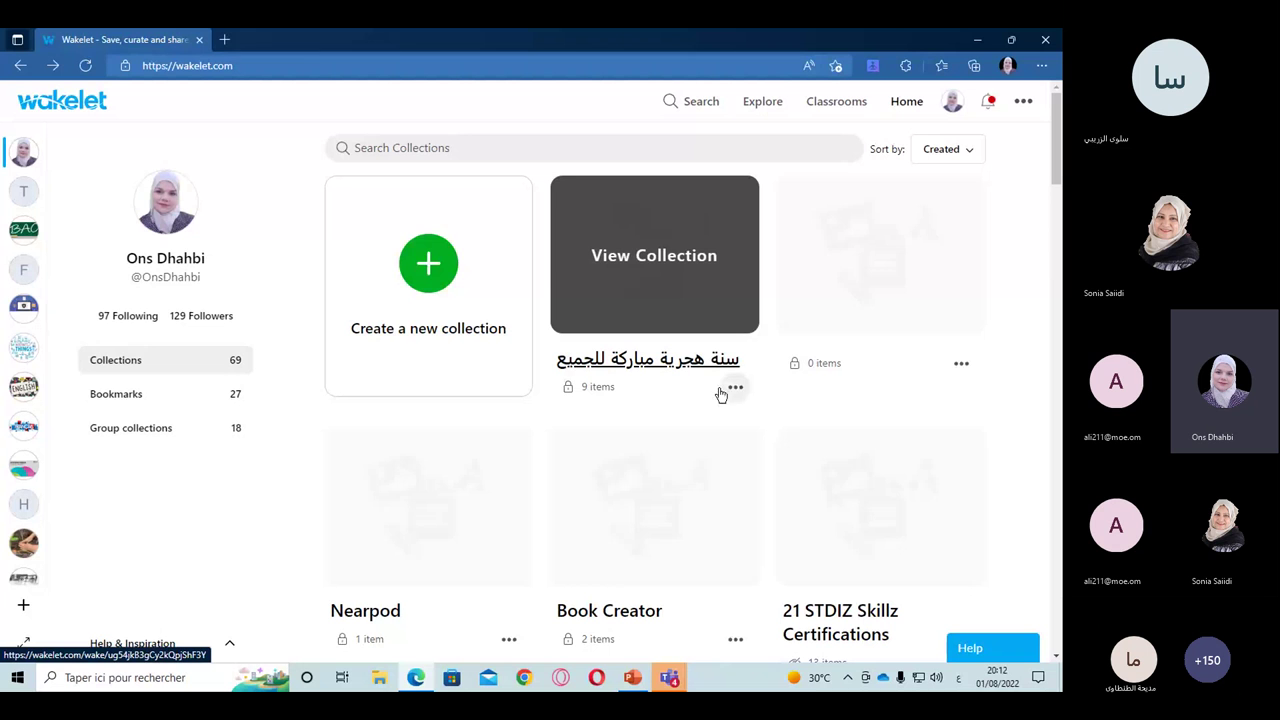
Step: Change the سنة هجرية مباركة للجميع collection's visibility to Public and save
left_click(736, 390)
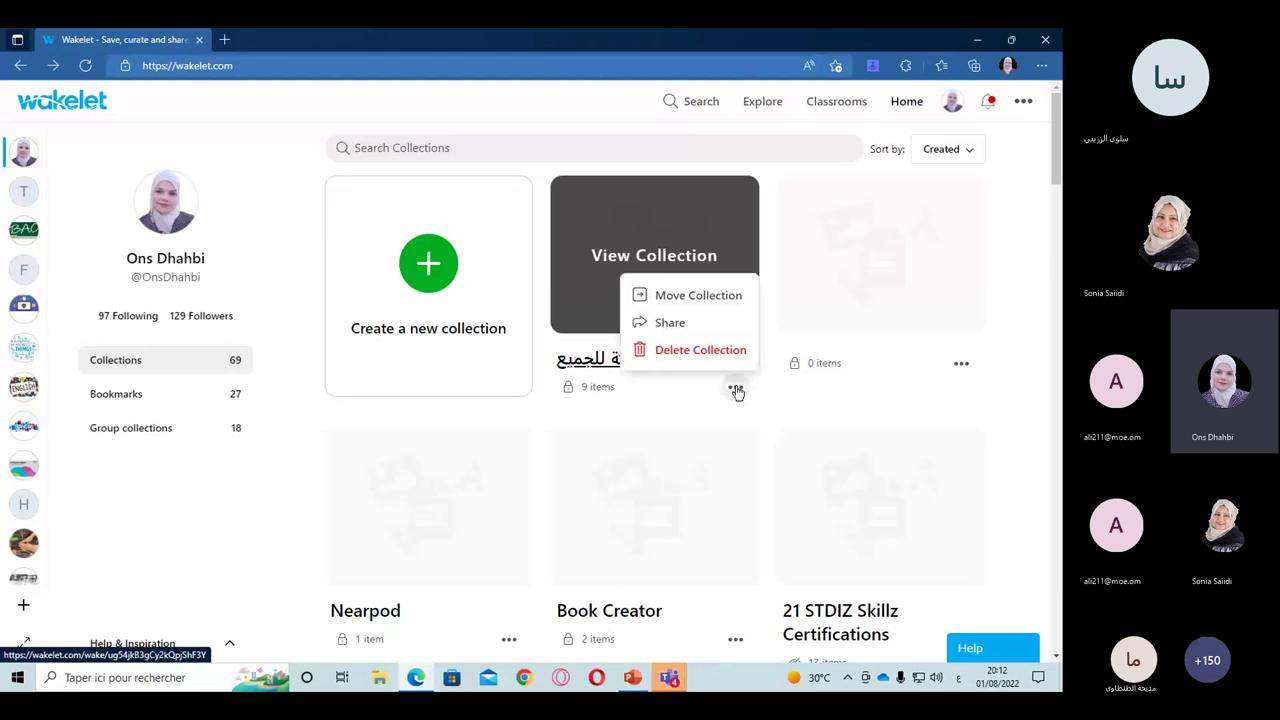
left_click(570, 386)
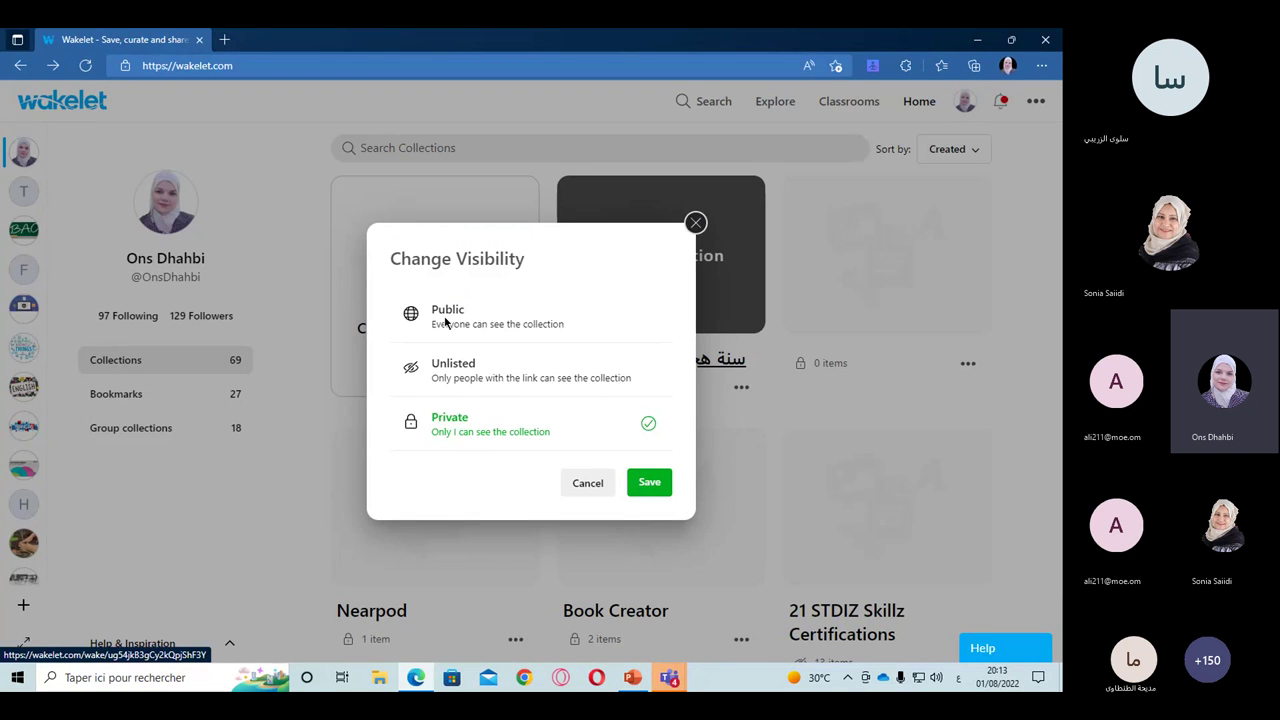
left_click(450, 318)
left_click(649, 483)
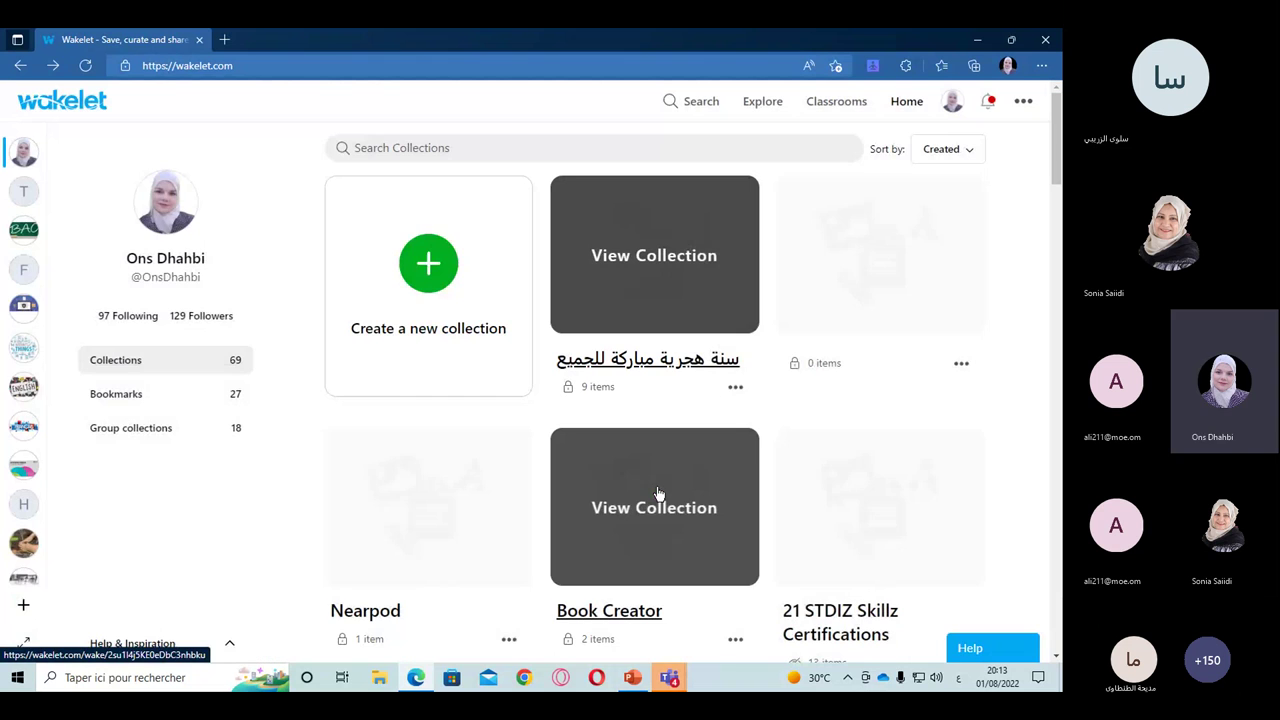
Step: Open the collection's Invite to edit dialog and copy the contributor invite link
left_click(684, 332)
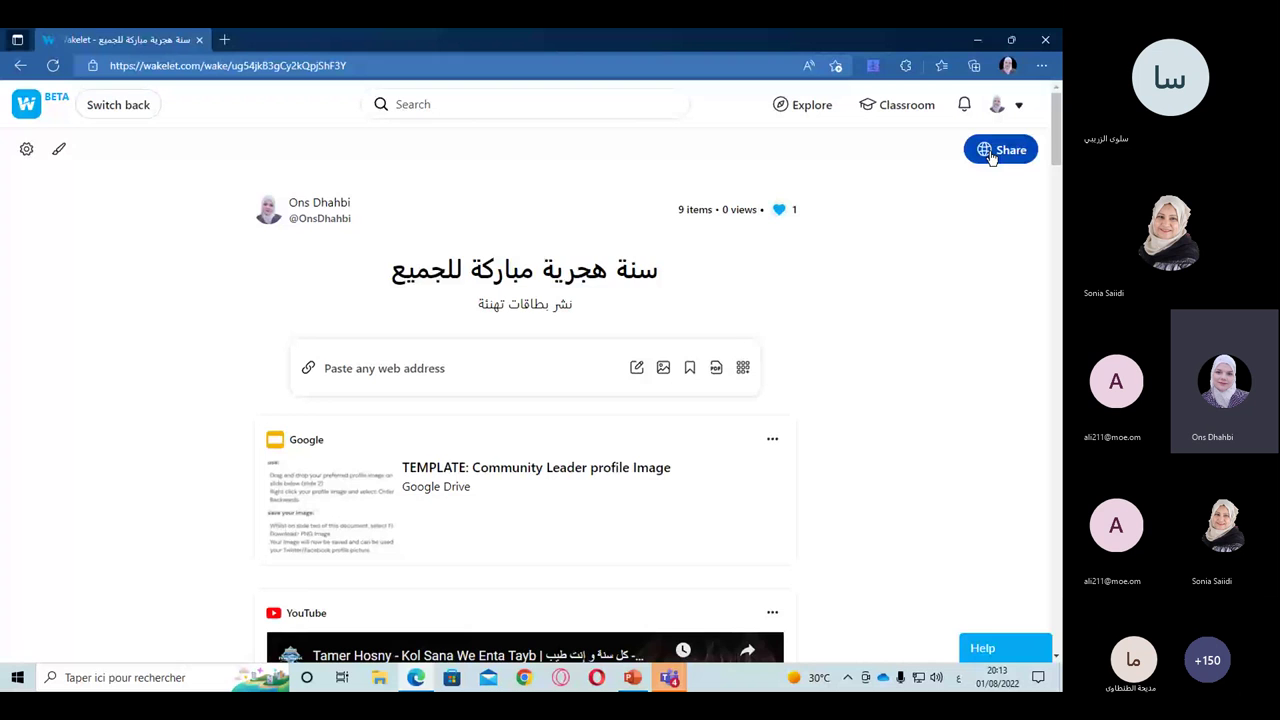
left_click(992, 158)
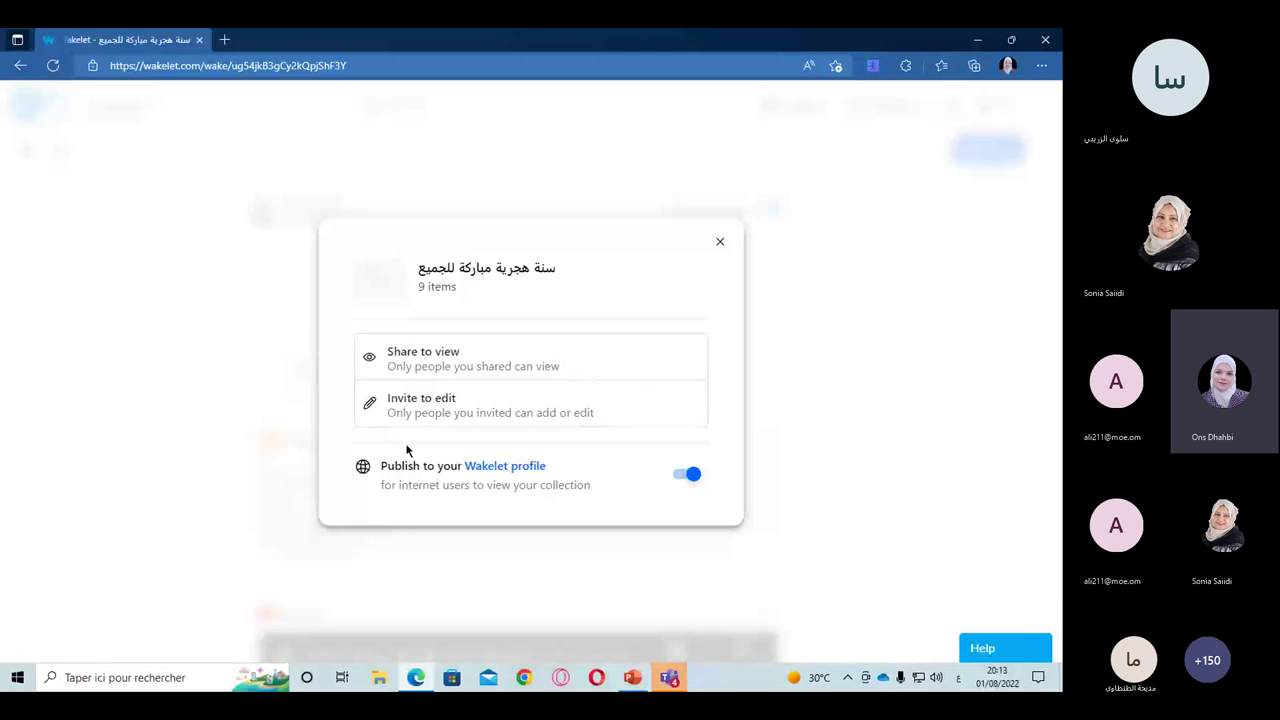
left_click(410, 405)
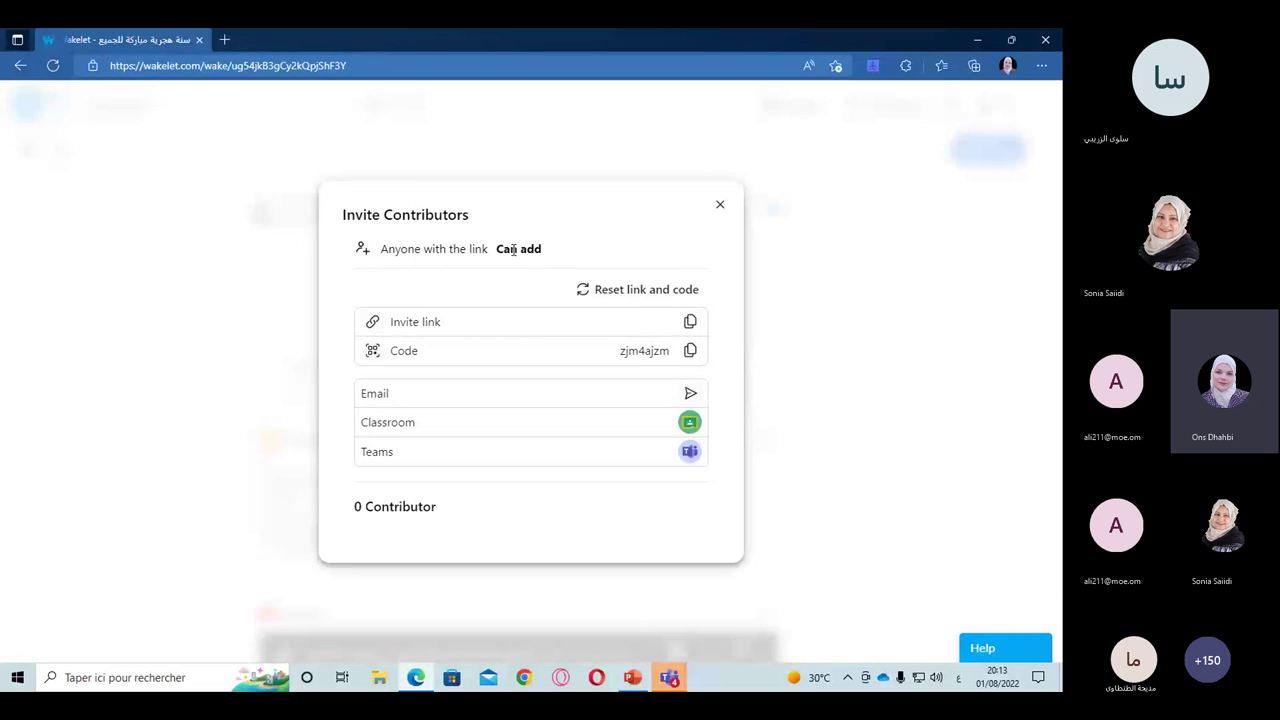
left_click(690, 322)
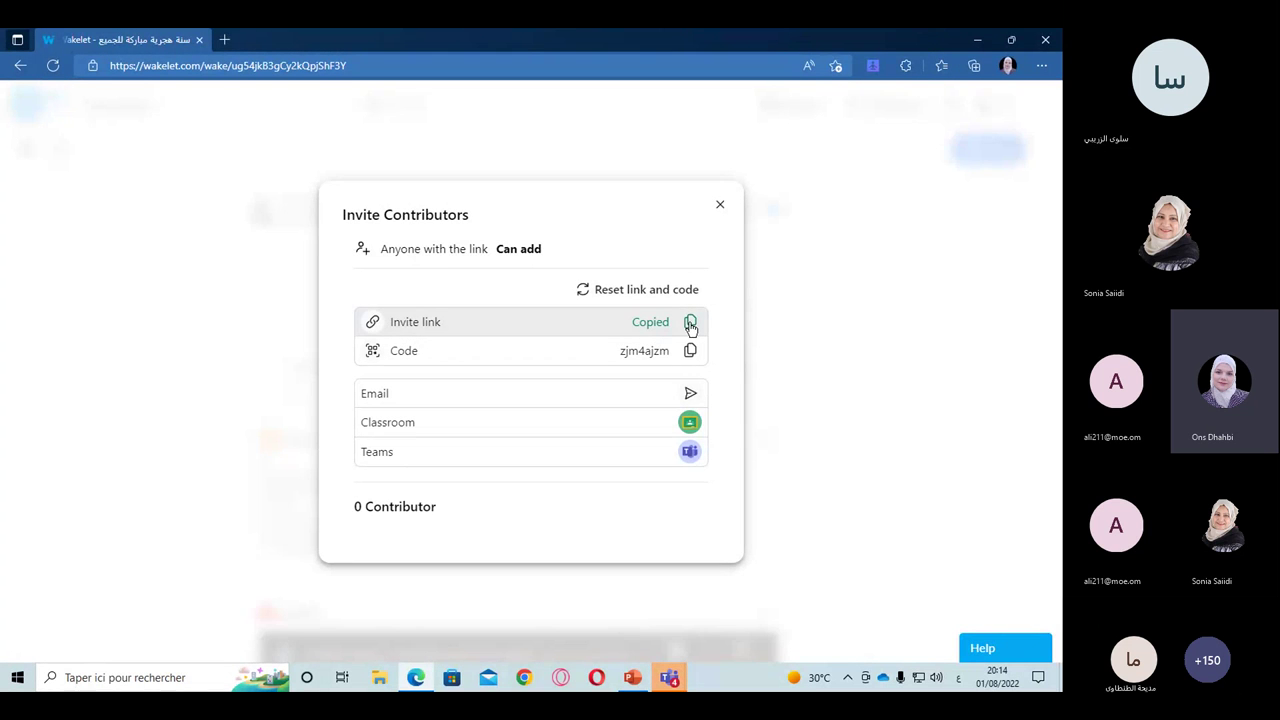
left_click(686, 677)
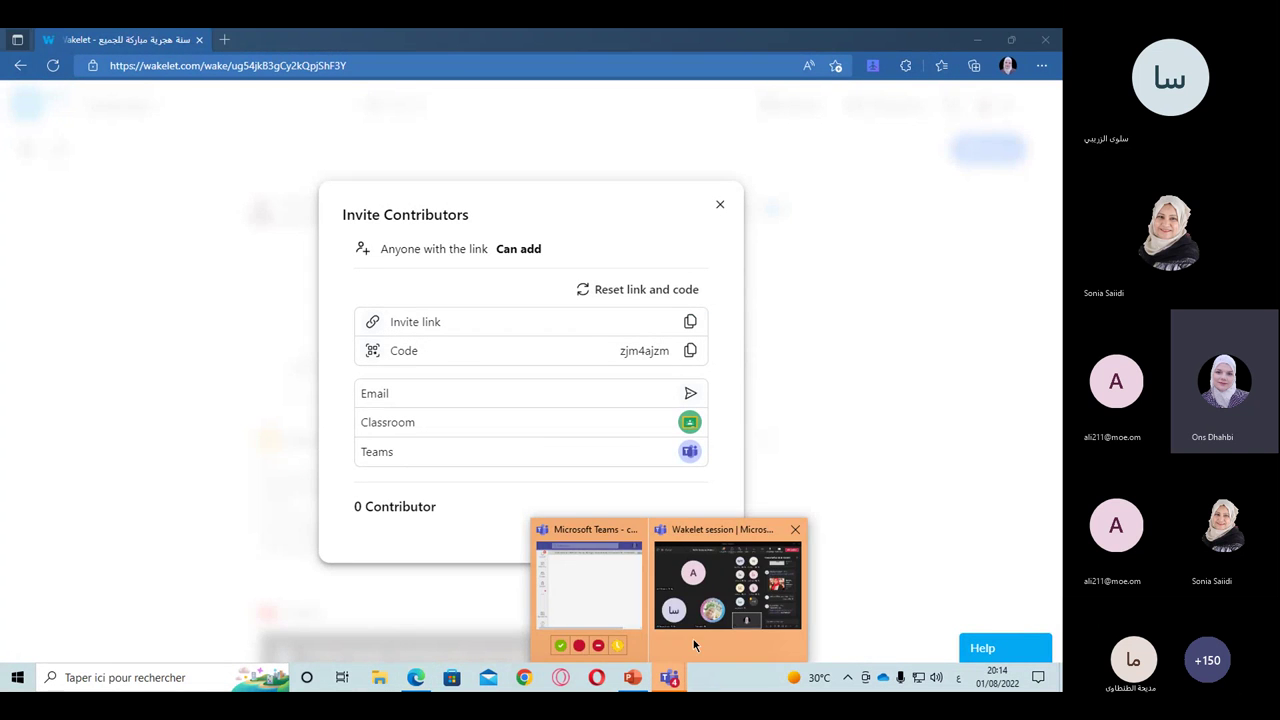
Step: Paste the invite link into the Wakelet session meeting chat, send it, and return to Edge
left_click(695, 646)
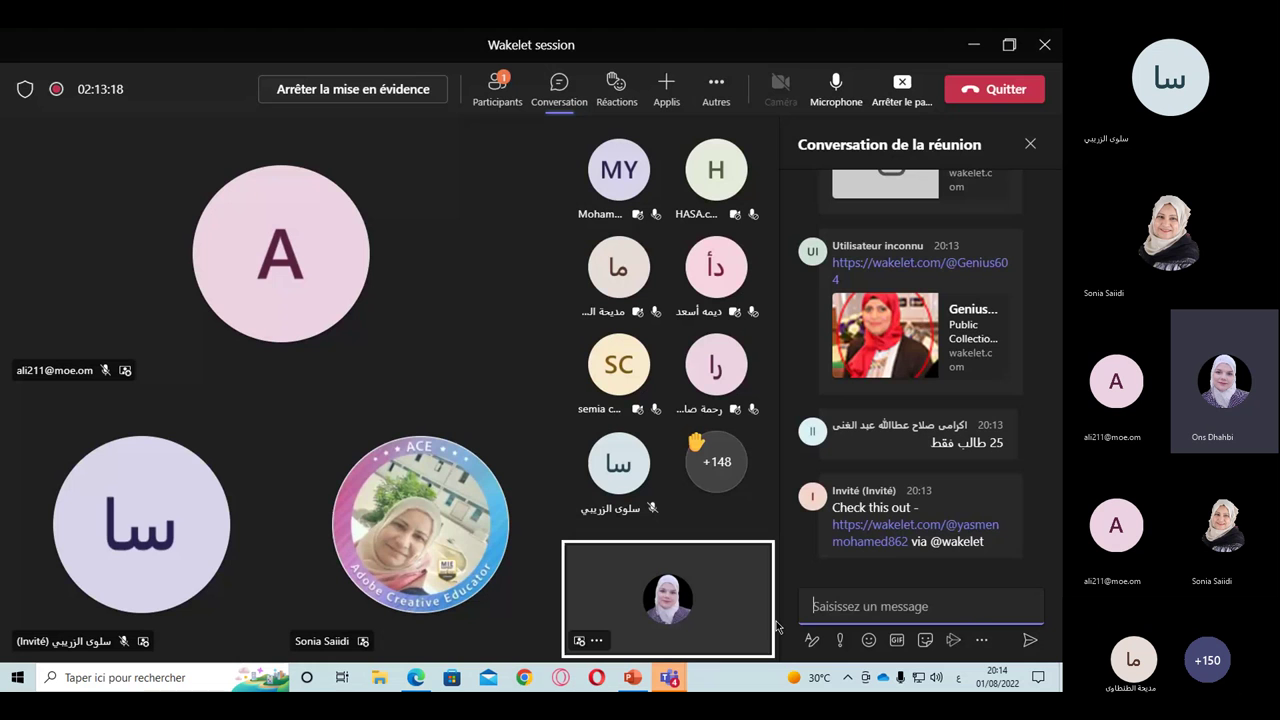
key("ctrl+v")
left_click(1030, 640)
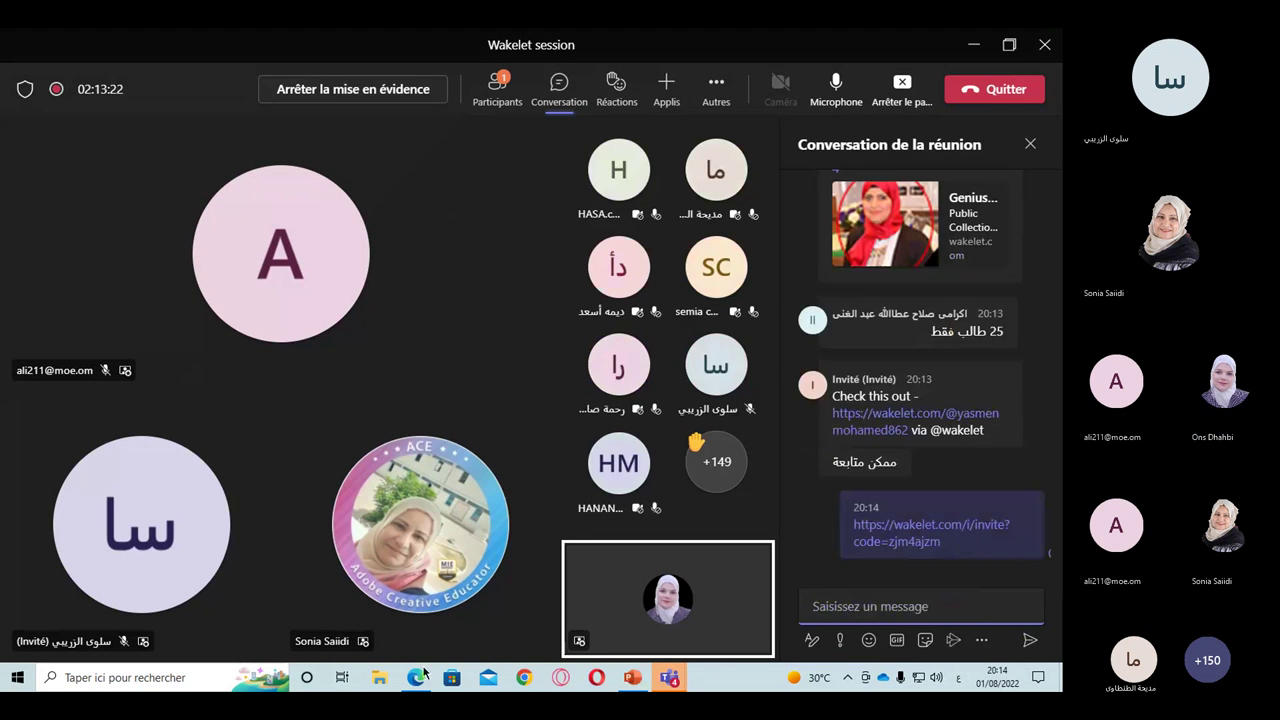
key("alt+Tab")
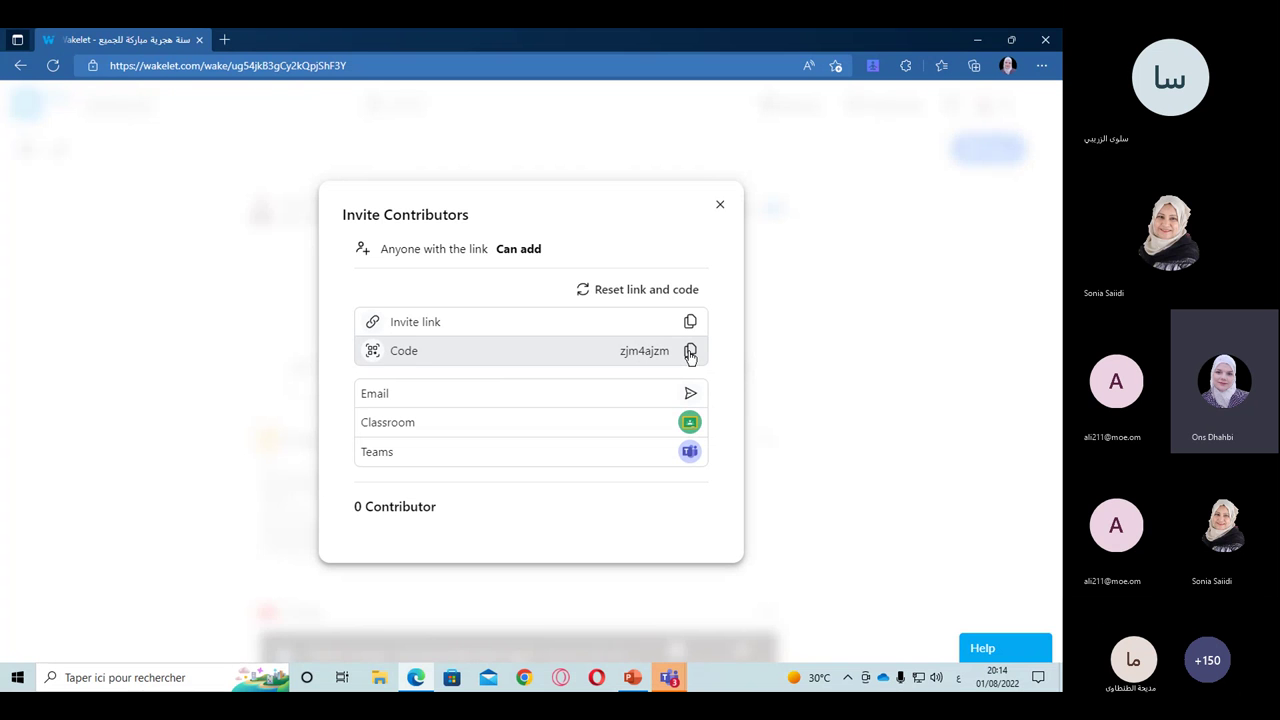
Step: Copy the contributor code, close the Invite Contributors dialog, and log out of Wakelet
left_click(690, 352)
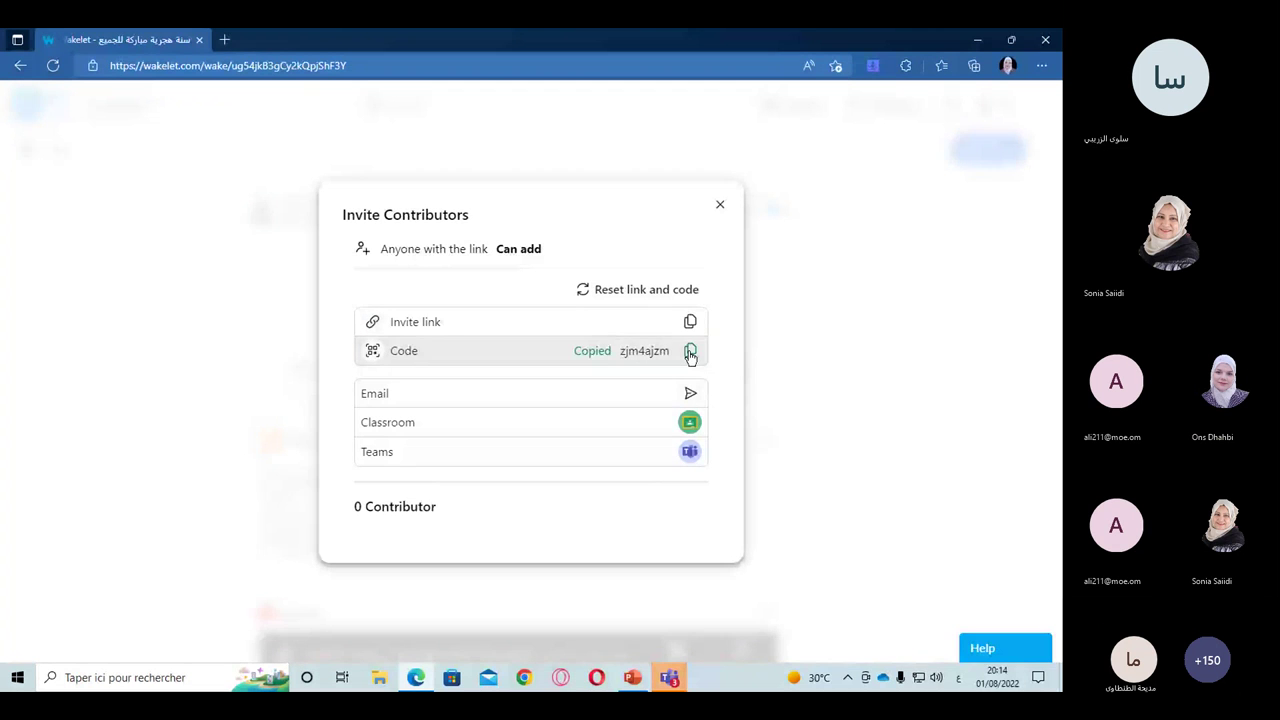
left_click(720, 206)
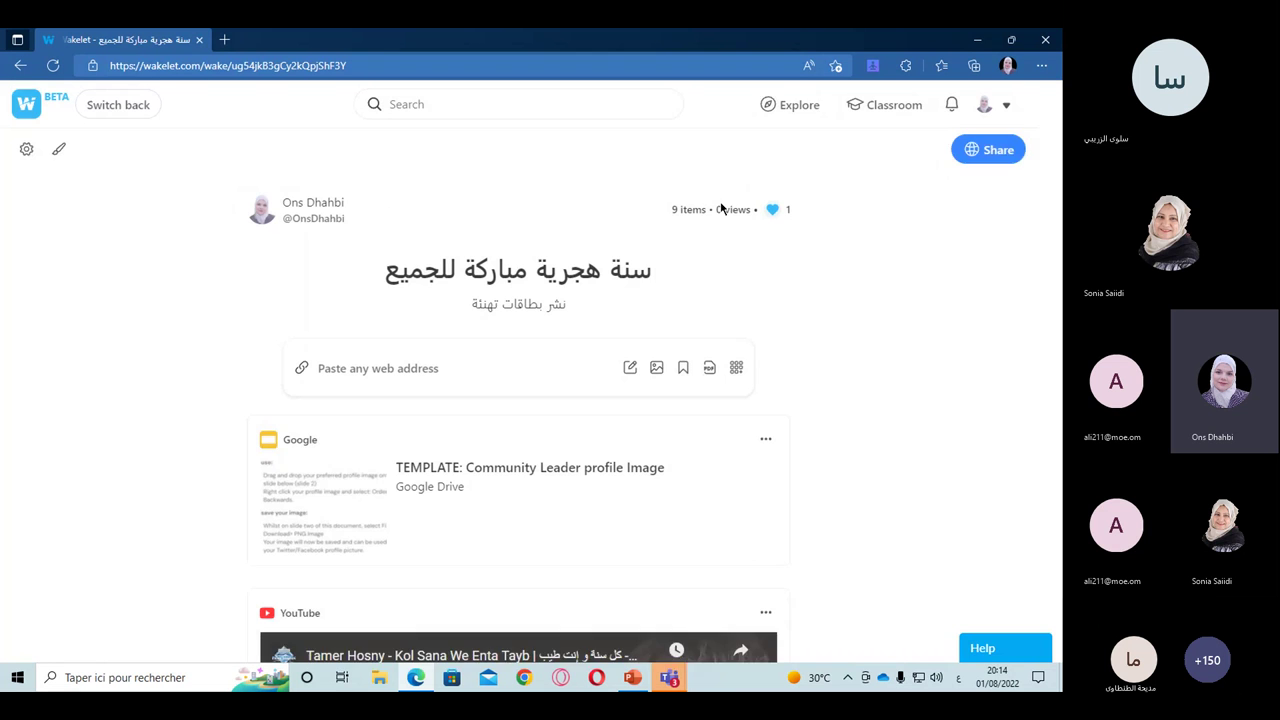
left_click(1022, 107)
left_click(899, 276)
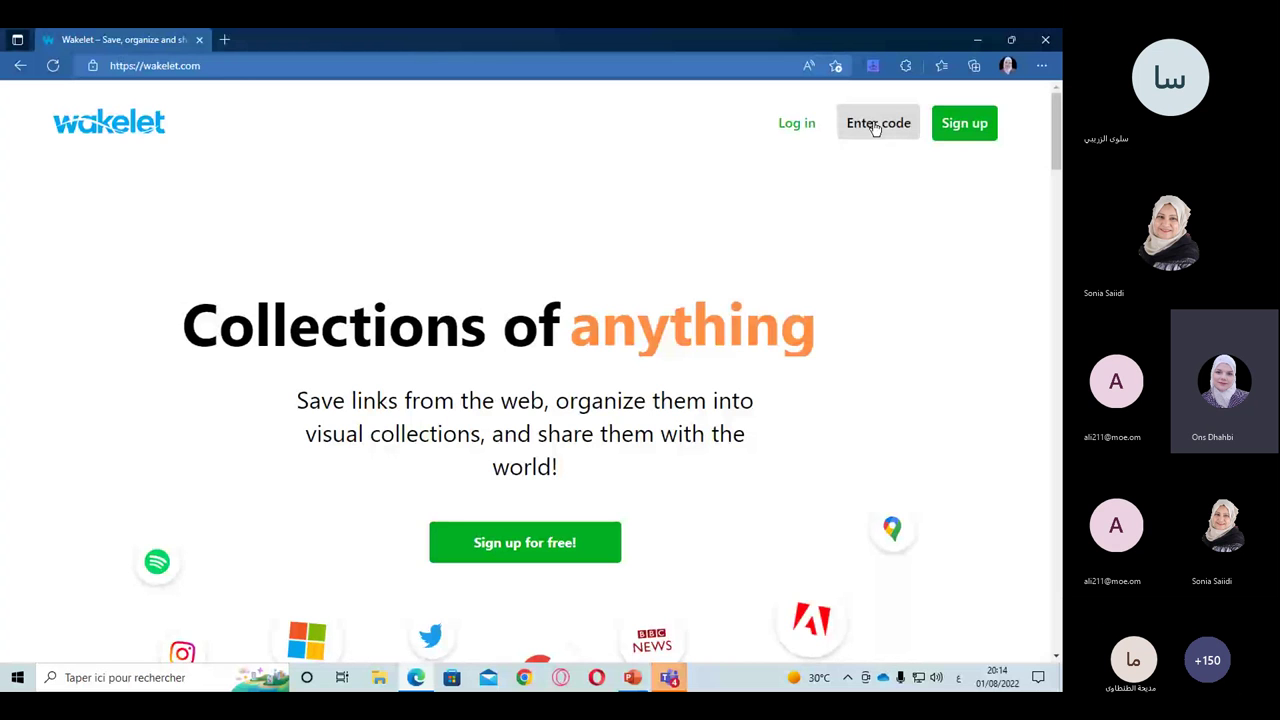
Step: Join the collection by entering the pasted contributor code under Enter code
left_click(875, 129)
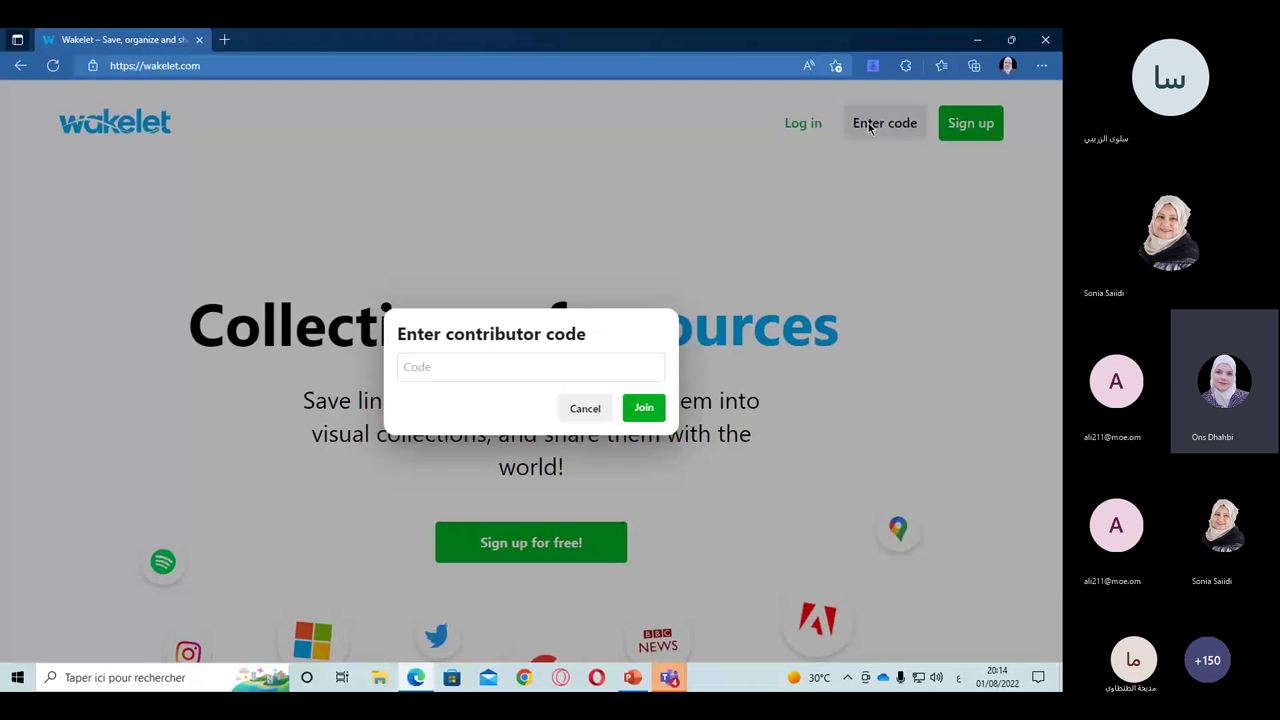
left_click(424, 370)
key("ctrl+v")
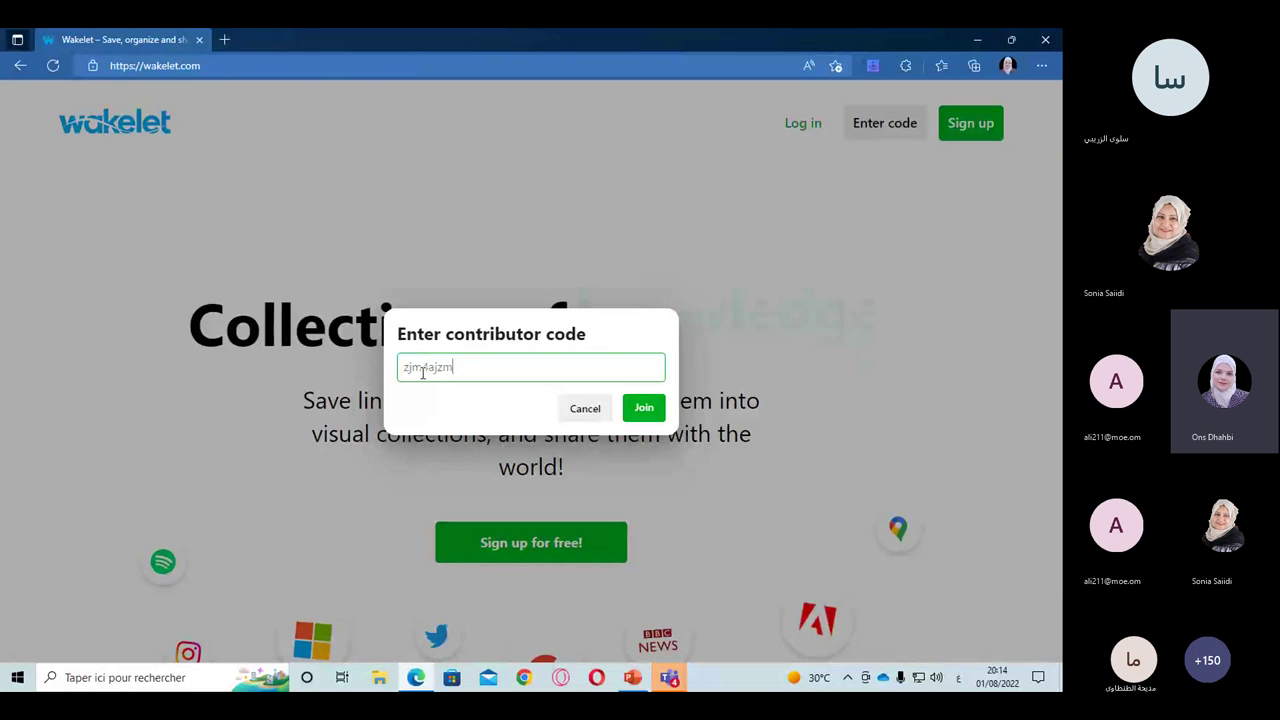
left_click(645, 410)
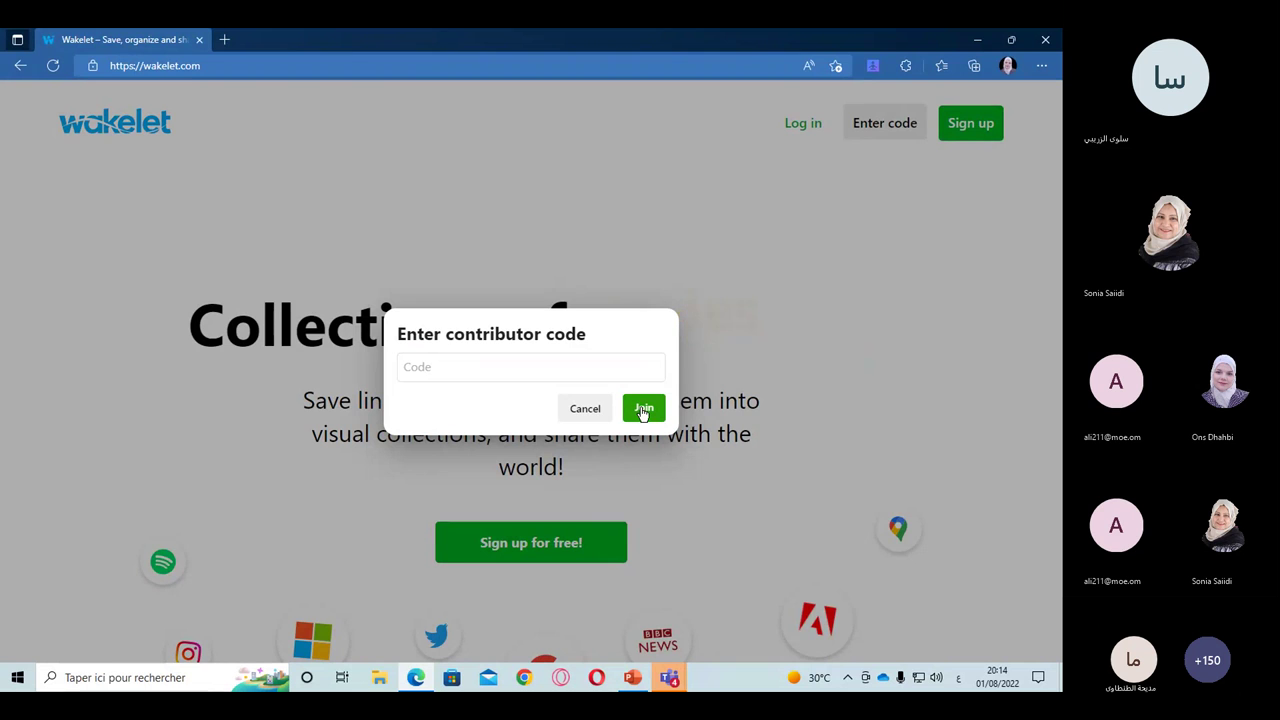
left_click(450, 366)
key("ctrl+v")
key("Return")
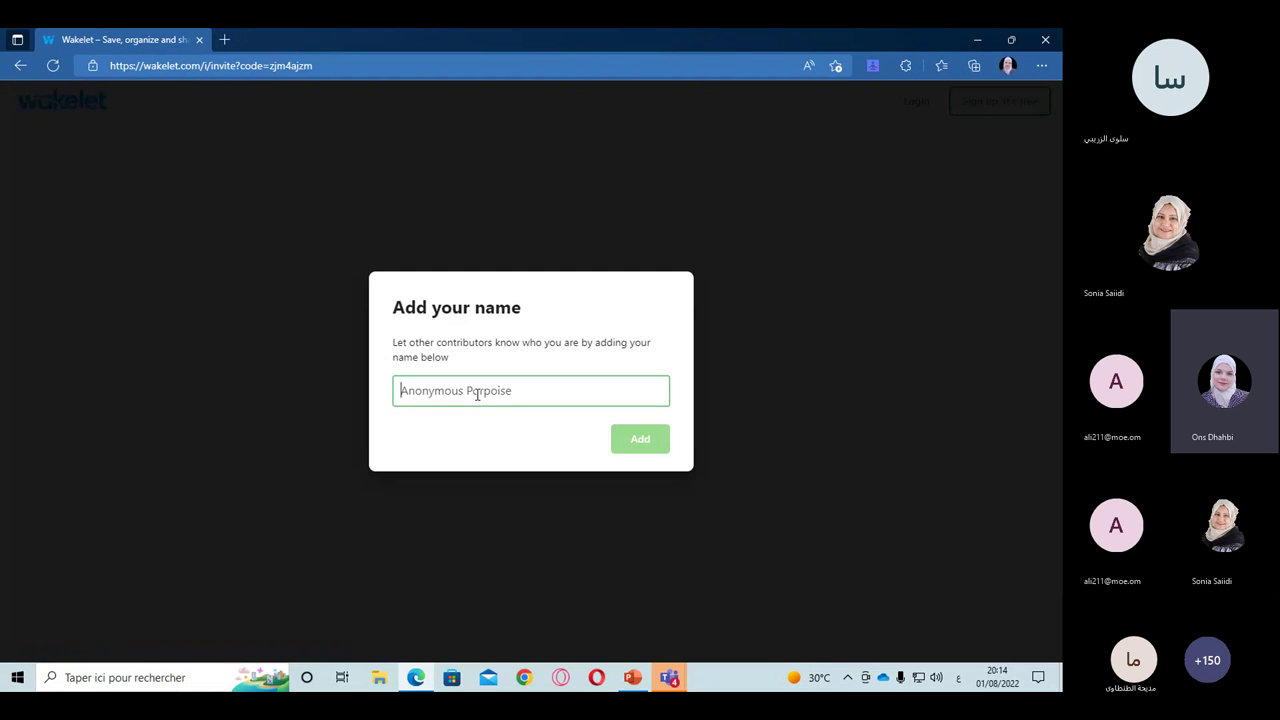
Step: Type the guest contributor's name into the Add your name field
type("x")
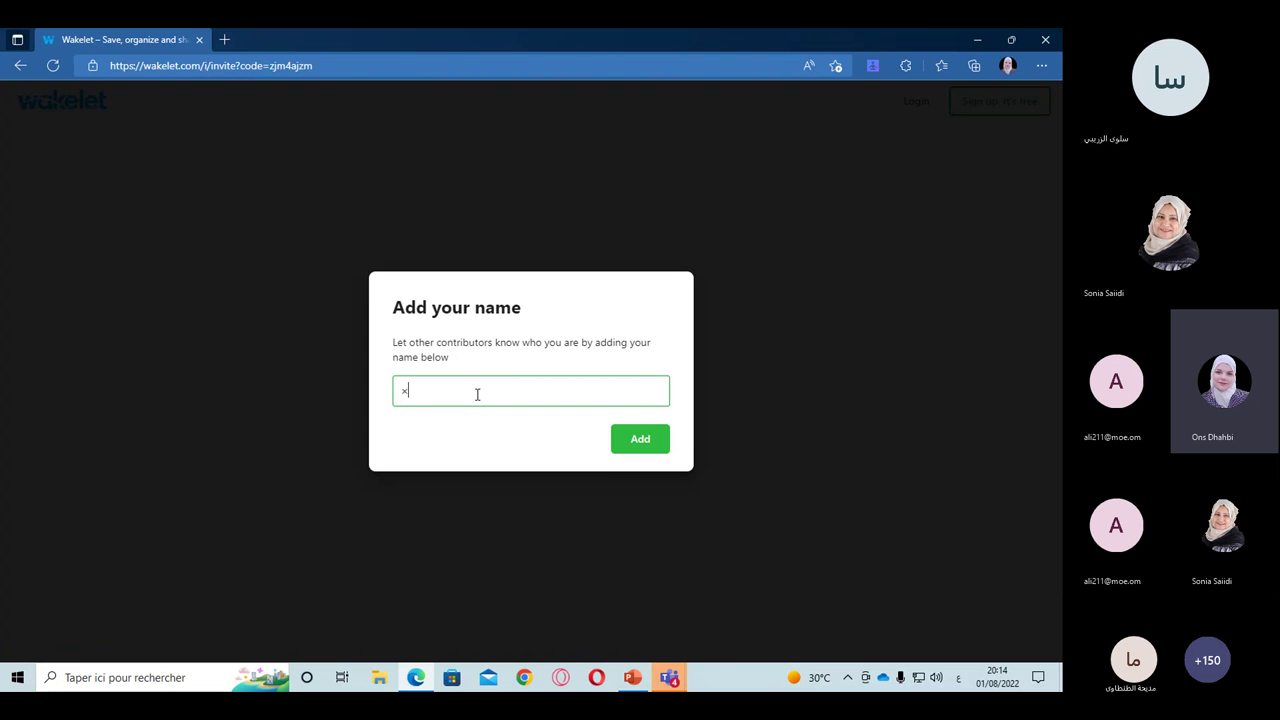
key("BackSpace")
type("ان")
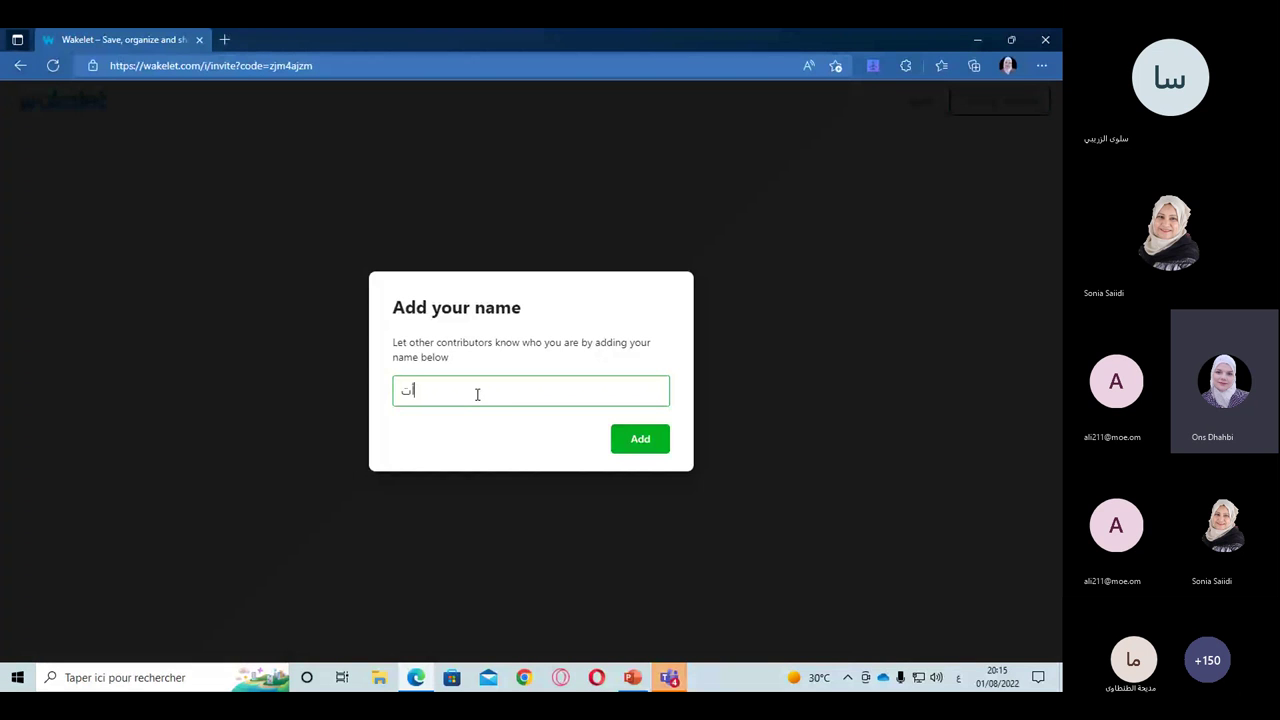
key("BackSpace")
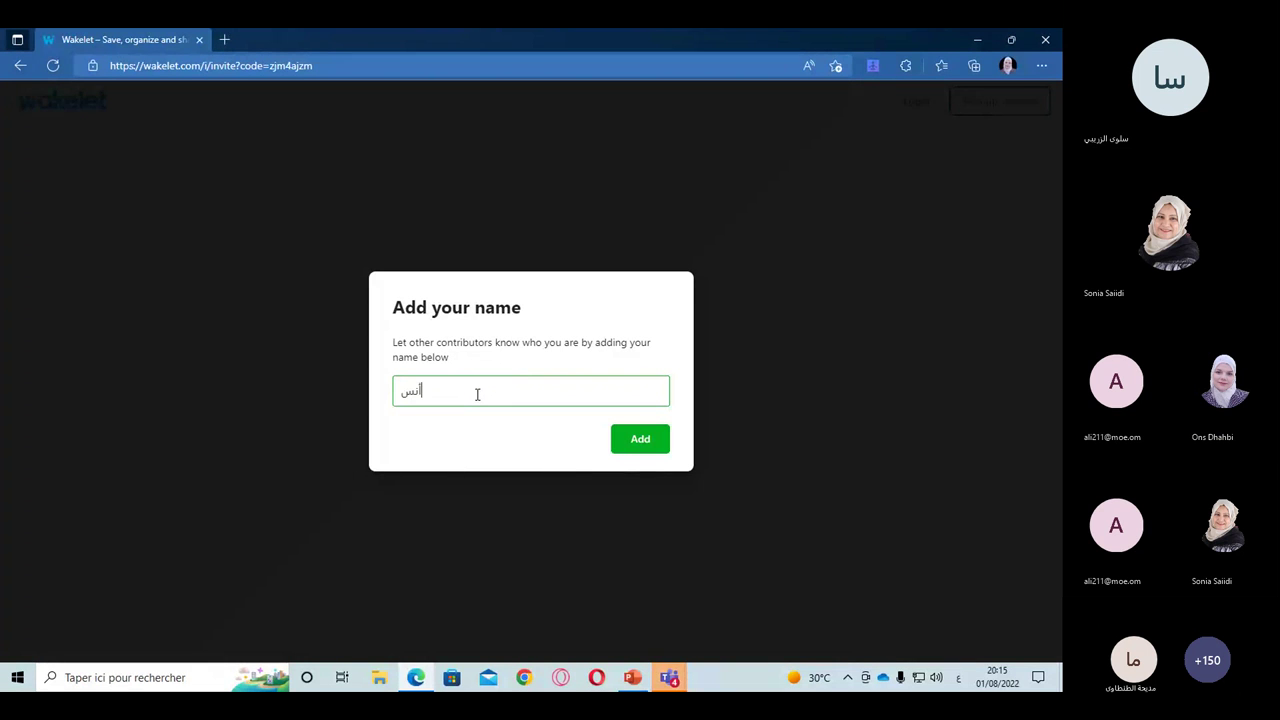
type("هبي")
Step: Confirm the guest display name, then browse down through the collection's cards and back up
left_click(640, 443)
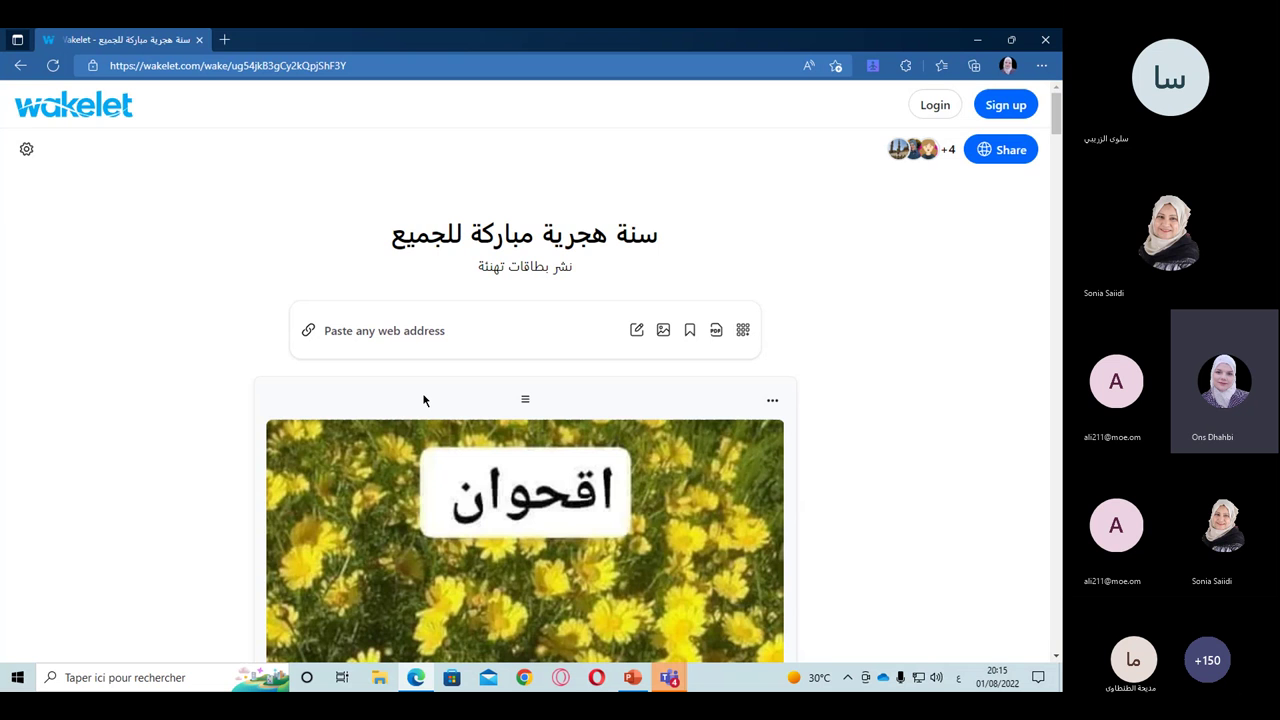
scroll(423, 400, "down", 2)
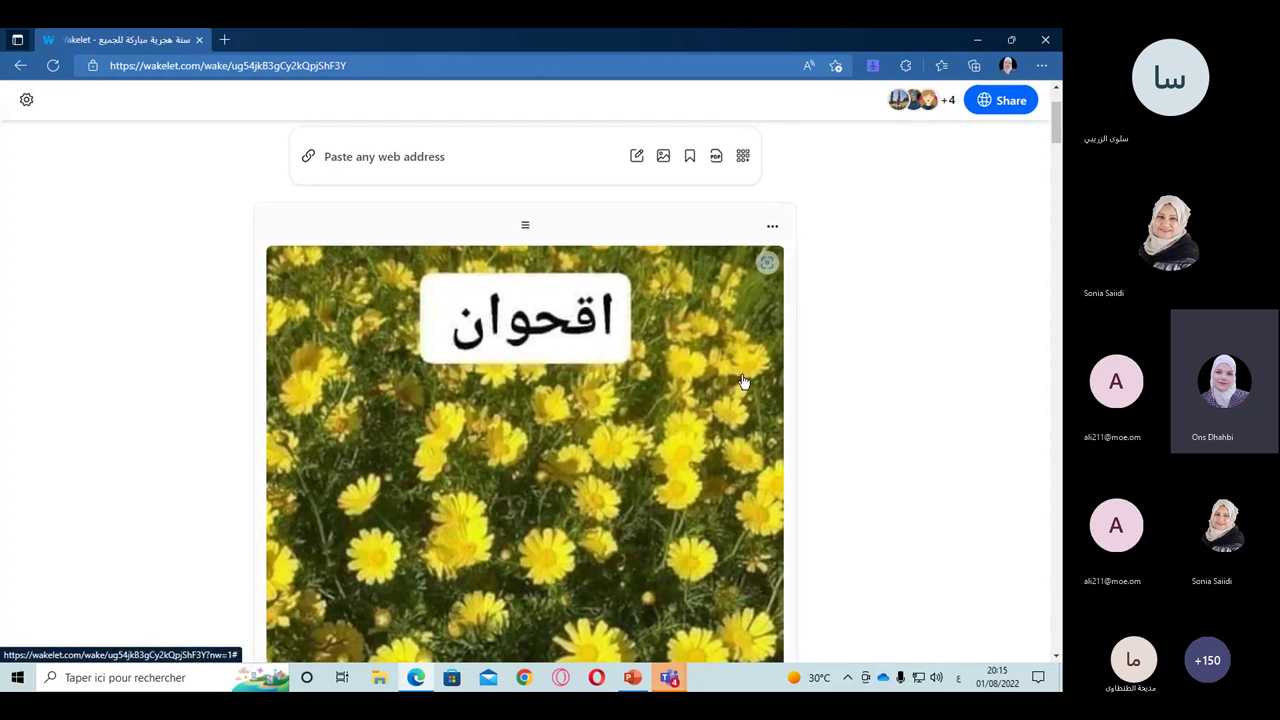
scroll(743, 381, "down", 3)
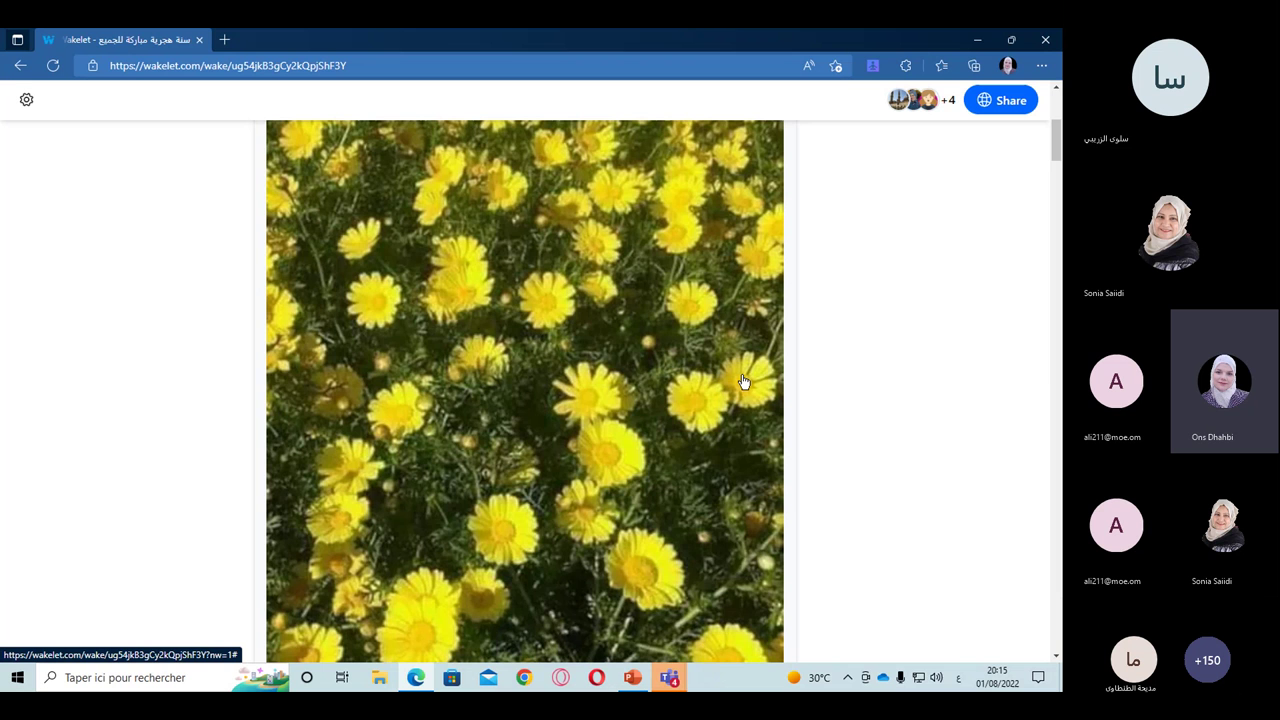
scroll(740, 380, "down", 8)
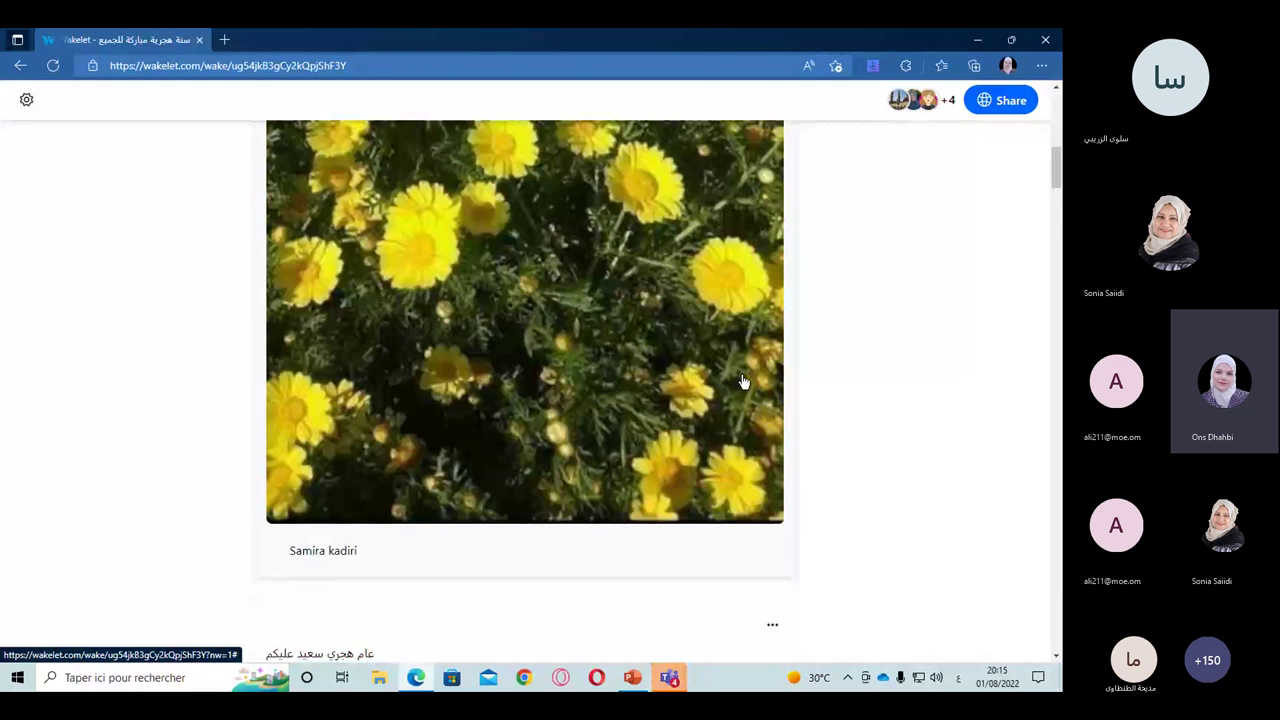
scroll(751, 397, "down", 4)
scroll(756, 426, "down", 12)
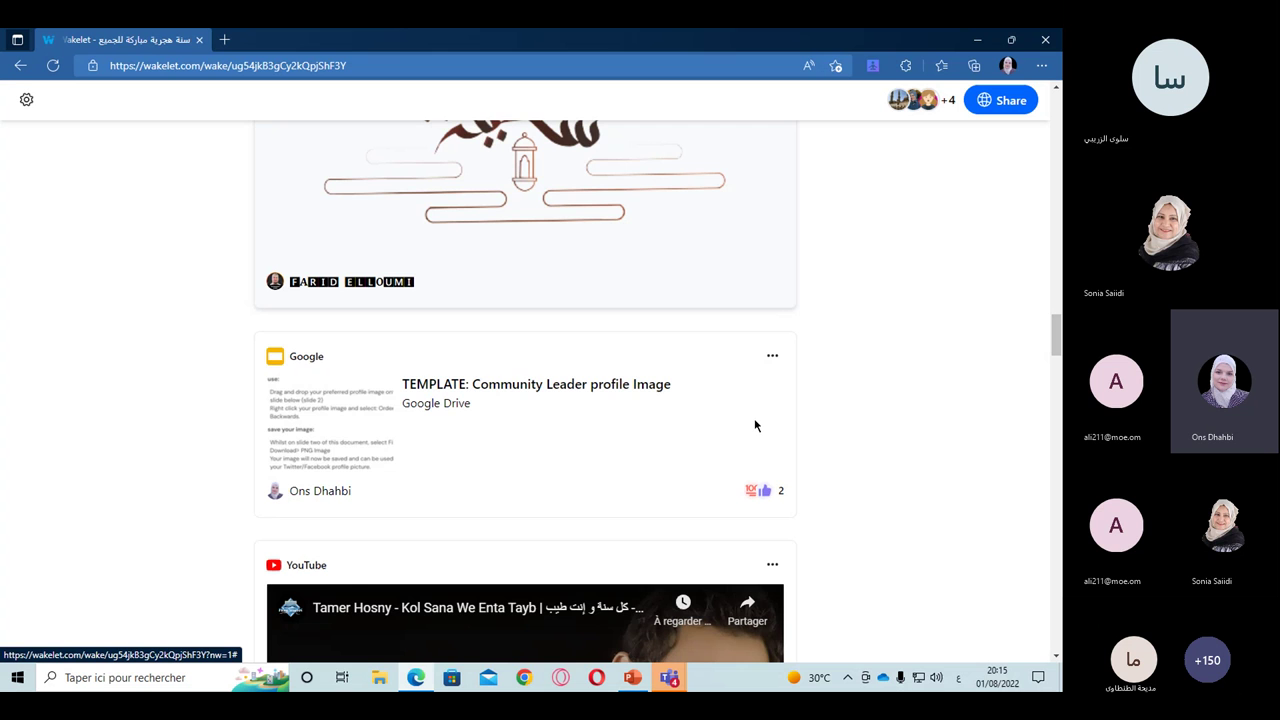
scroll(754, 426, "down", 3)
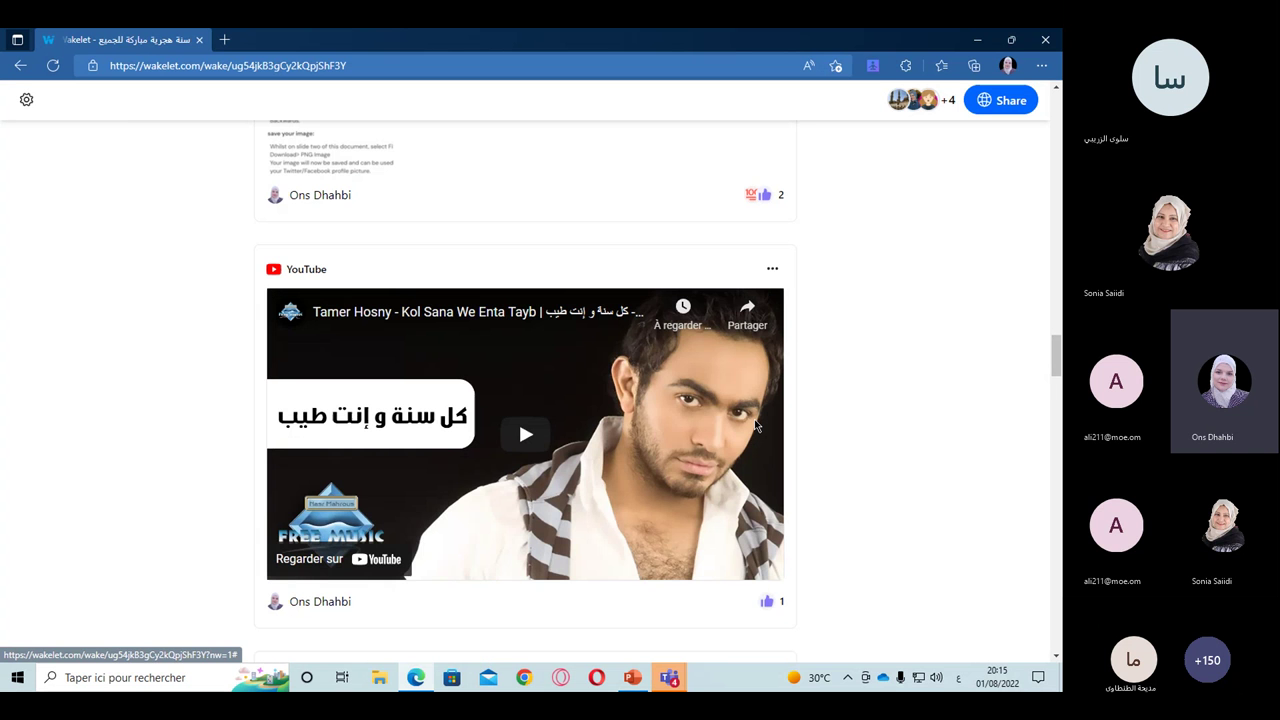
scroll(754, 426, "down", 1)
scroll(754, 426, "up", 15)
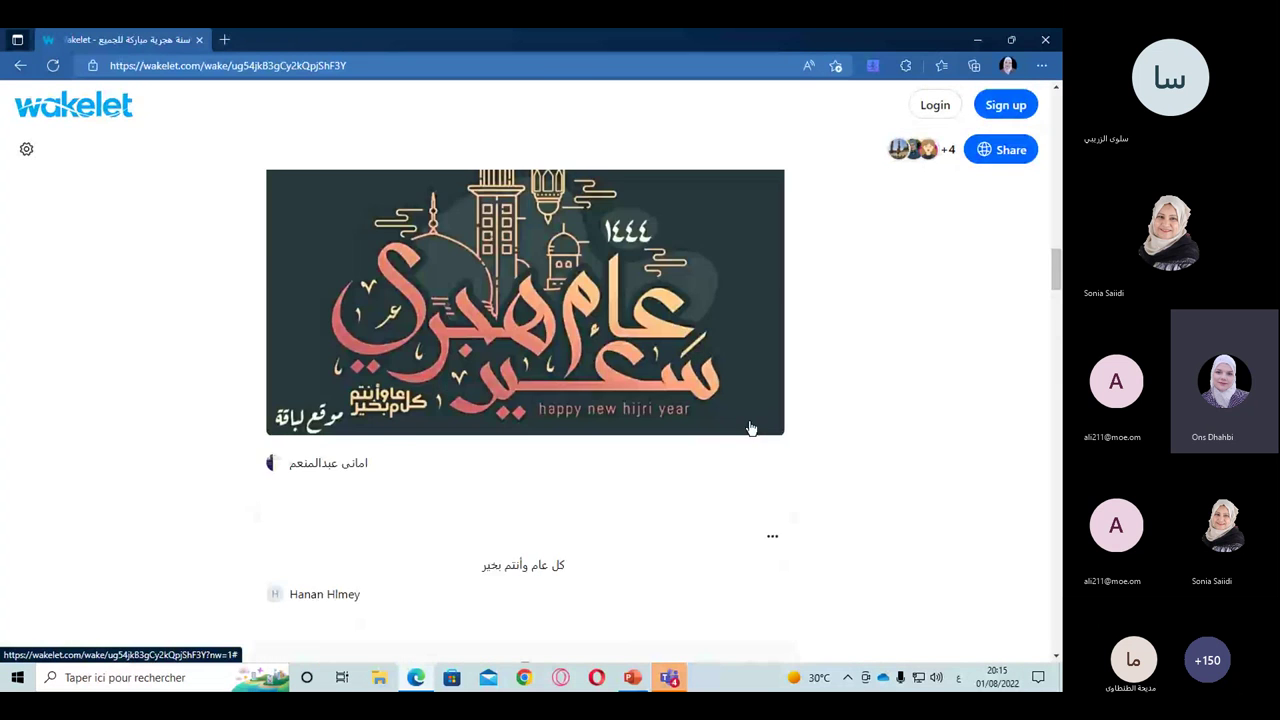
scroll(751, 428, "up", 5)
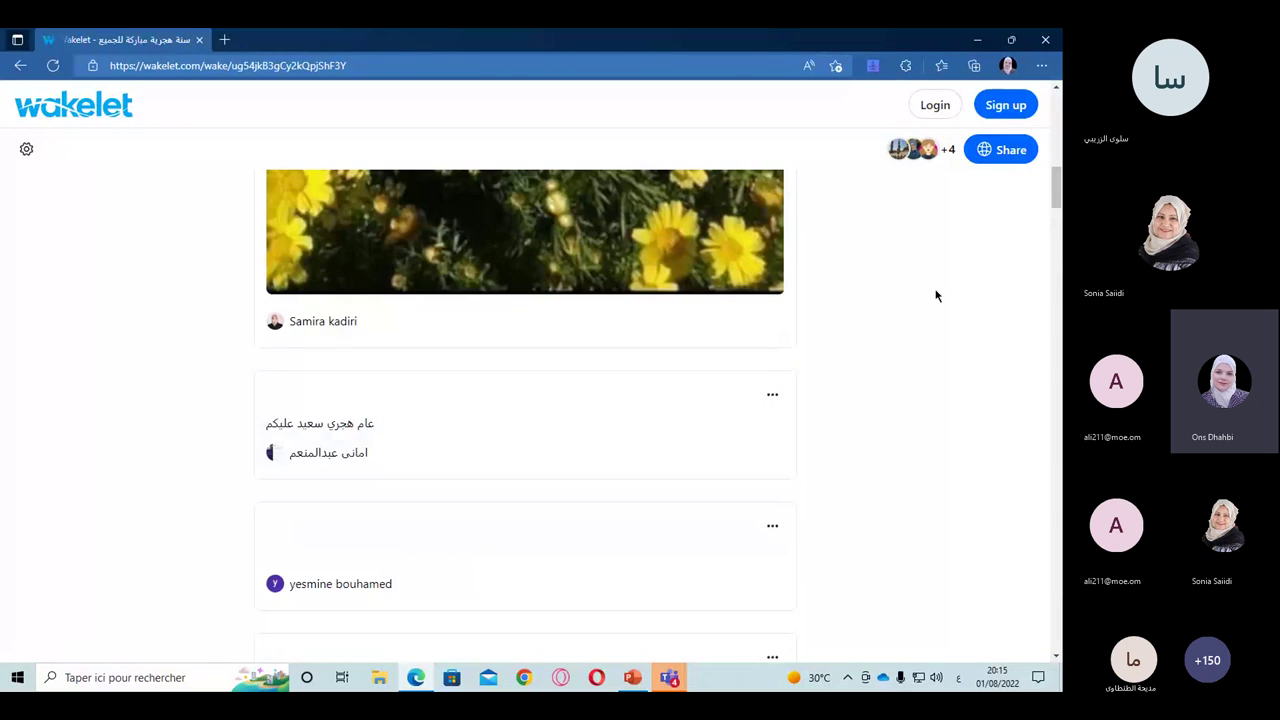
scroll(904, 300, "up", 1)
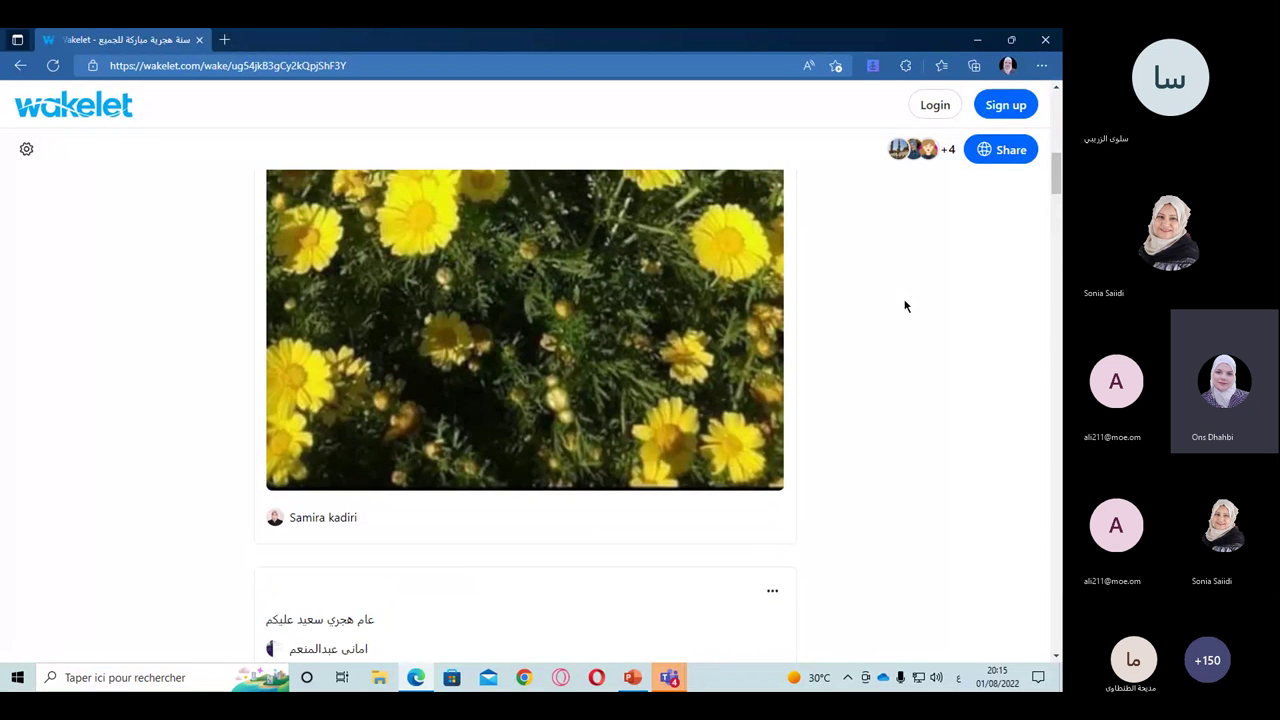
scroll(900, 302, "up", 3)
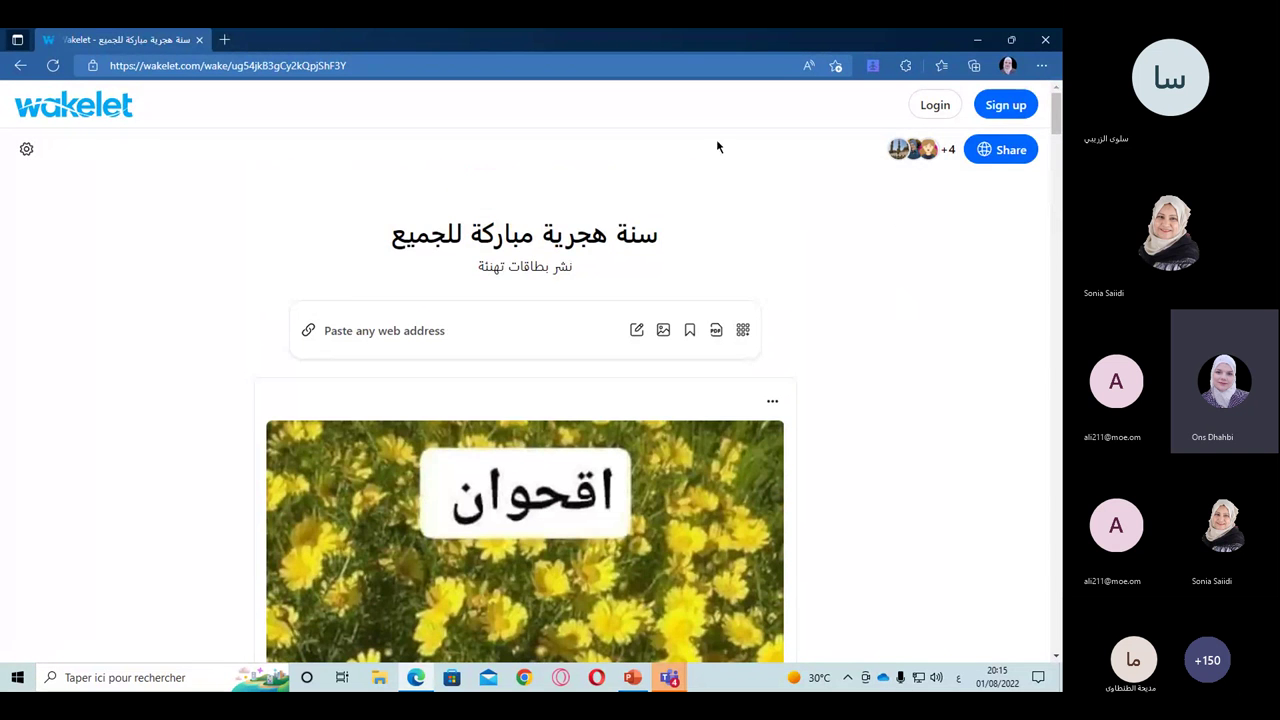
Step: Log back in with the owner's Google account and open the سنة هجرية مباركة للجميع collection
left_click(936, 106)
left_click(520, 279)
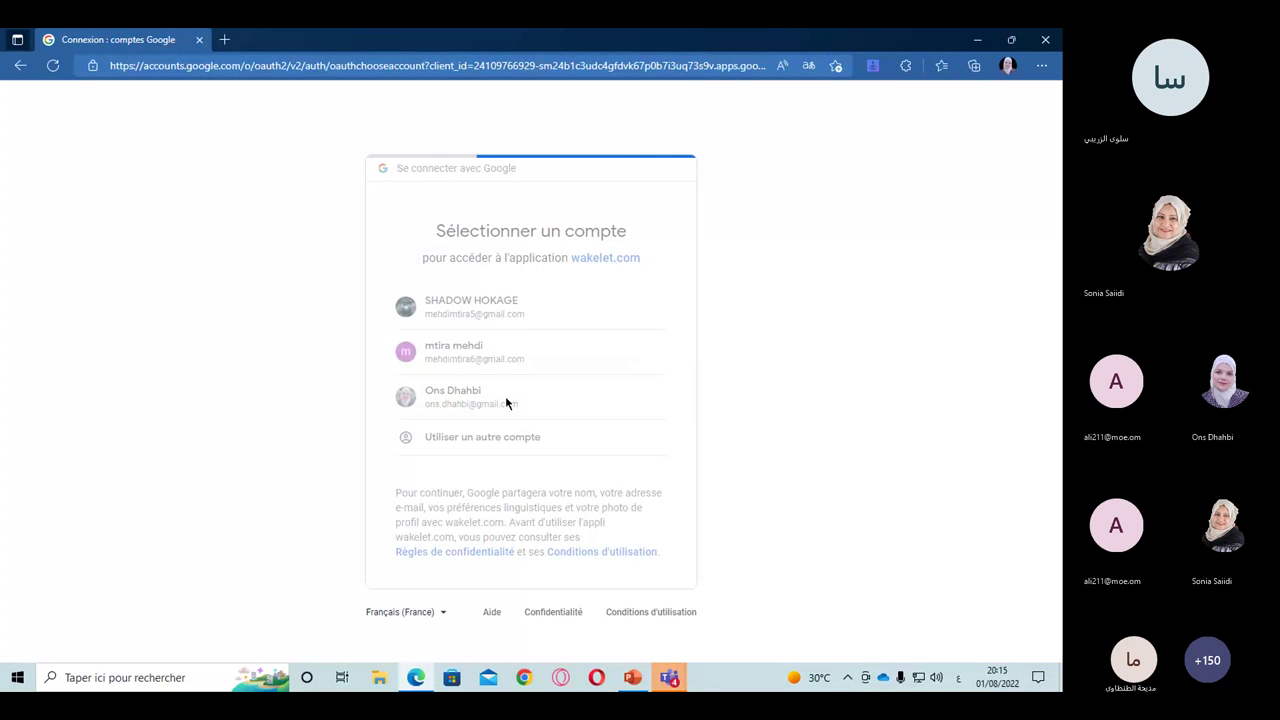
left_click(506, 400)
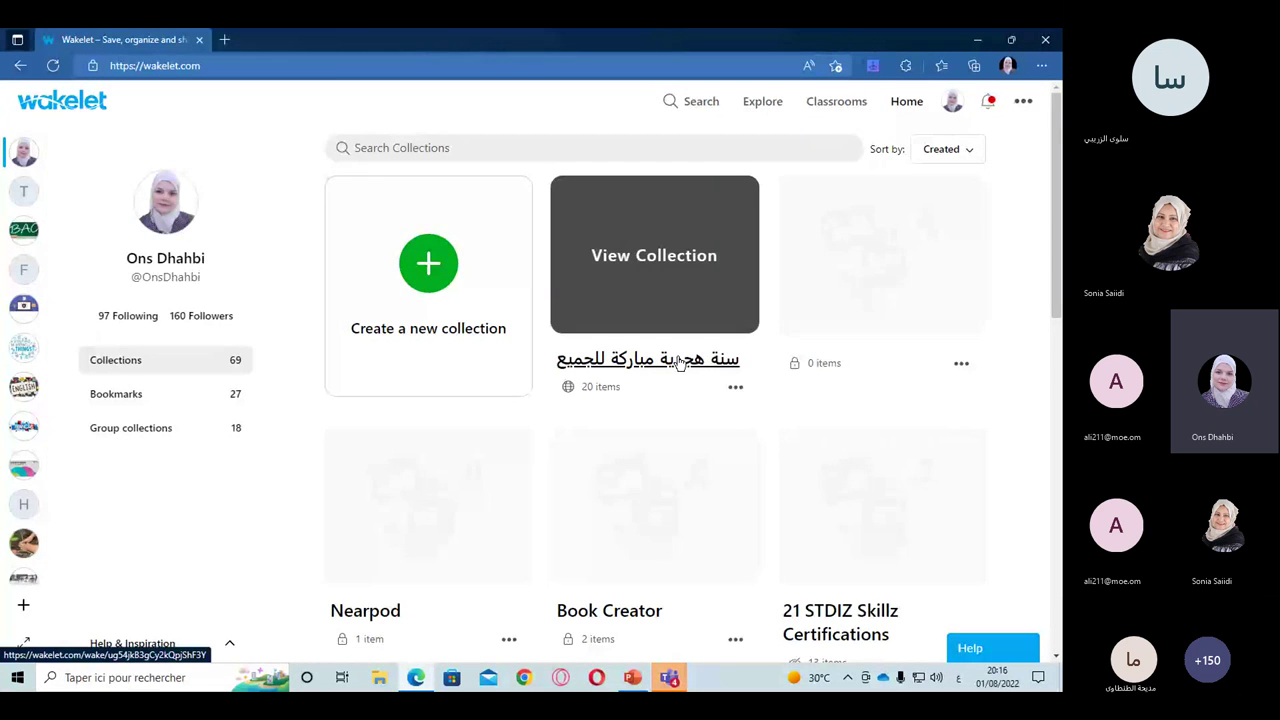
left_click(638, 362)
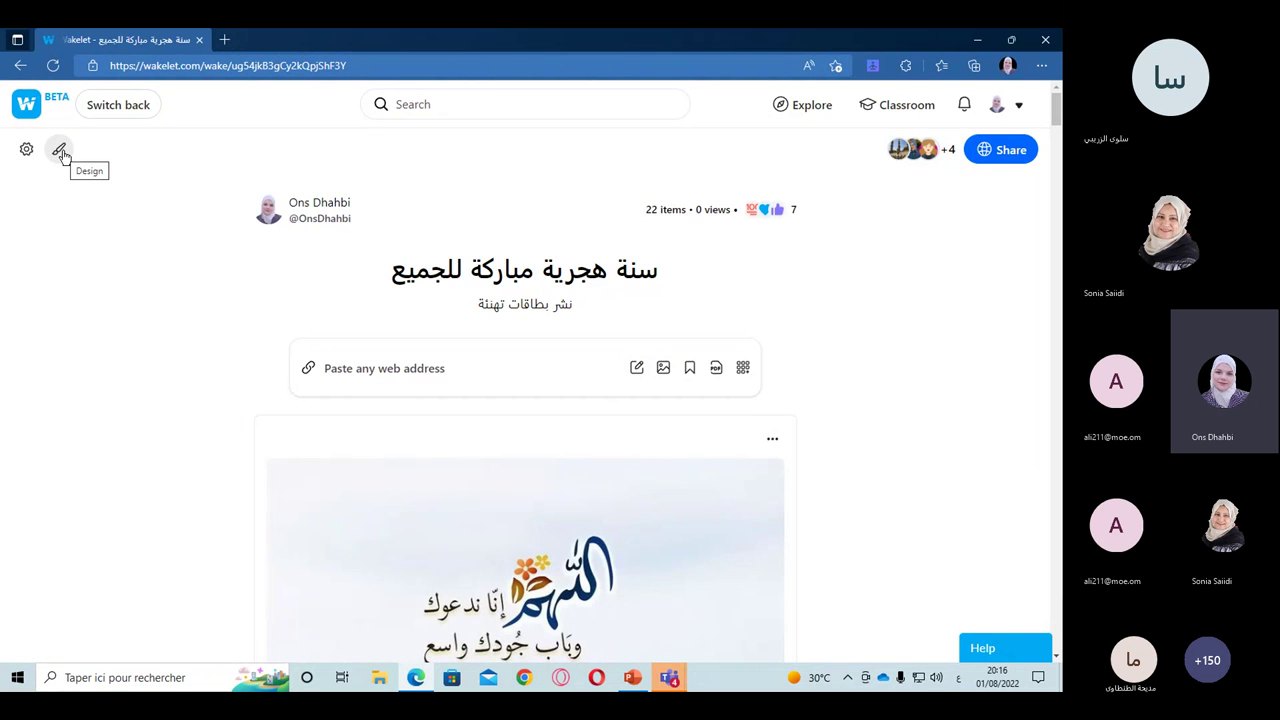
left_click(60, 151)
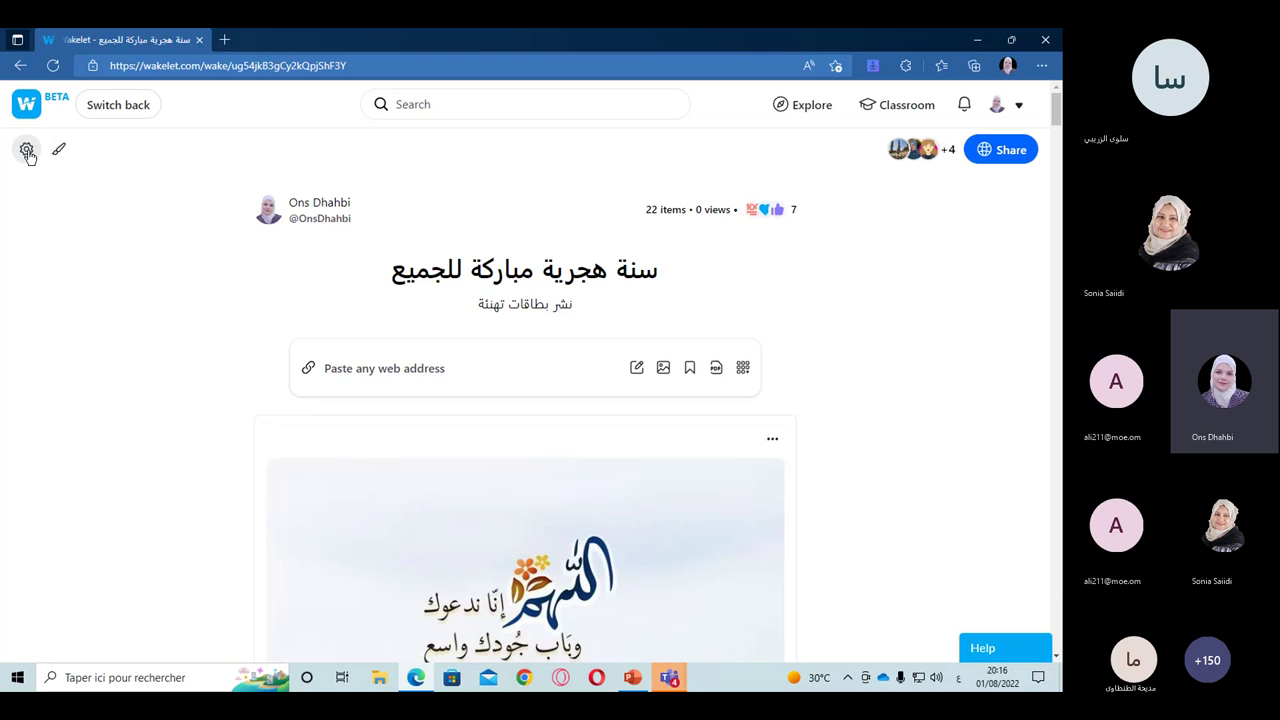
left_click(27, 151)
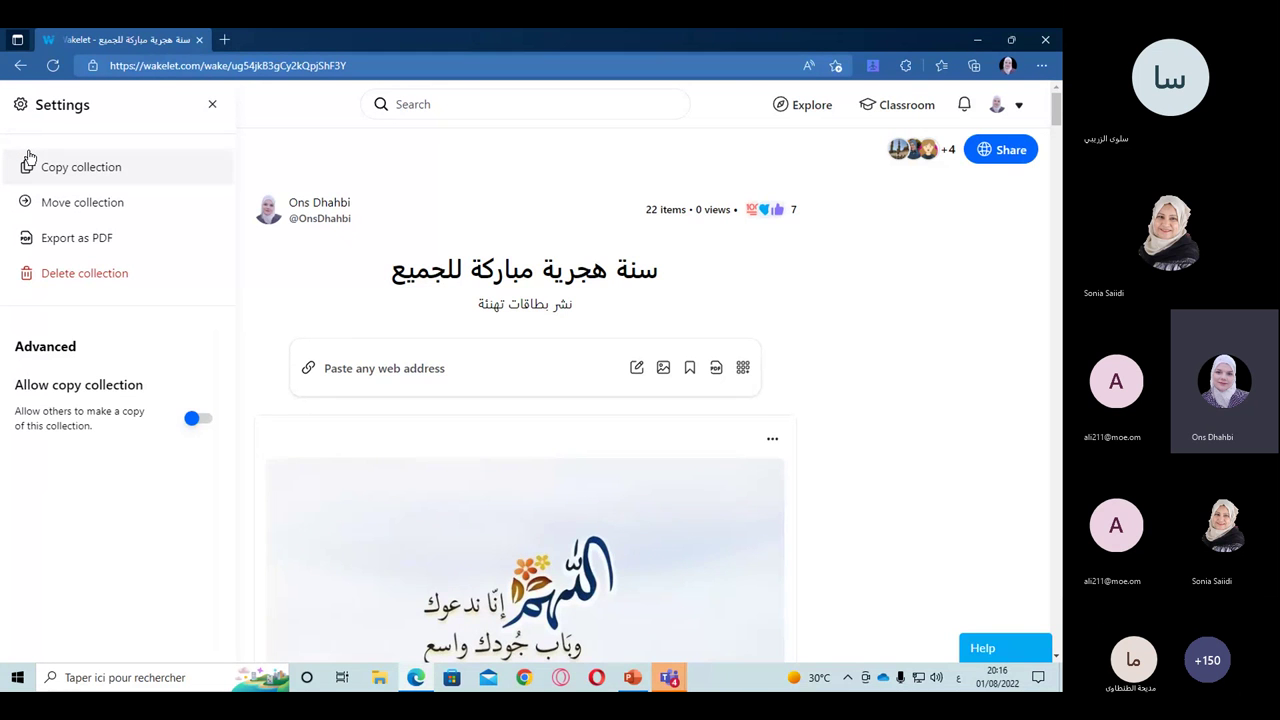
left_click(211, 105)
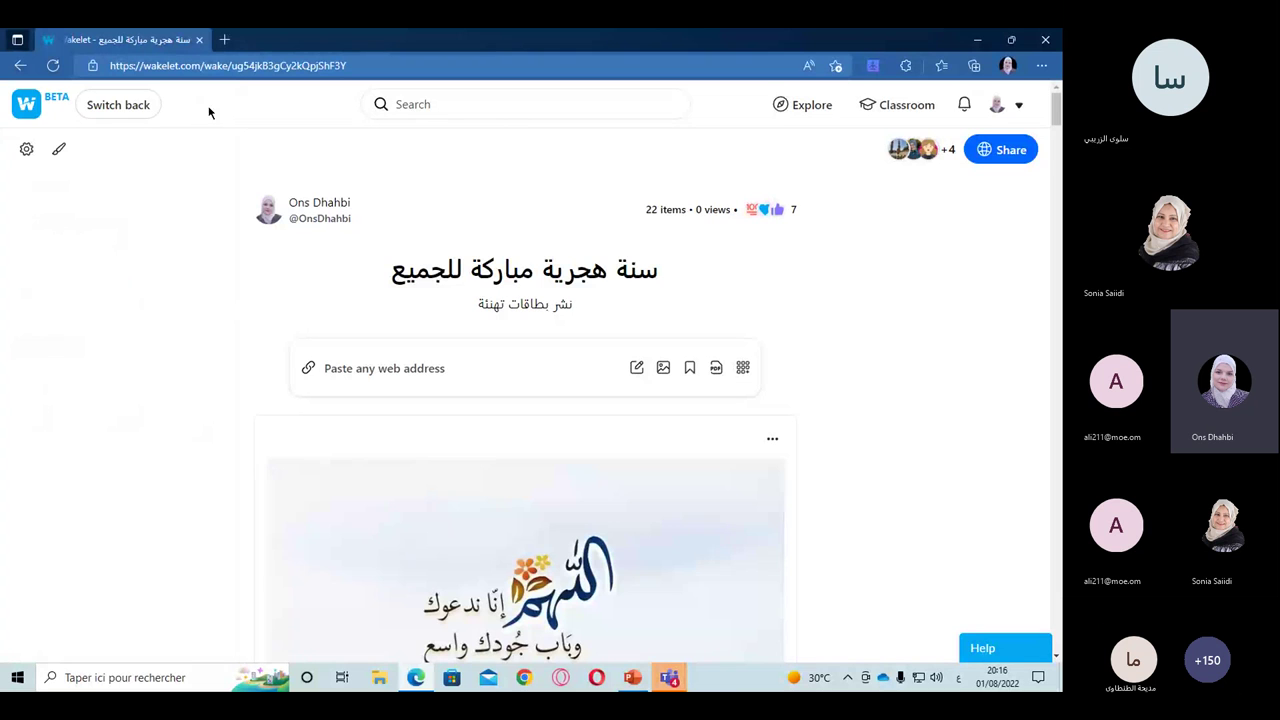
left_click(58, 151)
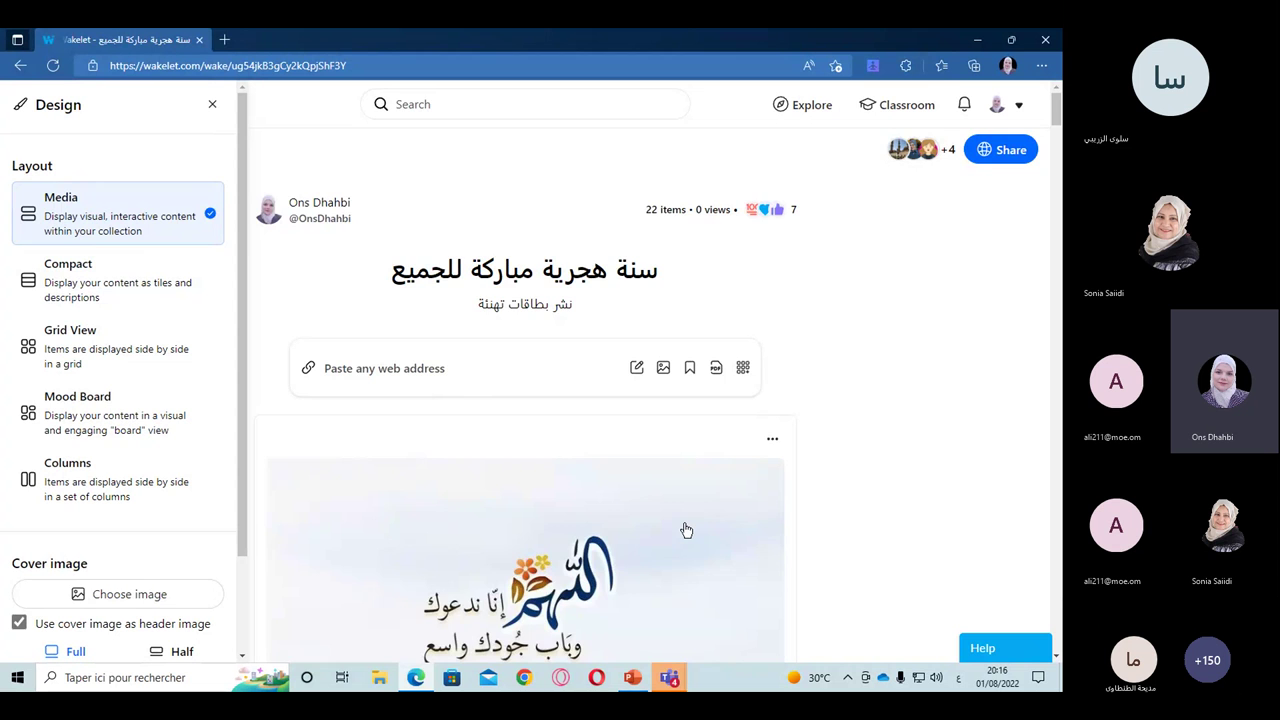
scroll(686, 530, "down", 3)
scroll(686, 530, "down", 12)
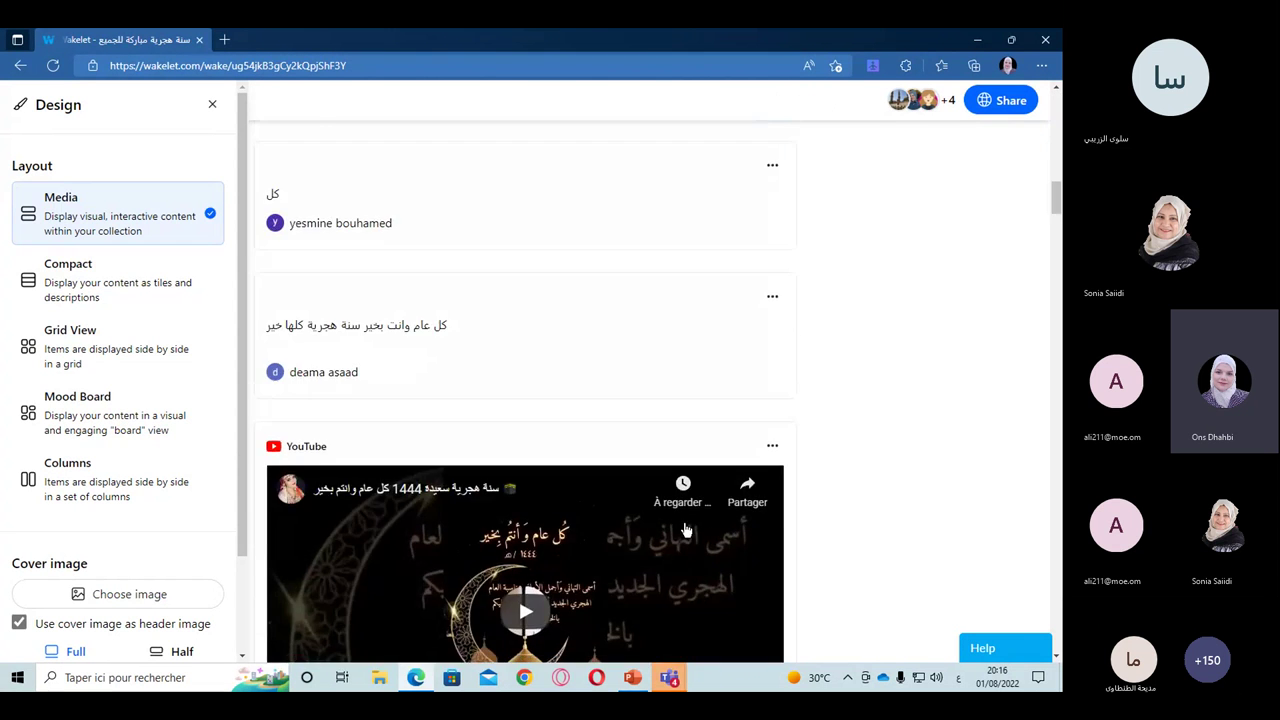
scroll(686, 530, "down", 2)
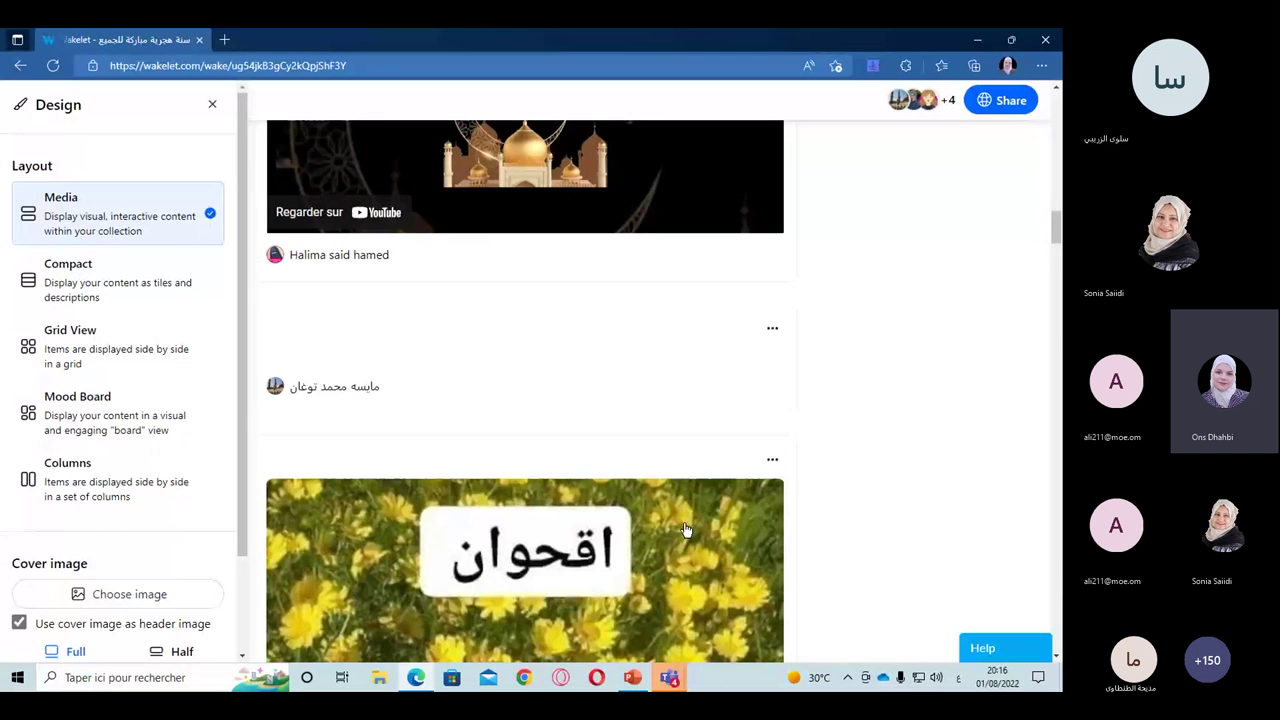
scroll(686, 530, "down", 3)
scroll(686, 530, "down", 3)
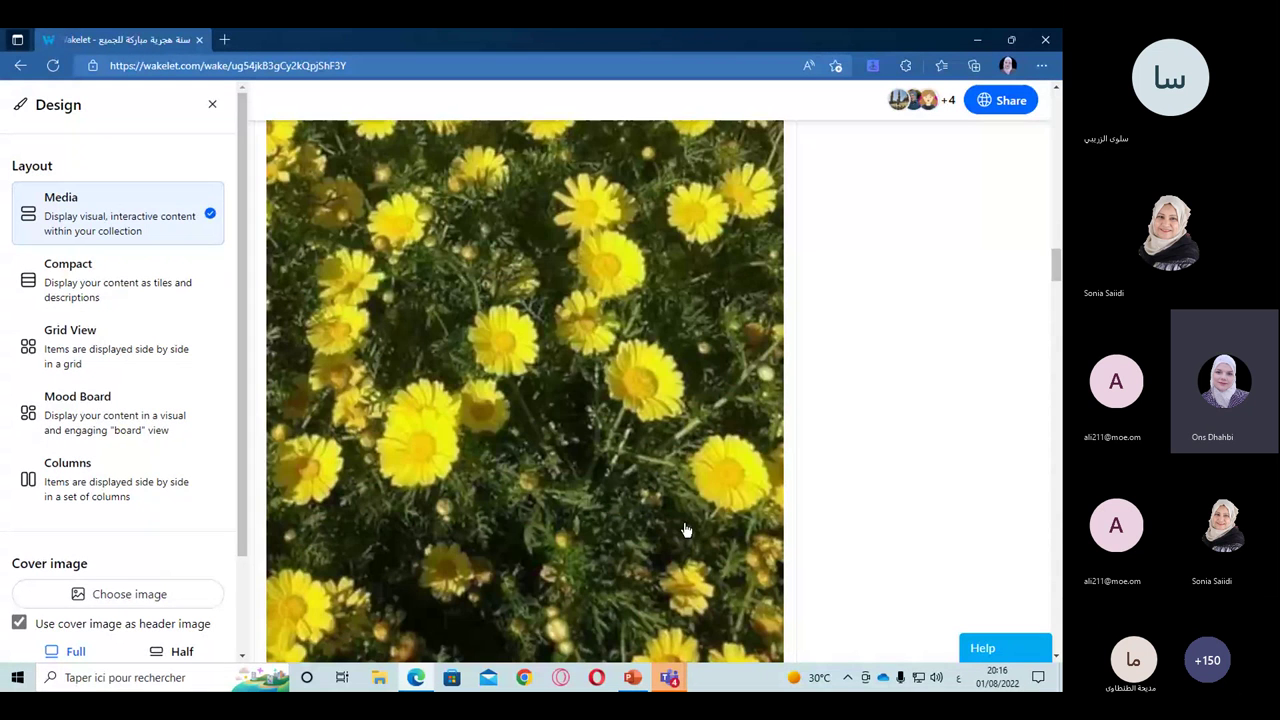
scroll(686, 530, "down", 3)
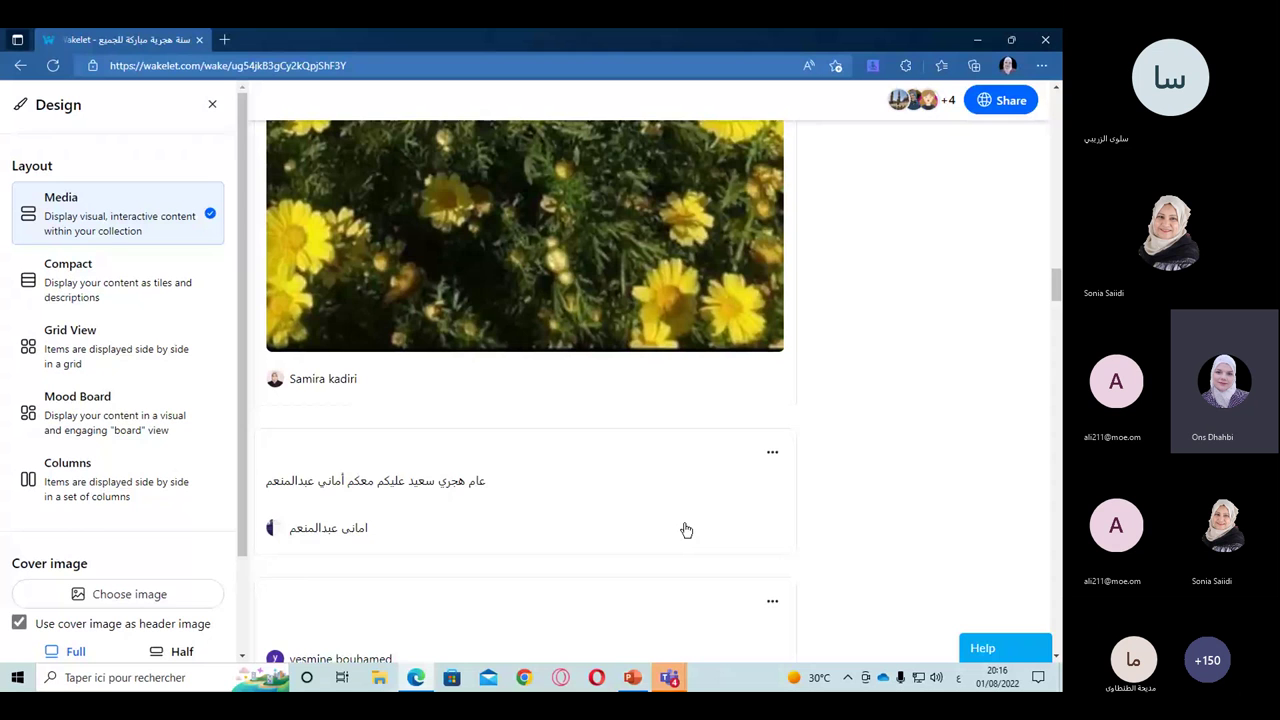
scroll(686, 530, "down", 2)
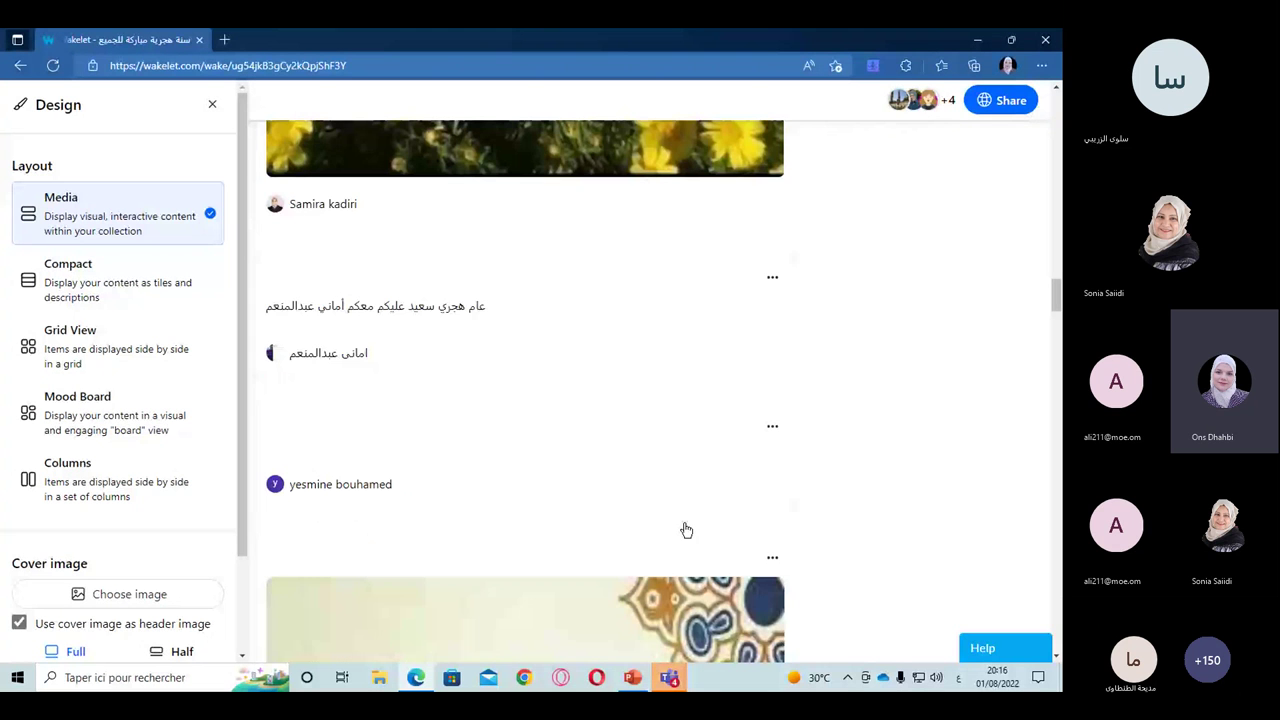
scroll(806, 494, "down", 4)
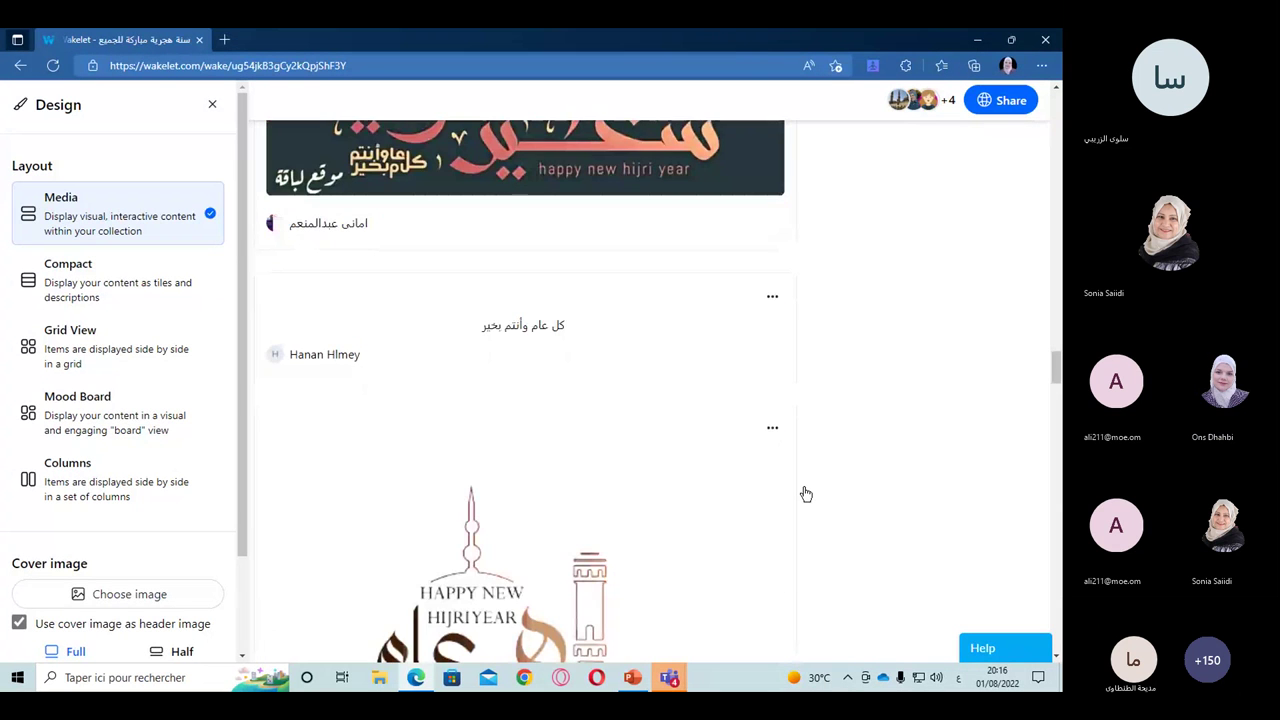
scroll(806, 494, "down", 12)
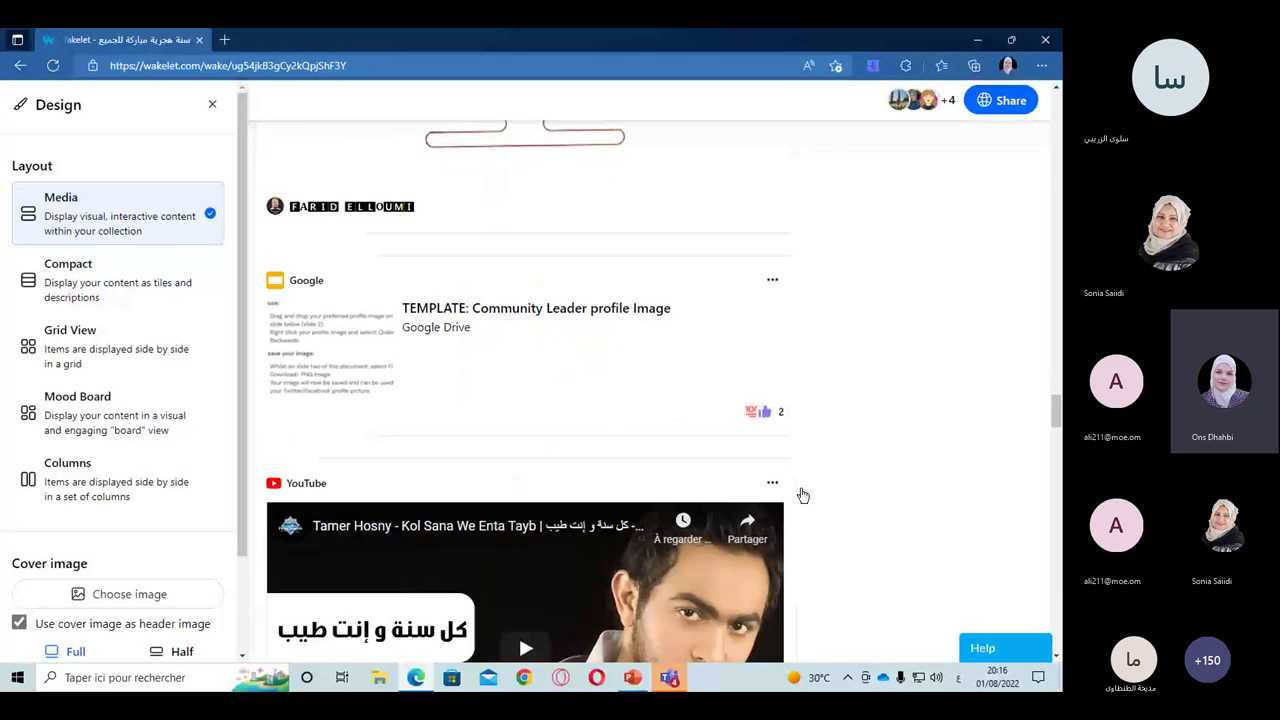
scroll(802, 495, "up", 14)
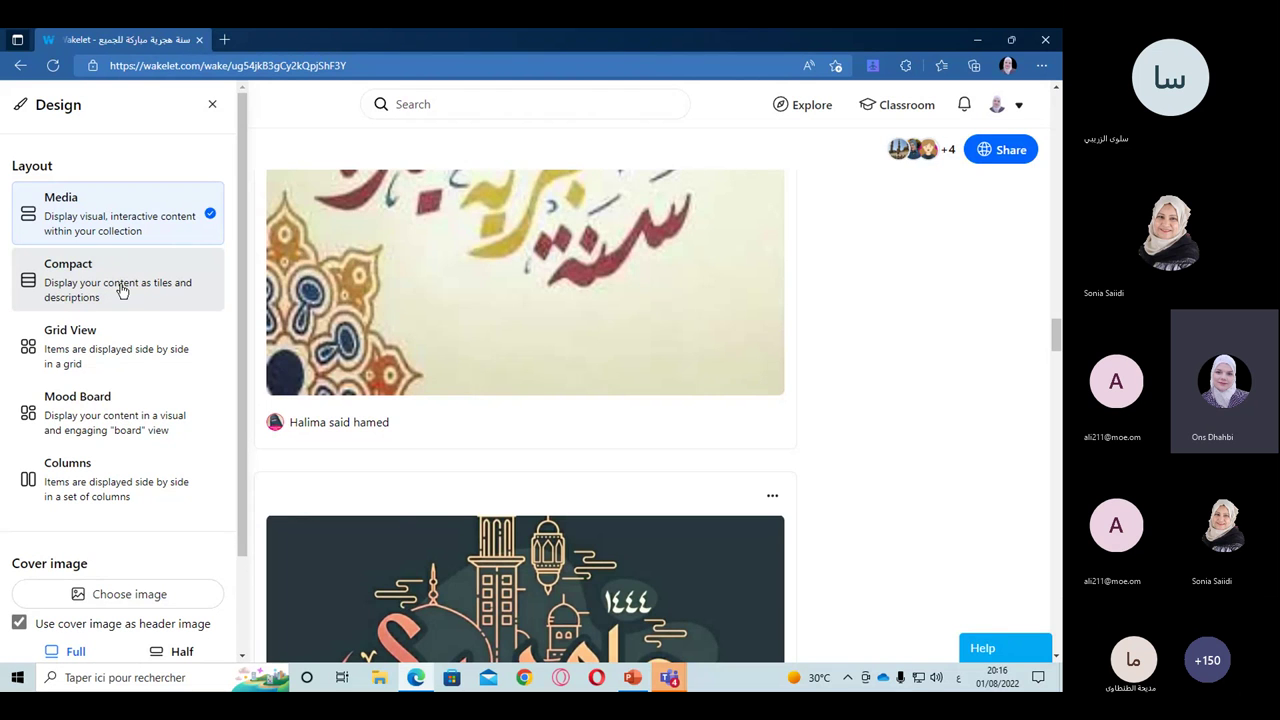
Step: Switch the collection to the Compact layout and look it over
left_click(121, 290)
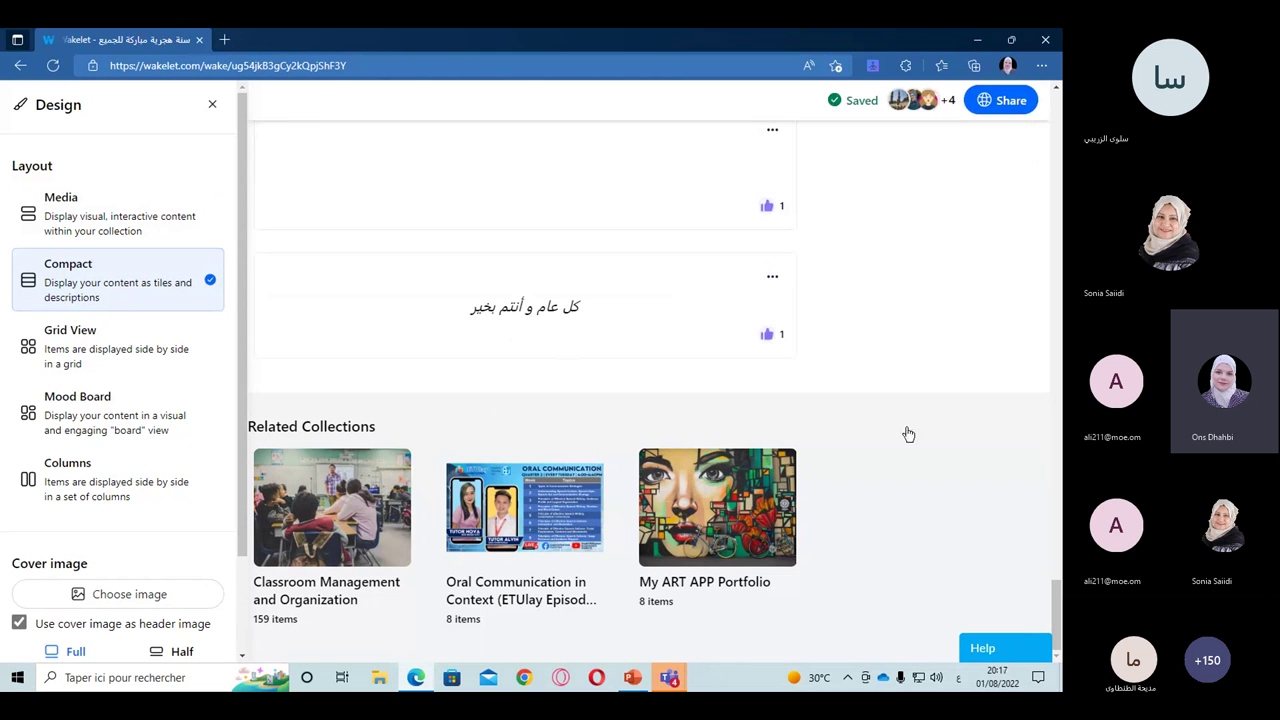
left_click(299, 247)
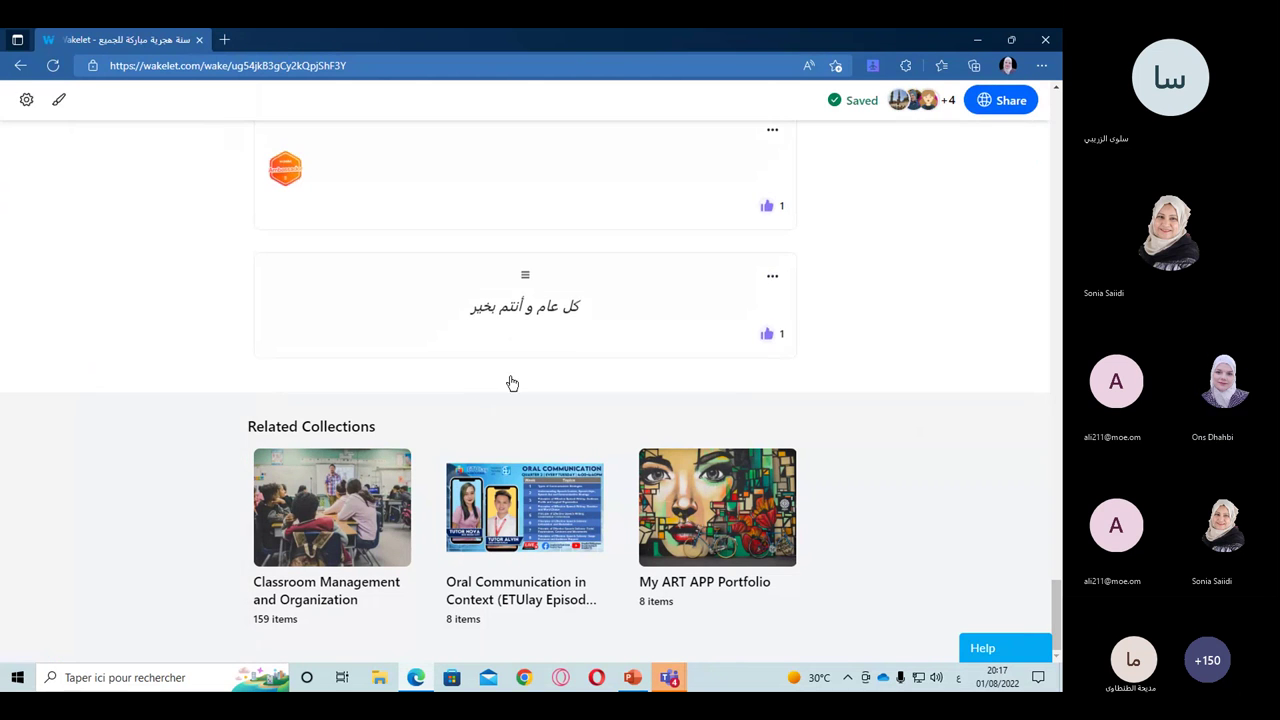
scroll(520, 400, "up", 5)
scroll(522, 404, "up", 10)
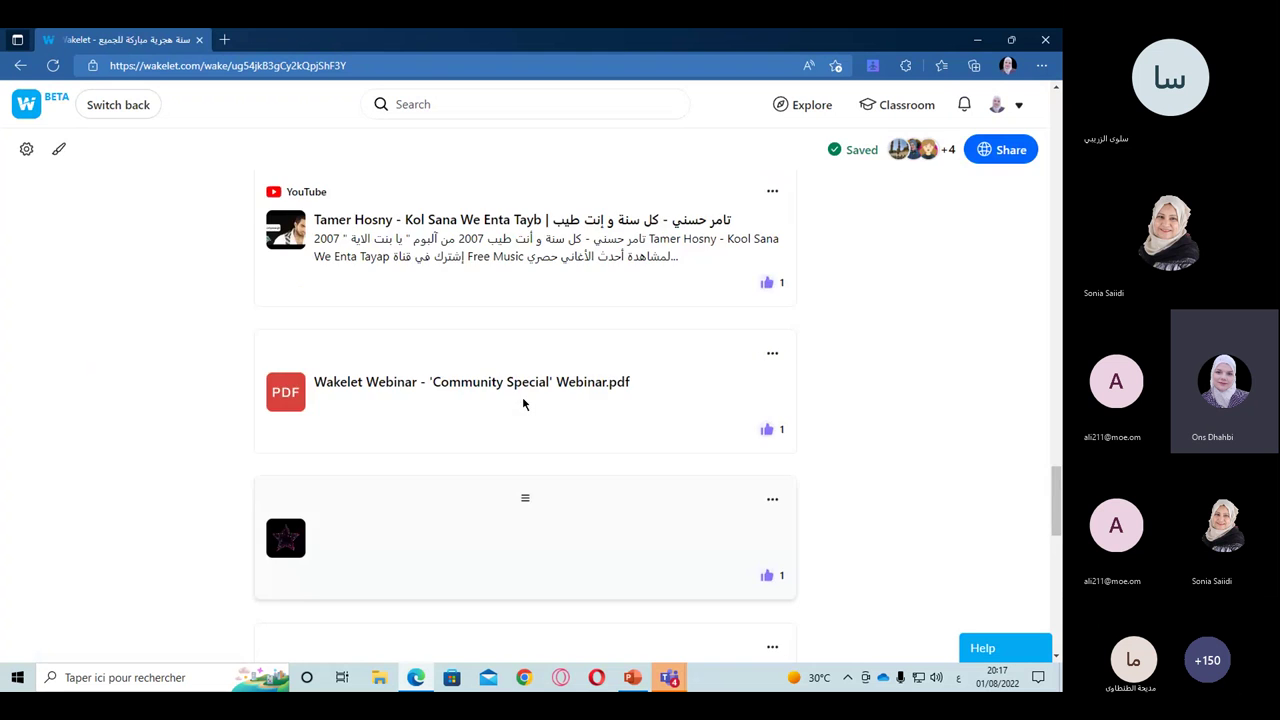
scroll(522, 404, "up", 8)
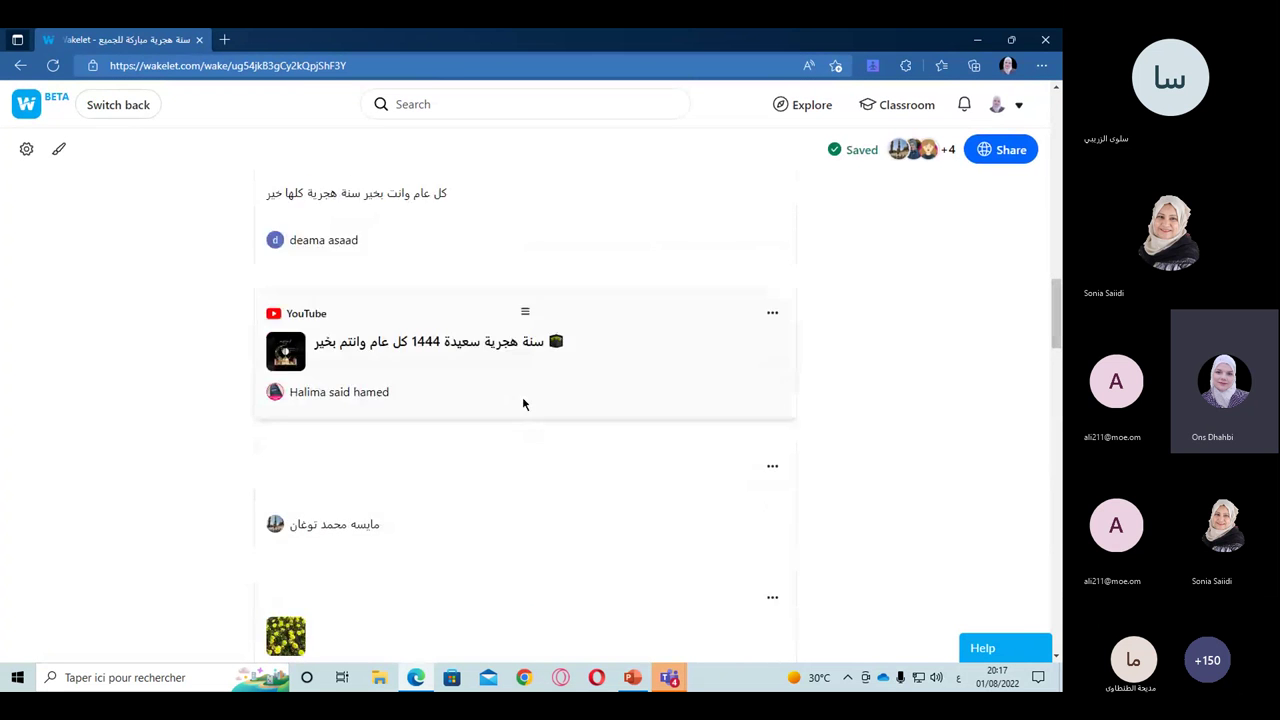
Step: Try the Grid View layout, then settle on Mood Board
left_click(59, 149)
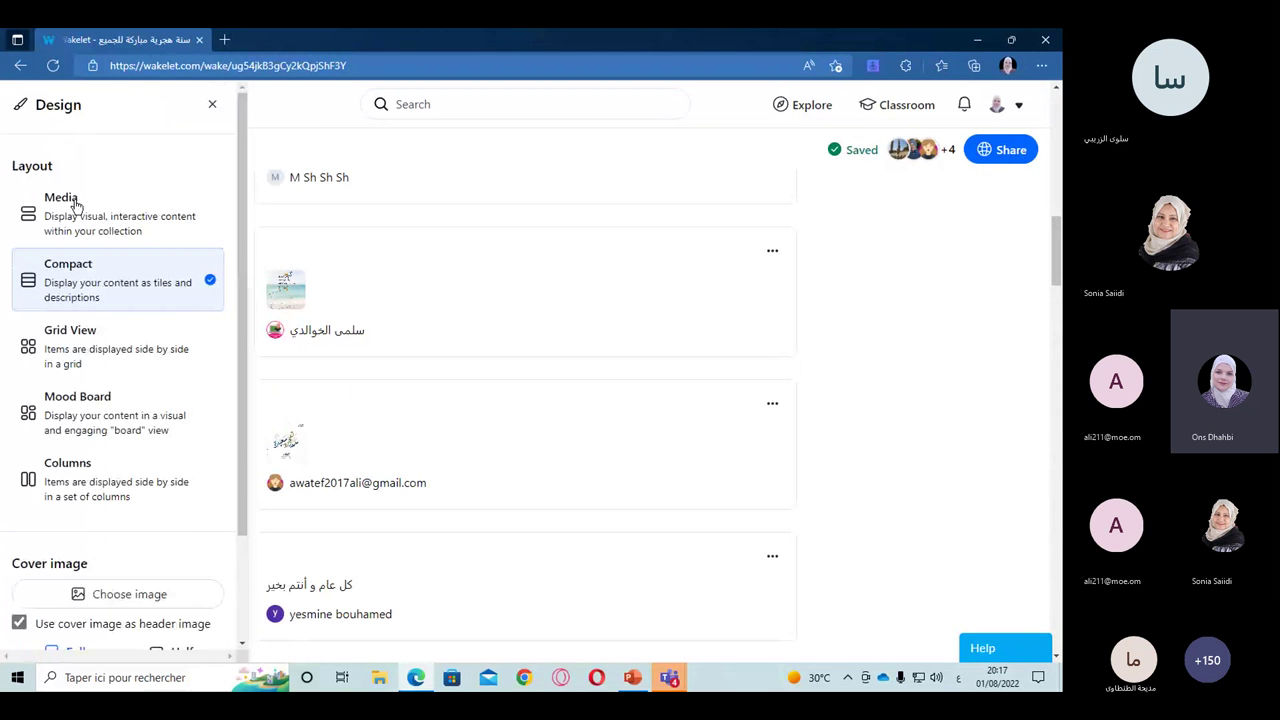
left_click(113, 349)
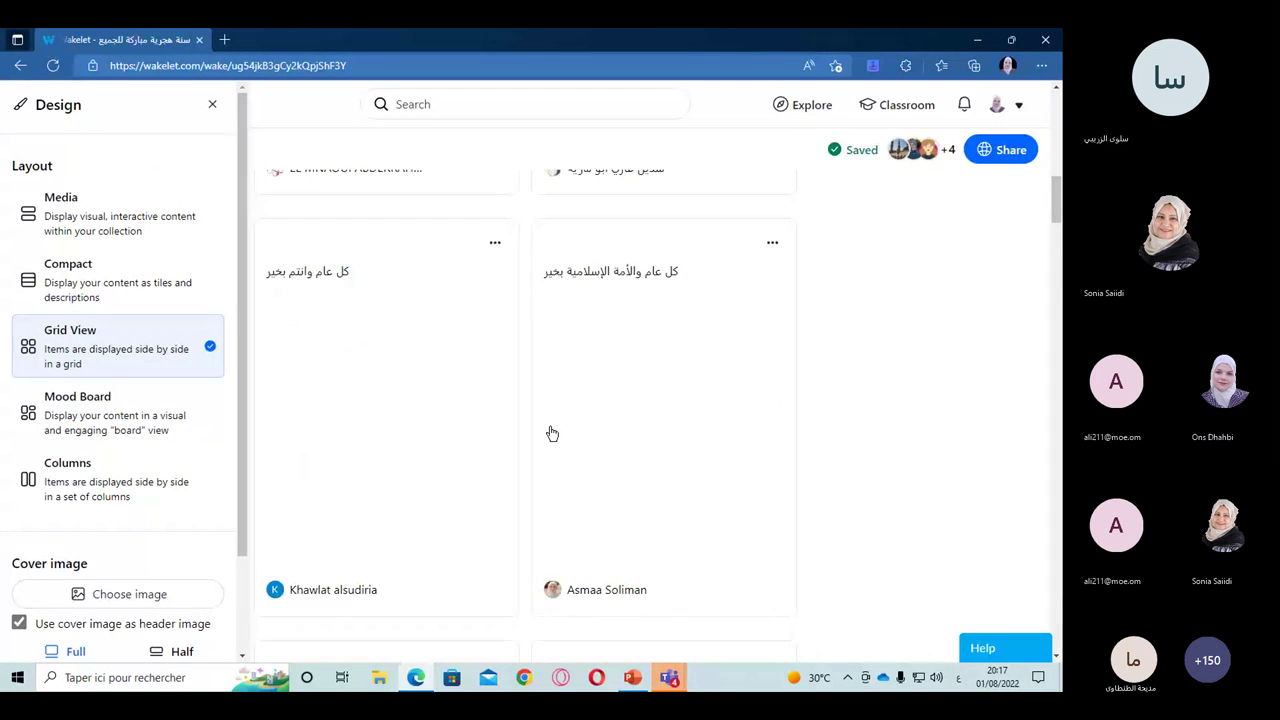
scroll(552, 433, "up", 4)
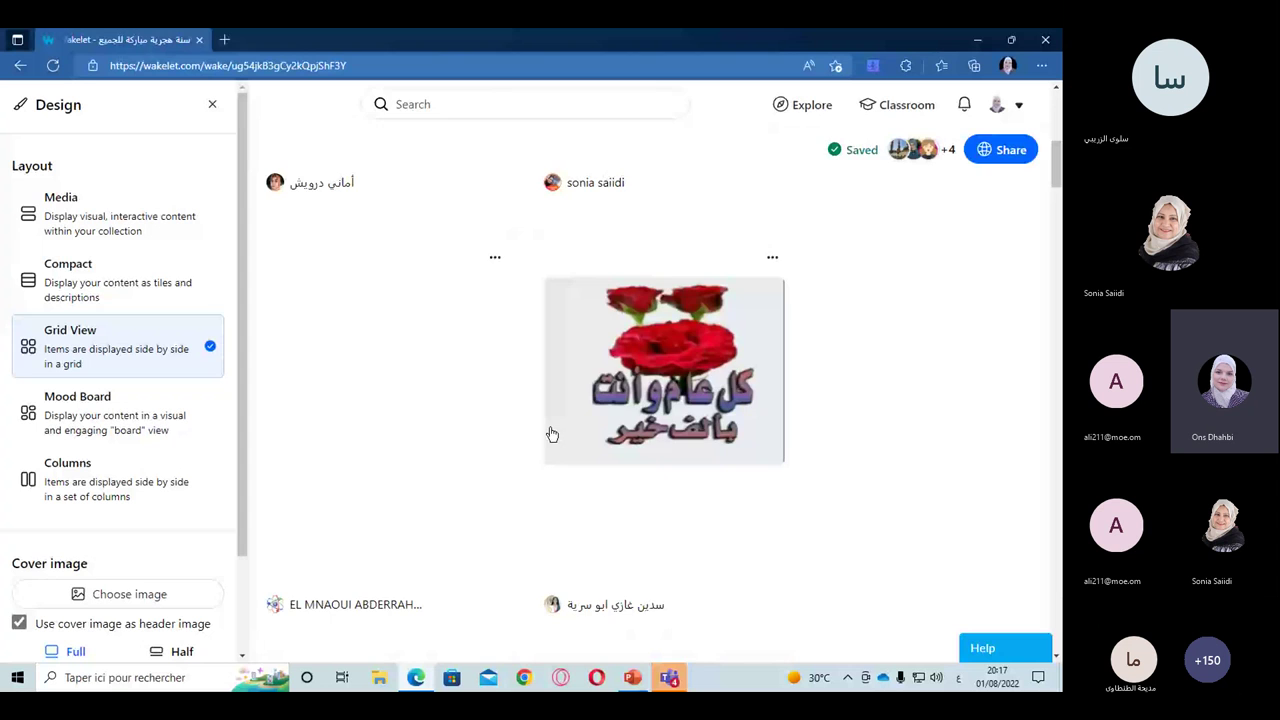
scroll(549, 433, "down", 3)
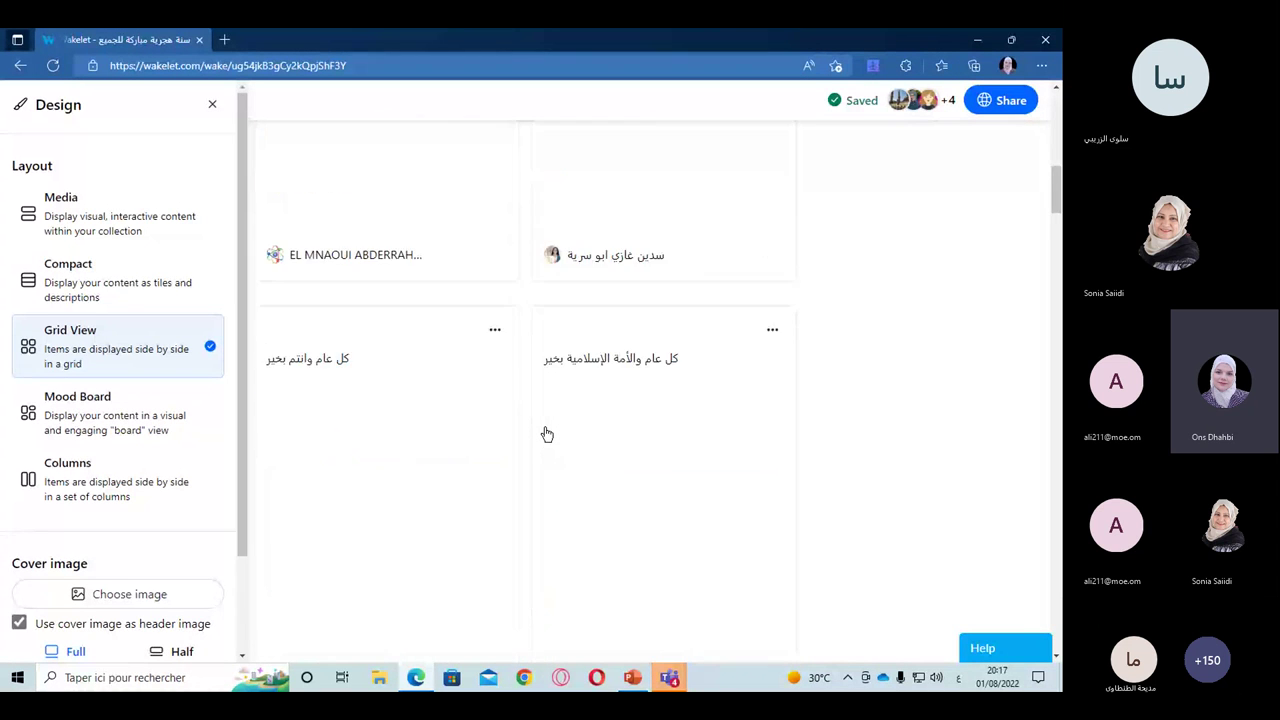
scroll(547, 433, "down", 3)
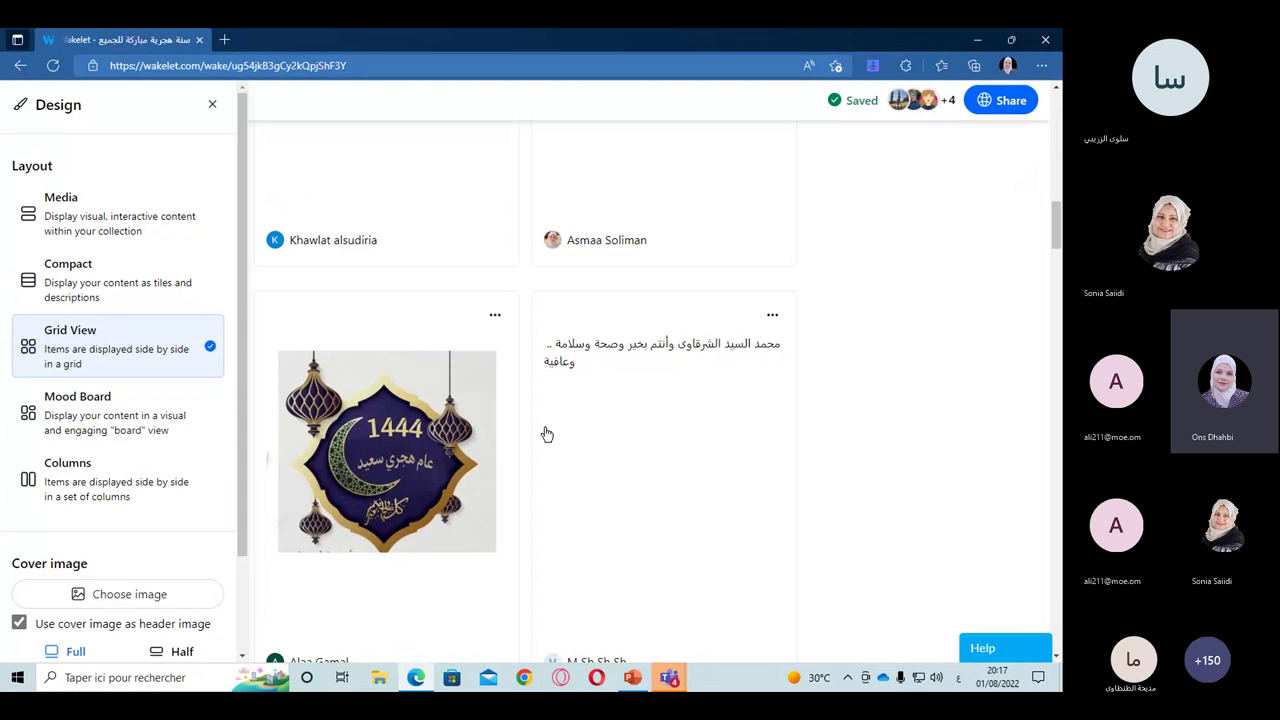
scroll(547, 433, "down", 3)
scroll(547, 433, "down", 5)
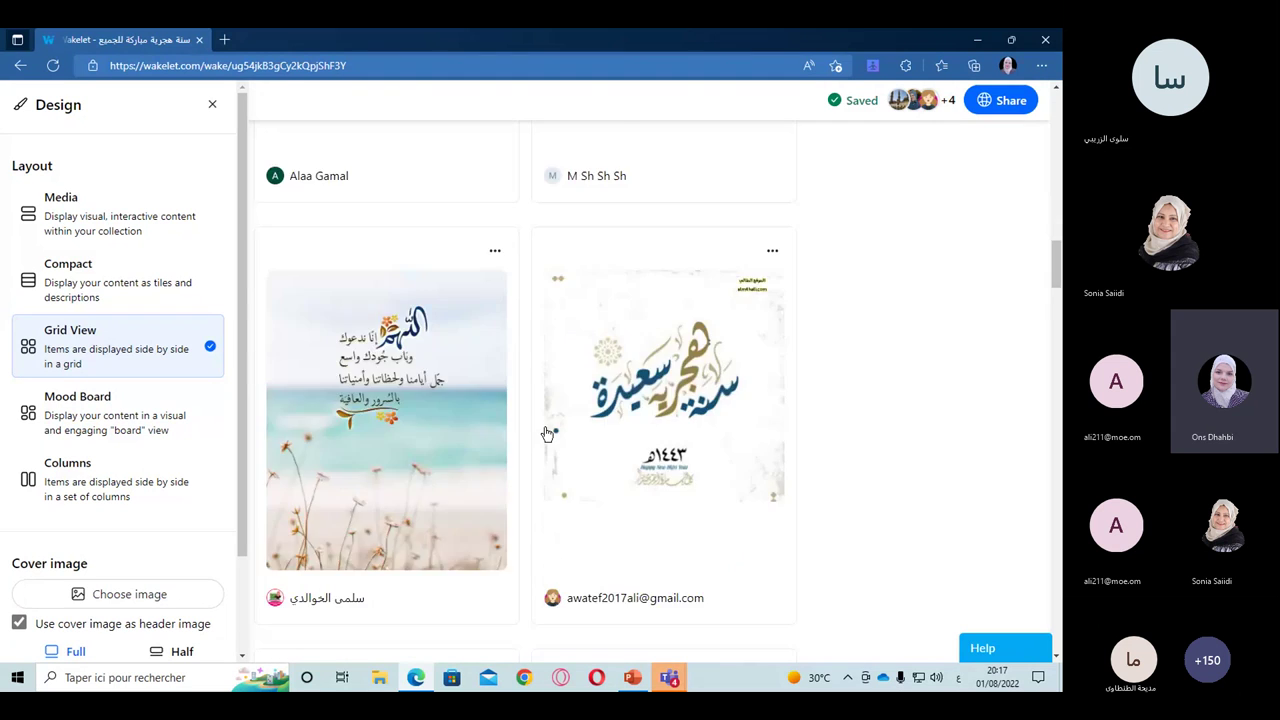
scroll(547, 433, "down", 3)
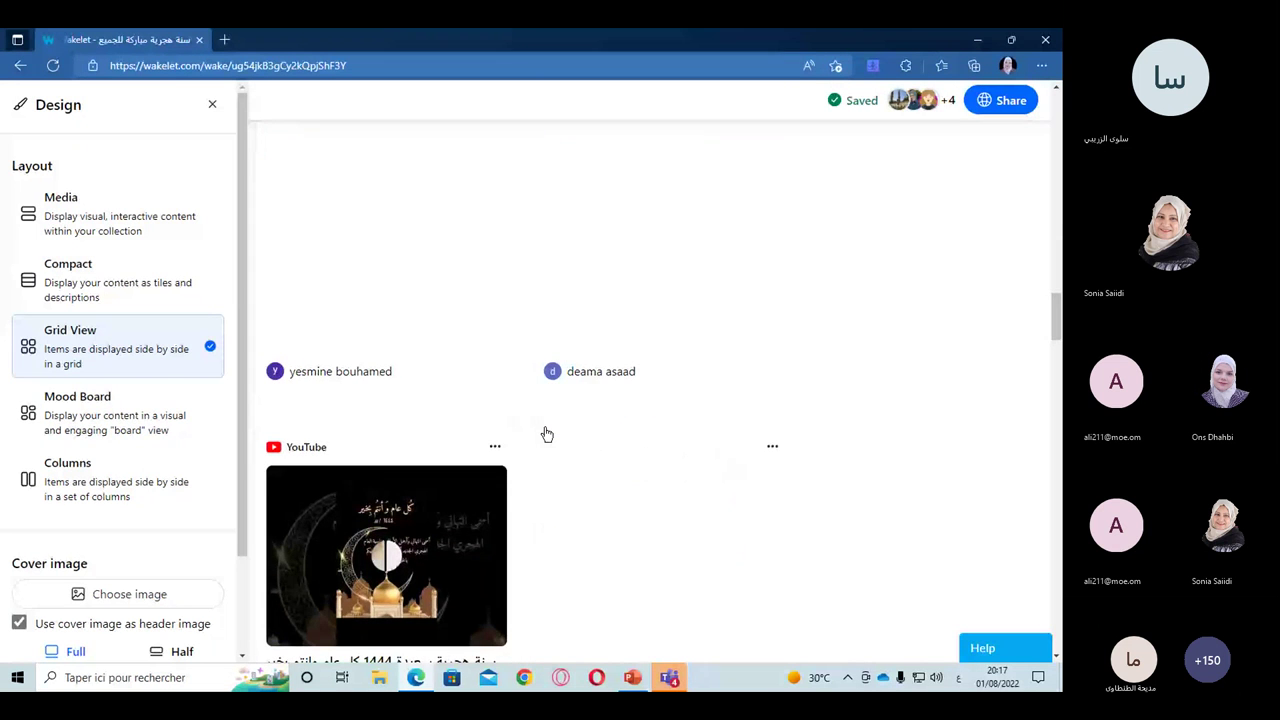
left_click(137, 430)
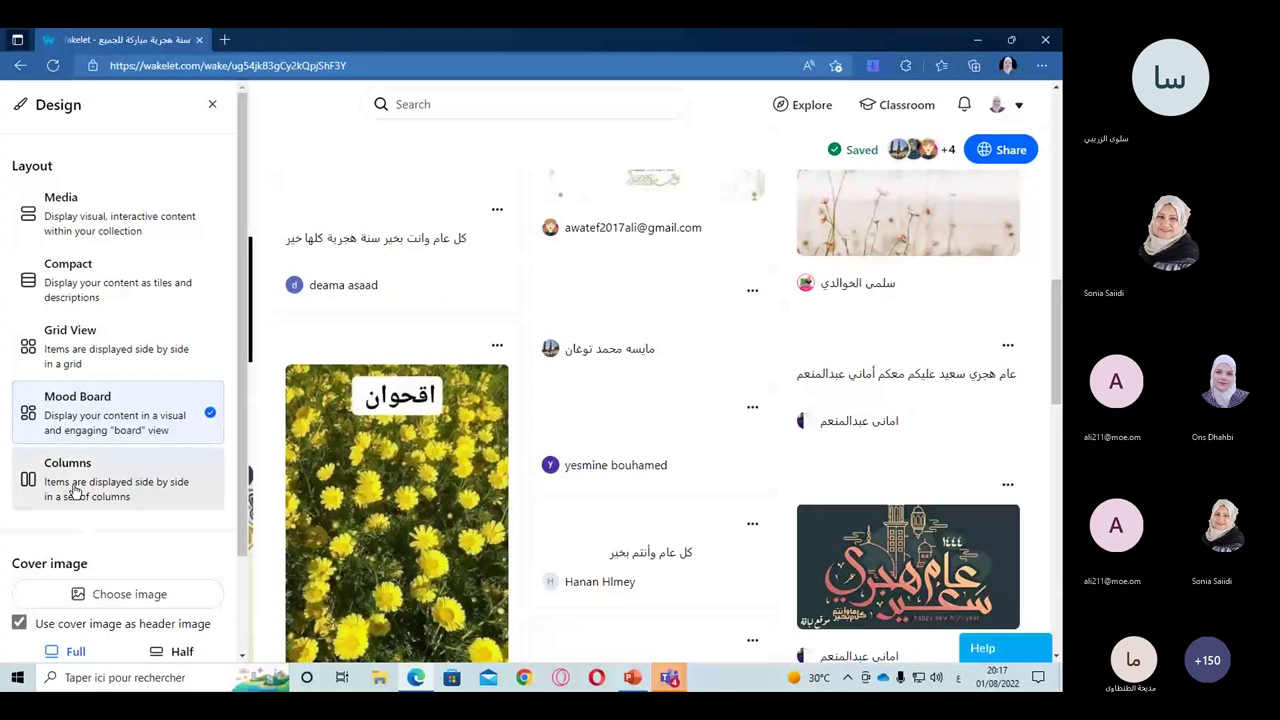
Step: Switch to the Columns layout, review the single Untitled column, and reopen the design settings
left_click(108, 480)
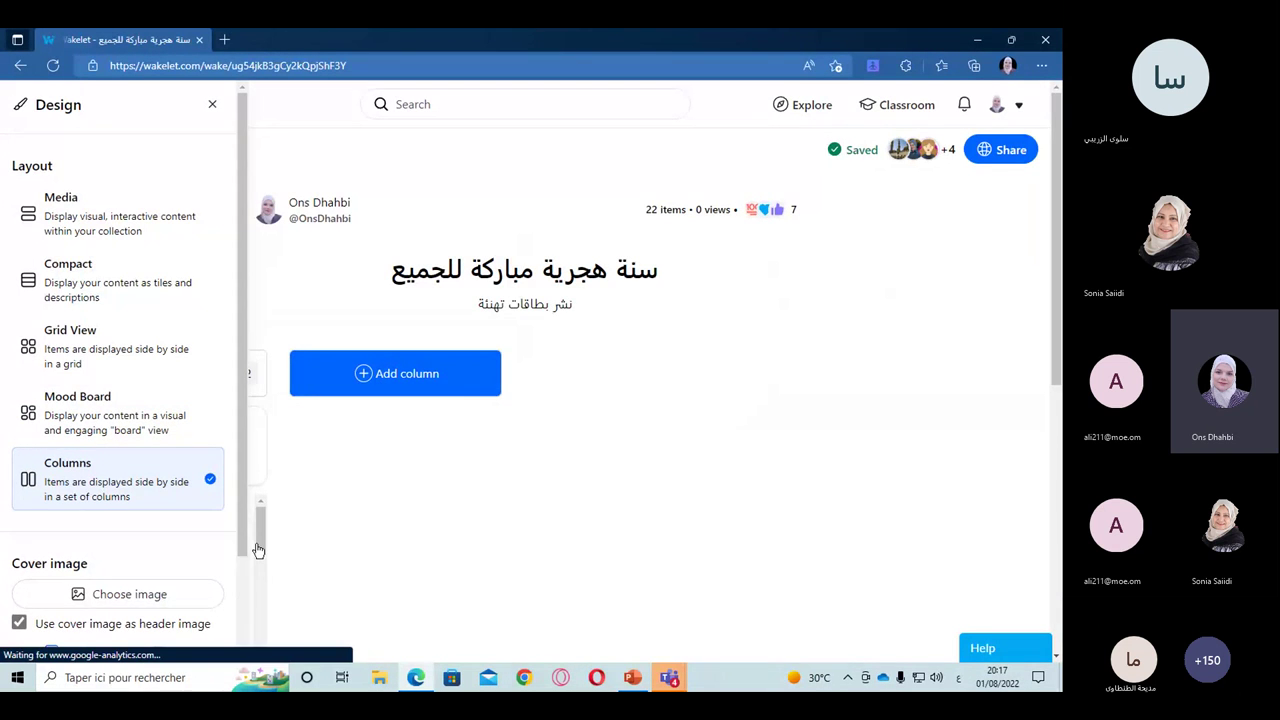
left_click(460, 572)
scroll(126, 462, "down", 3)
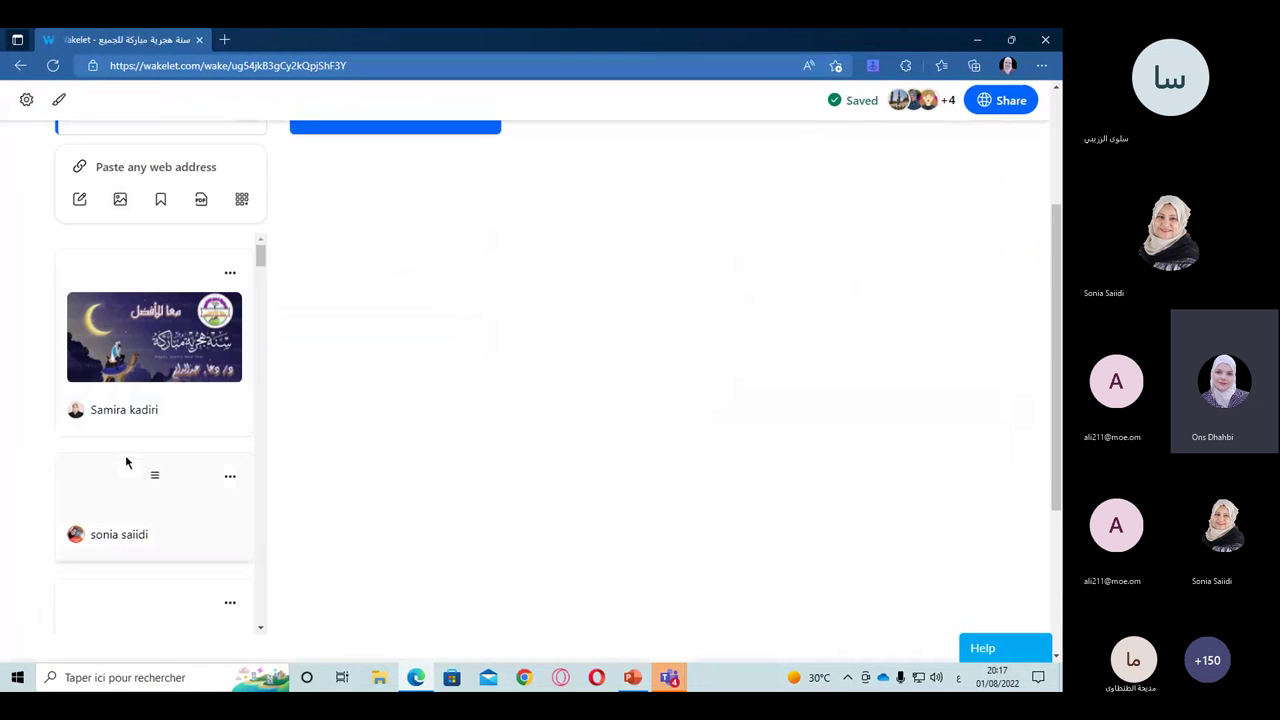
scroll(125, 462, "down", 3)
scroll(114, 431, "up", 5)
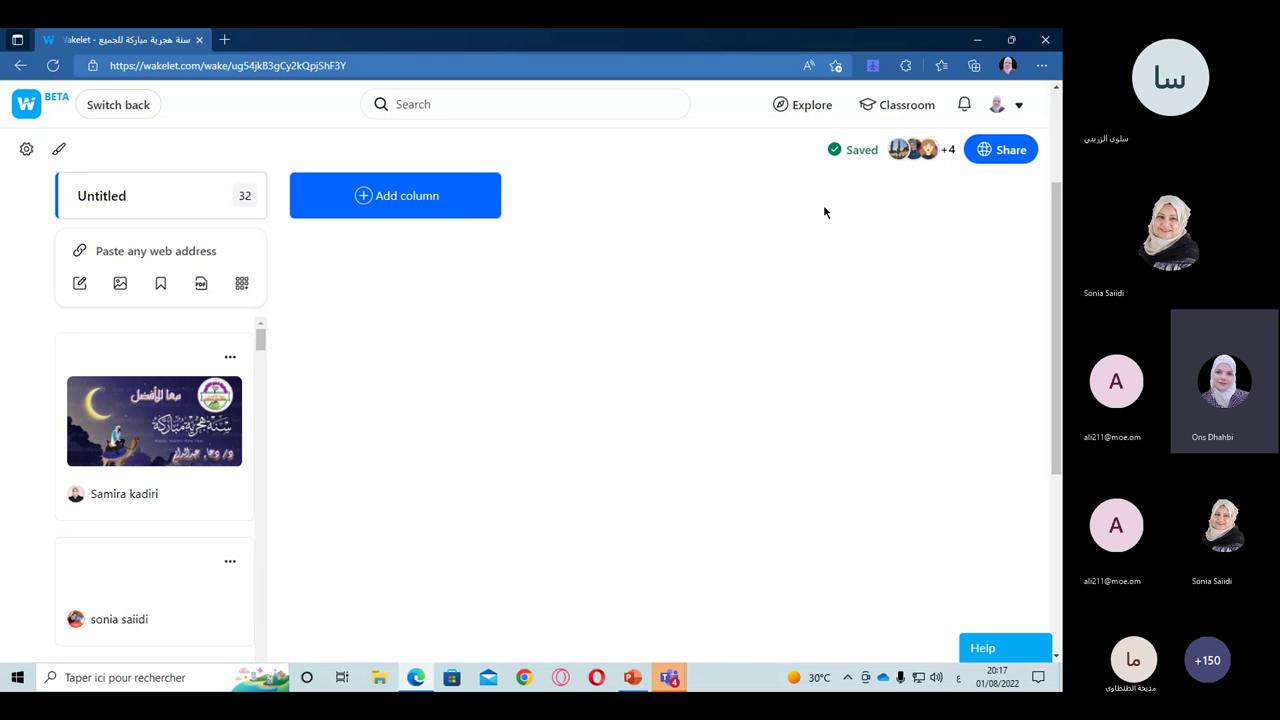
left_click(59, 149)
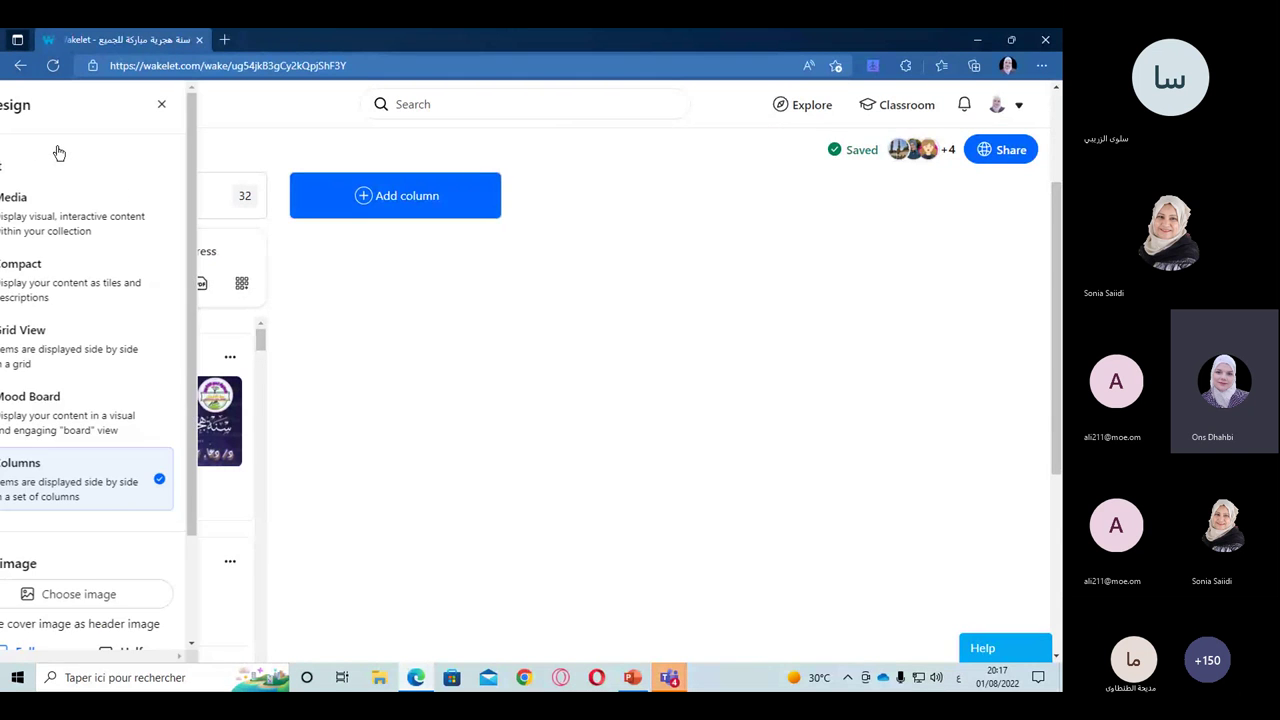
Step: Switch the collection back to Mood Board and review the full board
left_click(105, 425)
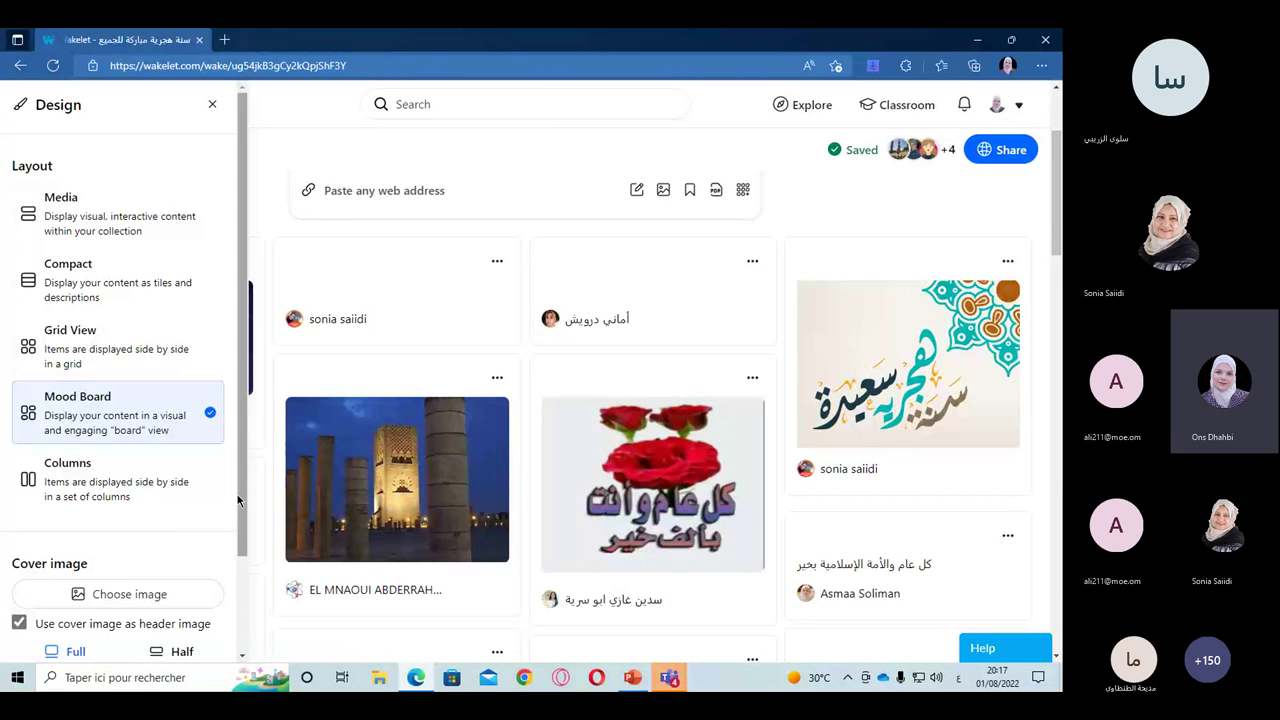
left_click(212, 105)
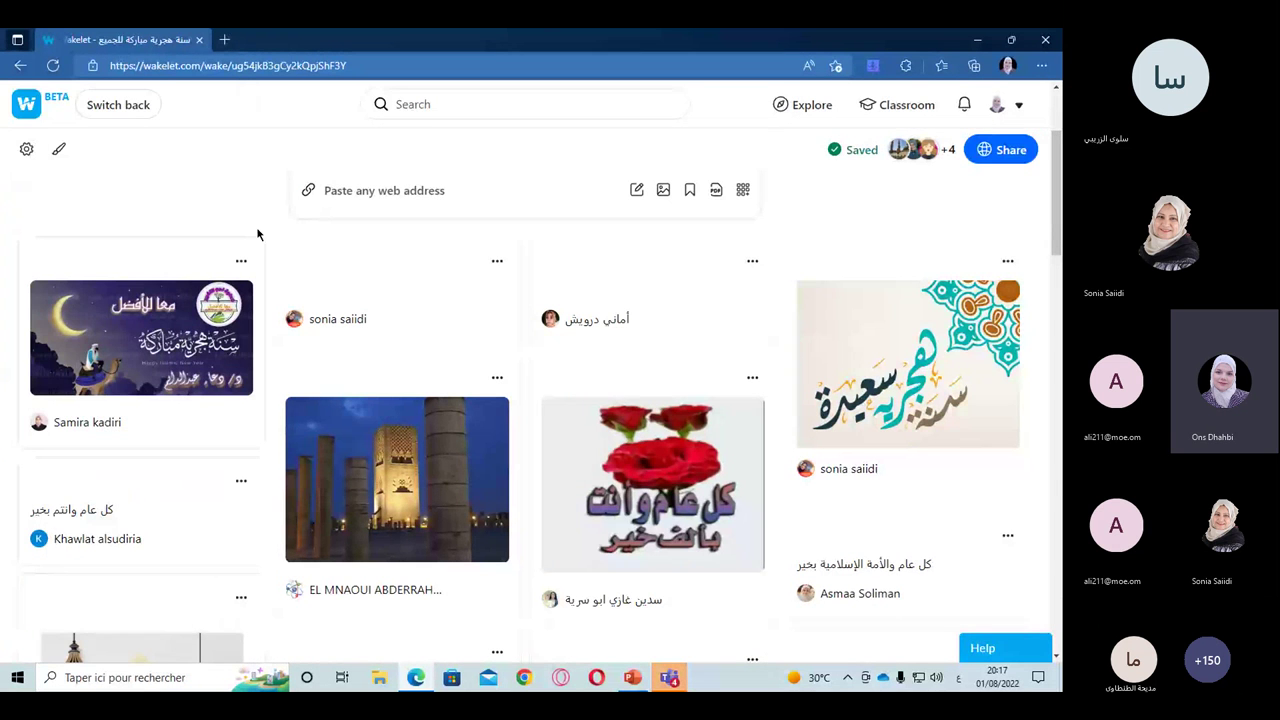
scroll(610, 443, "down", 5)
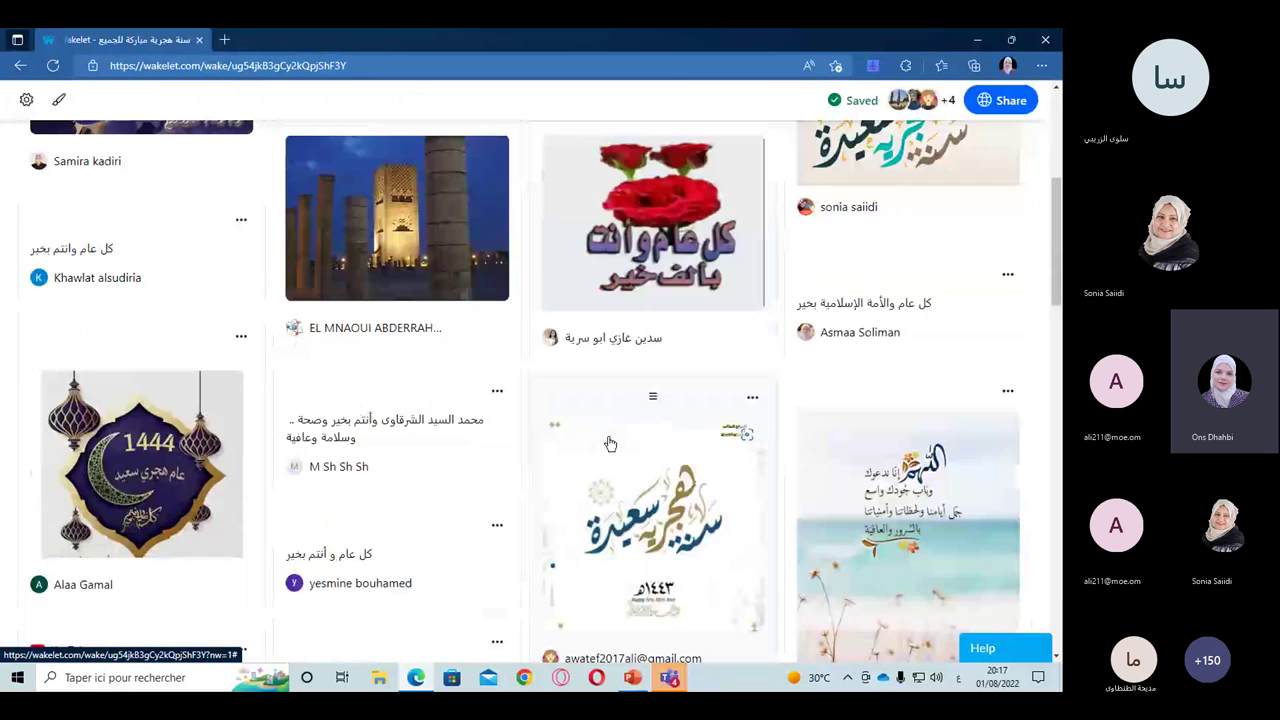
scroll(610, 443, "down", 5)
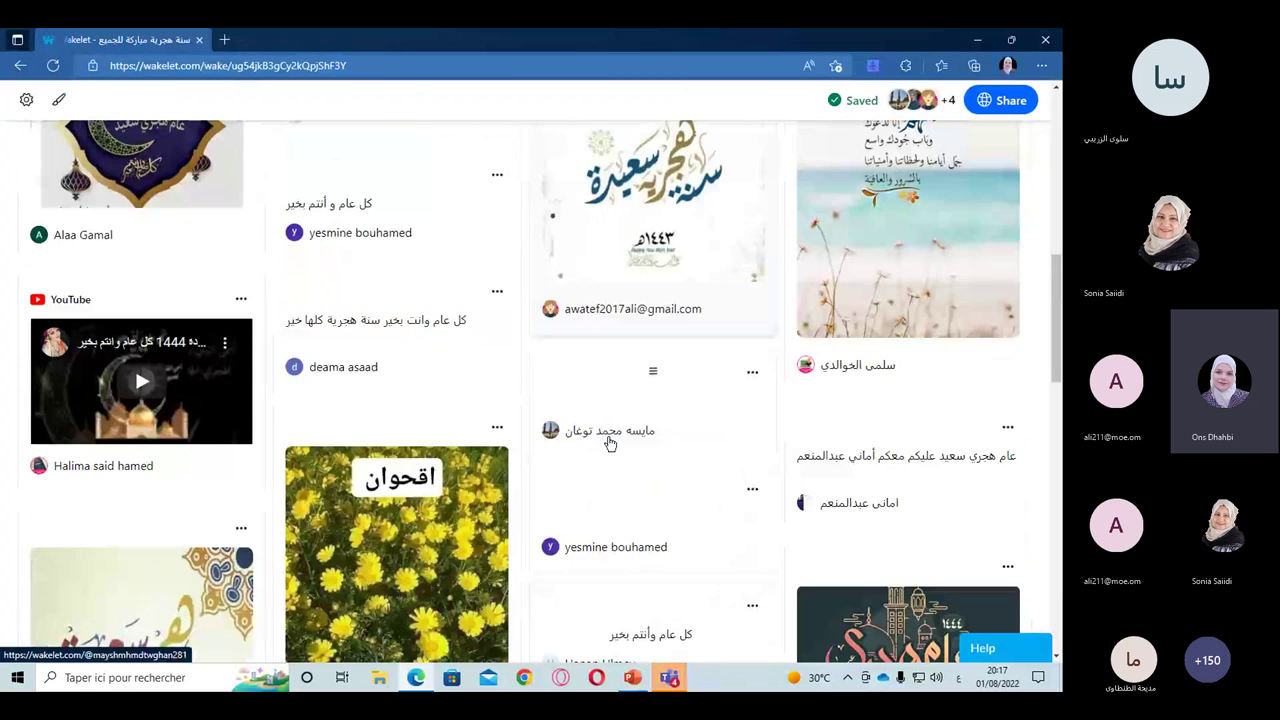
scroll(610, 443, "down", 10)
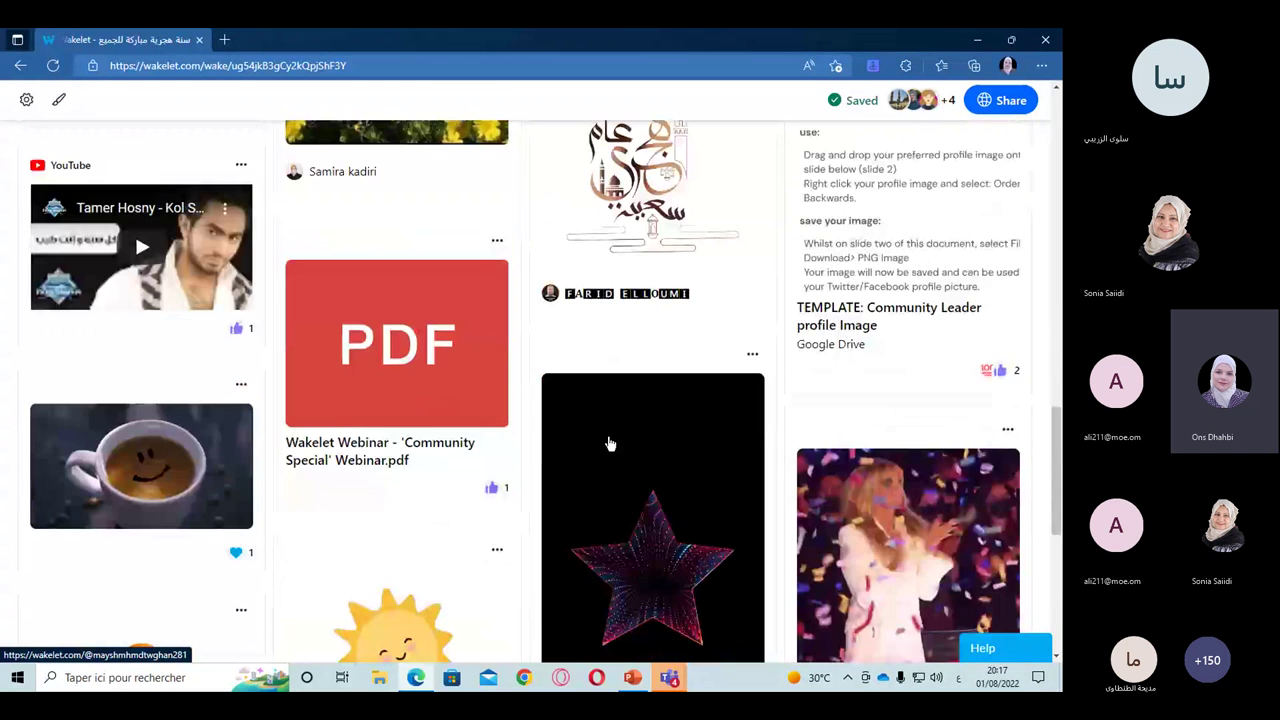
scroll(610, 443, "up", 8)
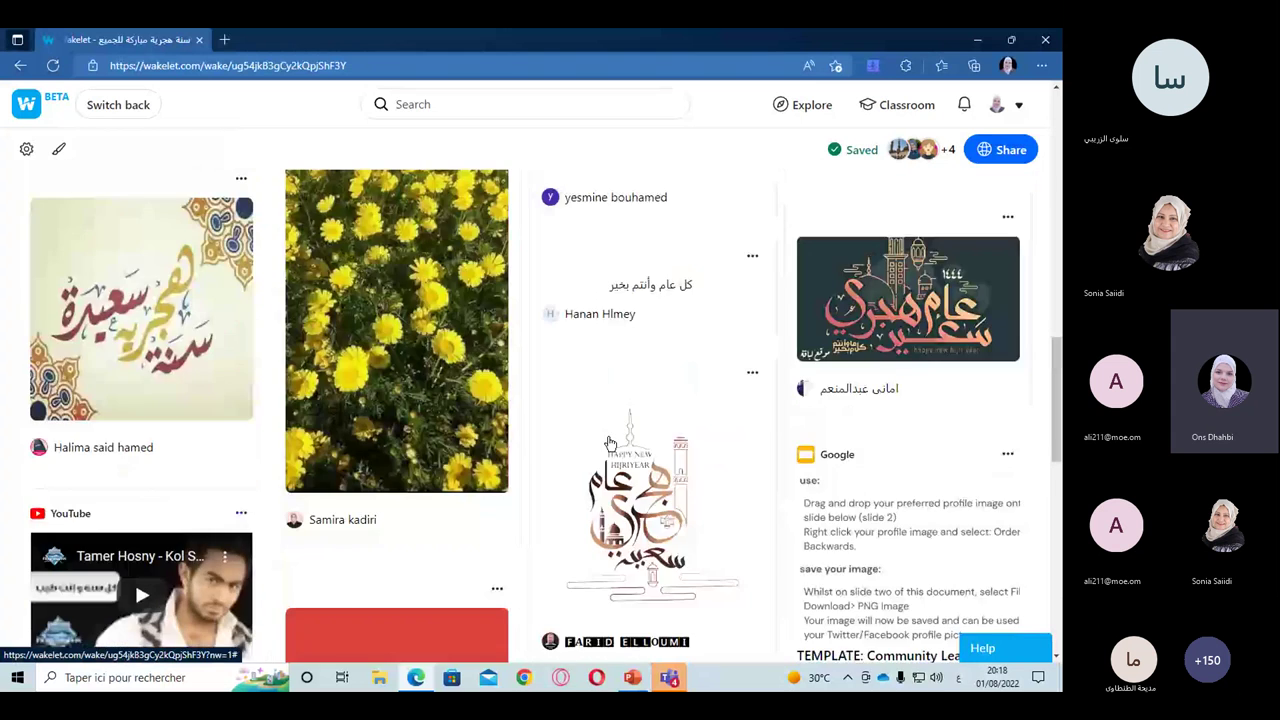
scroll(603, 443, "up", 3)
Step: Scroll through the 22-item board again and reopen the design settings
scroll(603, 443, "down", 1, "ctrl")
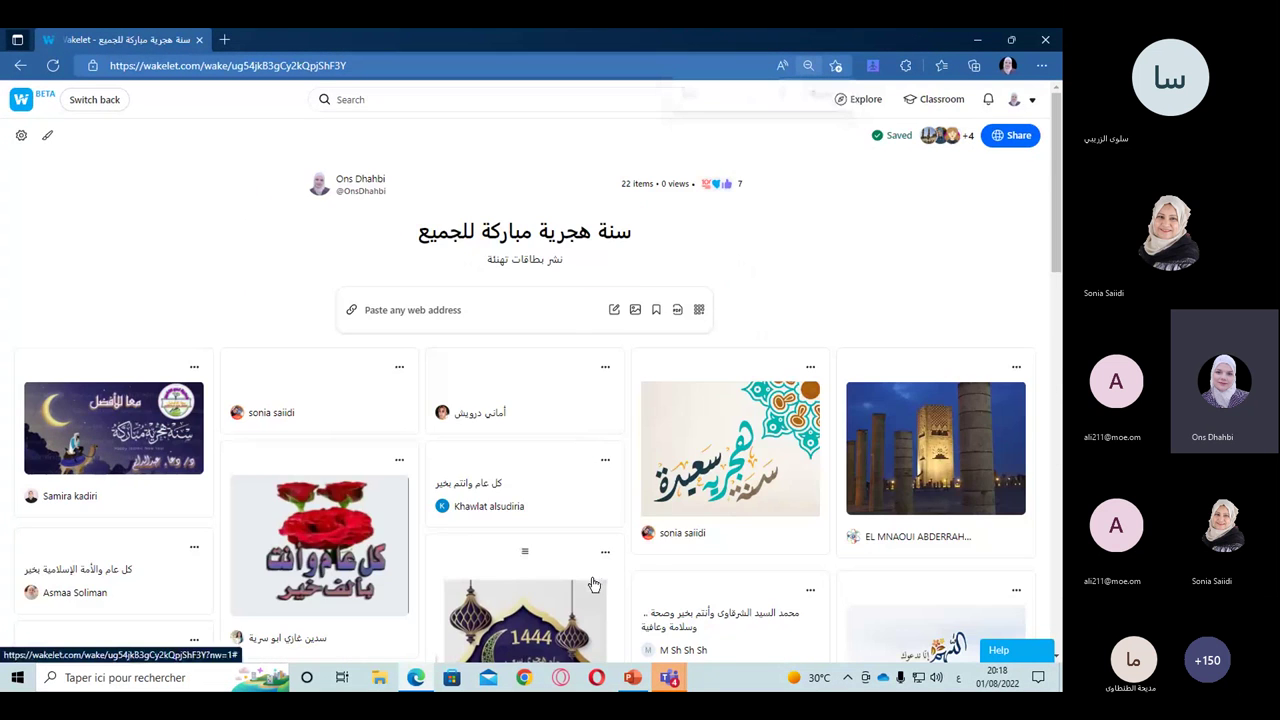
scroll(588, 443, "down", 10)
scroll(591, 577, "down", 4)
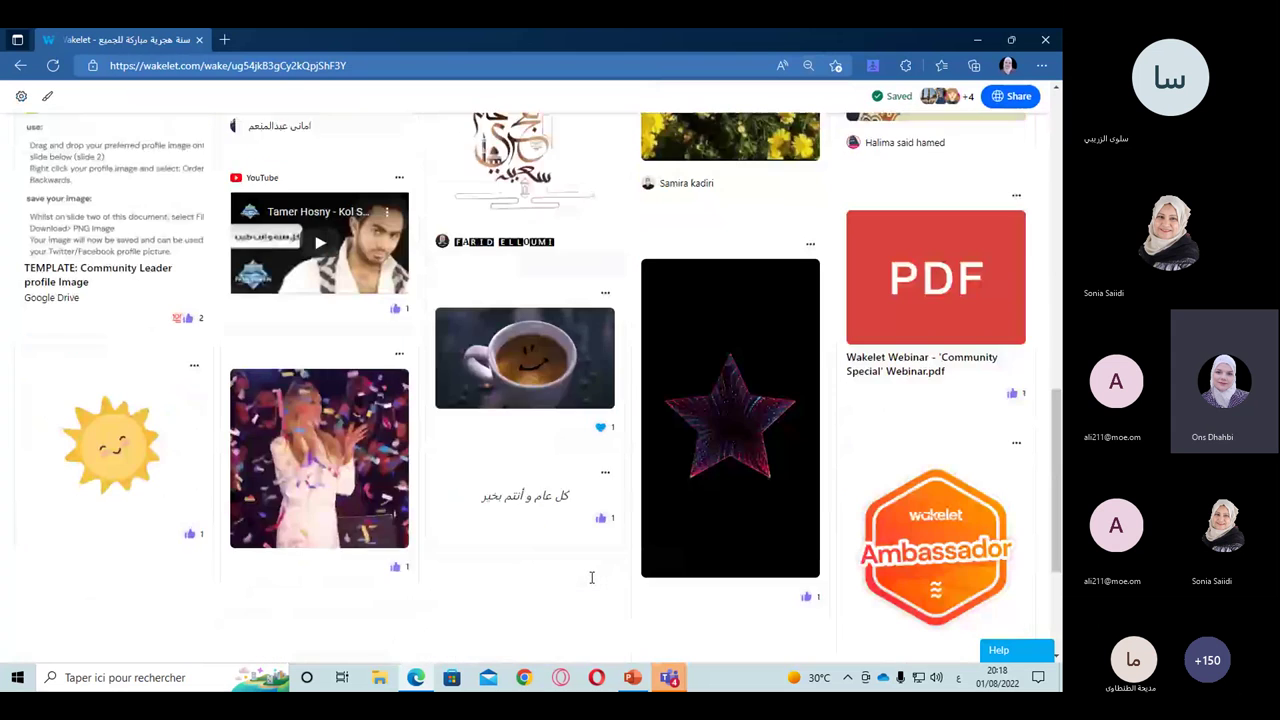
scroll(591, 577, "down", 2)
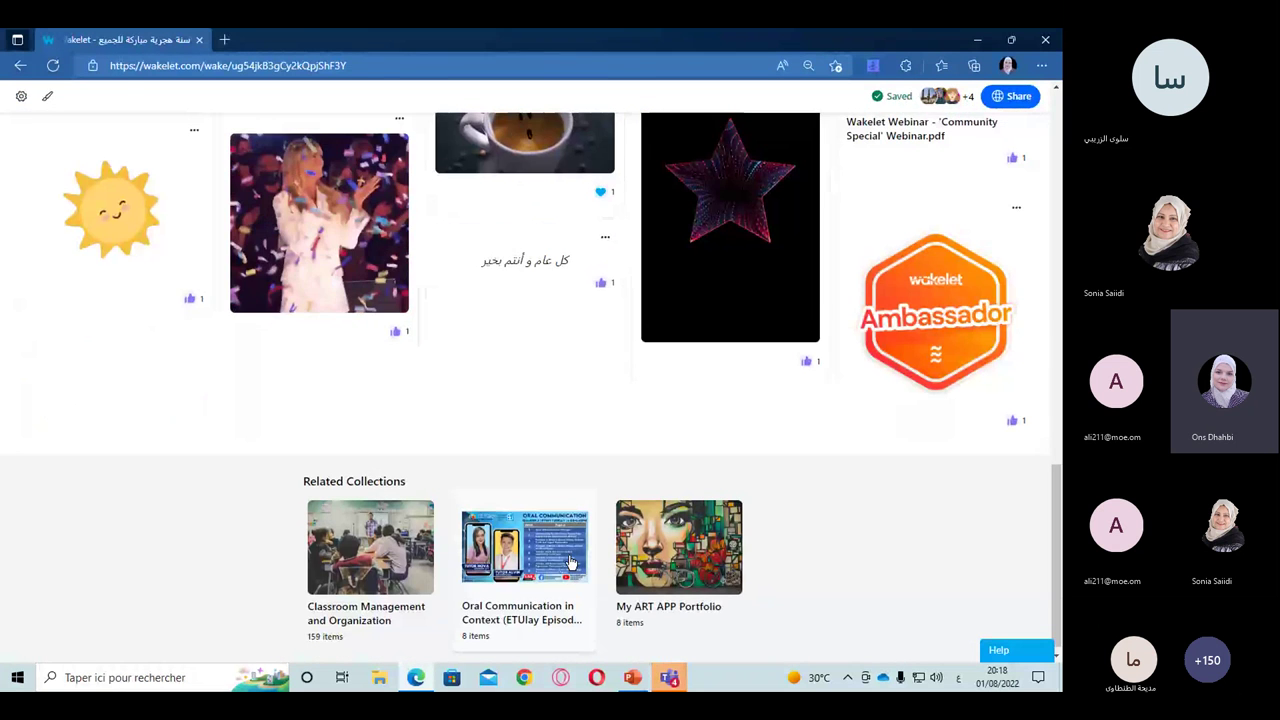
scroll(465, 392, "up", 7)
scroll(459, 390, "up", 6)
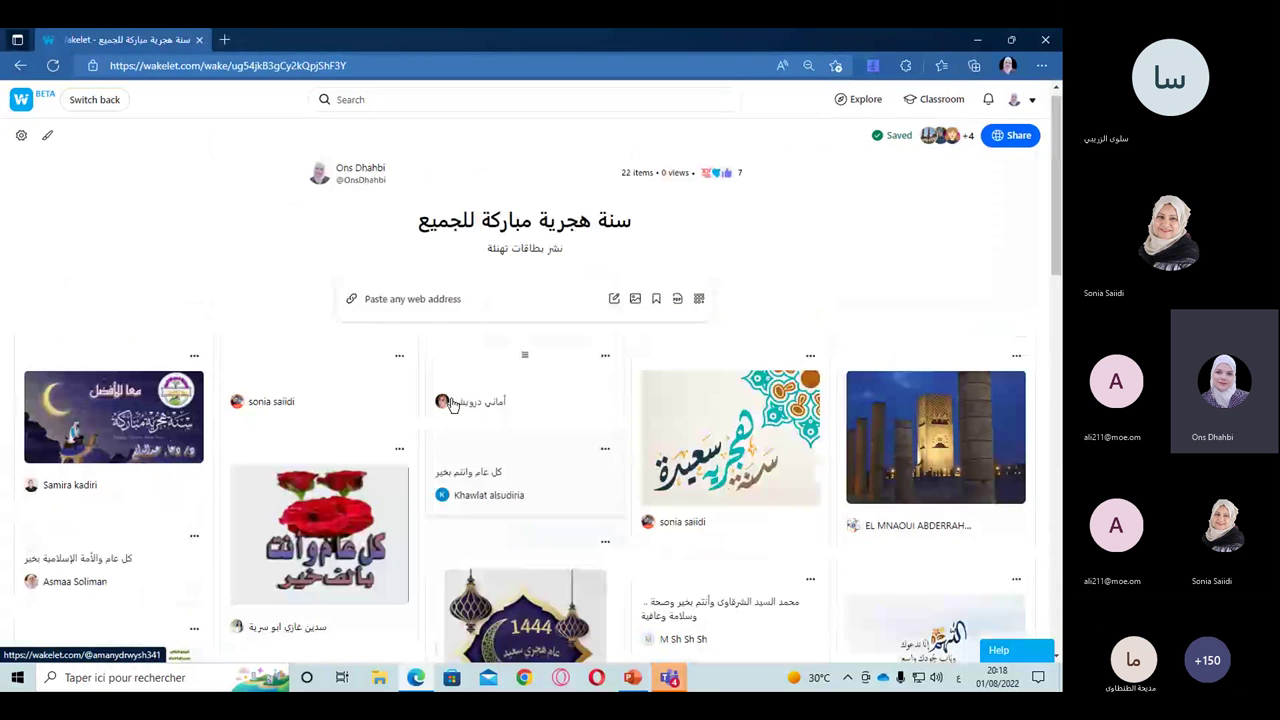
left_click(47, 135)
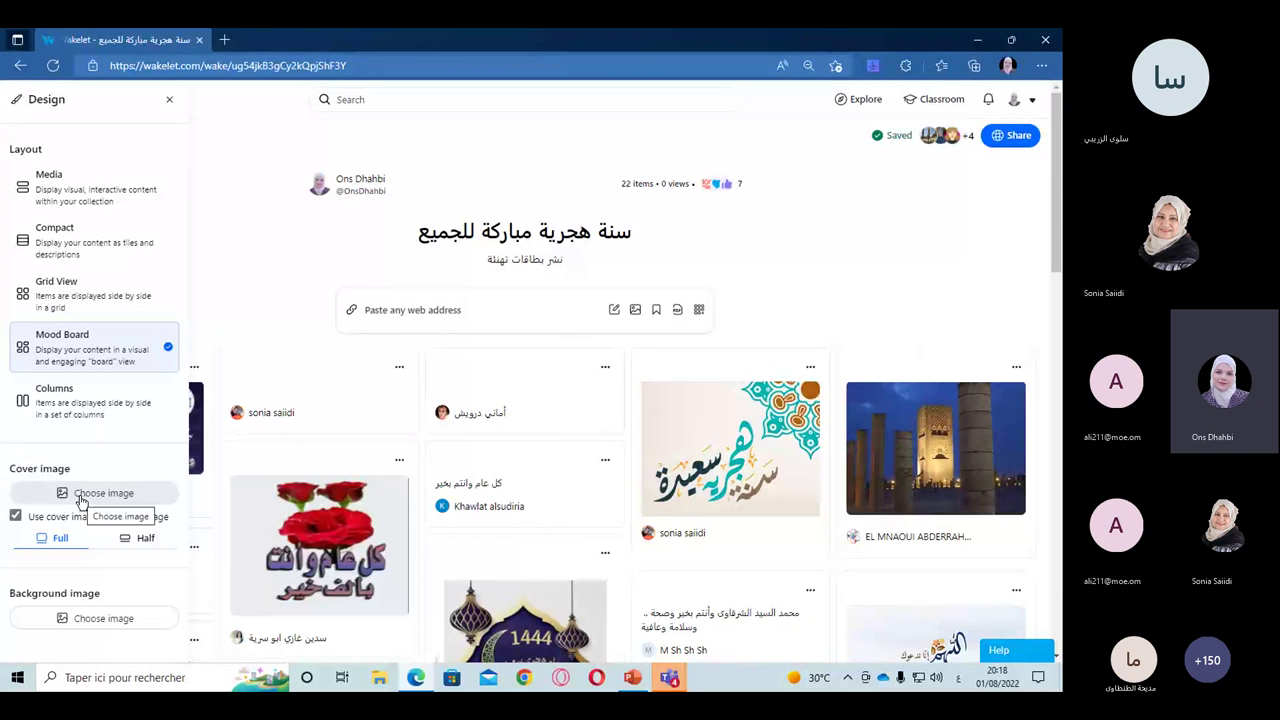
Step: Open the stock photo library for the cover image and search 'celabration'
left_click(82, 497)
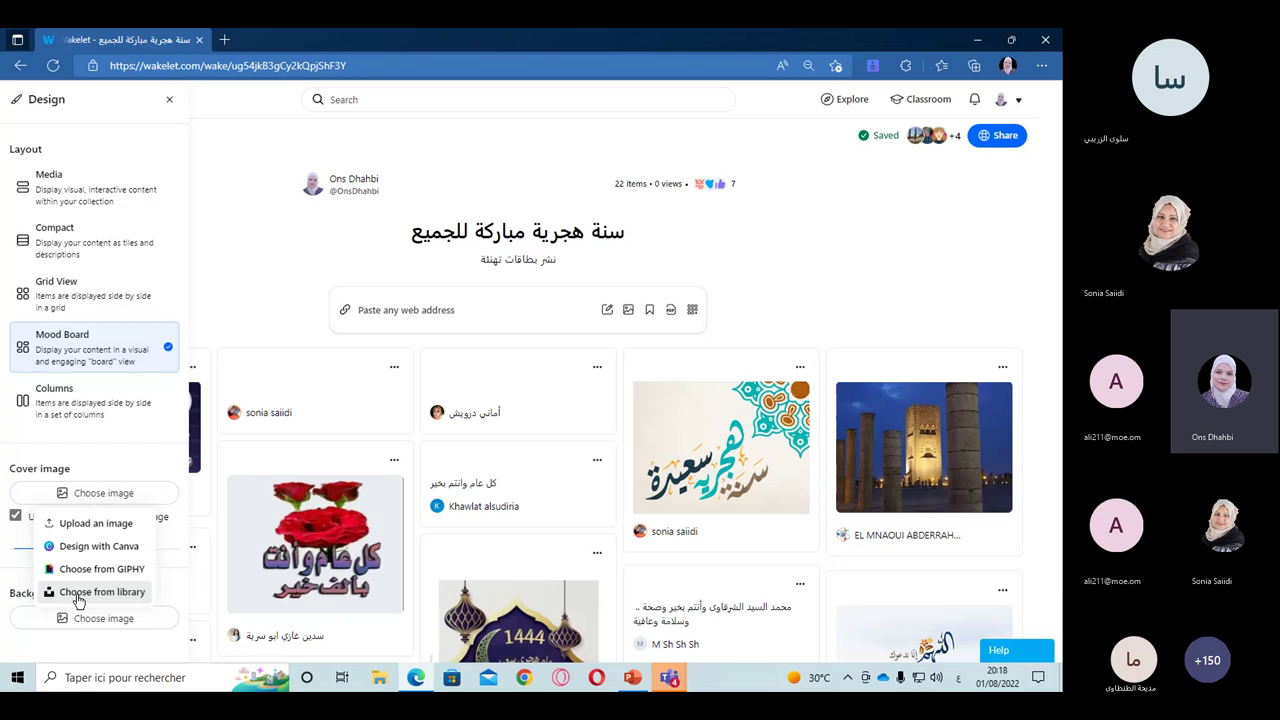
left_click(78, 600)
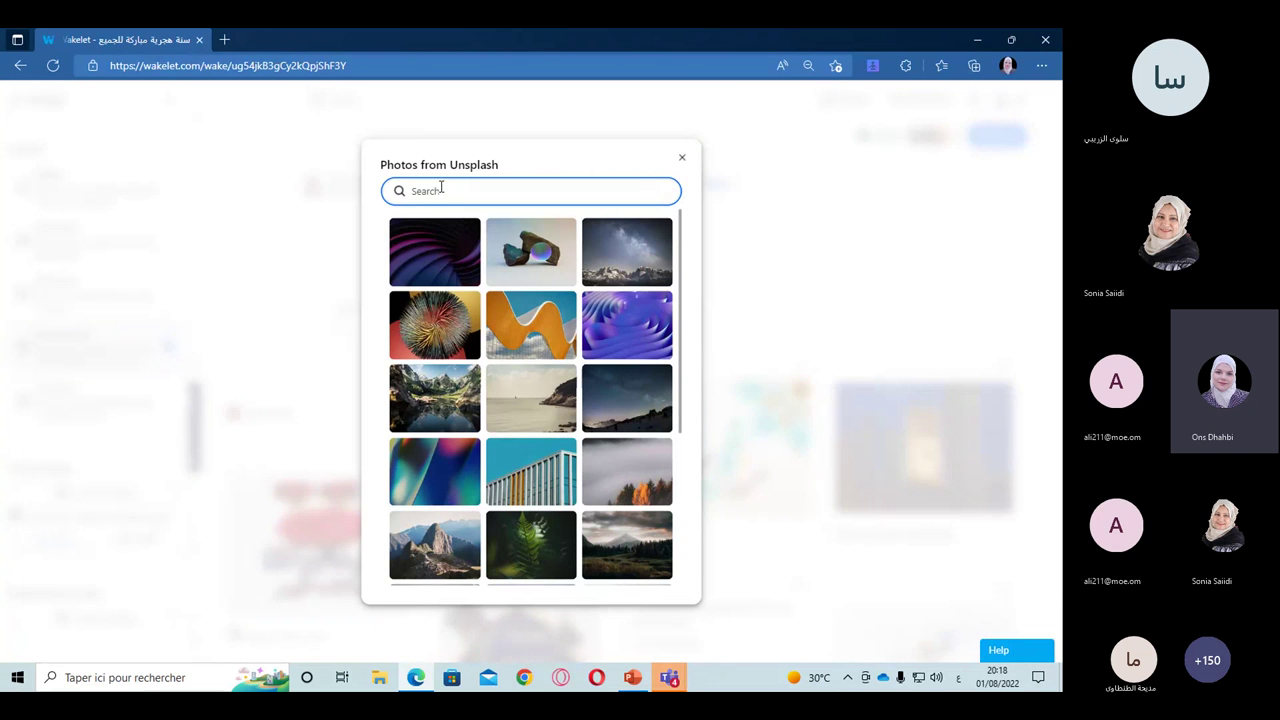
type("lم")
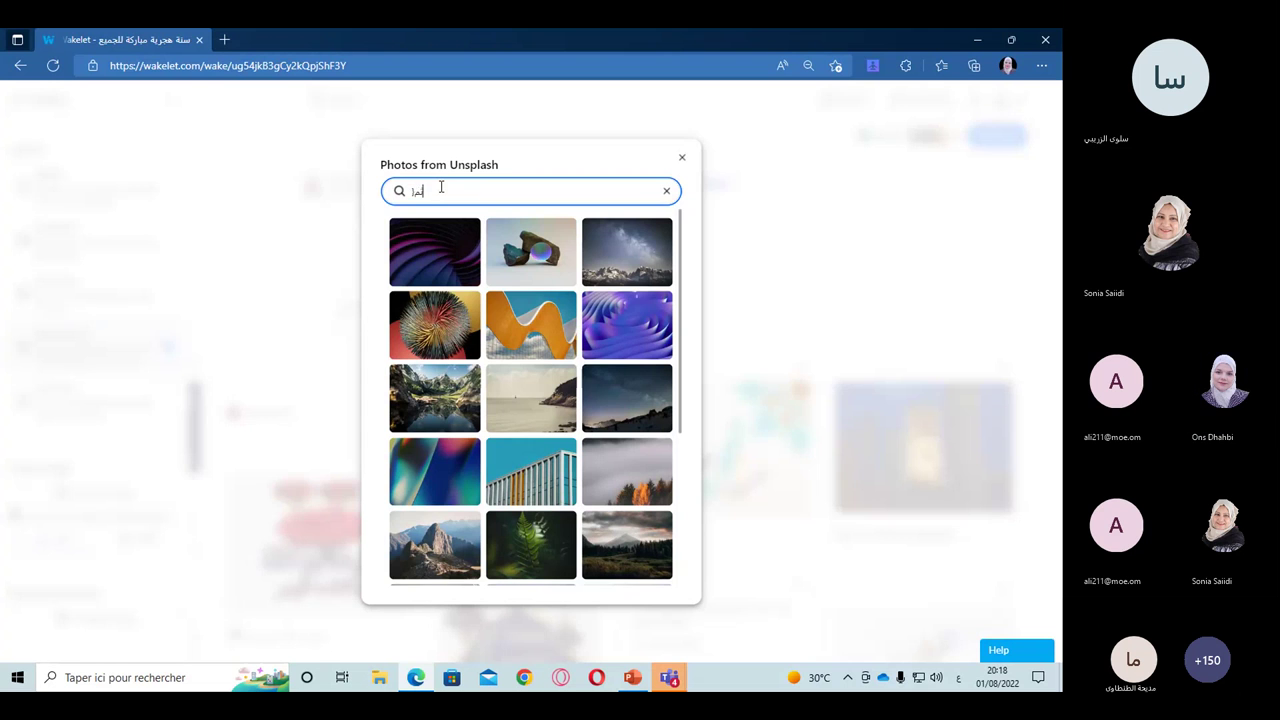
key("BackSpace")
key("BackSpace")
key("BackSpace")
key("alt+shift")
type("celabration")
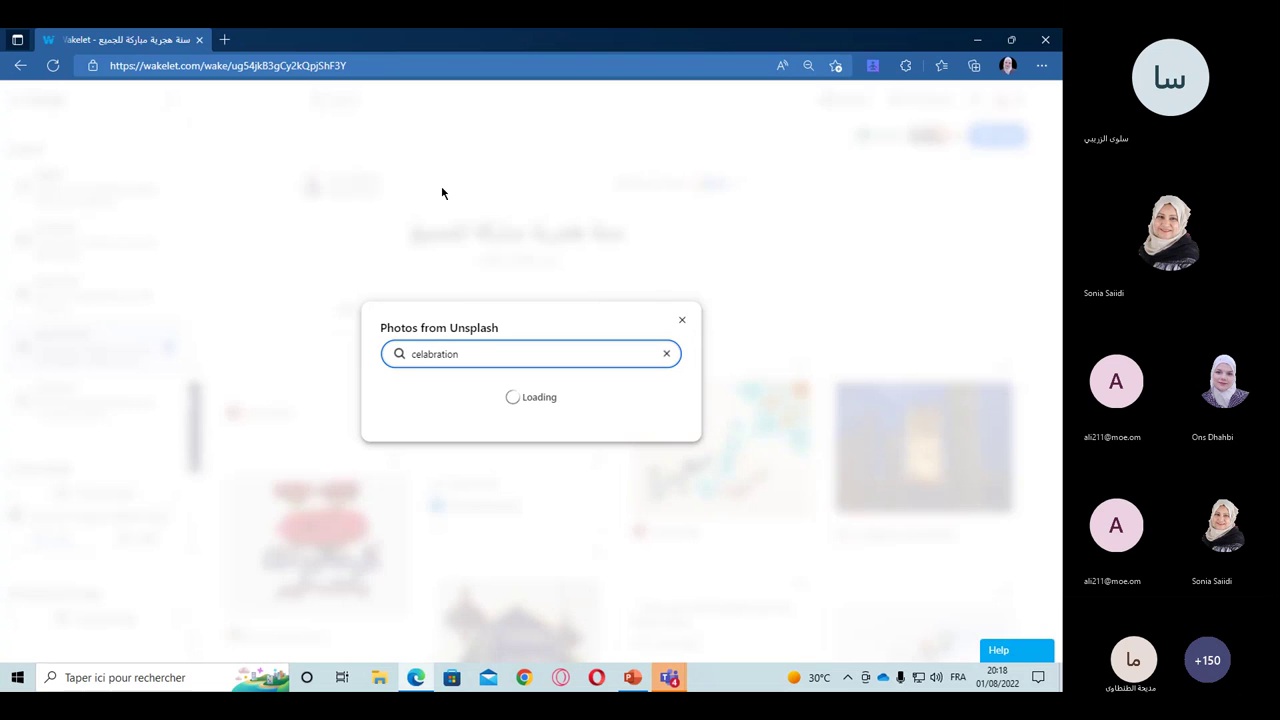
Step: Correct the search to 'congrats' and set the smiling woman in a forest photo as cover
double_click(453, 373)
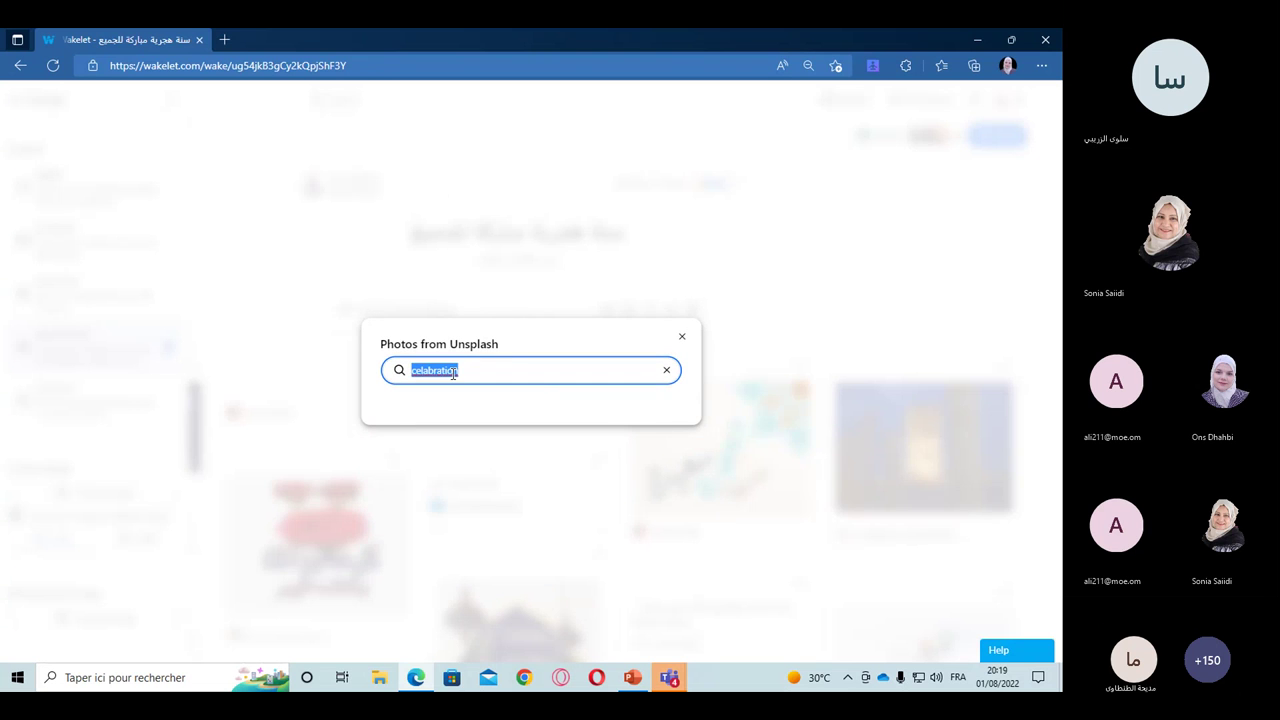
type("con")
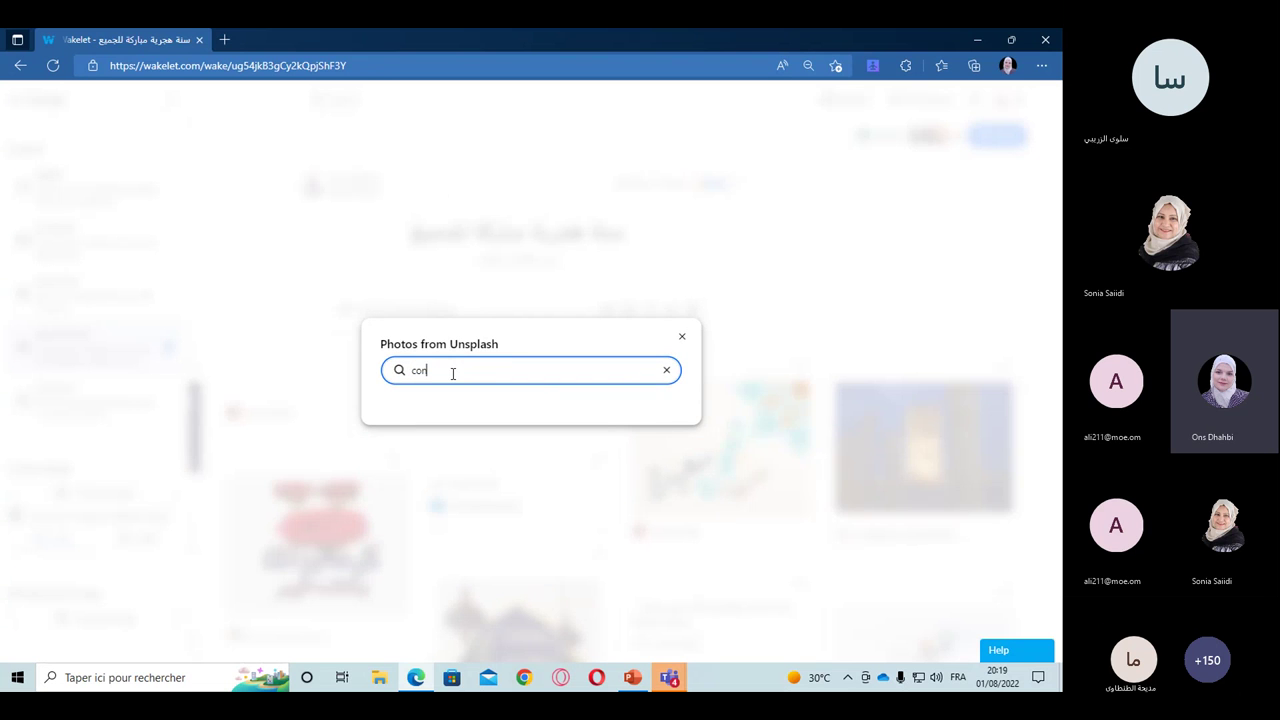
type("frats")
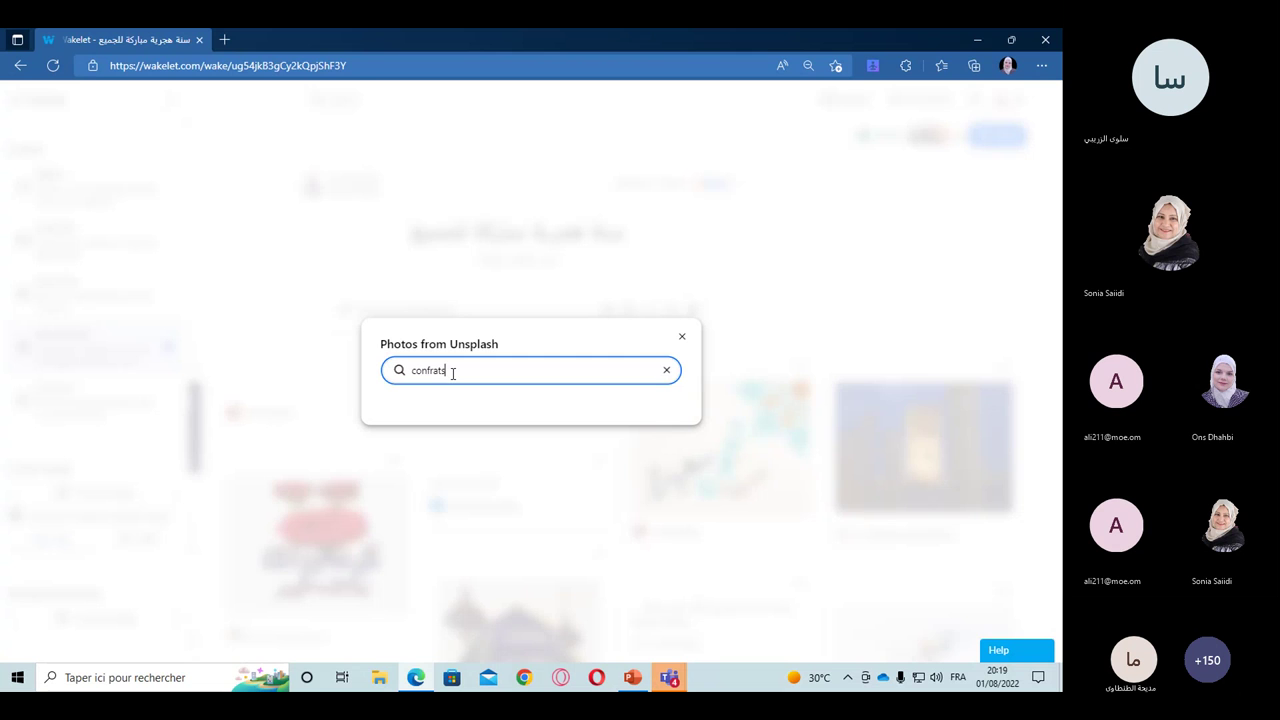
key("BackSpace")
key("BackSpace")
key("BackSpace")
key("BackSpace")
key("BackSpace")
type("grats")
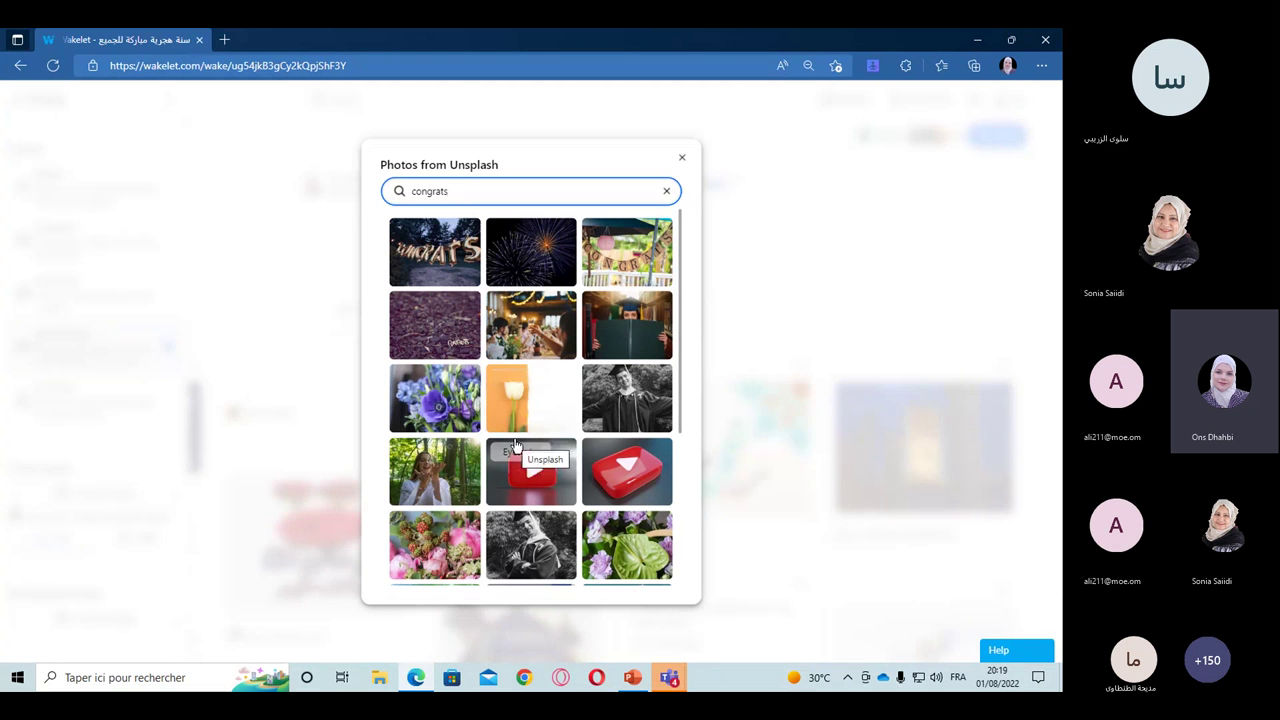
scroll(515, 446, "down", 1)
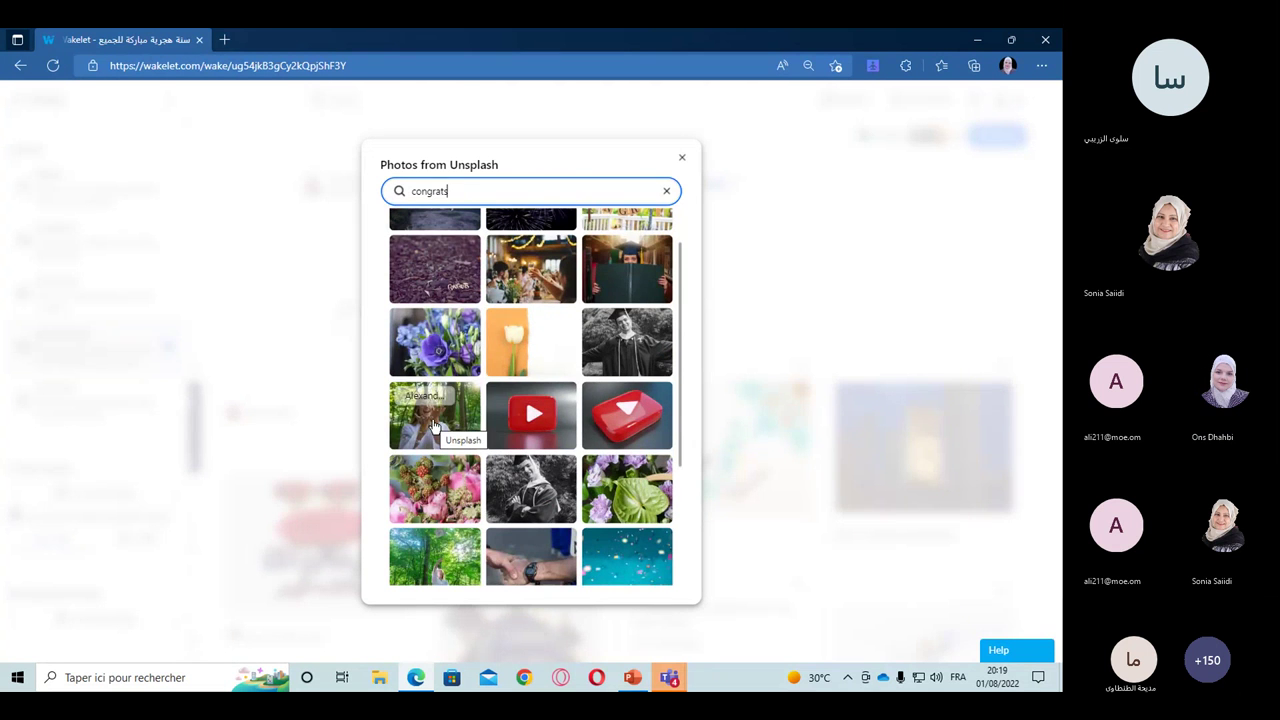
left_click(440, 438)
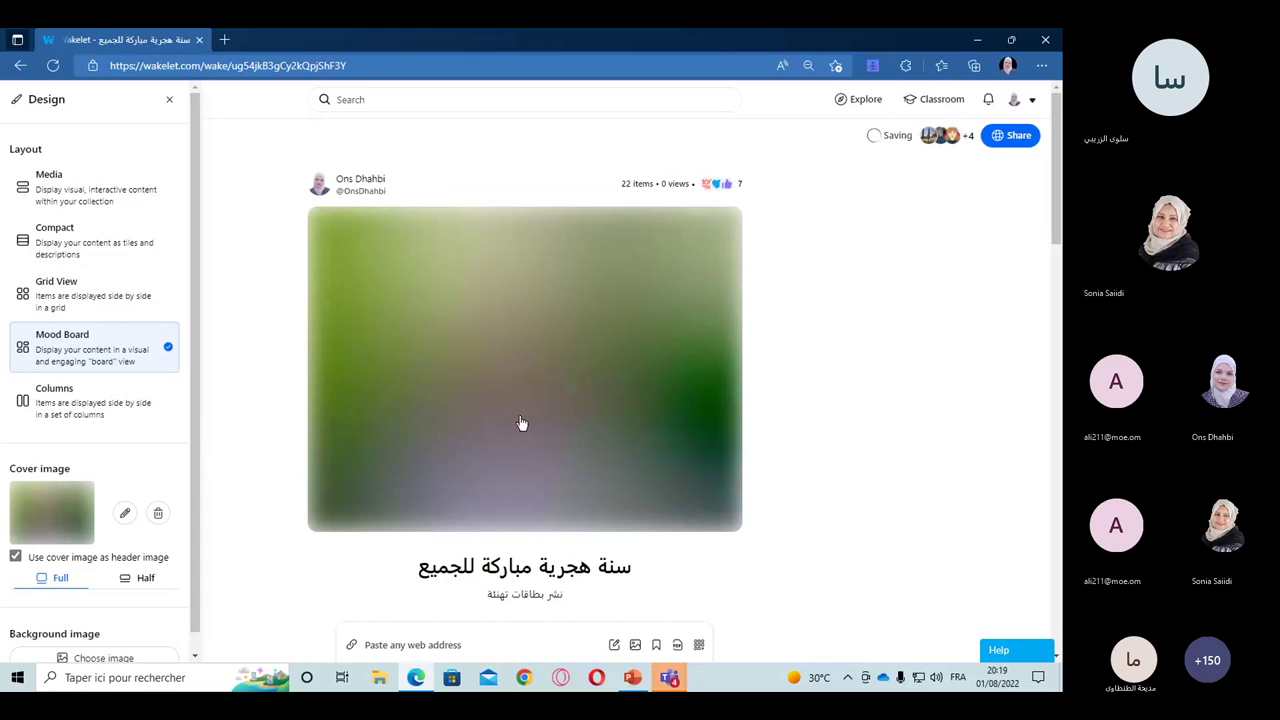
Step: Change the cover image header size from Full to Half
scroll(521, 423, "down", 10)
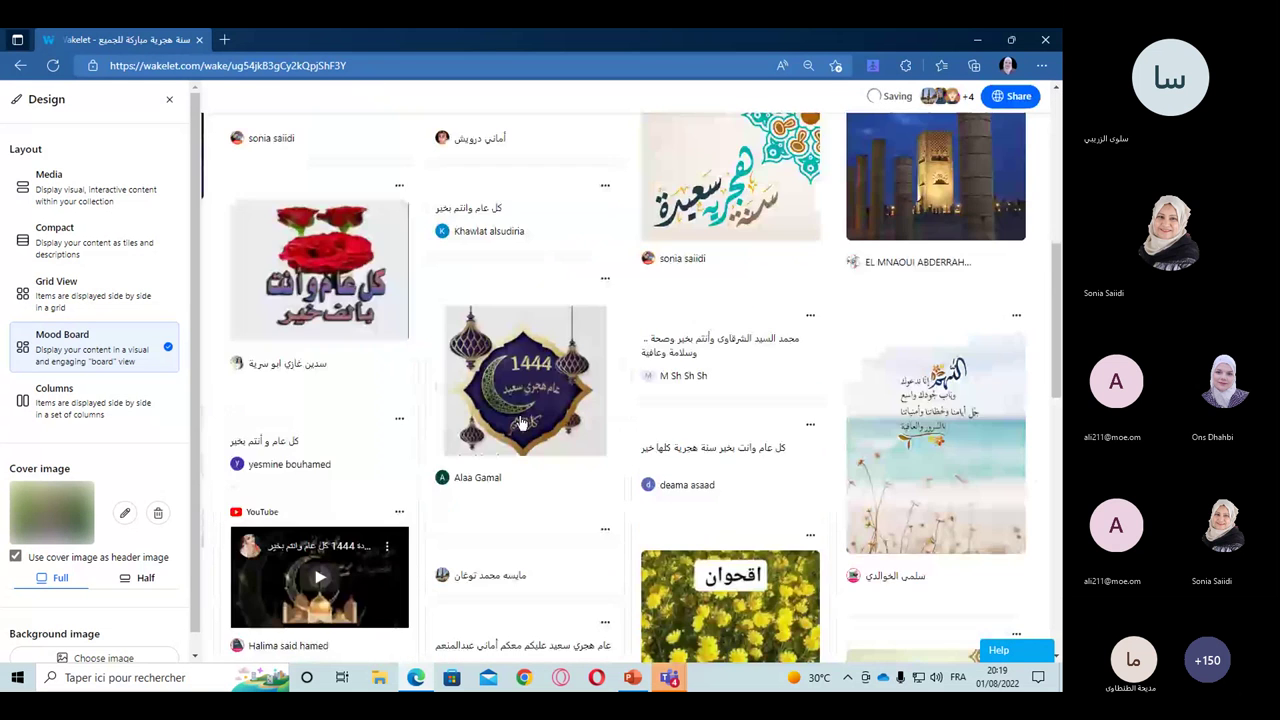
scroll(521, 423, "up", 6)
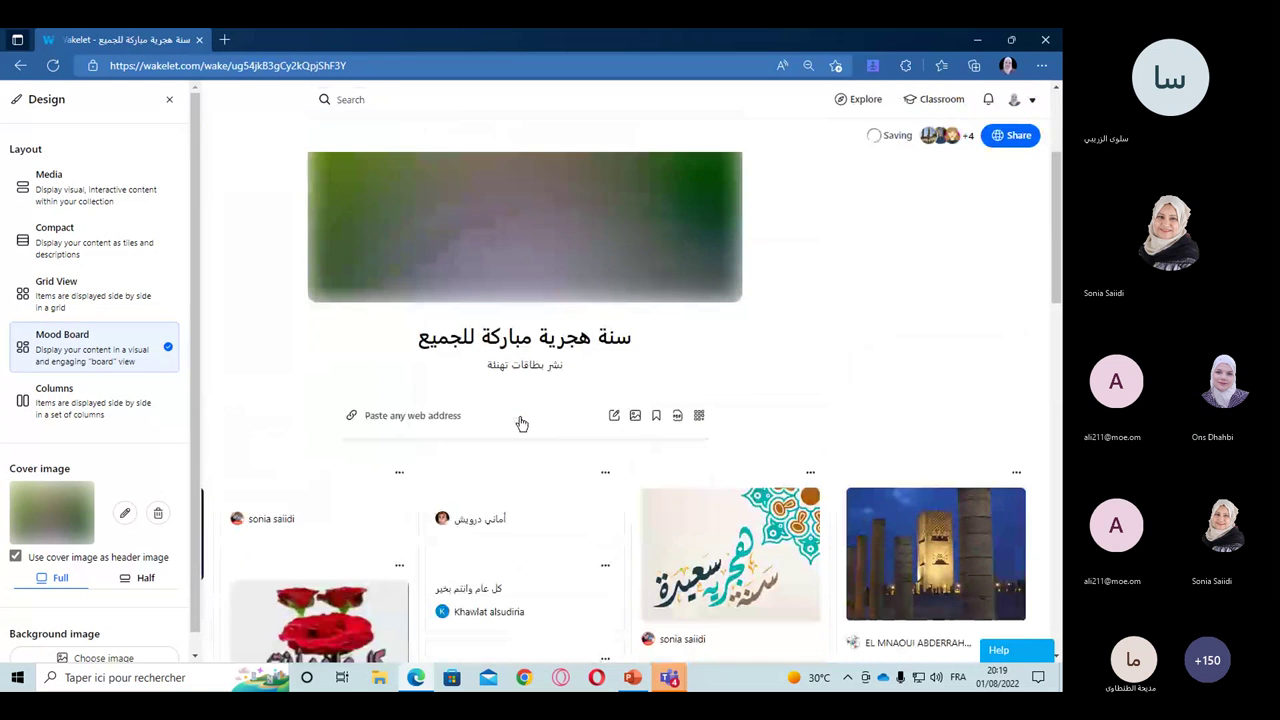
scroll(521, 423, "down", 5)
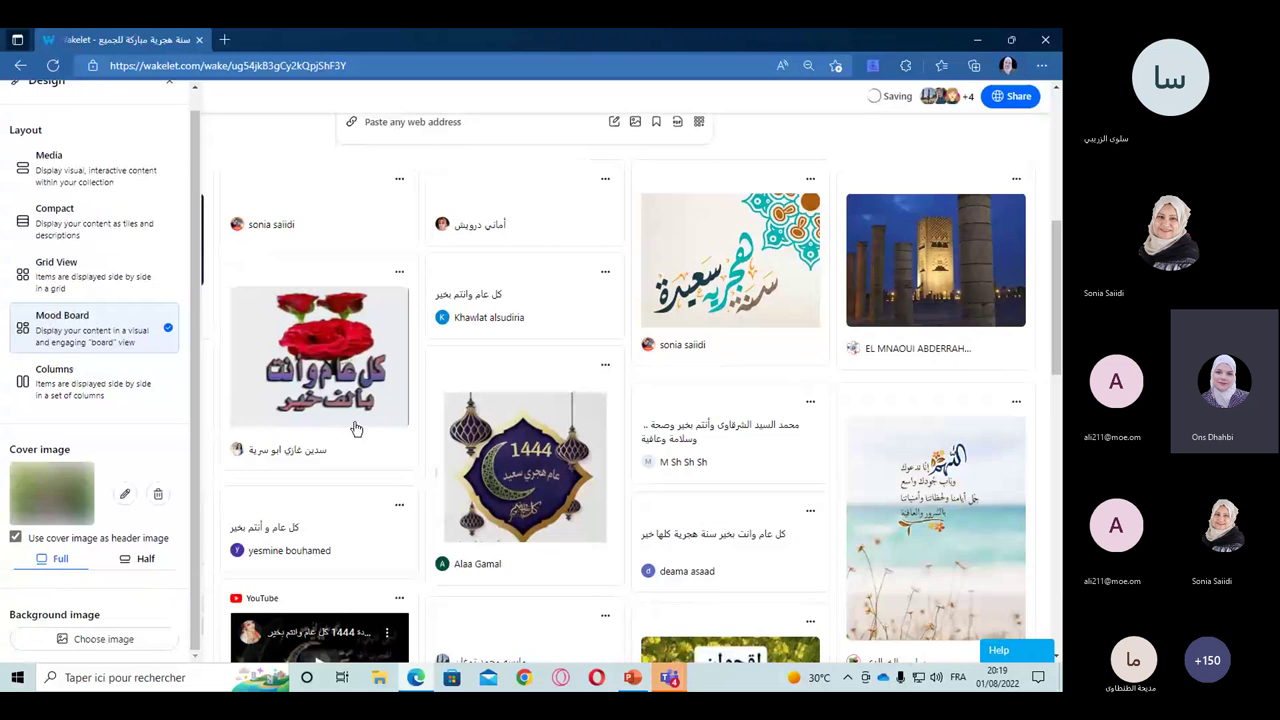
scroll(530, 331, "up", 4)
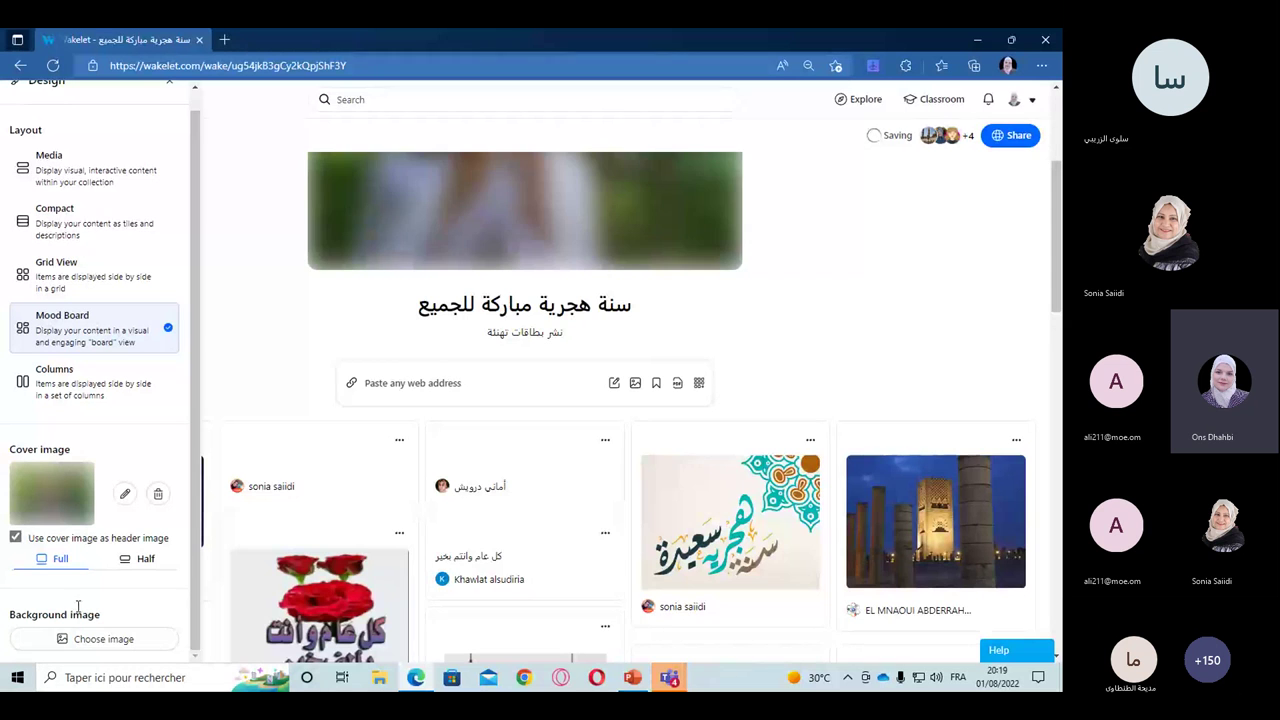
scroll(453, 373, "up", 3)
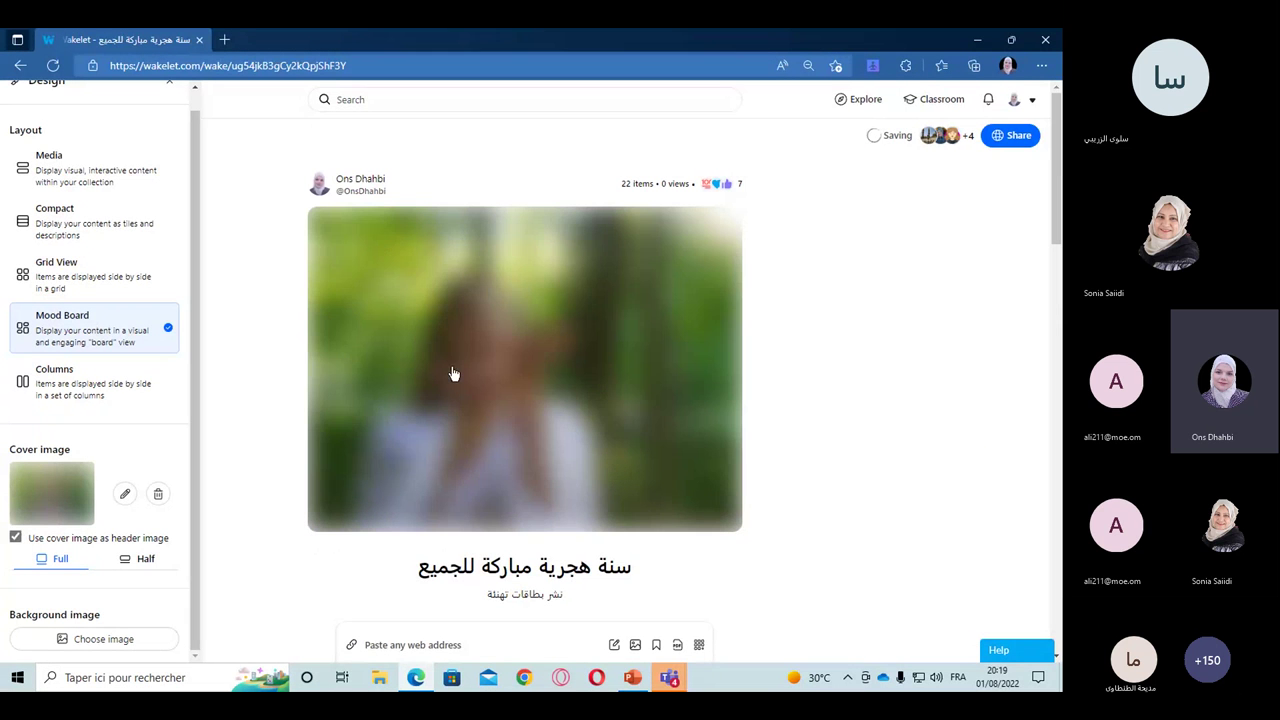
left_click(140, 558)
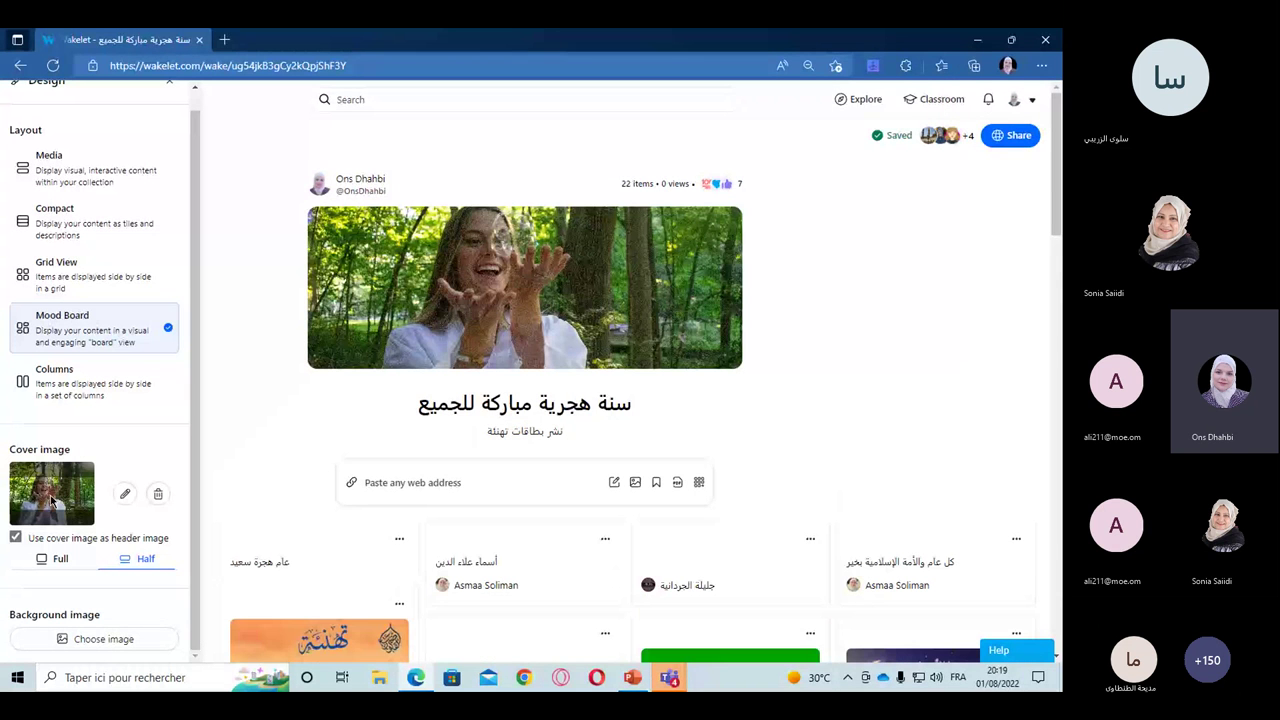
scroll(120, 537, "down", 2)
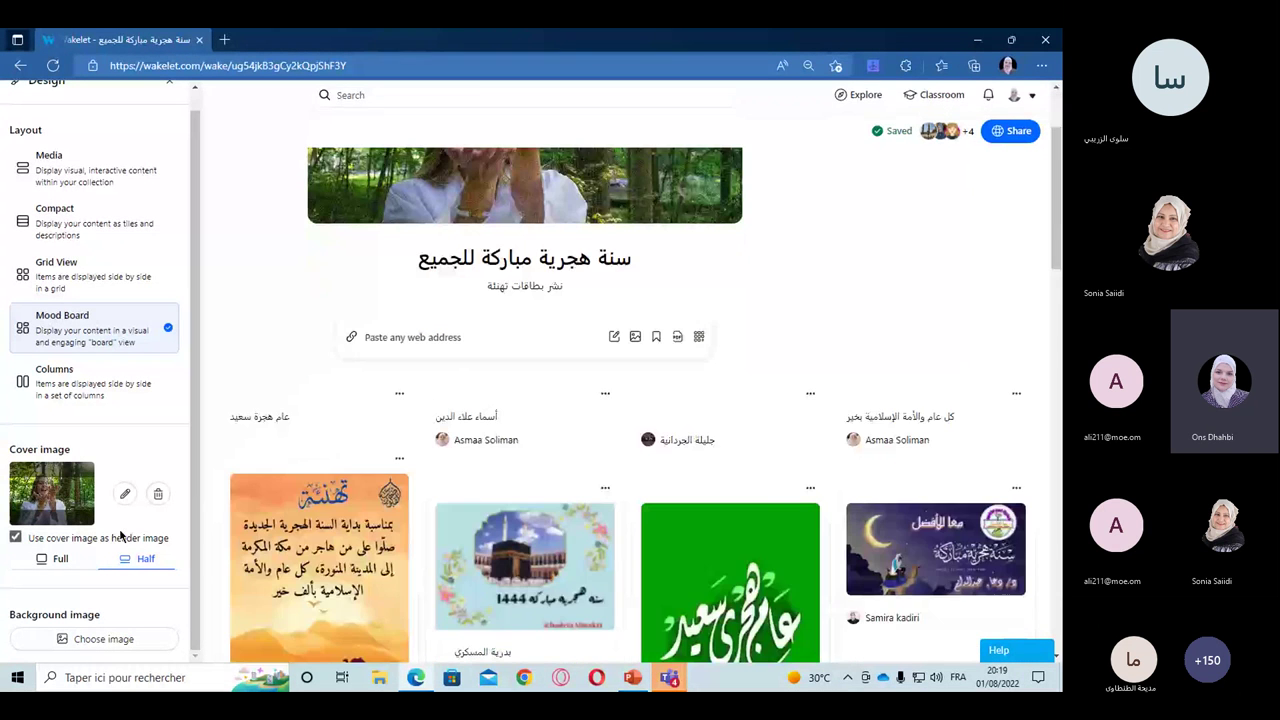
scroll(120, 537, "down", 2)
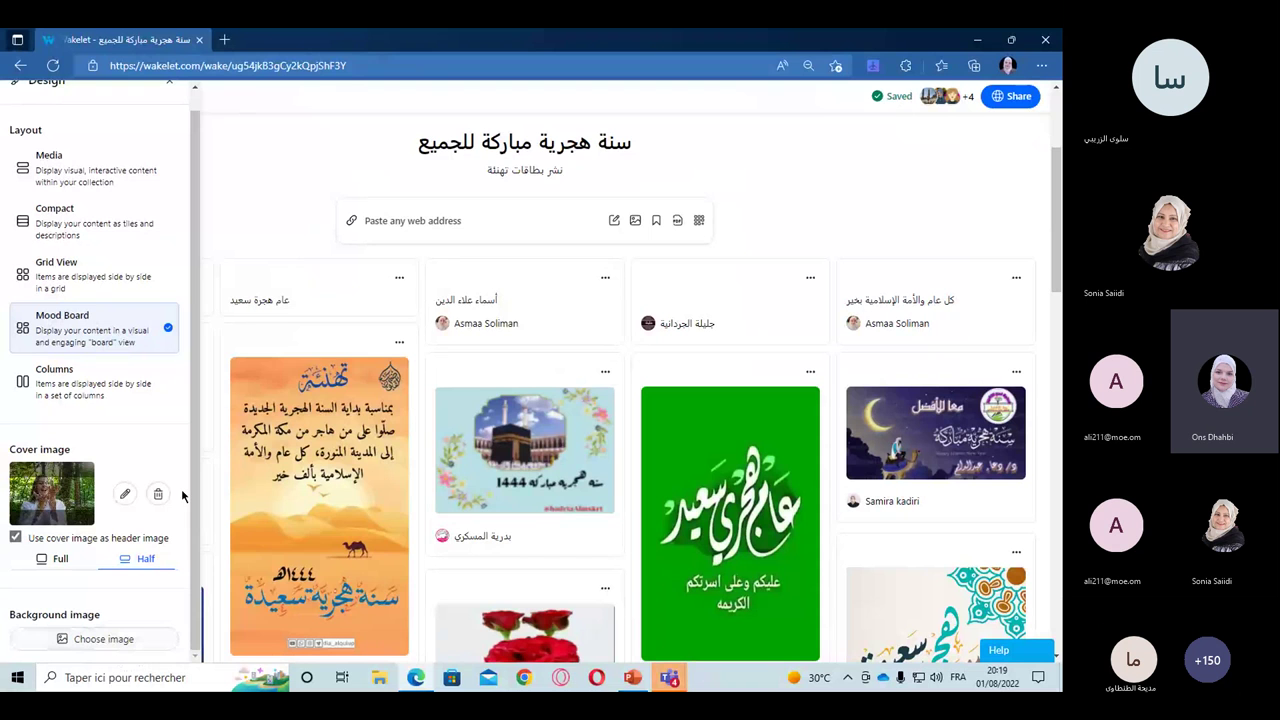
Step: Pick the colourful gradient library photo as background image and close the design settings
left_click(75, 645)
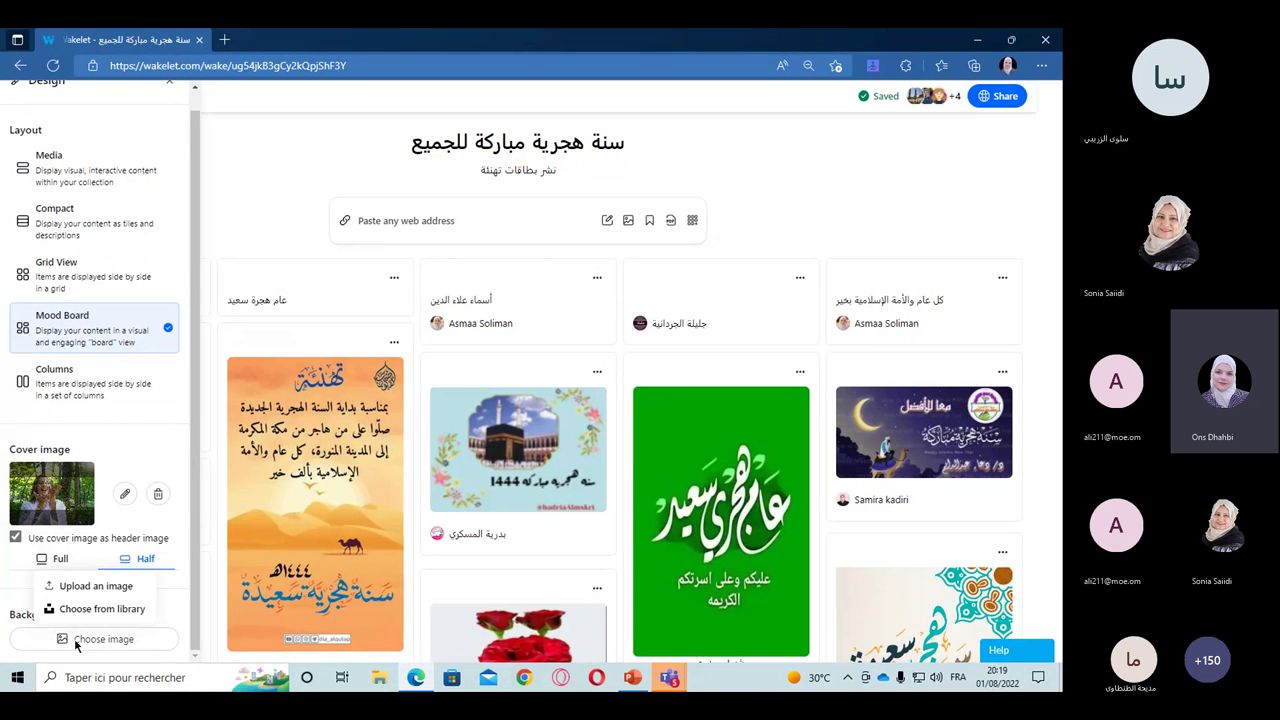
left_click(93, 612)
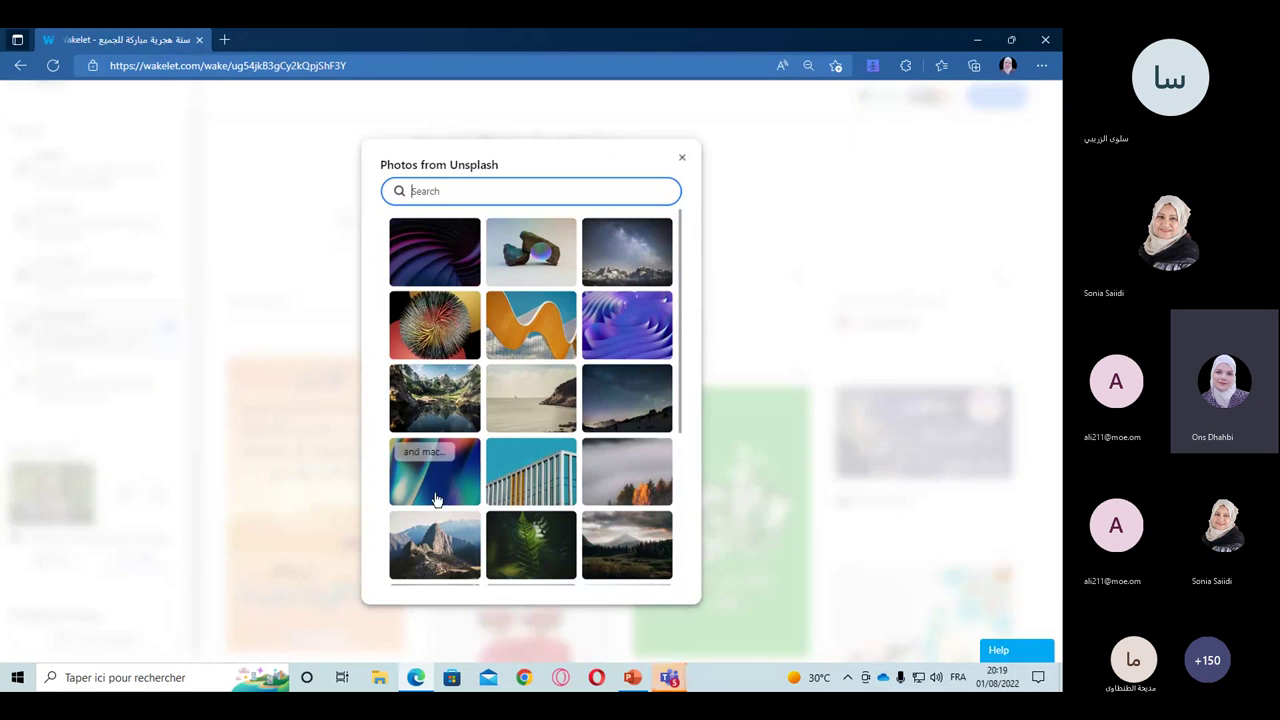
left_click(435, 483)
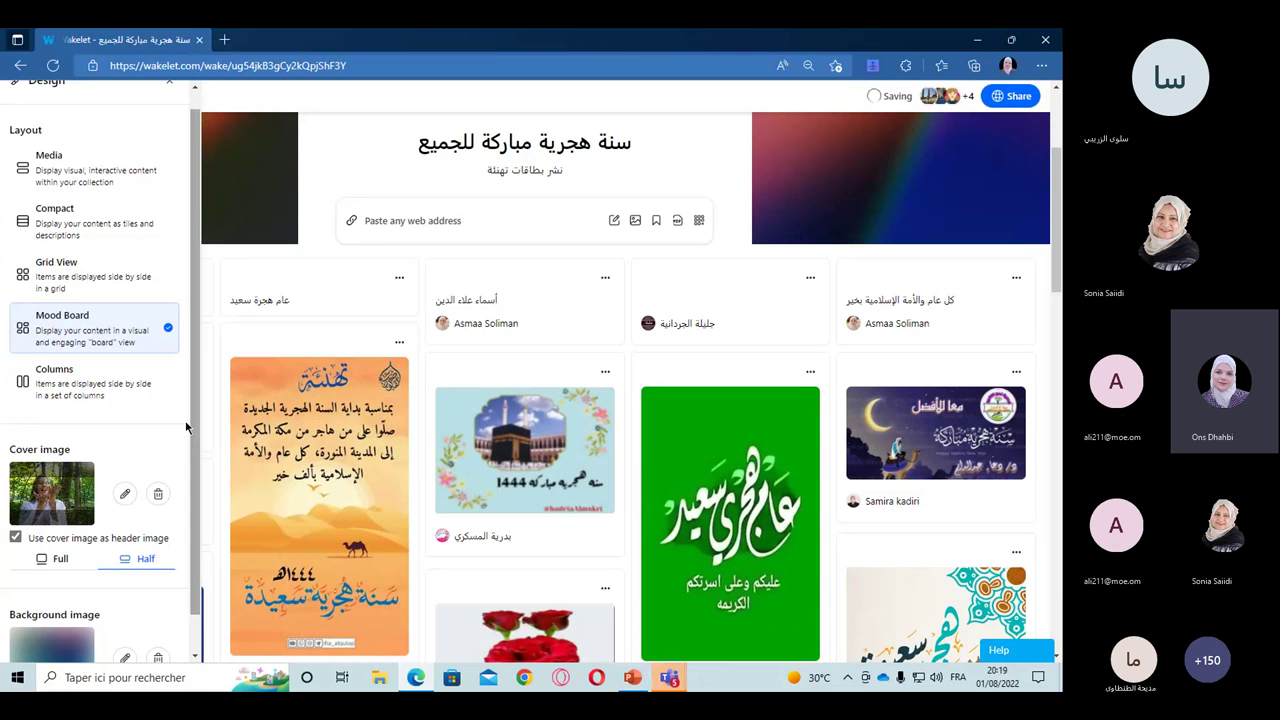
scroll(166, 100, "up", 1)
left_click(168, 95)
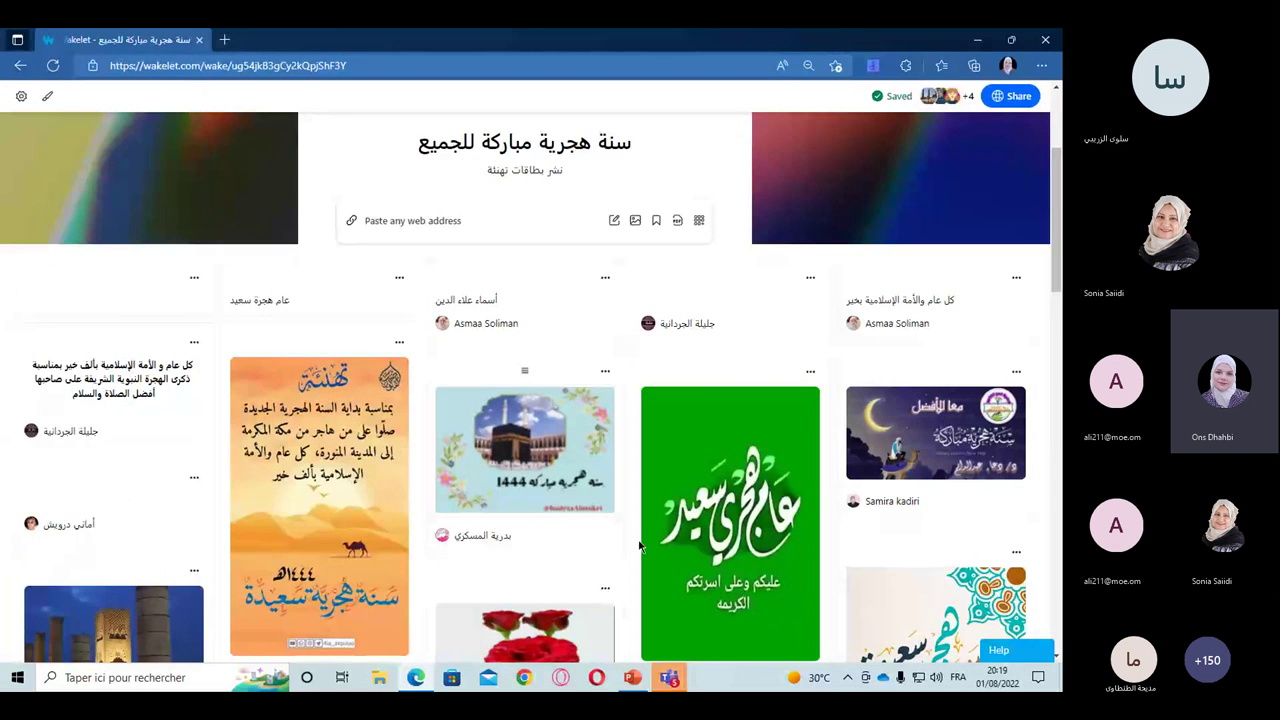
scroll(640, 545, "down", 10)
scroll(695, 512, "up", 2)
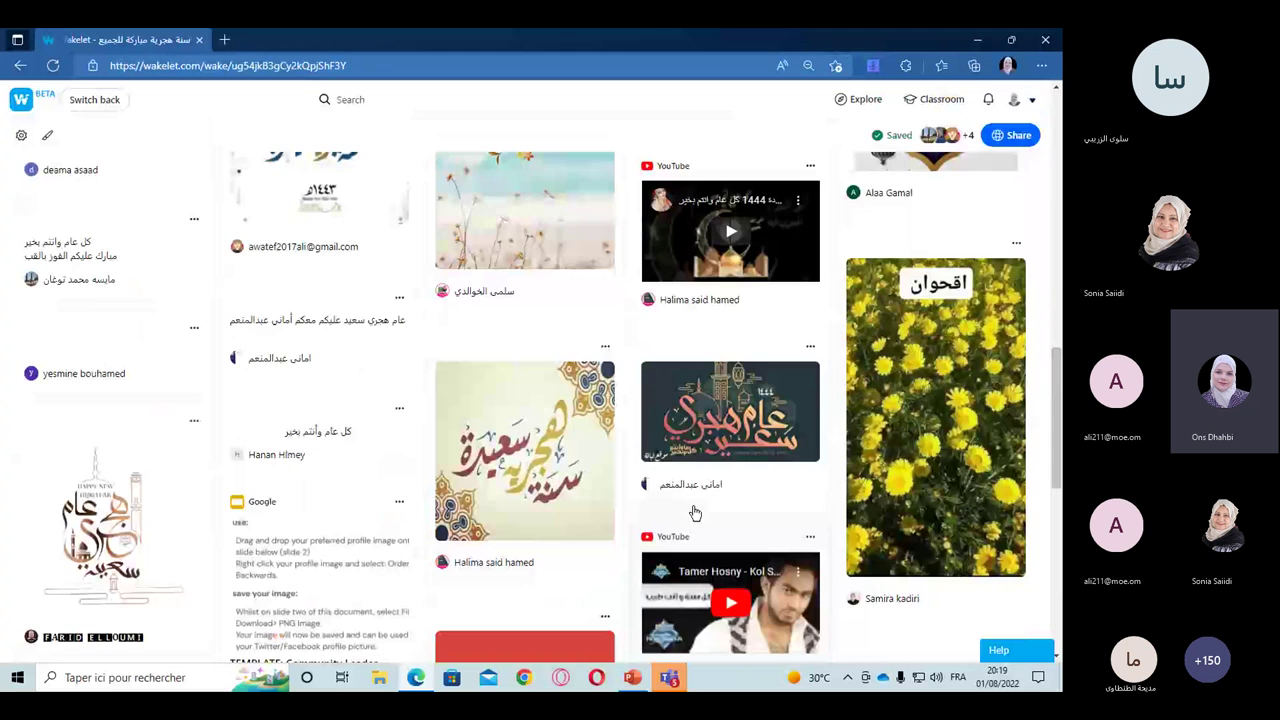
scroll(695, 512, "up", 10)
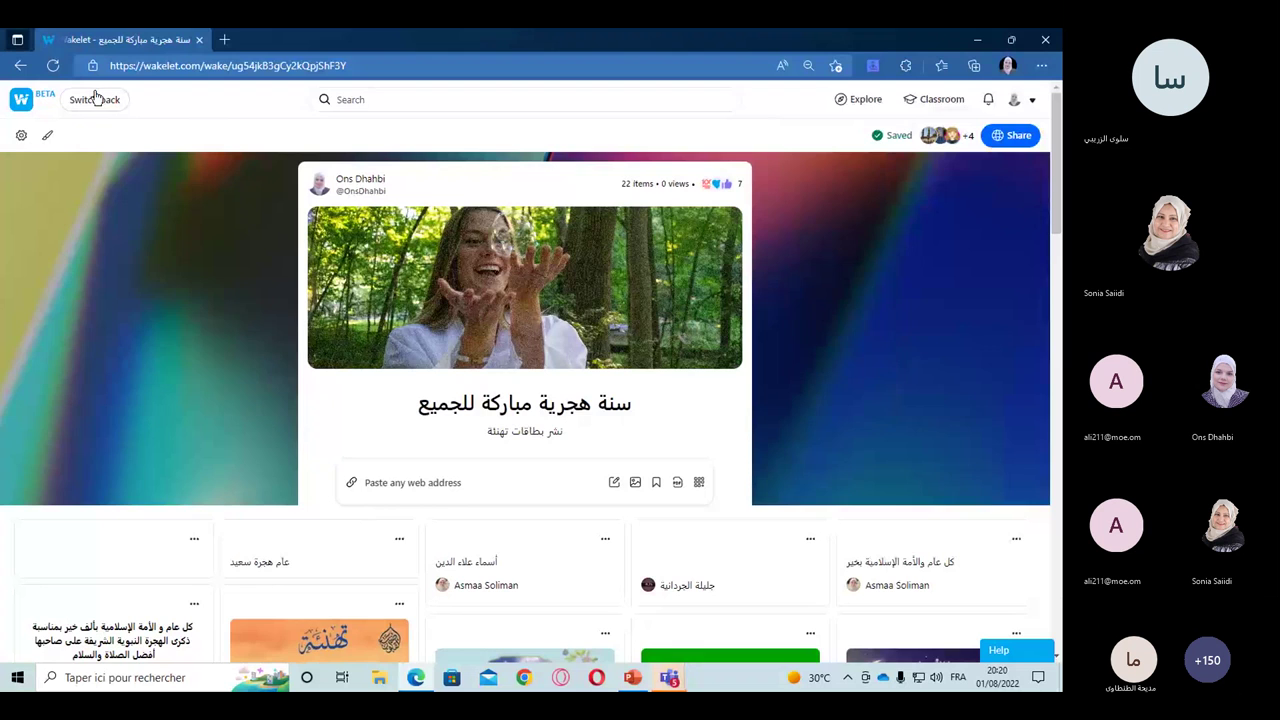
Step: Go back to the Wakelet home page and refresh it to show the updated cover
left_click(20, 65)
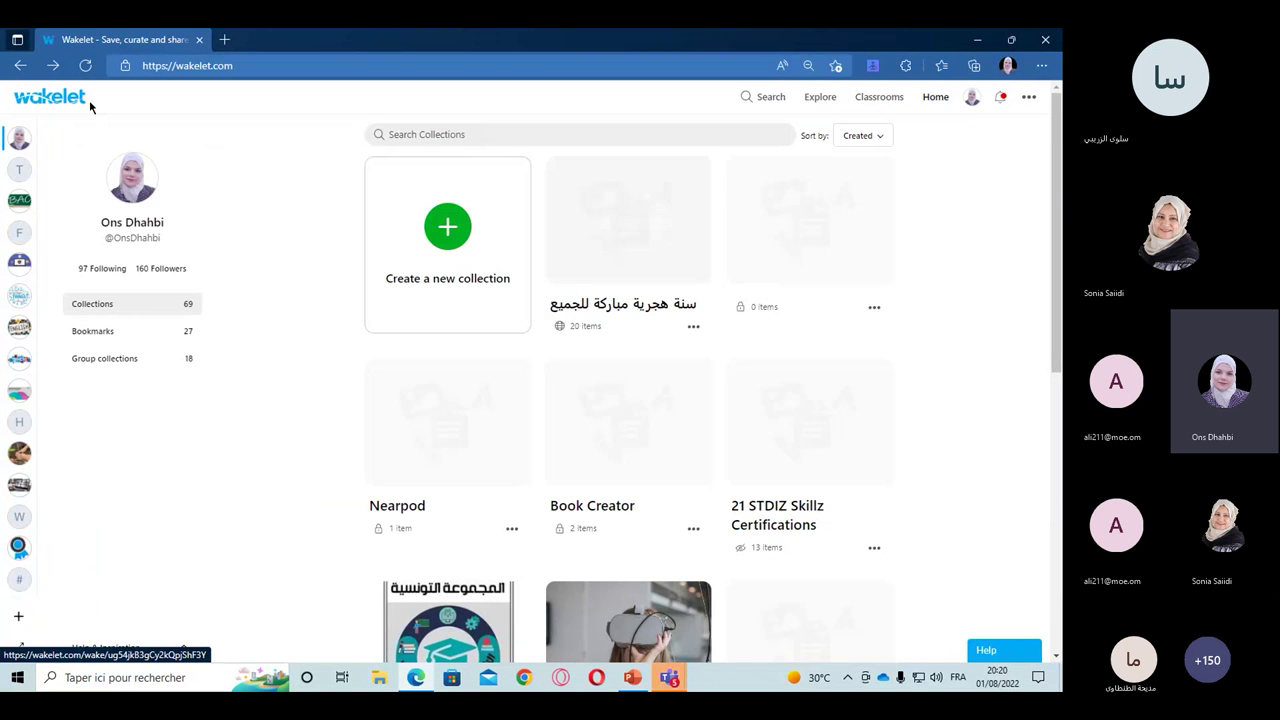
left_click(93, 70)
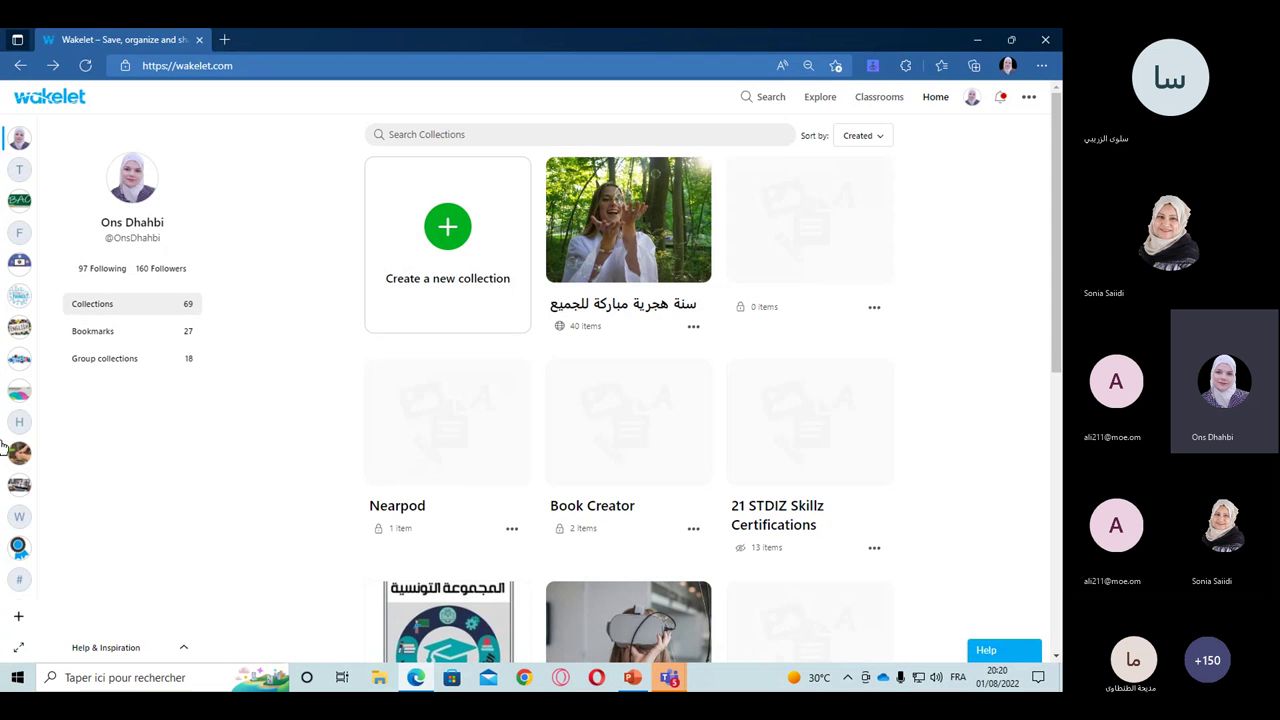
left_click(18, 651)
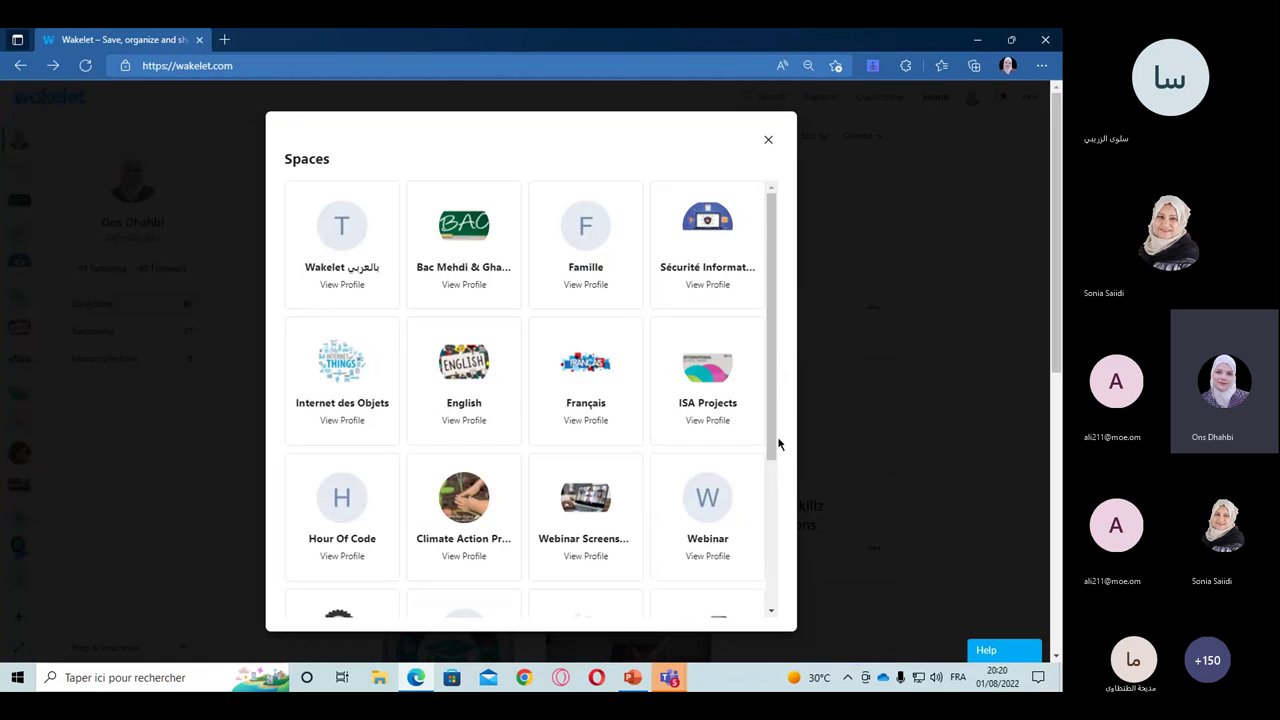
left_click_drag(777, 443, 771, 580)
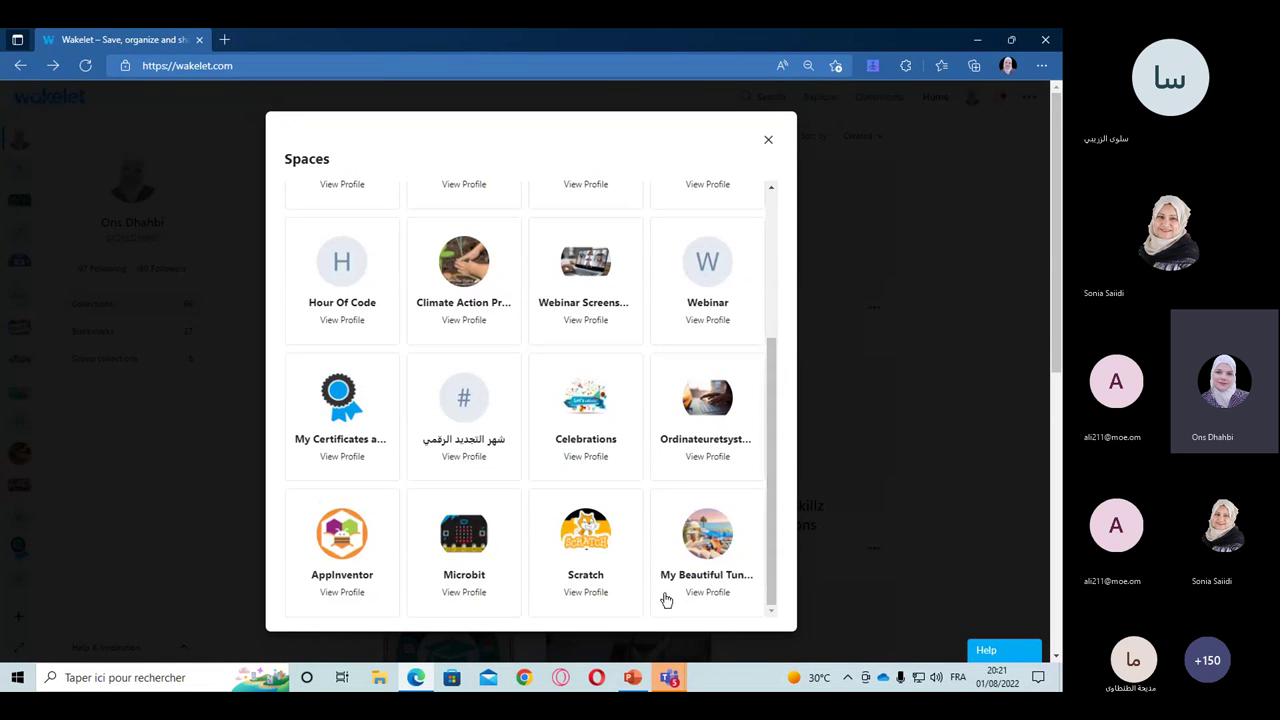
left_click(698, 566)
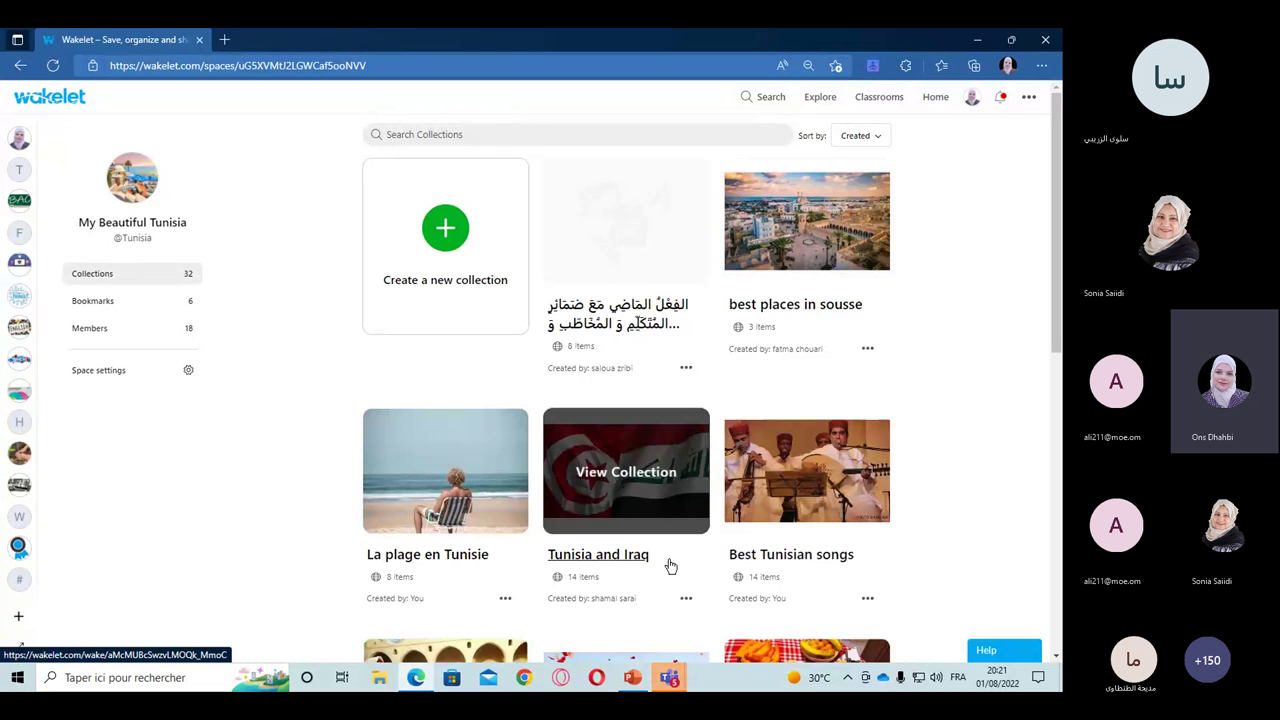
scroll(670, 567, "down", 3)
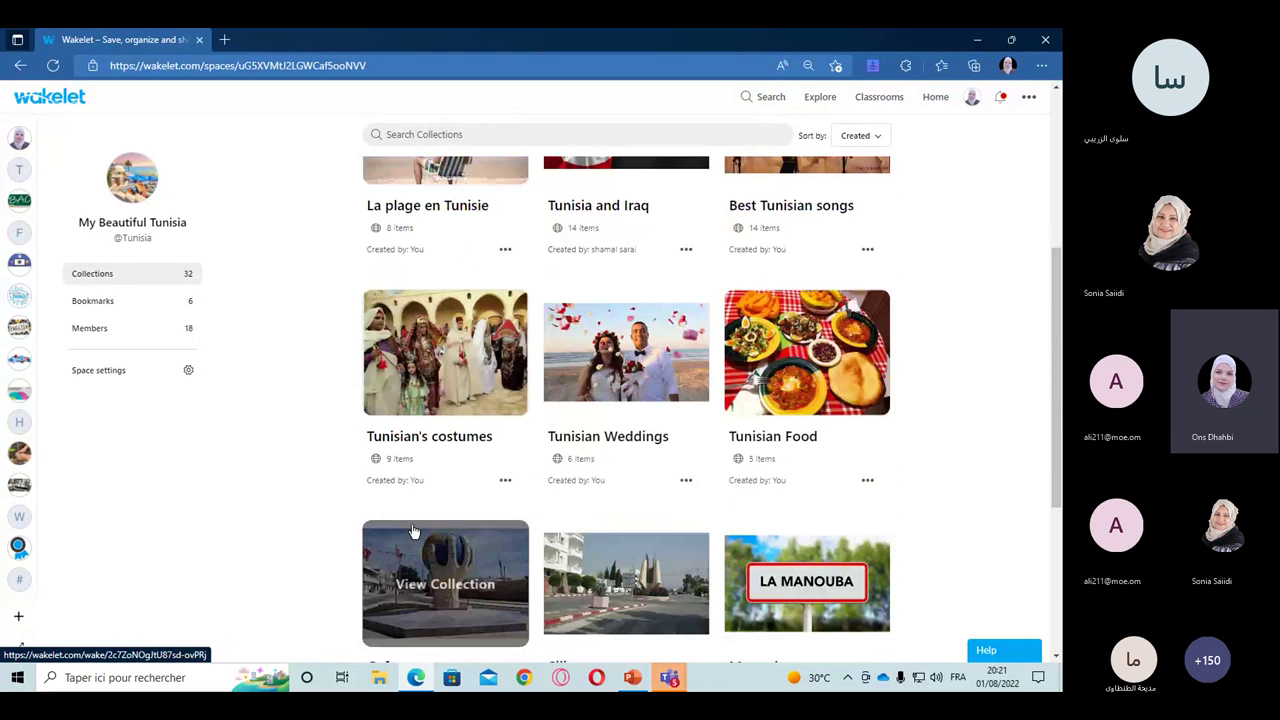
scroll(413, 530, "down", 3)
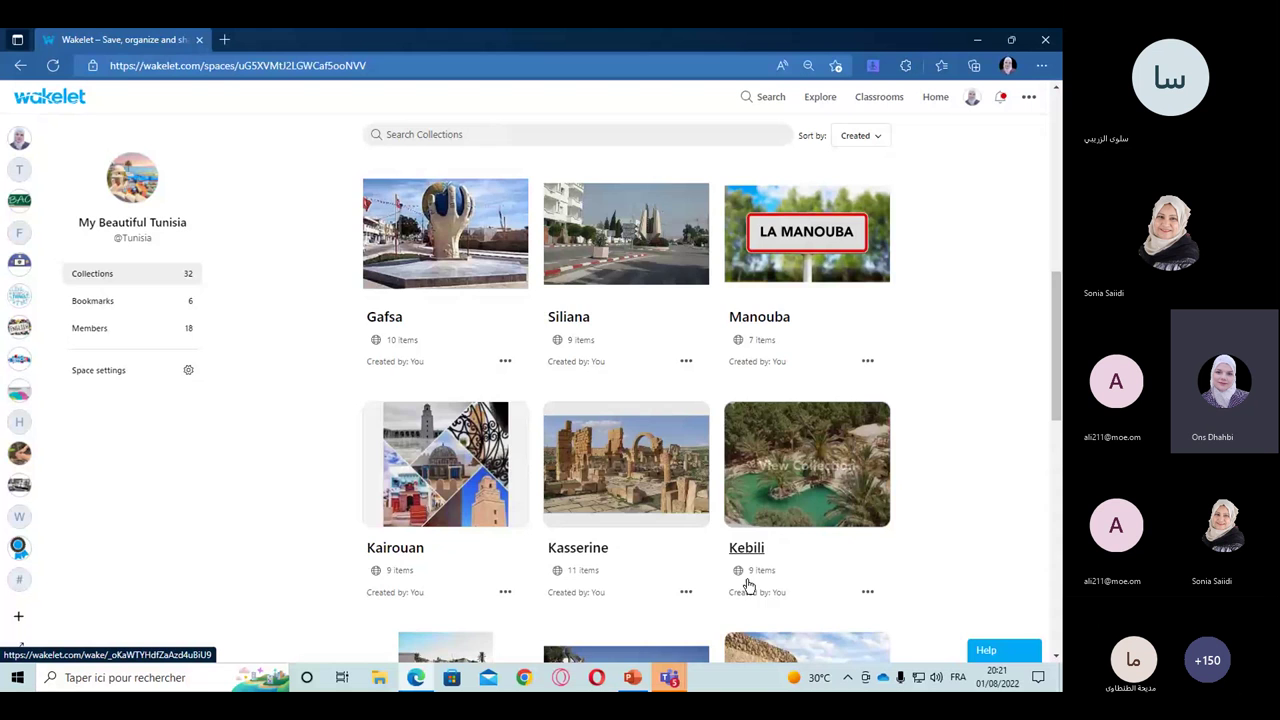
scroll(749, 585, "down", 2)
scroll(749, 585, "down", 4)
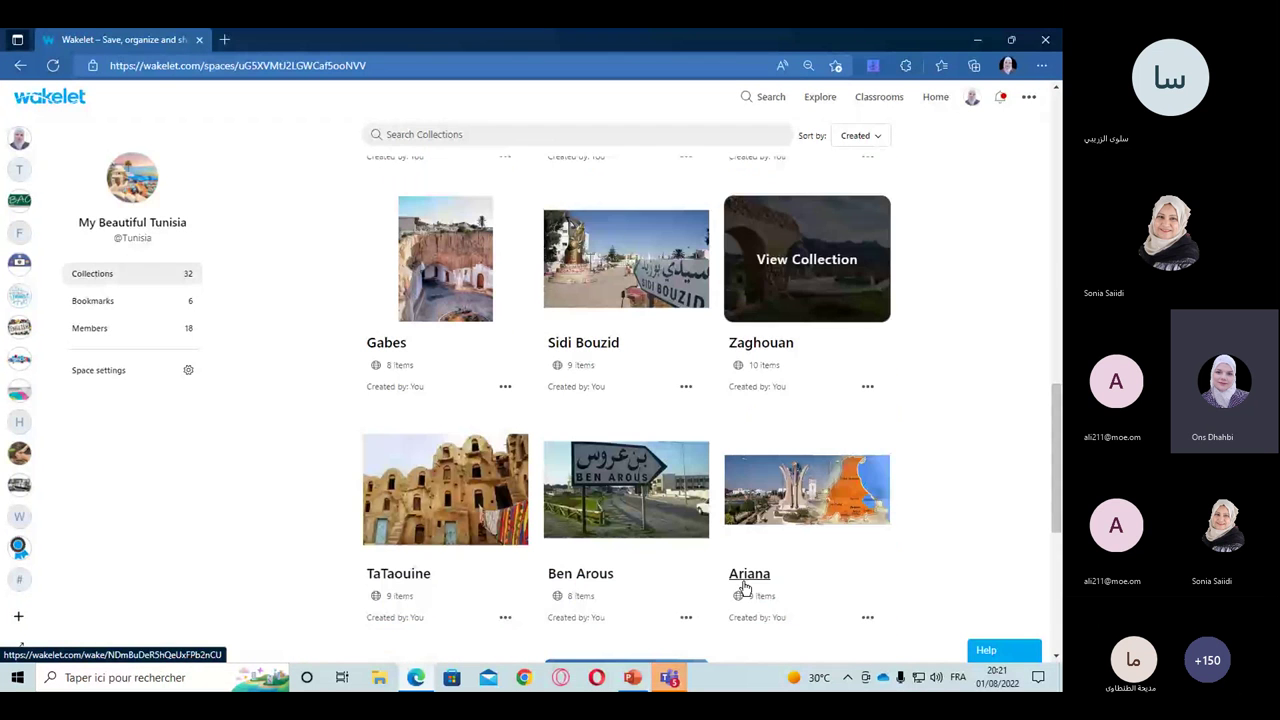
scroll(500, 594, "up", 1)
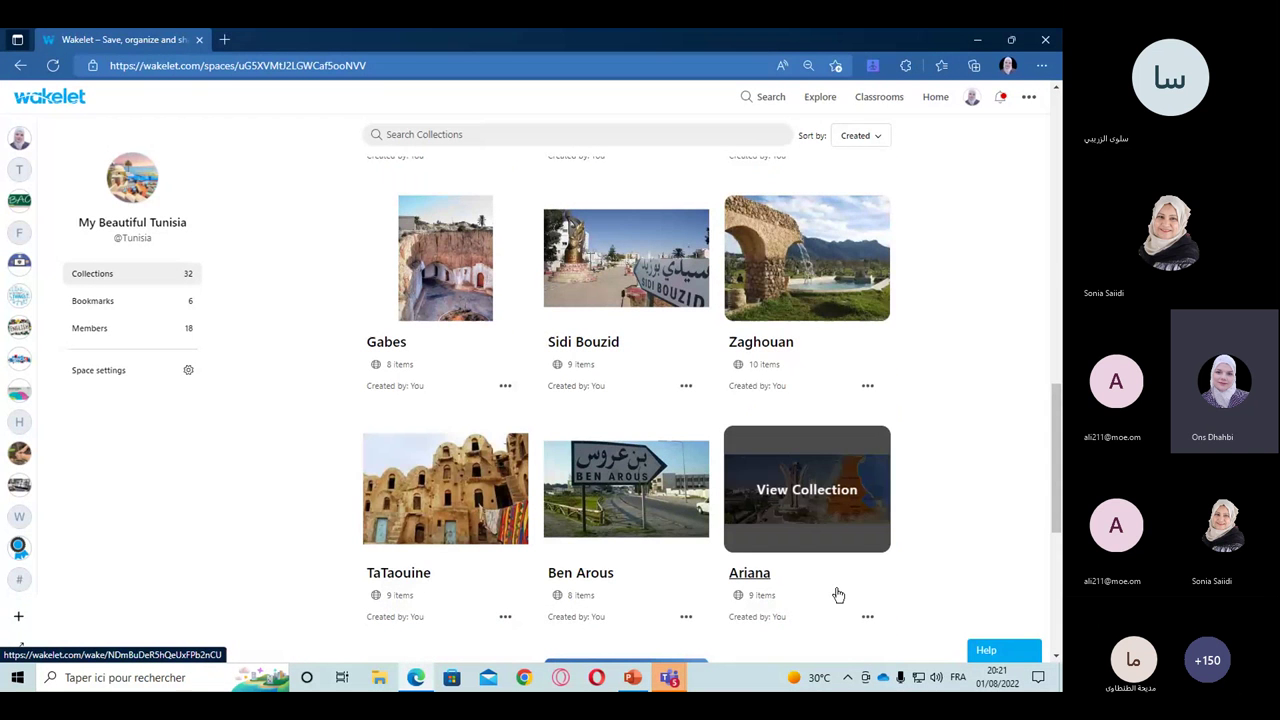
scroll(838, 595, "up", 10)
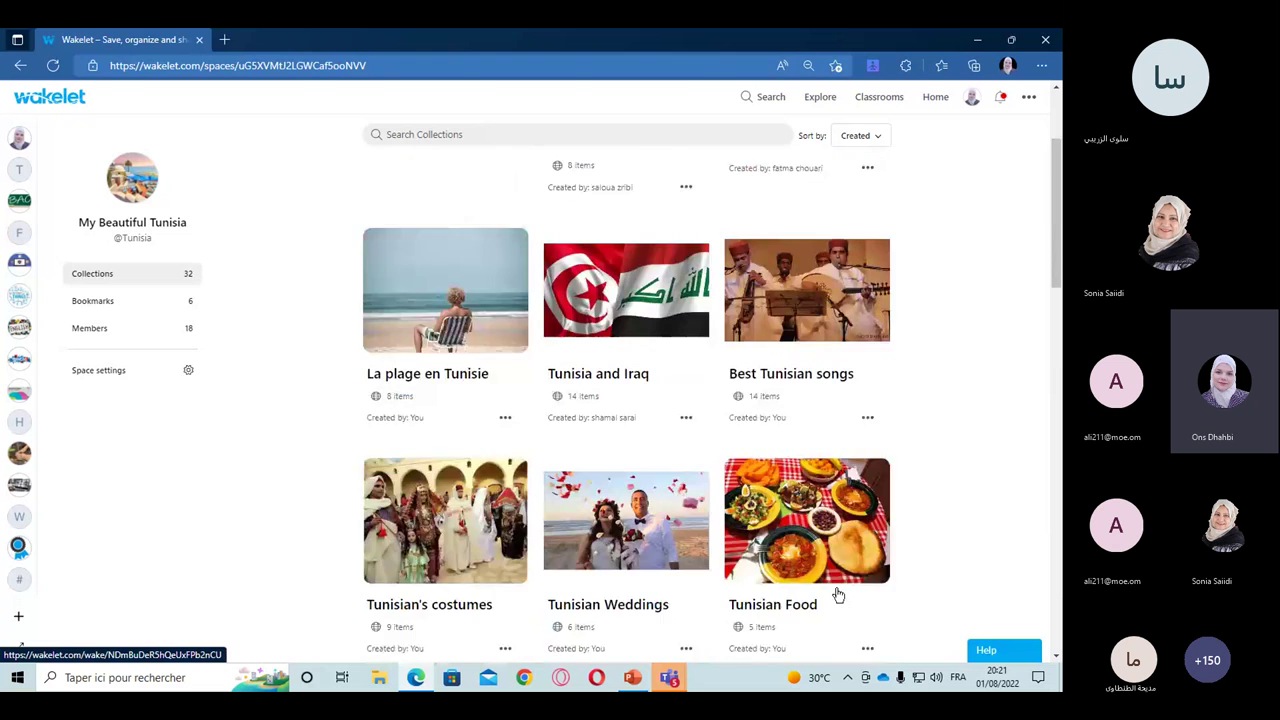
scroll(838, 595, "up", 2)
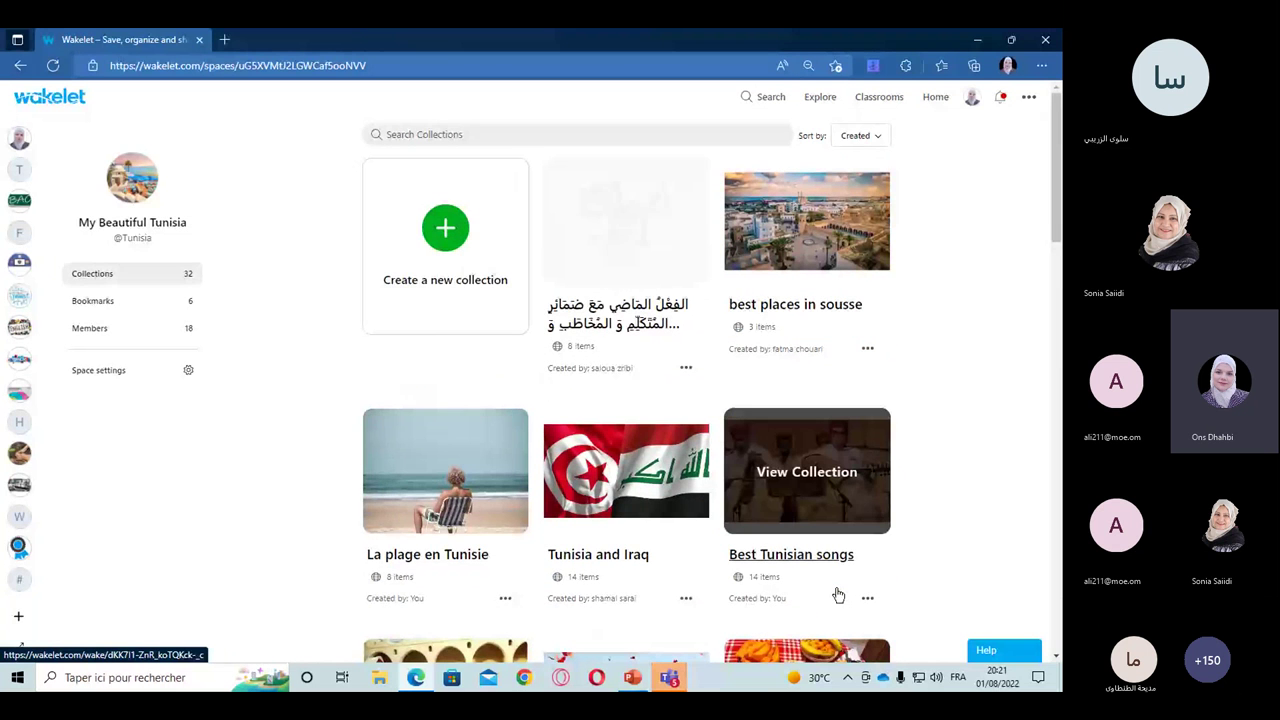
Step: Open the My Beautiful Tunisia space's members and copy its invite link
left_click(166, 337)
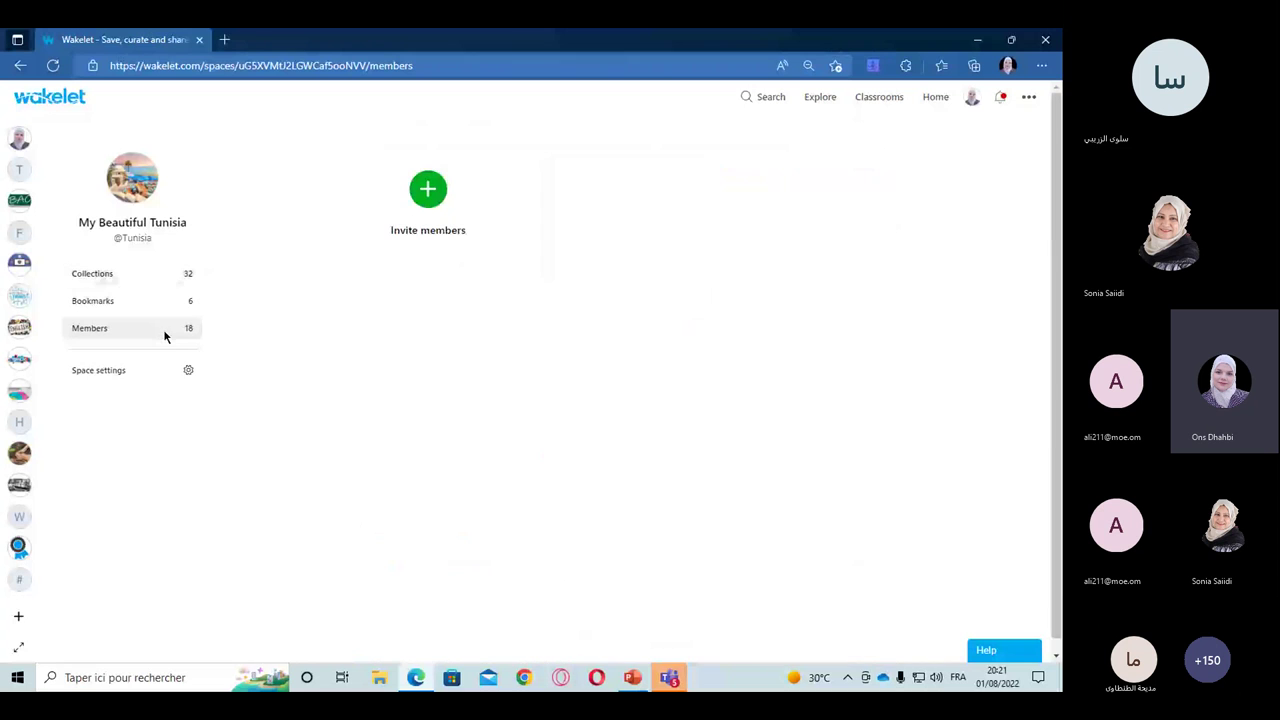
scroll(725, 483, "down", 1)
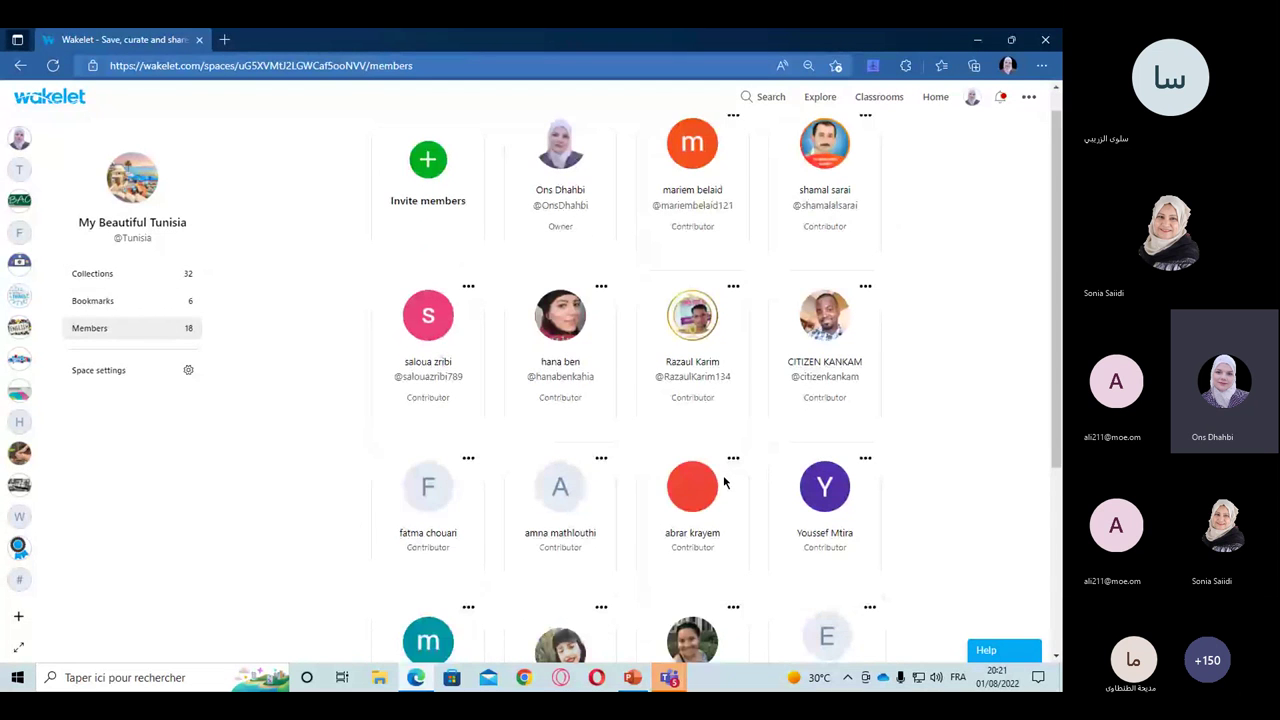
scroll(725, 483, "down", 2)
scroll(725, 483, "down", 1)
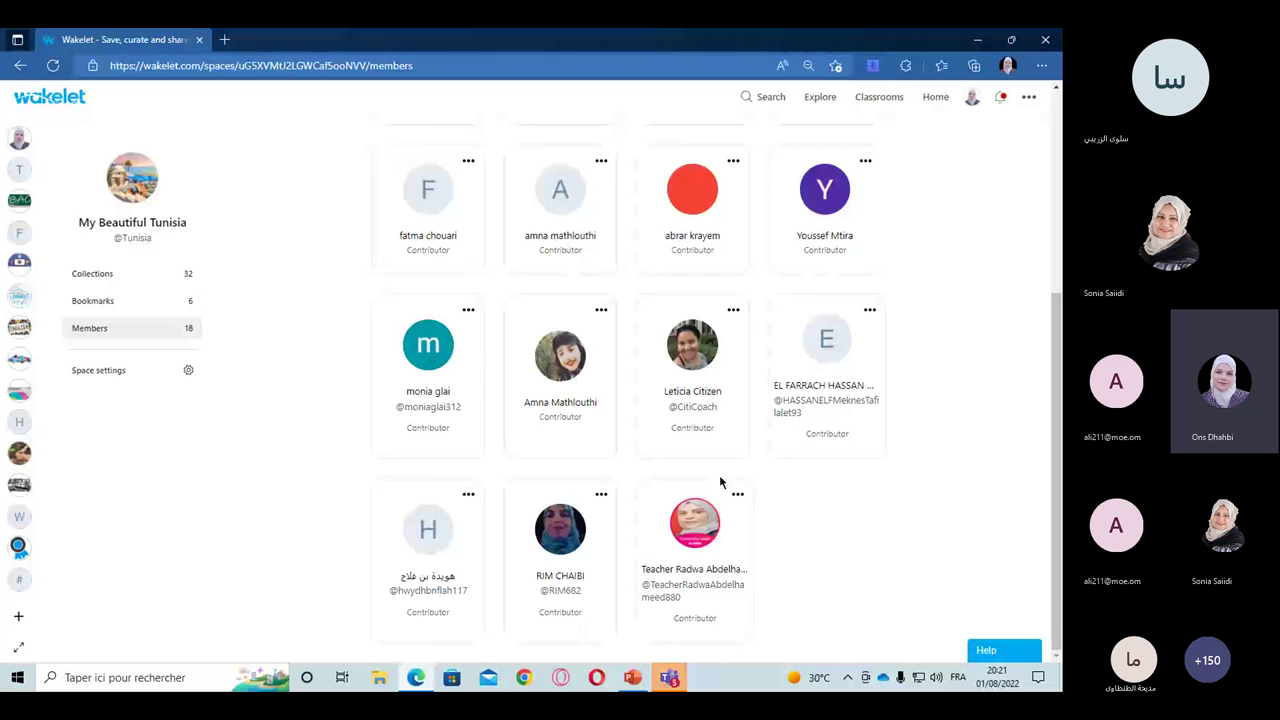
scroll(664, 483, "up", 5)
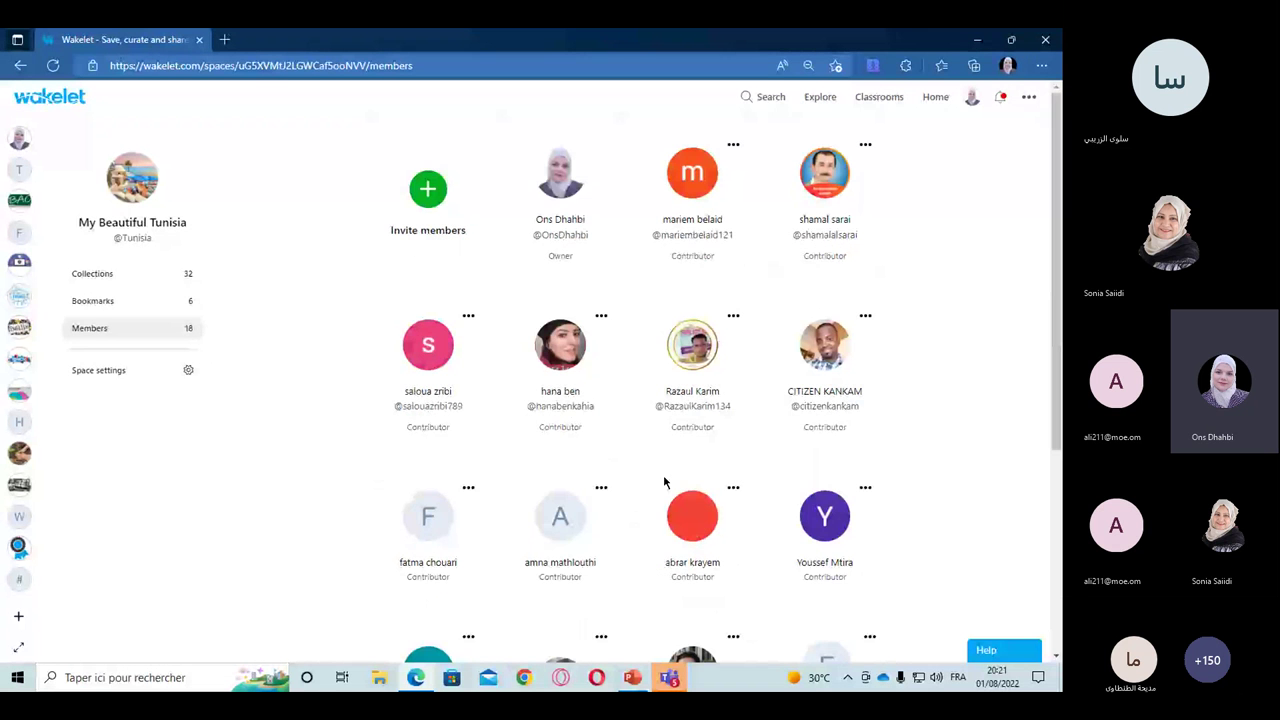
left_click(428, 189)
left_click(652, 400)
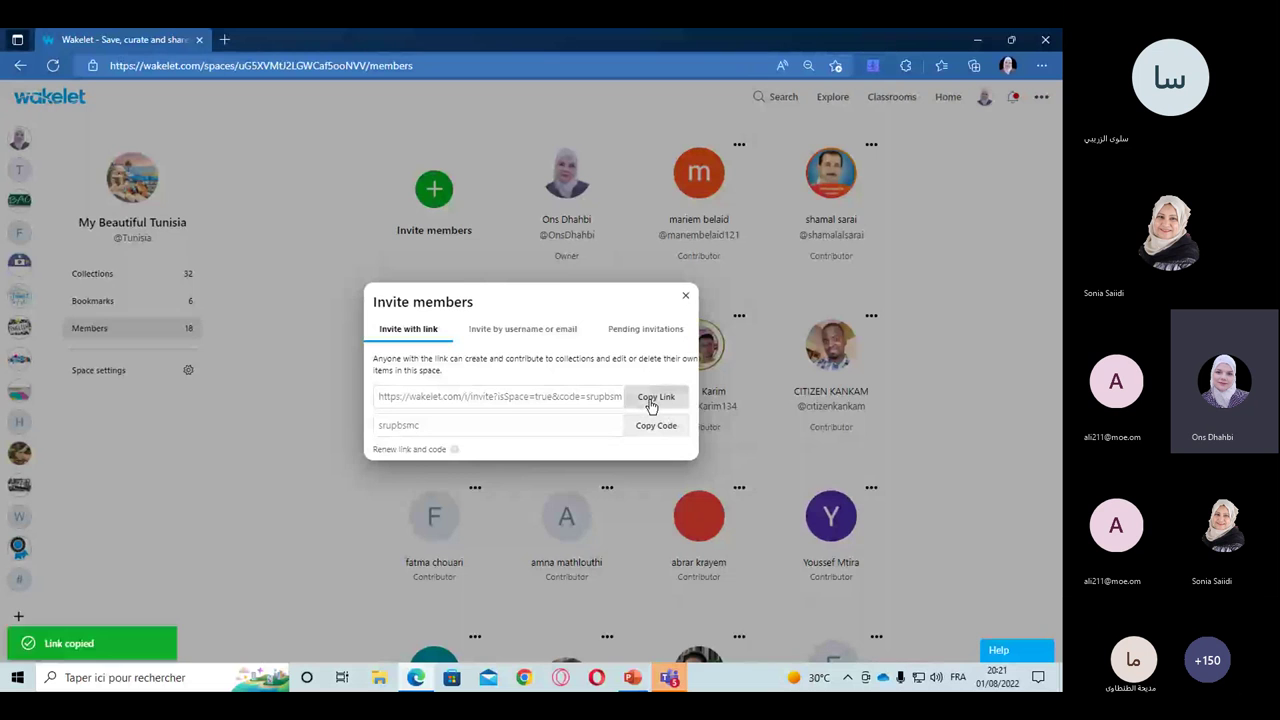
Step: Paste the invite link into the Teams meeting chat, send it, and return to Edge
left_click(668, 679)
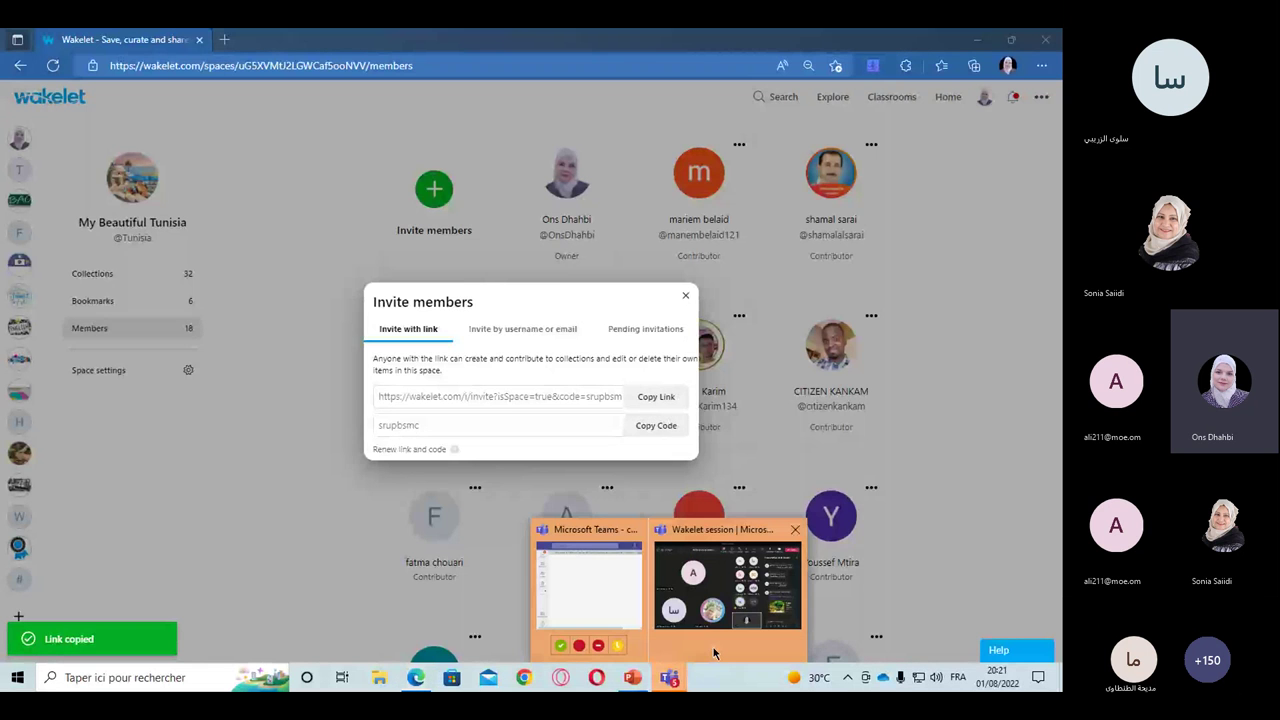
left_click(713, 647)
right_click(848, 607)
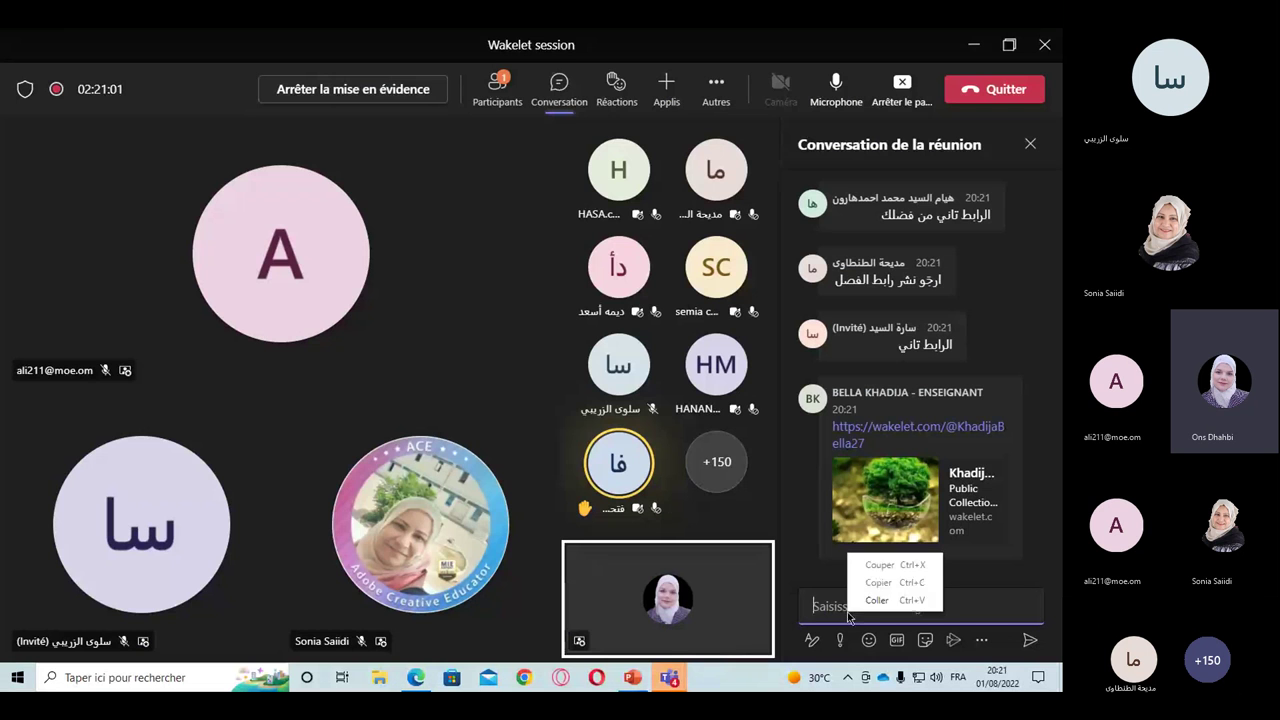
left_click(877, 600)
key("Return")
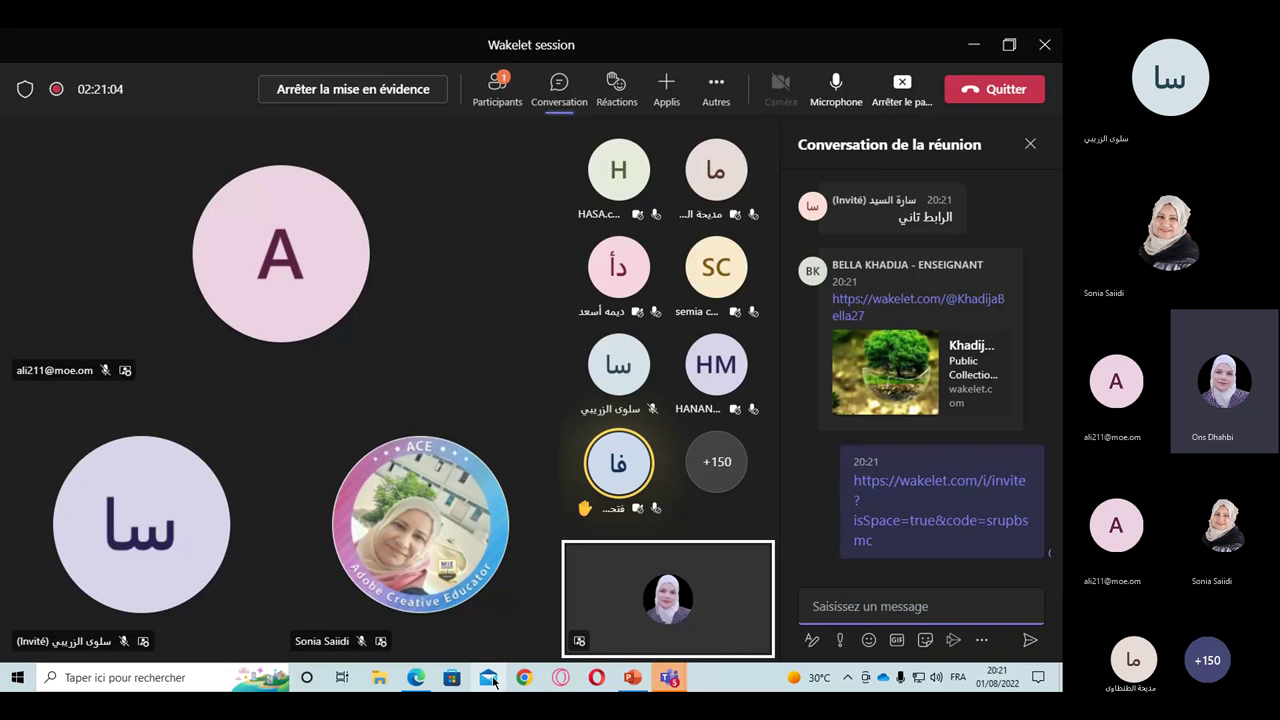
left_click(420, 590)
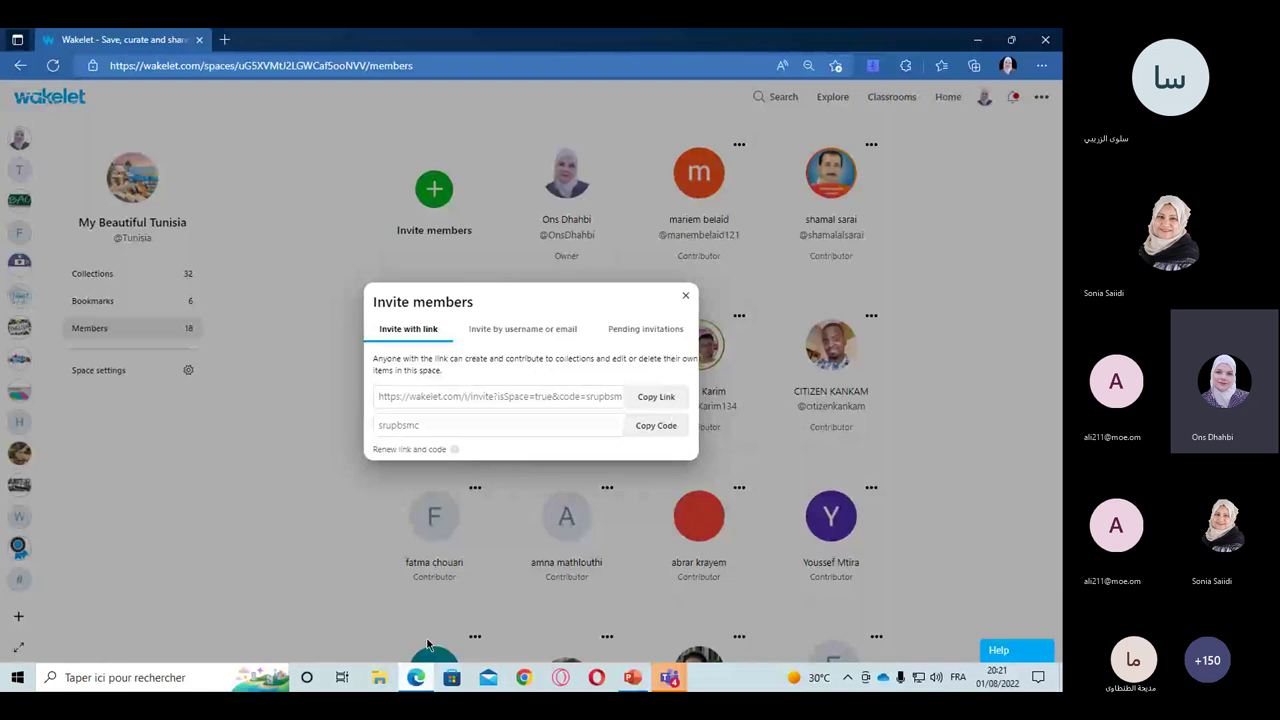
Step: Close the invite dialog, open the Celebrations space and browse its seven collections
left_click(685, 296)
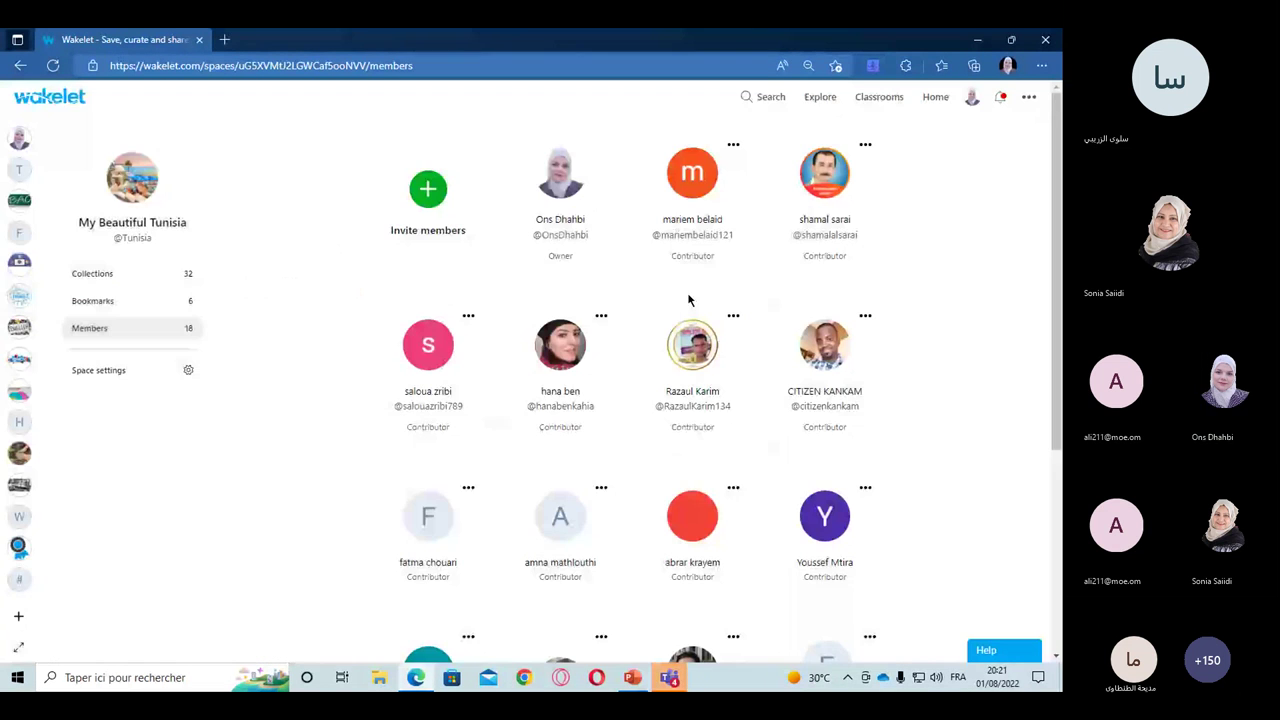
left_click(18, 647)
scroll(474, 543, "down", 3)
scroll(474, 543, "down", 1)
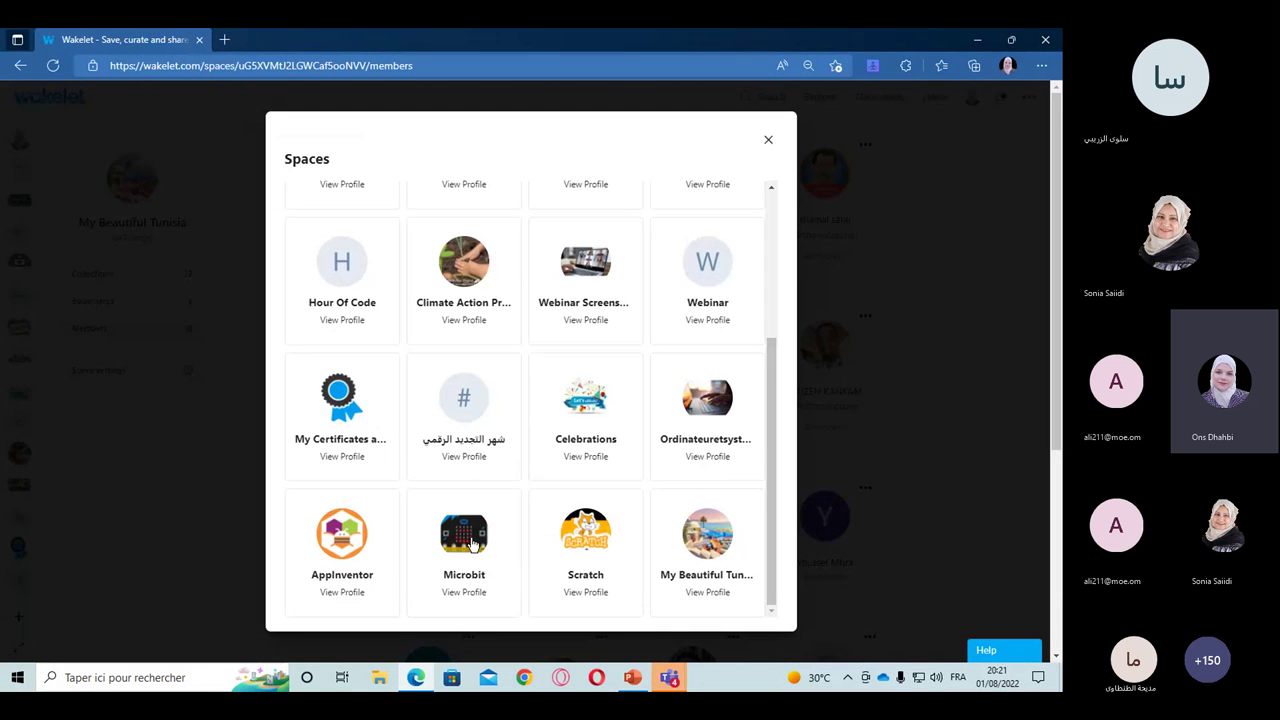
left_click(587, 413)
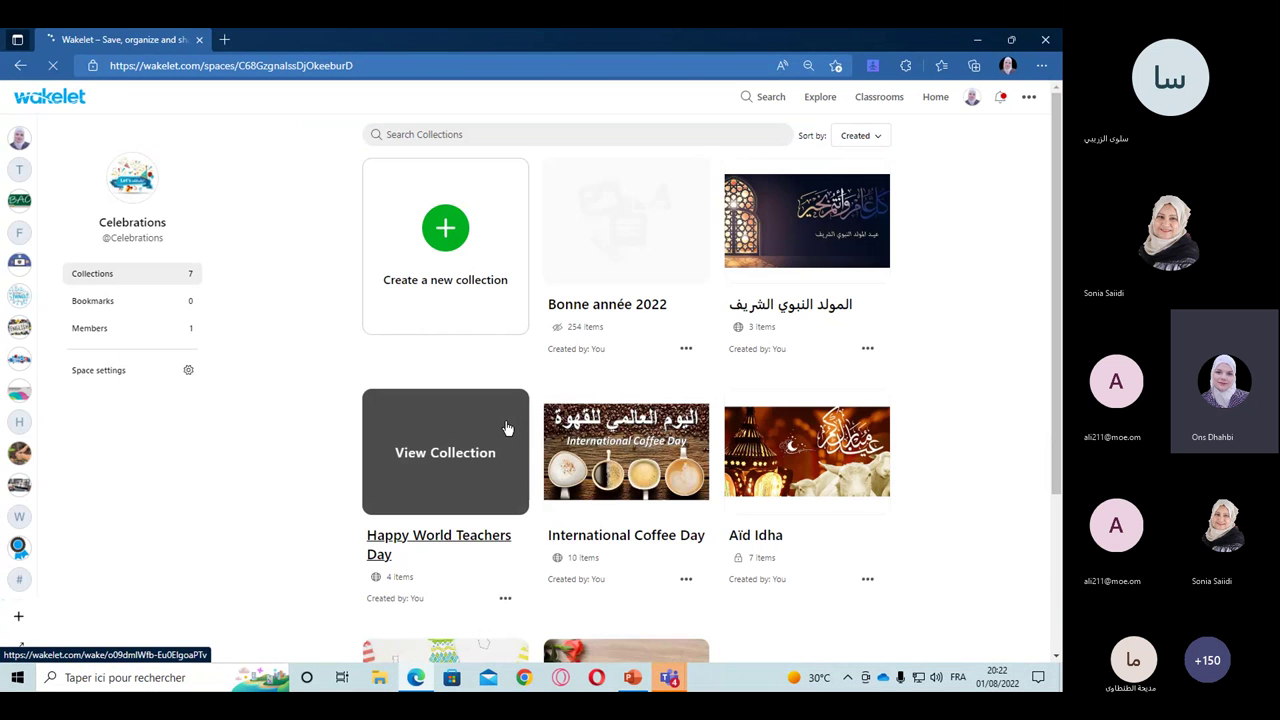
left_click(507, 428)
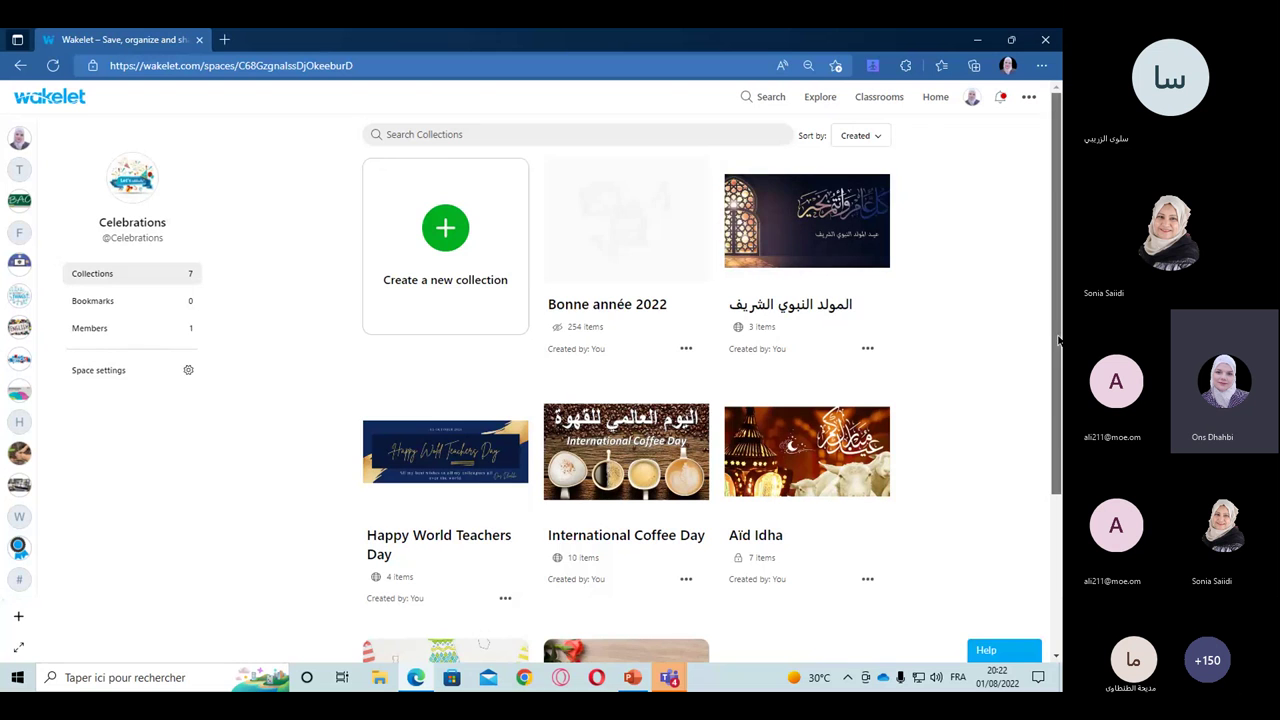
scroll(1058, 340, "down", 3)
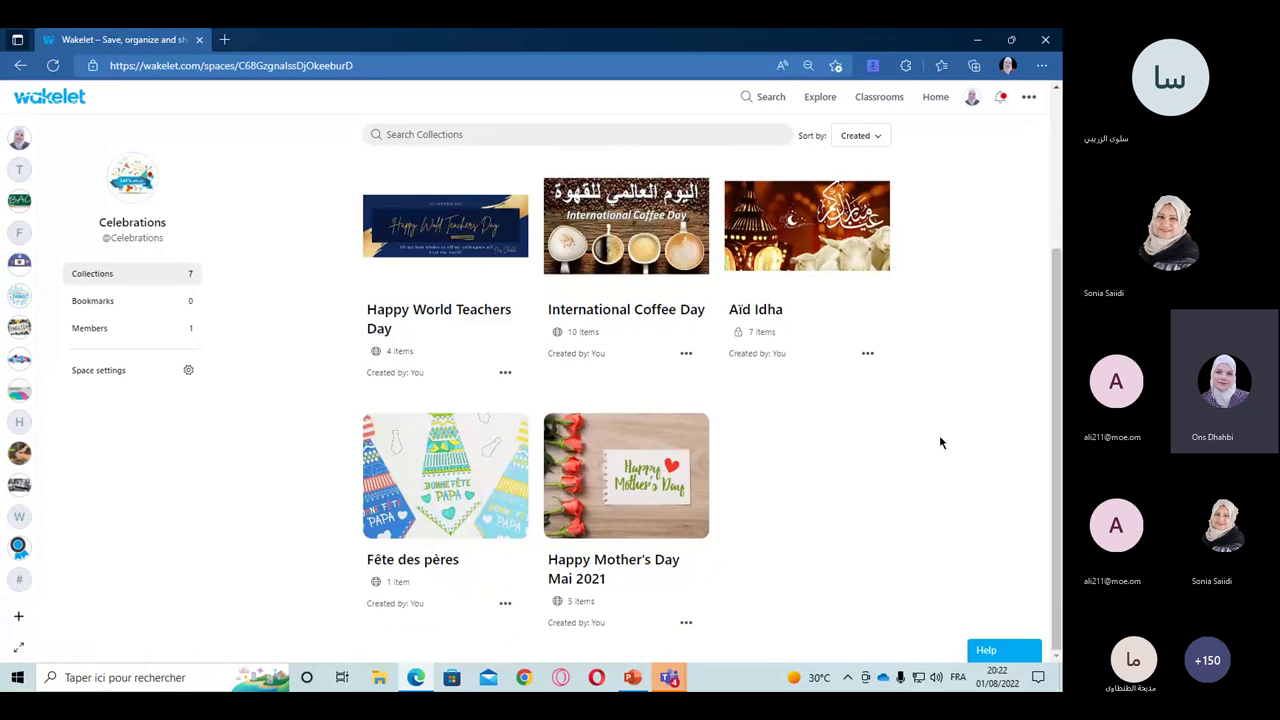
scroll(940, 442, "up", 3)
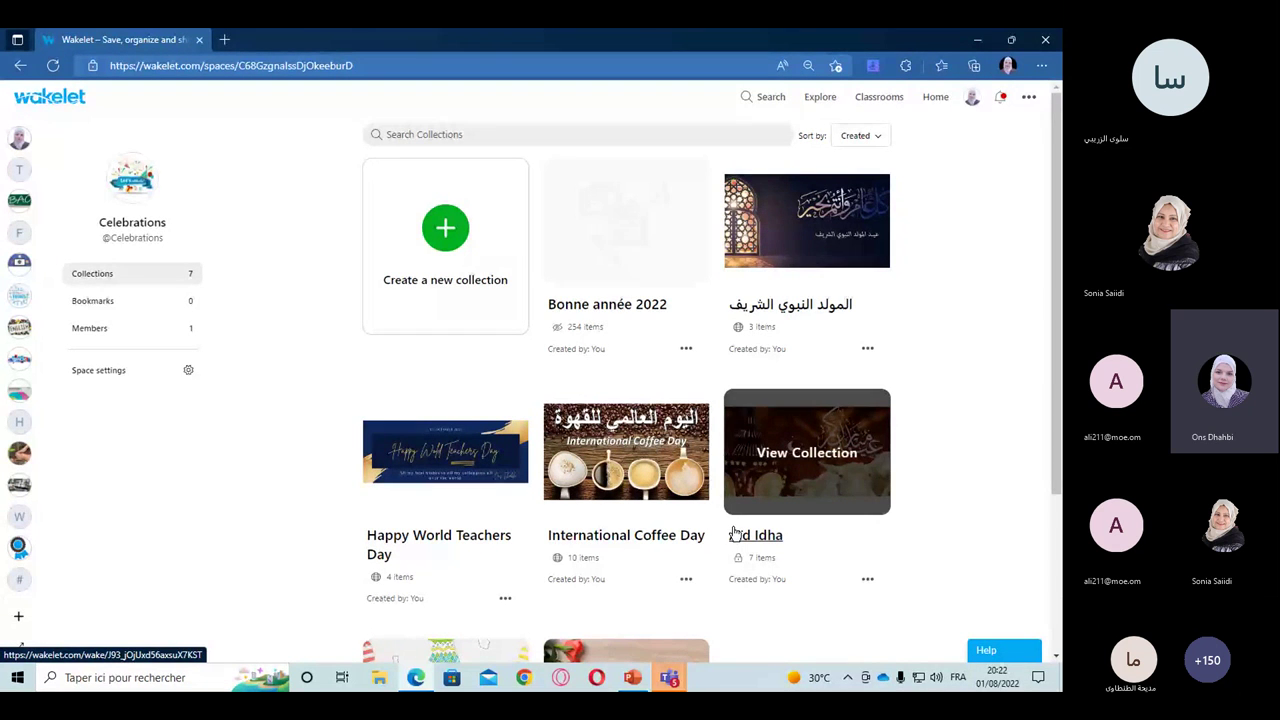
Step: Open the personal profile page and check the latest notifications
left_click(971, 97)
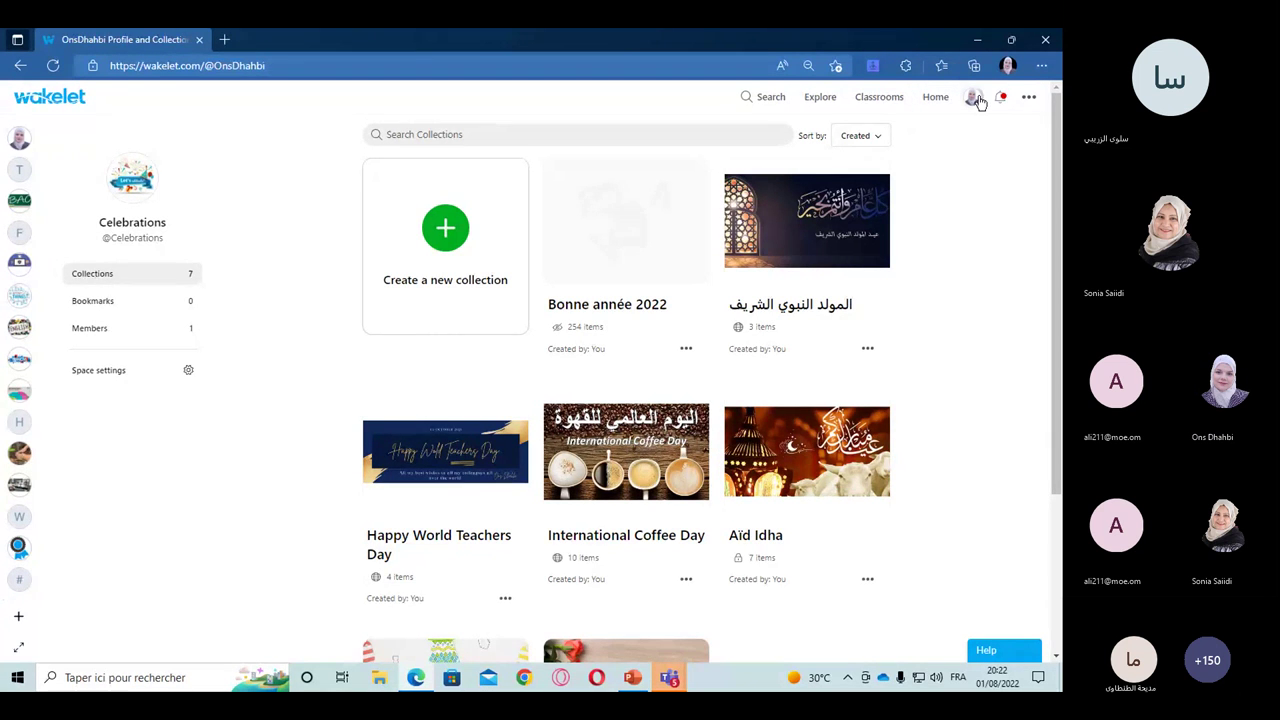
left_click(1000, 97)
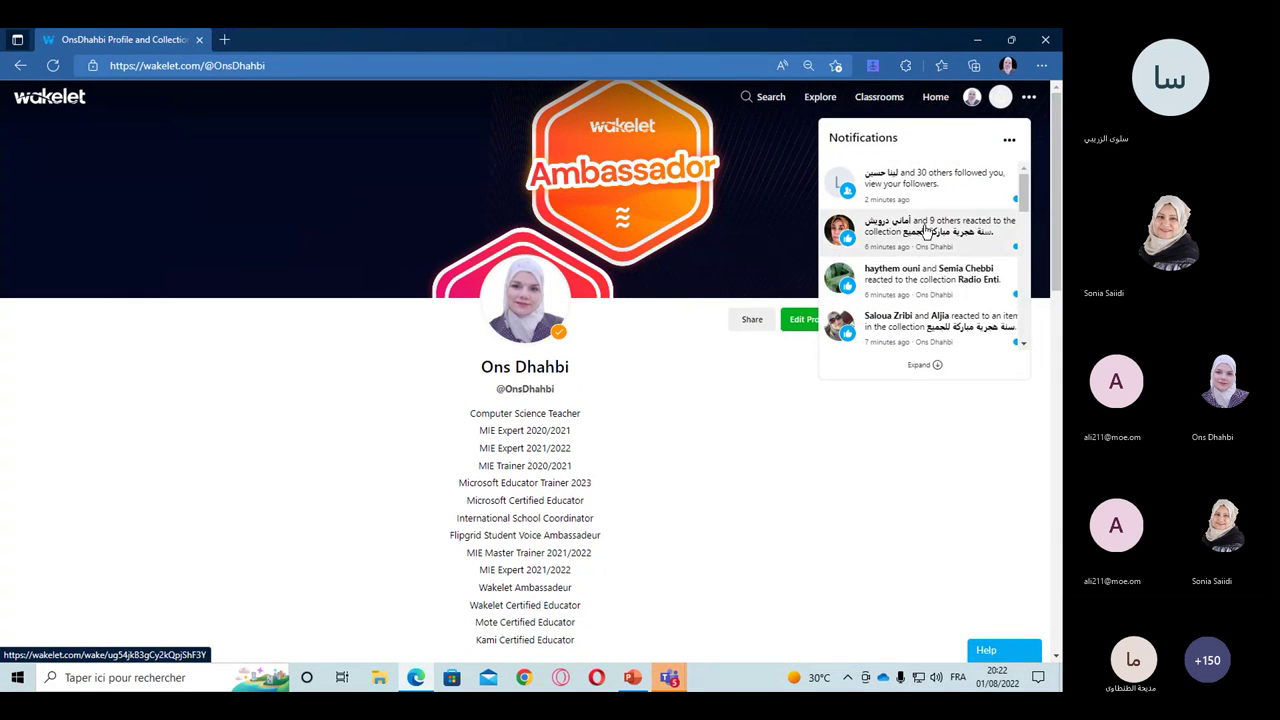
left_click(893, 108)
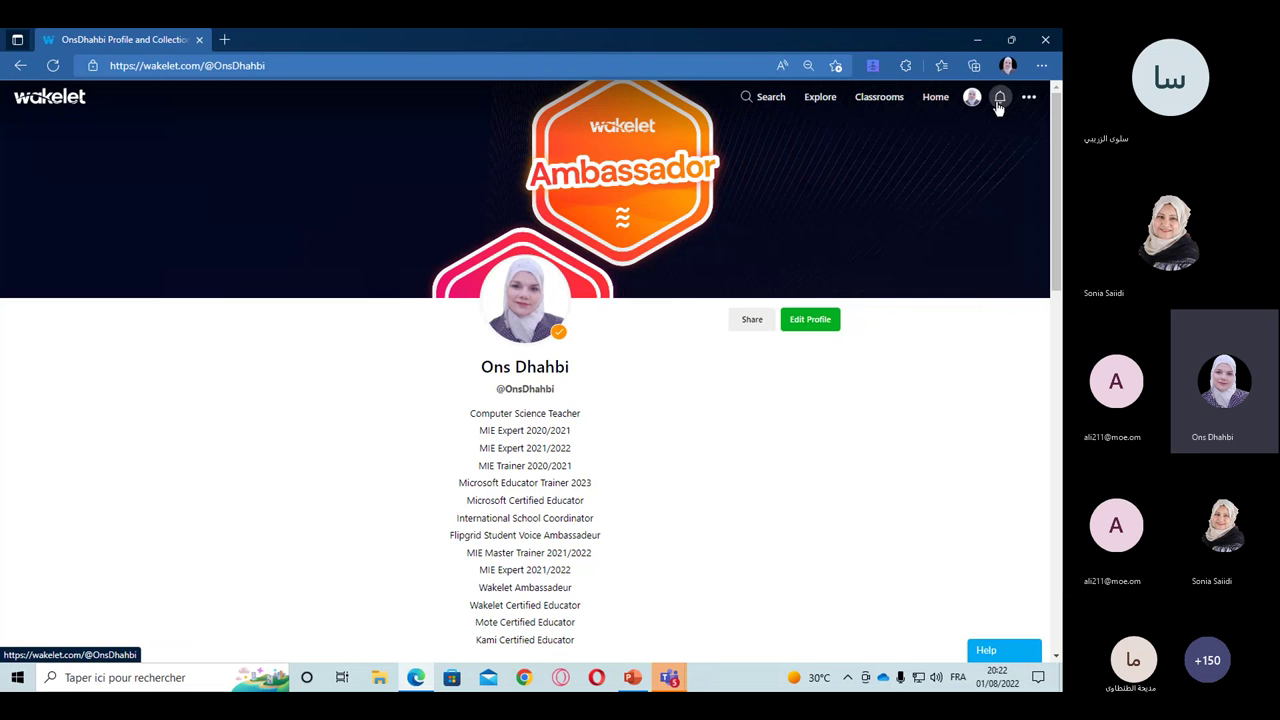
left_click(998, 104)
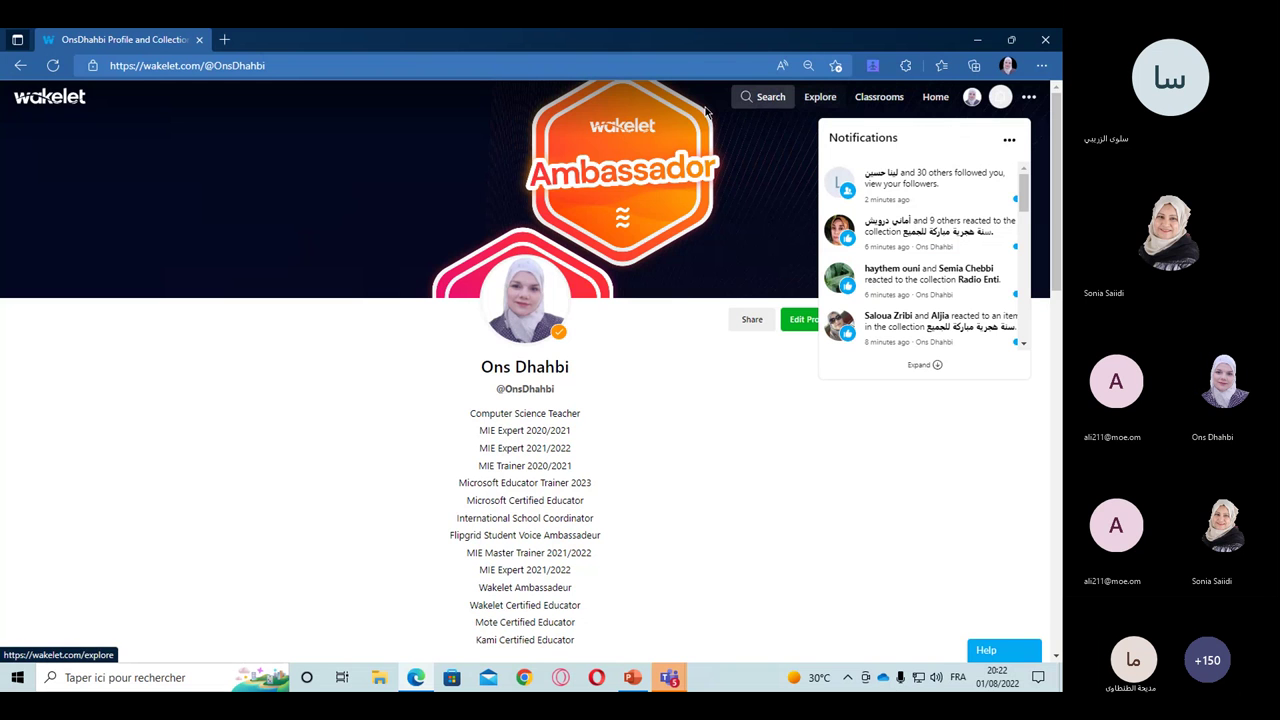
Step: Go back through the browser history to the personal collections home
left_click(20, 66)
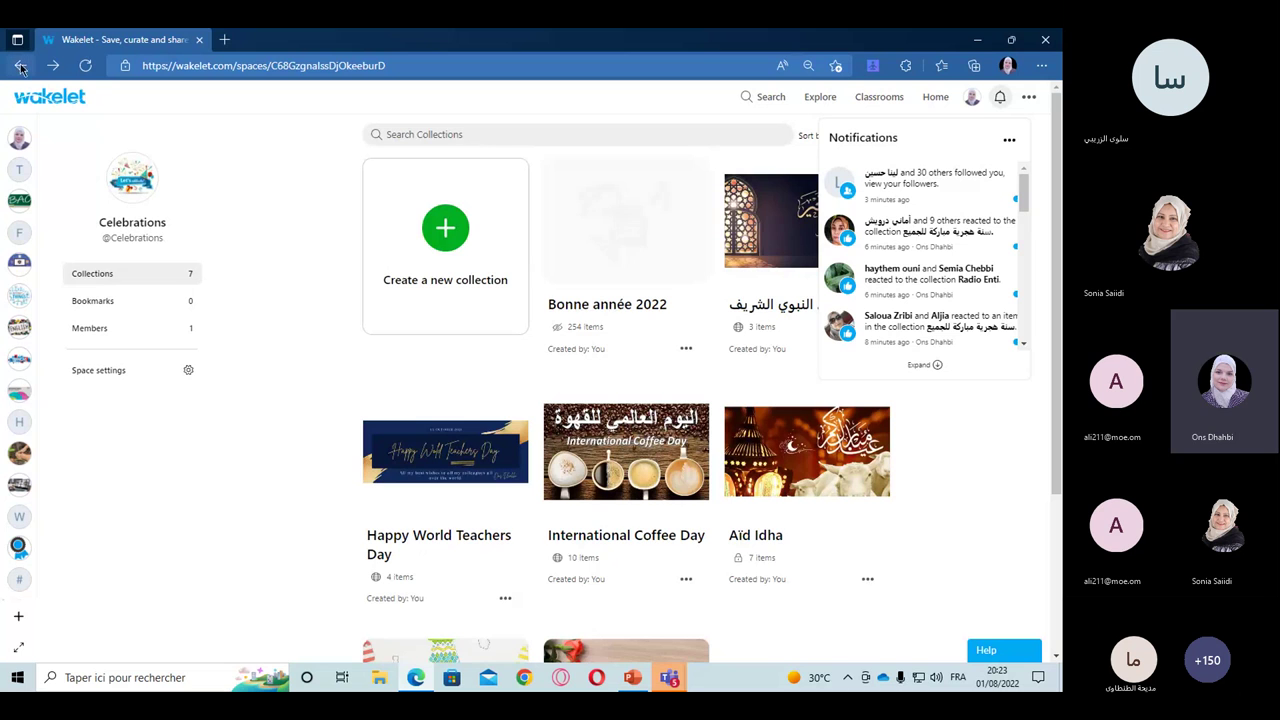
left_click(19, 67)
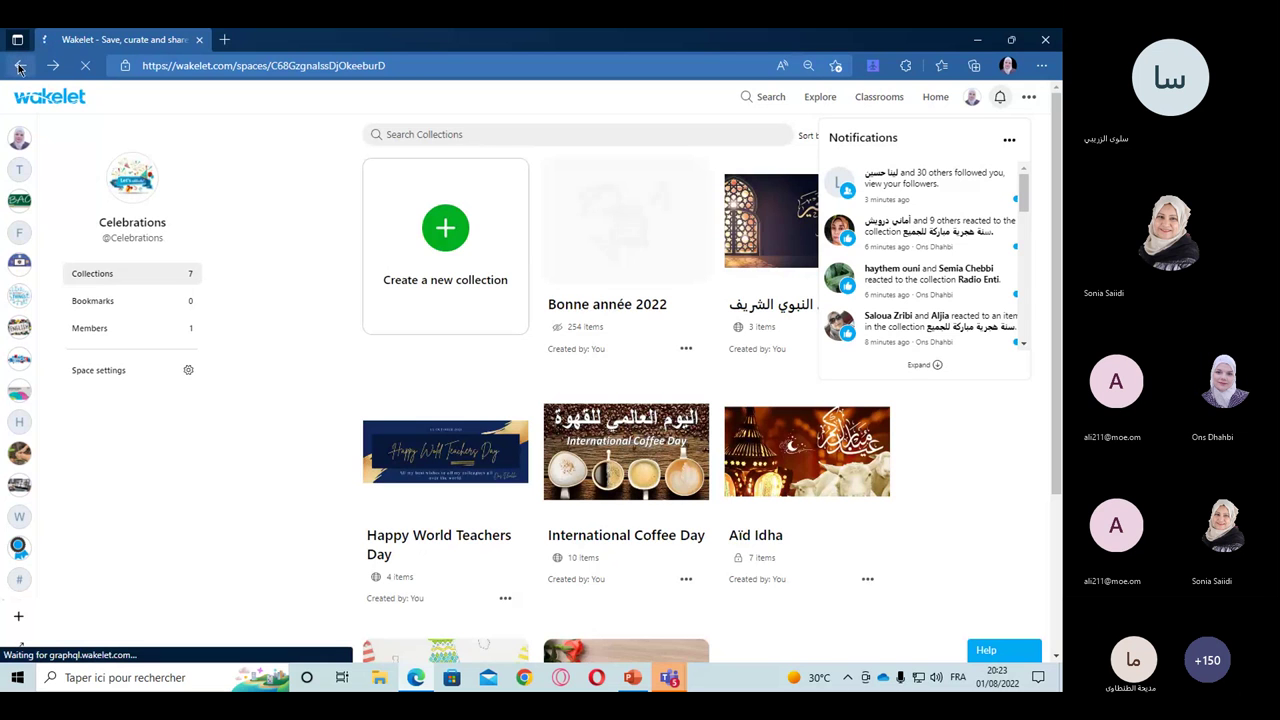
left_click(19, 67)
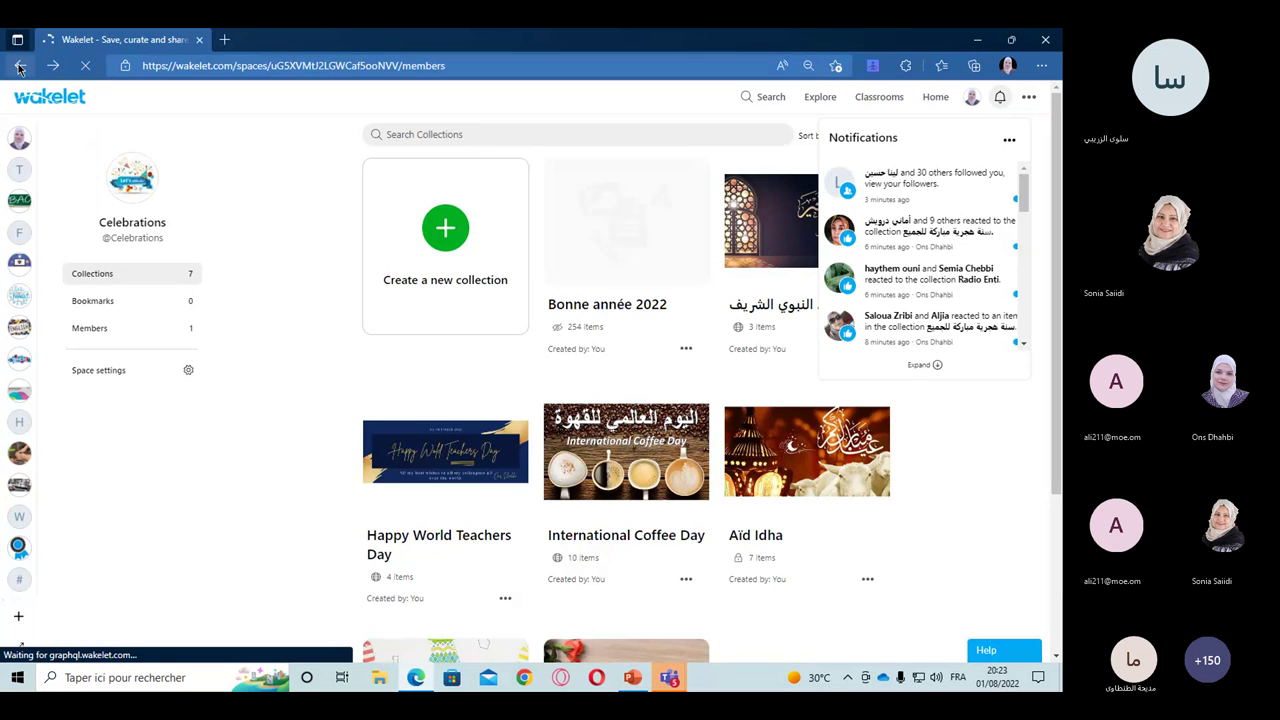
left_click(20, 67)
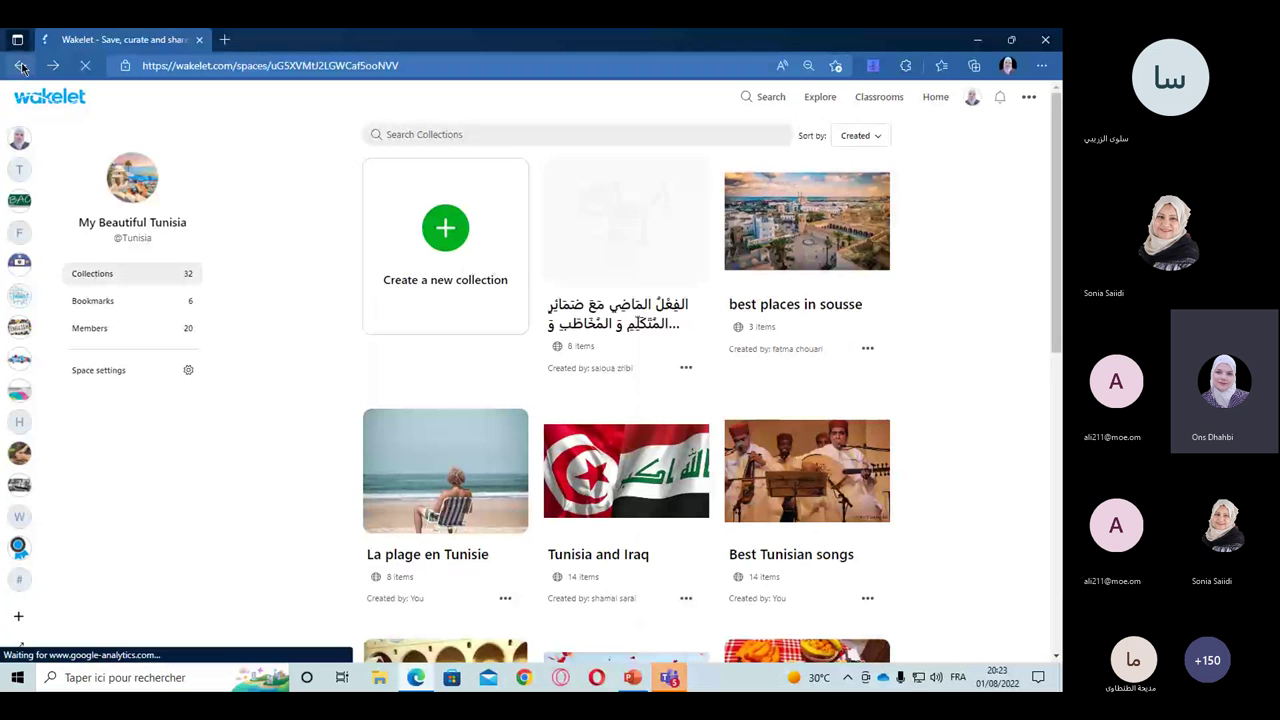
left_click(21, 66)
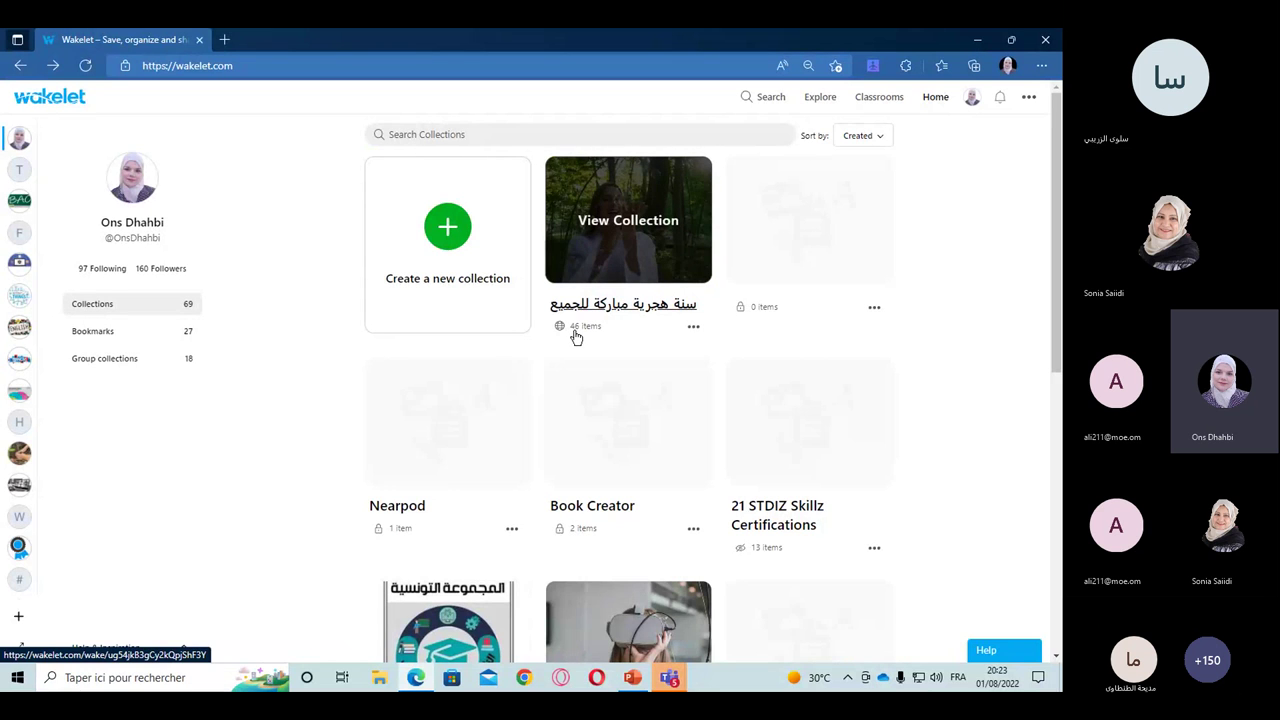
Step: Move the 'سنة هجرية مباركة للجميع' collection into the Celebrations space
left_click(693, 330)
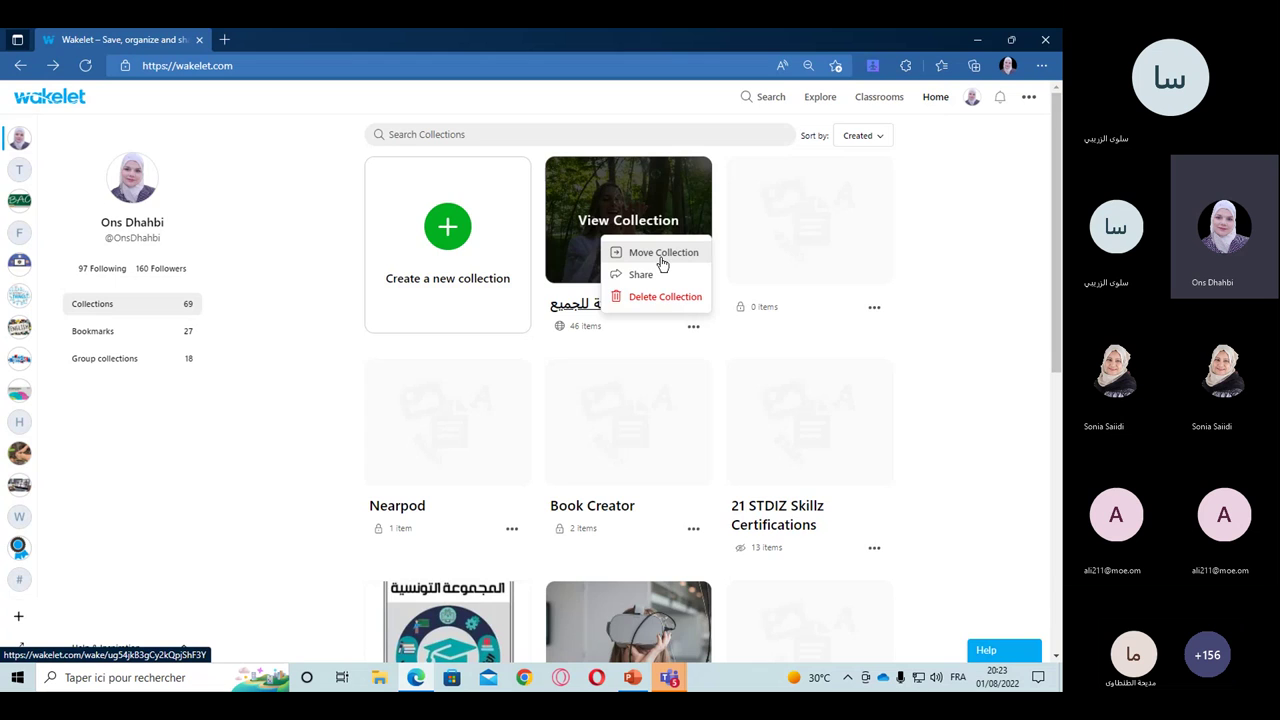
left_click(662, 256)
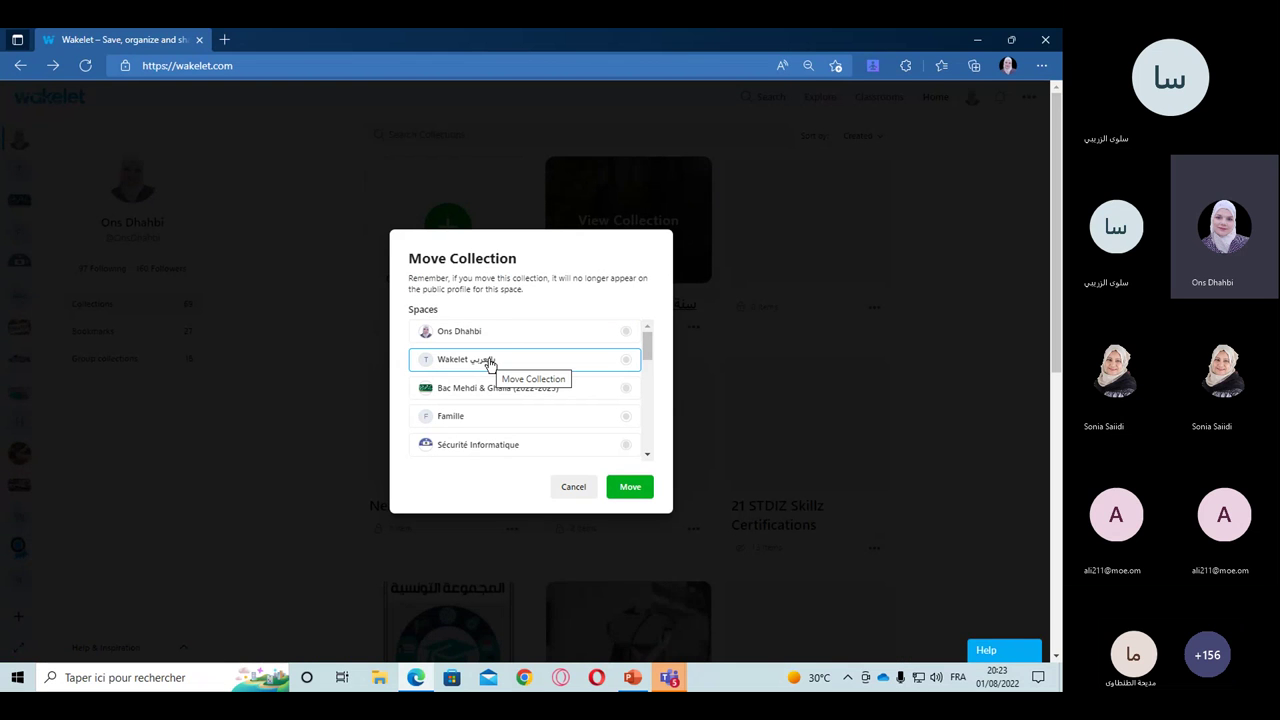
scroll(490, 365, "down", 1)
scroll(490, 365, "down", 1)
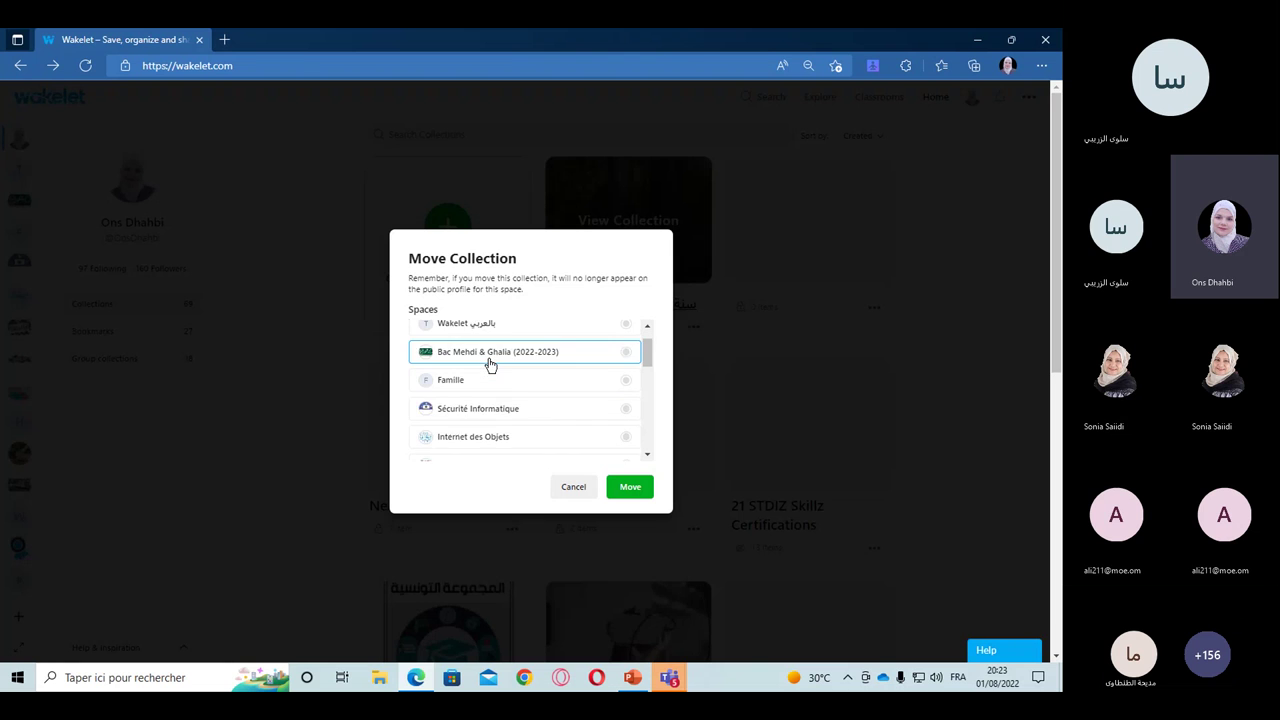
scroll(490, 365, "down", 3)
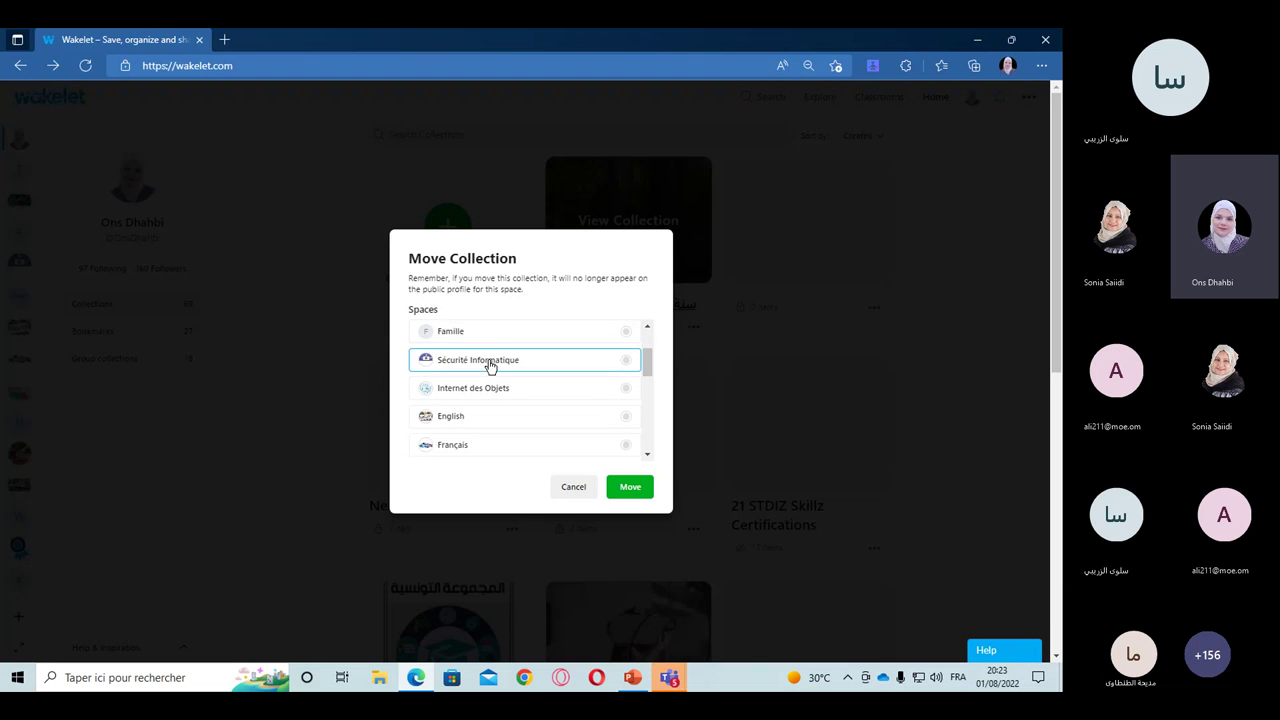
scroll(487, 397, "down", 2)
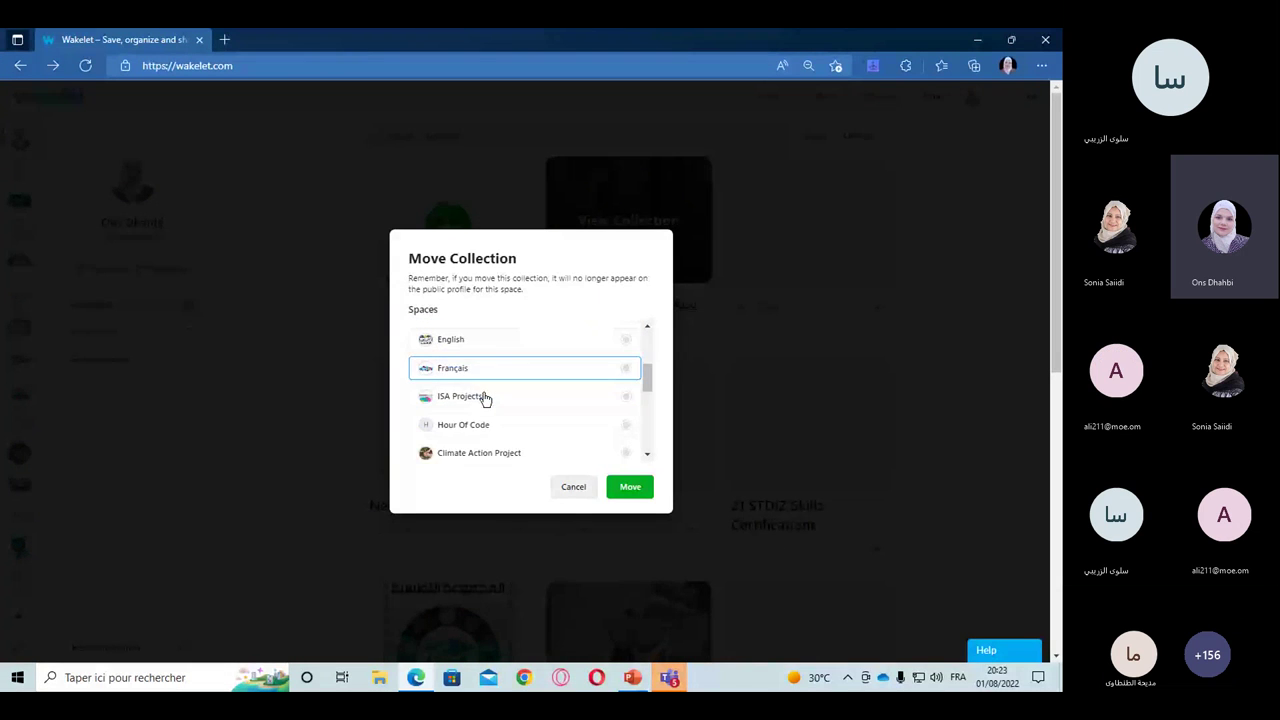
scroll(487, 397, "down", 2)
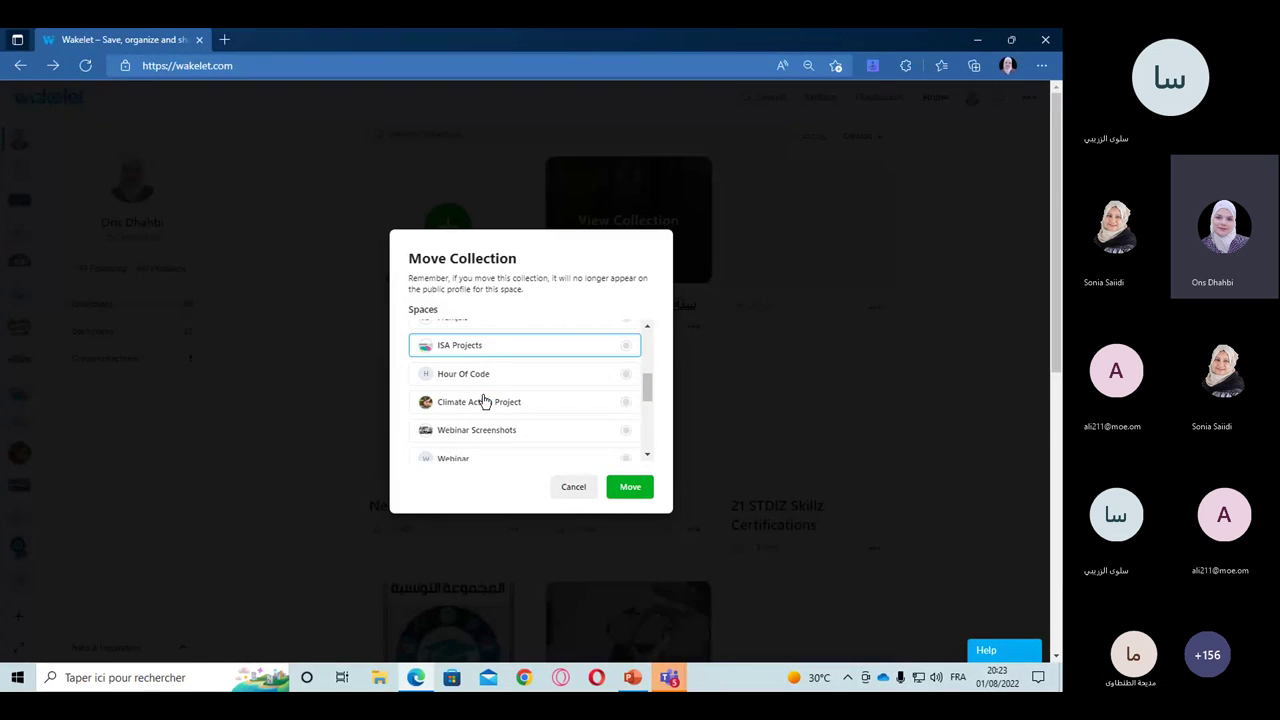
scroll(484, 401, "down", 4)
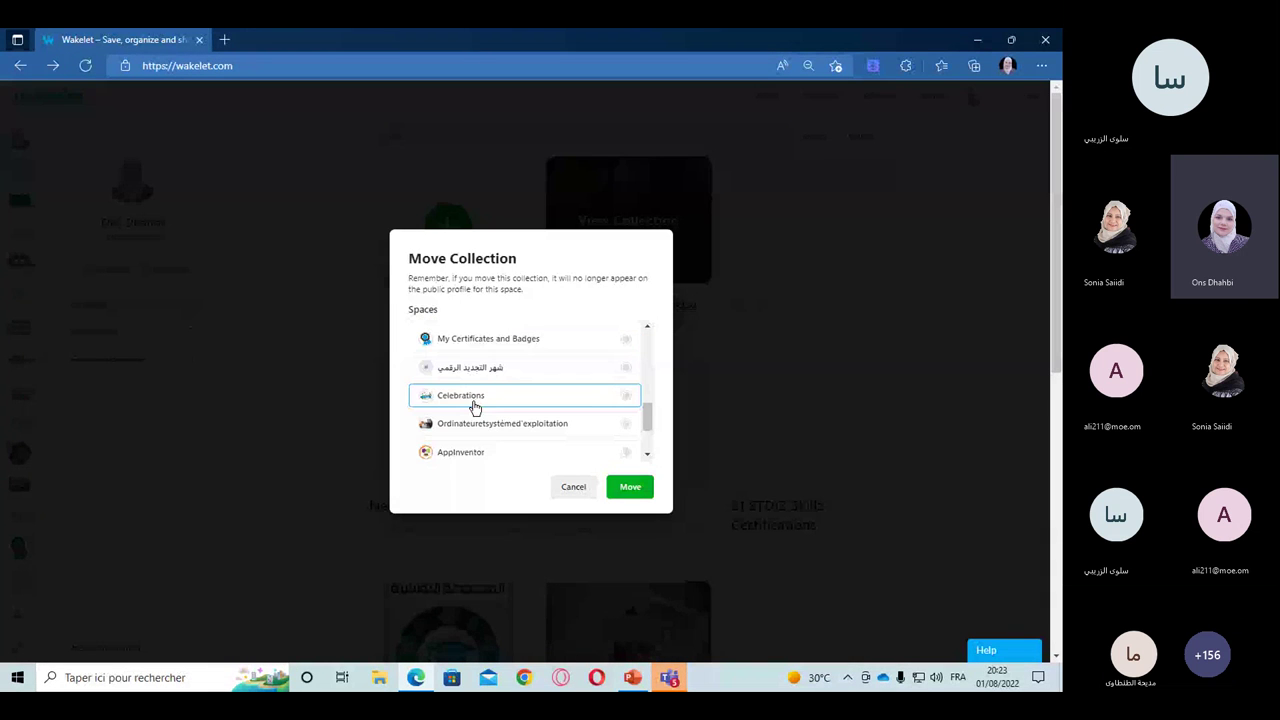
left_click(590, 400)
left_click(630, 489)
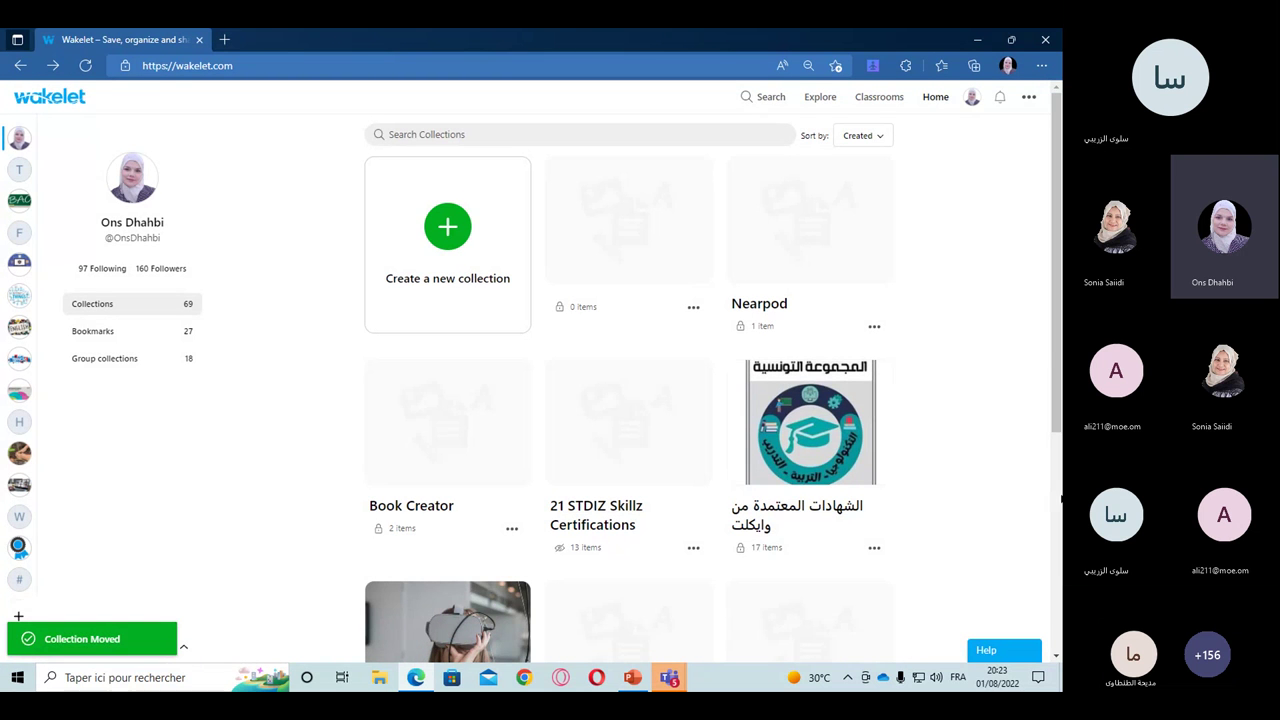
Step: Open Celebrations from the full spaces list and scroll through its 8 collections
scroll(10, 492, "down", 2)
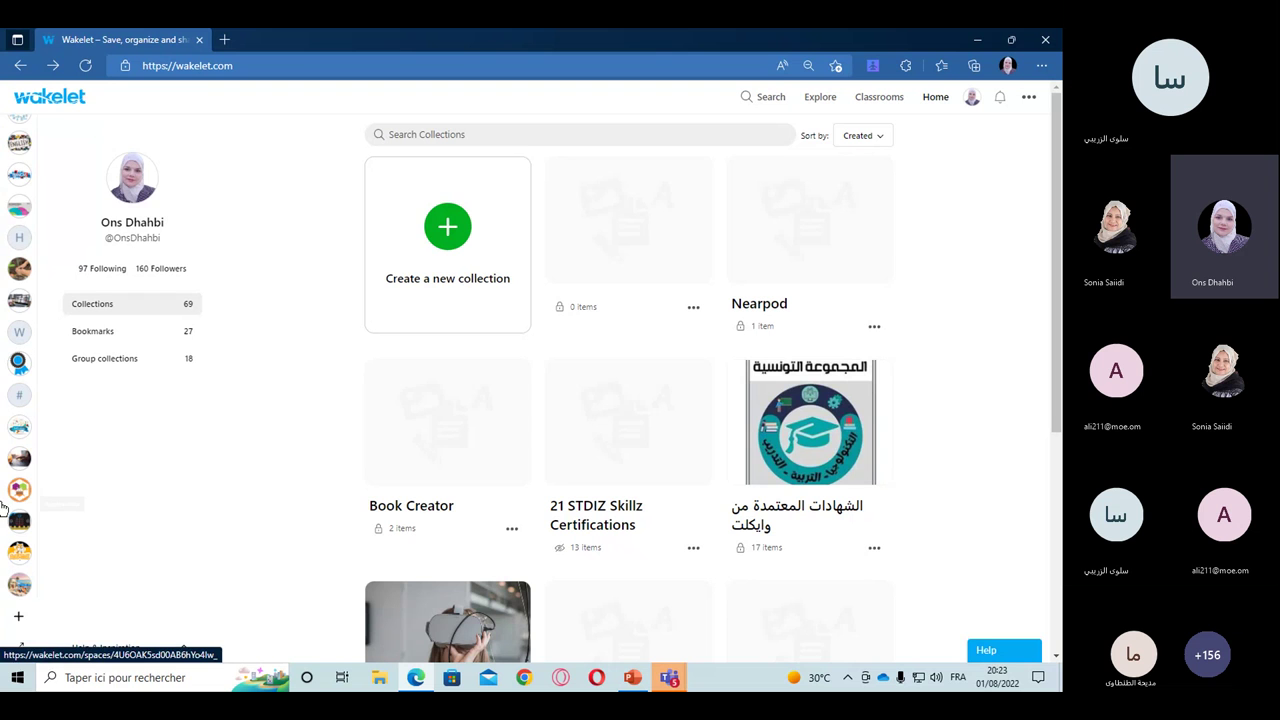
left_click(19, 652)
scroll(608, 503, "down", 3)
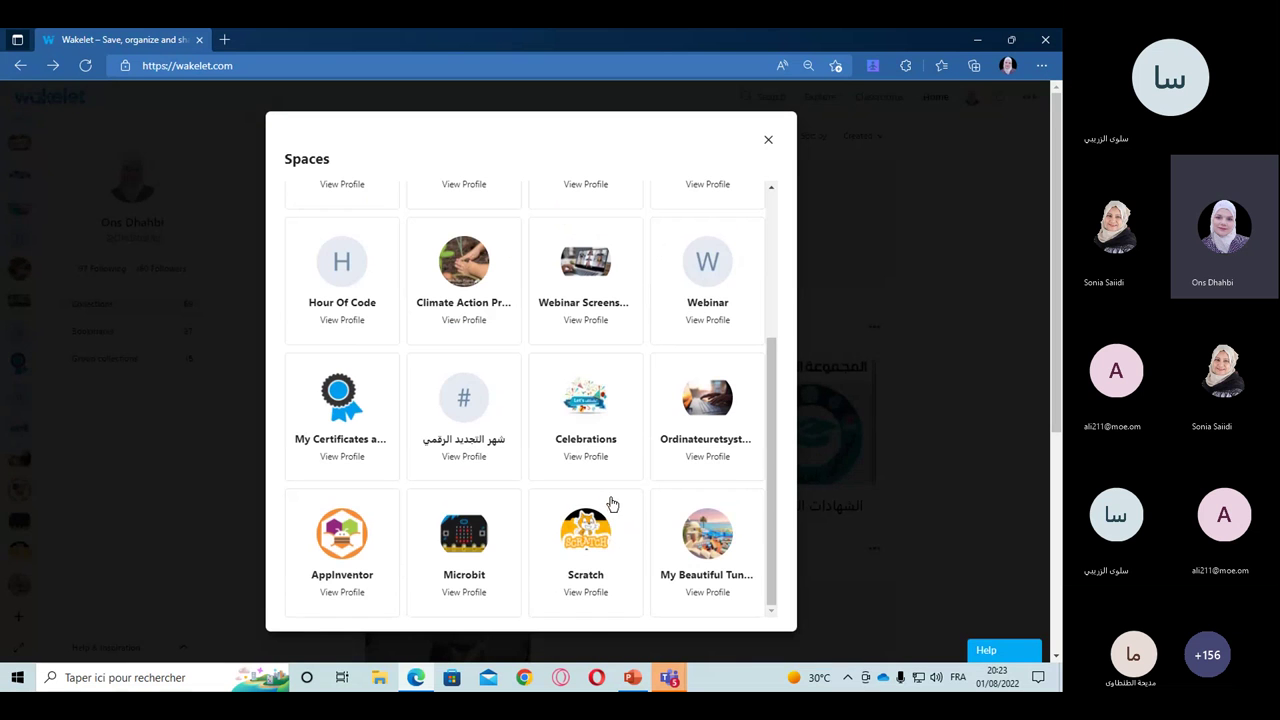
left_click(586, 420)
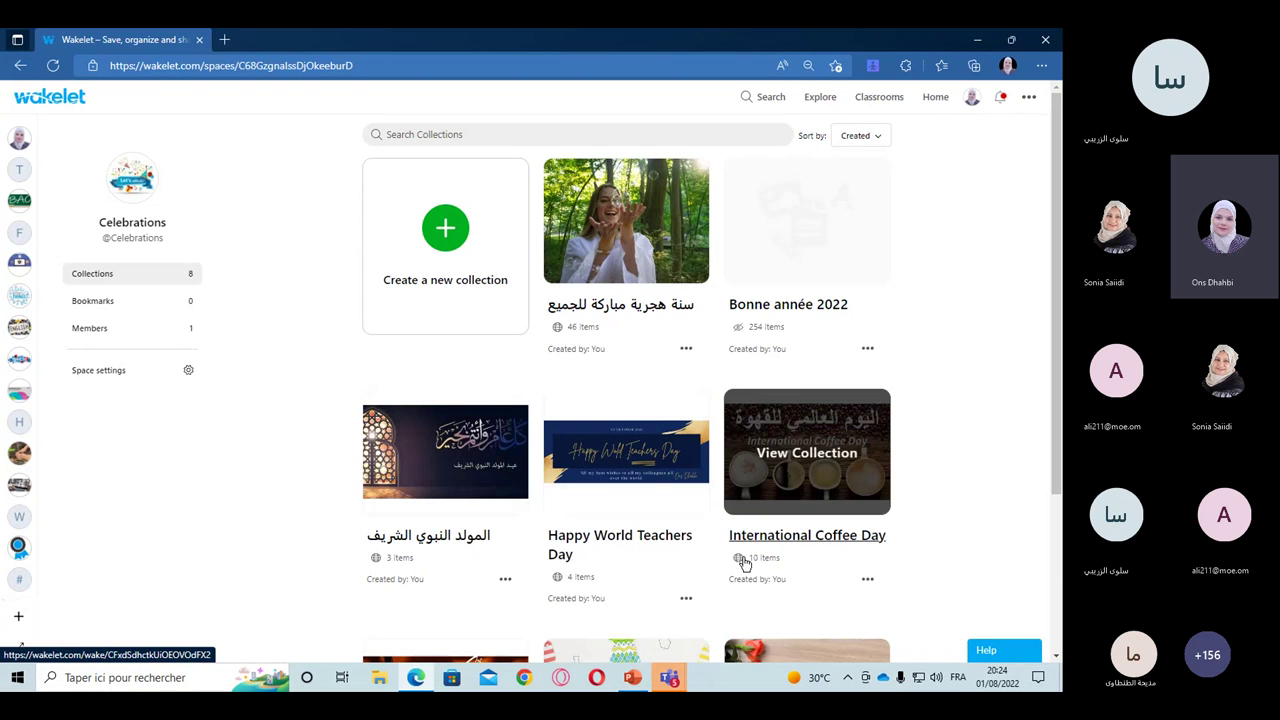
scroll(690, 612, "down", 2)
scroll(690, 610, "down", 1)
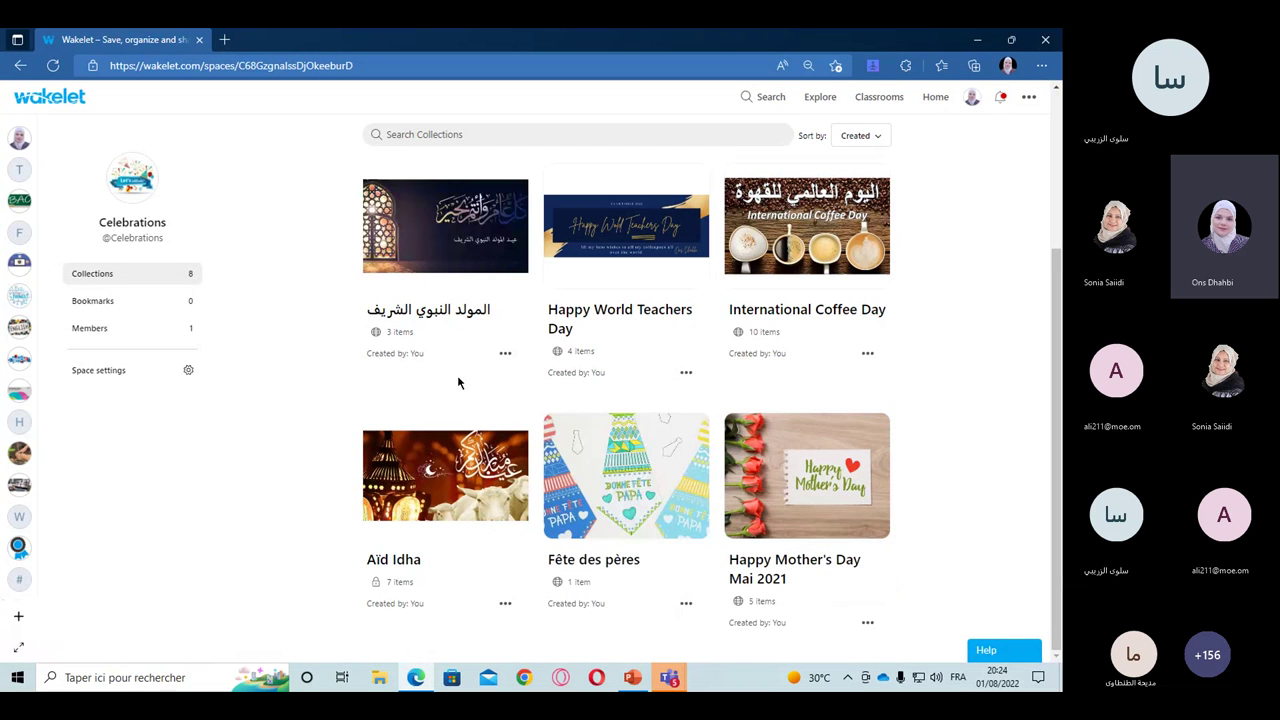
Step: Copy the Celebrations space's invite link and paste it into the Teams meeting chat box
left_click(89, 328)
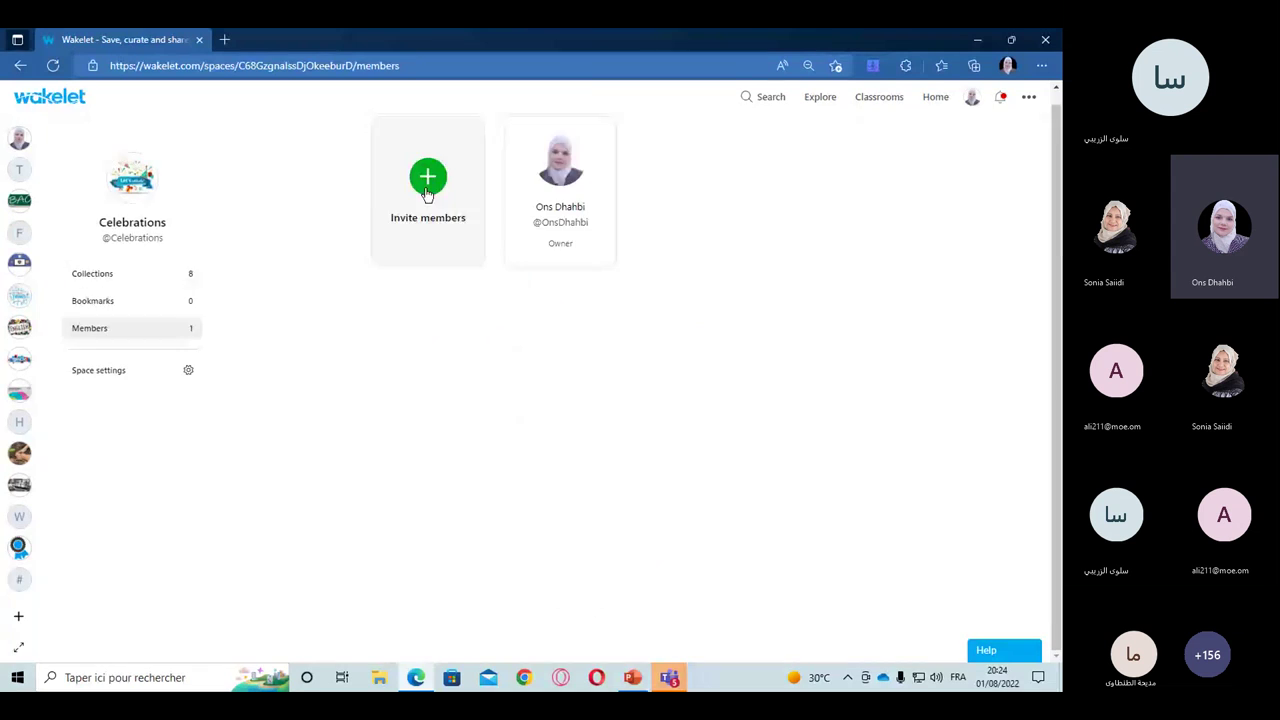
left_click(432, 180)
left_click(656, 398)
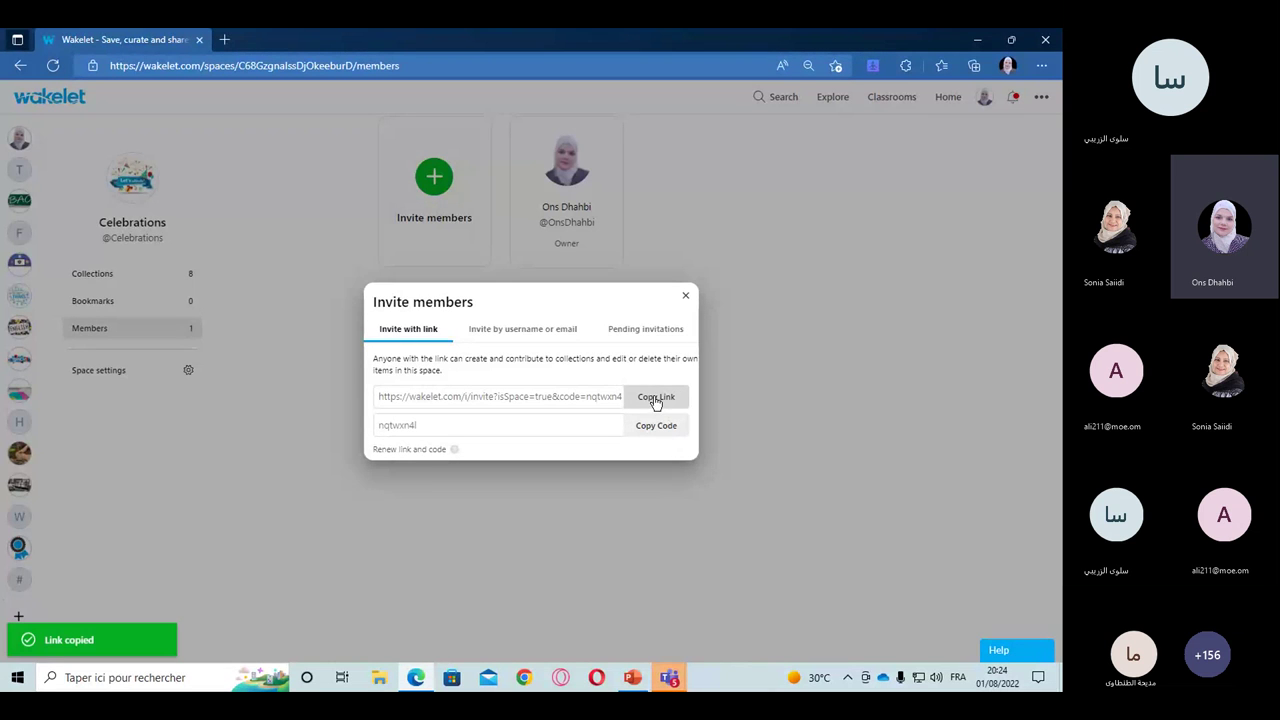
left_click(668, 680)
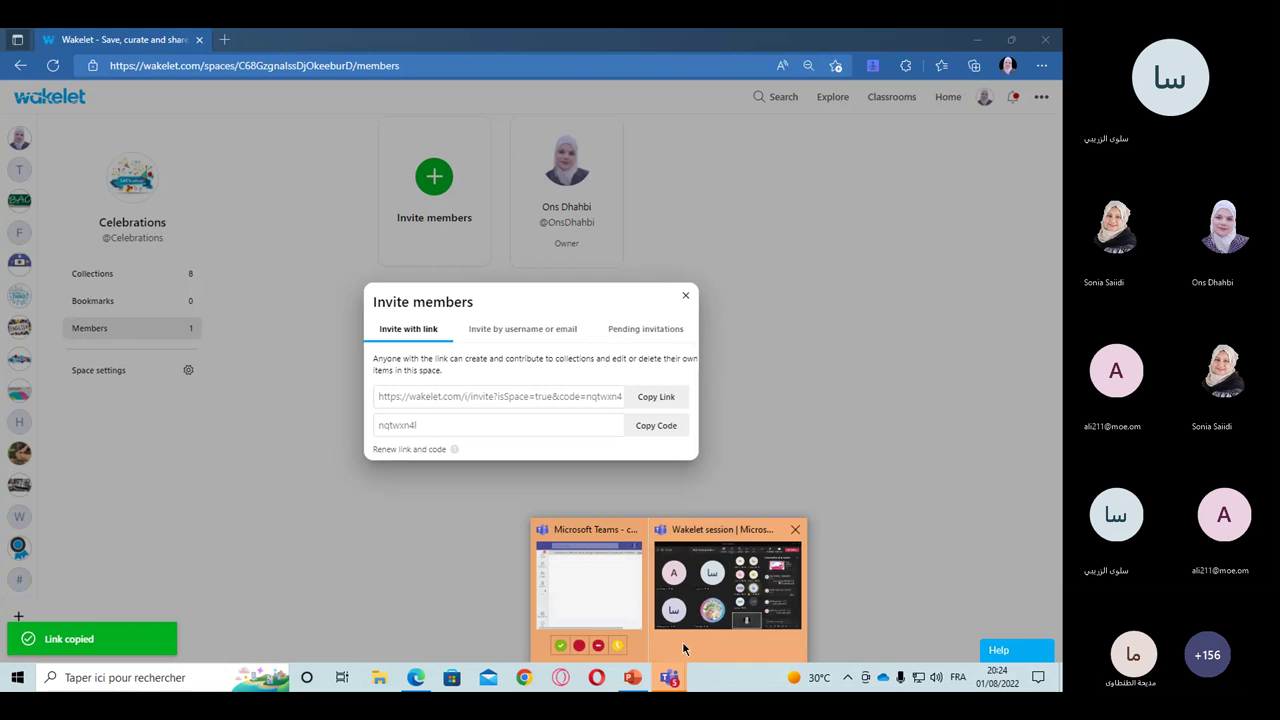
left_click(682, 641)
right_click(866, 606)
left_click(879, 597)
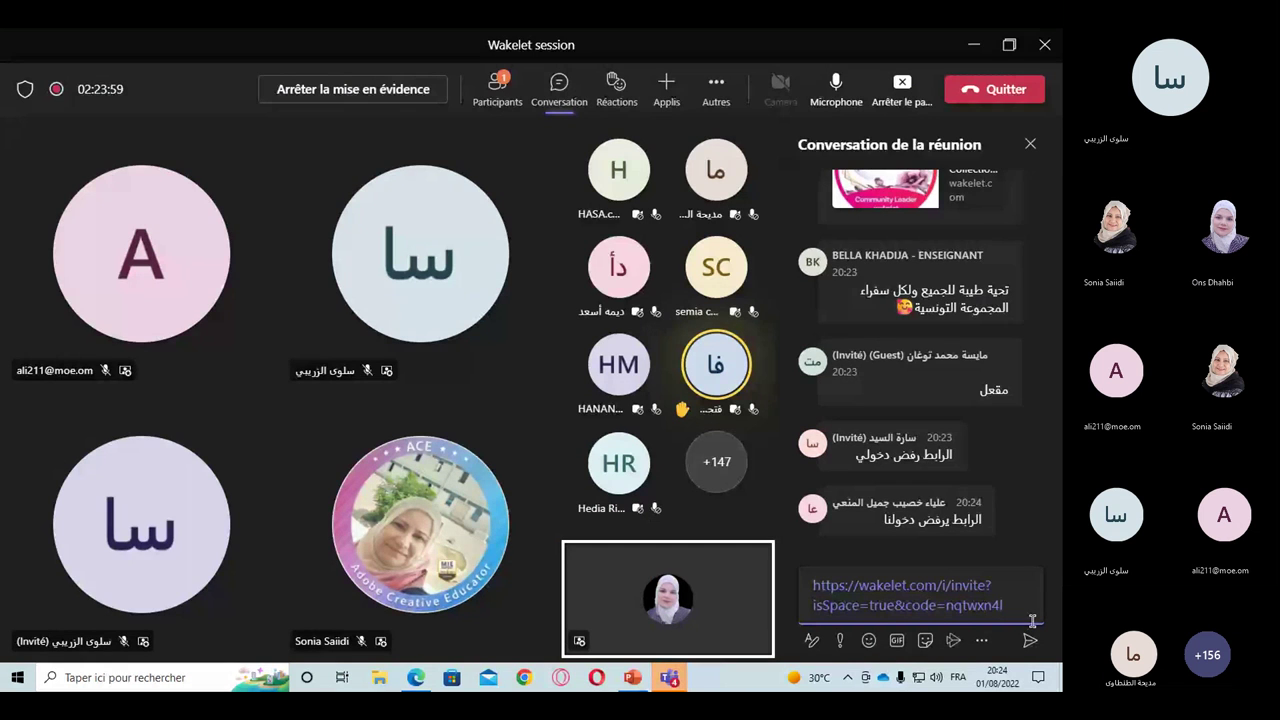
Step: Send the pasted invite link in the Teams meeting chat
left_click(1027, 643)
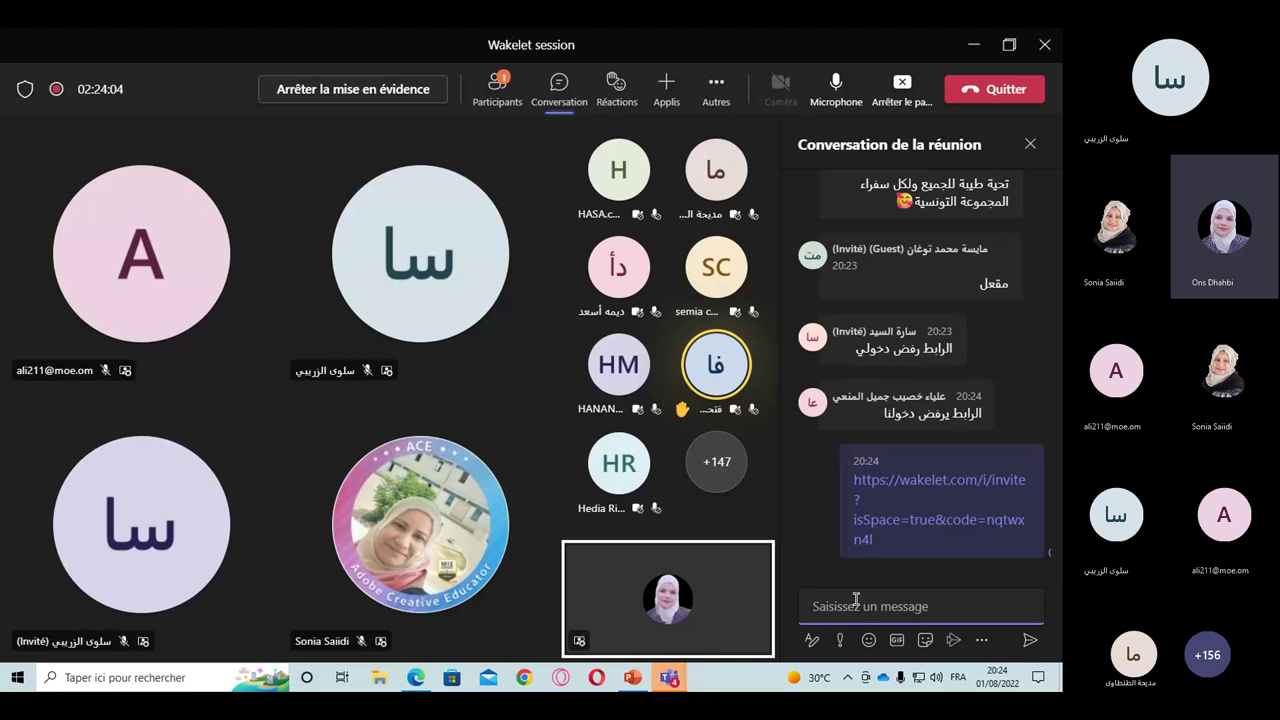
mouse_move(874, 522)
scroll(874, 522, "up", 5)
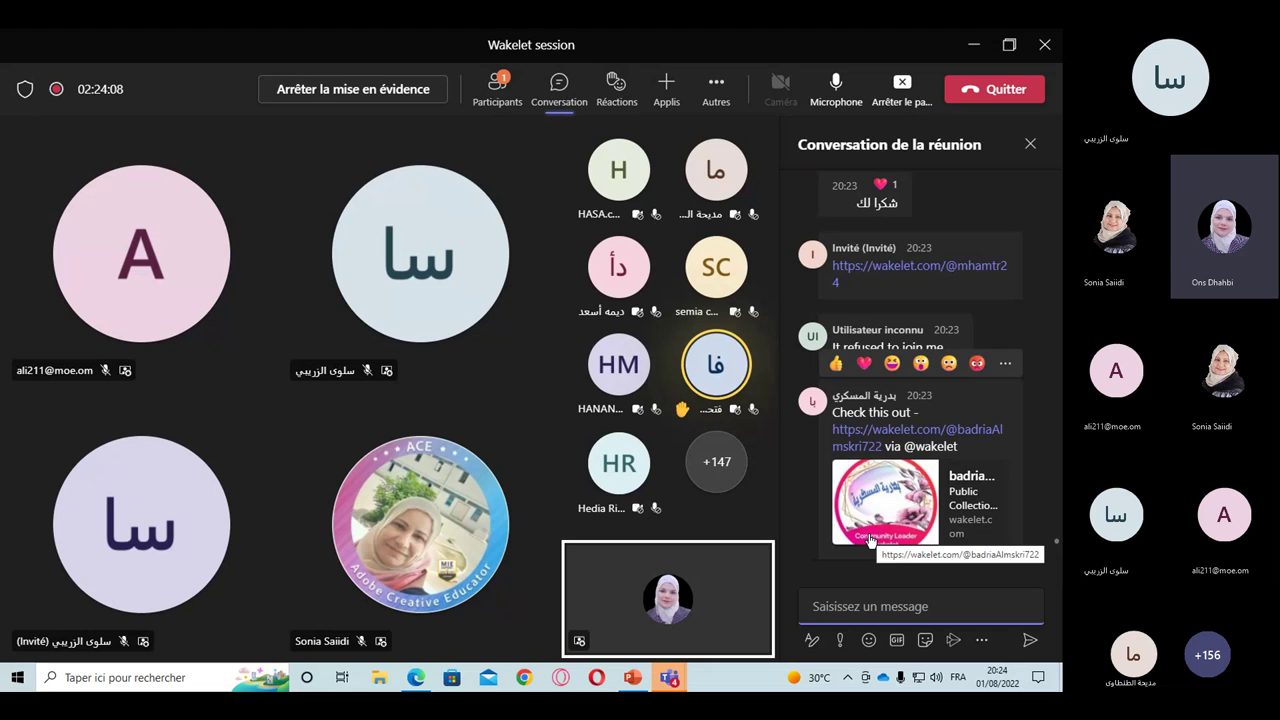
scroll(870, 541, "up", 3)
Step: Copy the space's join code, post it in the Teams chat, then close Wakelet's Invite dialog
left_click(414, 678)
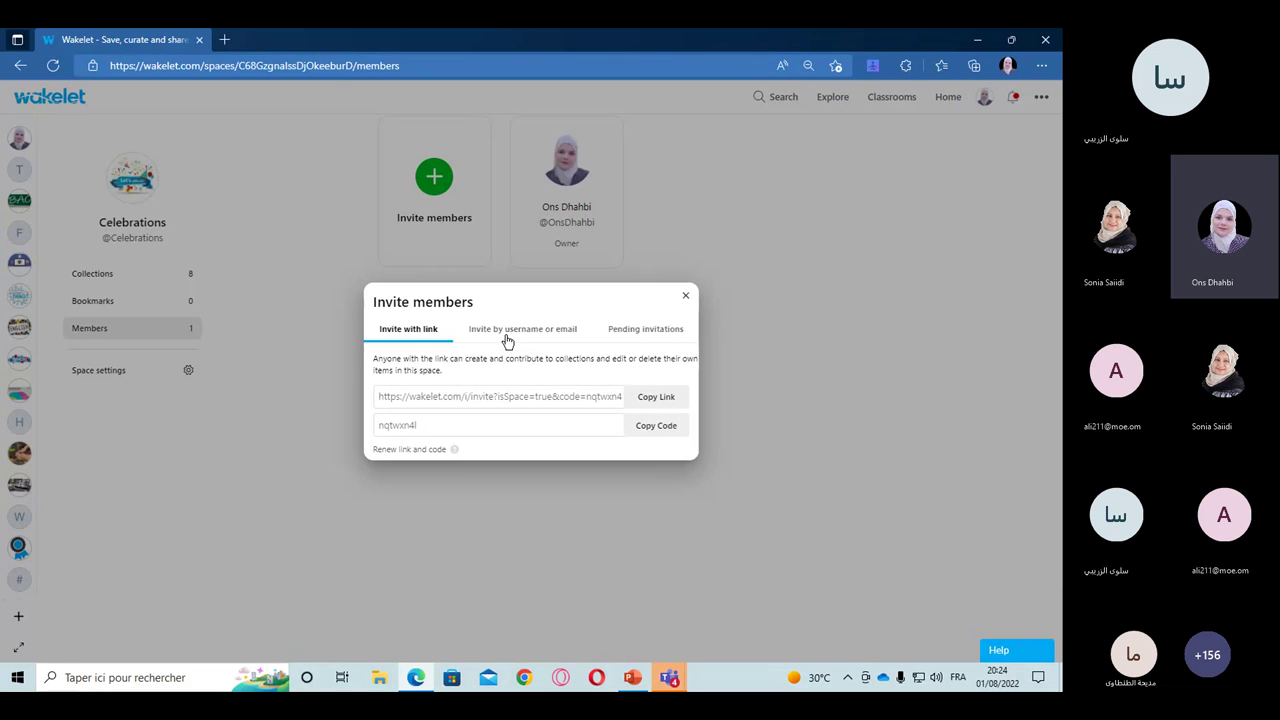
left_click(652, 432)
left_click(669, 677)
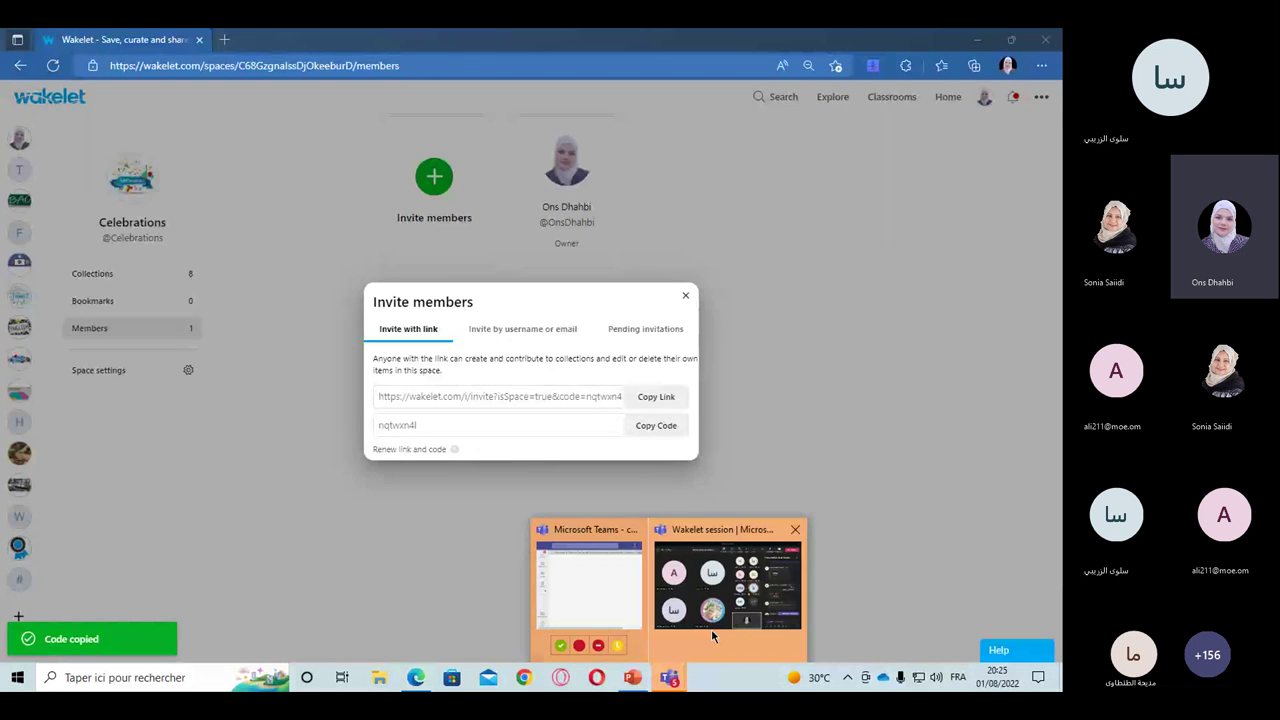
left_click(711, 629)
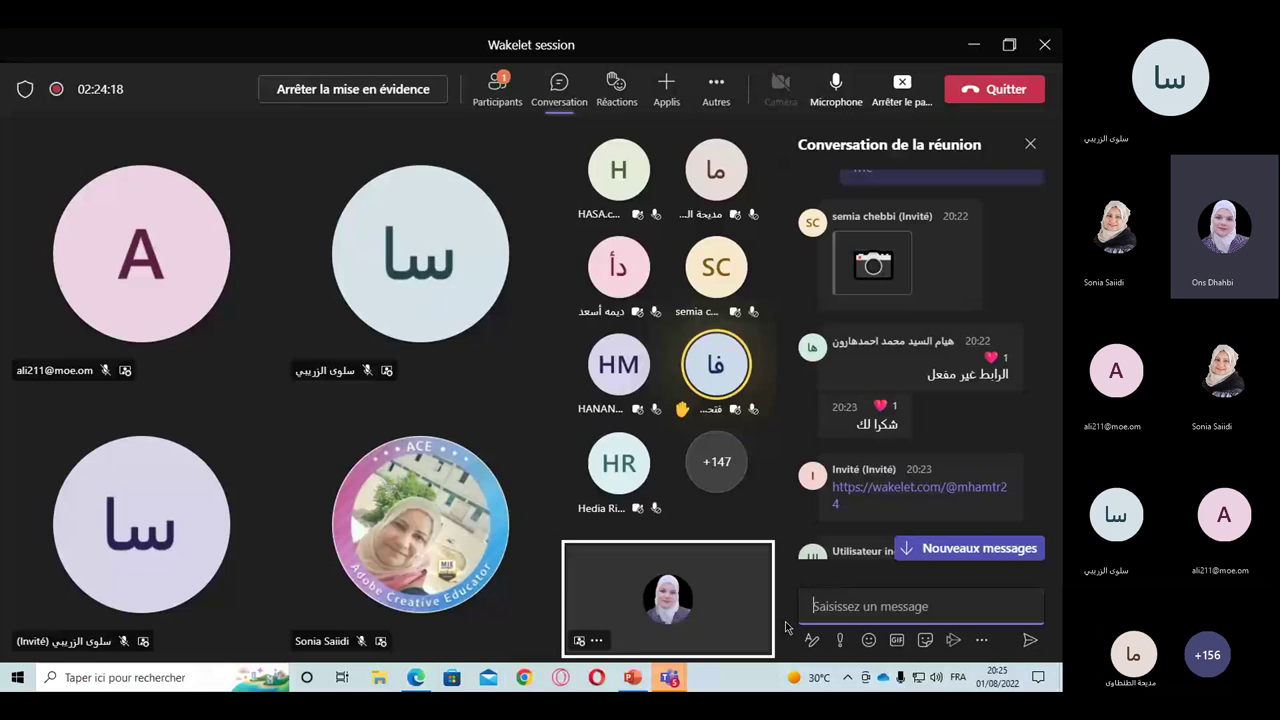
right_click(866, 614)
left_click(876, 607)
key("Return")
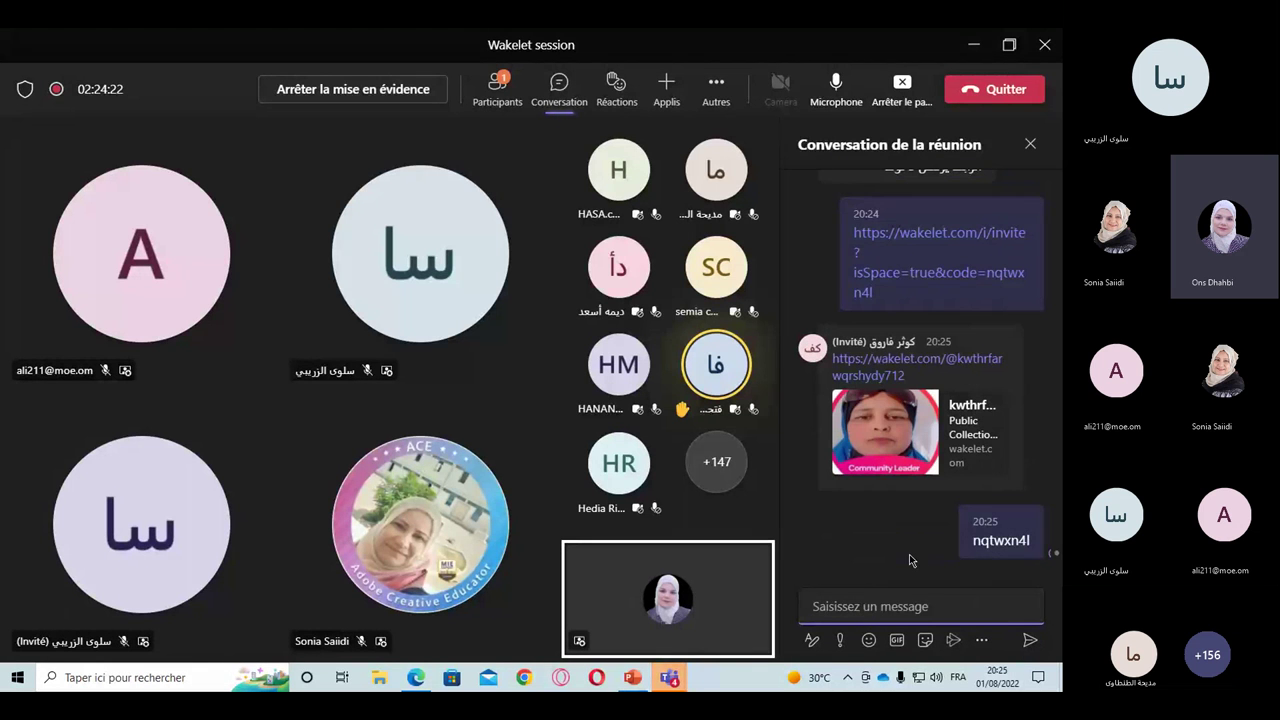
left_click(415, 677)
left_click(685, 295)
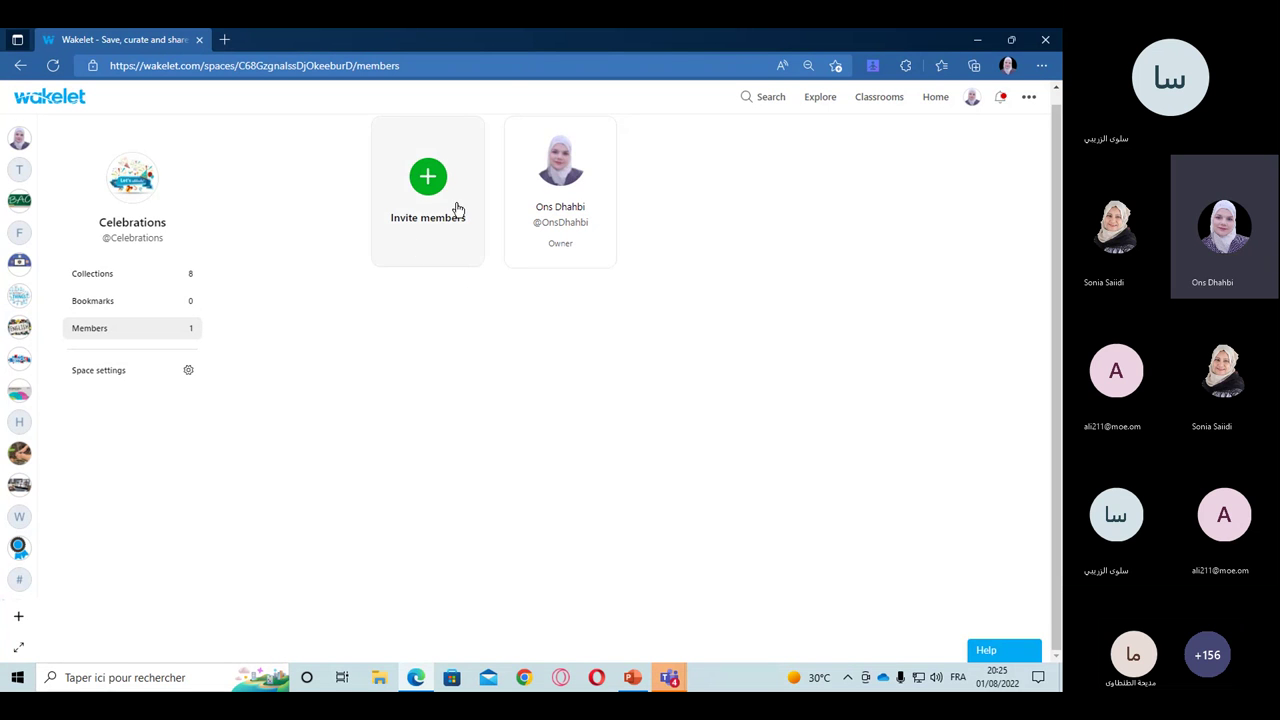
Step: Return to the Celebrations collections grid and open the top-right account options menu
left_click(147, 279)
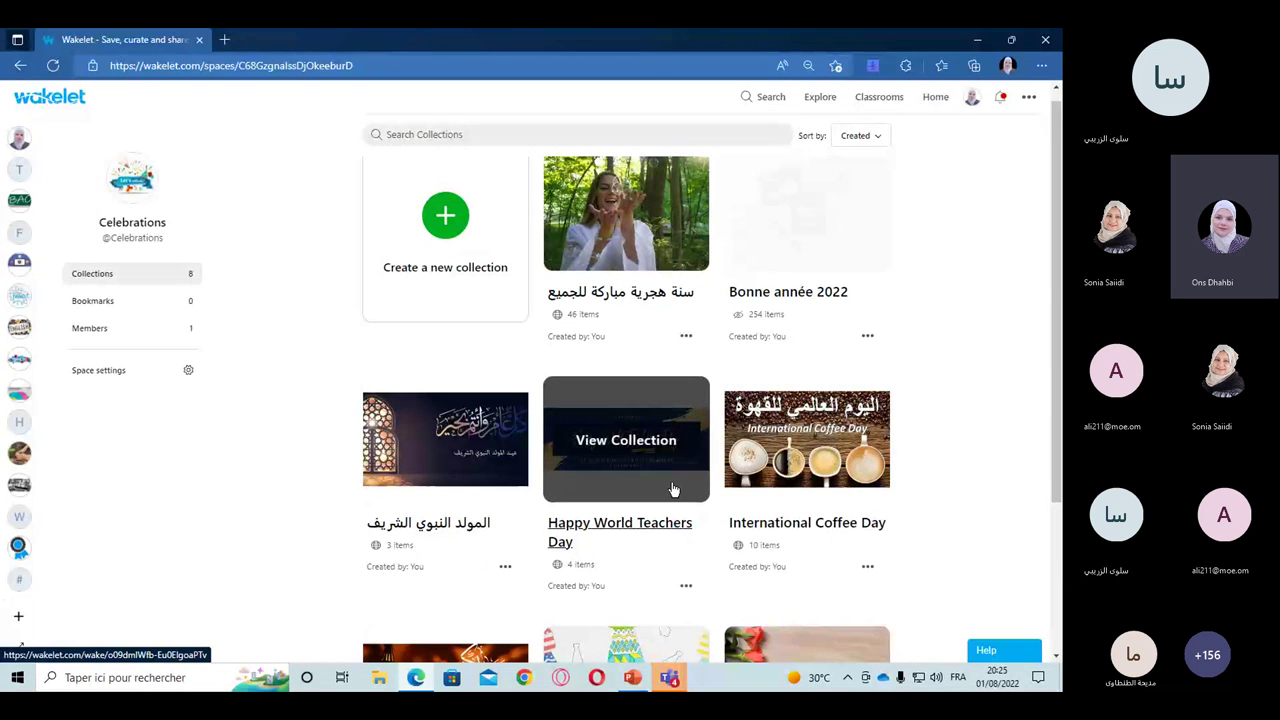
left_click(1028, 100)
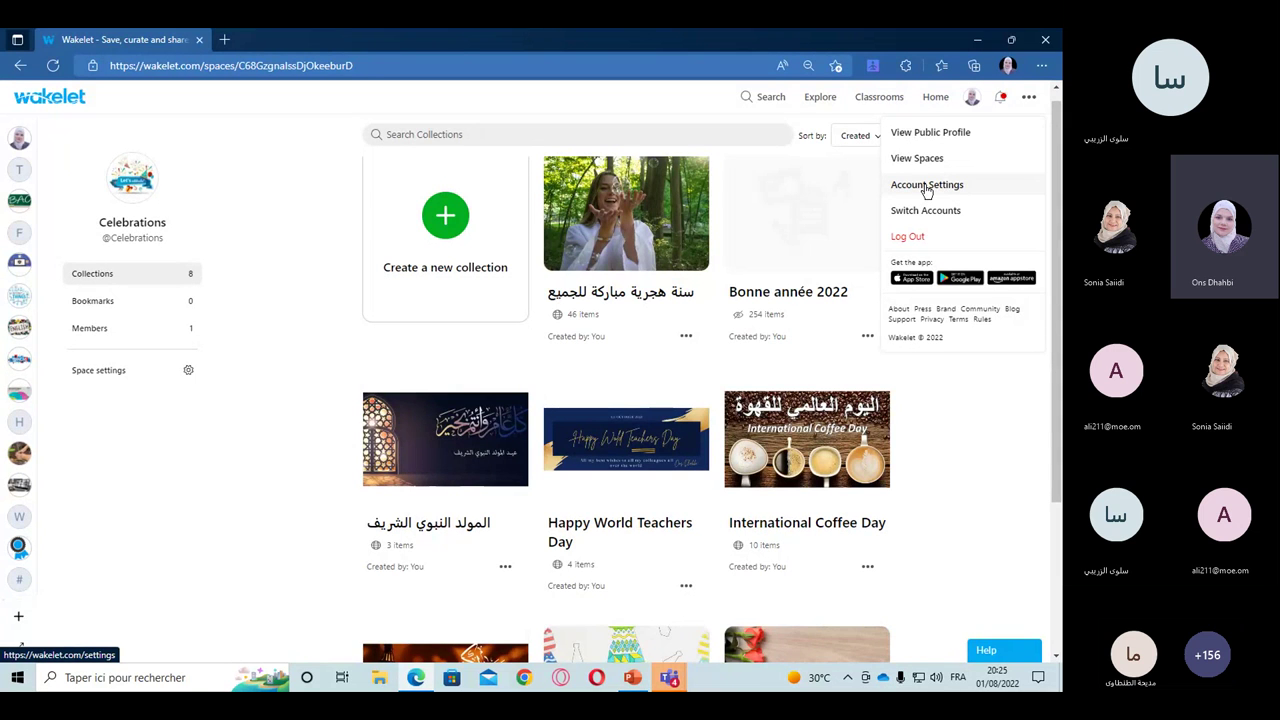
Step: Mark the account as an Education Account in Account Settings, then go back
left_click(927, 186)
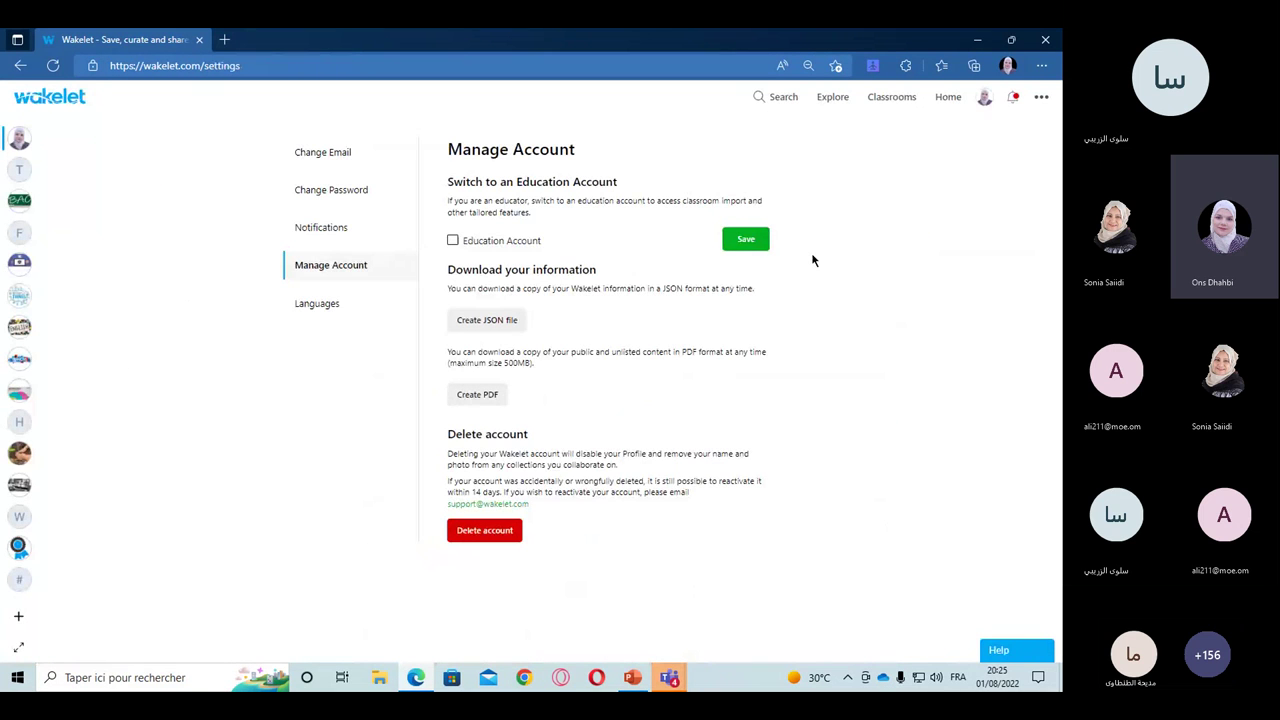
left_click(452, 240)
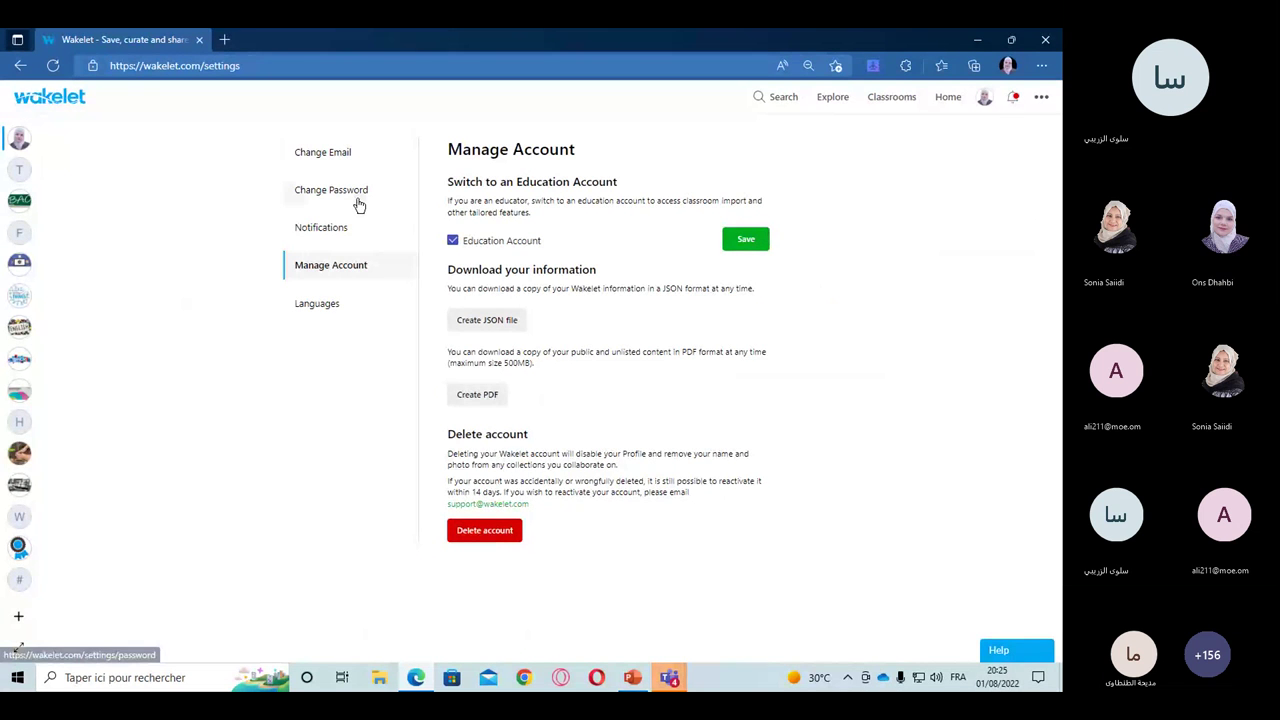
left_click(19, 66)
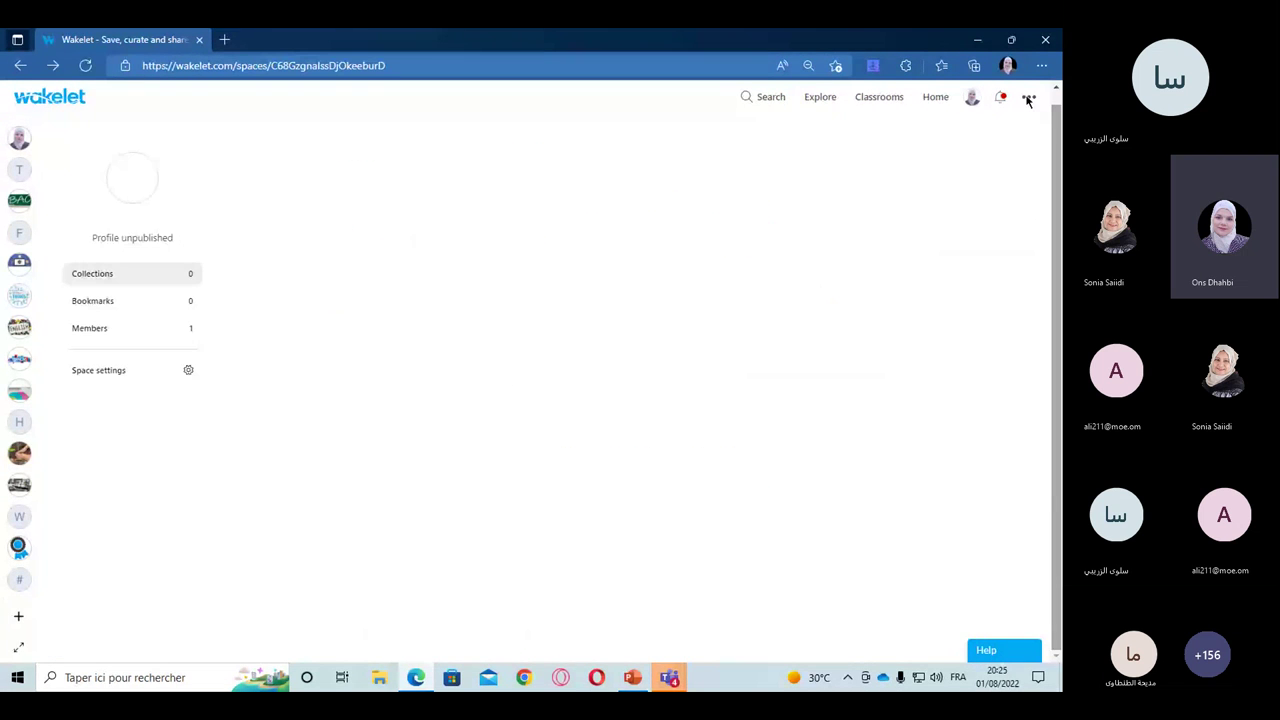
Step: Review recent notifications, then go to the Classrooms page
left_click(1030, 97)
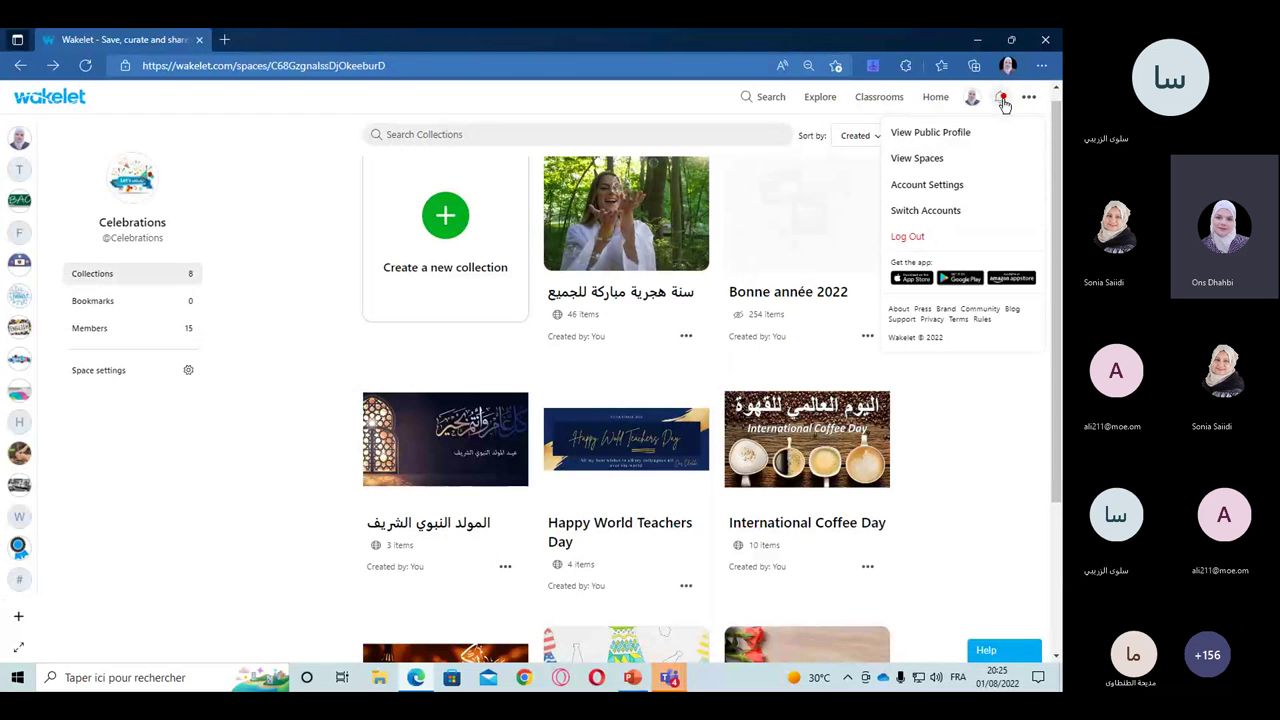
left_click(1001, 98)
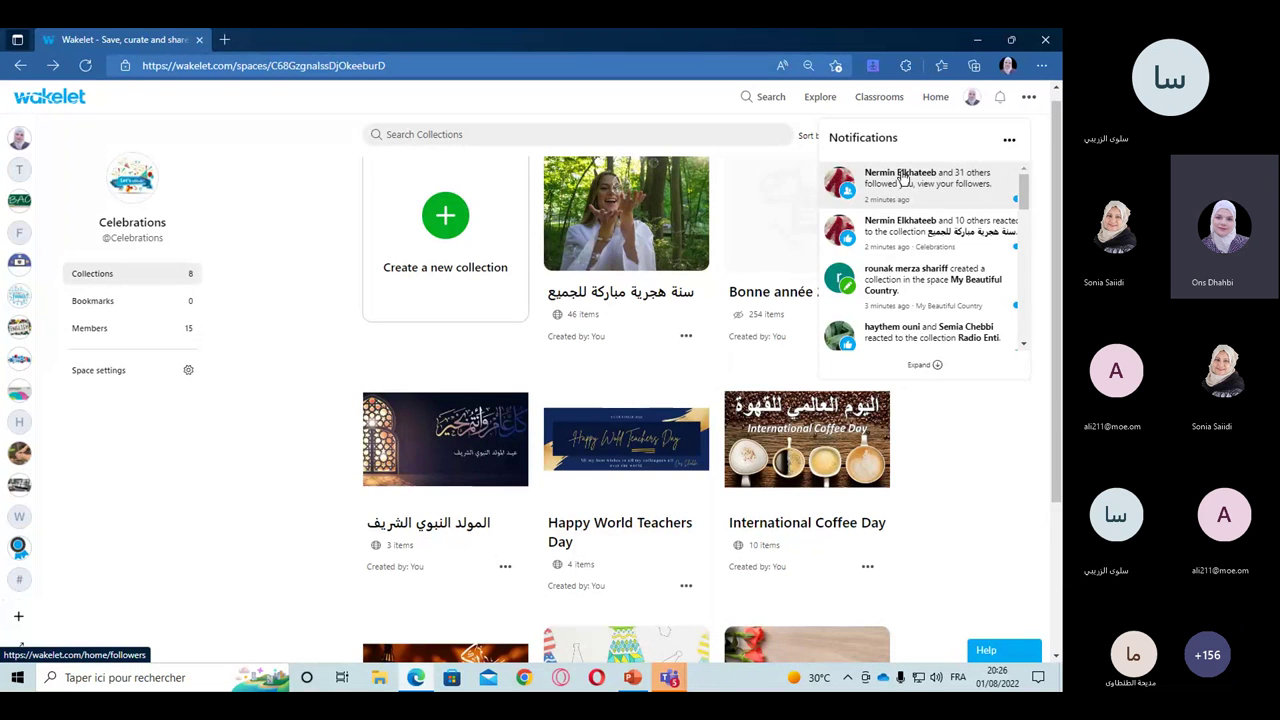
left_click(938, 105)
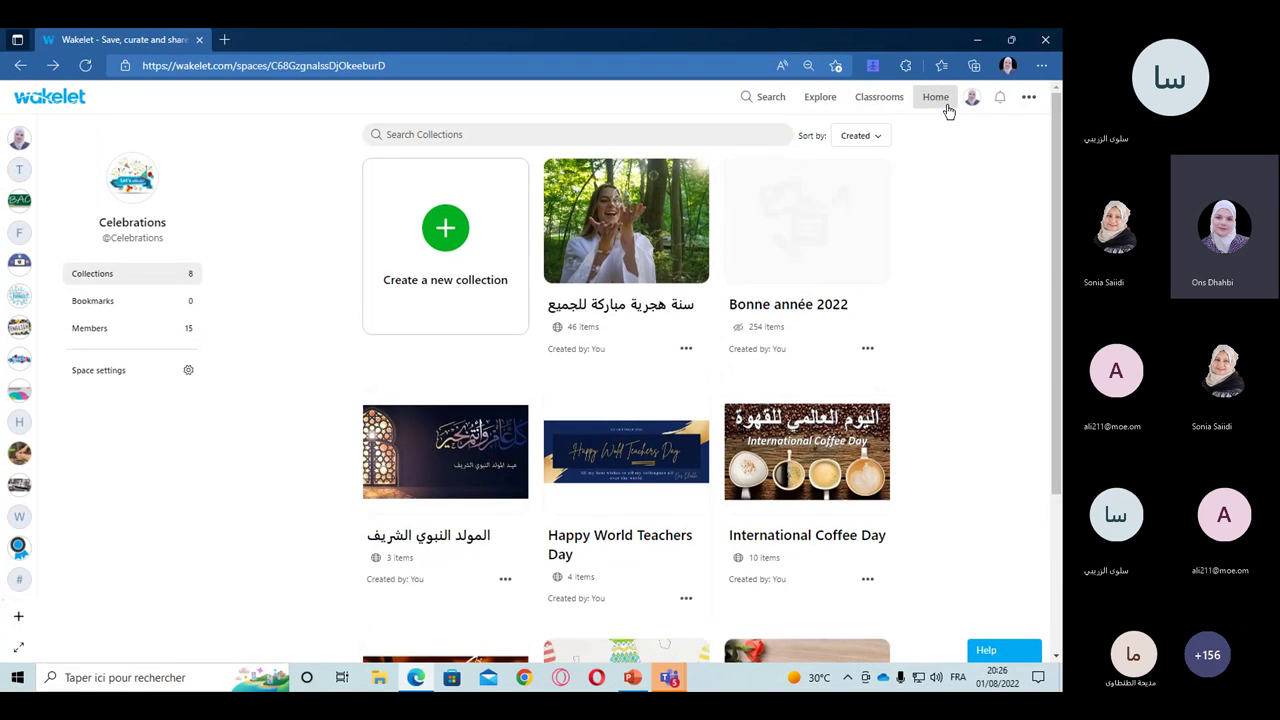
left_click(894, 101)
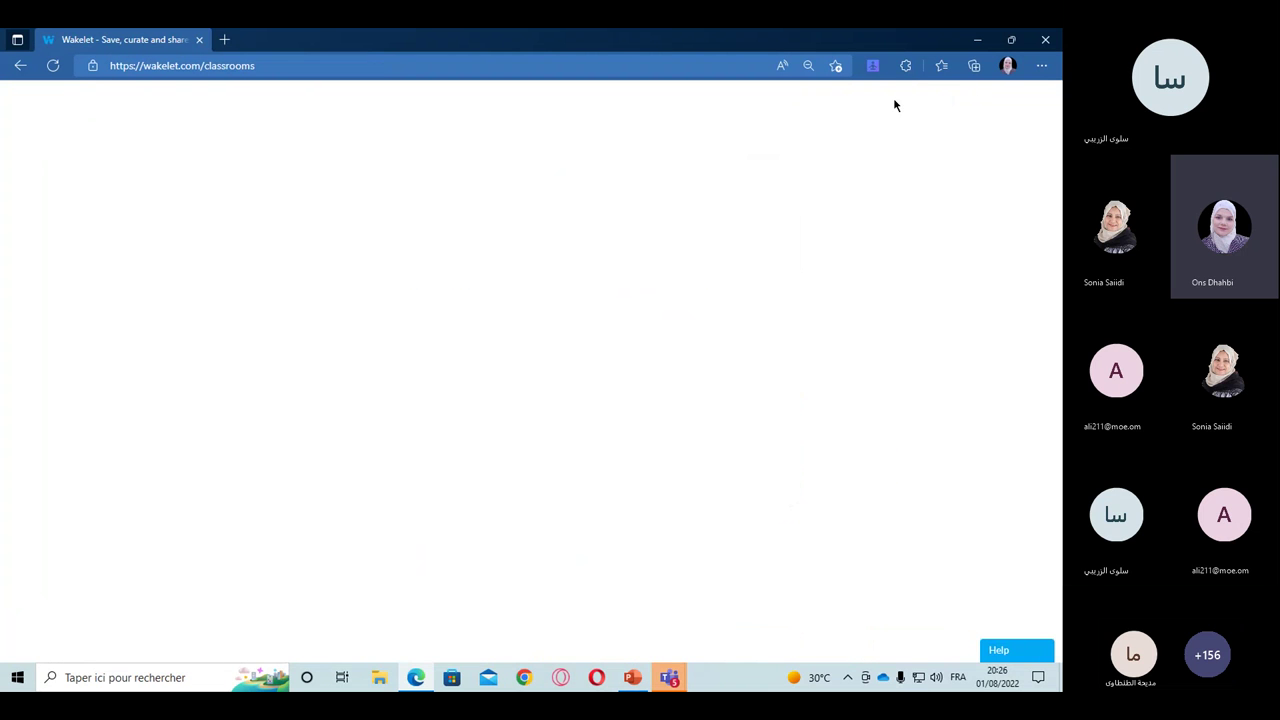
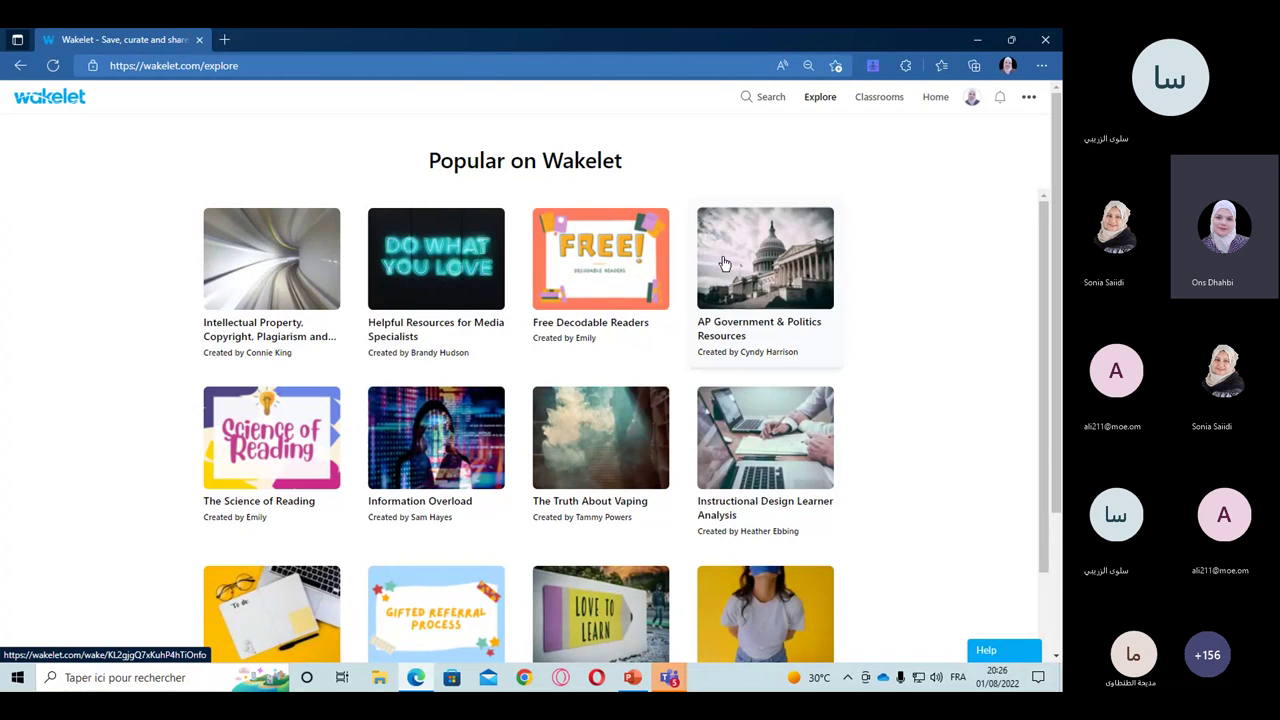
Step: Search Wakelet for the presenter's full name
scroll(644, 456, "down", 3)
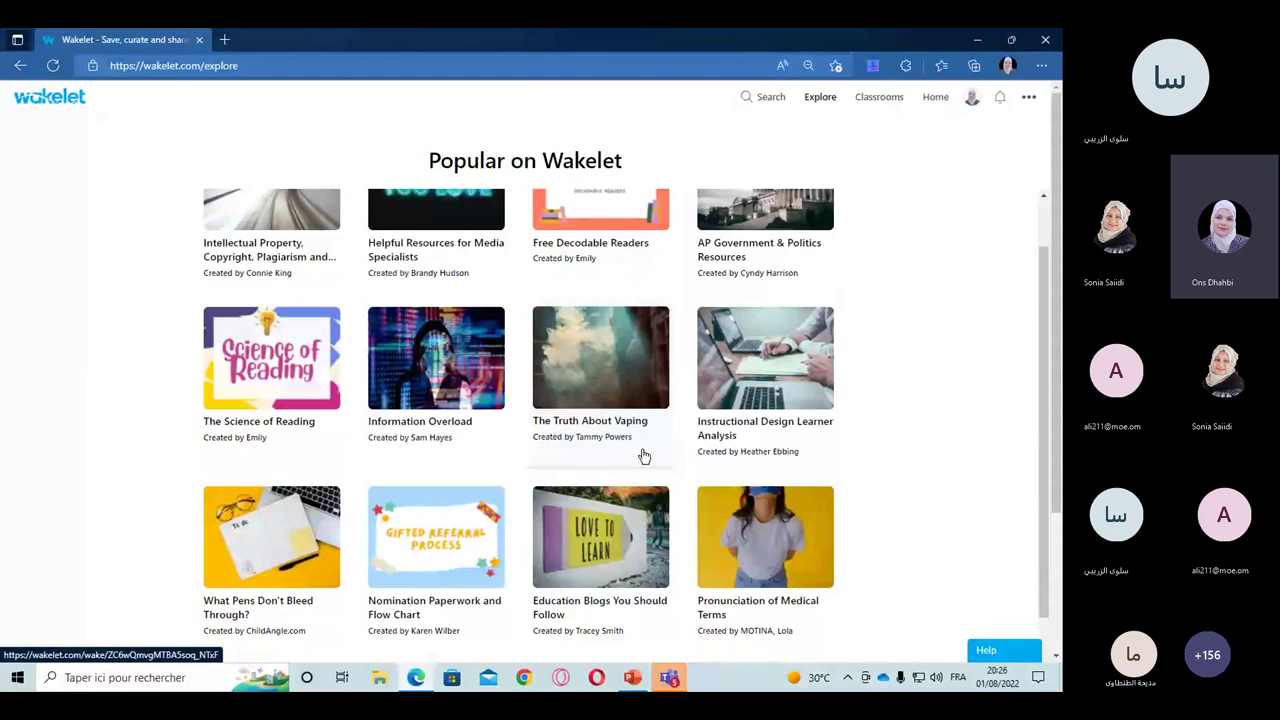
scroll(644, 456, "down", 3)
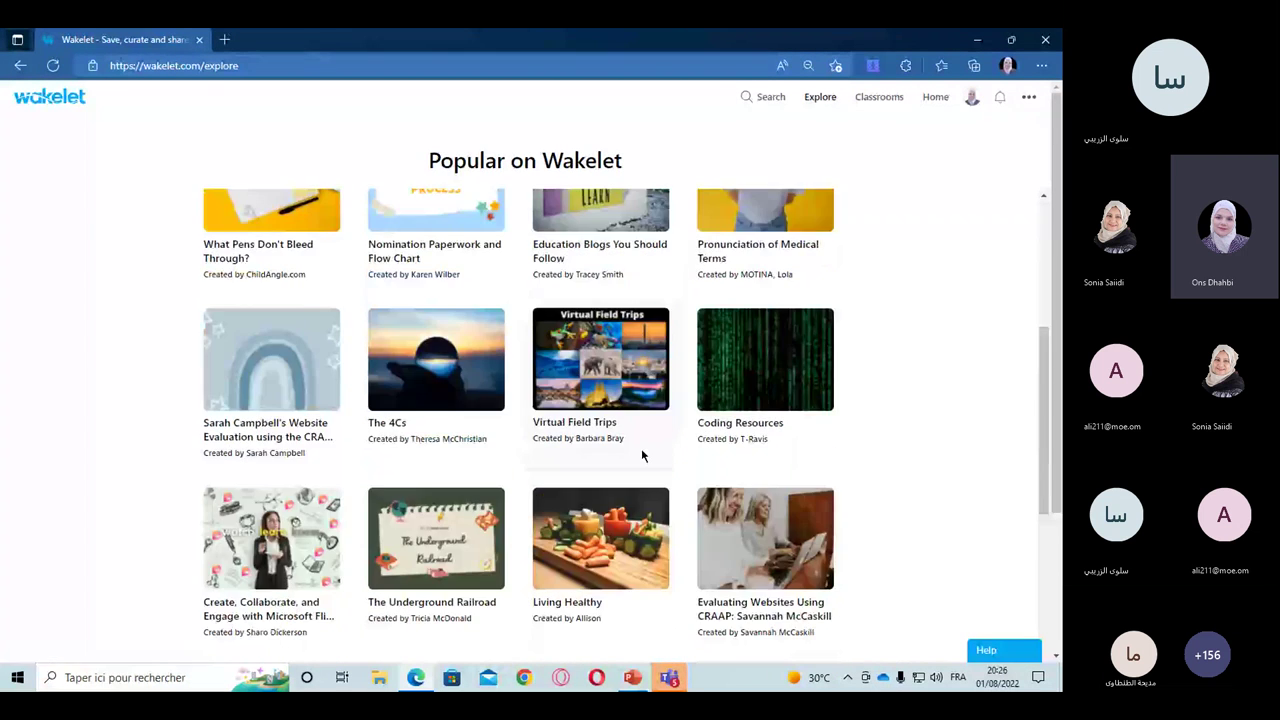
scroll(642, 456, "down", 1)
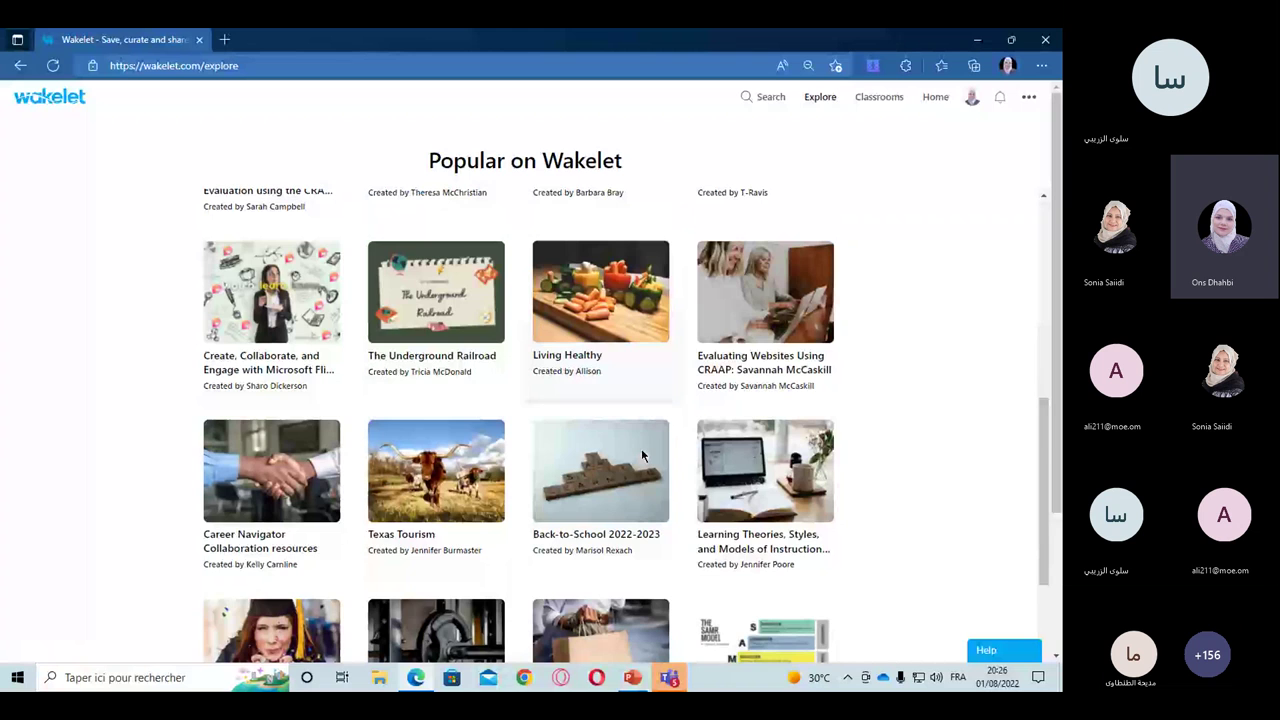
scroll(641, 455, "down", 2)
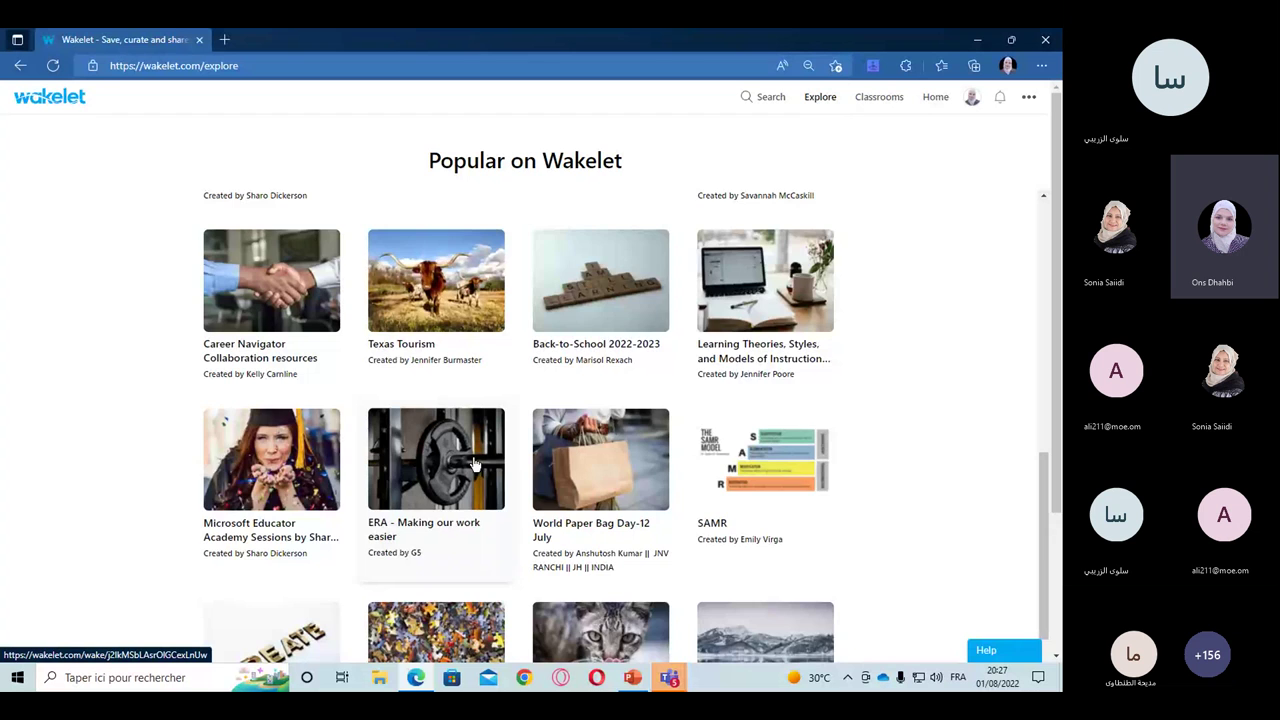
scroll(475, 463, "down", 3)
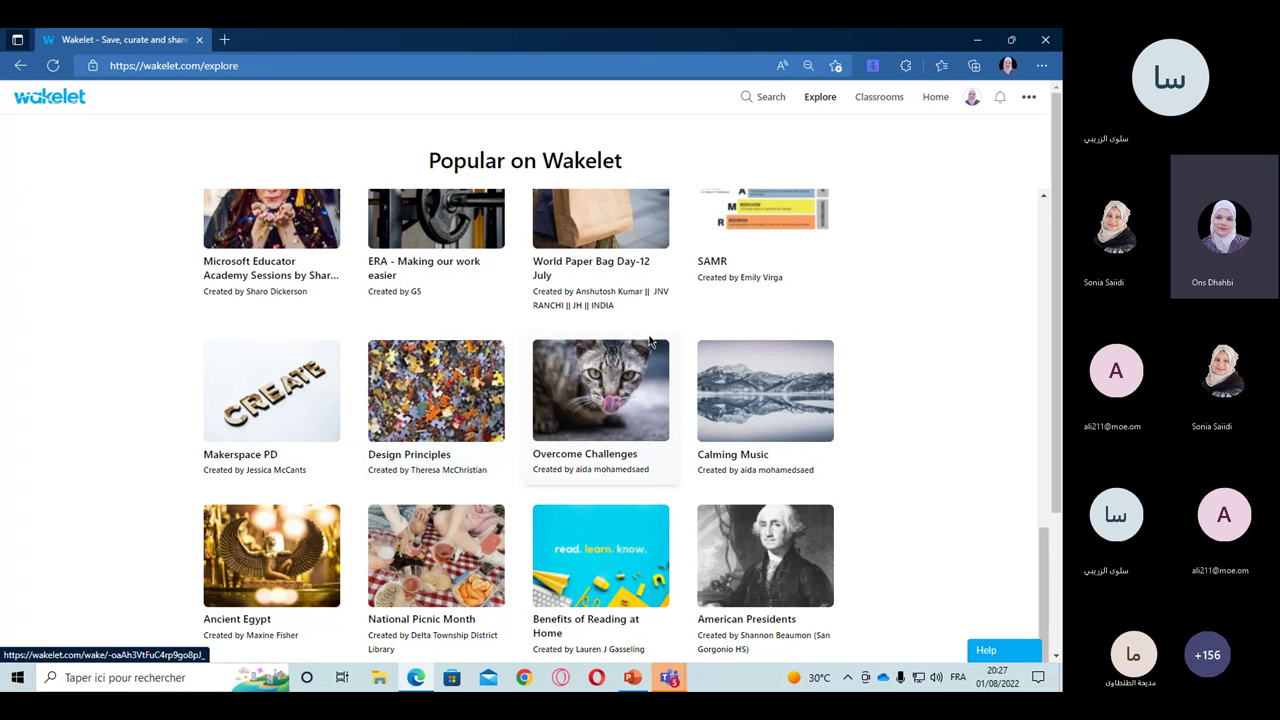
left_click(771, 97)
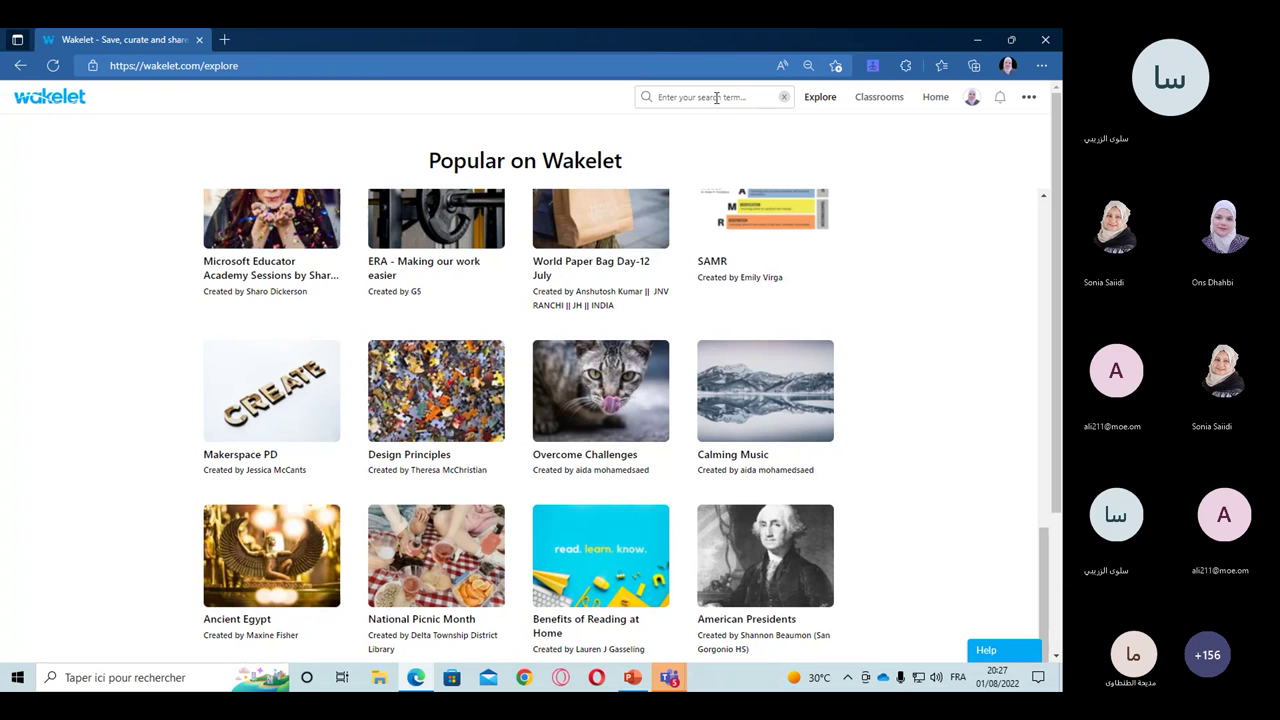
type("Sonia")
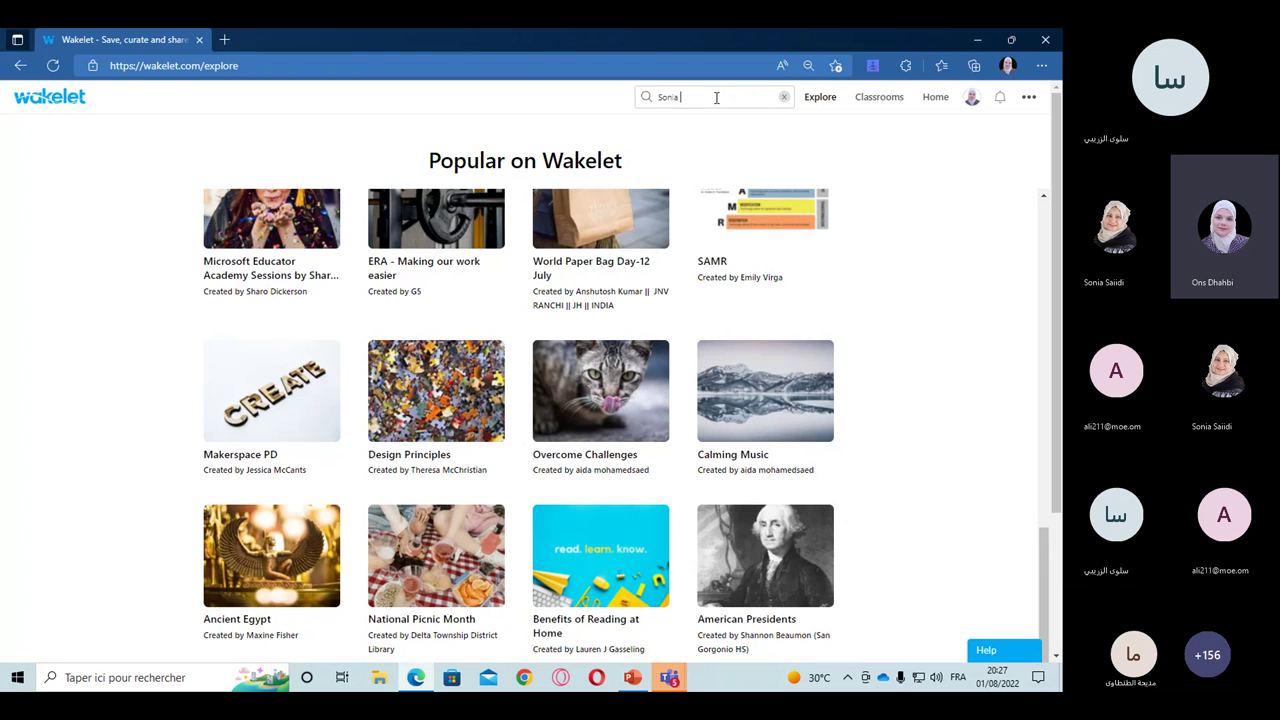
type(" sai")
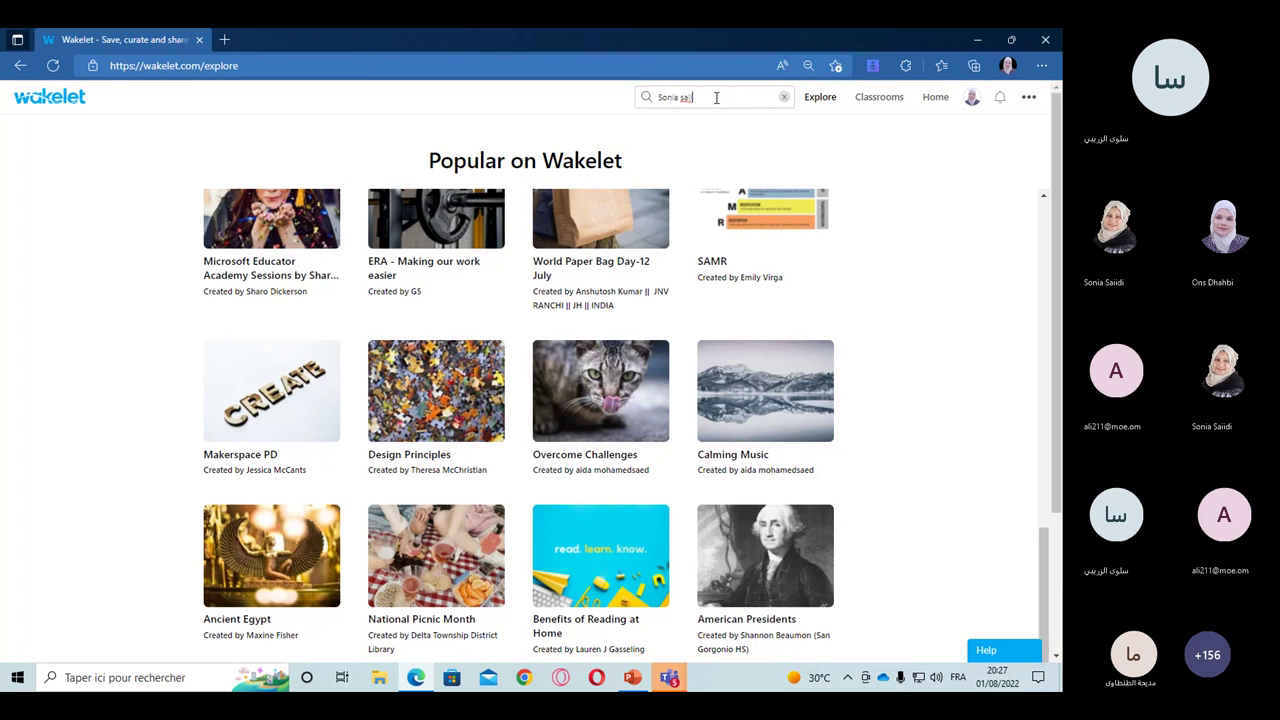
type("idi")
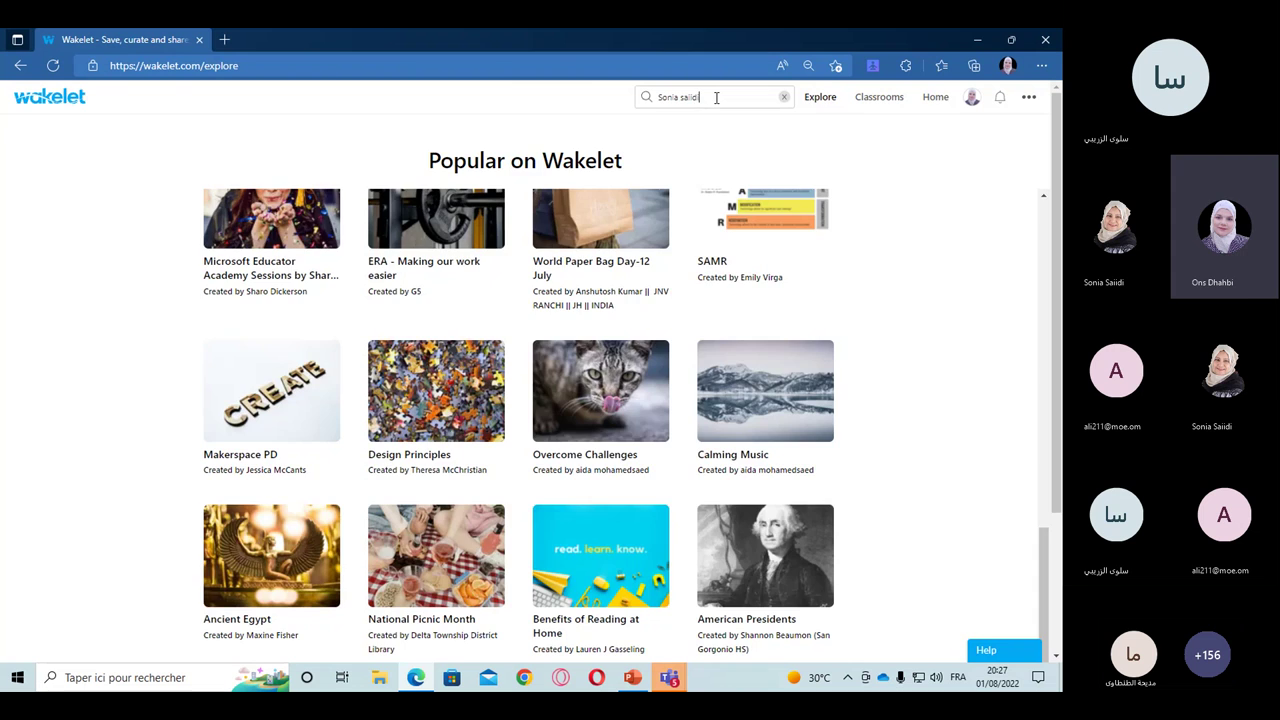
key("Return")
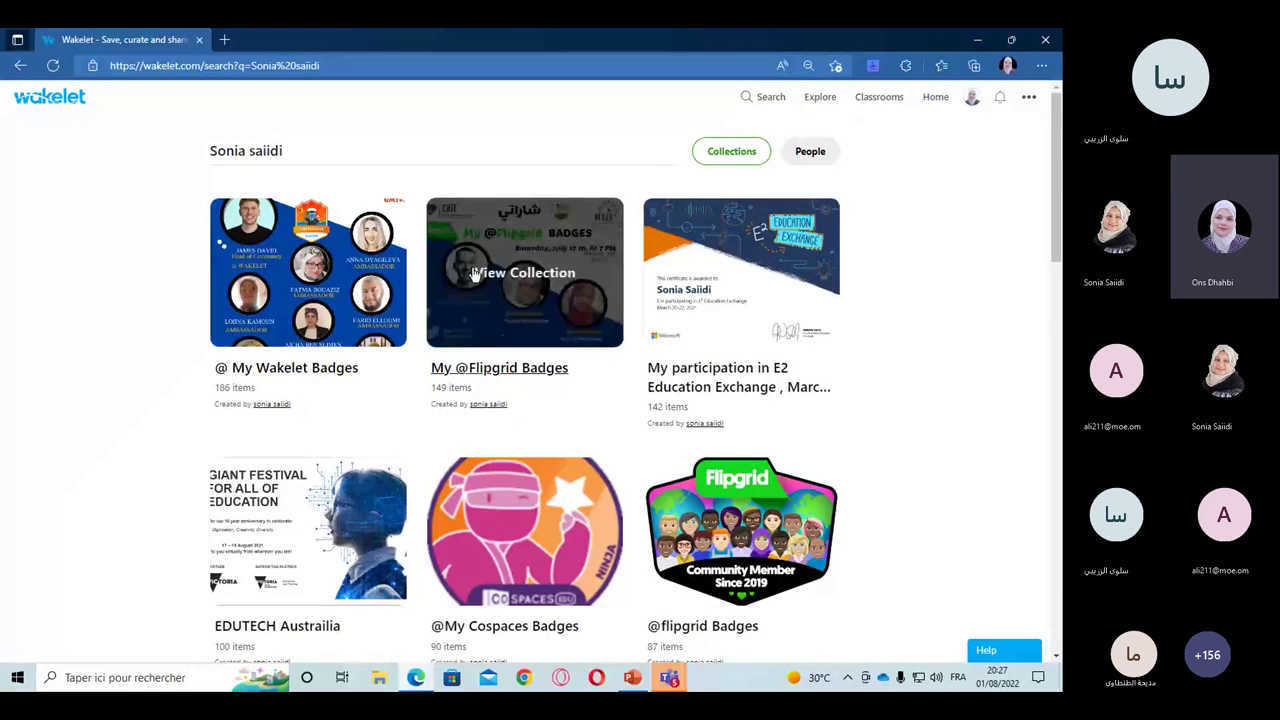
Step: Scroll through the presenter's collections, such as @ My Wakelet Badges and EDUTECH Austrailia
scroll(474, 274, "down", 2)
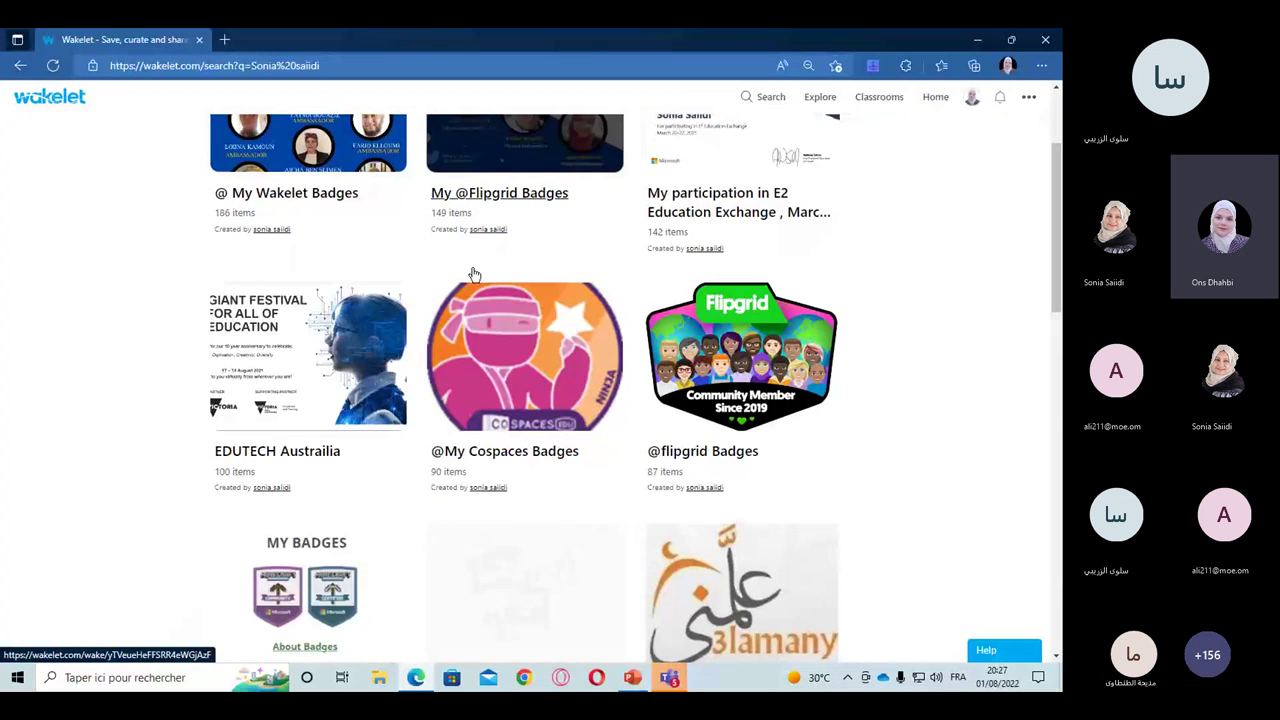
scroll(474, 274, "down", 4)
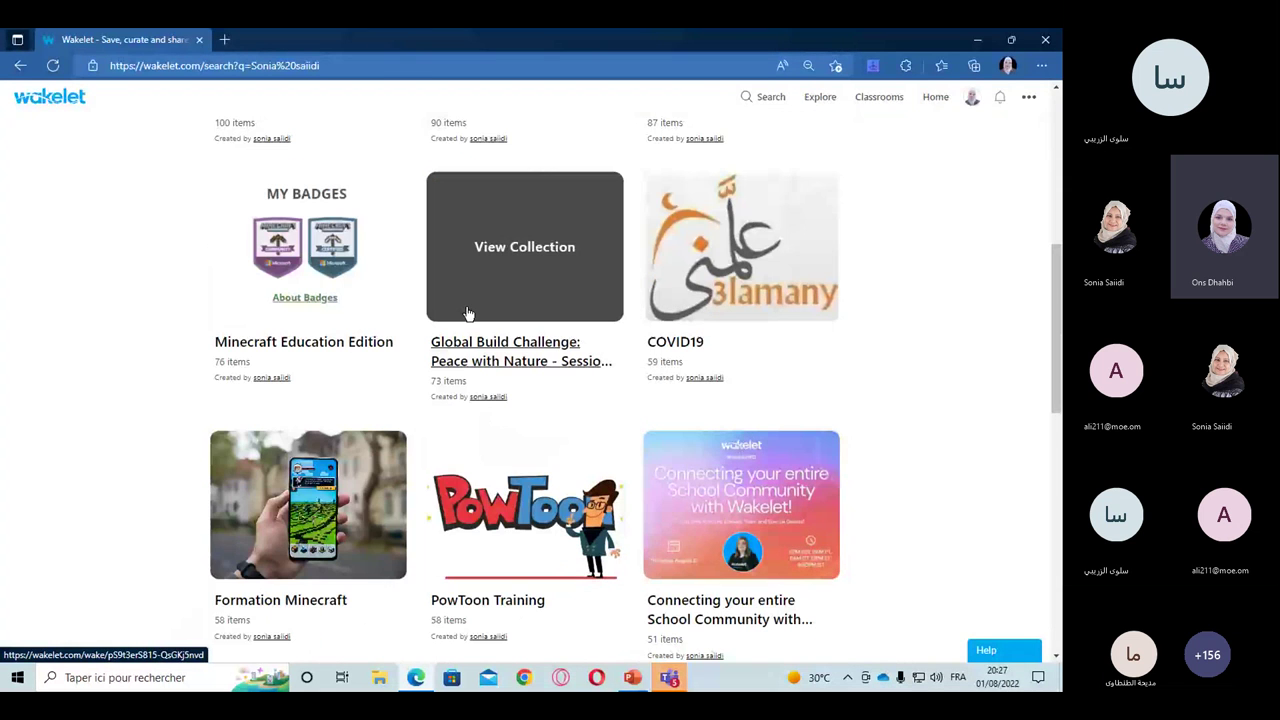
scroll(468, 313, "down", 2)
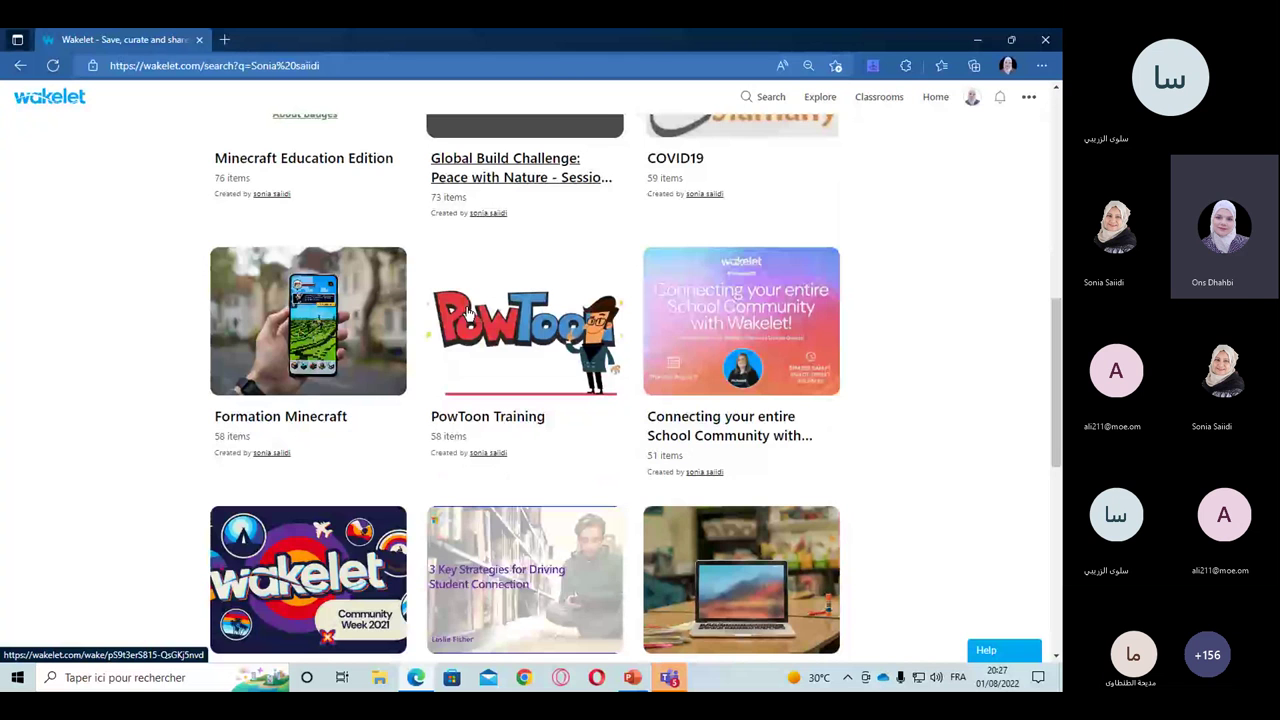
scroll(467, 313, "down", 6)
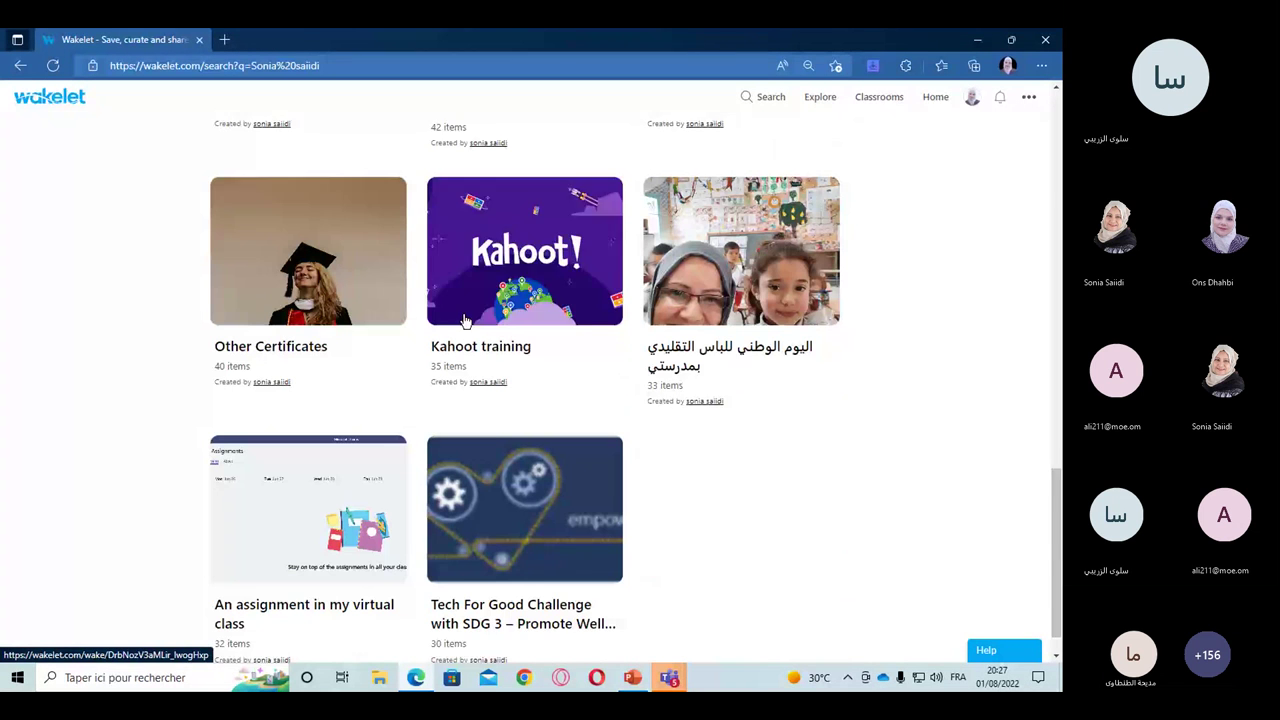
scroll(658, 345, "down", 1)
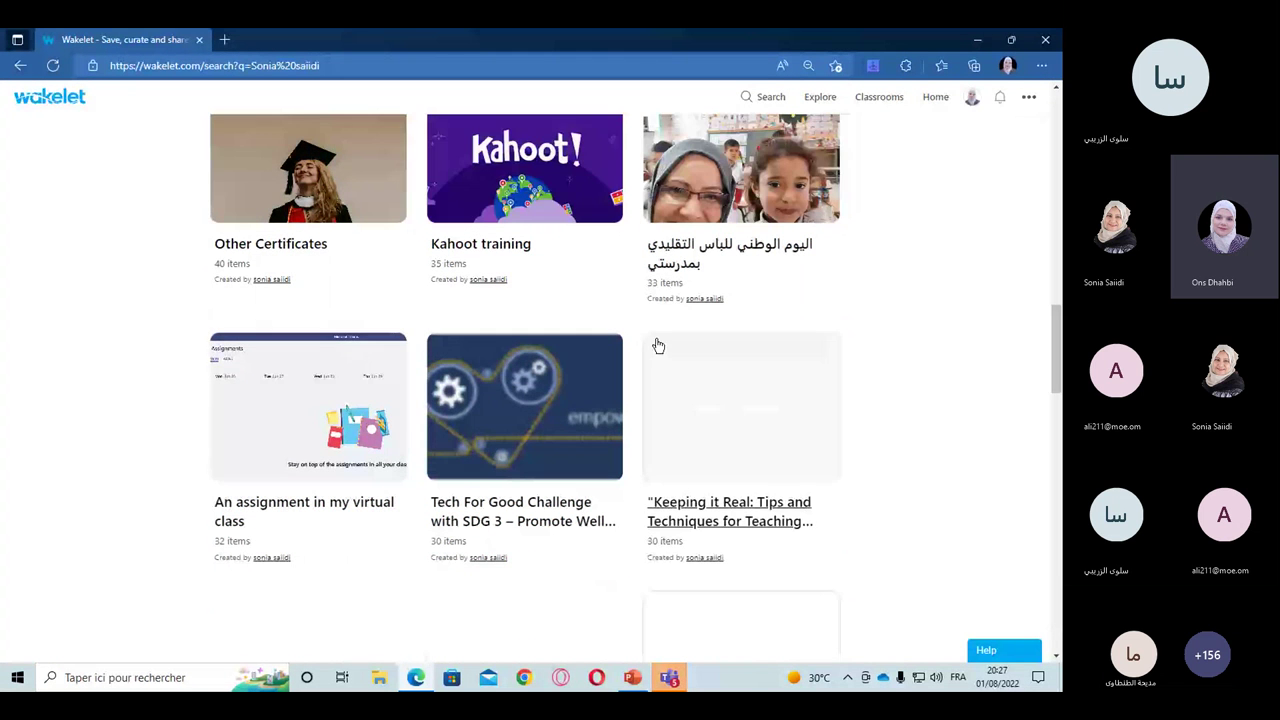
scroll(658, 345, "down", 6)
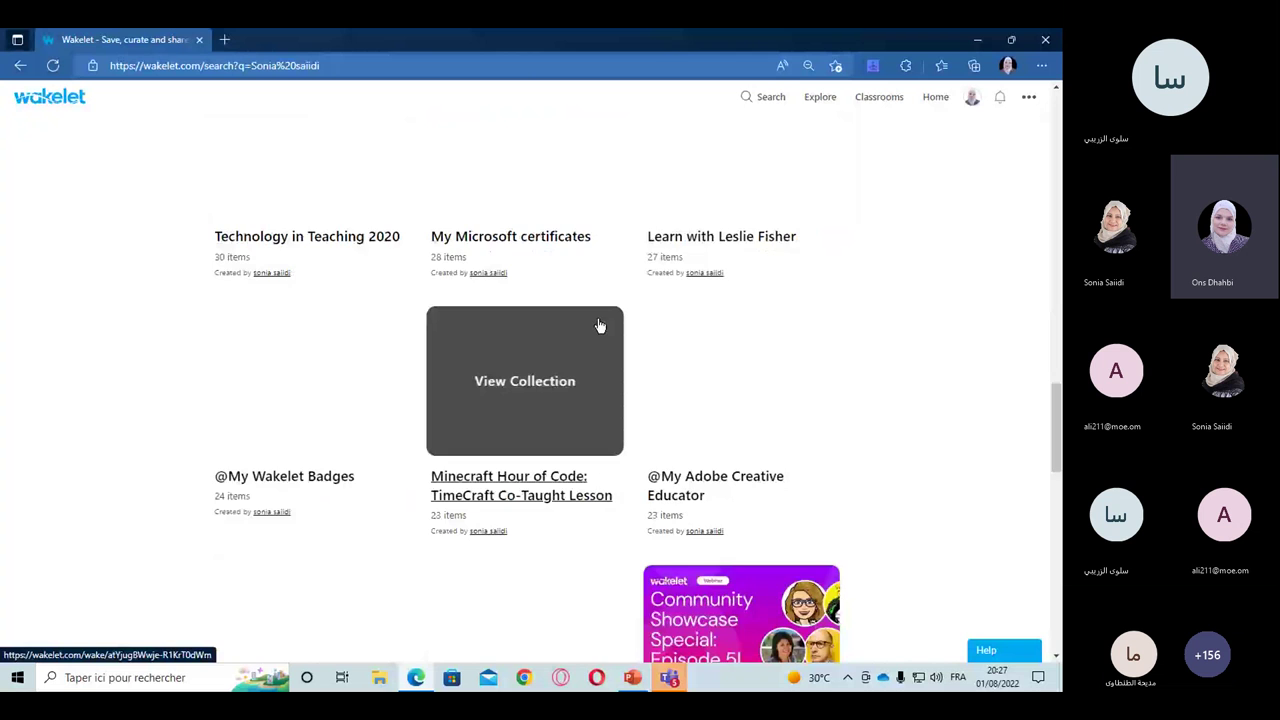
scroll(600, 326, "down", 5)
scroll(592, 328, "up", 10)
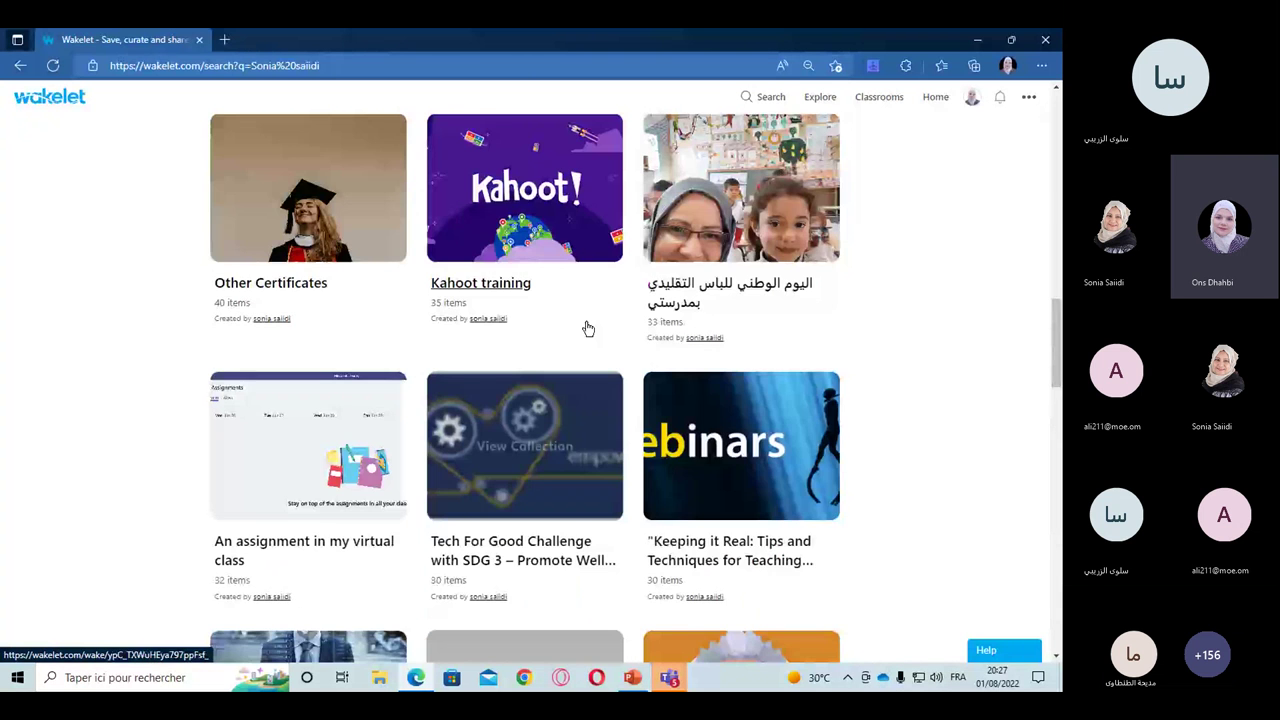
scroll(588, 328, "up", 10)
scroll(415, 252, "up", 2)
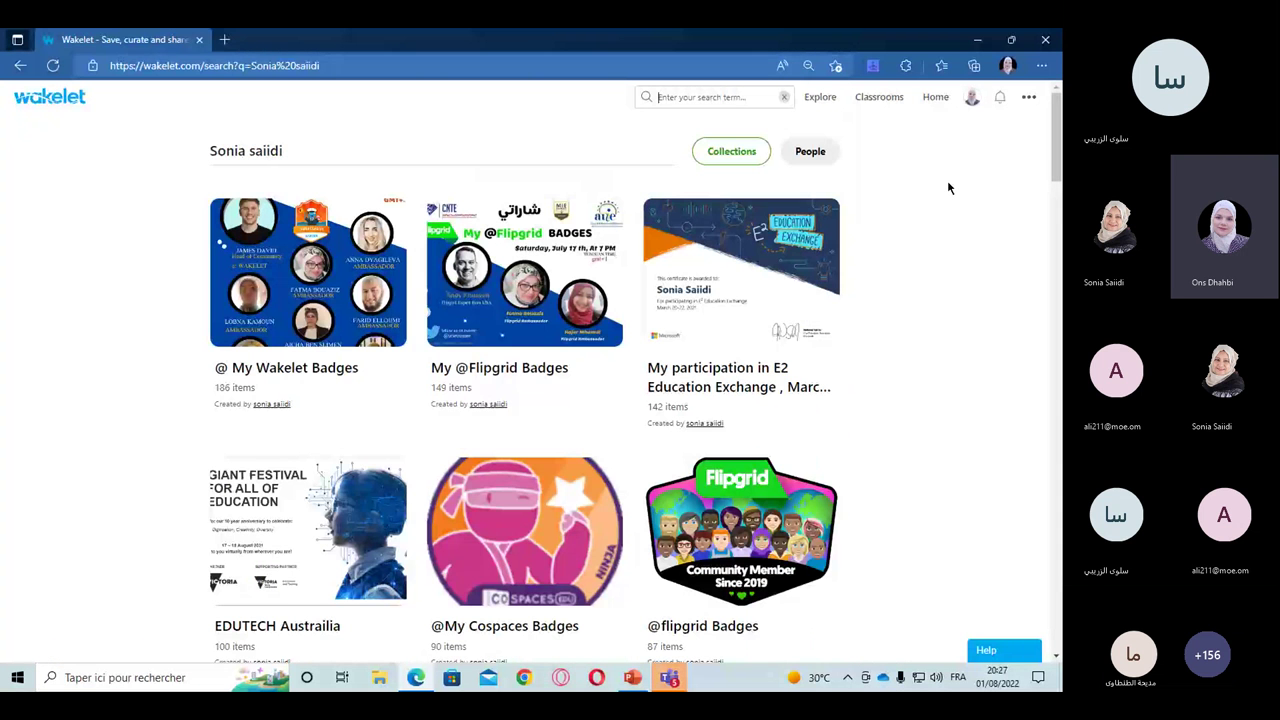
Step: Go back and browse the bookmarks in the Celebrations space and the personal home
key("alt+Left")
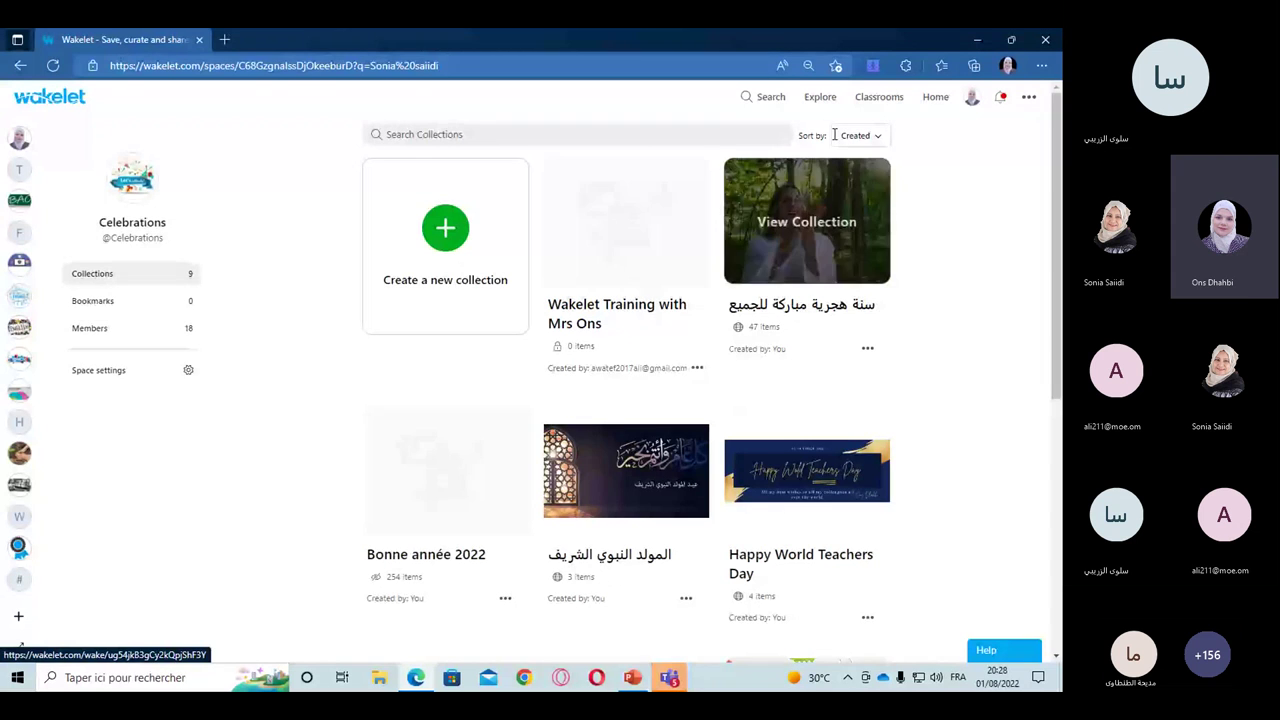
scroll(937, 366, "down", 3)
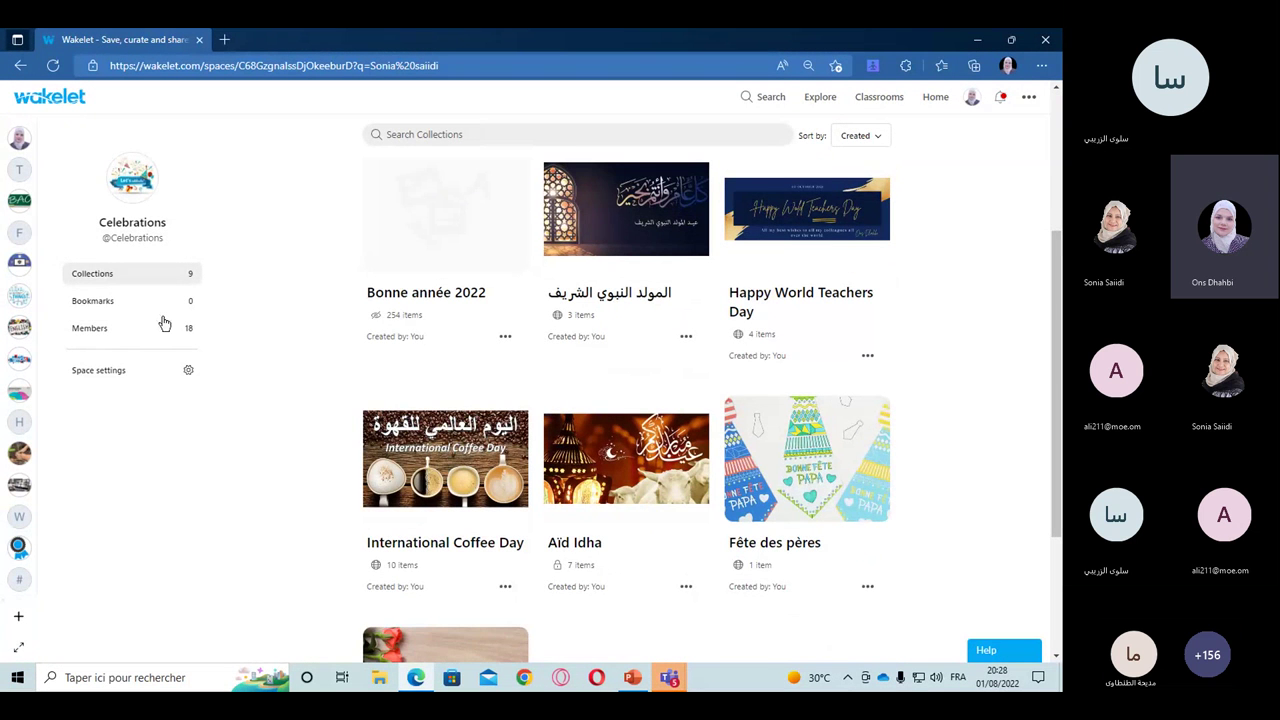
scroll(946, 110, "up", 3)
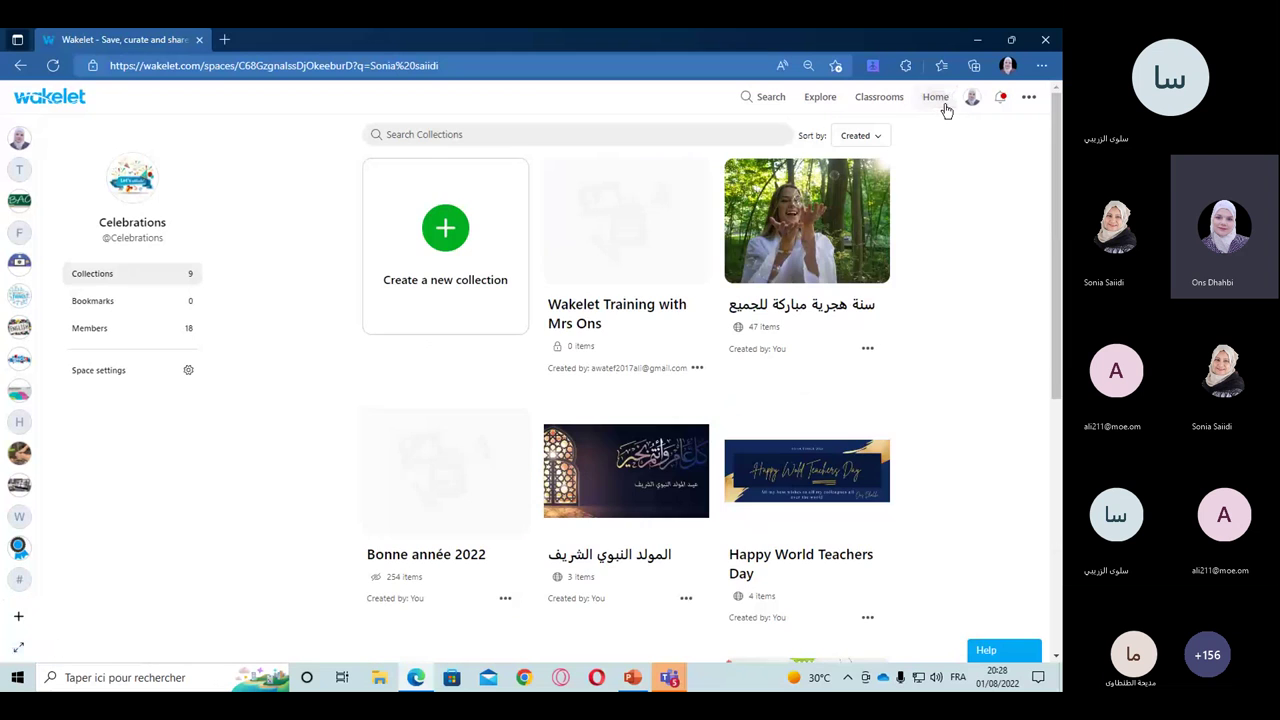
left_click(166, 300)
left_click(24, 140)
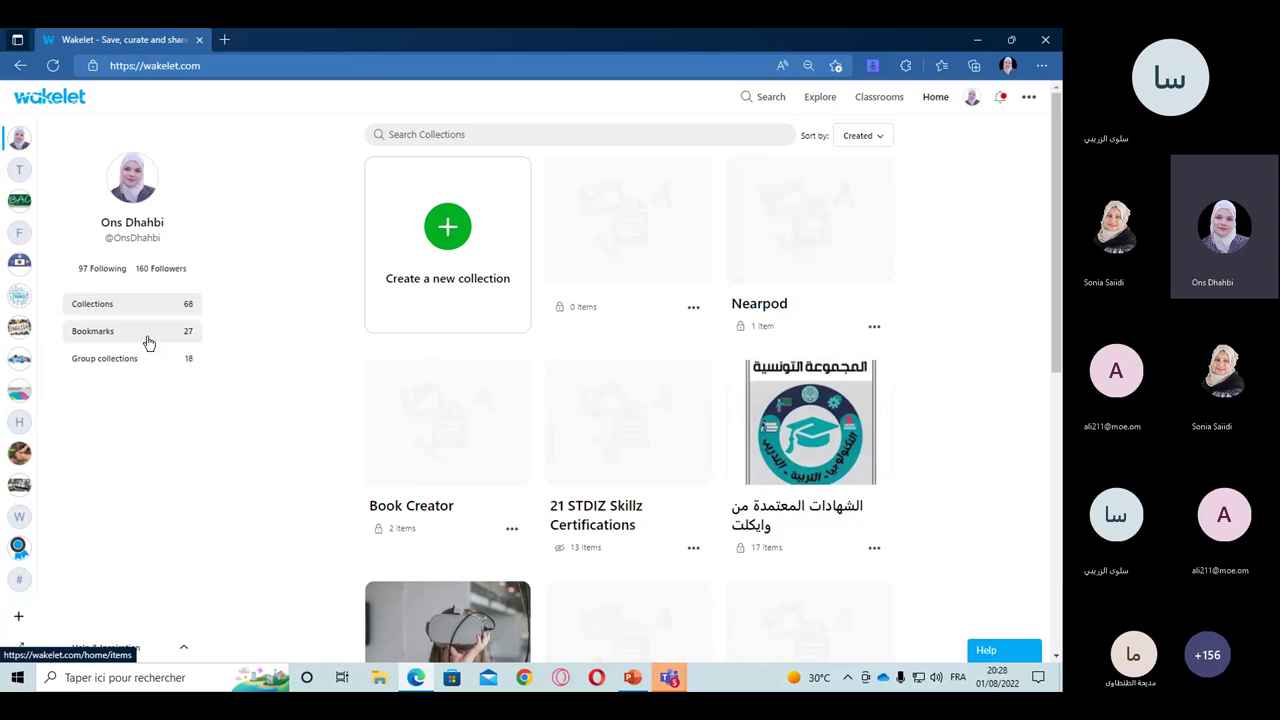
left_click(148, 343)
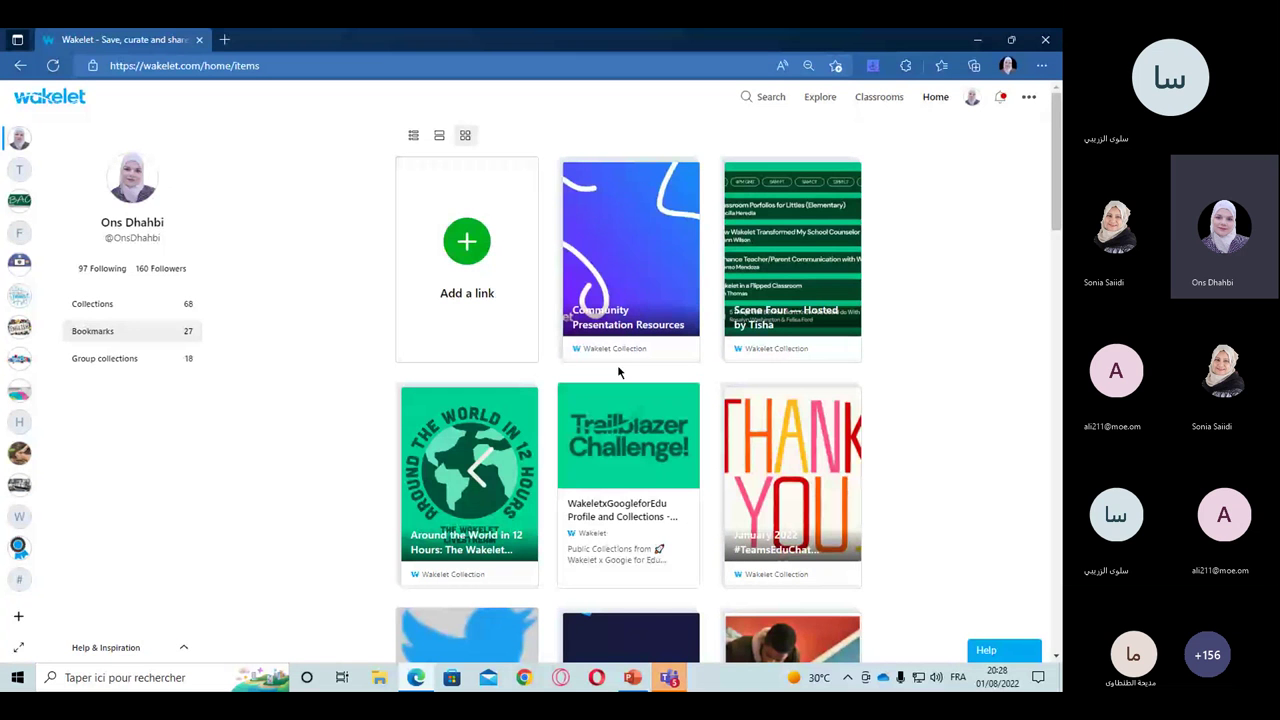
scroll(618, 372, "down", 1)
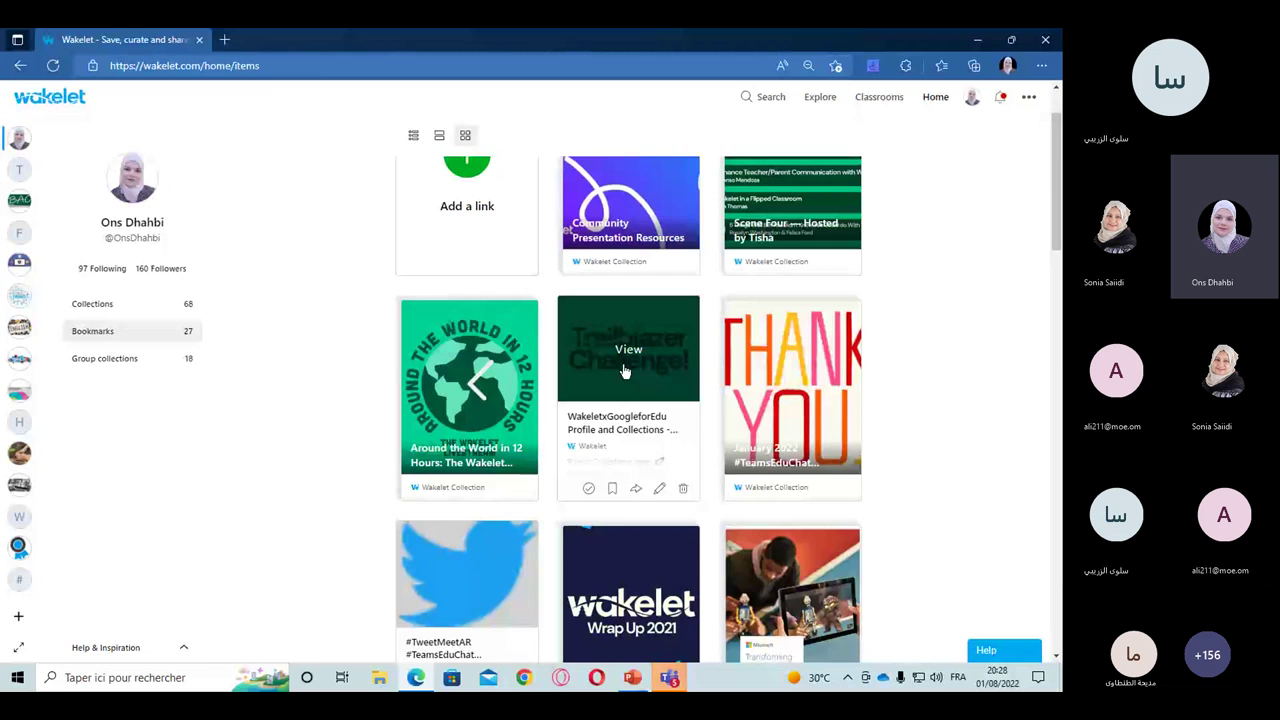
scroll(622, 371, "down", 3)
scroll(685, 316, "down", 5)
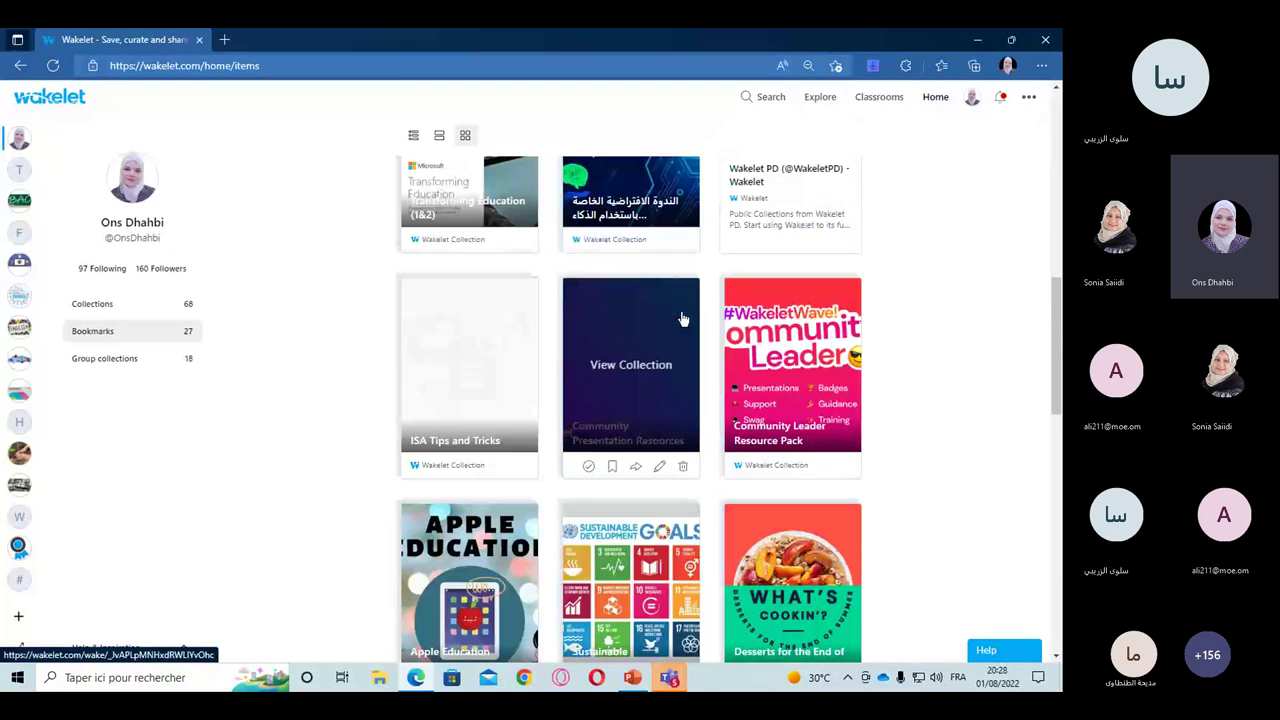
scroll(680, 340, "down", 2)
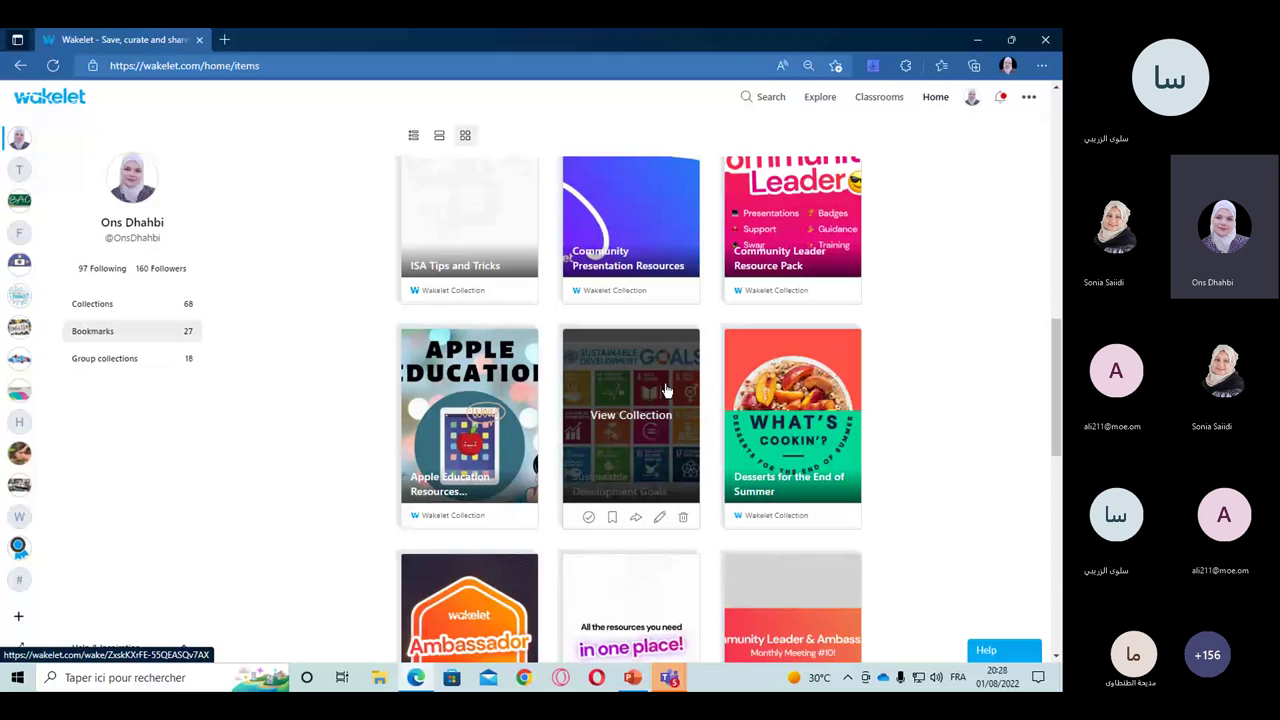
scroll(665, 392, "down", 8)
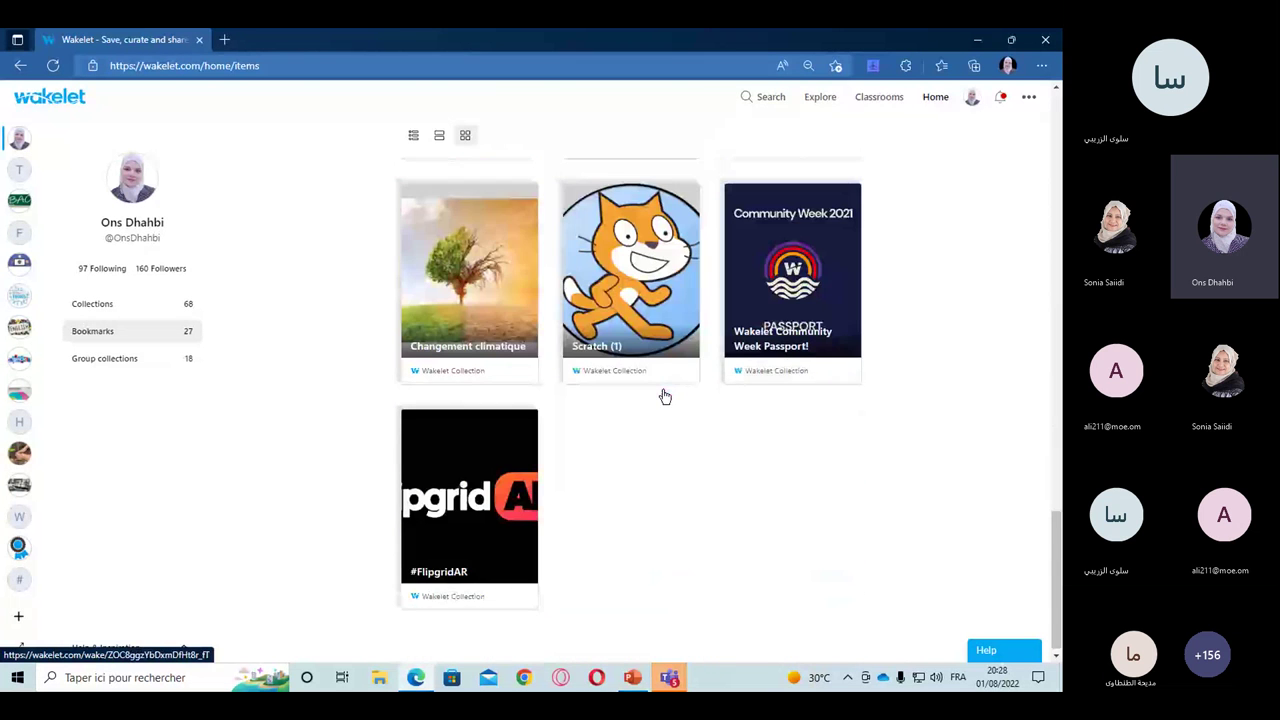
scroll(663, 395, "up", 6)
scroll(663, 397, "up", 5)
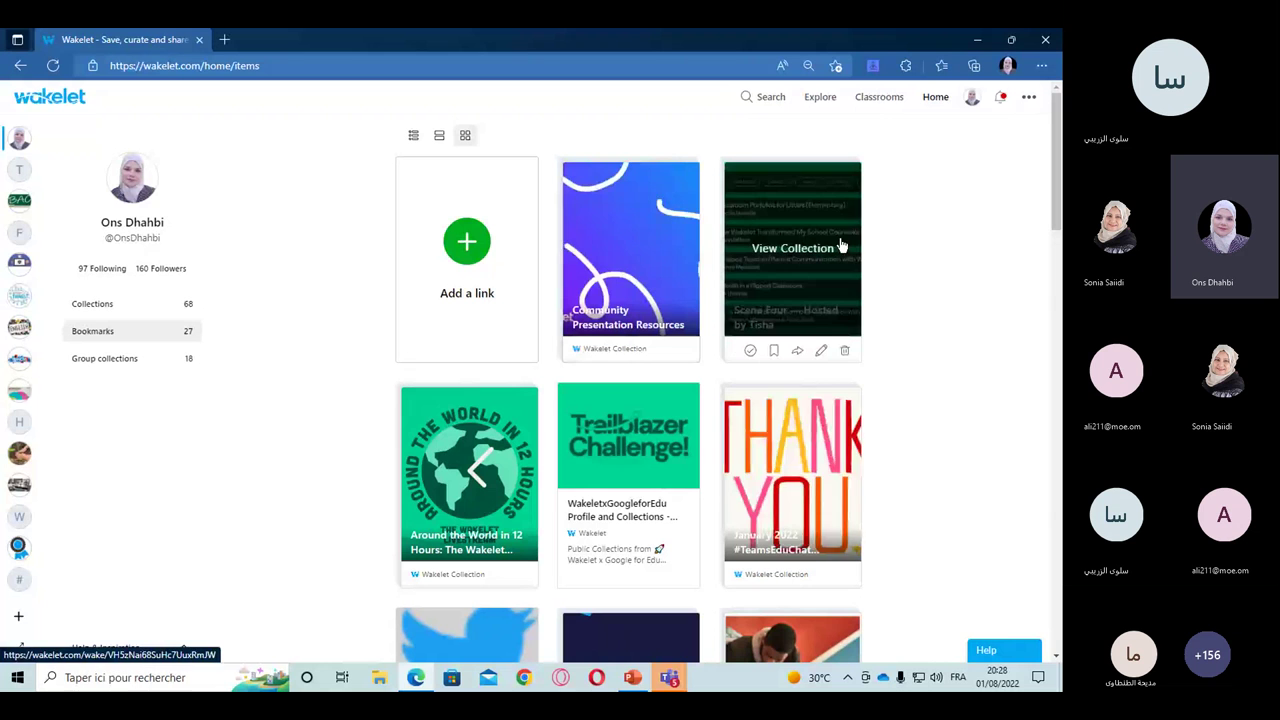
Step: Show the profile's group collections and scroll through their cards
left_click(106, 305)
left_click(112, 358)
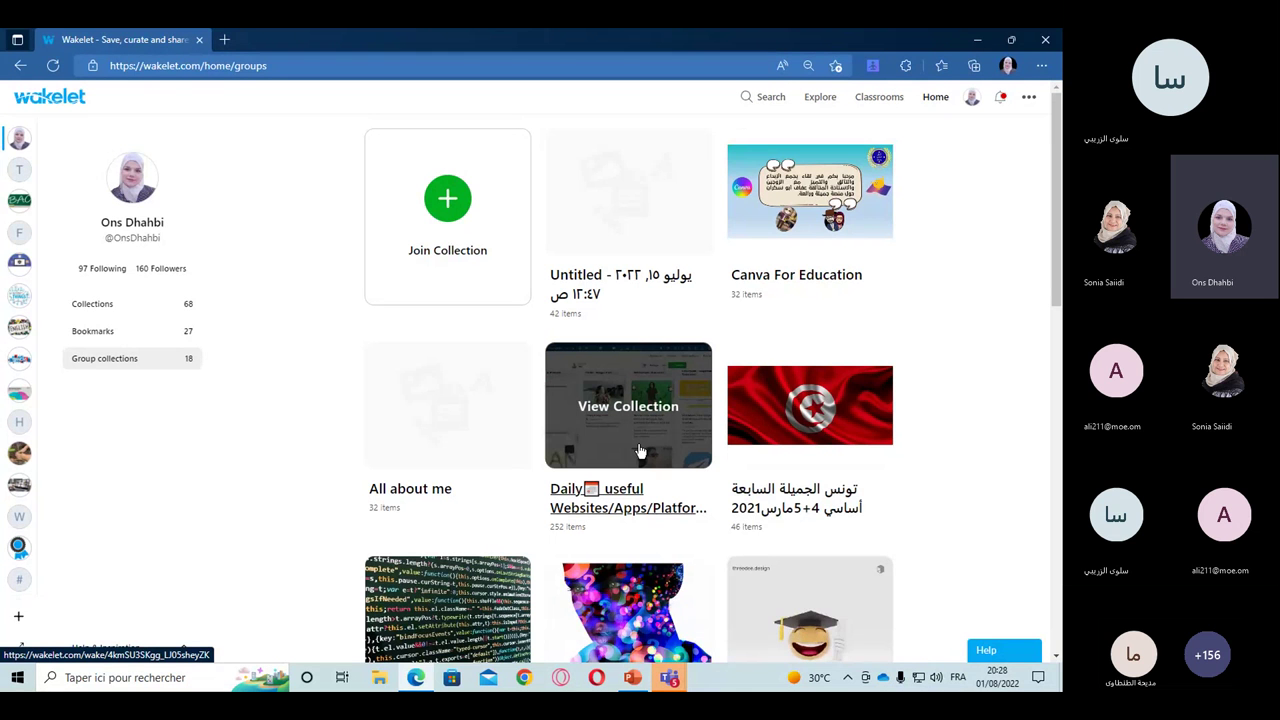
scroll(641, 451, "down", 1)
scroll(647, 446, "down", 3)
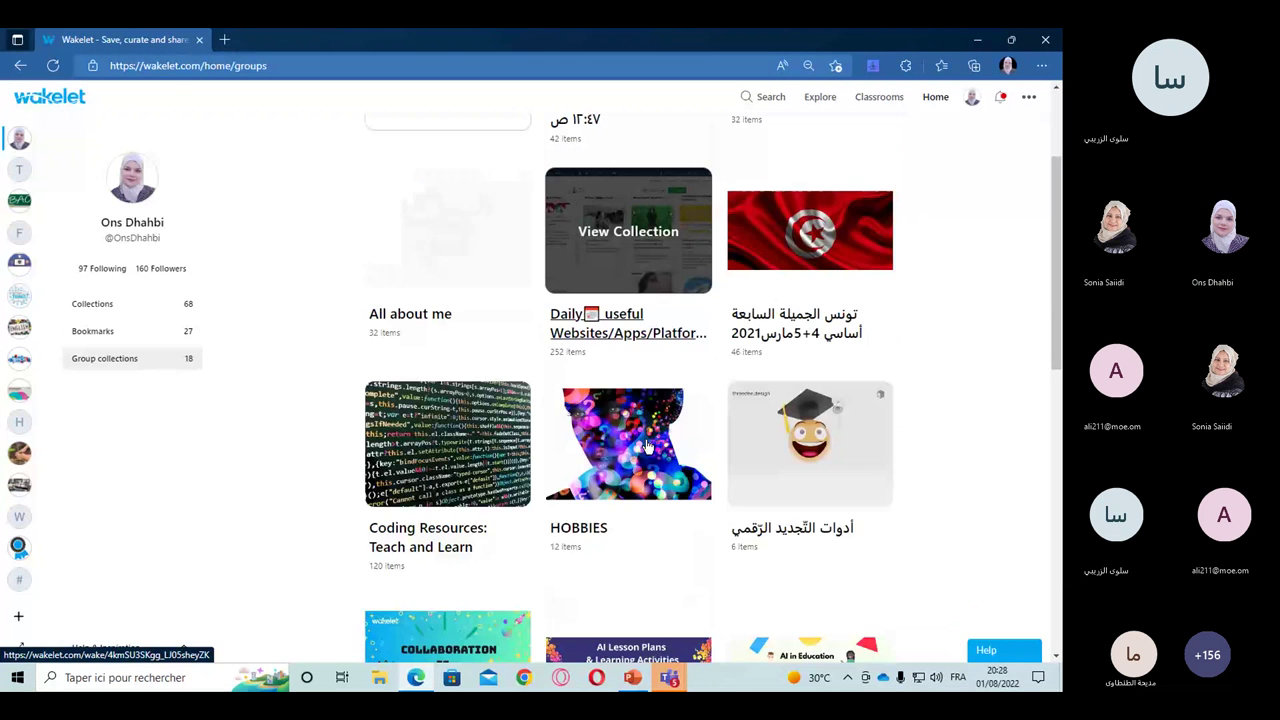
scroll(647, 446, "down", 1)
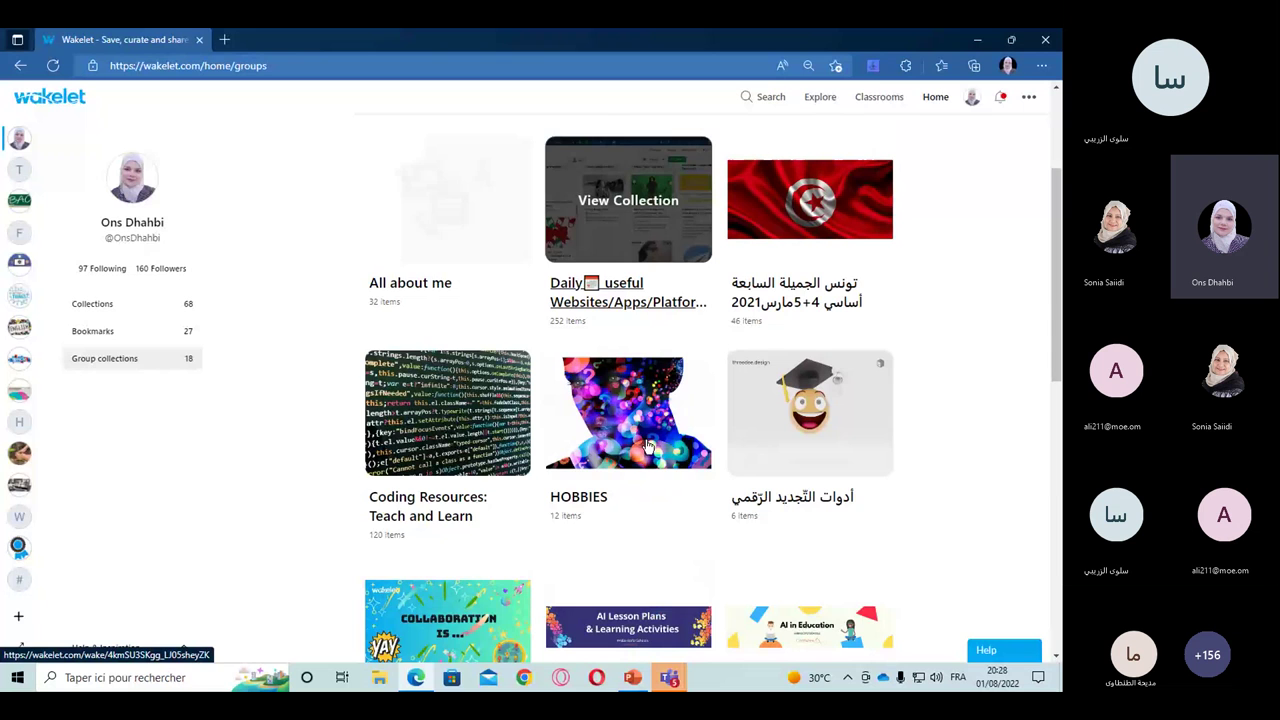
scroll(645, 438, "down", 5)
Step: Open the Celebrations space's سنة هجرية مباركة للجميع collection
left_click(935, 96)
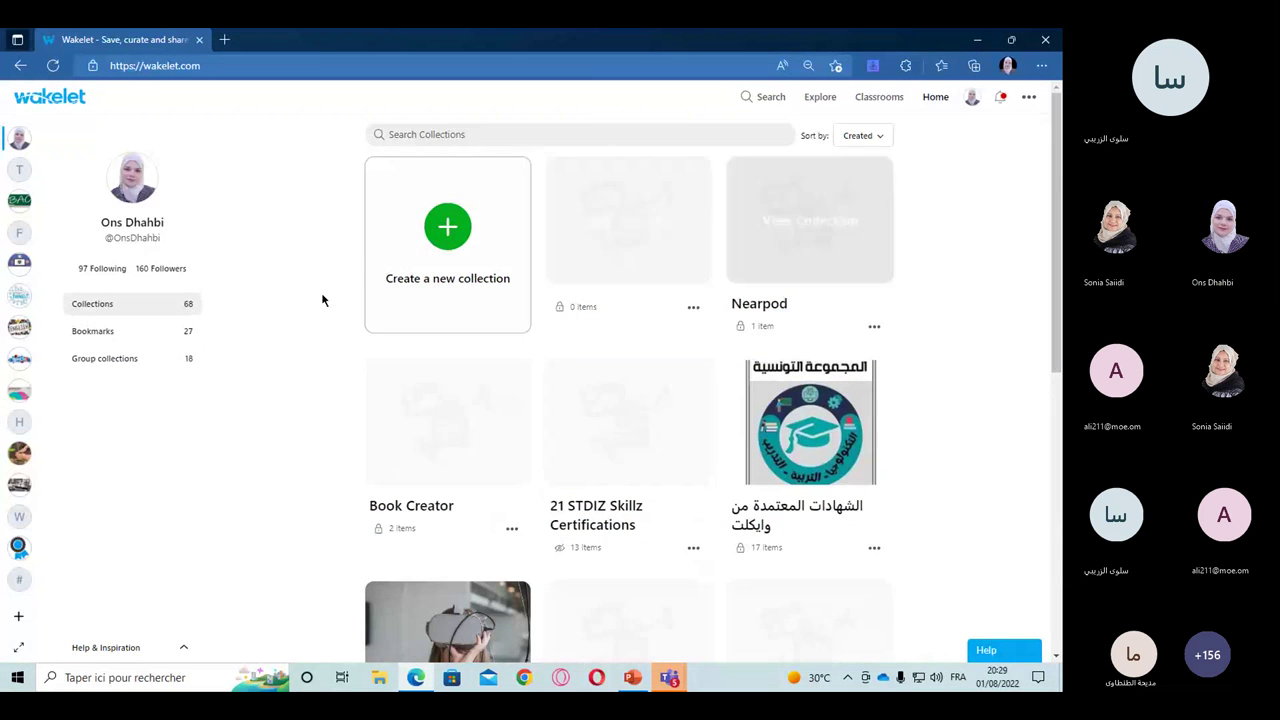
left_click(105, 176)
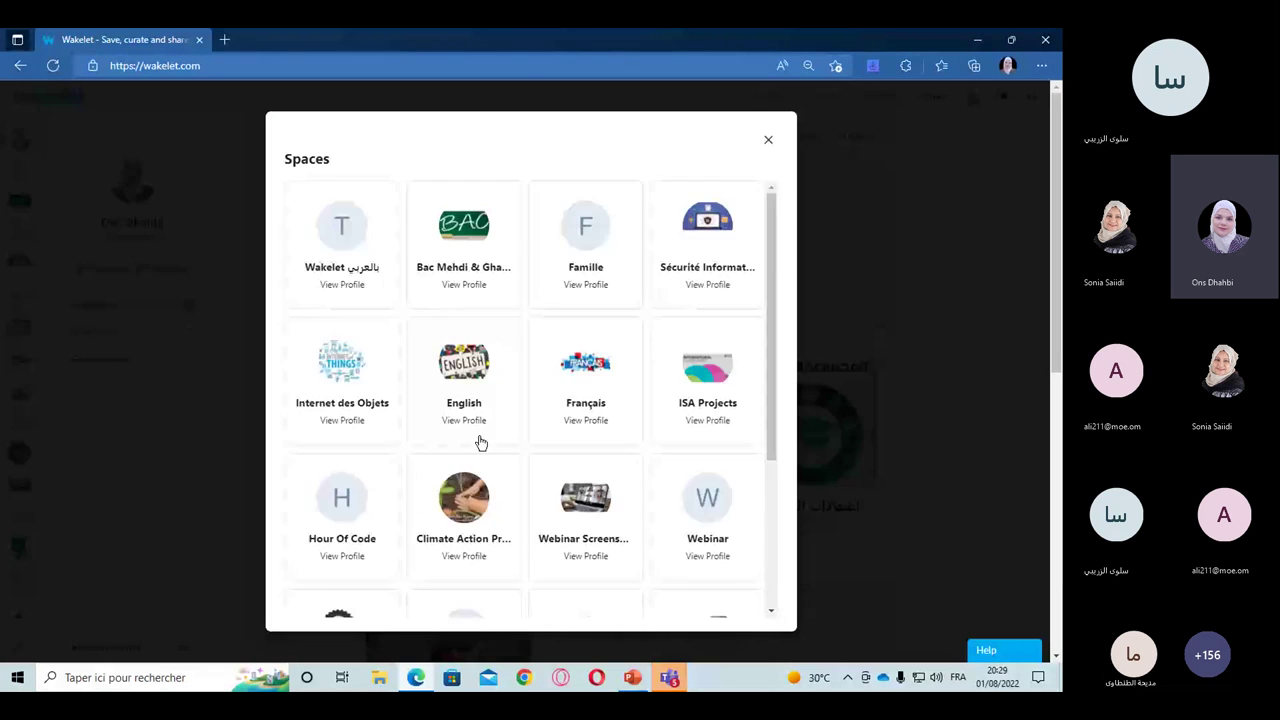
scroll(477, 443, "down", 3)
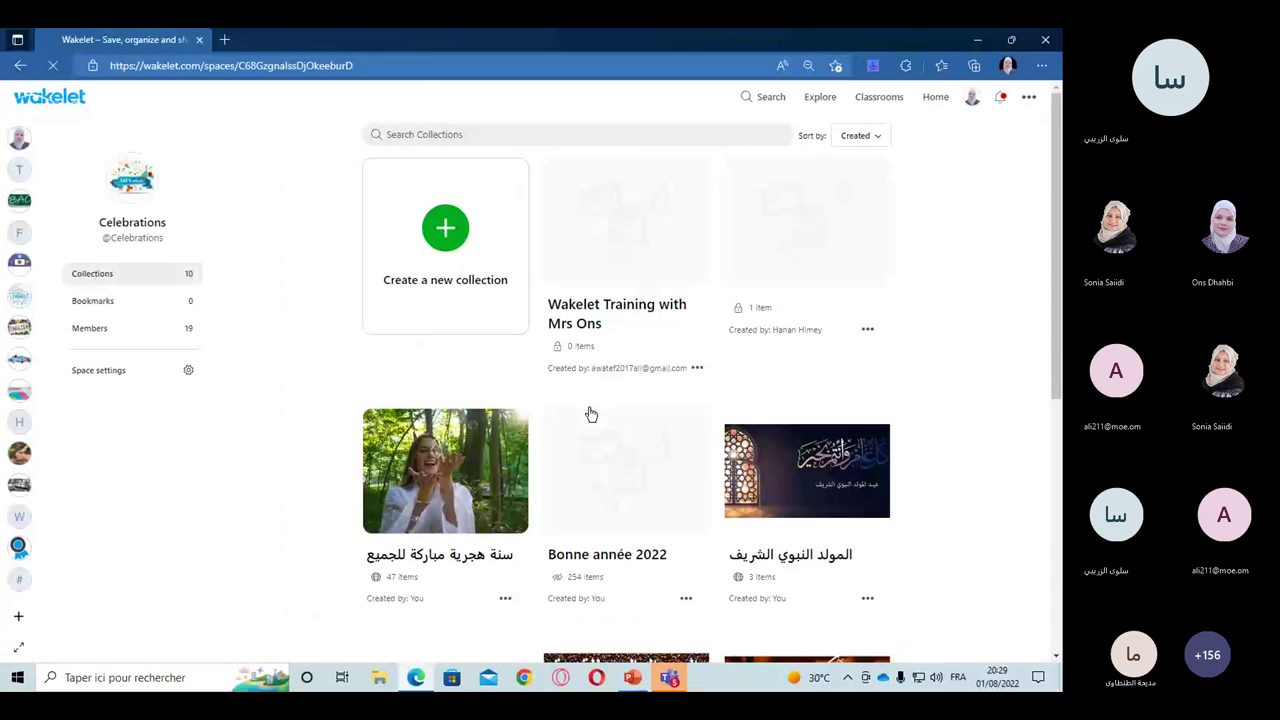
left_click(410, 492)
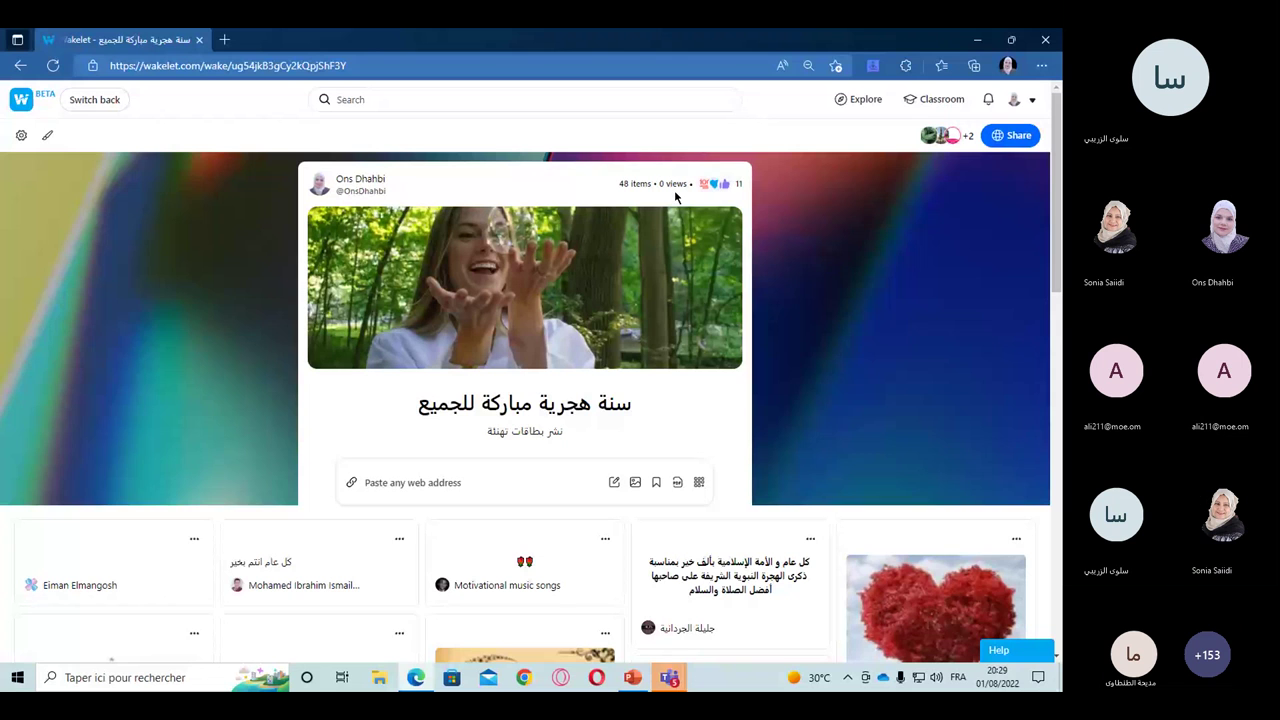
Step: Show the collection's 11 reactions and scroll through the list
left_click(725, 186)
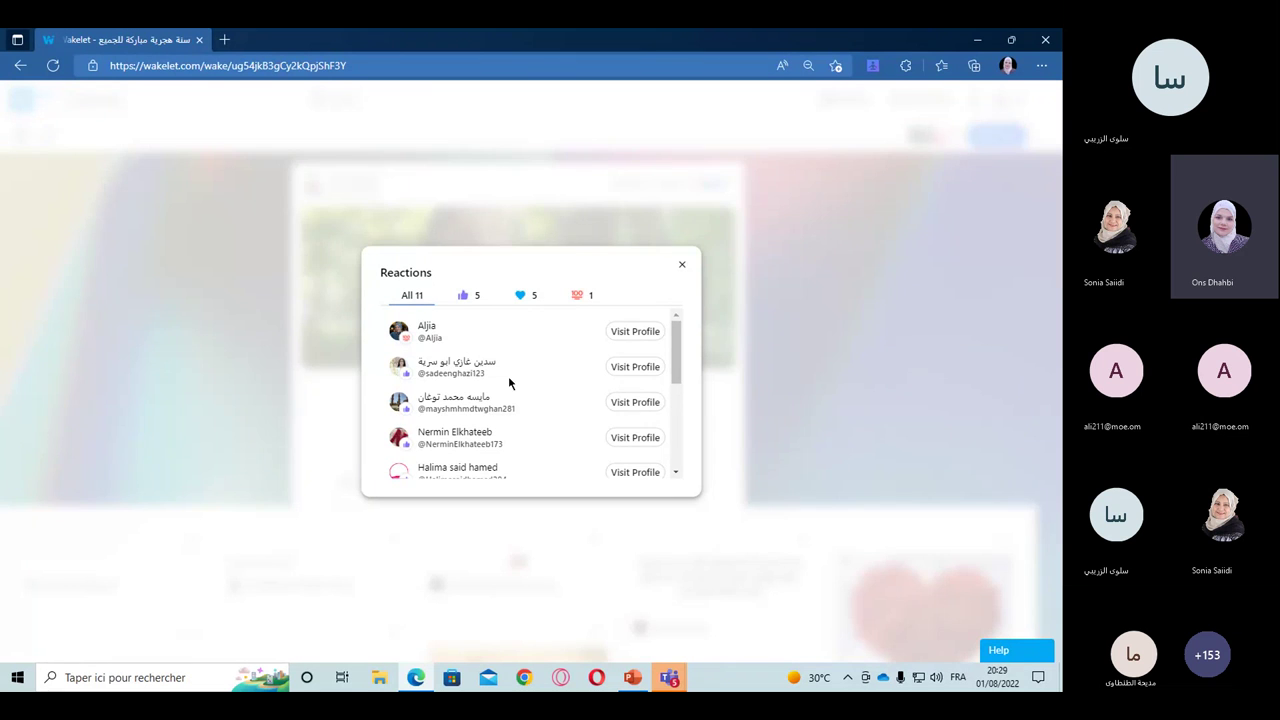
scroll(490, 420, "down", 1)
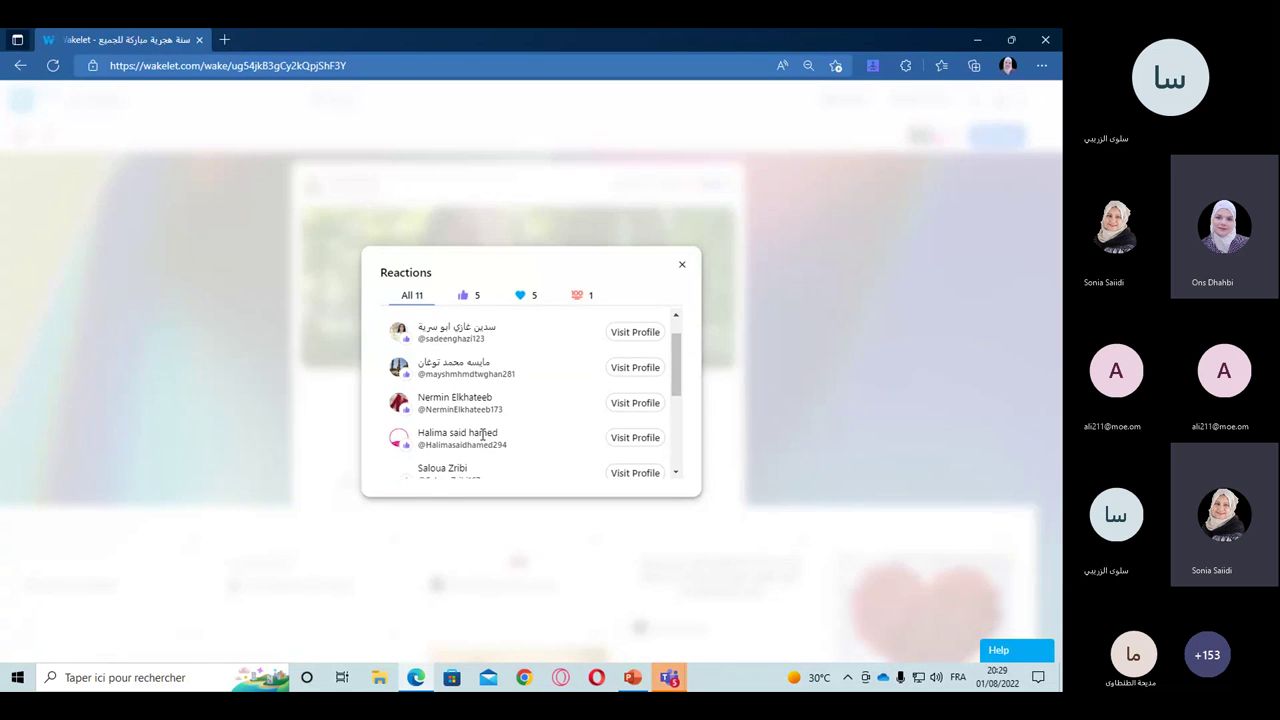
scroll(504, 429, "down", 1)
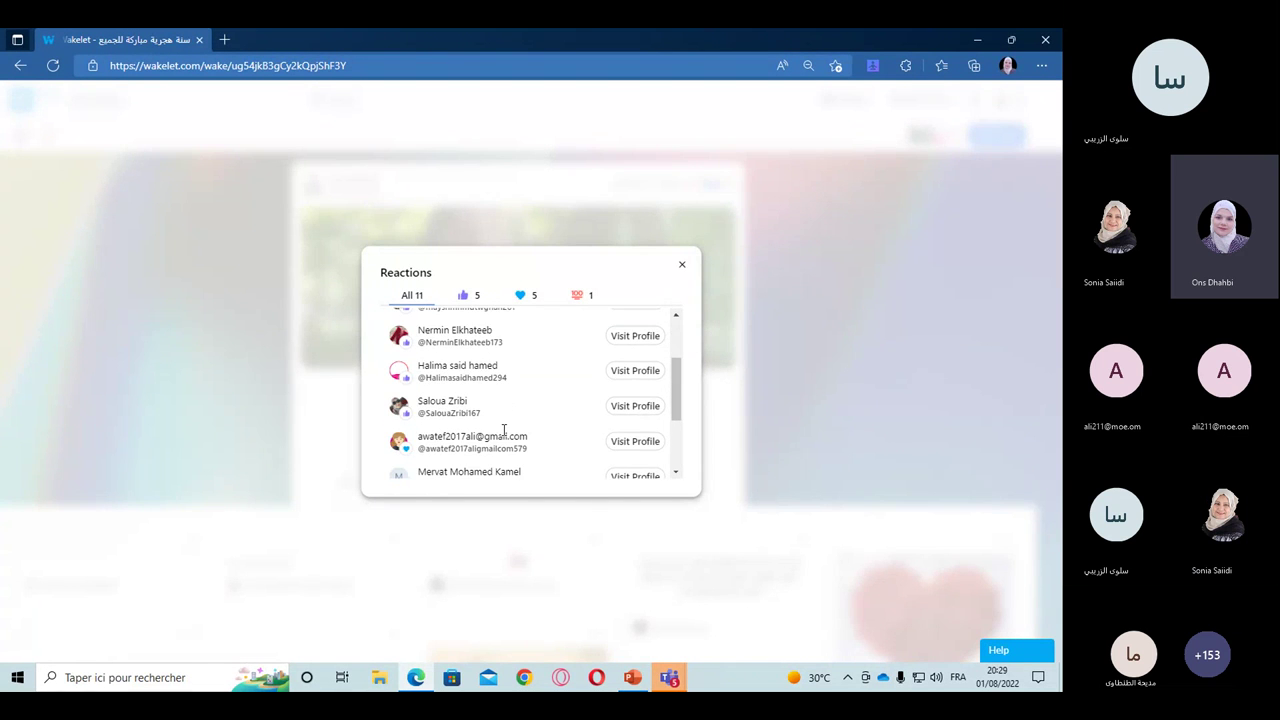
scroll(498, 430, "down", 1)
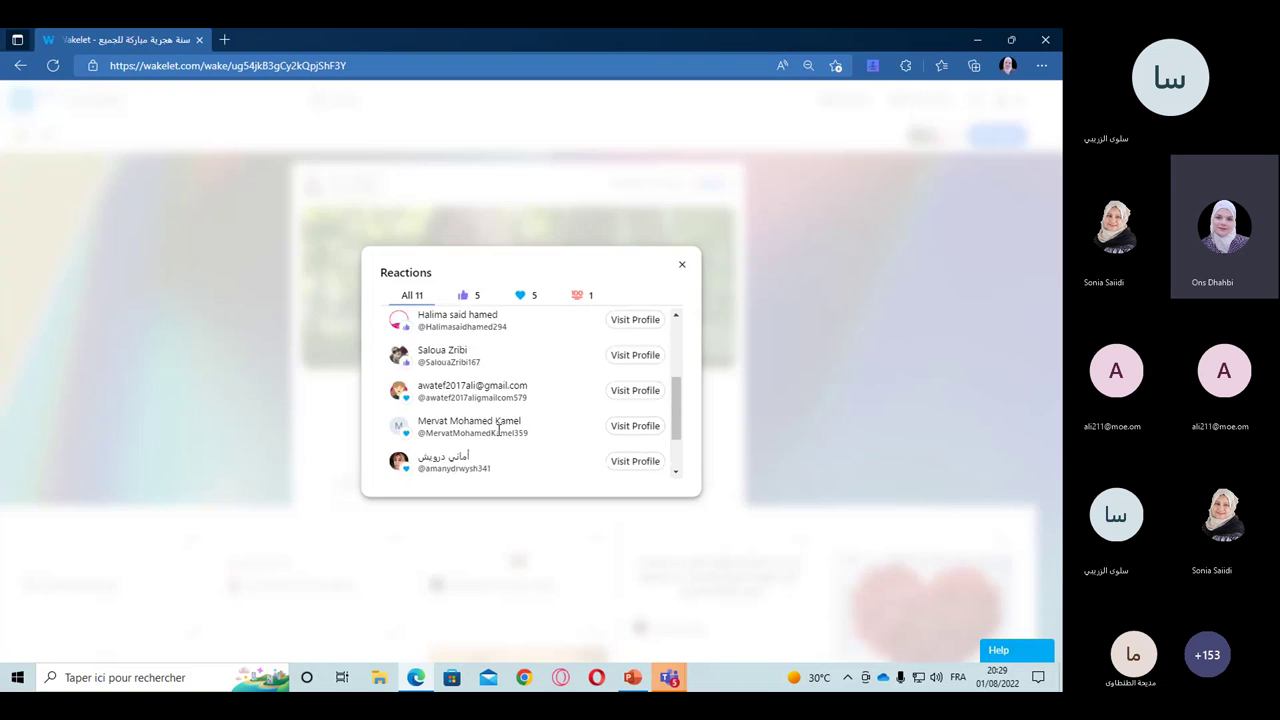
scroll(498, 430, "down", 2)
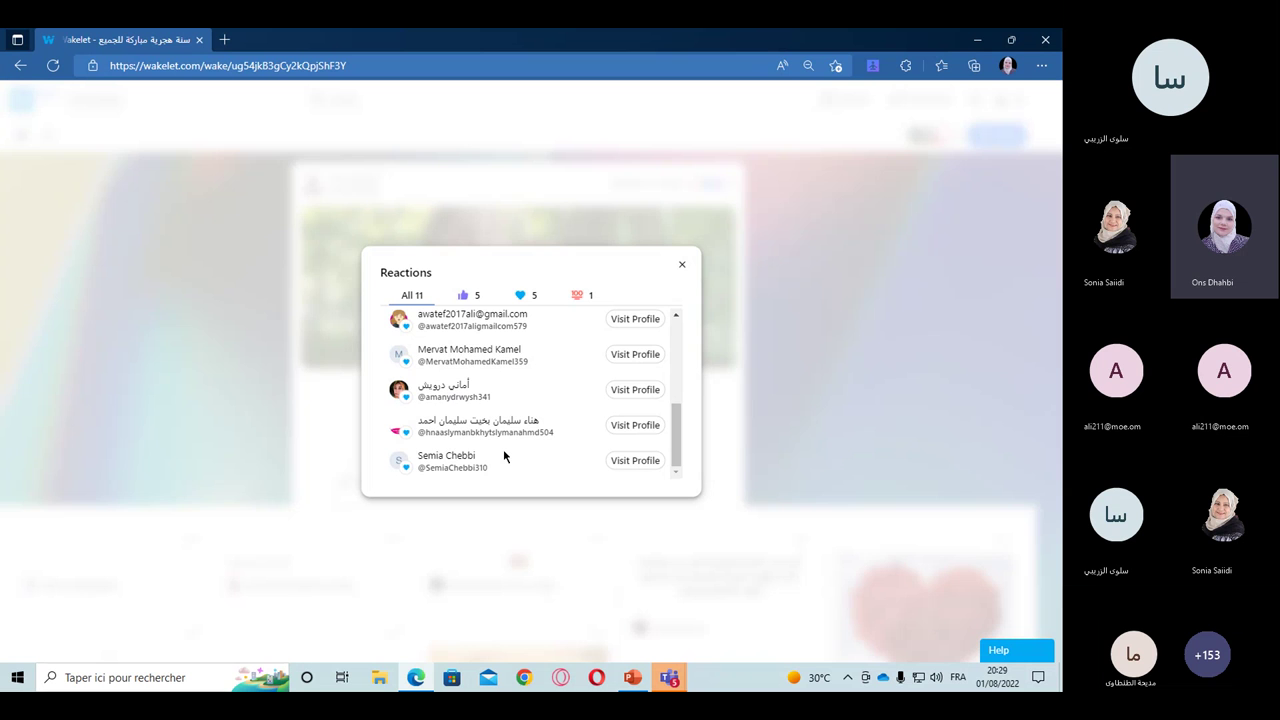
Step: Close the Reactions list, scroll the greeting cards, and return to the Teams meeting
left_click(681, 268)
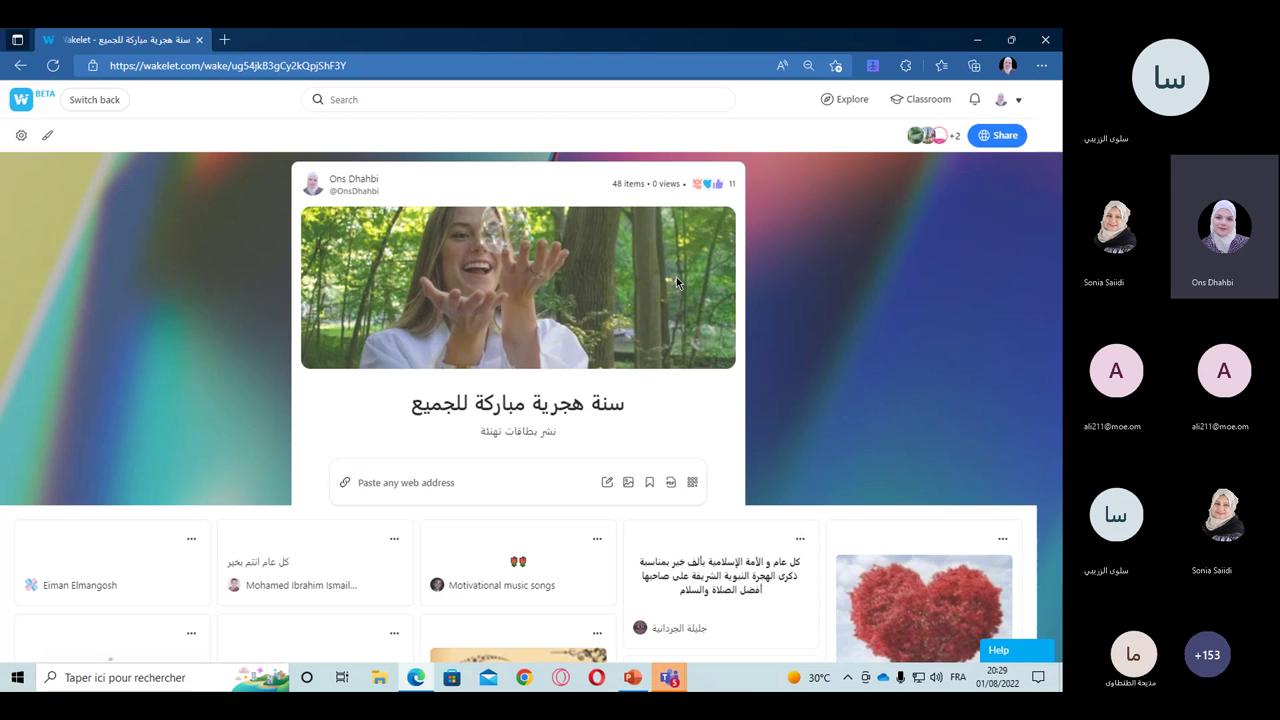
scroll(603, 437, "down", 2)
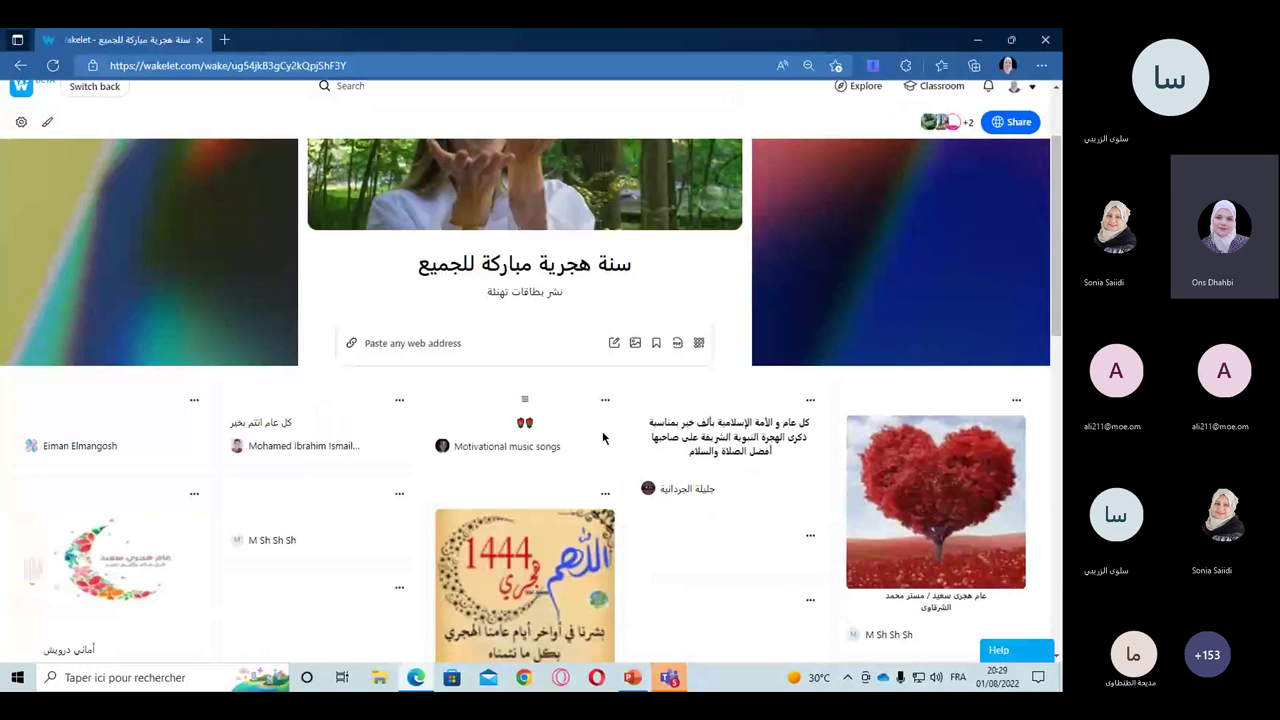
scroll(603, 437, "down", 2)
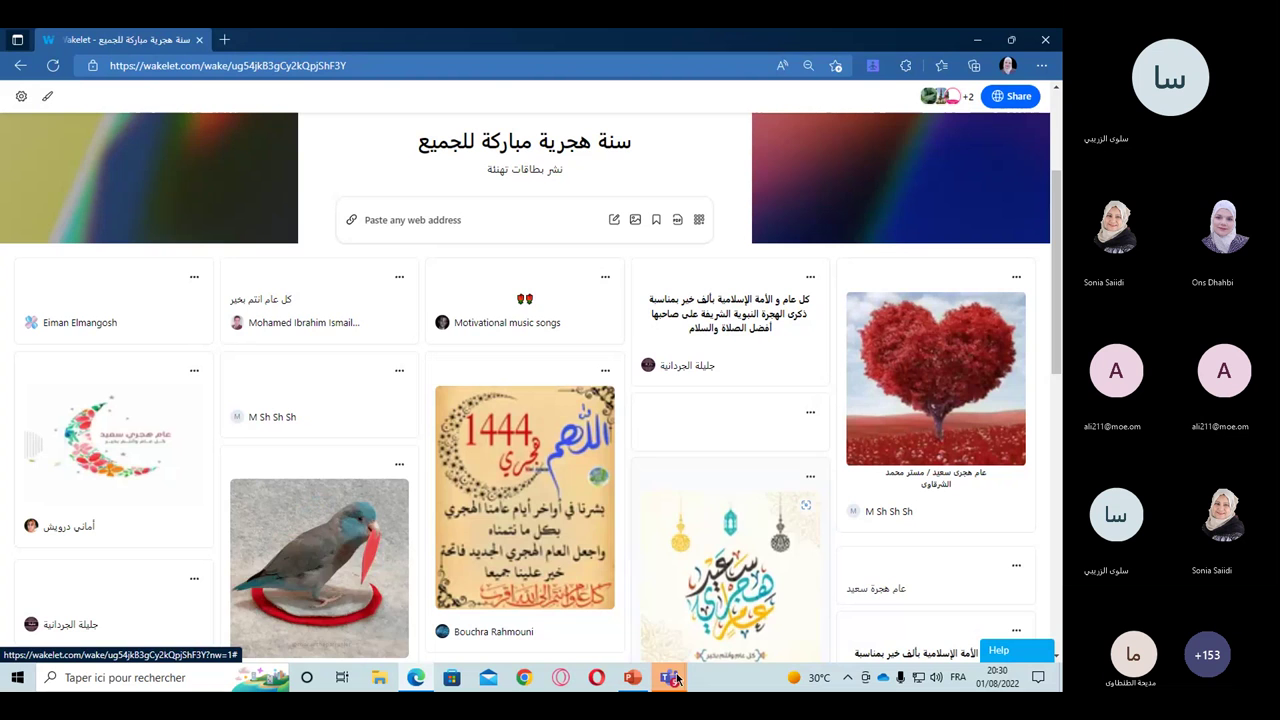
mouse_move(676, 680)
left_click(697, 651)
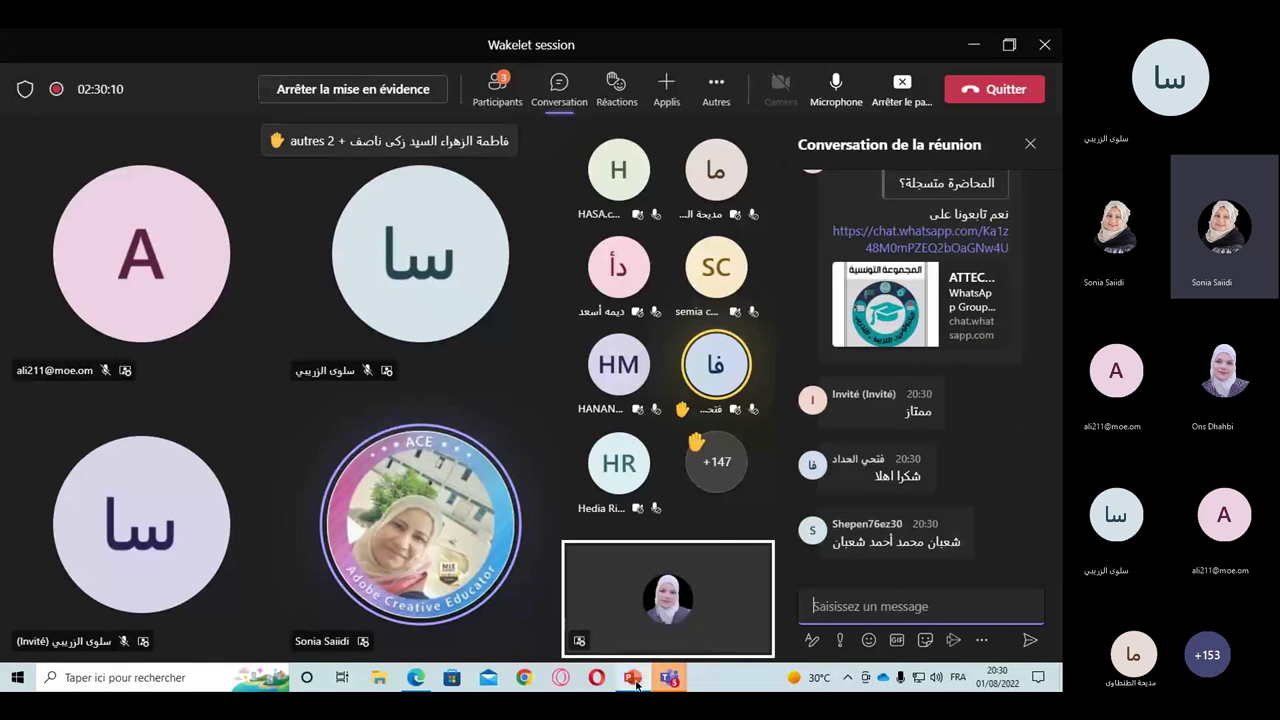
Step: Copy the My unique code slide image in PowerPoint
mouse_move(635, 684)
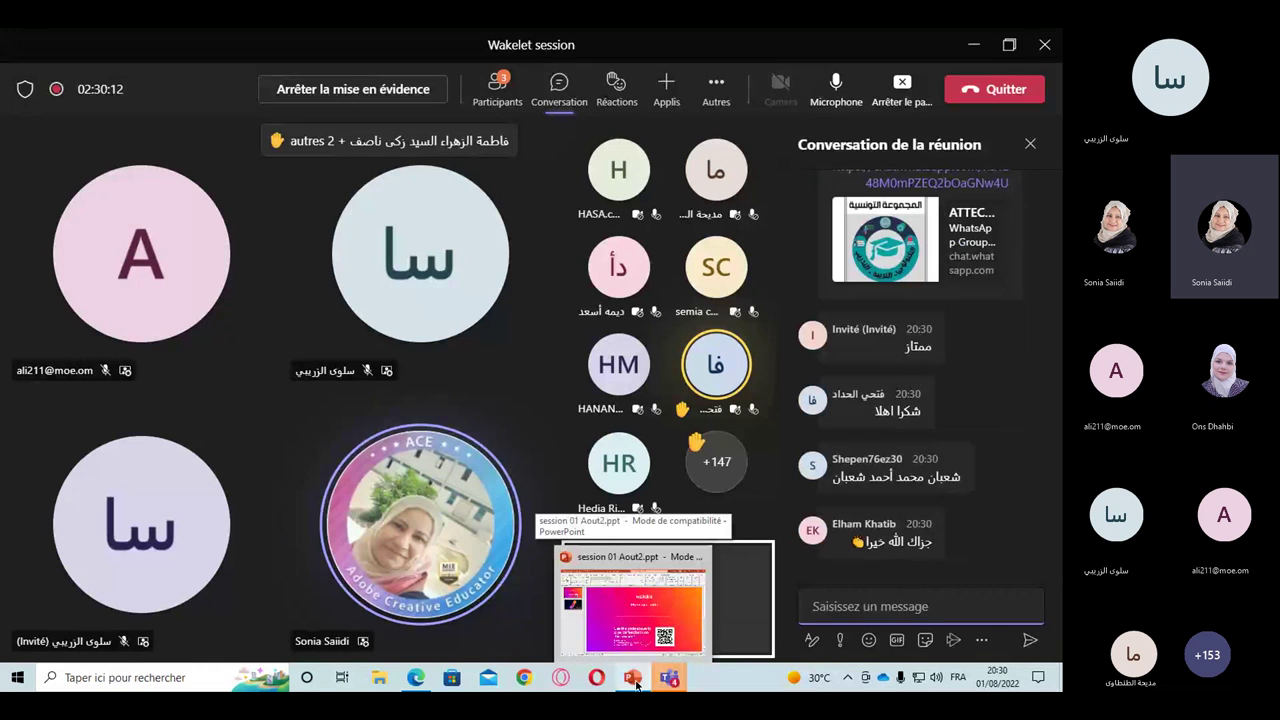
left_click(635, 684)
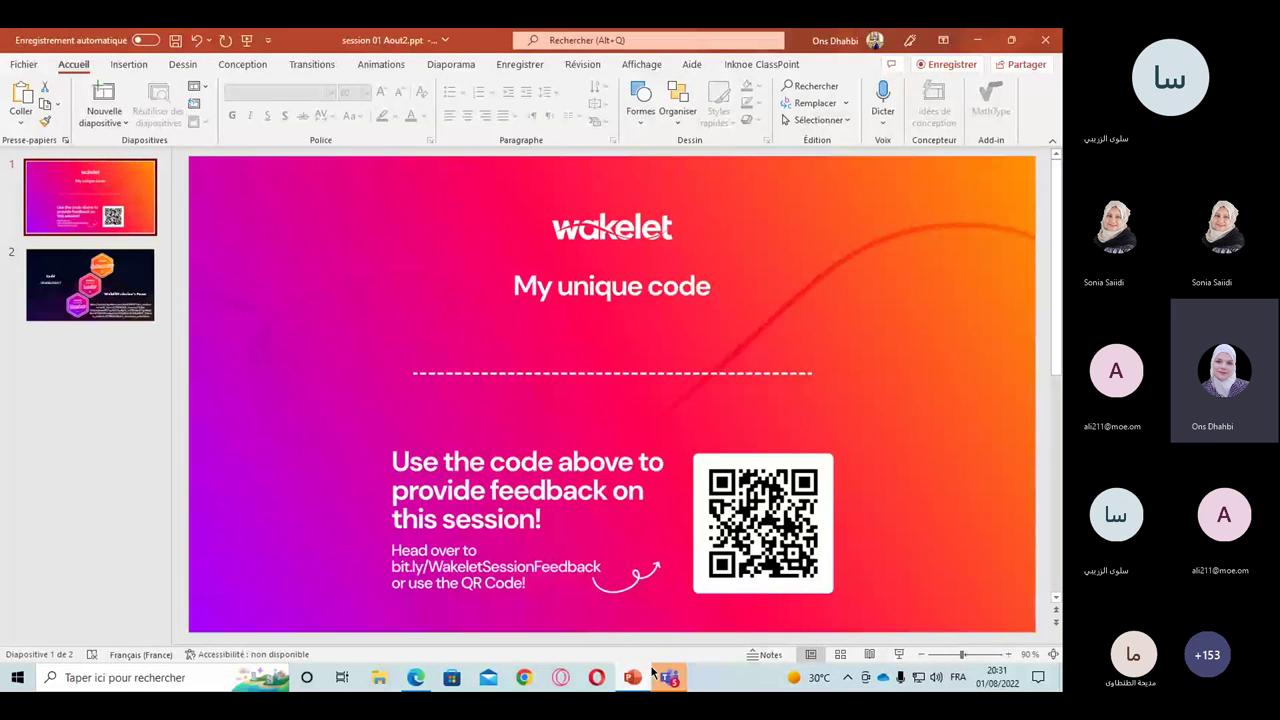
right_click(714, 460)
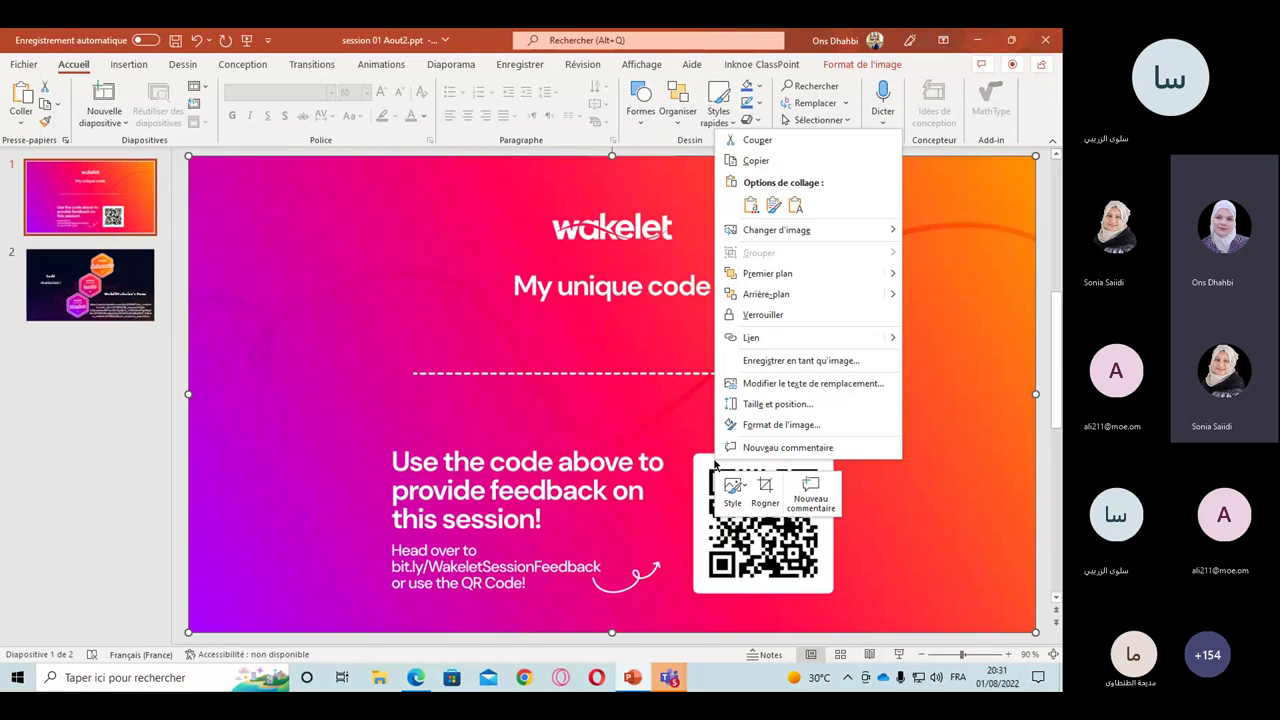
left_click(714, 508)
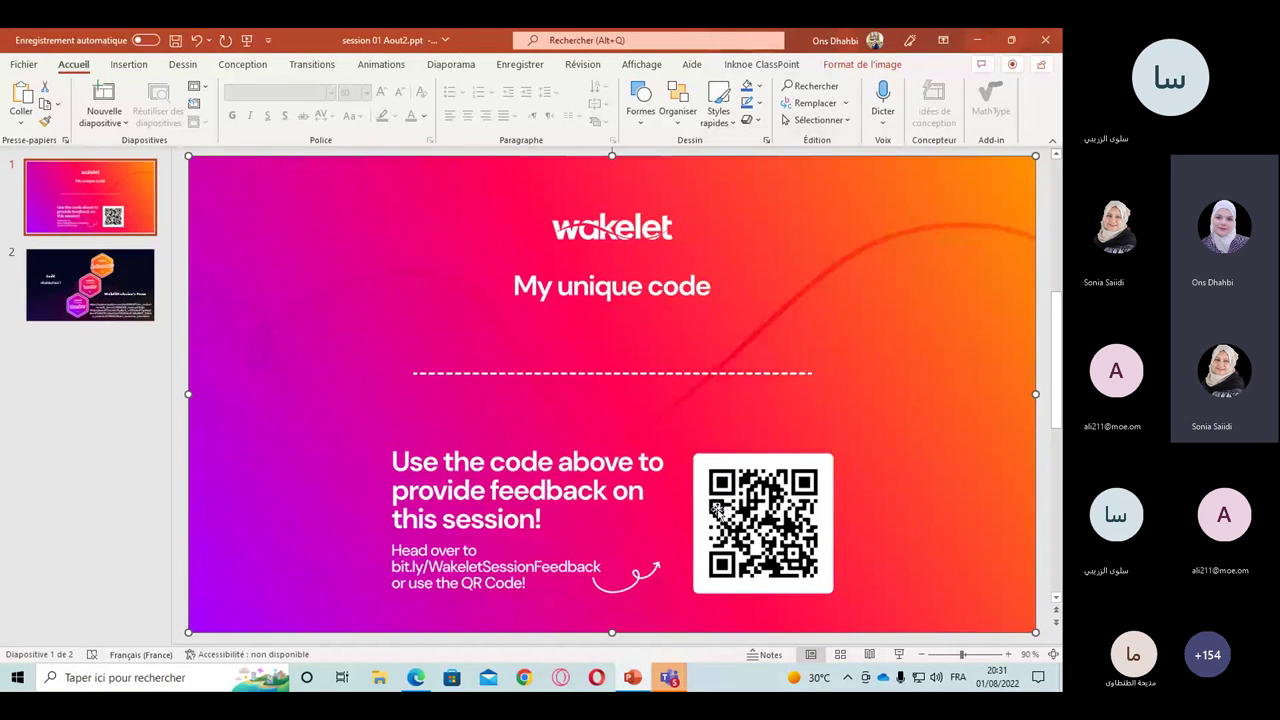
Step: Paste and send the slide image in the Teams meeting chat
mouse_move(669, 677)
left_click(710, 600)
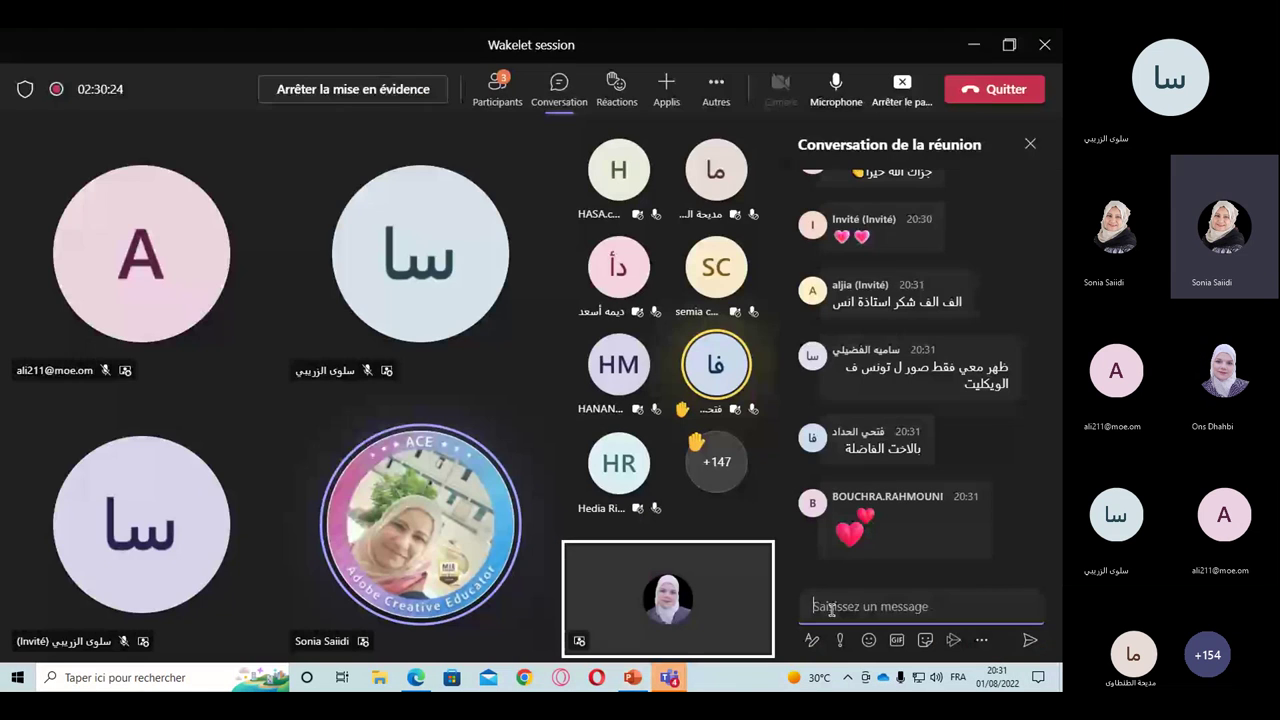
right_click(852, 606)
left_click(857, 594)
left_click(1029, 640)
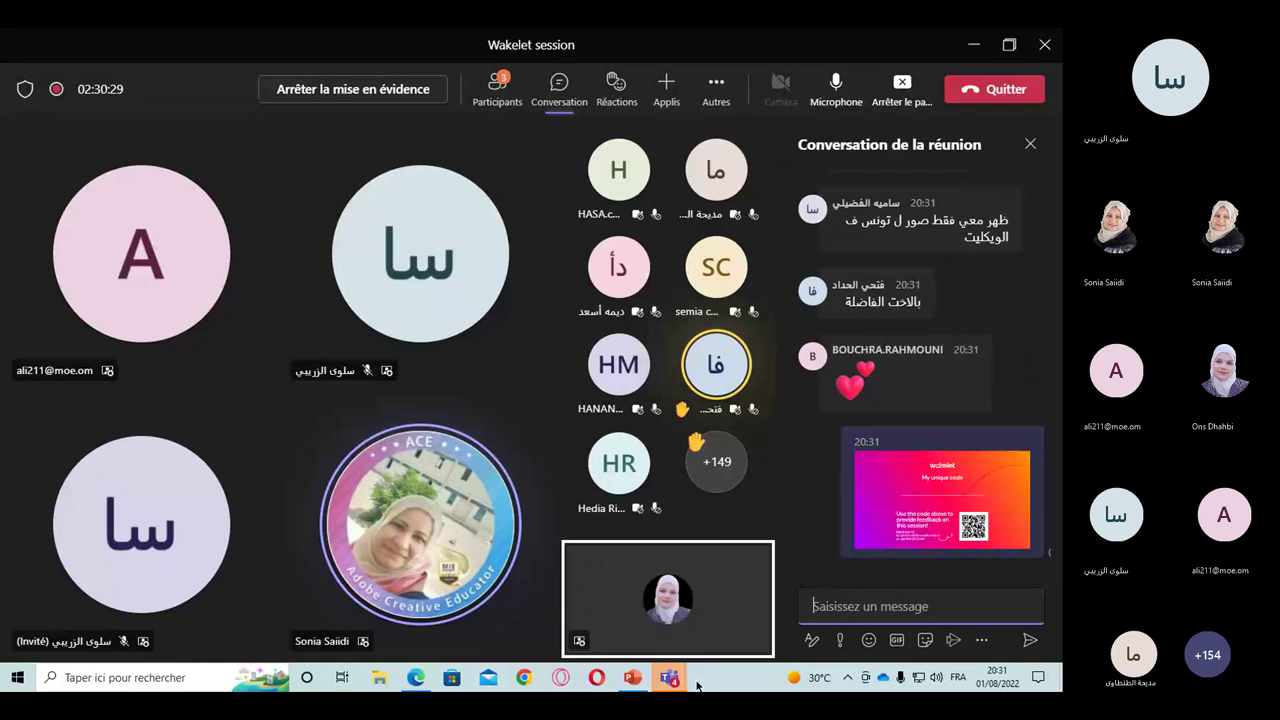
left_click(638, 679)
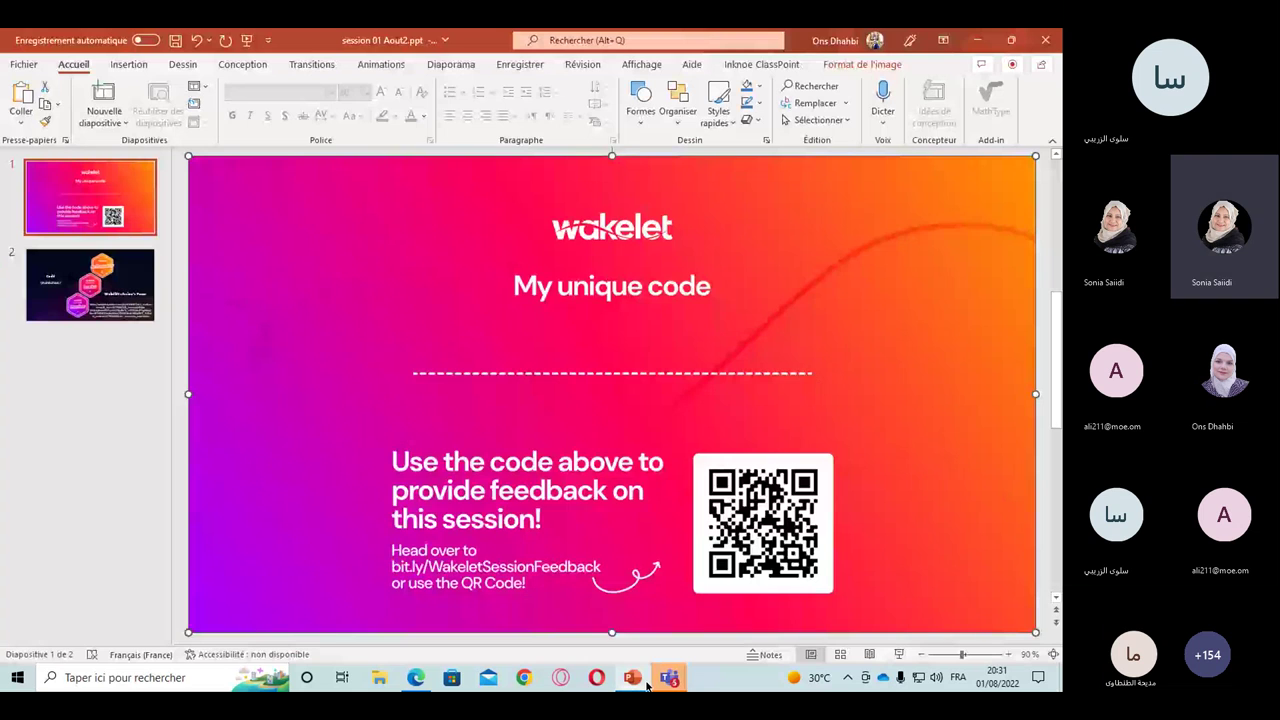
Step: Bring up slide 2 and copy the Typeform link text
left_click(72, 297)
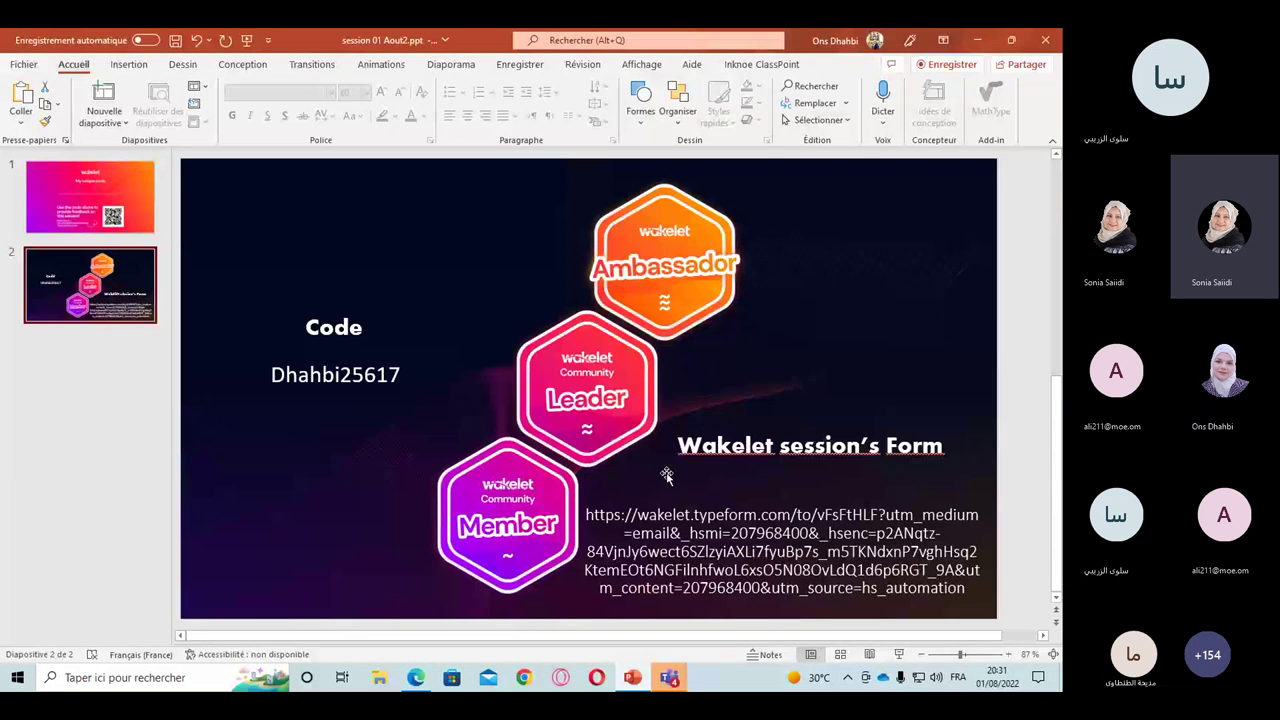
left_click_drag(586, 514, 755, 531)
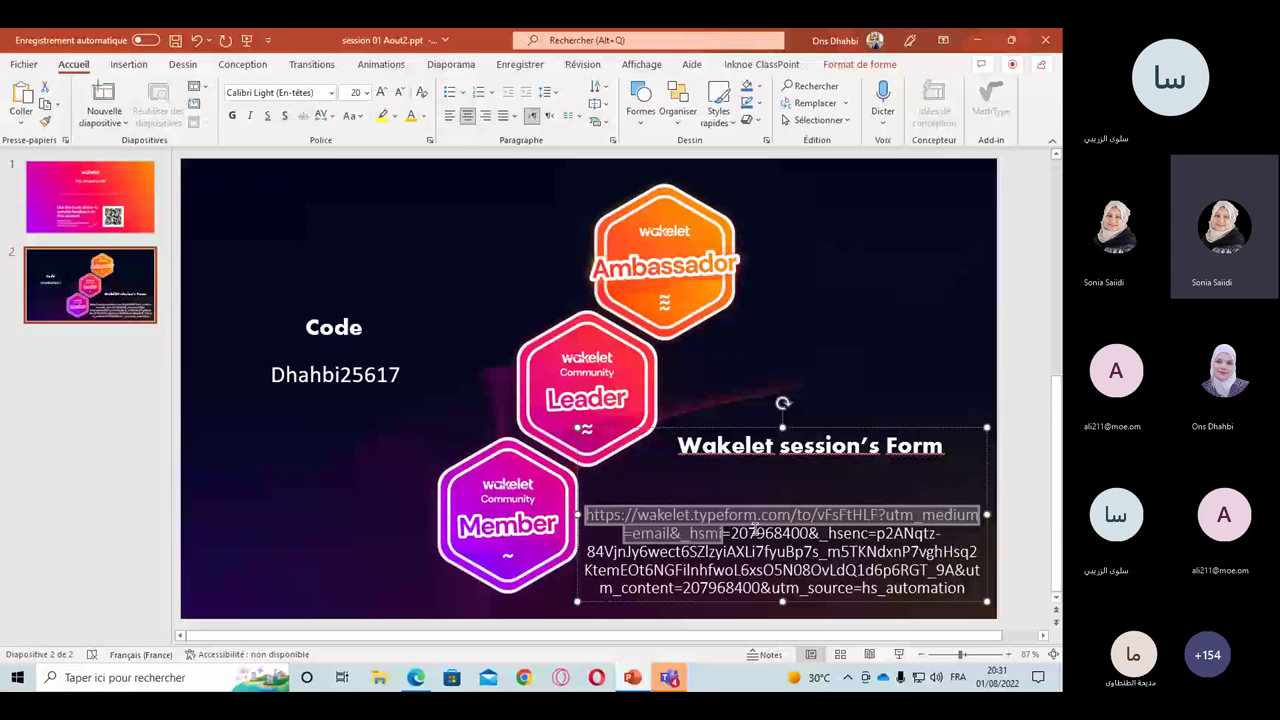
right_click(708, 525)
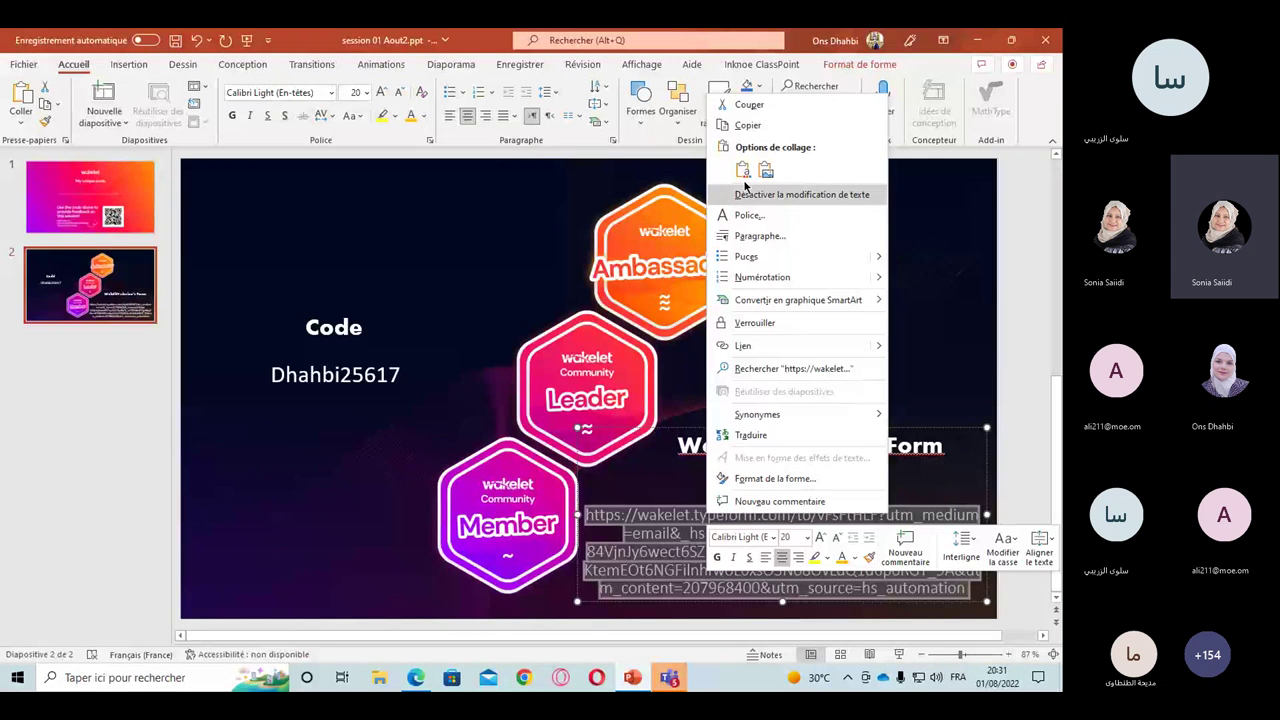
left_click(738, 126)
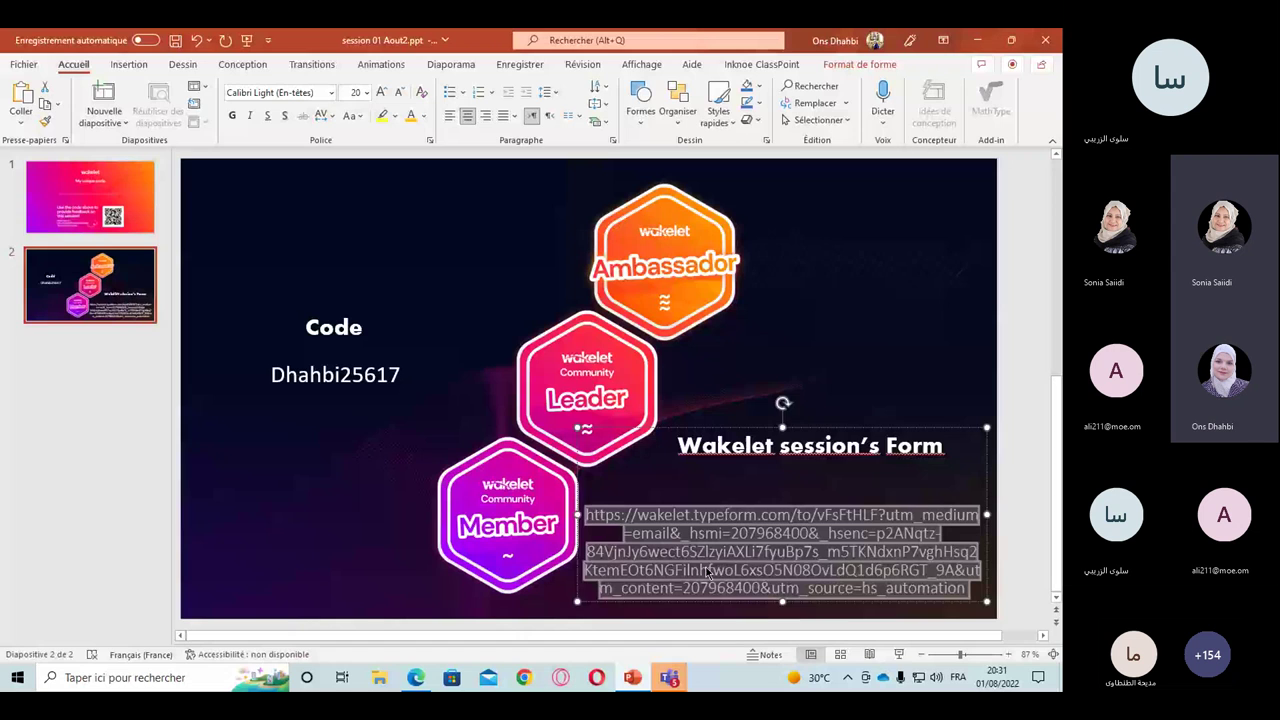
key("alt+Tab")
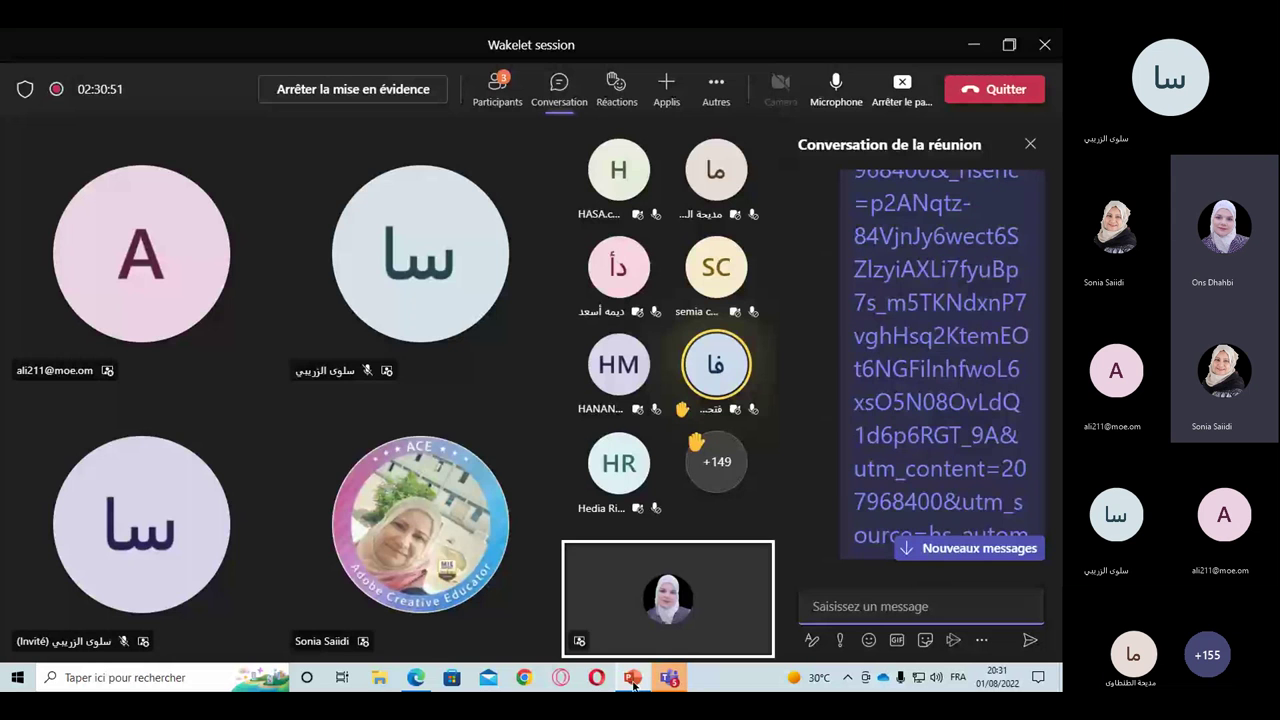
Step: Select and copy the presenter code from the slide's text box
left_click(633, 685)
left_click(296, 375)
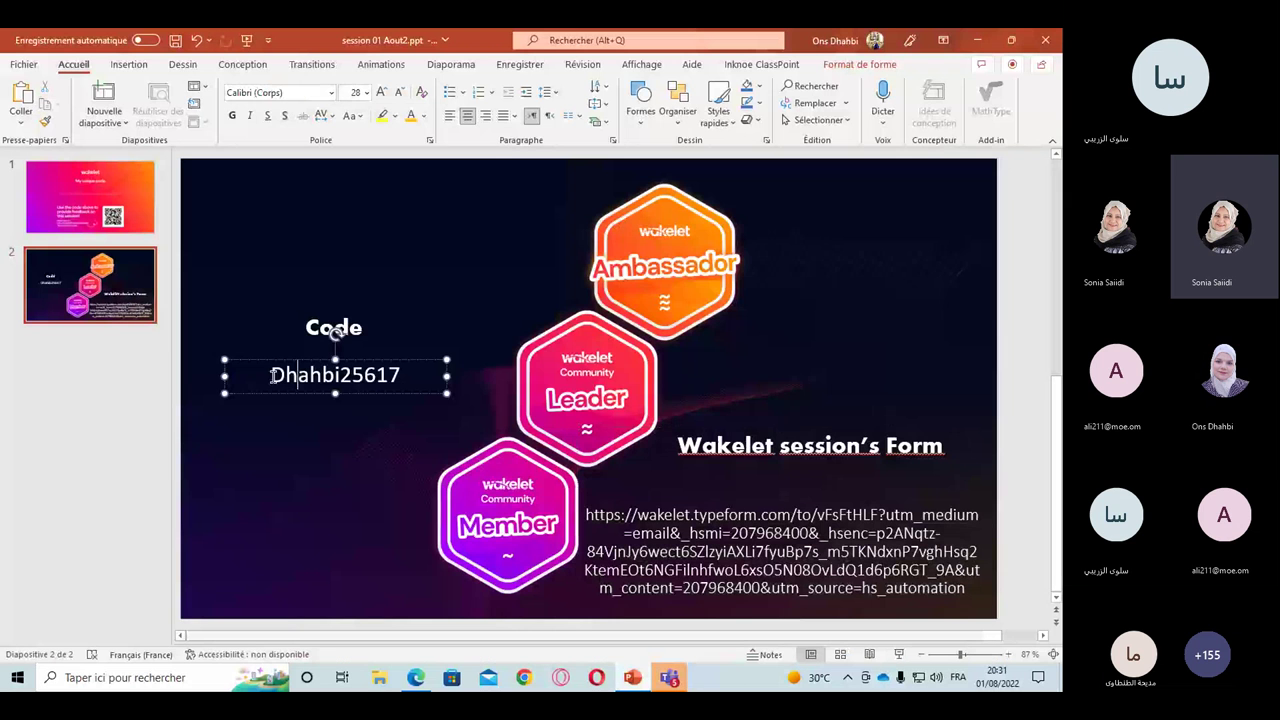
left_click(271, 376)
key("ctrl+a")
key("ctrl+c")
Step: Post the presenter code as a message in the Teams meeting chat
mouse_move(673, 680)
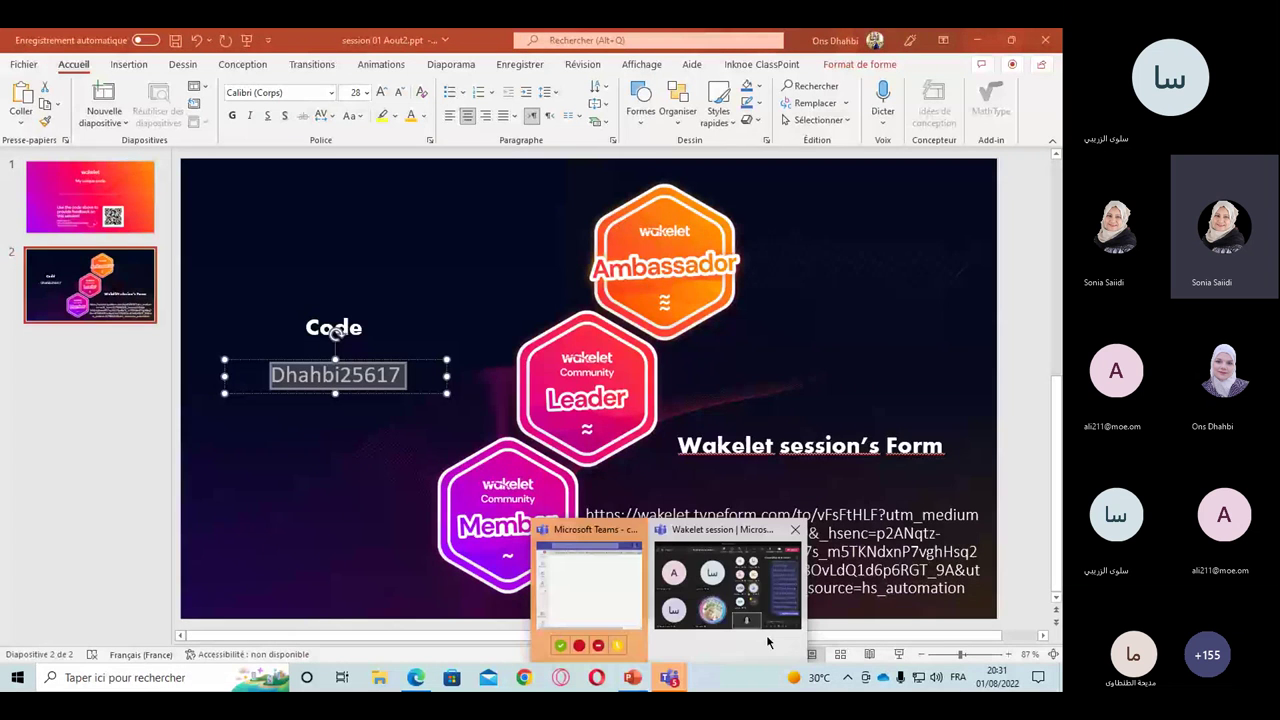
left_click(768, 640)
left_click(899, 606)
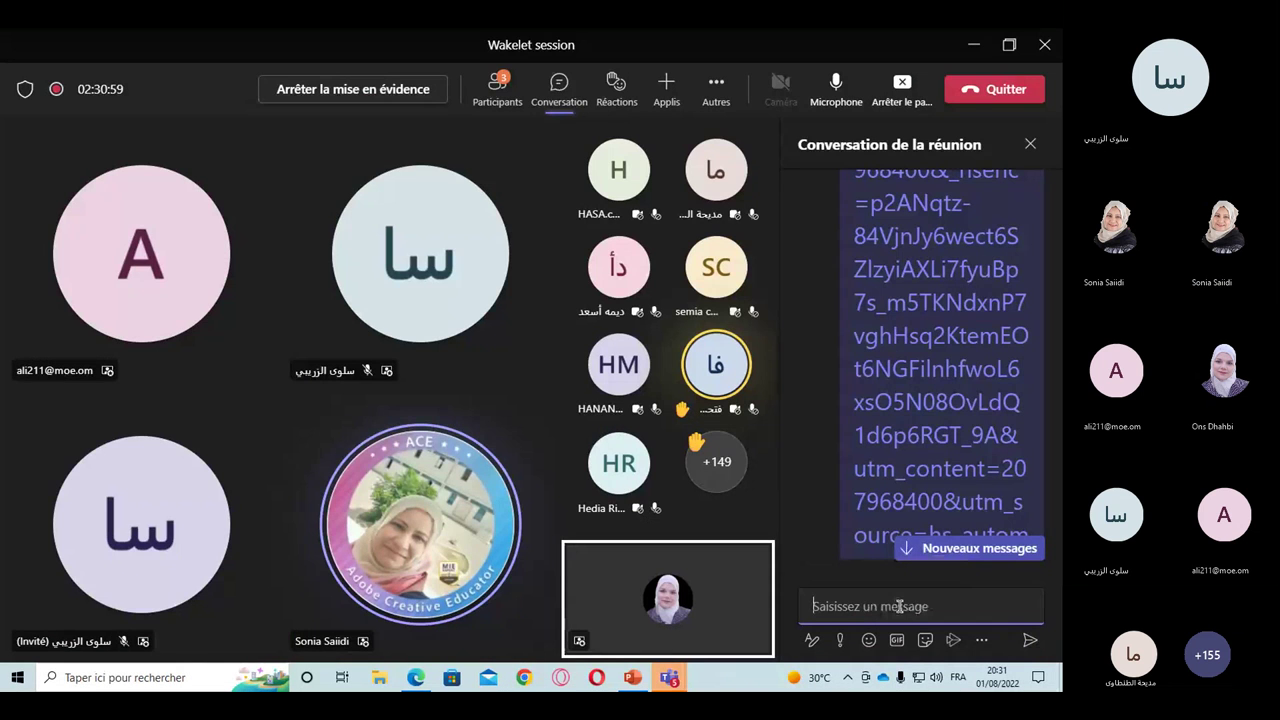
key("ctrl+v")
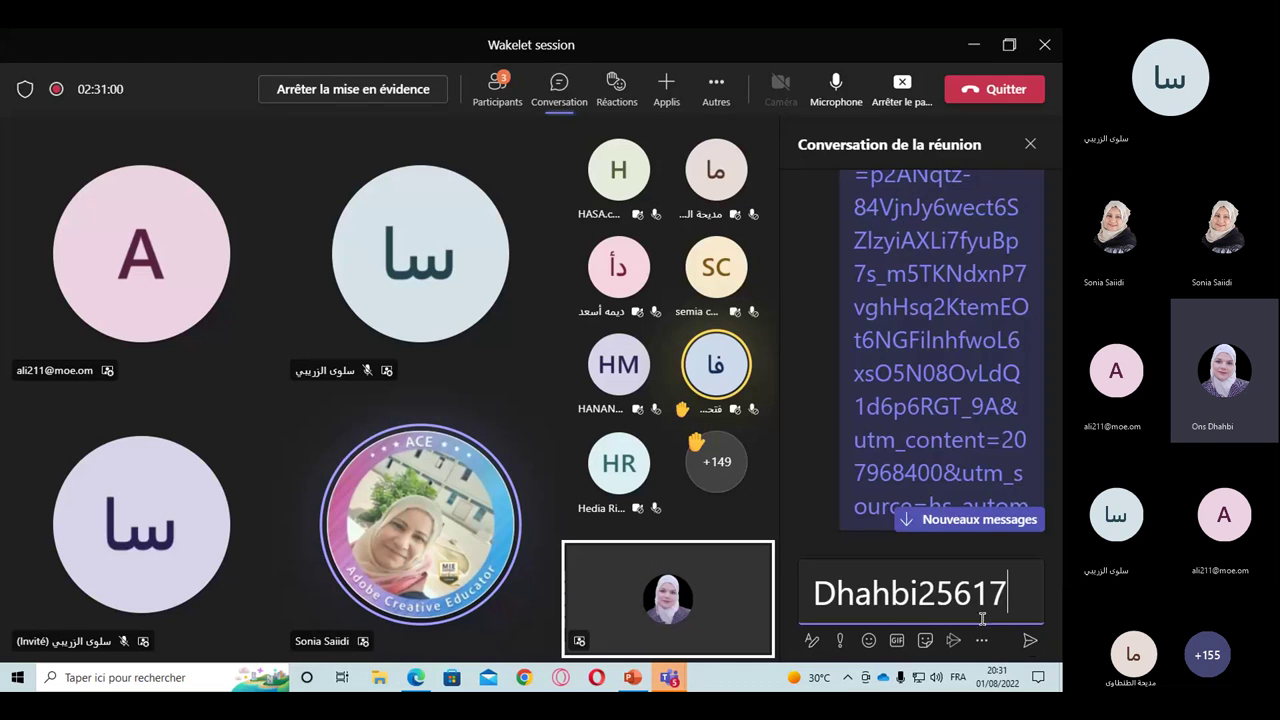
left_click(1030, 641)
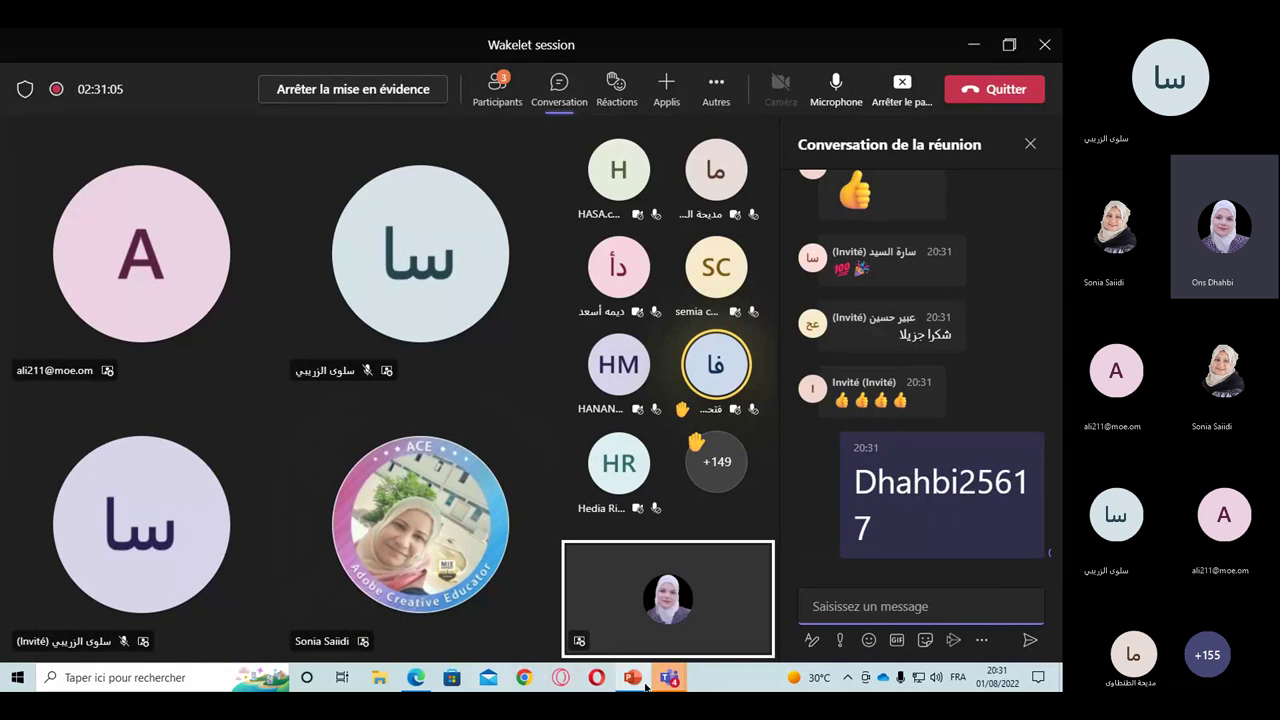
left_click(634, 679)
left_click_drag(585, 514, 970, 588)
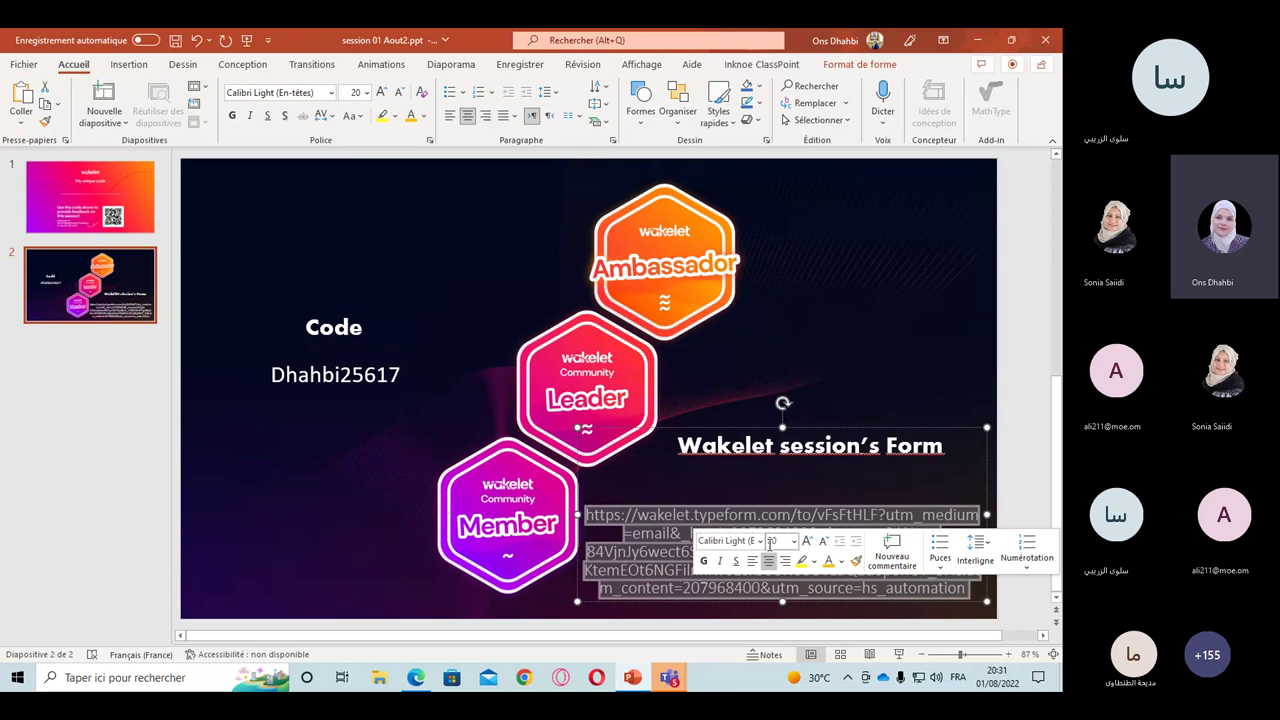
Step: Open the copied form link in a new Edge tab to load the Wakelet Session Attendee form 2022
right_click(675, 520)
left_click(700, 132)
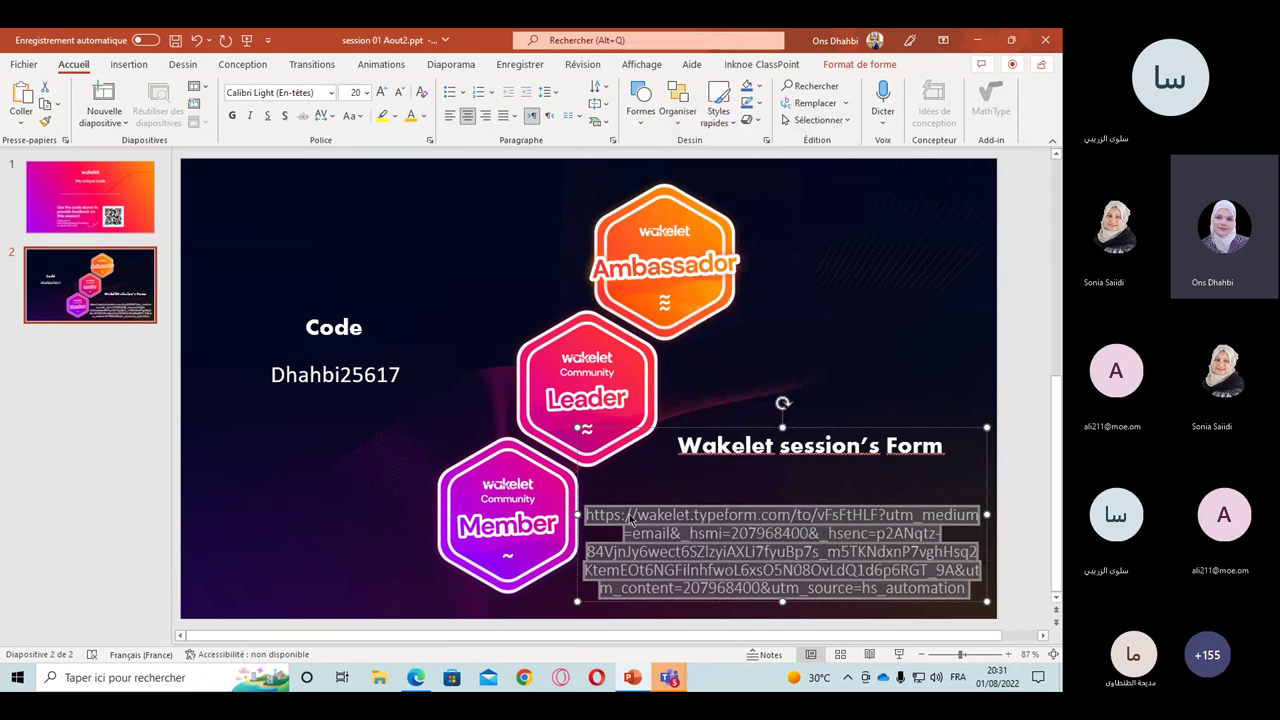
left_click(416, 677)
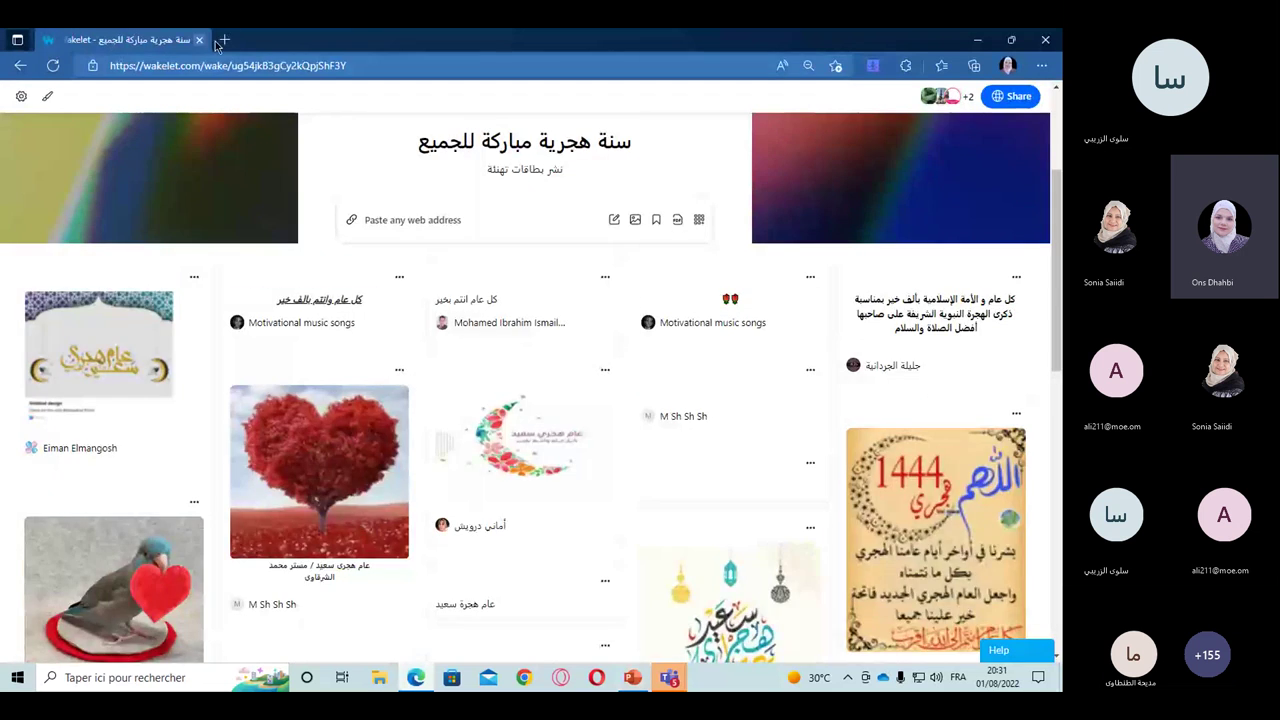
key("ctrl+t")
right_click(228, 66)
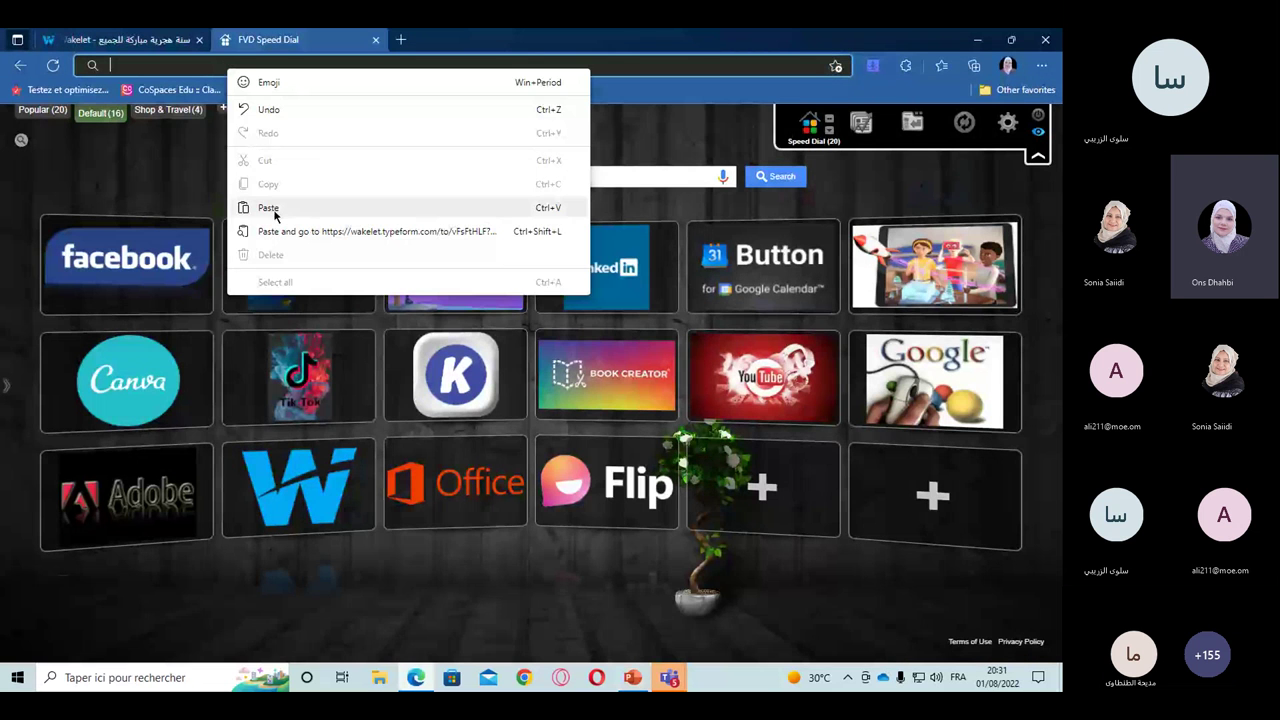
left_click(268, 208)
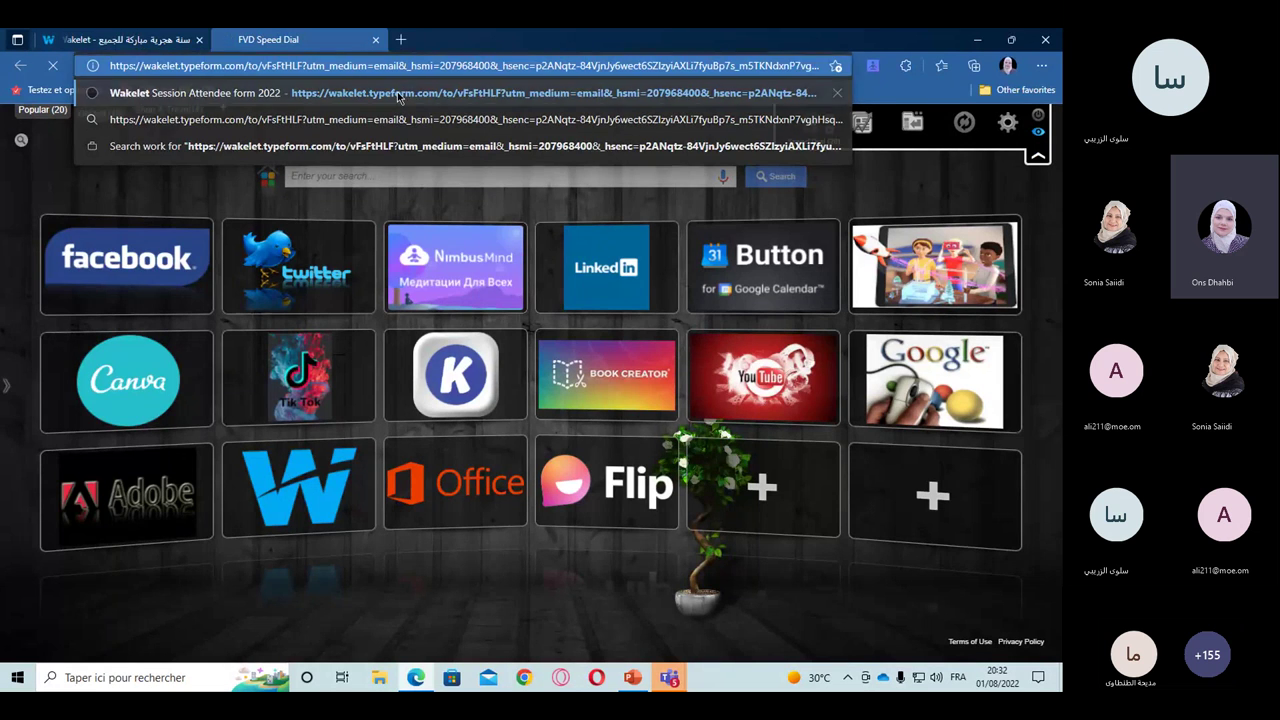
left_click(398, 95)
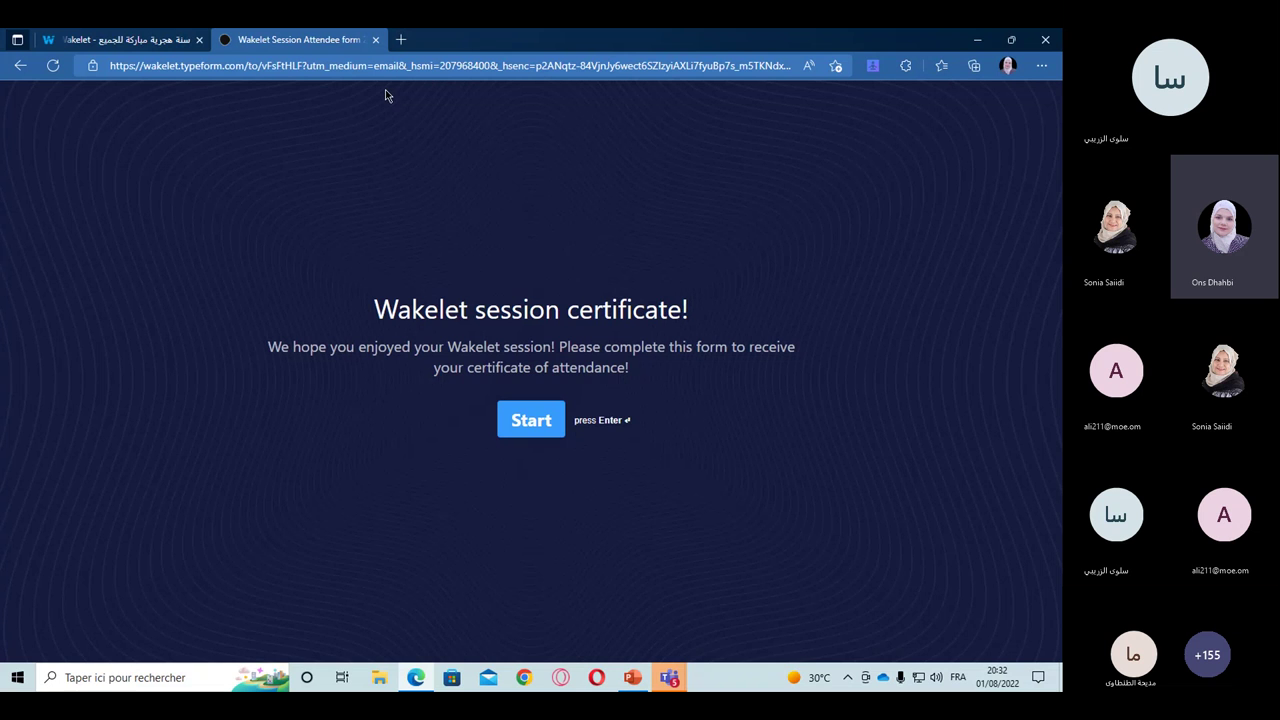
Step: Start the certificate form and enter the attendee's first and last names
left_click(534, 428)
left_click(287, 360)
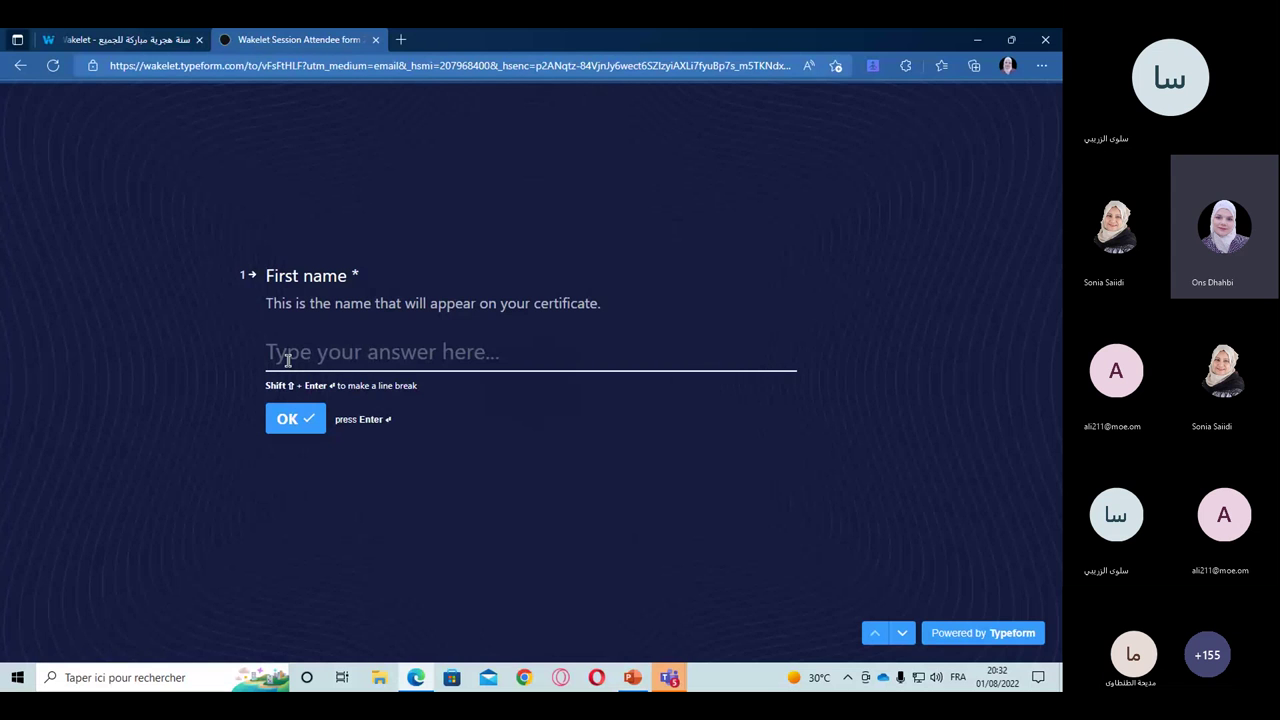
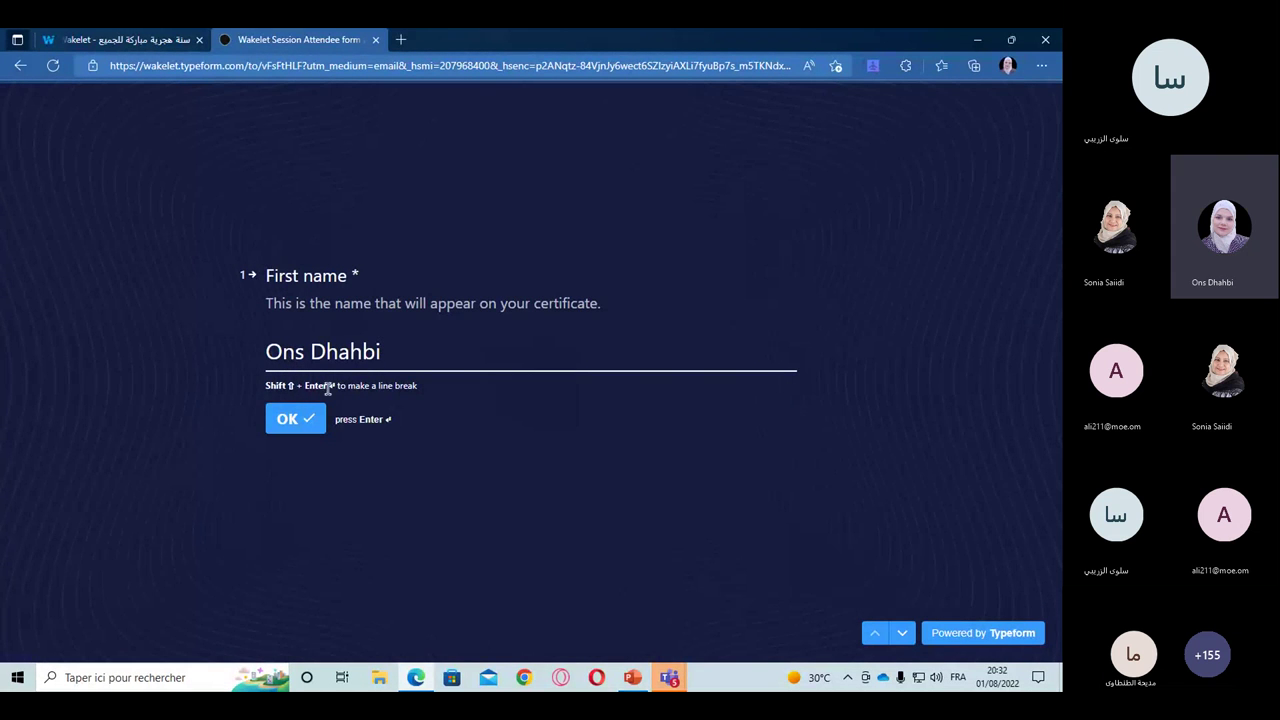
left_click(297, 420)
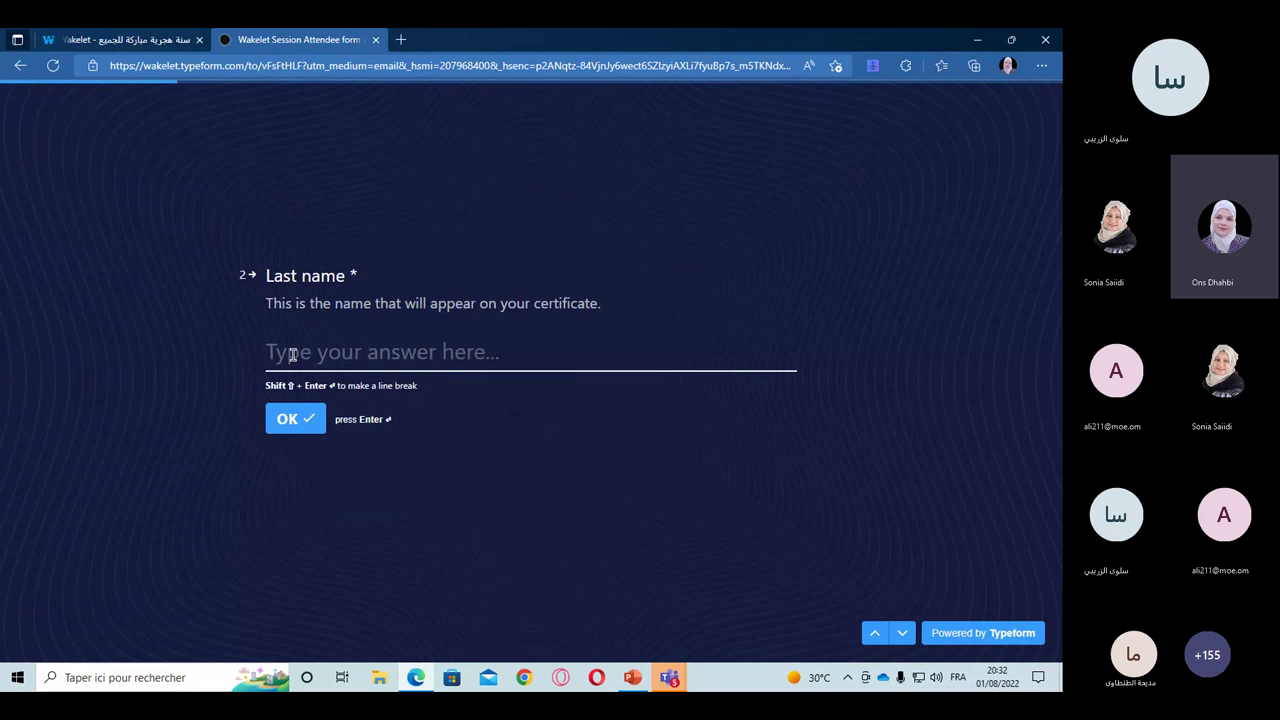
type("Dhah")
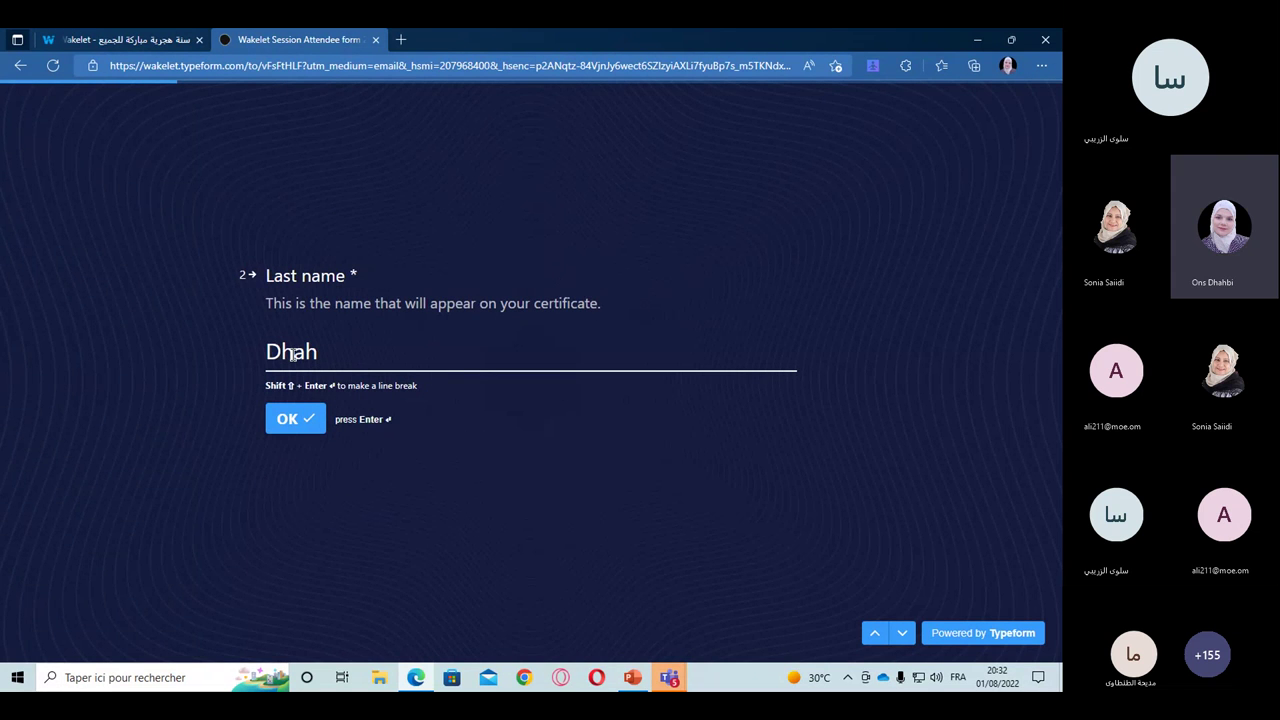
type("bi")
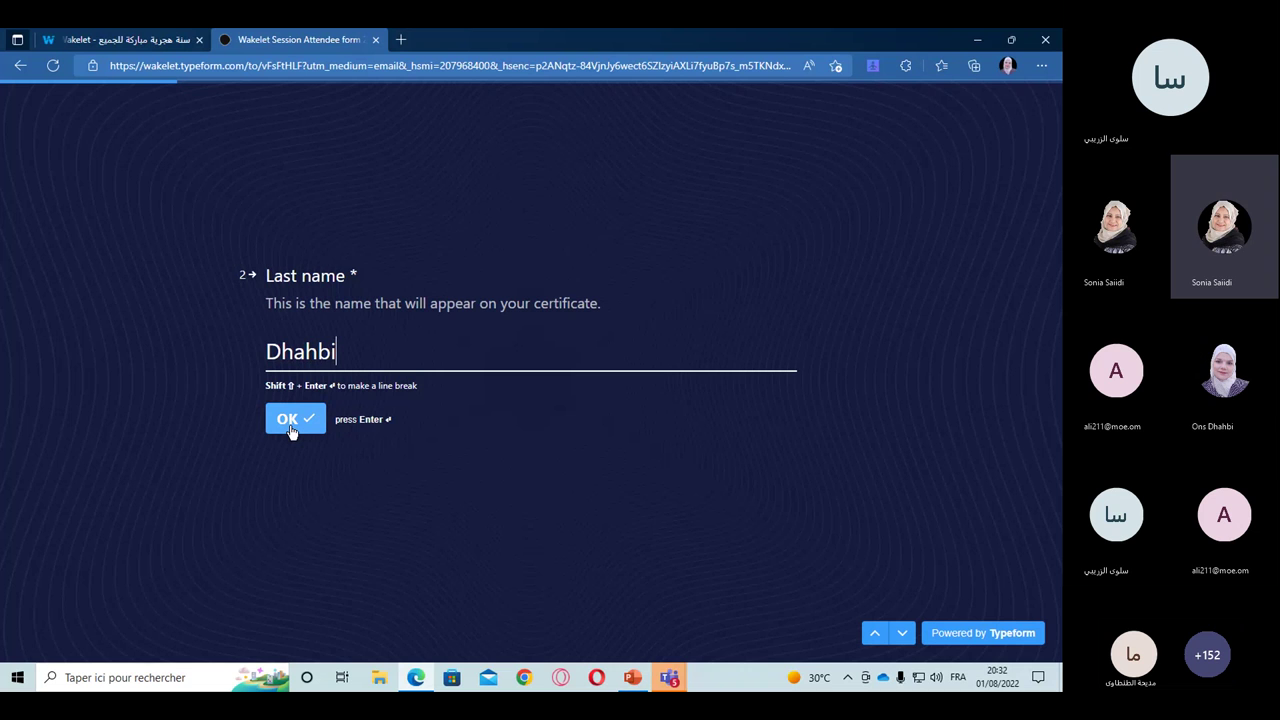
Step: Remove the surname from the first-name answer and confirm the last name
left_click(875, 632)
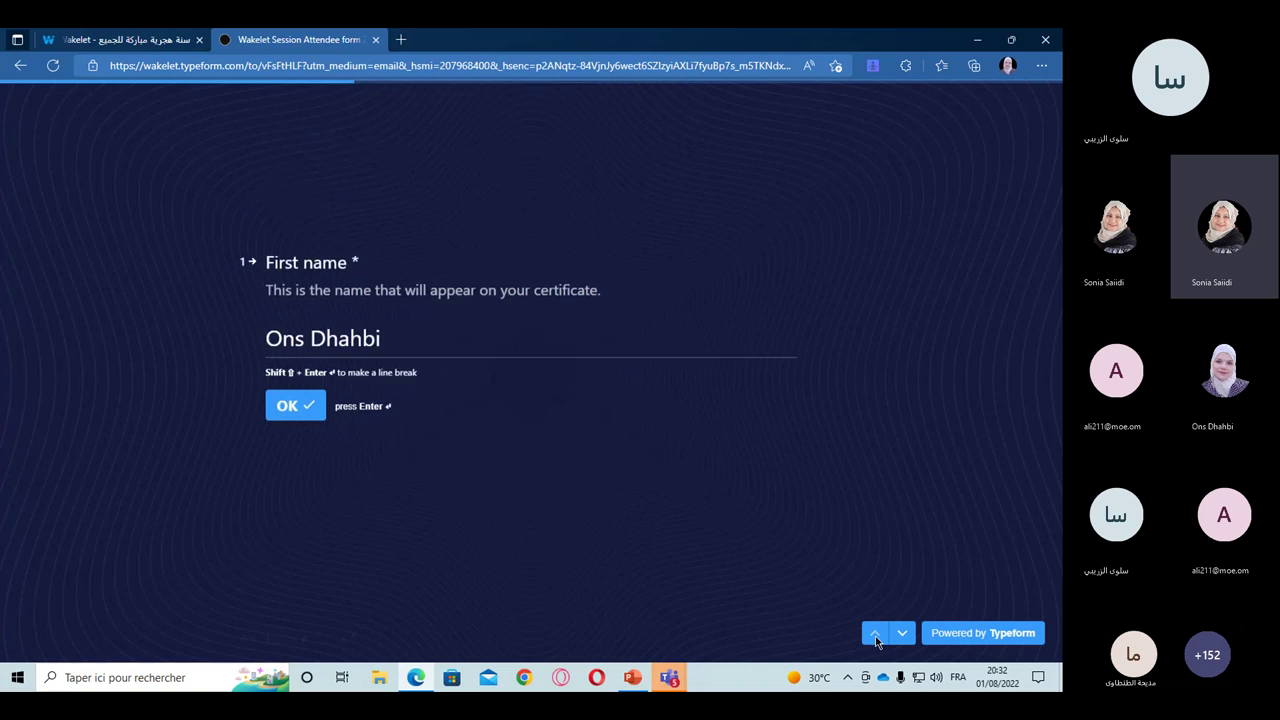
double_click(358, 360)
key("BackSpace")
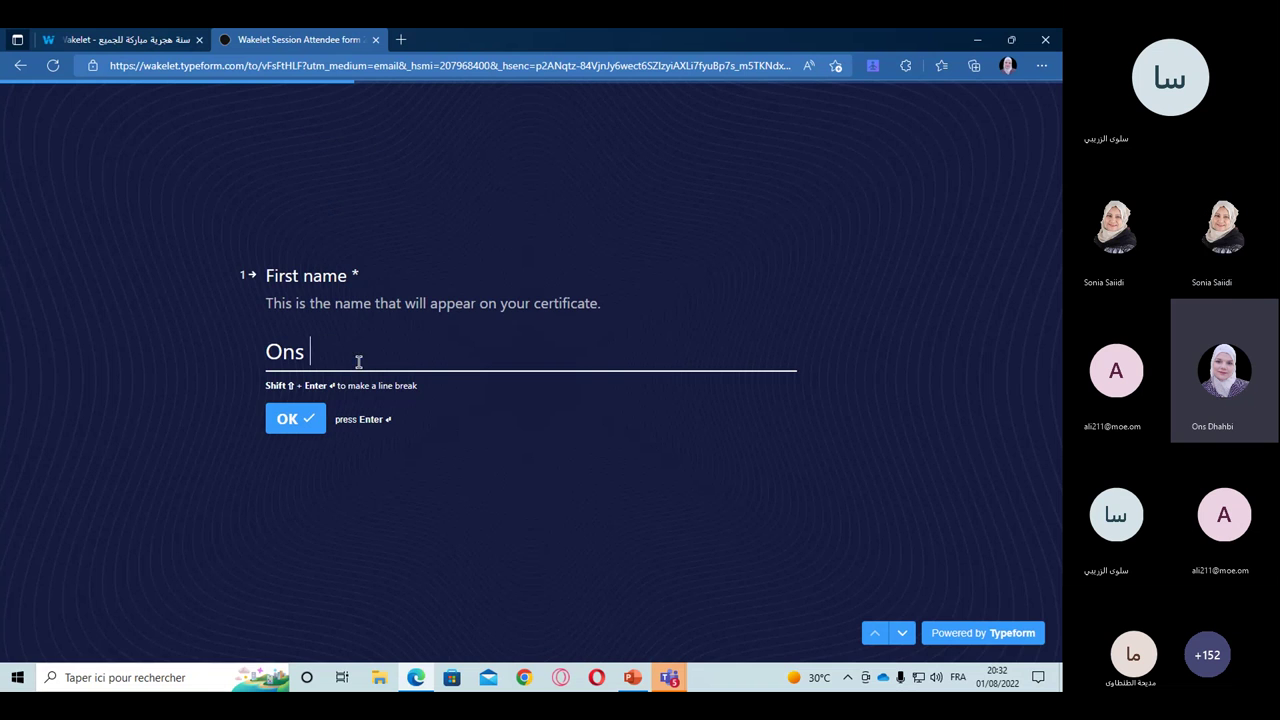
left_click(902, 632)
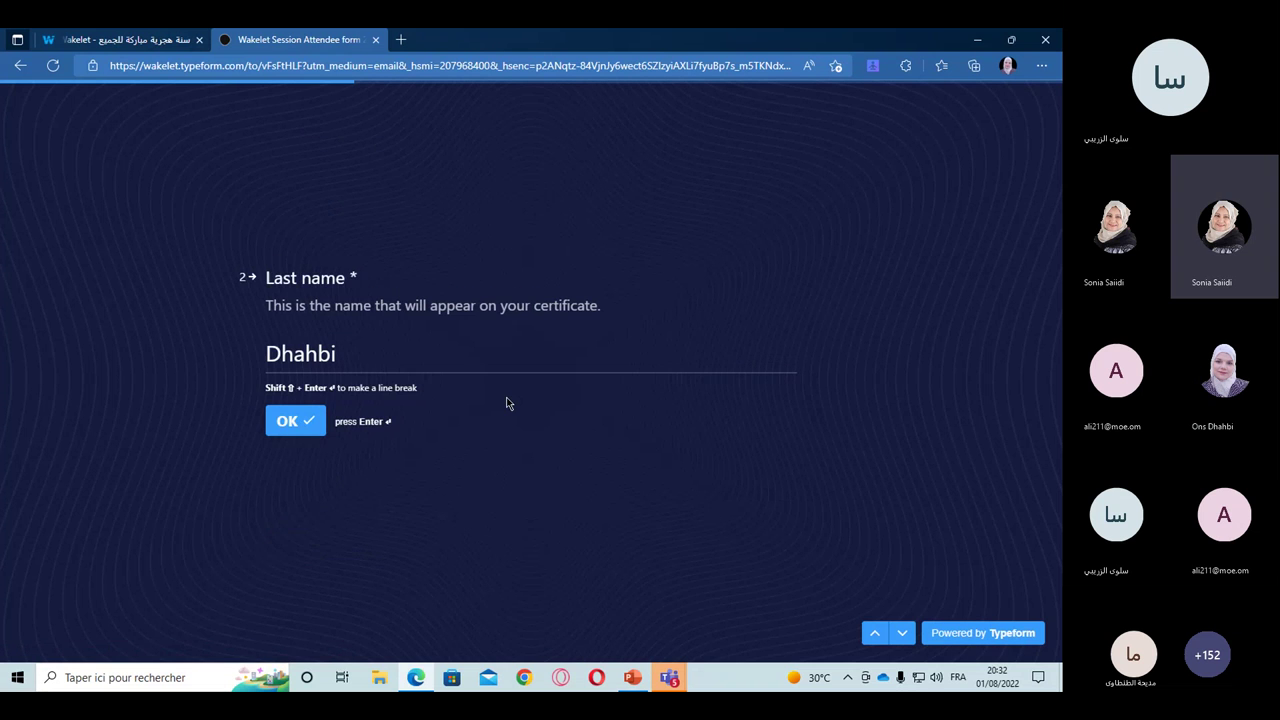
left_click(289, 422)
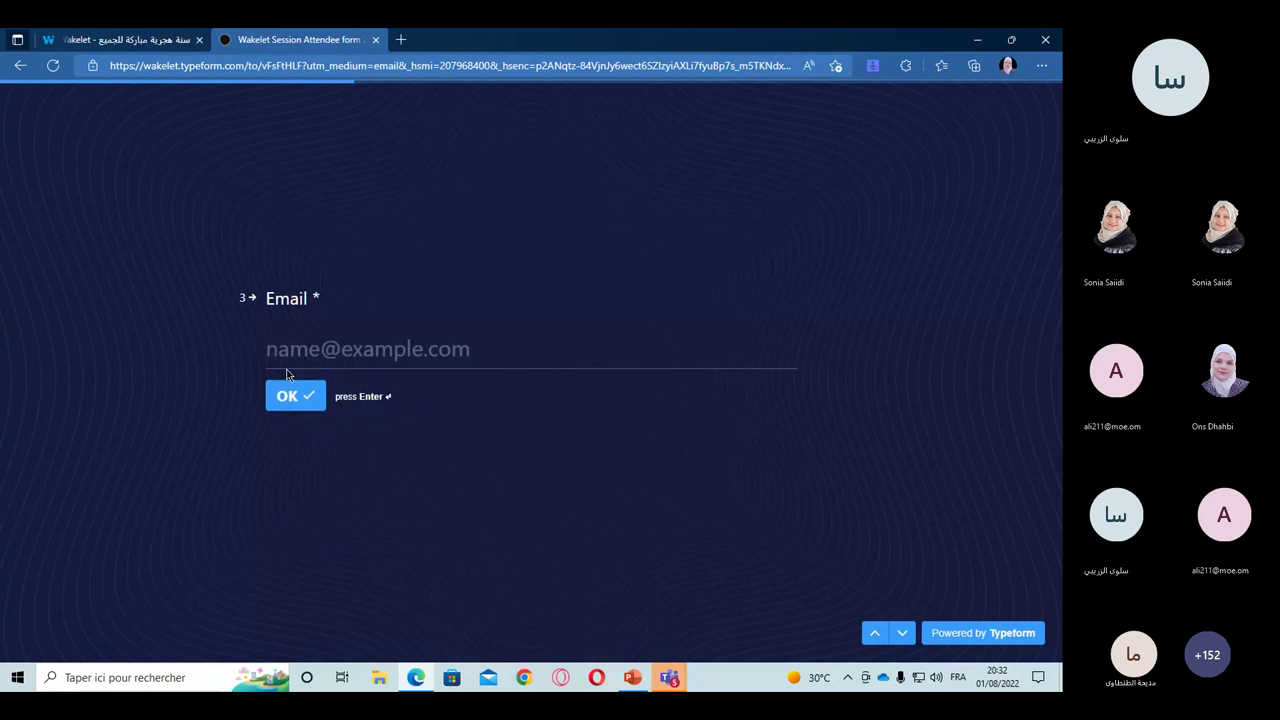
Step: Fill in the saved e-mail address from autofill and submit it
left_click(286, 346)
left_click(322, 462)
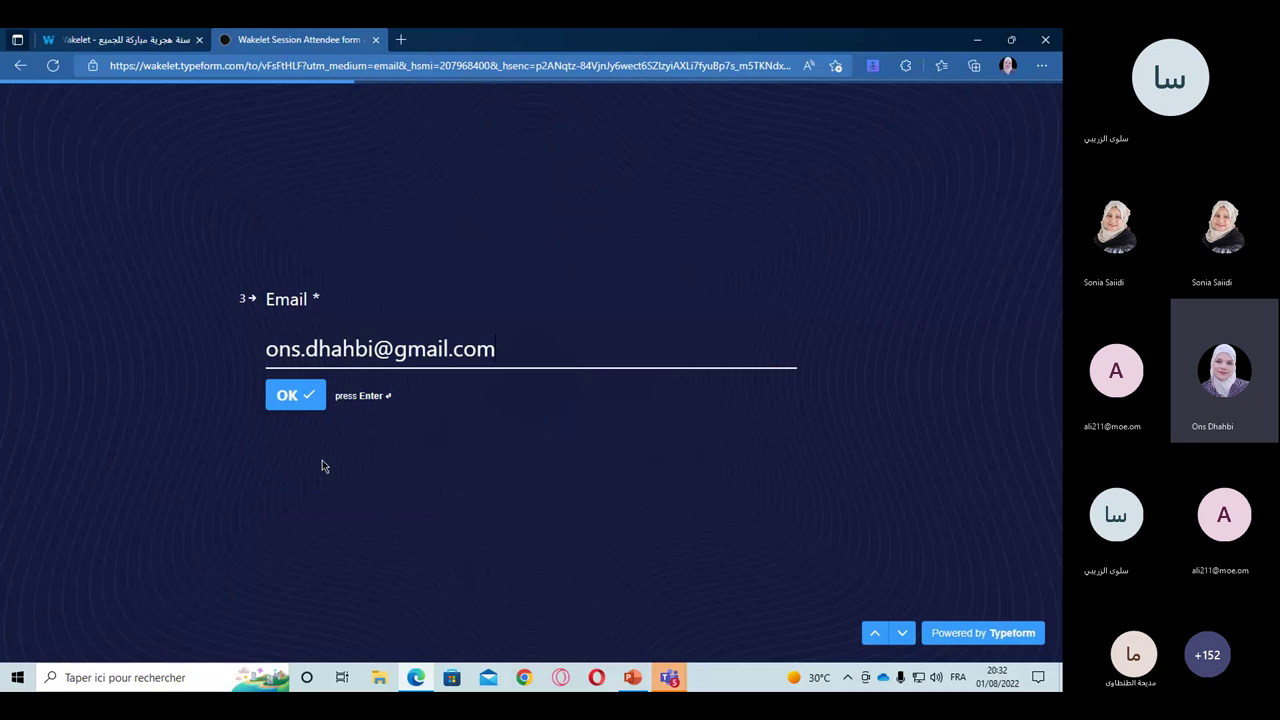
left_click(295, 398)
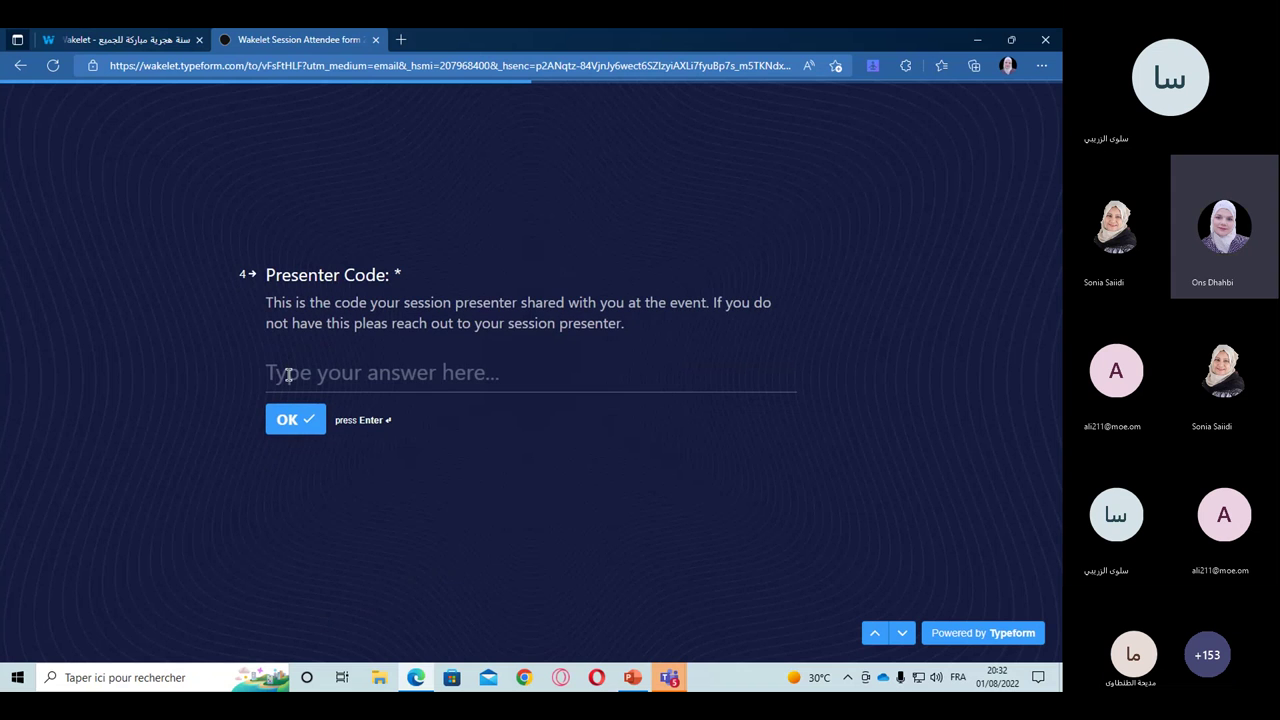
left_click(281, 375)
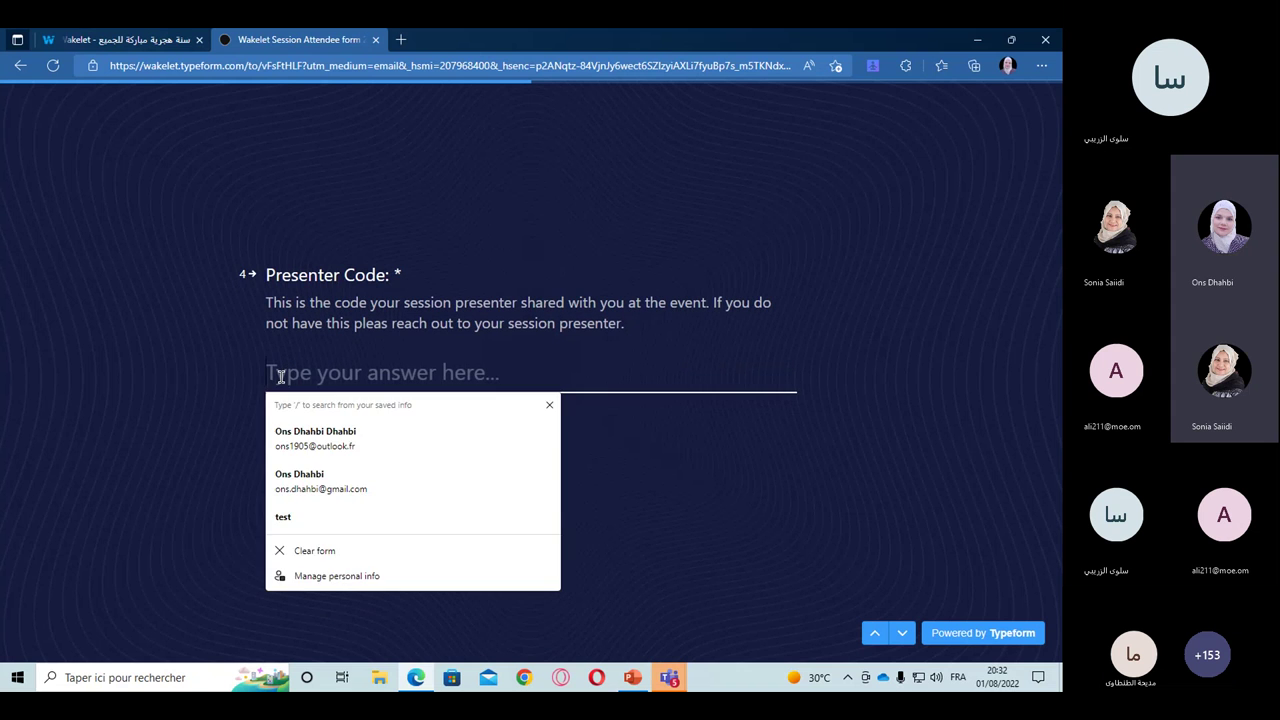
Step: Copy the presenter code from the Teams chat, paste it as the Presenter Code answer, and submit
mouse_move(670, 681)
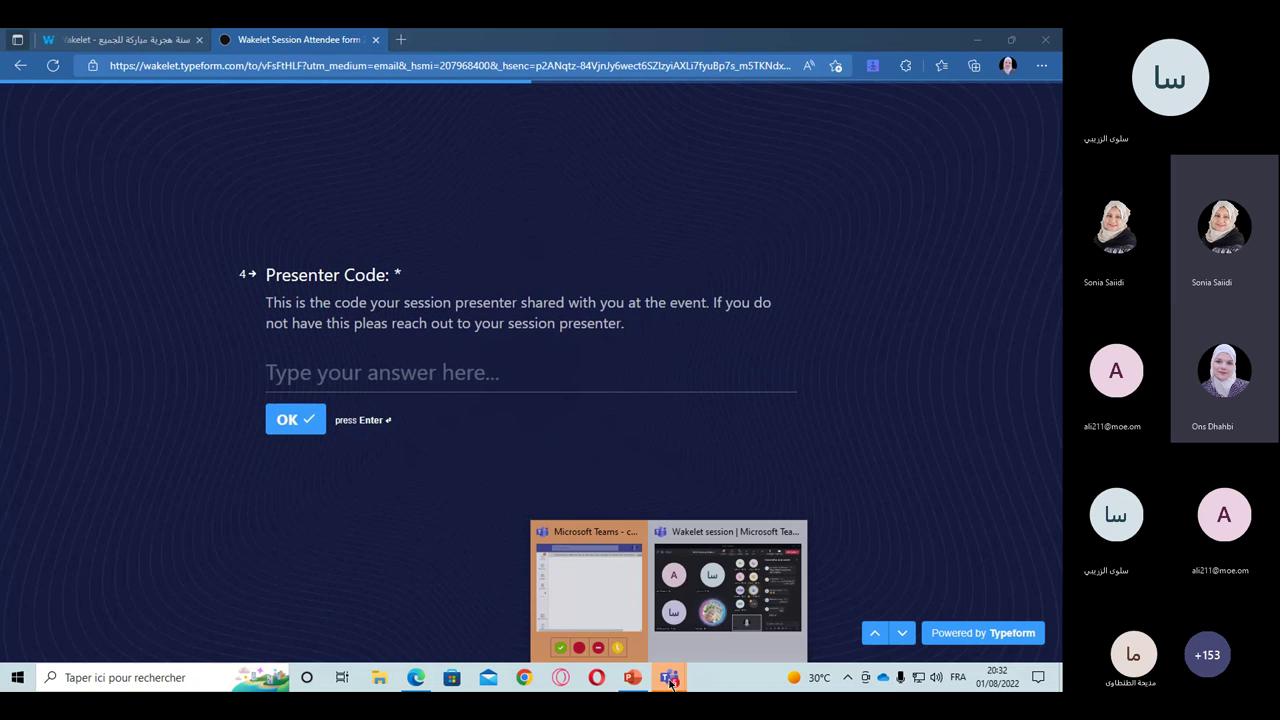
left_click(700, 638)
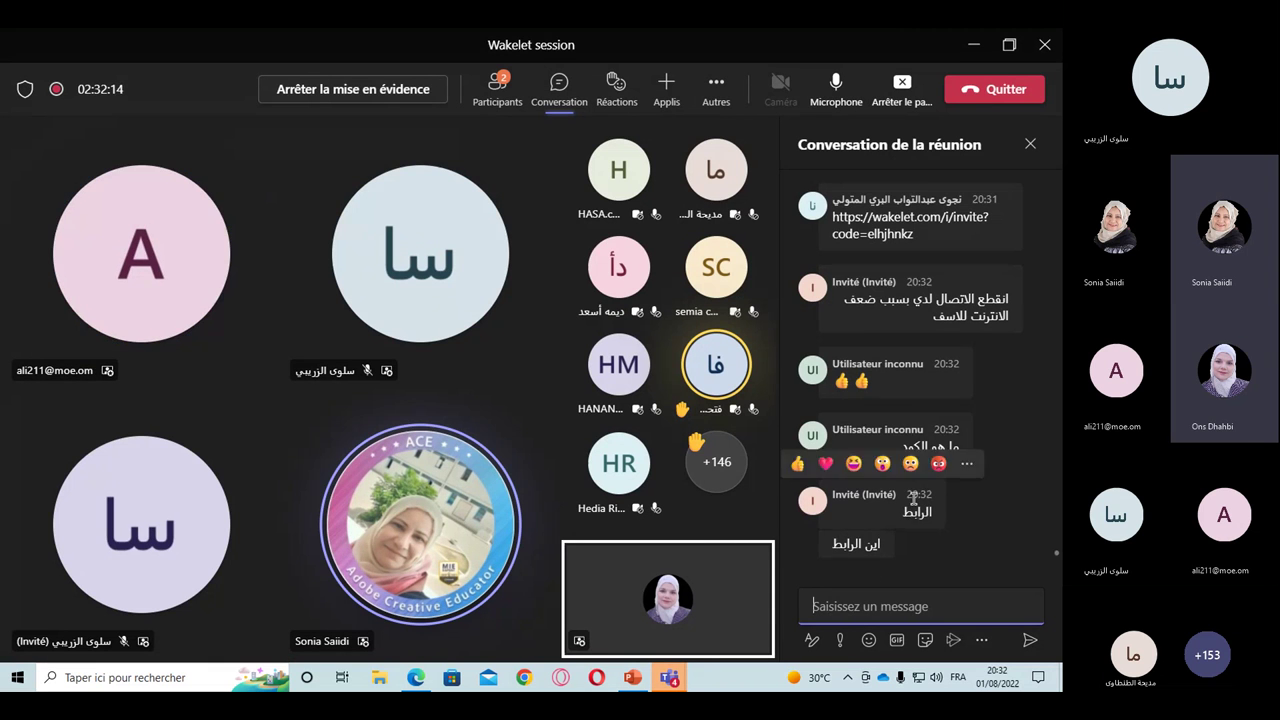
scroll(940, 450, "up", 3)
double_click(940, 318)
key("ctrl+c")
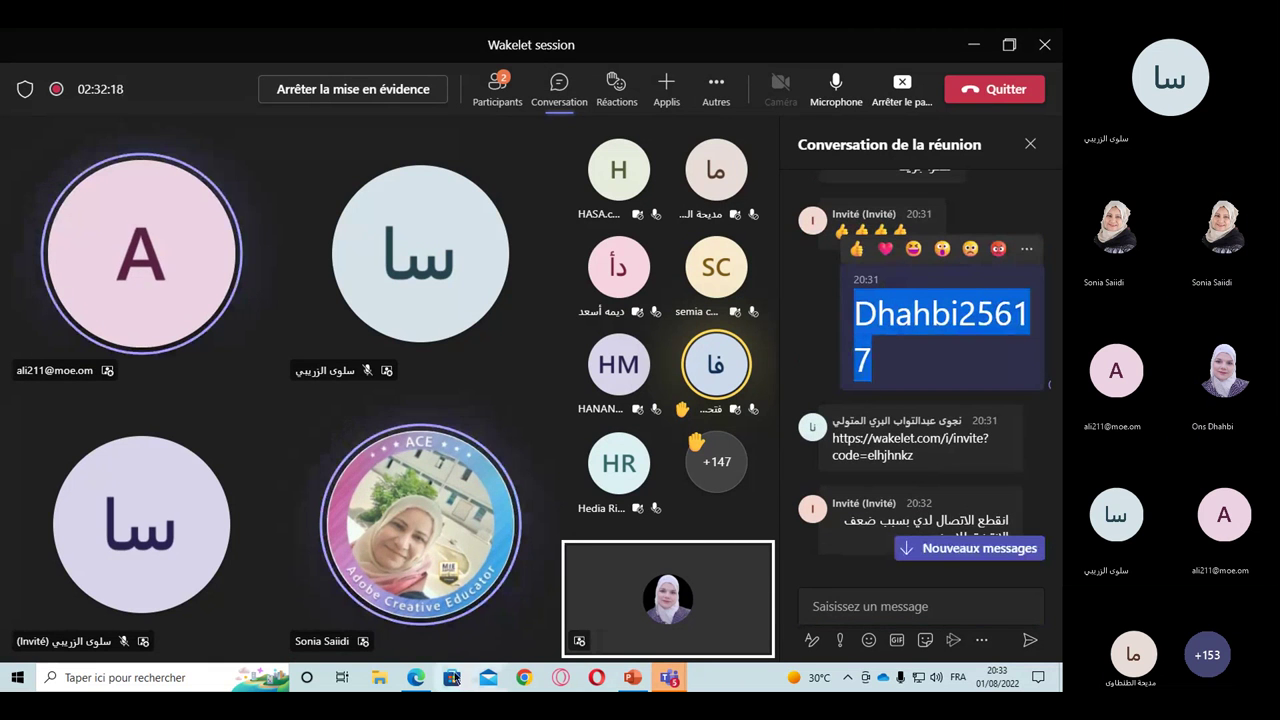
left_click(416, 677)
right_click(278, 380)
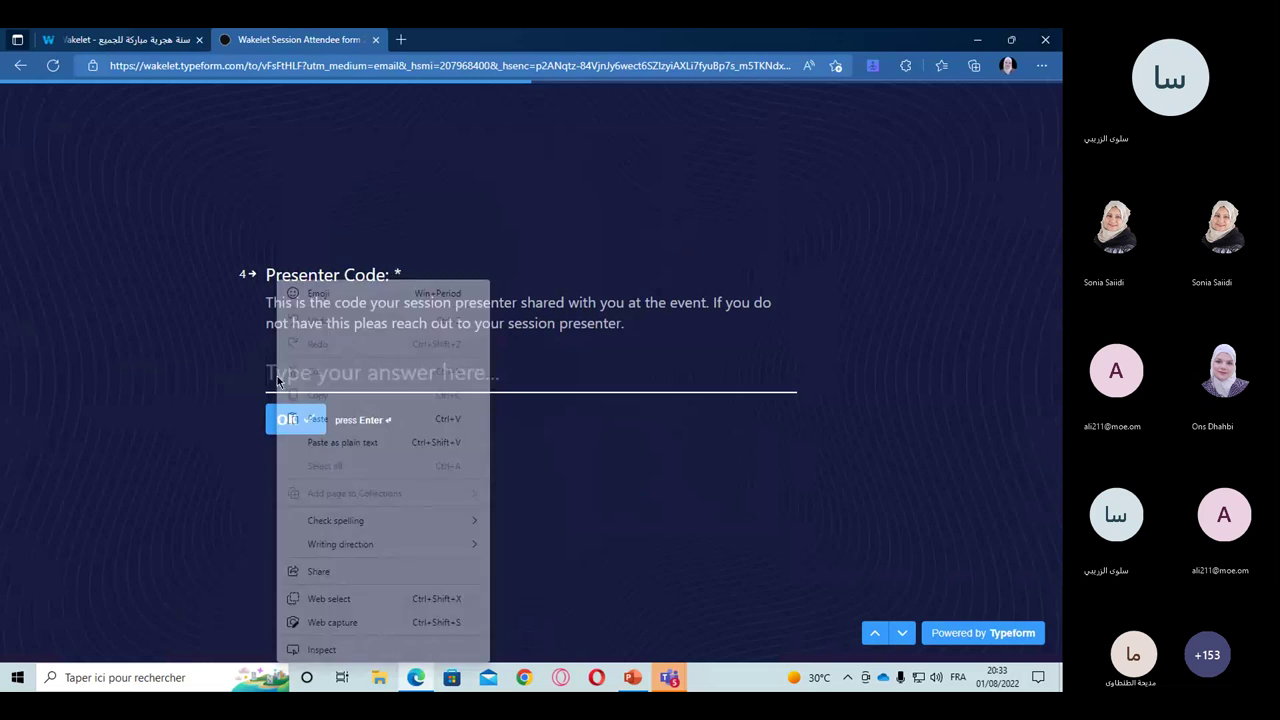
left_click(315, 422)
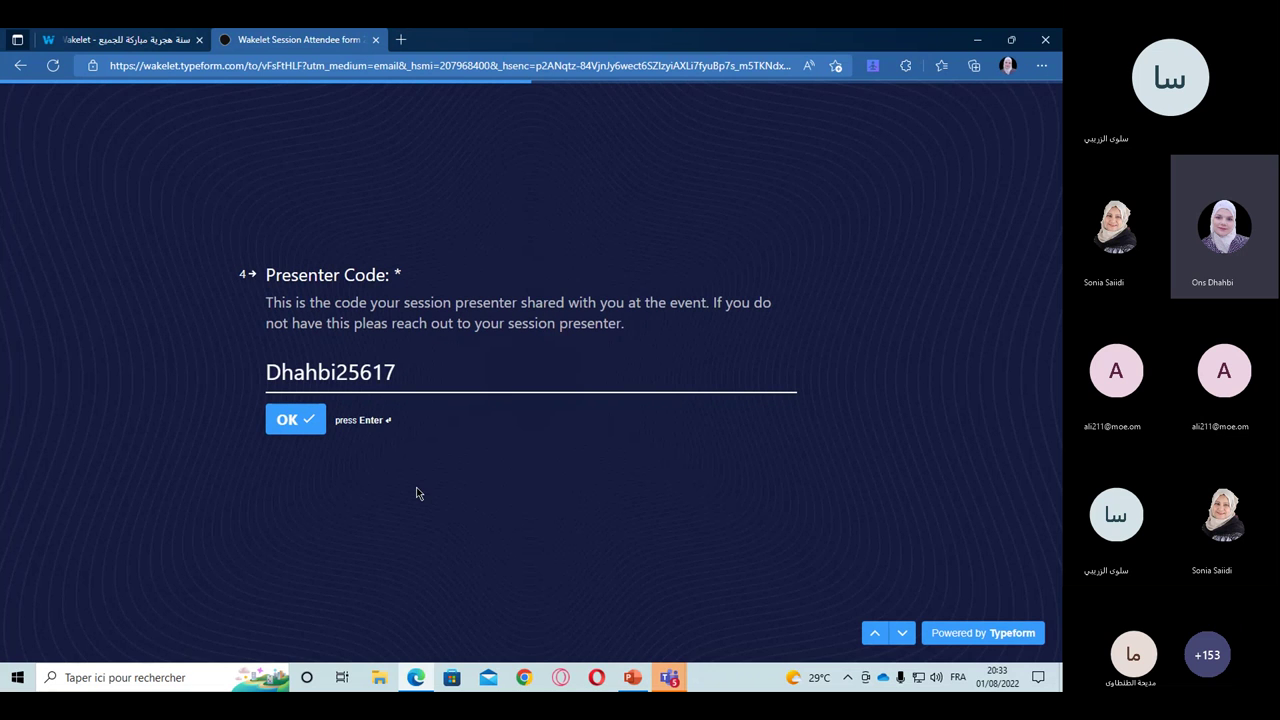
left_click(289, 421)
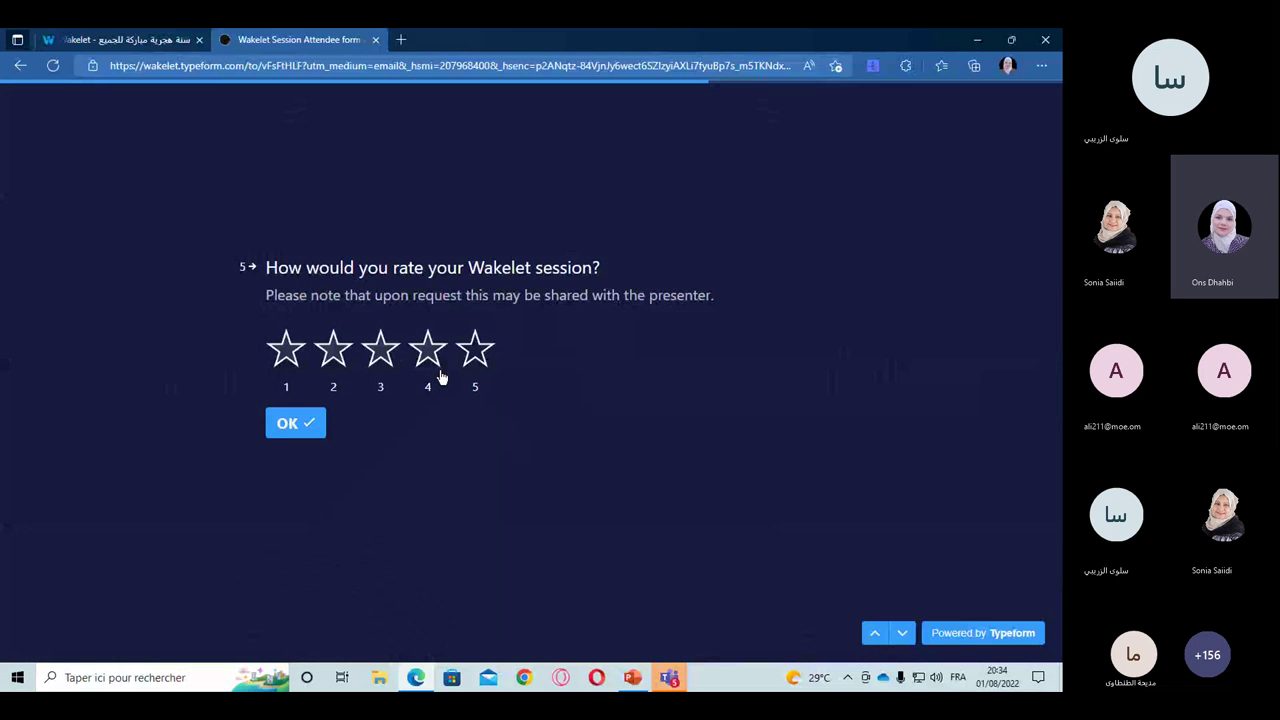
Step: Rate the session five stars, then return to the Presenter Code question and zoom in
left_click(441, 377)
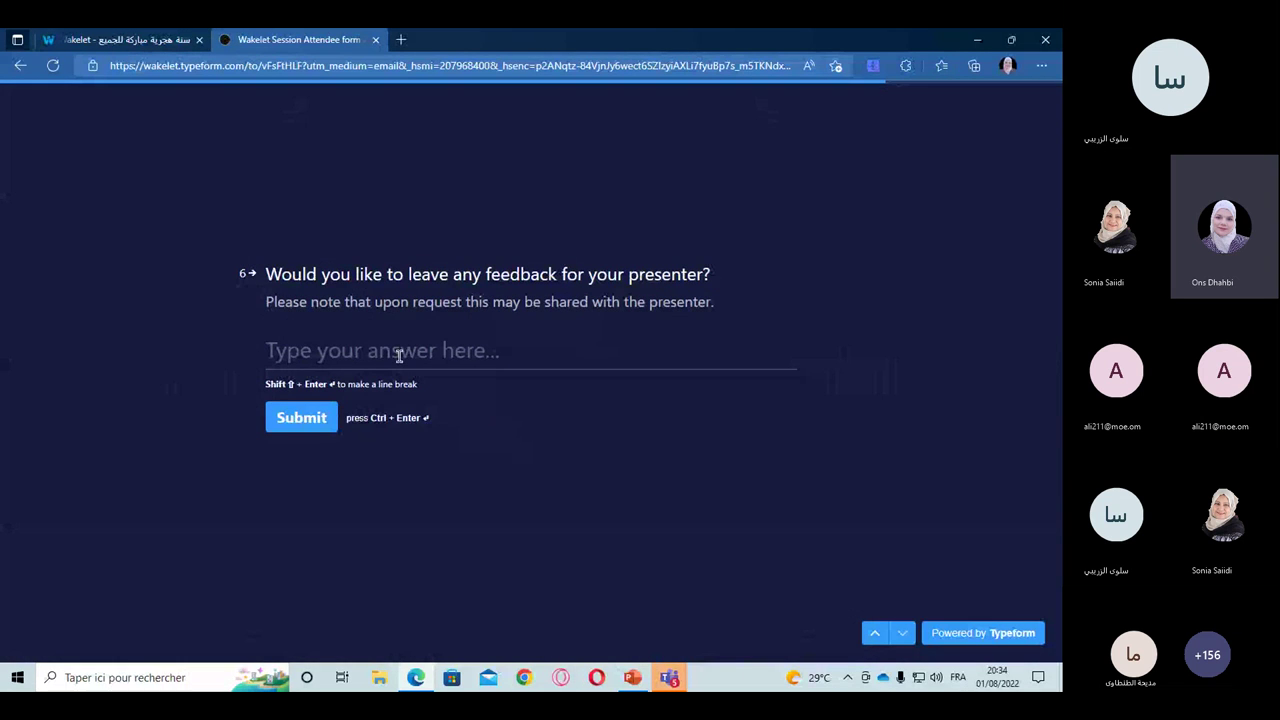
left_click(278, 355)
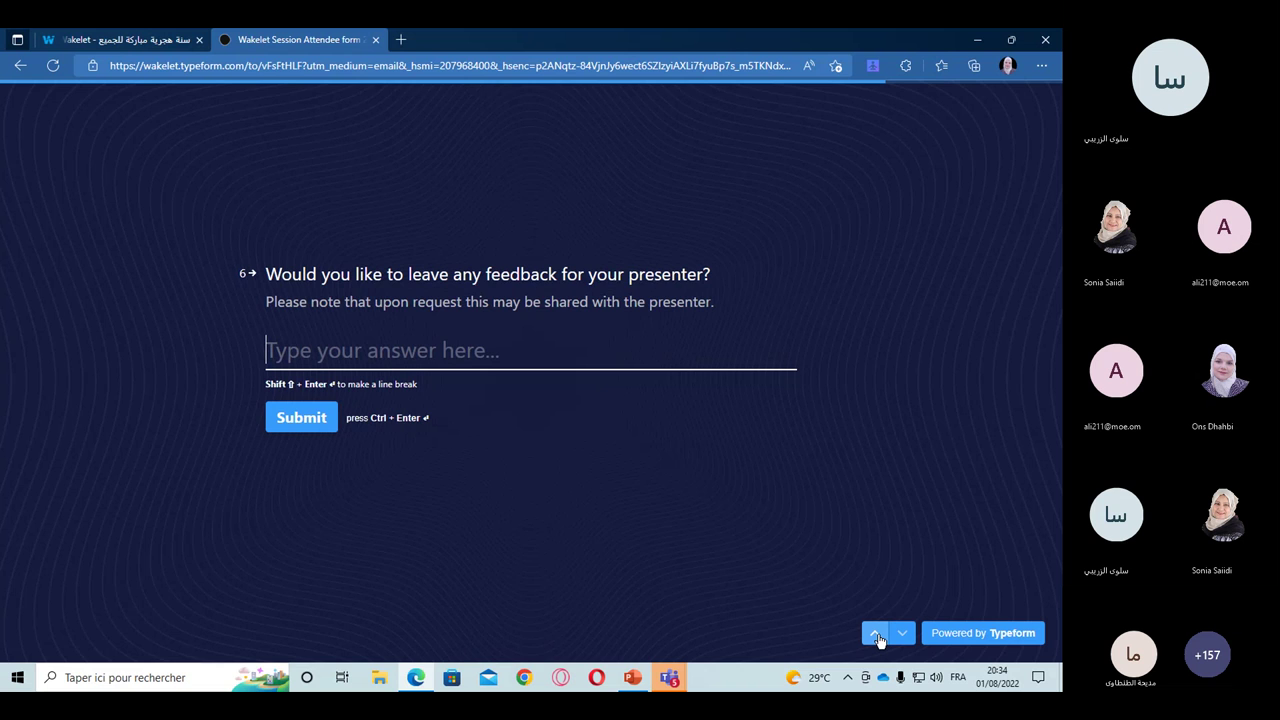
left_click(876, 636)
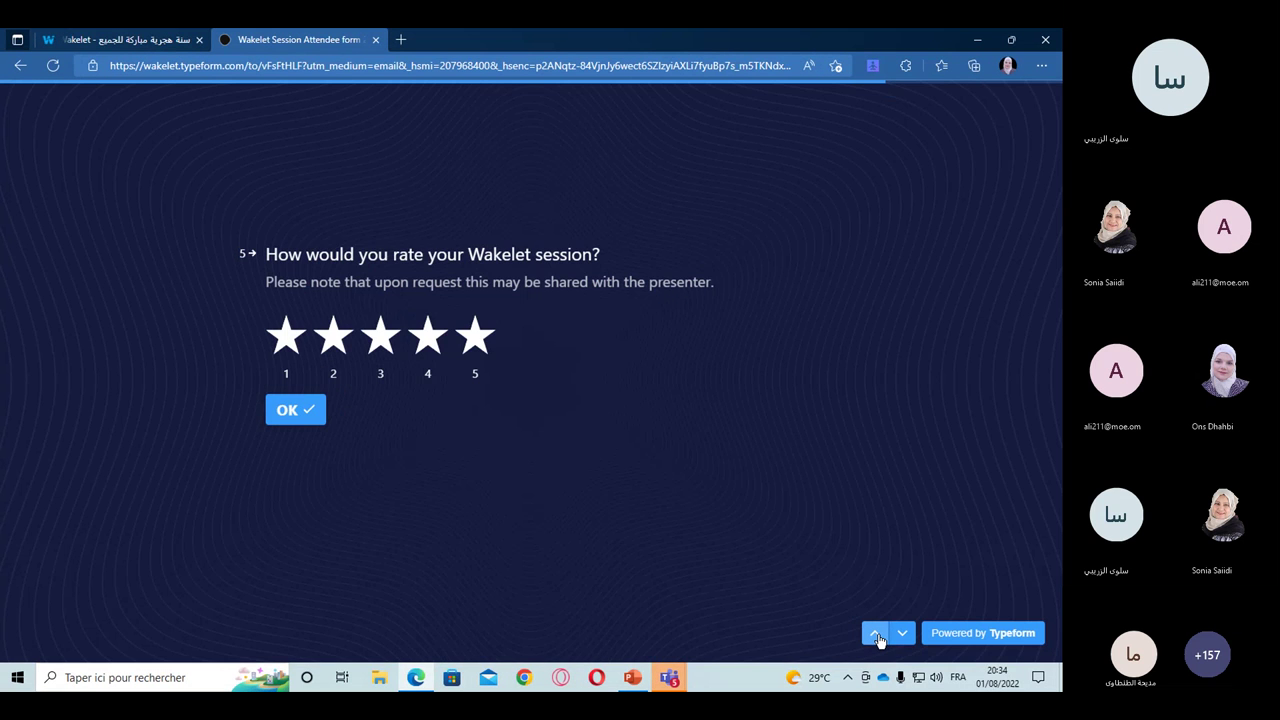
left_click(876, 636)
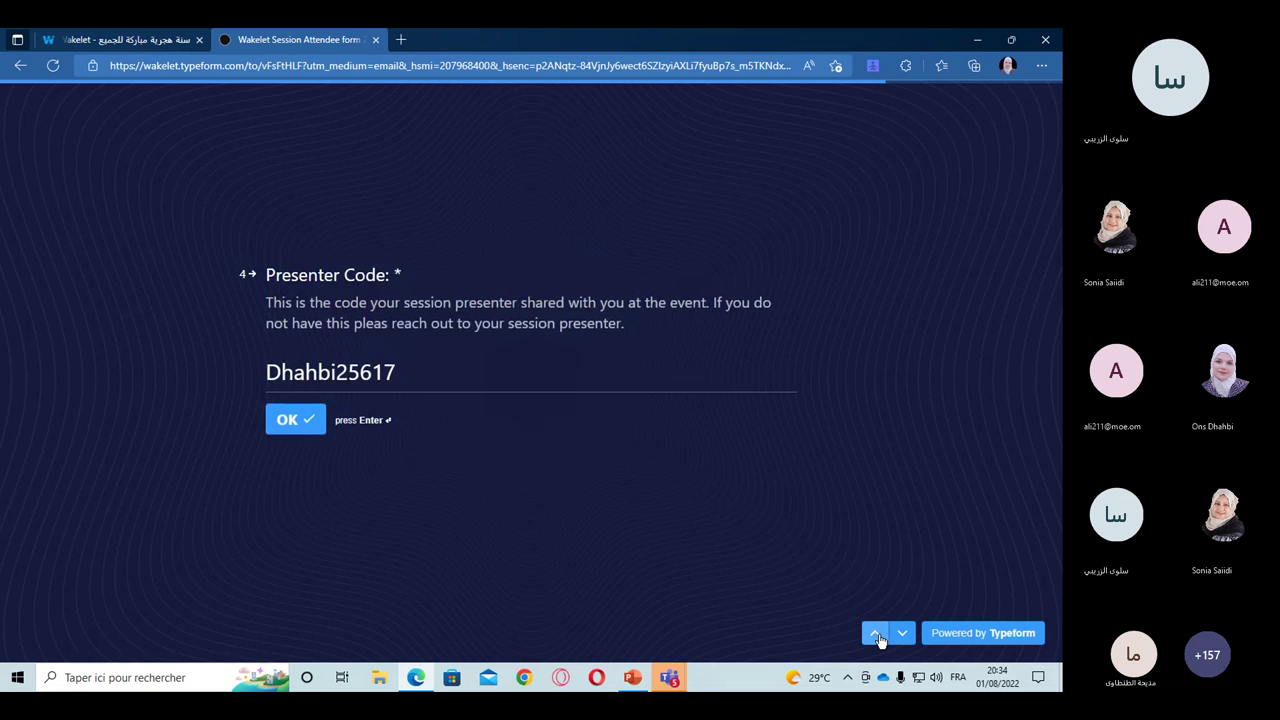
key("ctrl+plus")
key("ctrl+plus")
key("ctrl+plus")
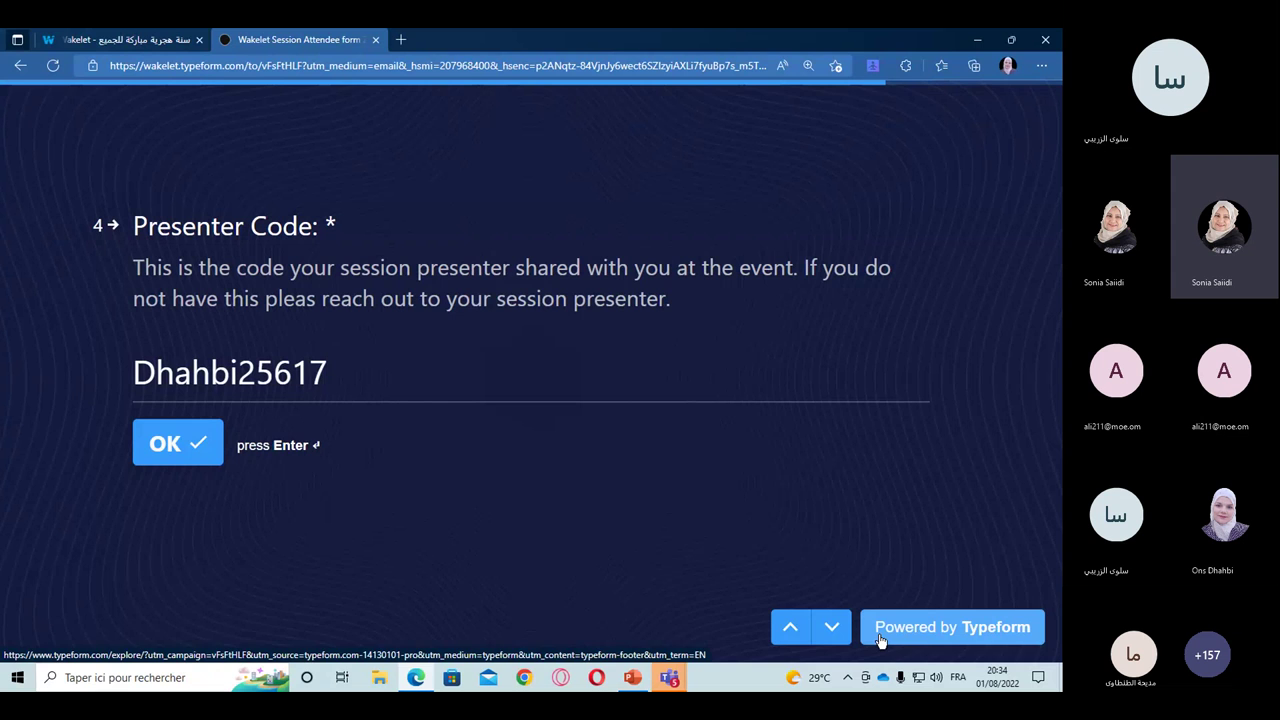
mouse_move(669, 678)
left_click(712, 646)
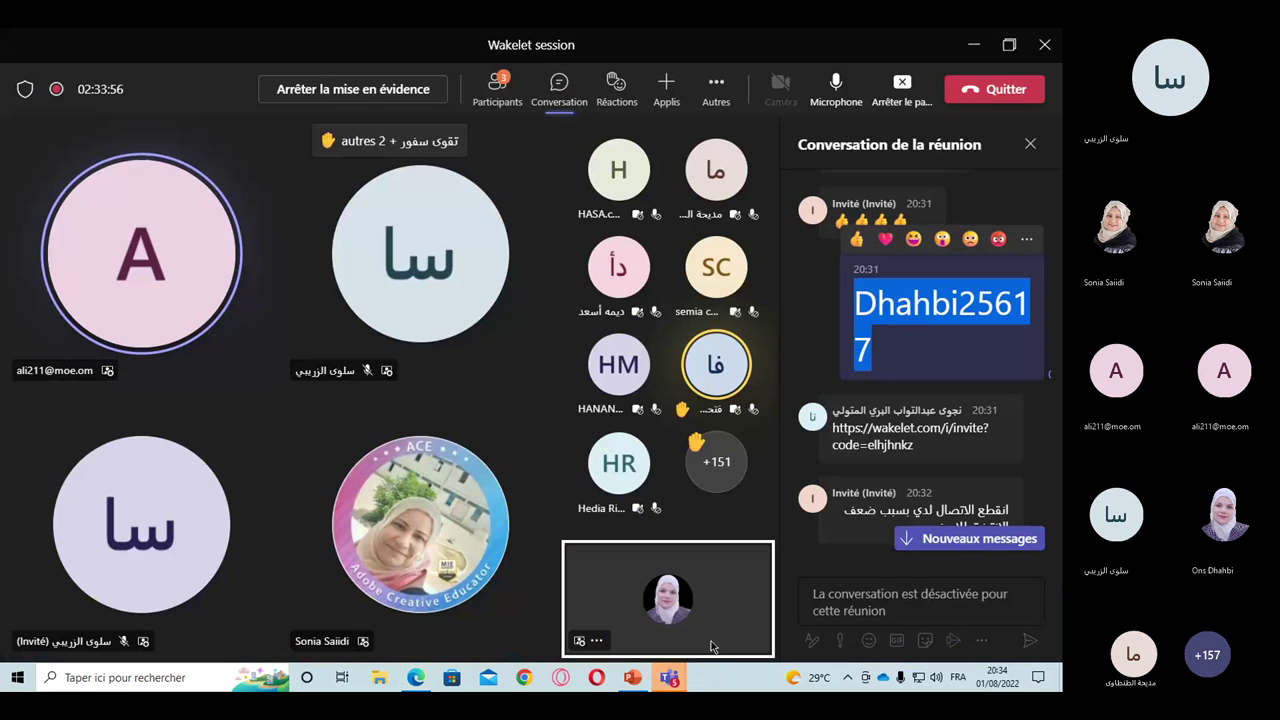
left_click(919, 539)
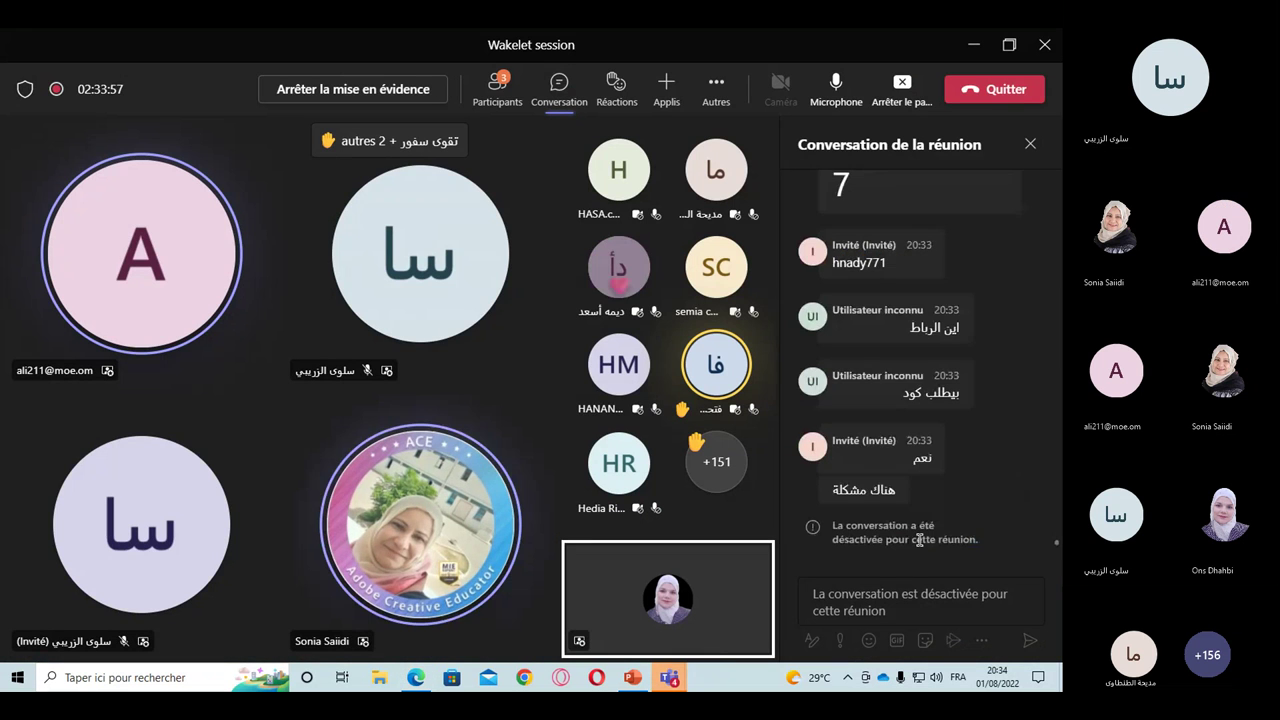
scroll(919, 539, "up", 5)
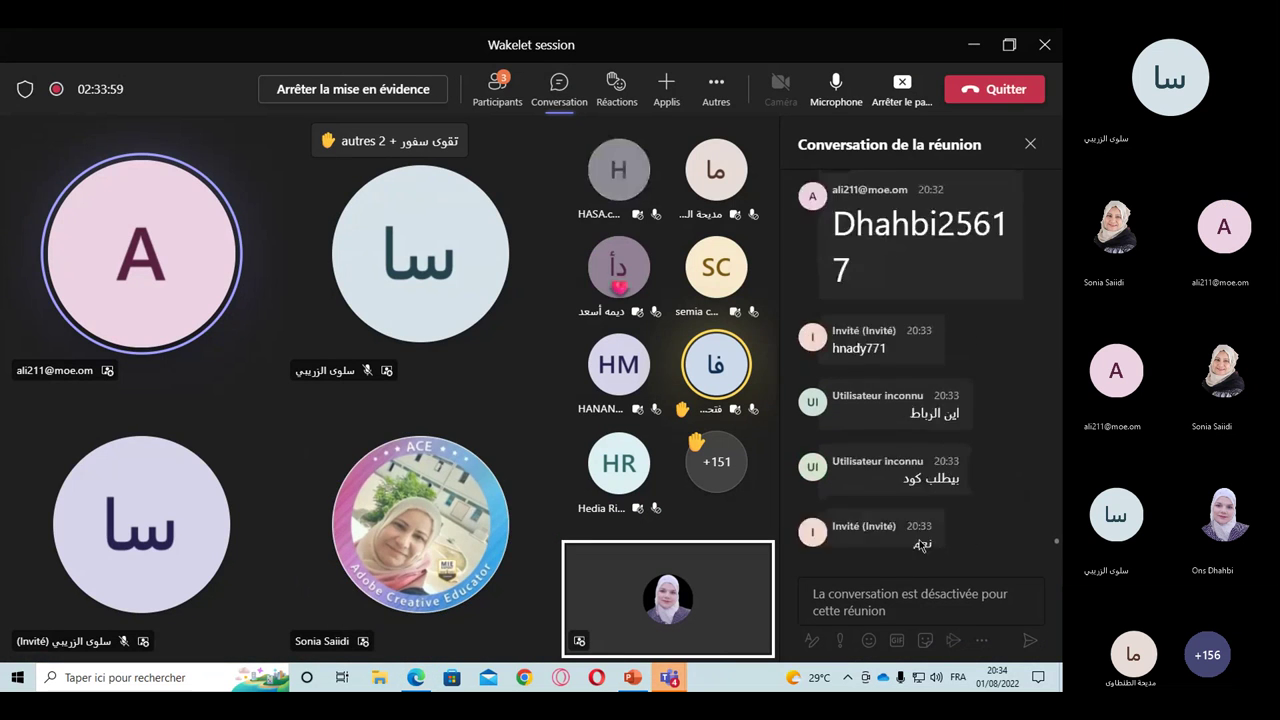
left_click(628, 677)
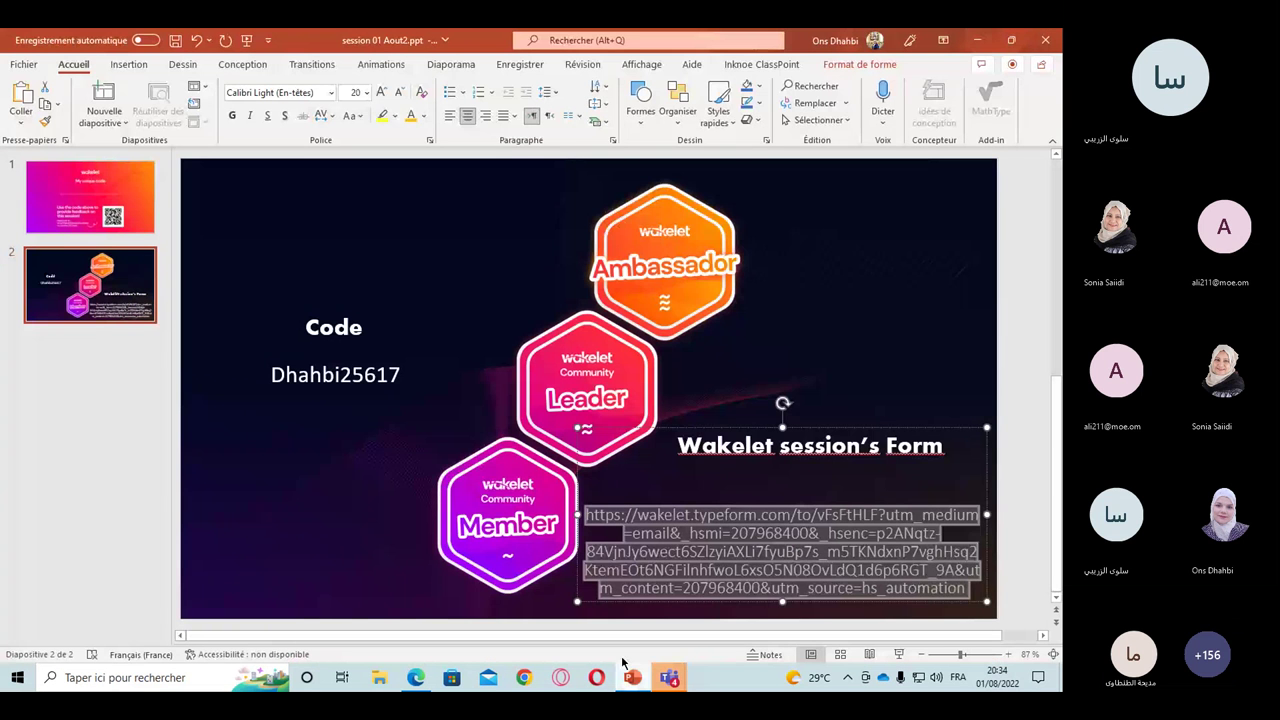
right_click(657, 536)
left_click(700, 140)
mouse_move(673, 680)
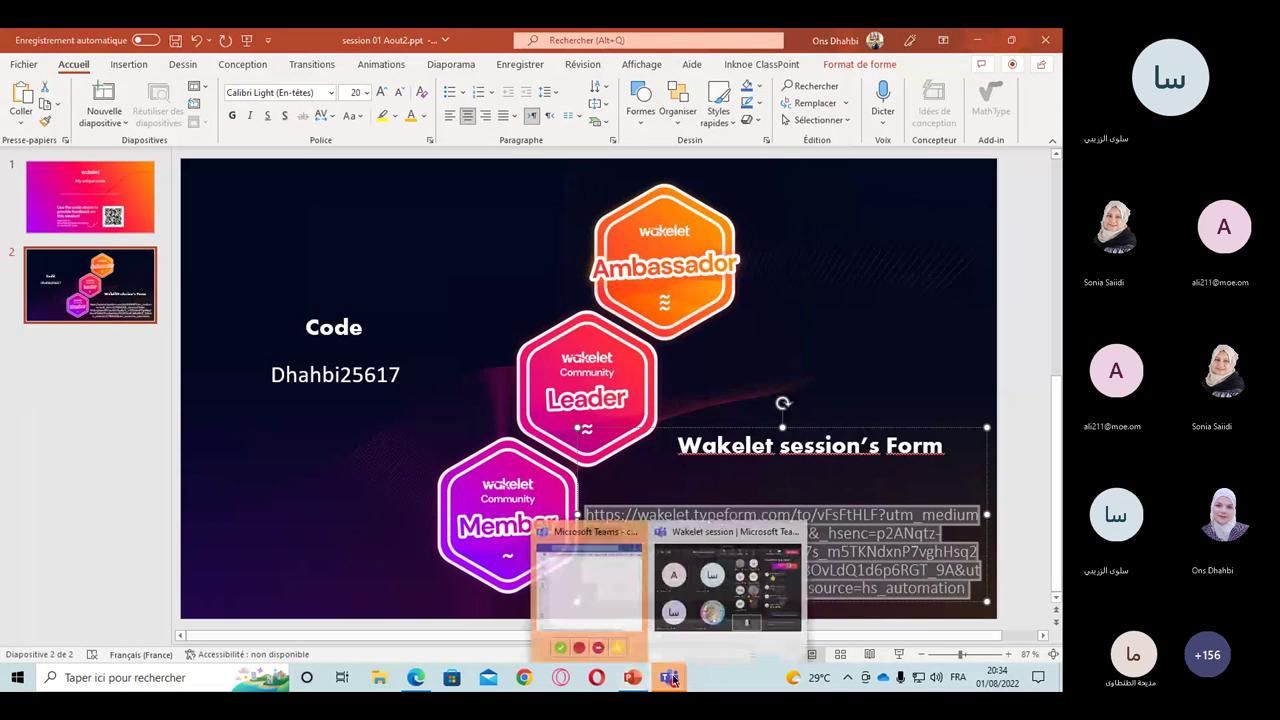
left_click(728, 580)
scroll(875, 540, "down", 3)
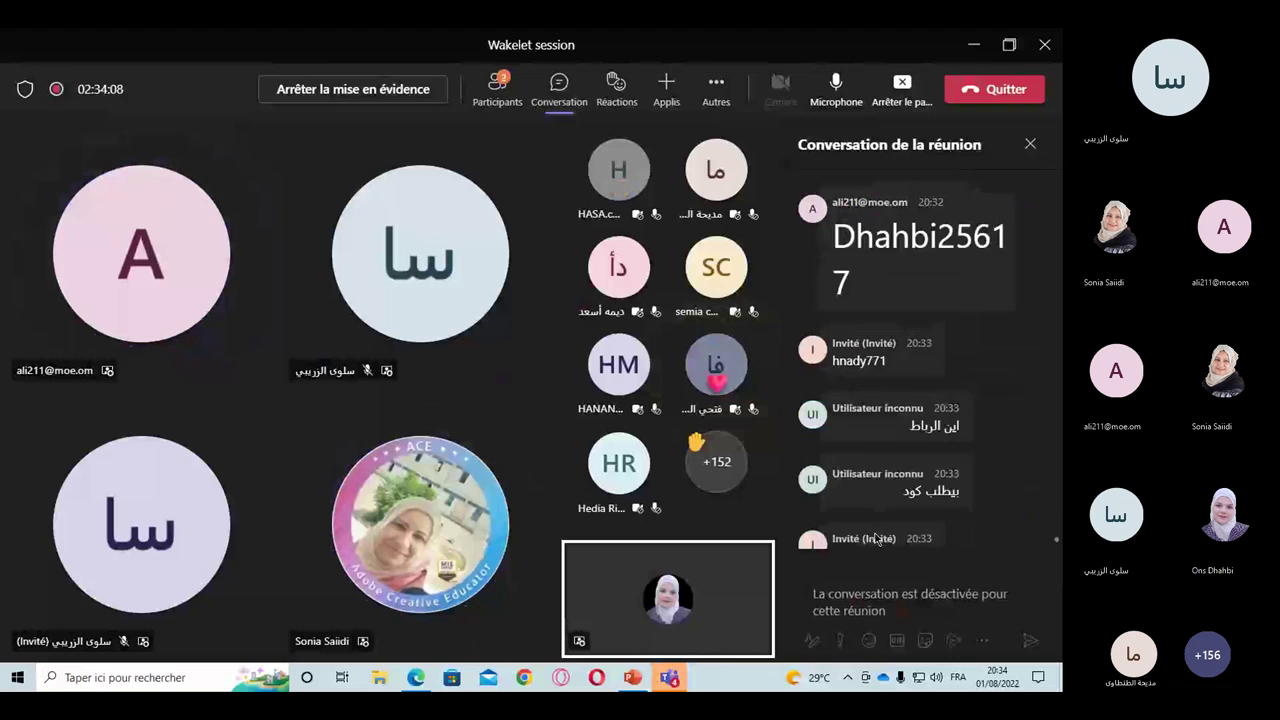
scroll(875, 540, "down", 2)
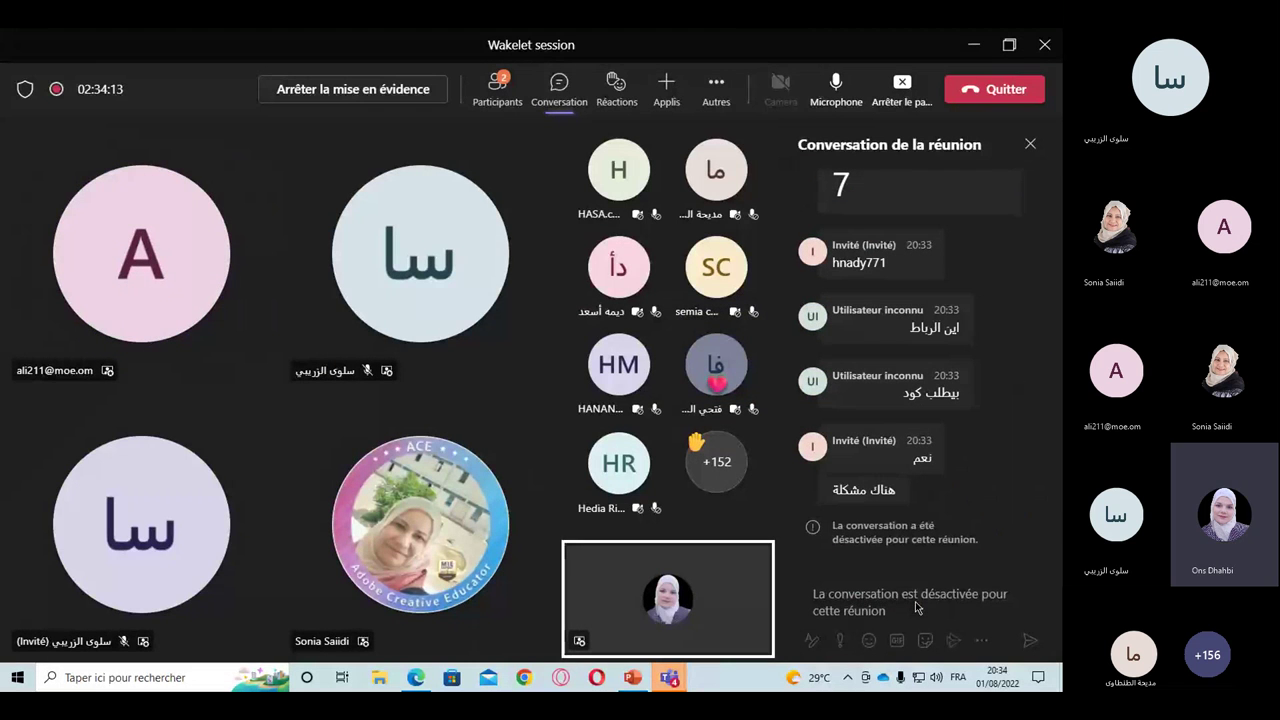
left_click(415, 677)
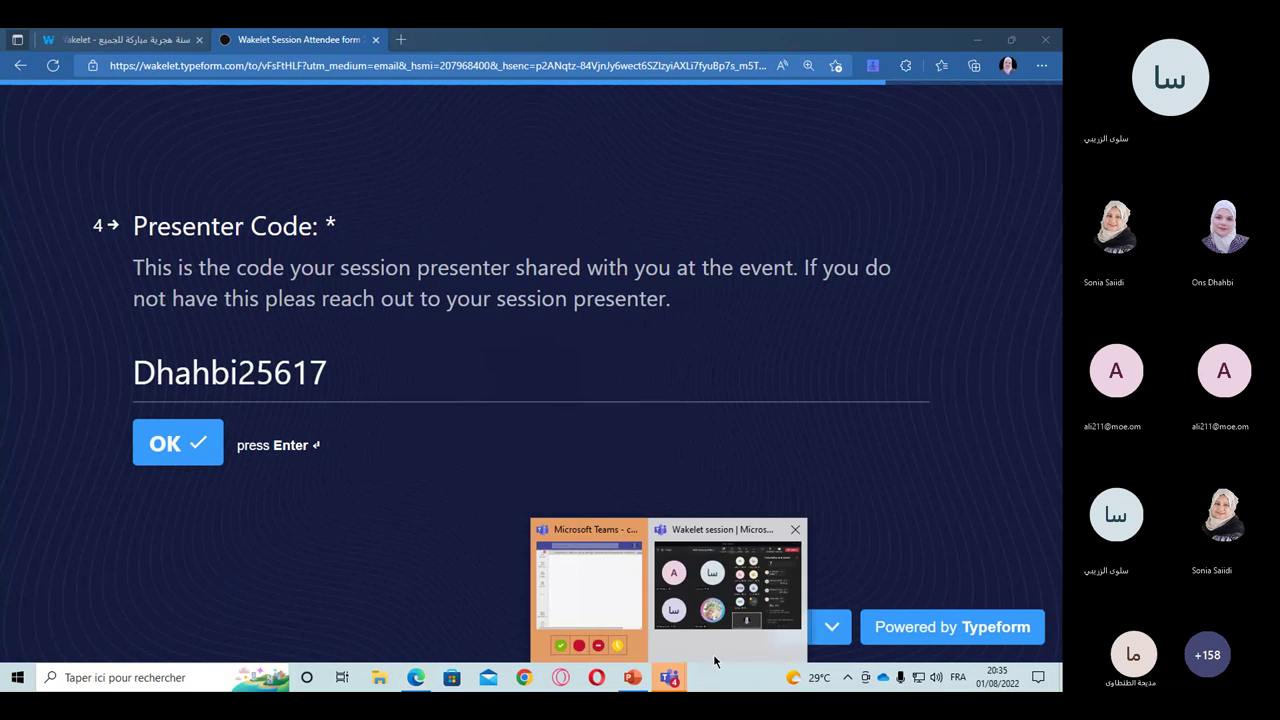
Step: Bring the Wakelet session meeting forward in Teams and scroll its chat up to the Typeform link
left_click(713, 654)
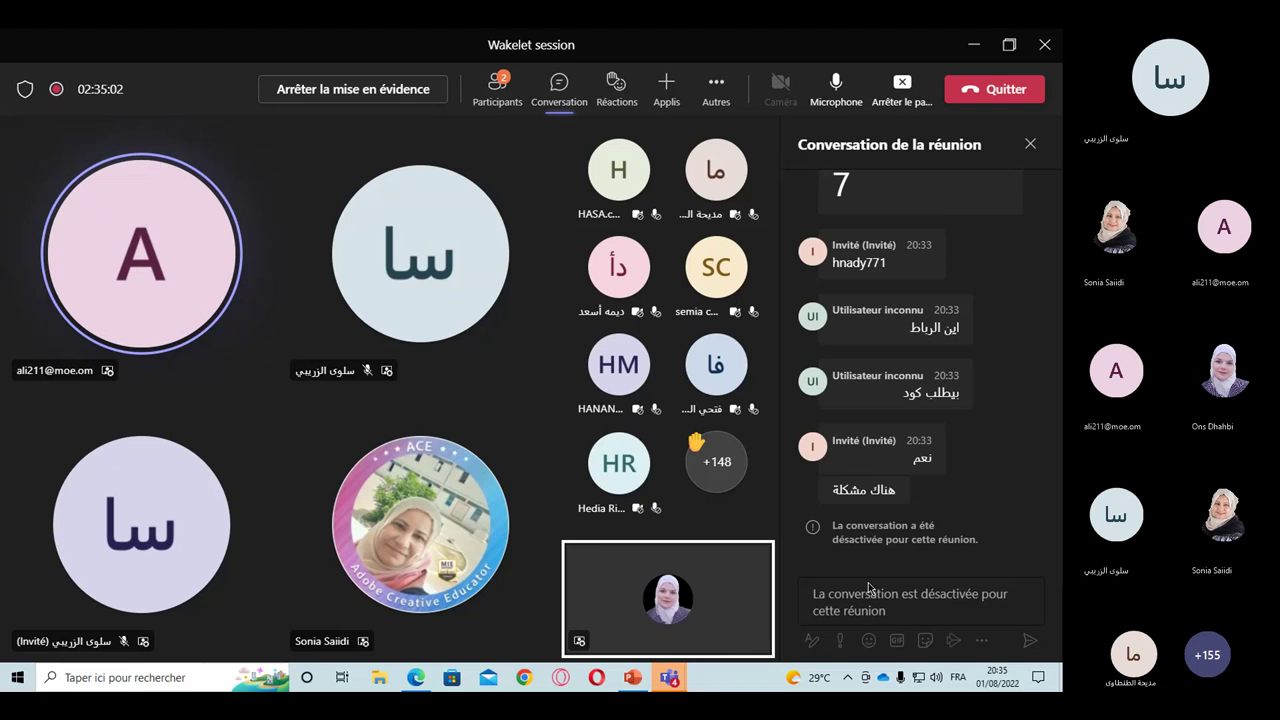
scroll(866, 560, "up", 3)
scroll(865, 545, "down", 3)
scroll(862, 519, "up", 5)
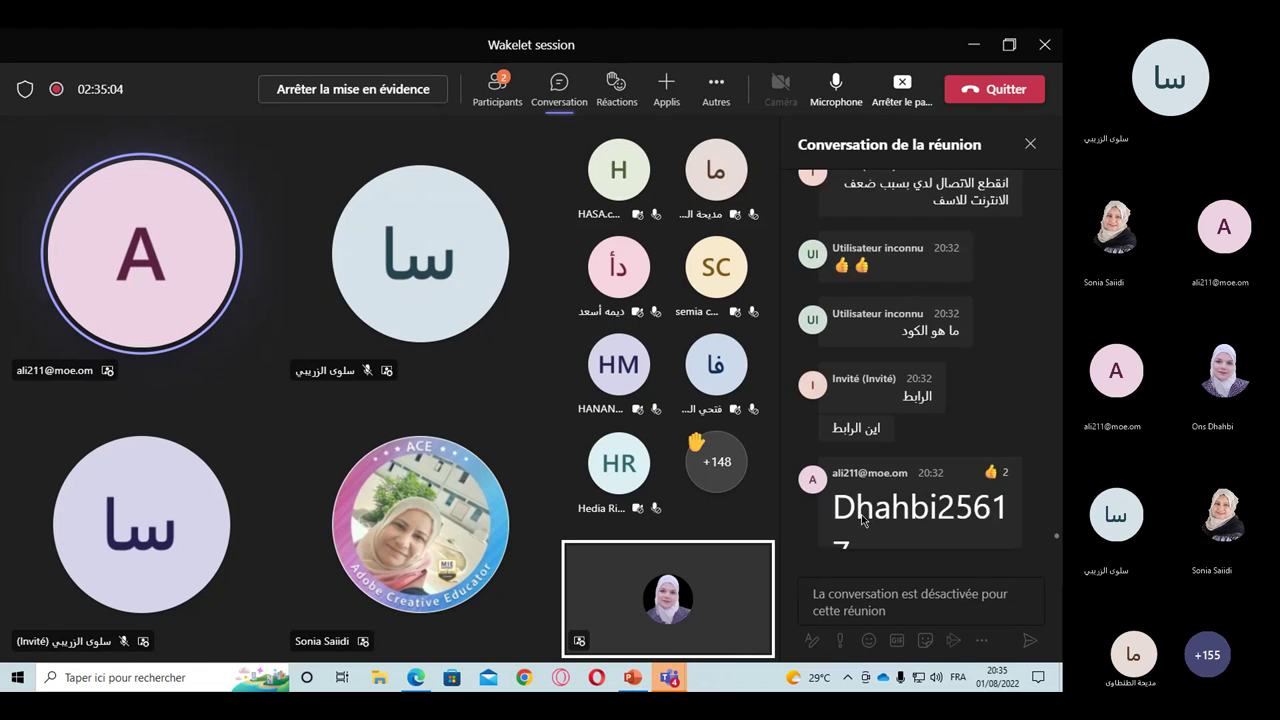
scroll(860, 520, "up", 2)
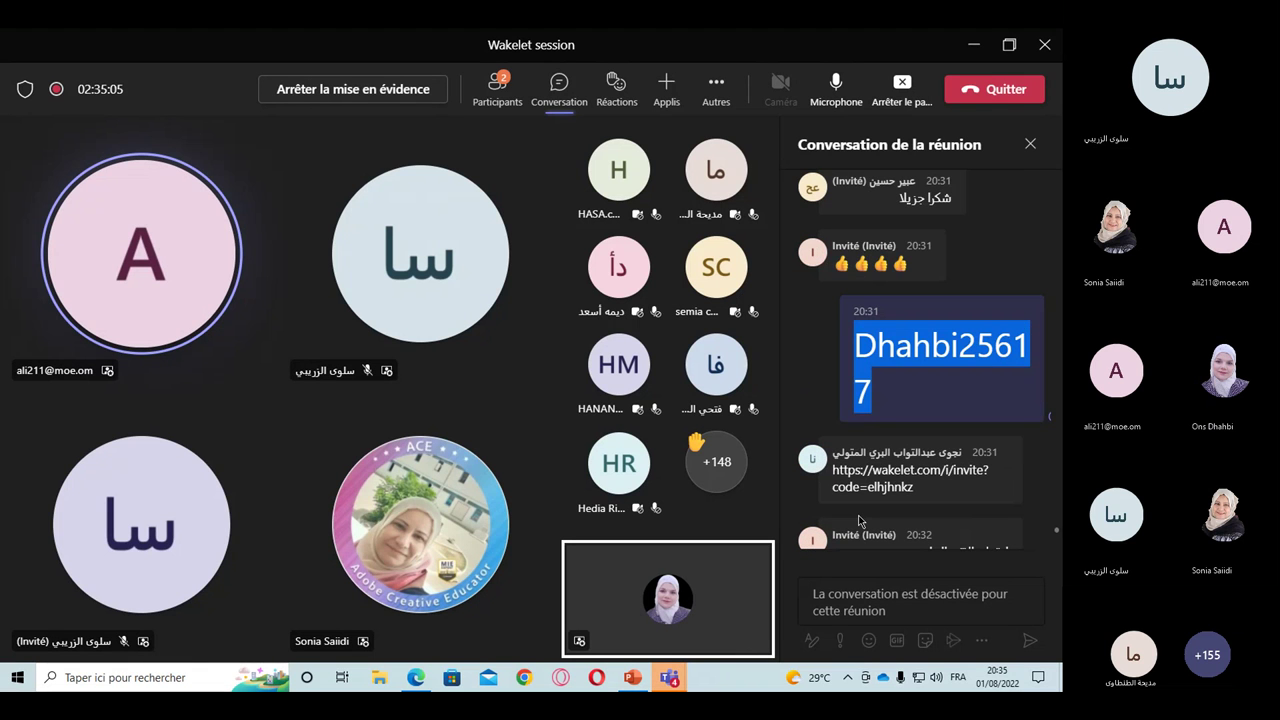
scroll(858, 520, "up", 10)
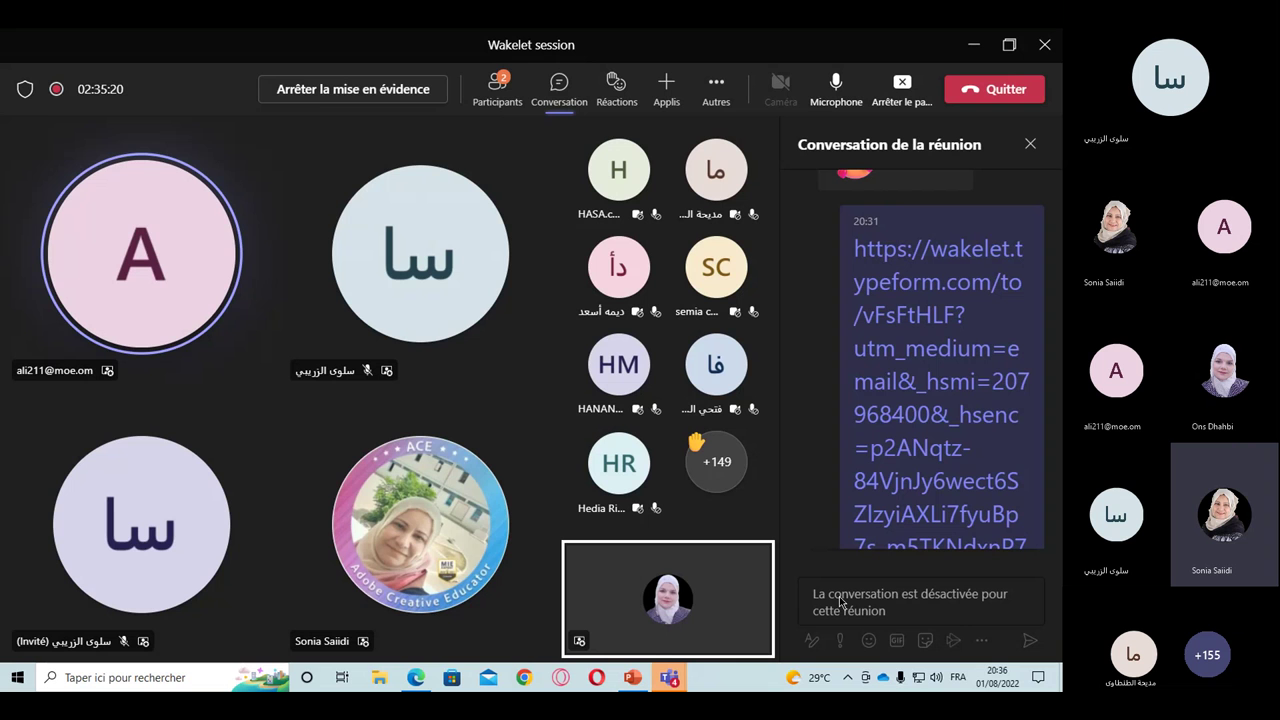
Step: Present the 'My unique code' slide as a slideshow with drawing tools hidden, then exit it
left_click(631, 679)
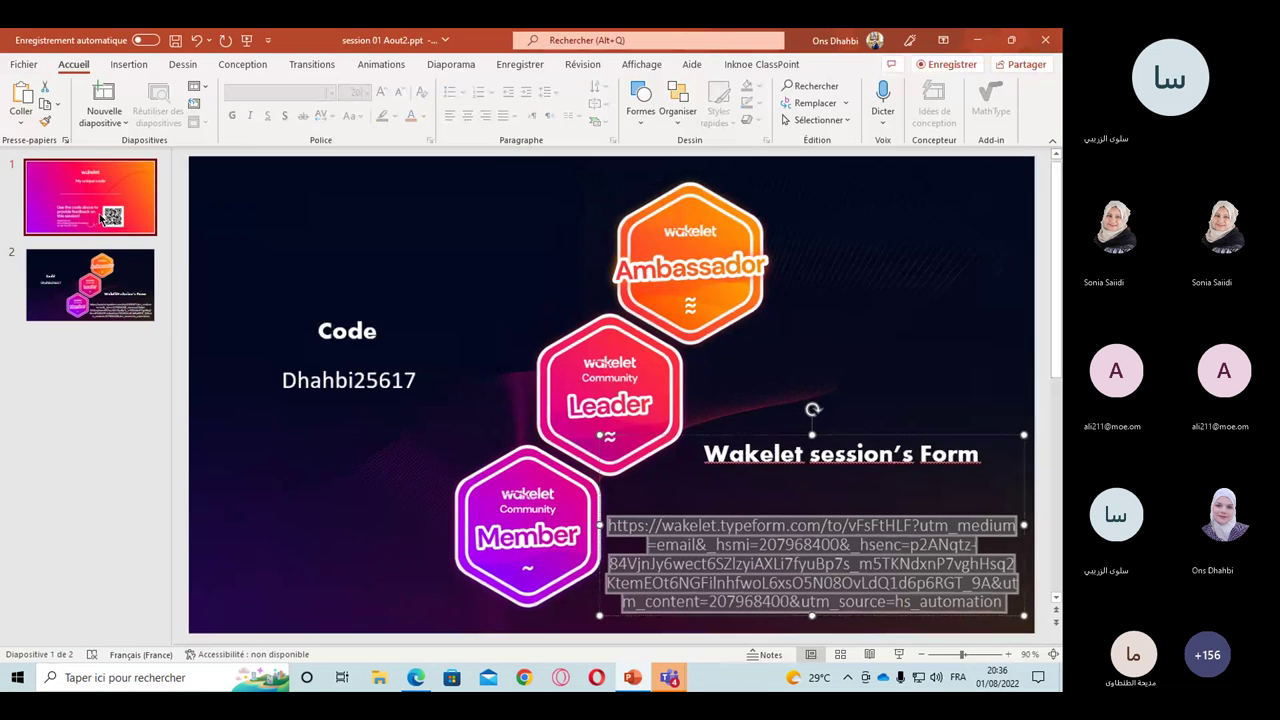
left_click(40, 229)
left_click(898, 654)
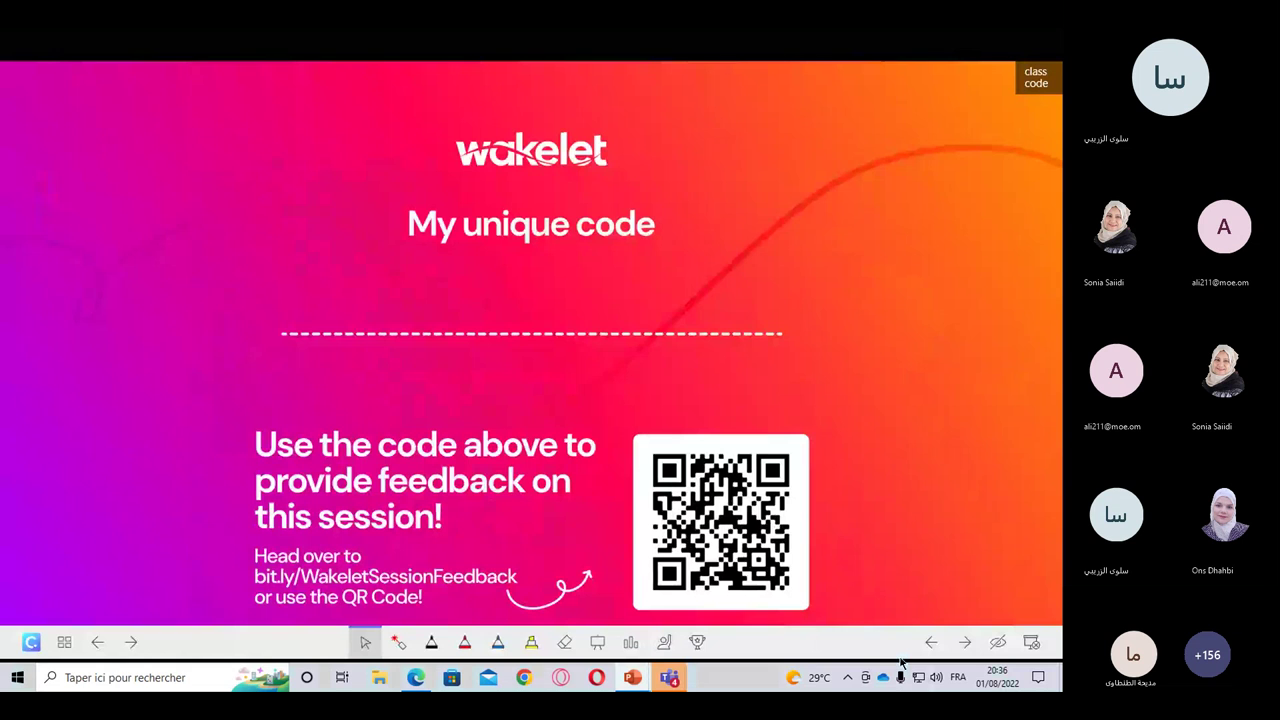
left_click(996, 643)
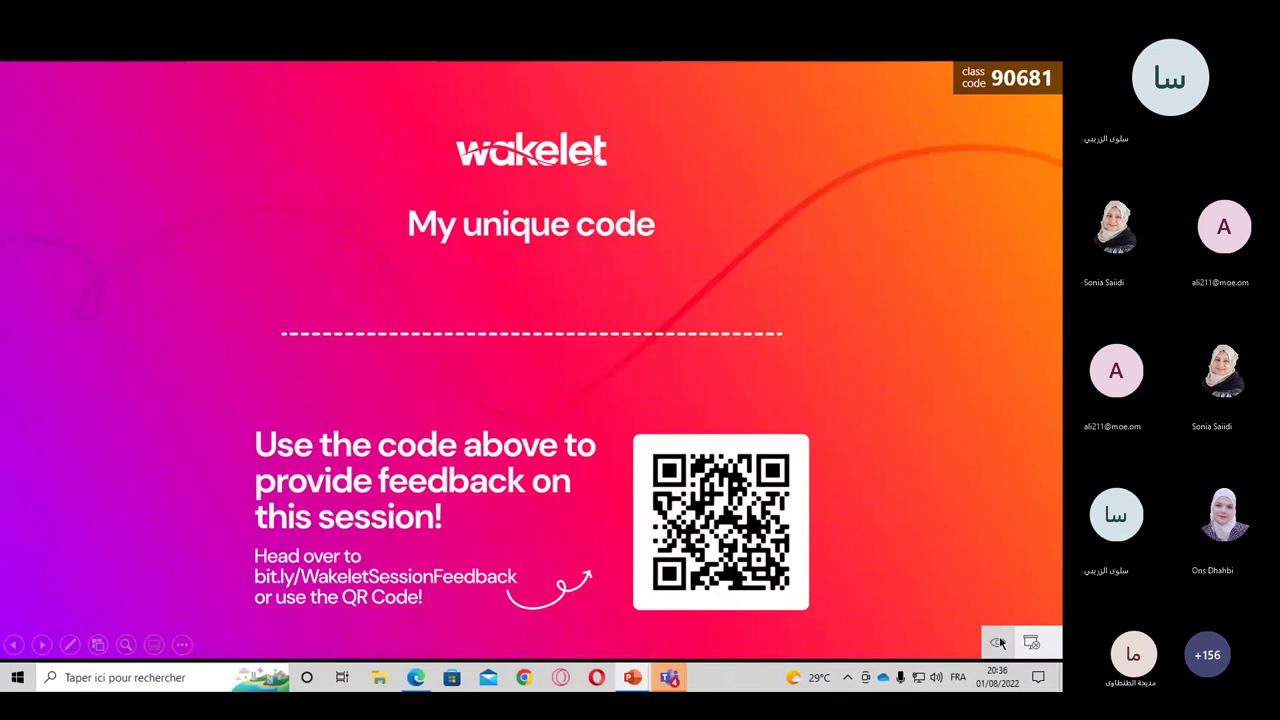
key("Escape")
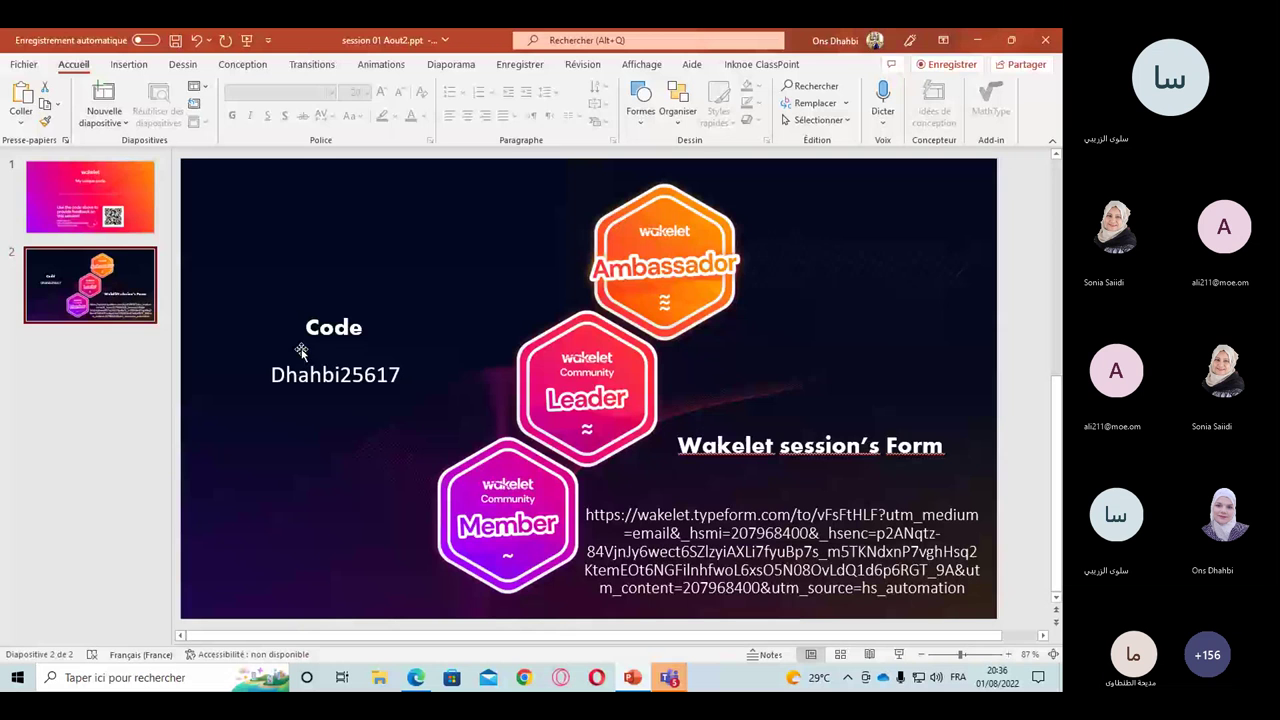
Step: Select the presenter code text, then reselect the 'My unique code' slide 1 thumbnail
left_click(332, 376)
double_click(366, 382)
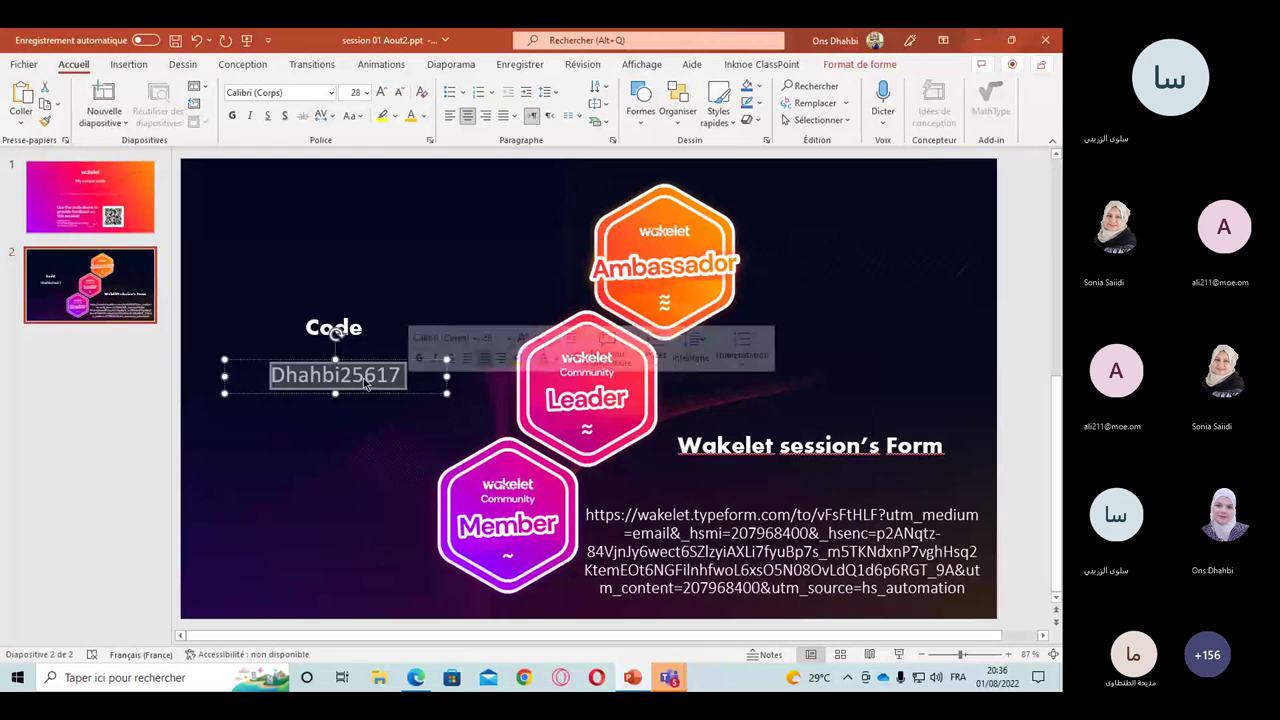
left_click(100, 215)
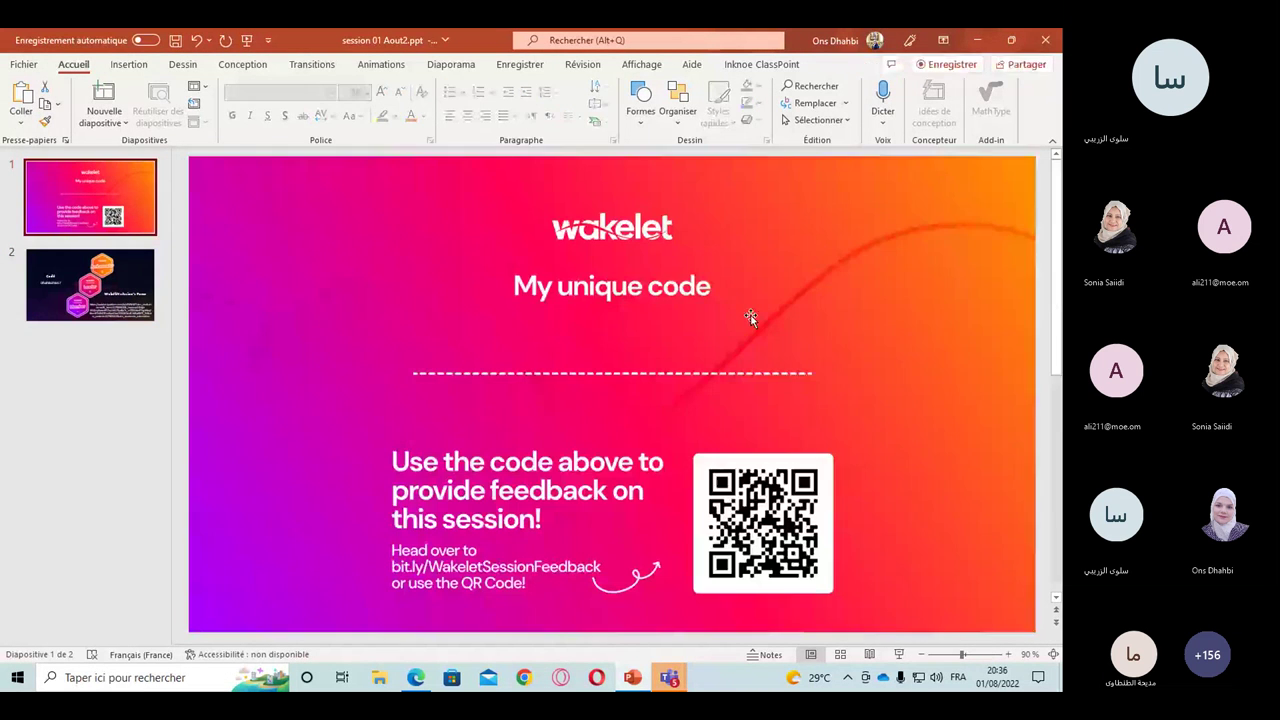
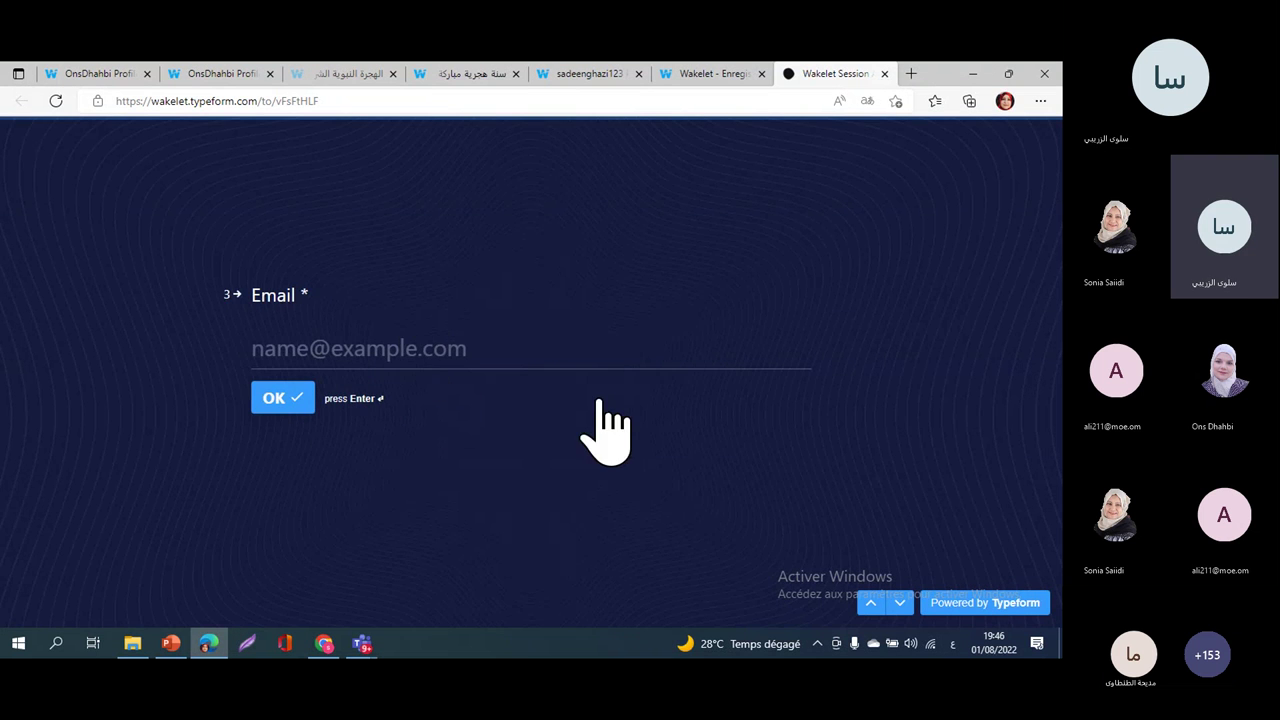
Step: Preview the Presenter Code question, then return to the empty First name question
scroll(560, 427, "down", 2)
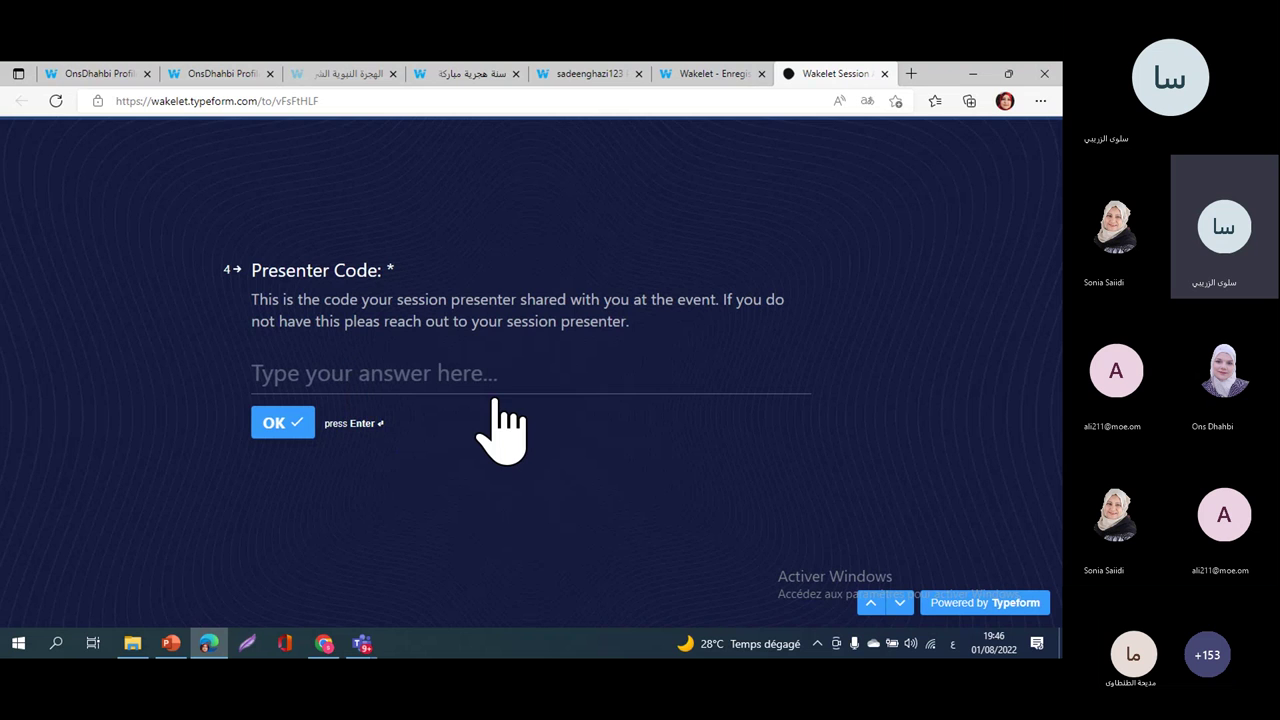
scroll(586, 420, "up", 4)
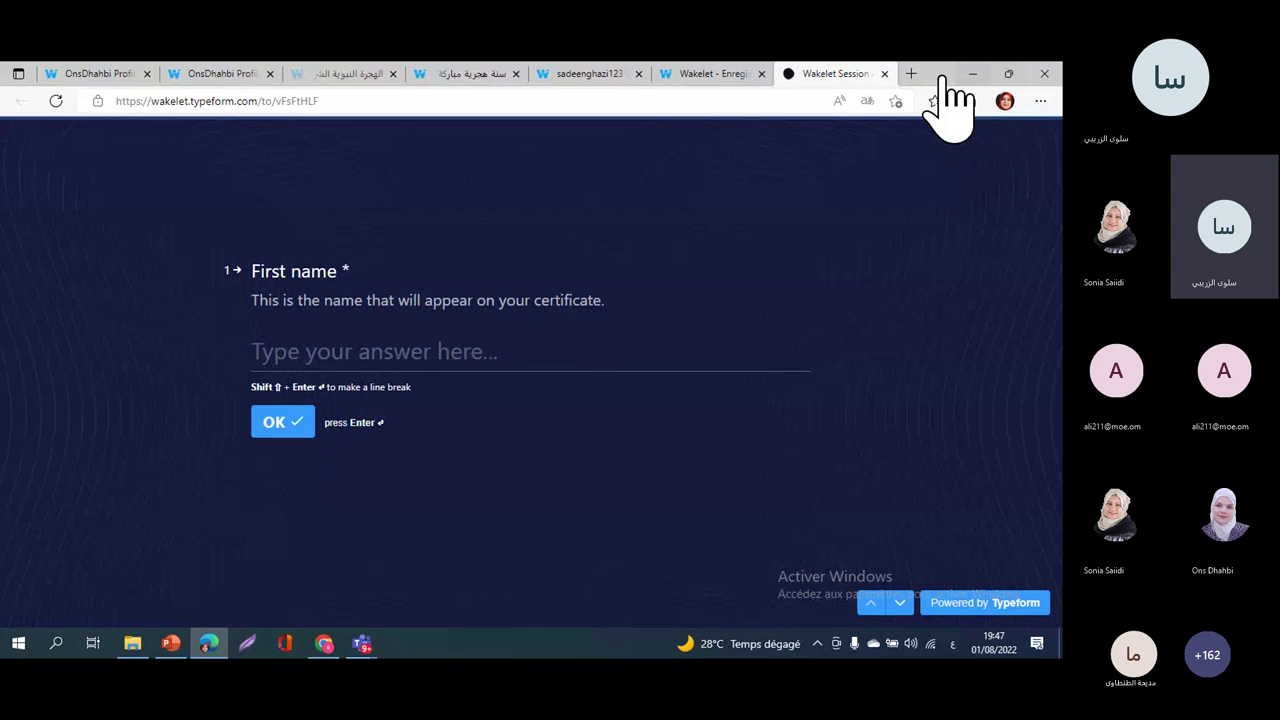
Step: Close the Wakelet Session tab and open the Community Member Application link from the Teams meeting chat
left_click(885, 74)
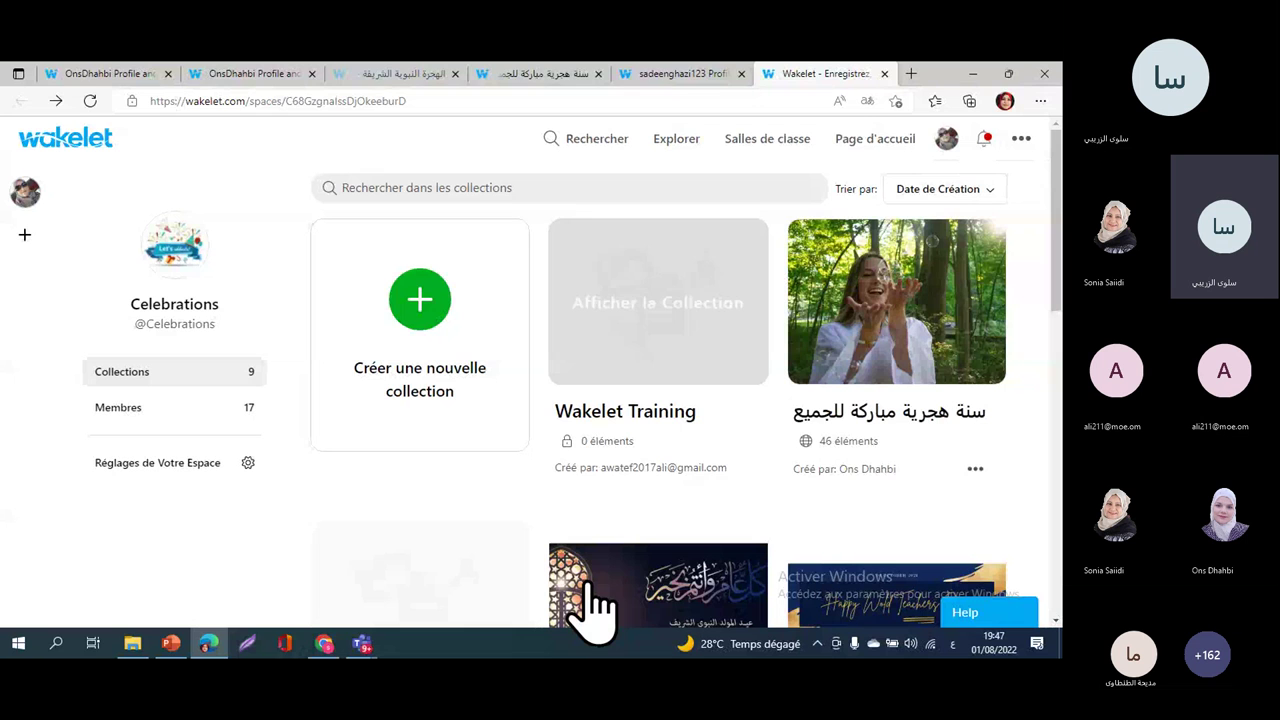
mouse_move(362, 643)
left_click(430, 580)
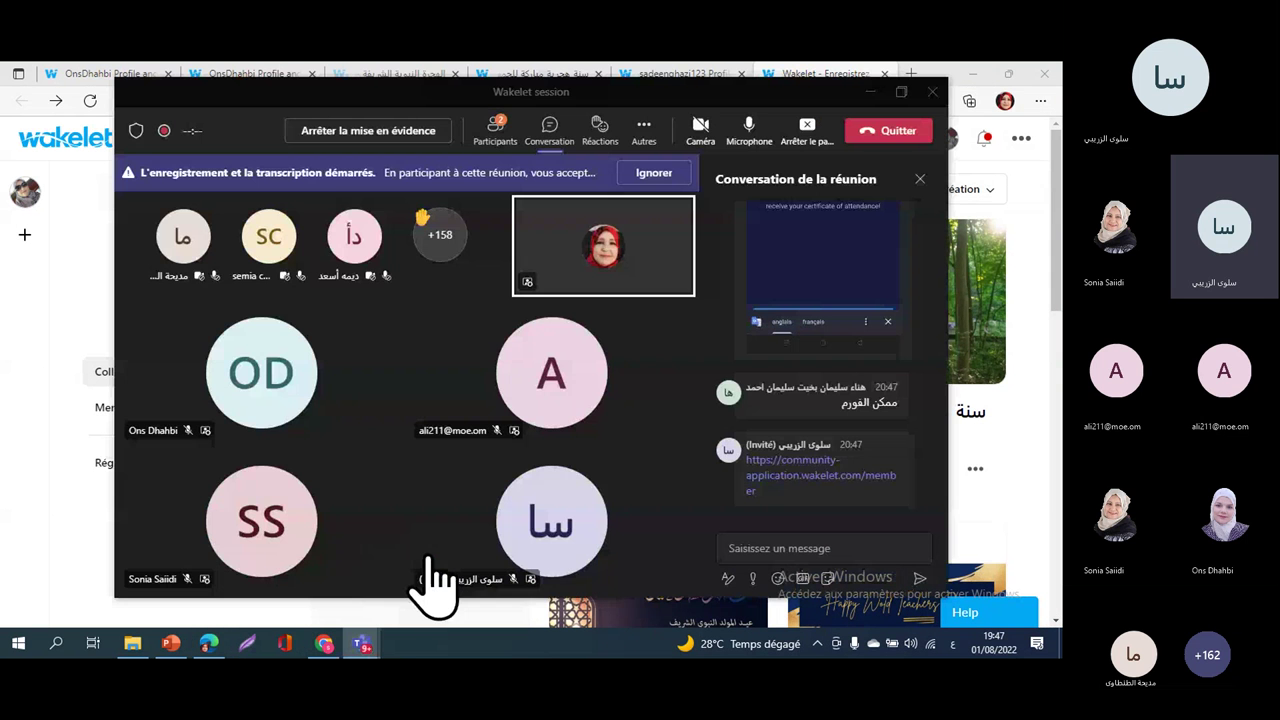
mouse_move(822, 480)
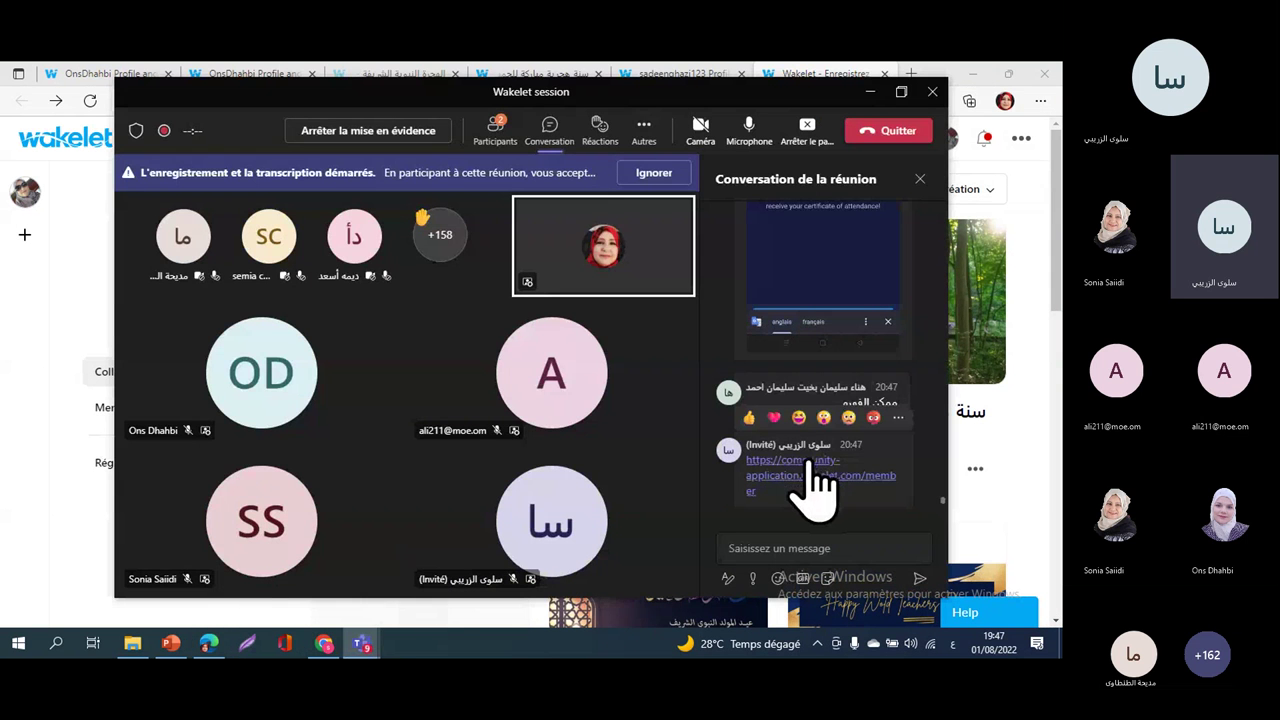
left_click(806, 464)
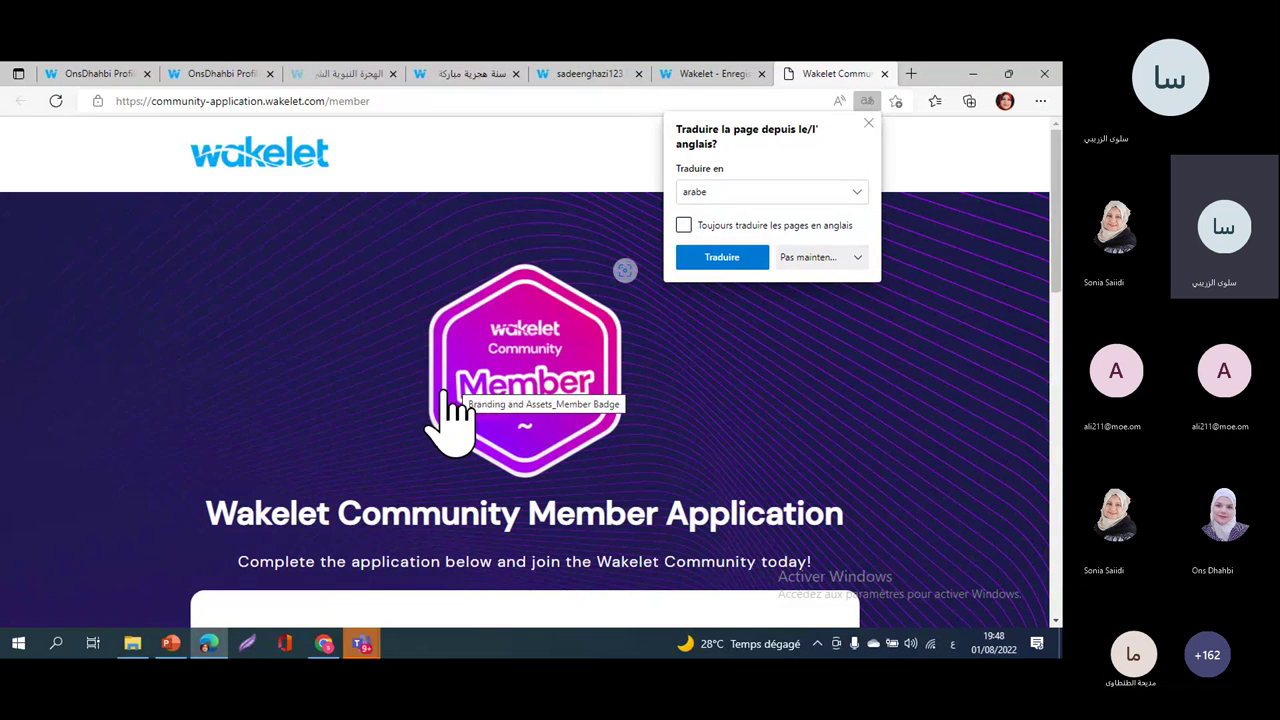
Step: Review the empty application fields from First name down to Submit, then scroll back up
scroll(366, 406, "down", 3)
scroll(366, 406, "down", 2)
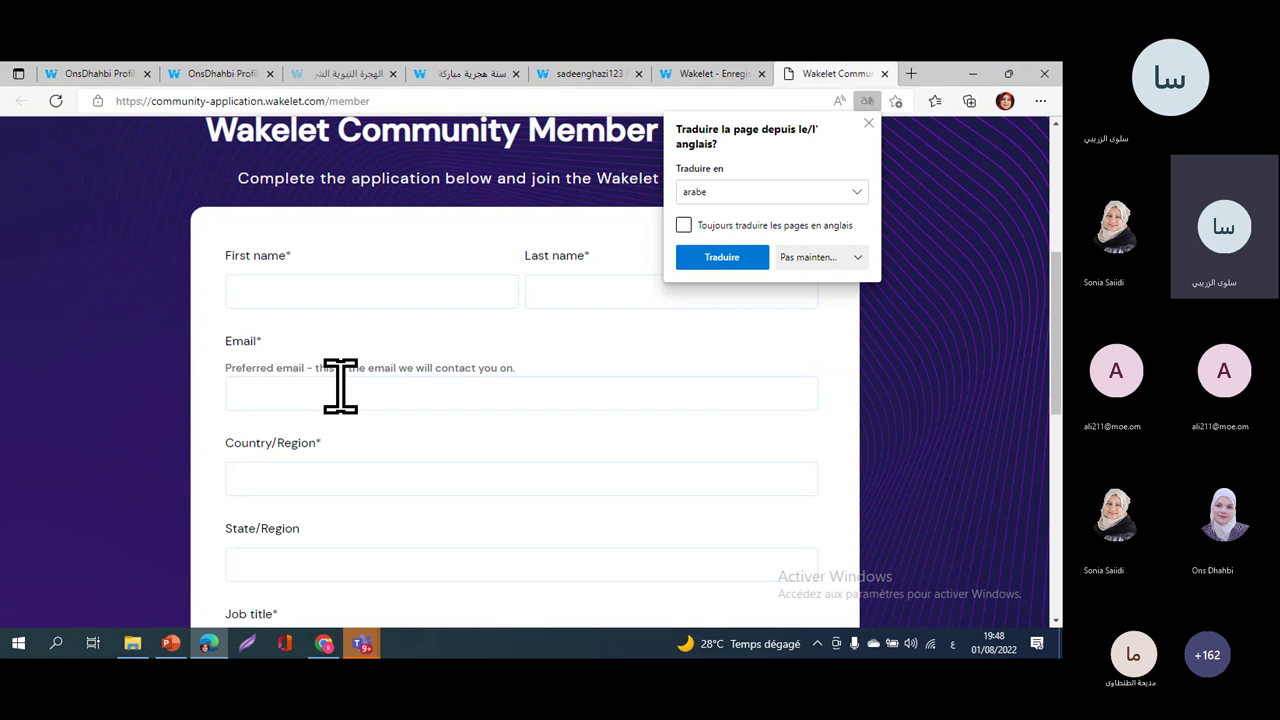
scroll(340, 385, "down", 1)
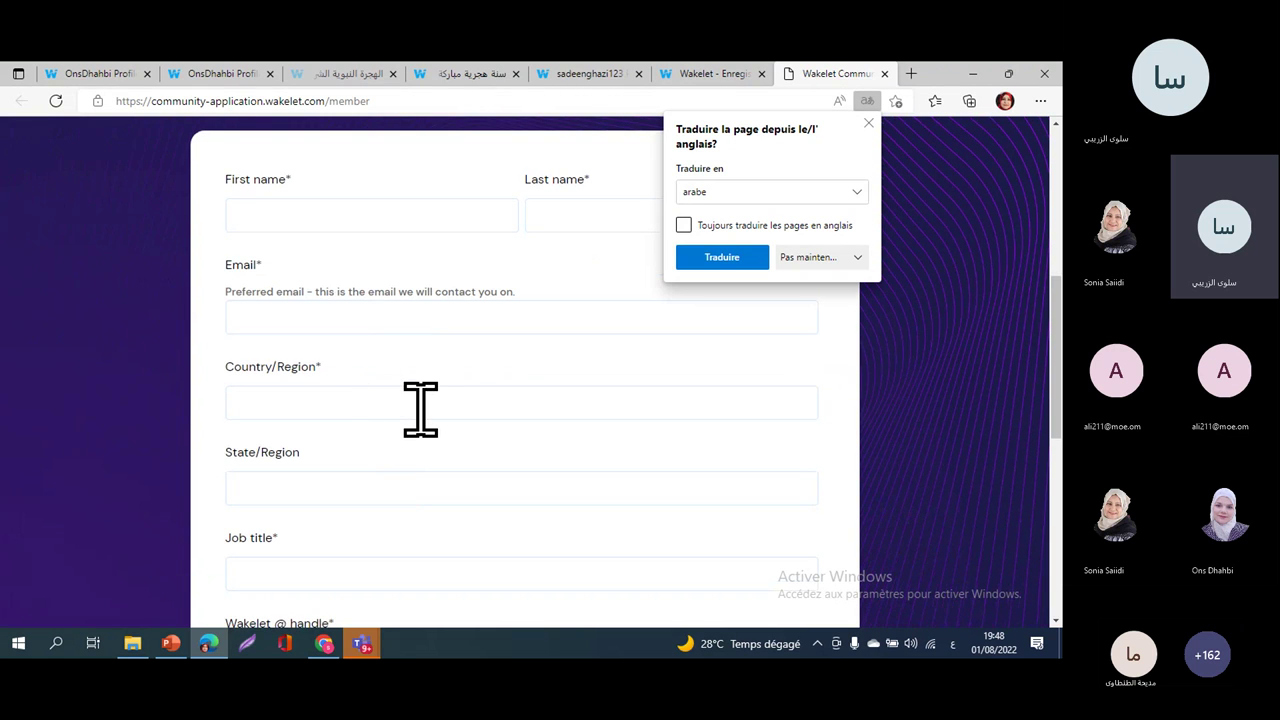
scroll(391, 480, "down", 3)
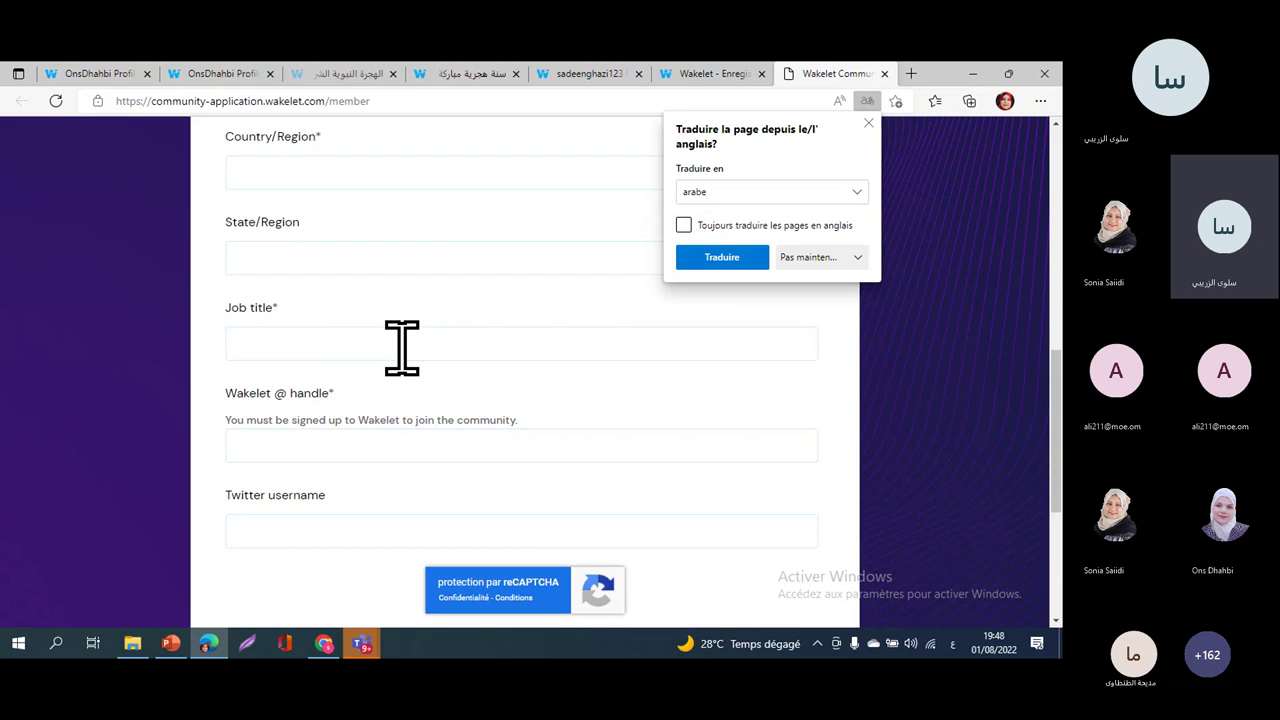
scroll(380, 346, "down", 1)
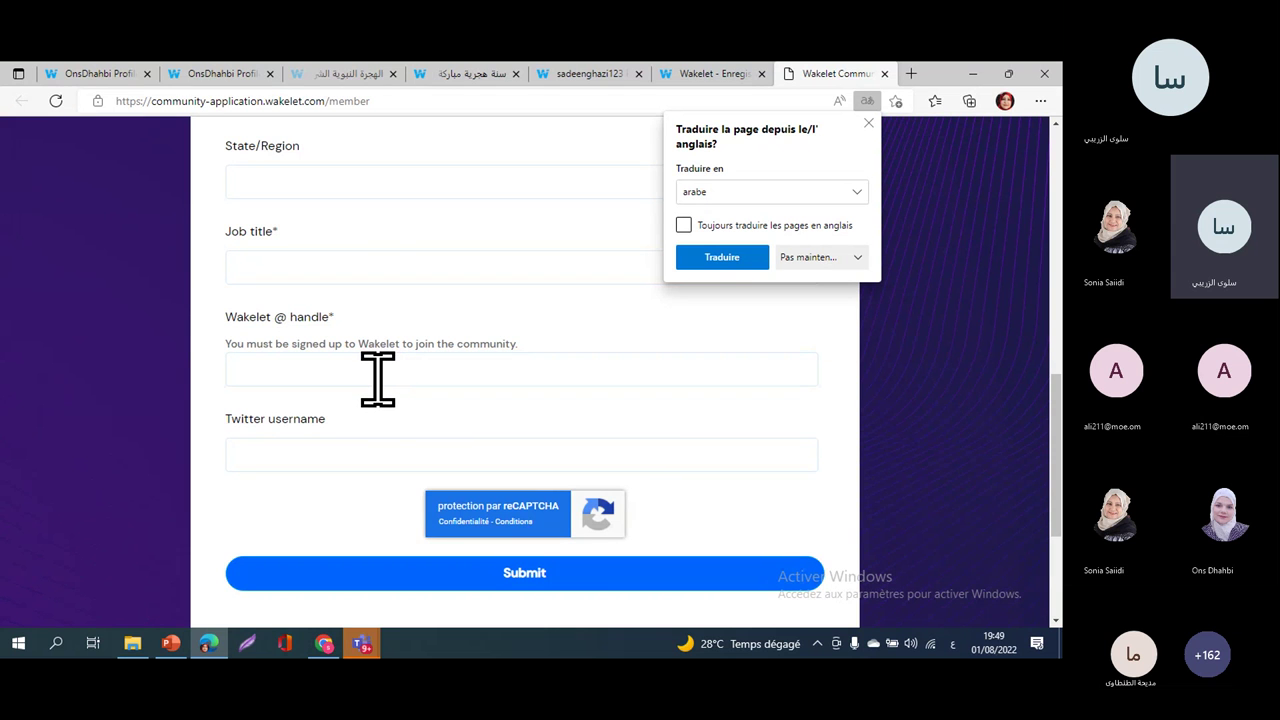
scroll(377, 378, "up", 3)
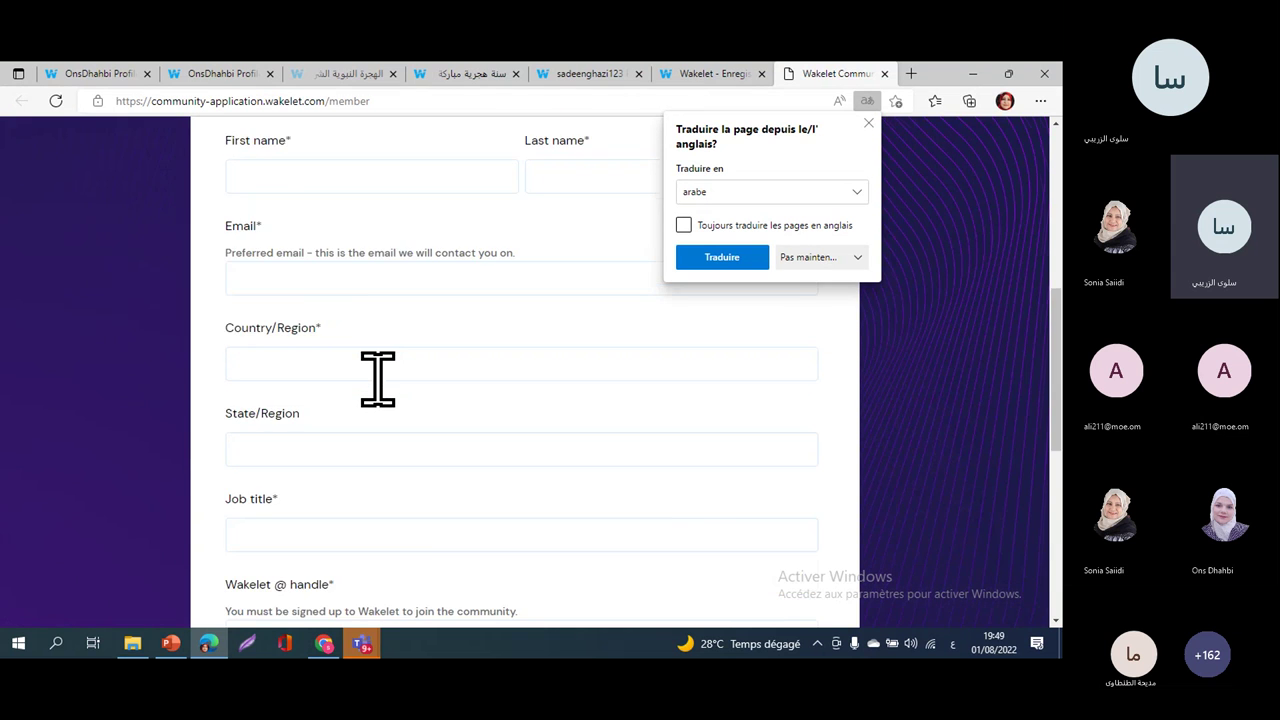
Step: Return to PowerPoint and settle on slide 5 listing the basic steps to join Wakelet's community
left_click(172, 648)
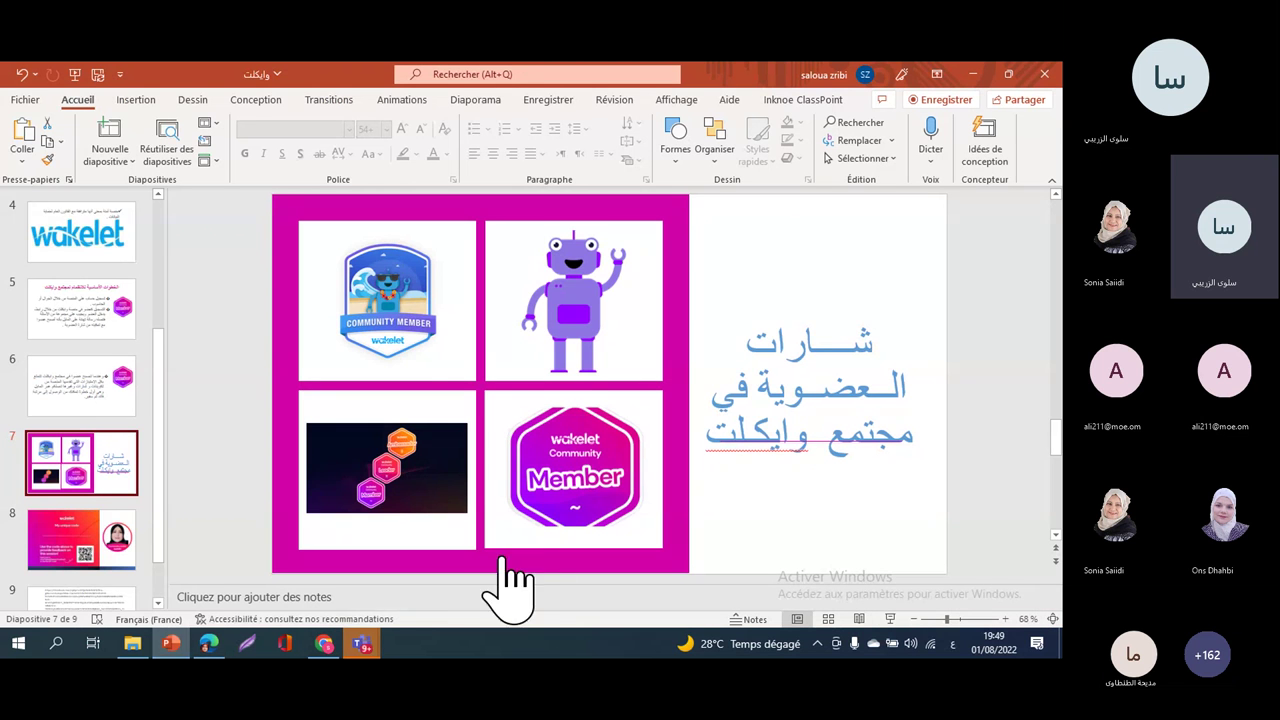
scroll(509, 580, "down", 2)
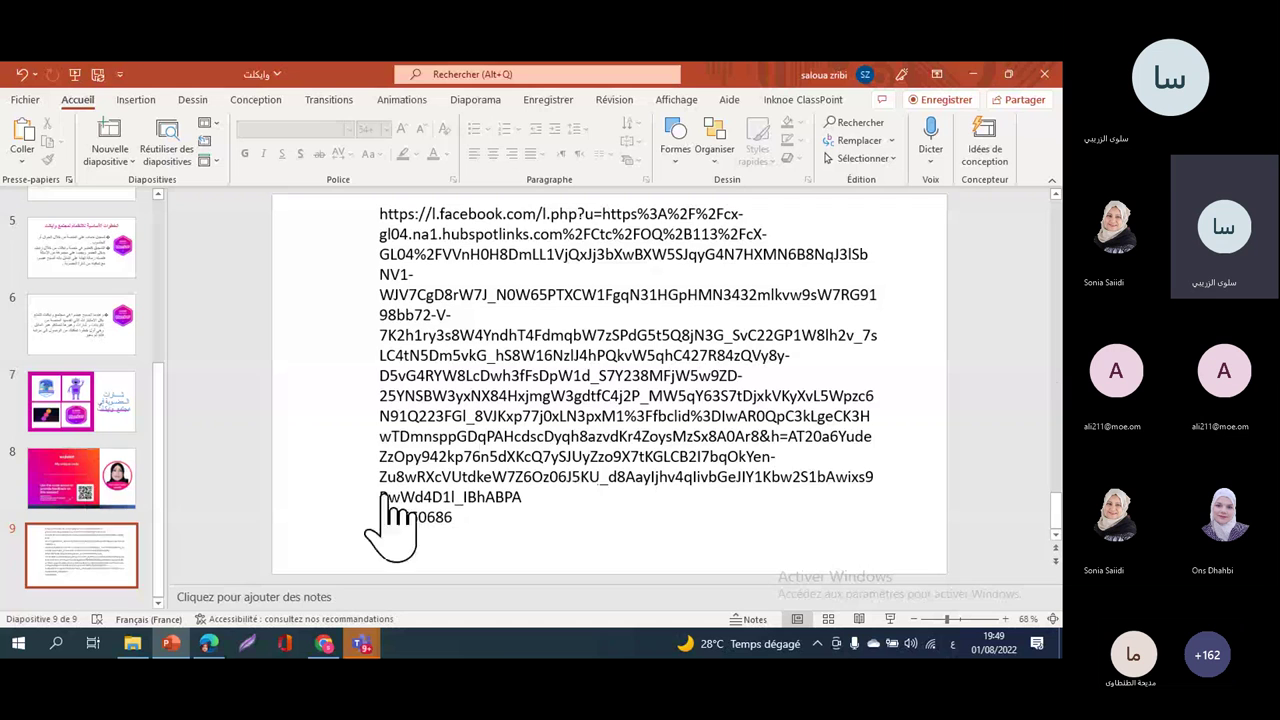
scroll(386, 534, "up", 4)
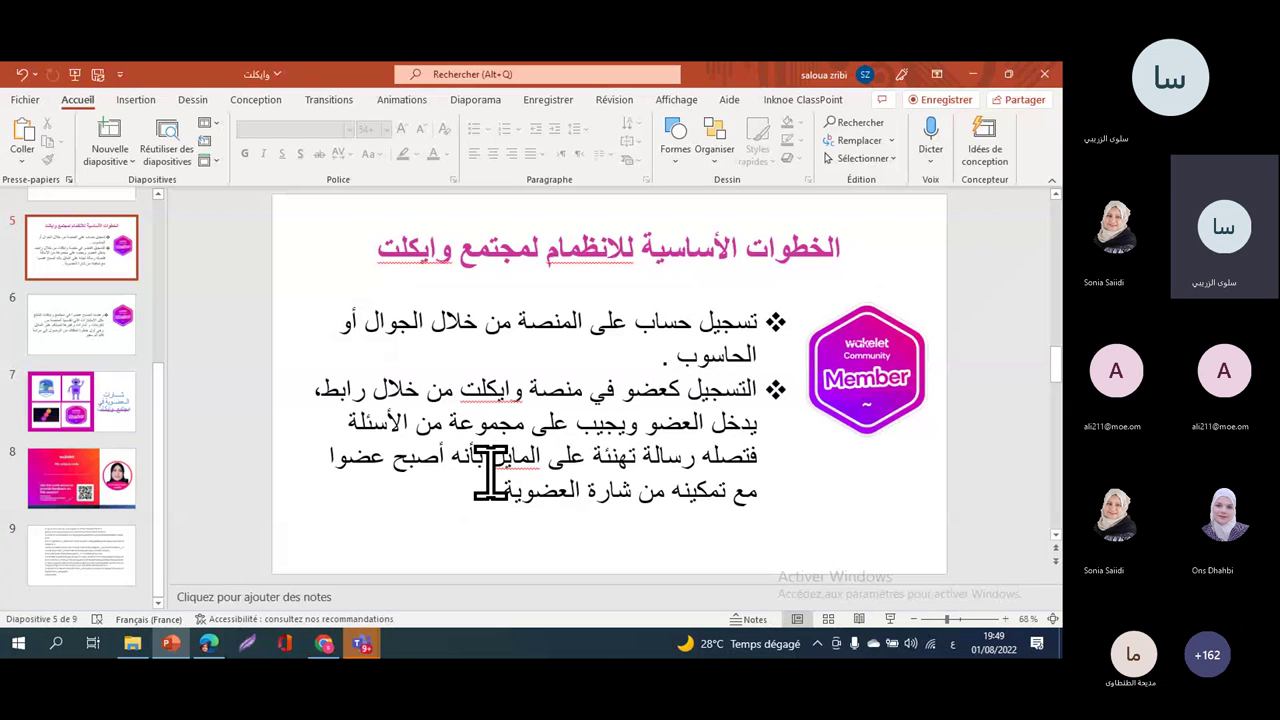
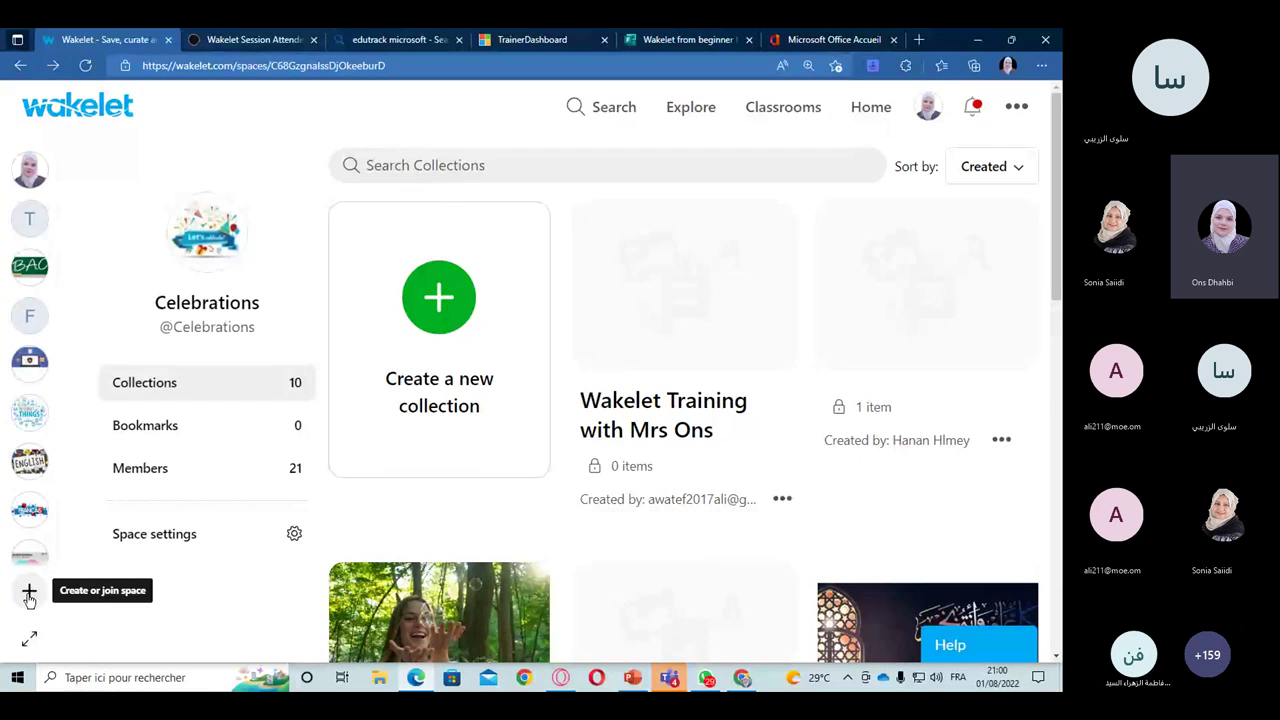
Step: Begin a new space form, then leave it for the Wakelet بالعربي space
left_click(29, 594)
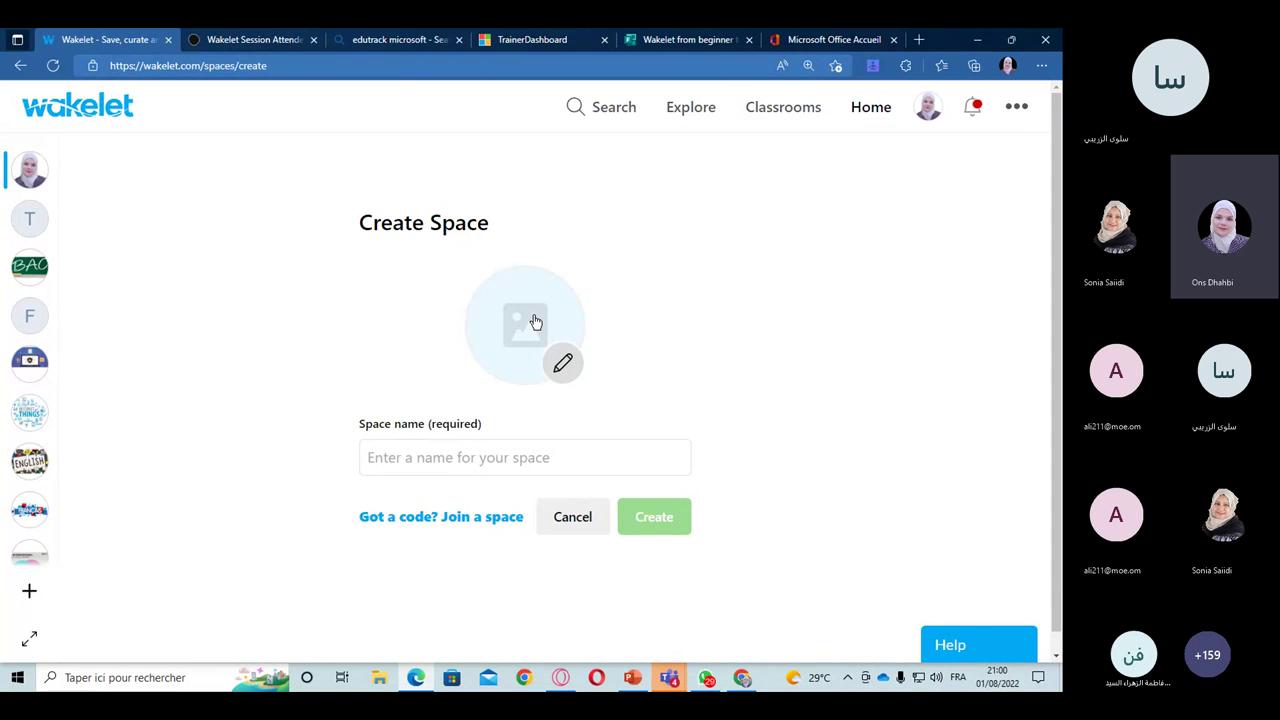
left_click(433, 461)
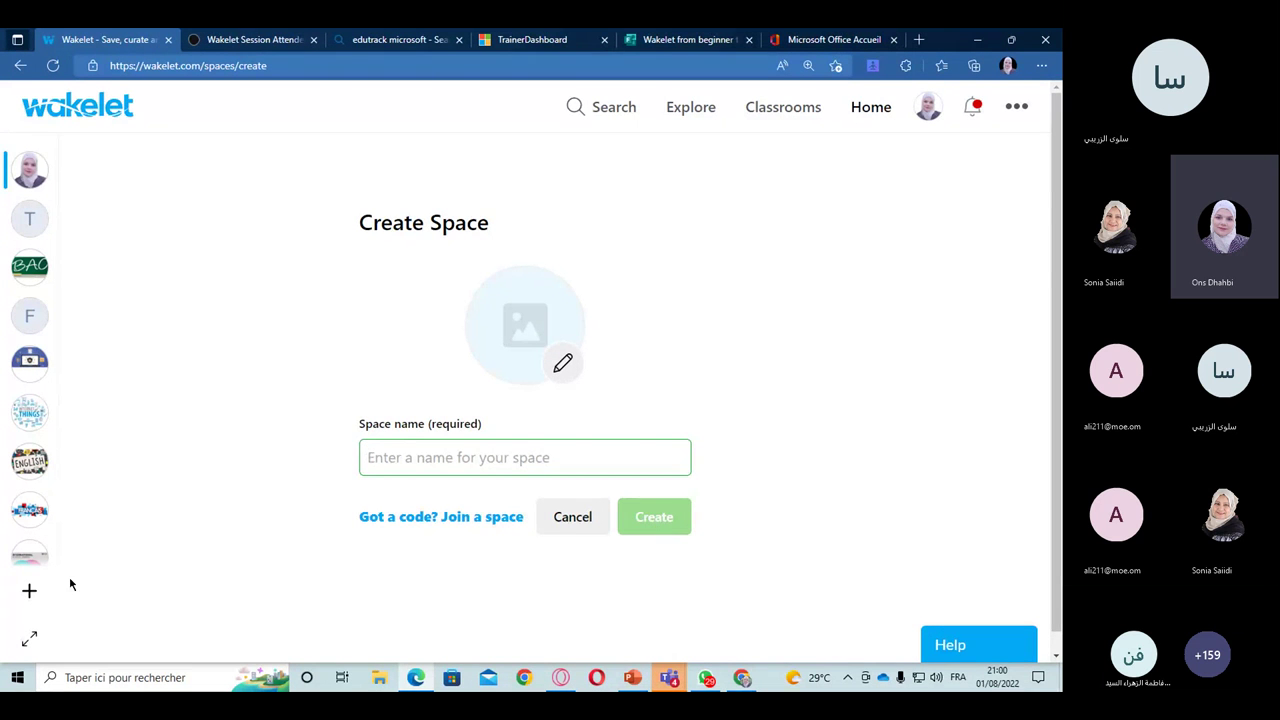
left_click(31, 231)
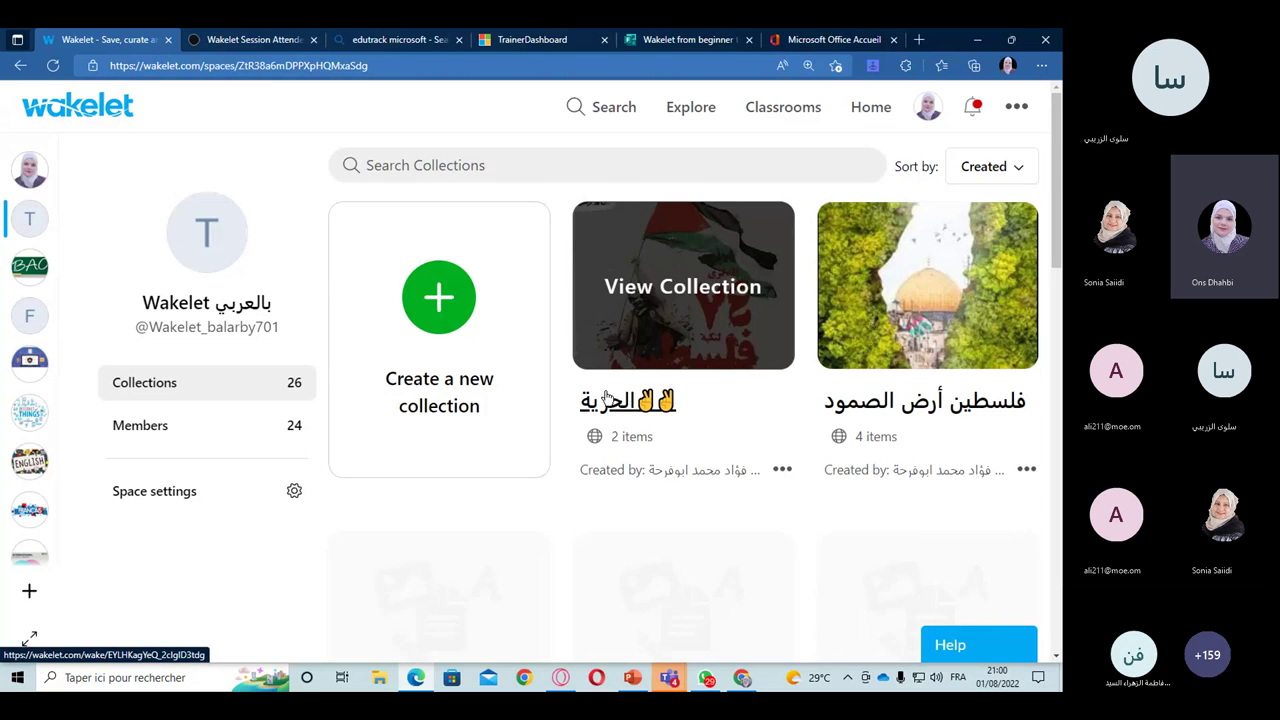
Step: List the Wakelet بالعربي space's 24 members, then bring up the all-spaces overview
left_click(248, 433)
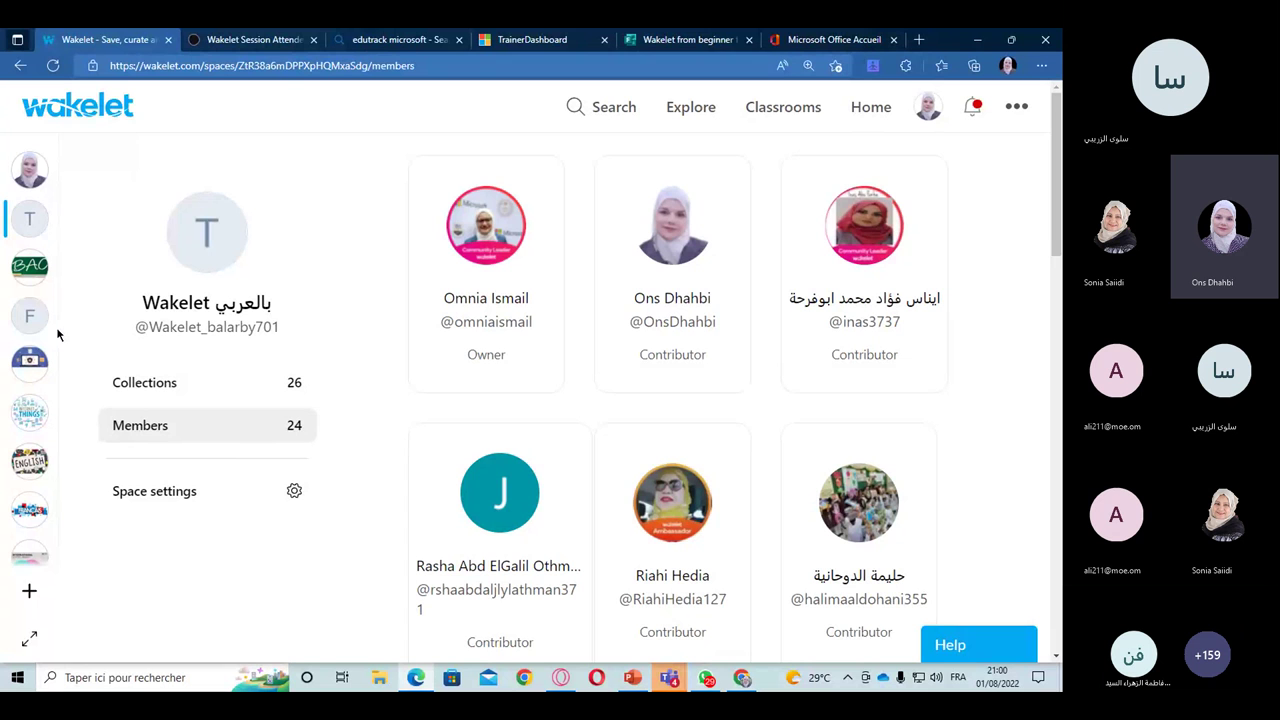
left_click(30, 640)
scroll(630, 468, "down", 2)
Step: Open the Celebrations space, browse its 10 collections, and zoom the page out to 90%
scroll(630, 468, "down", 3)
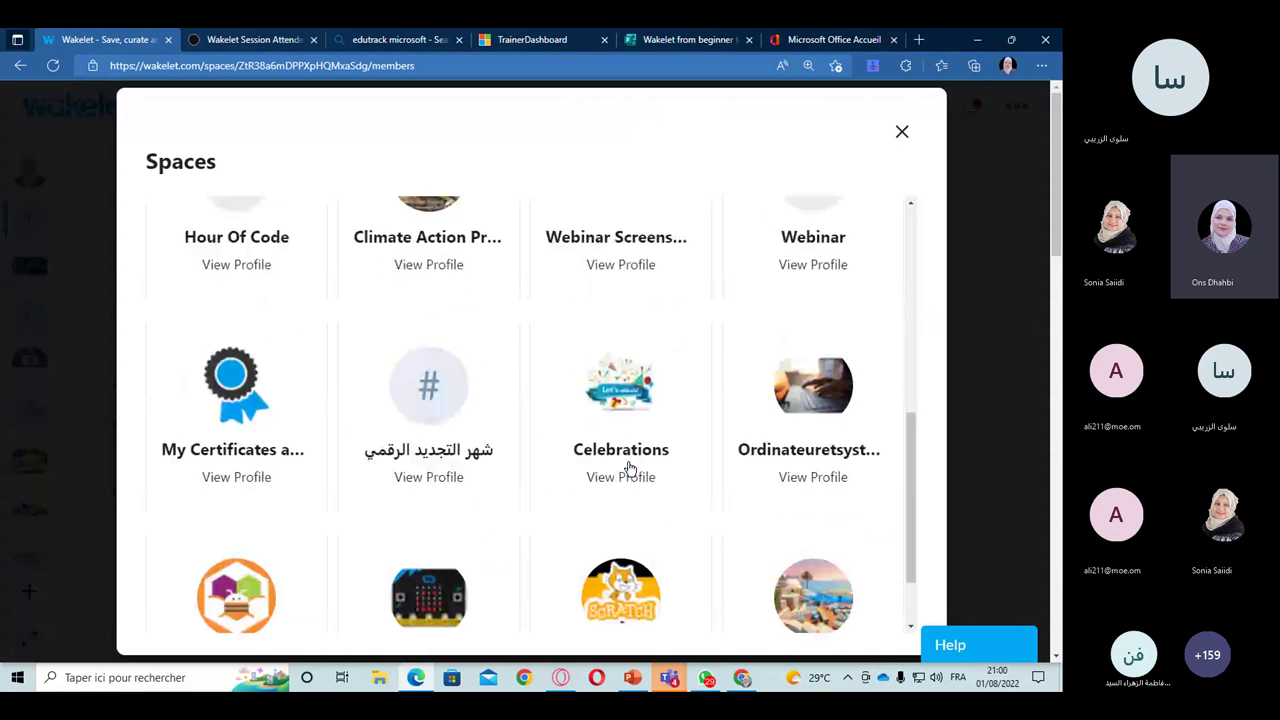
left_click(630, 468)
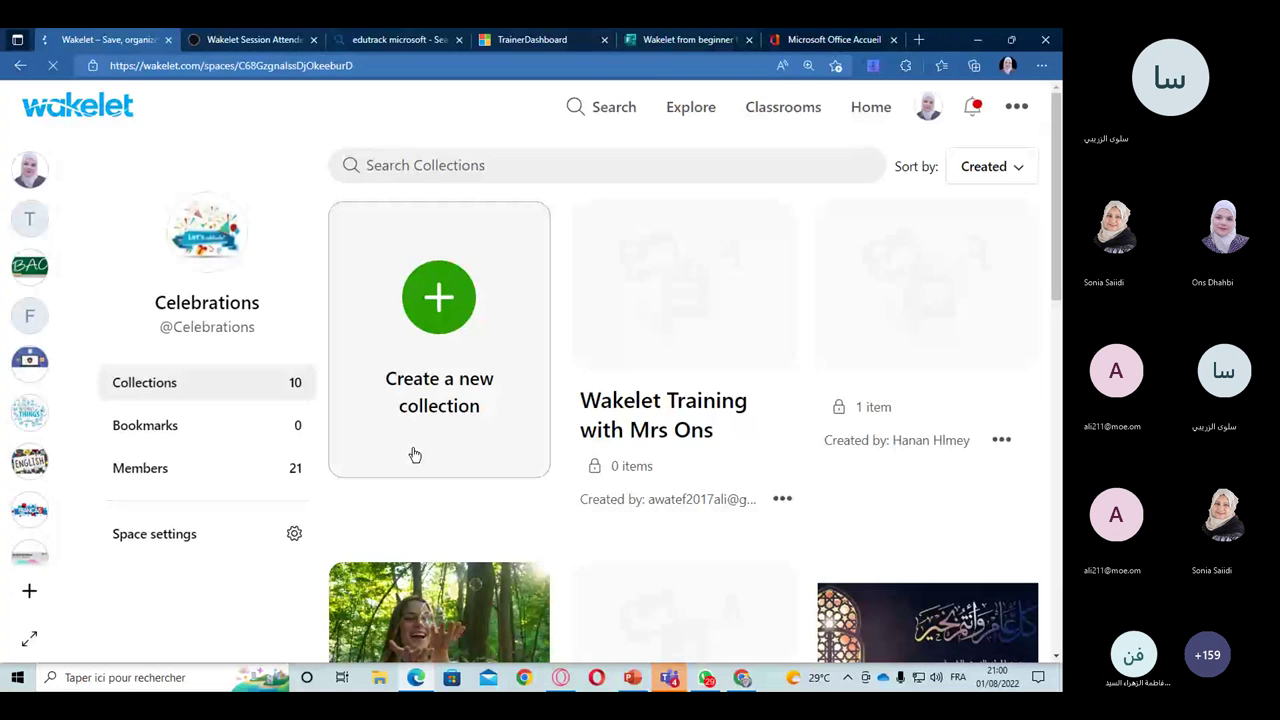
left_click(31, 639)
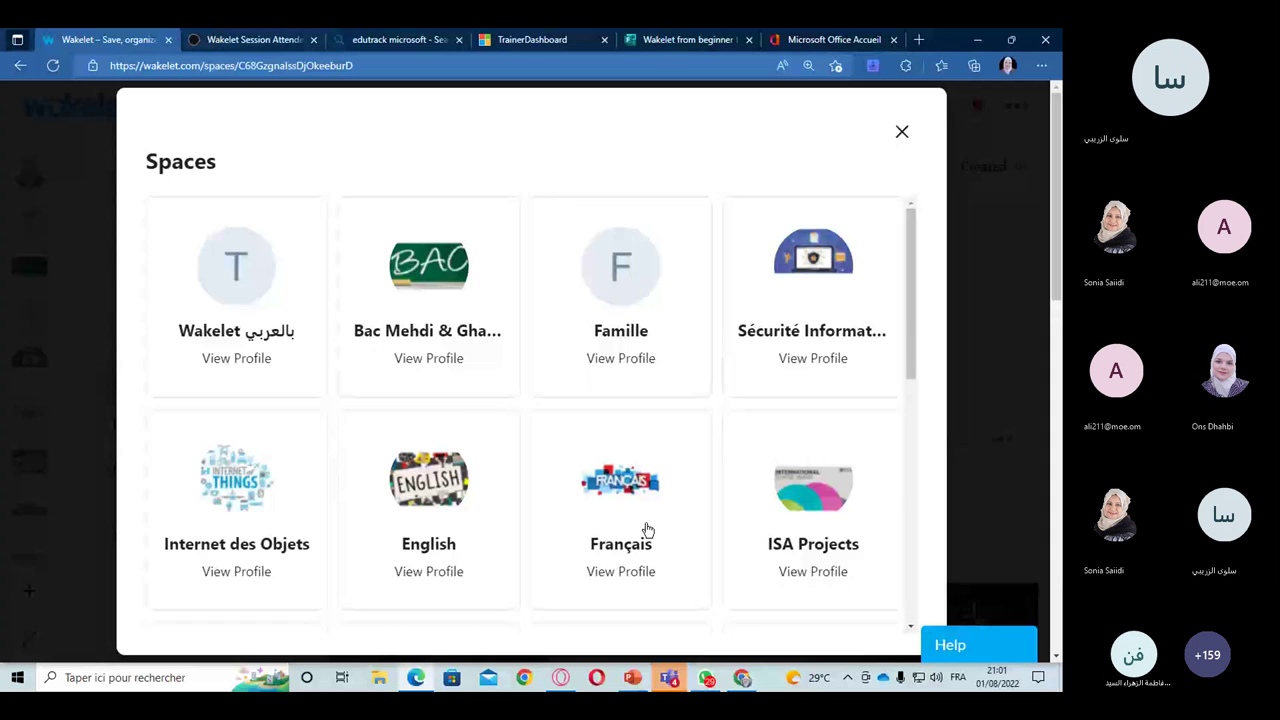
scroll(647, 529, "down", 3)
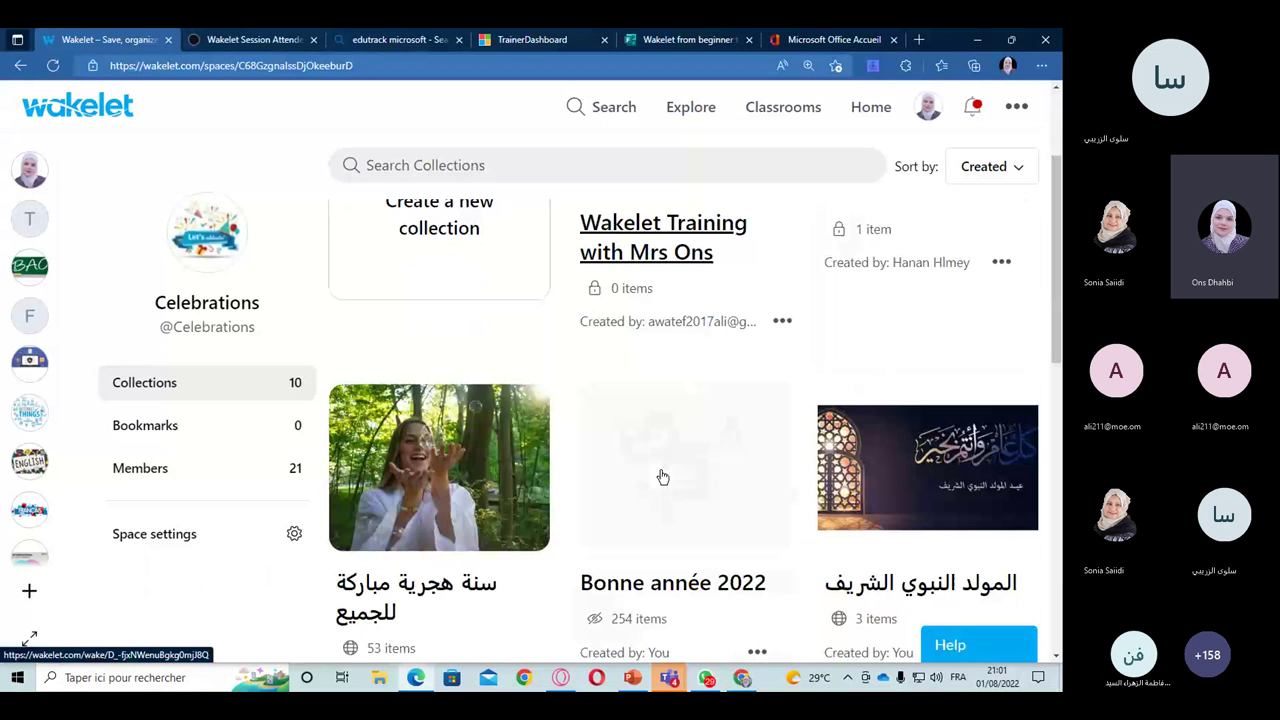
scroll(660, 477, "down", 3)
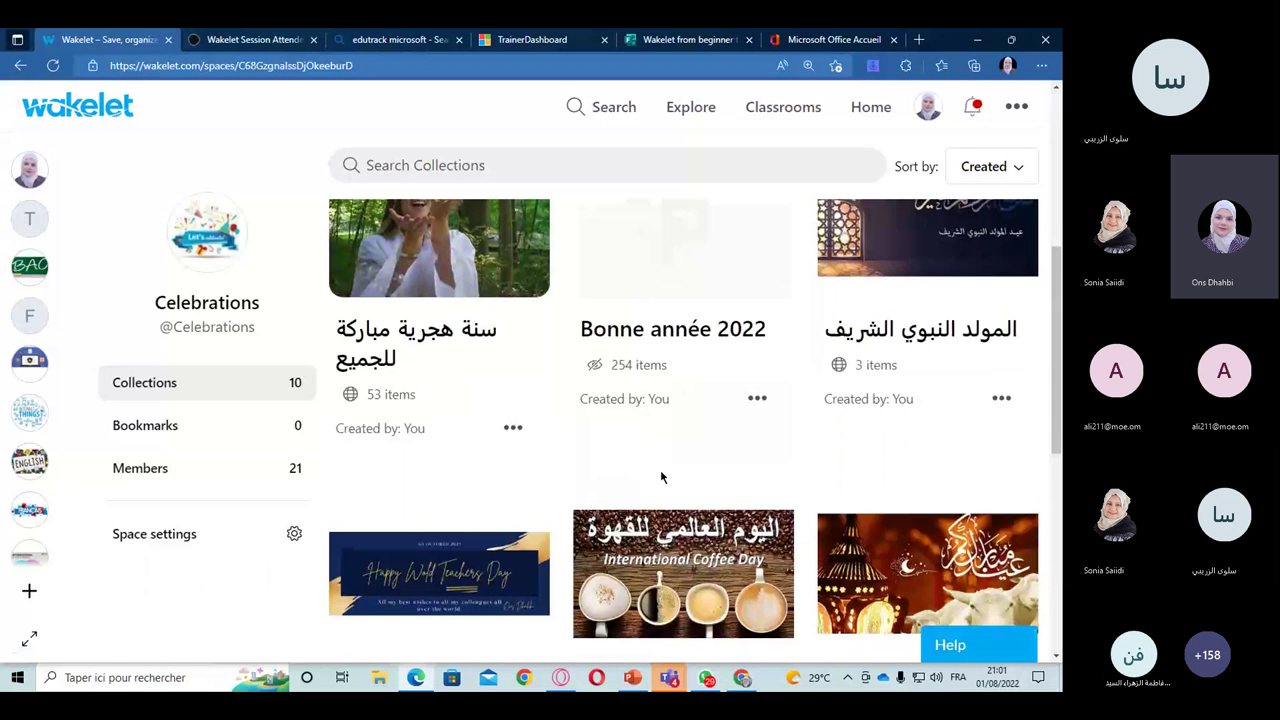
scroll(670, 478, "up", 5)
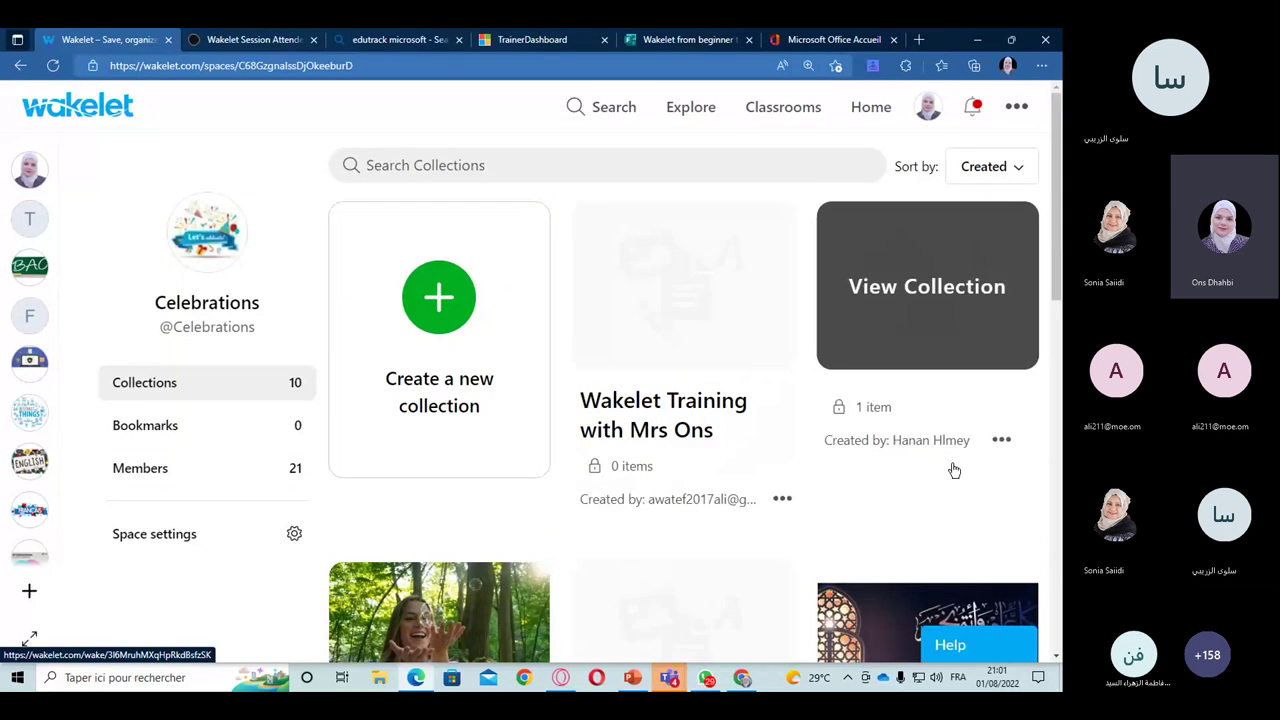
key("ctrl+minus")
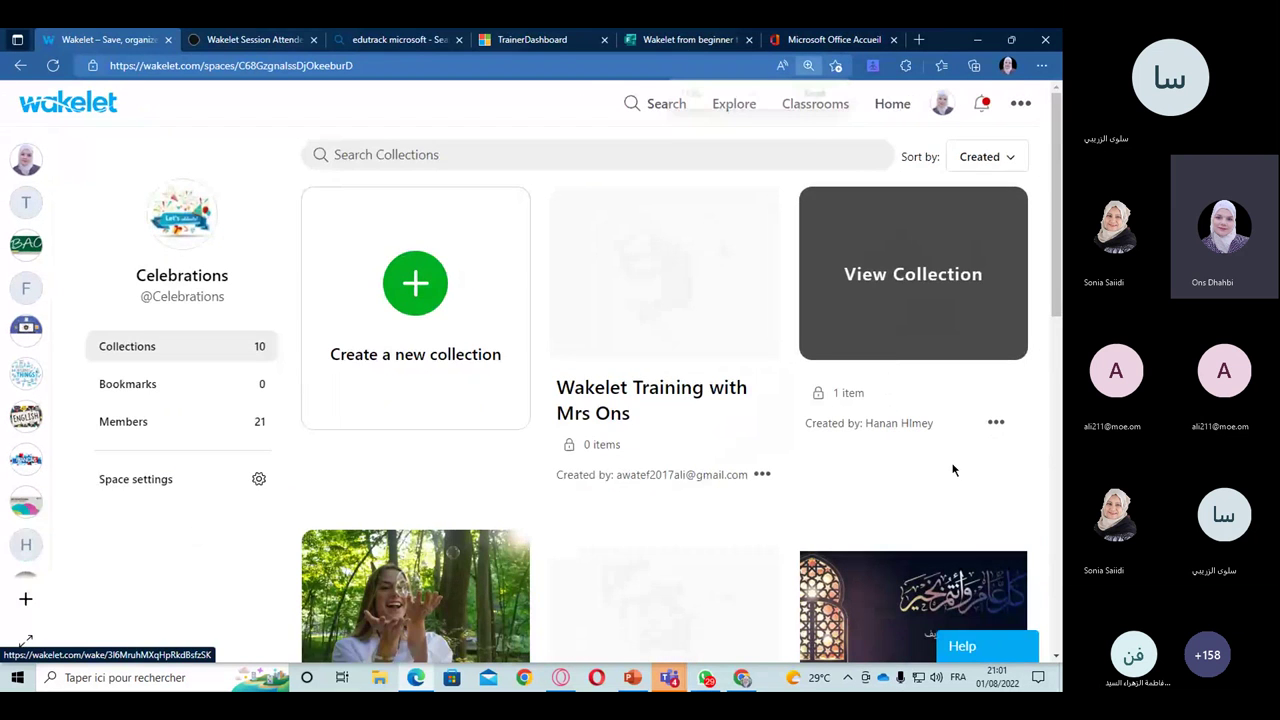
key("ctrl+minus")
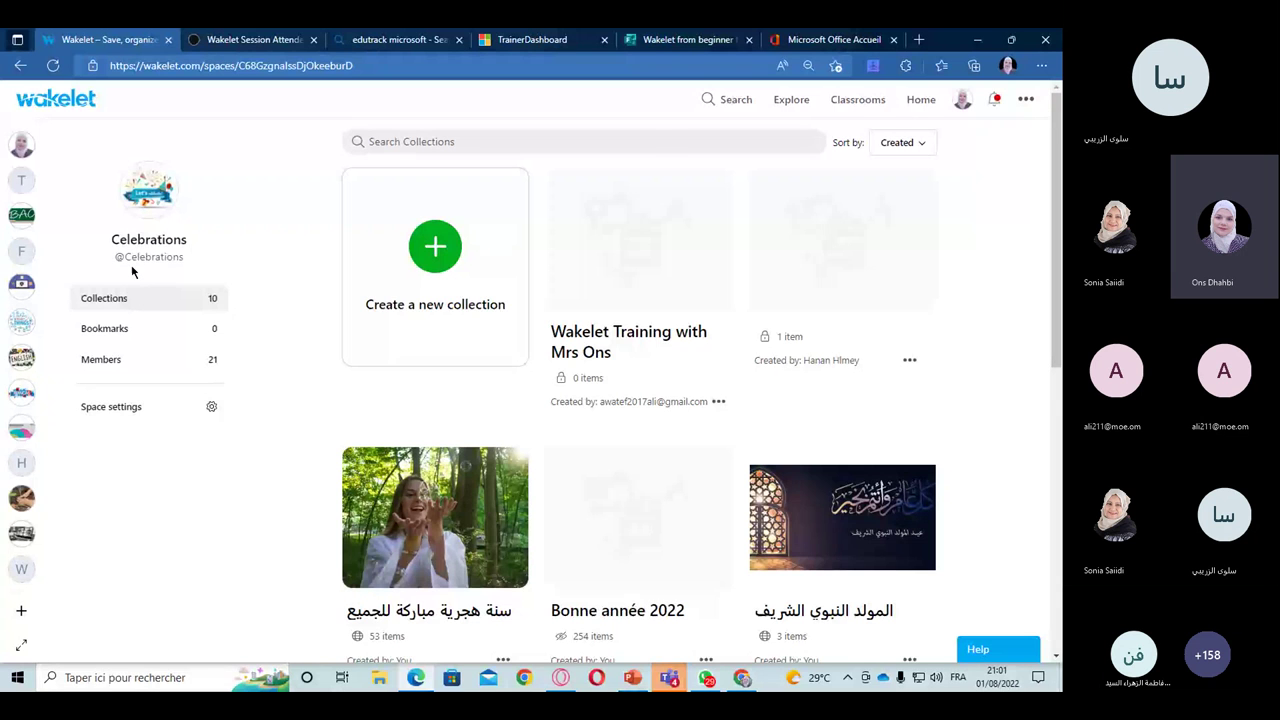
left_click(133, 258)
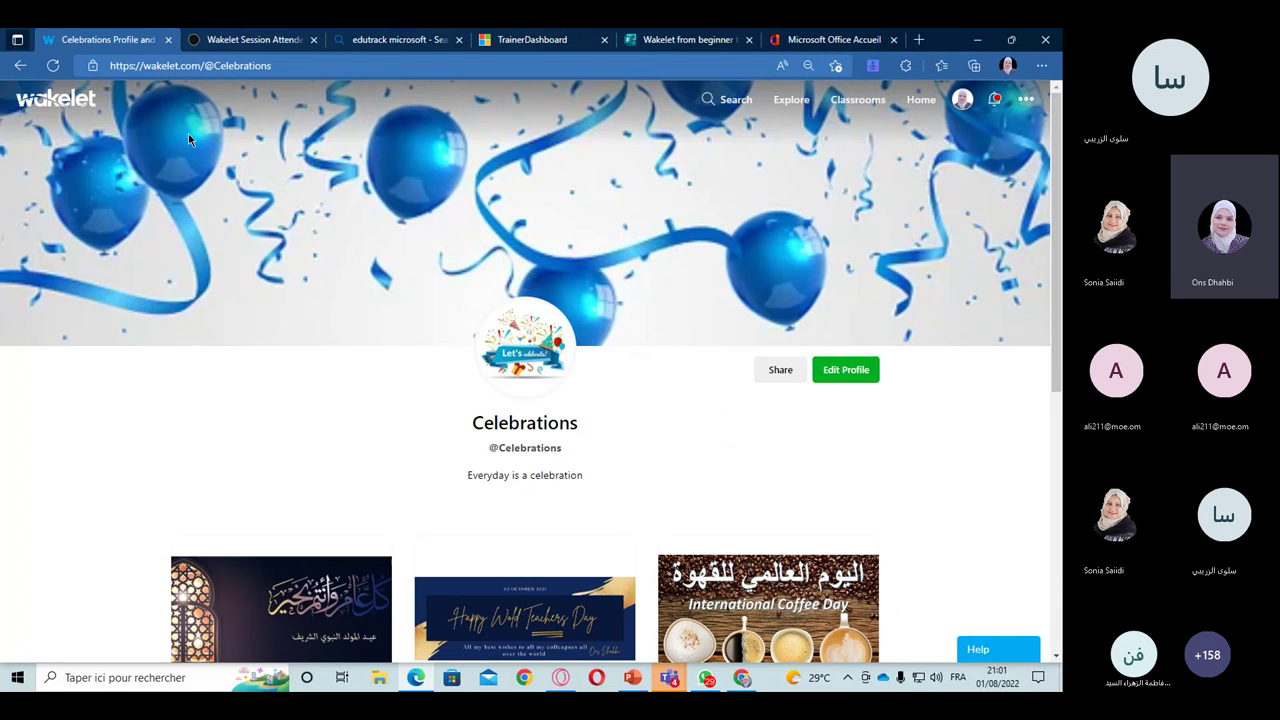
left_click(255, 66)
right_click(218, 66)
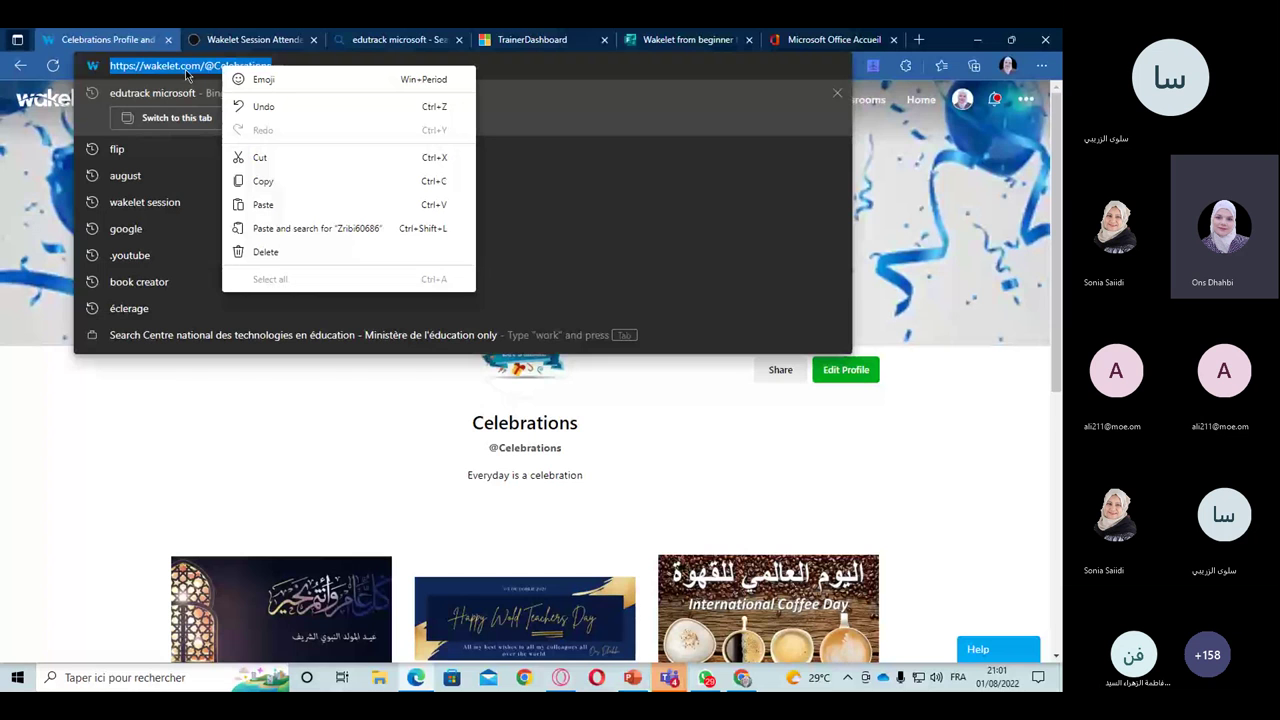
left_click(21, 67)
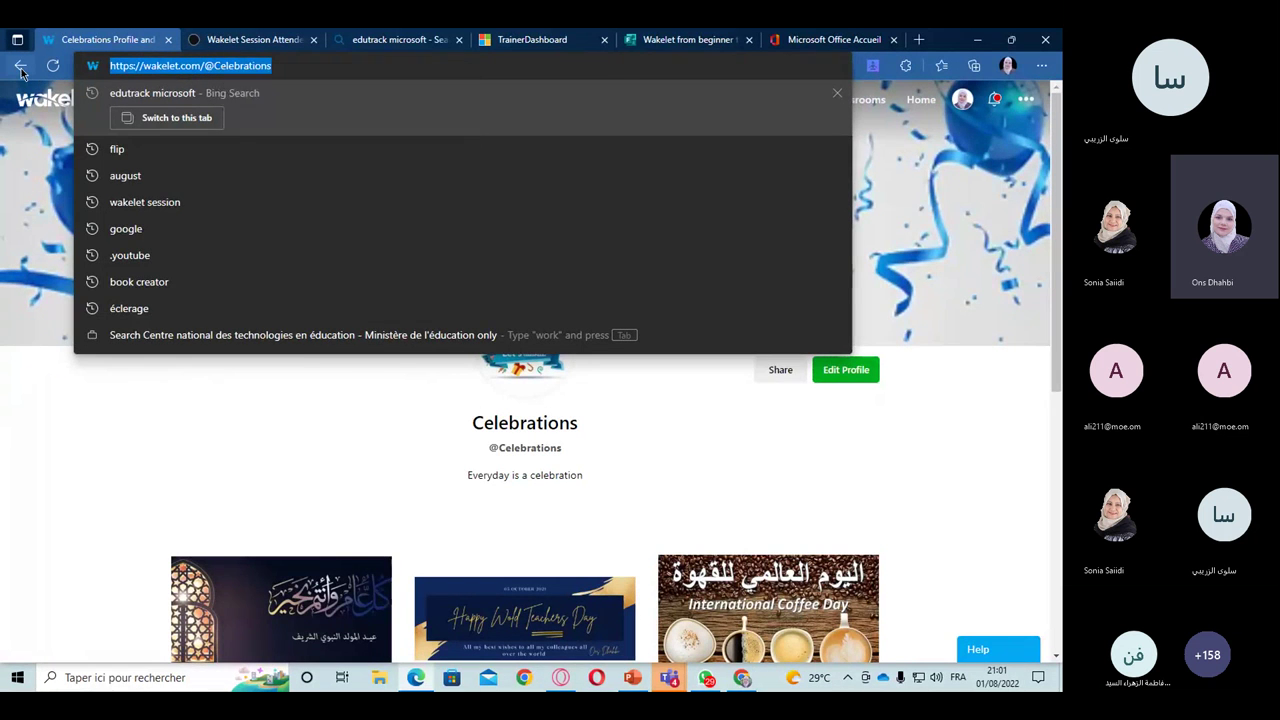
left_click(21, 67)
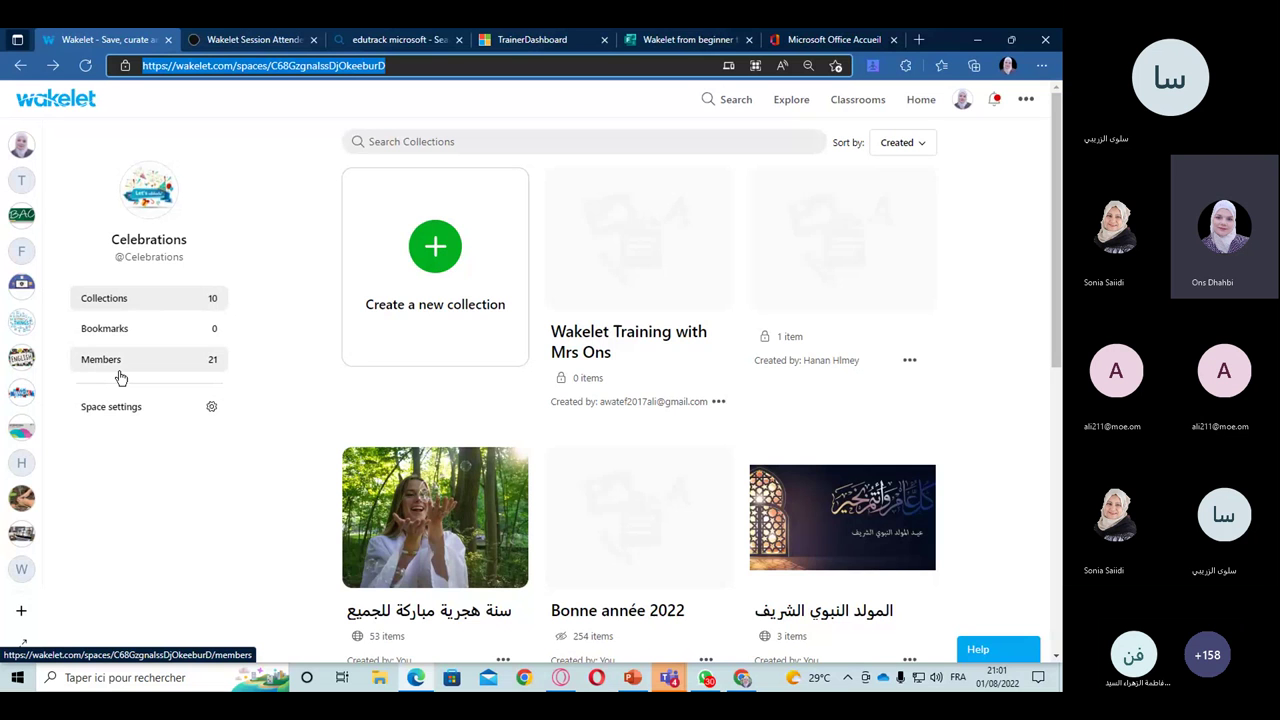
Step: View the Celebrations members, review the invite link and code, then close the invite dialog
scroll(119, 377, "up", 4)
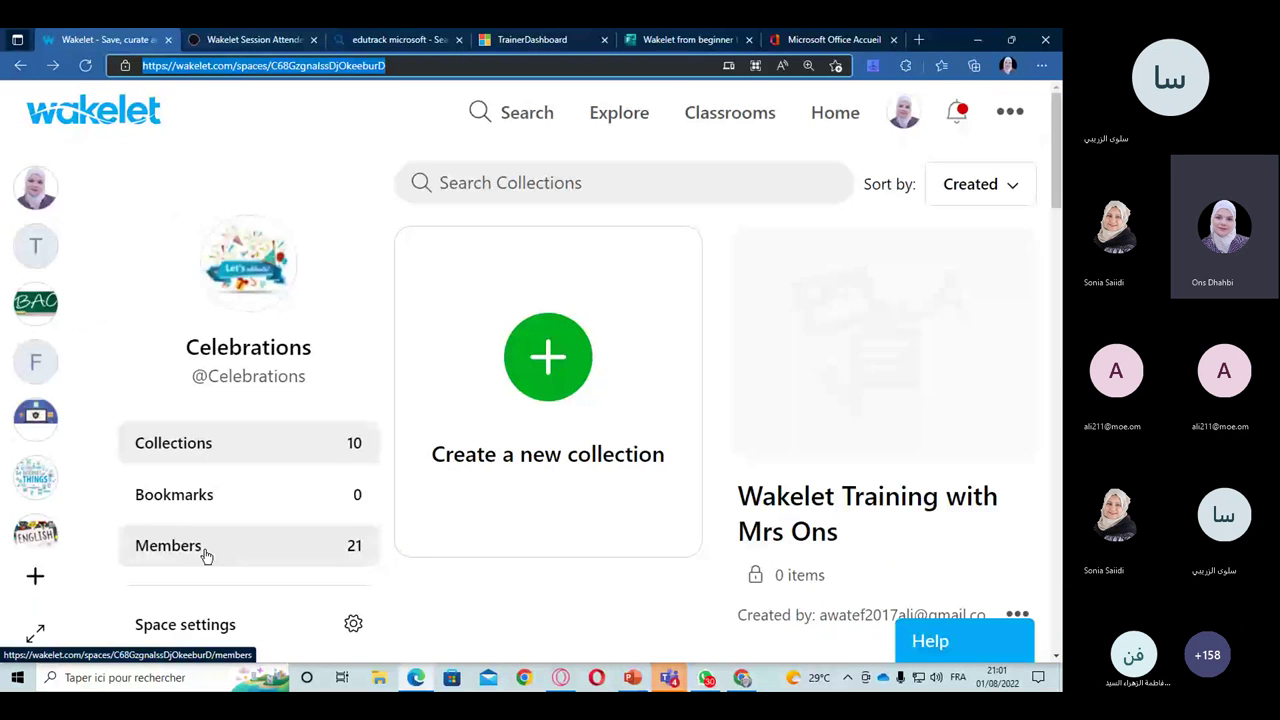
left_click(205, 556)
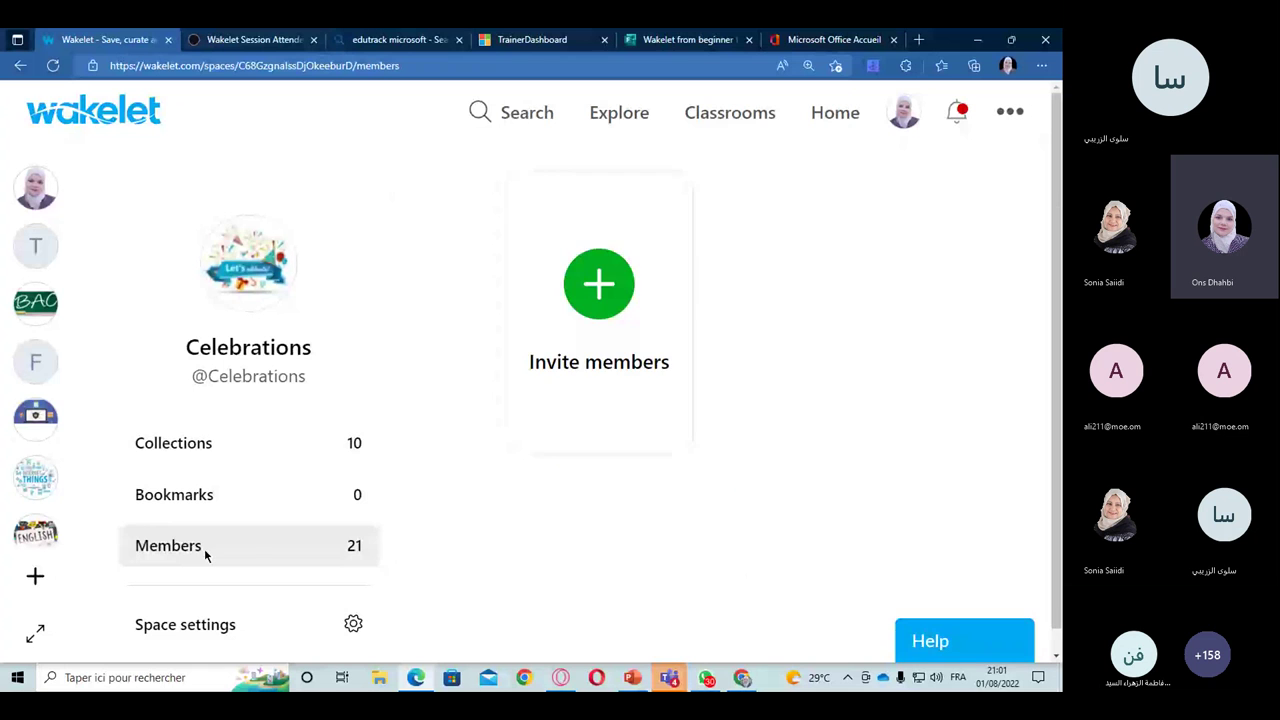
left_click(600, 298)
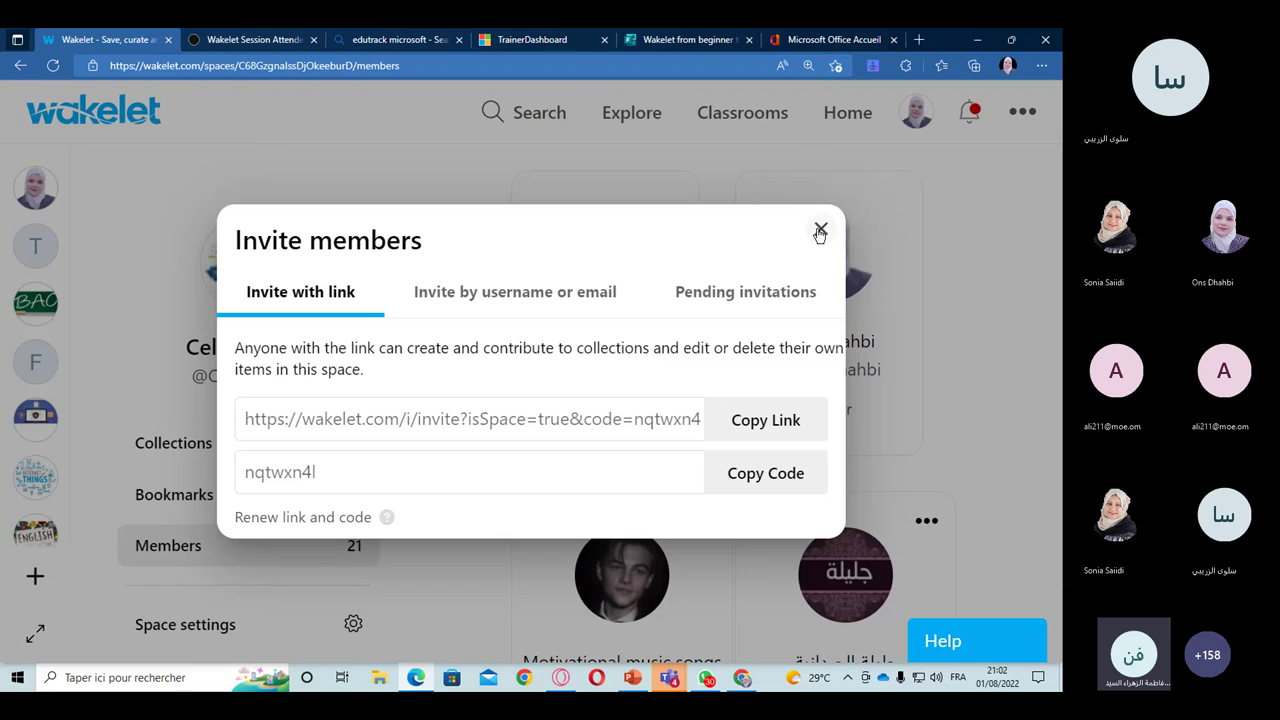
left_click(820, 232)
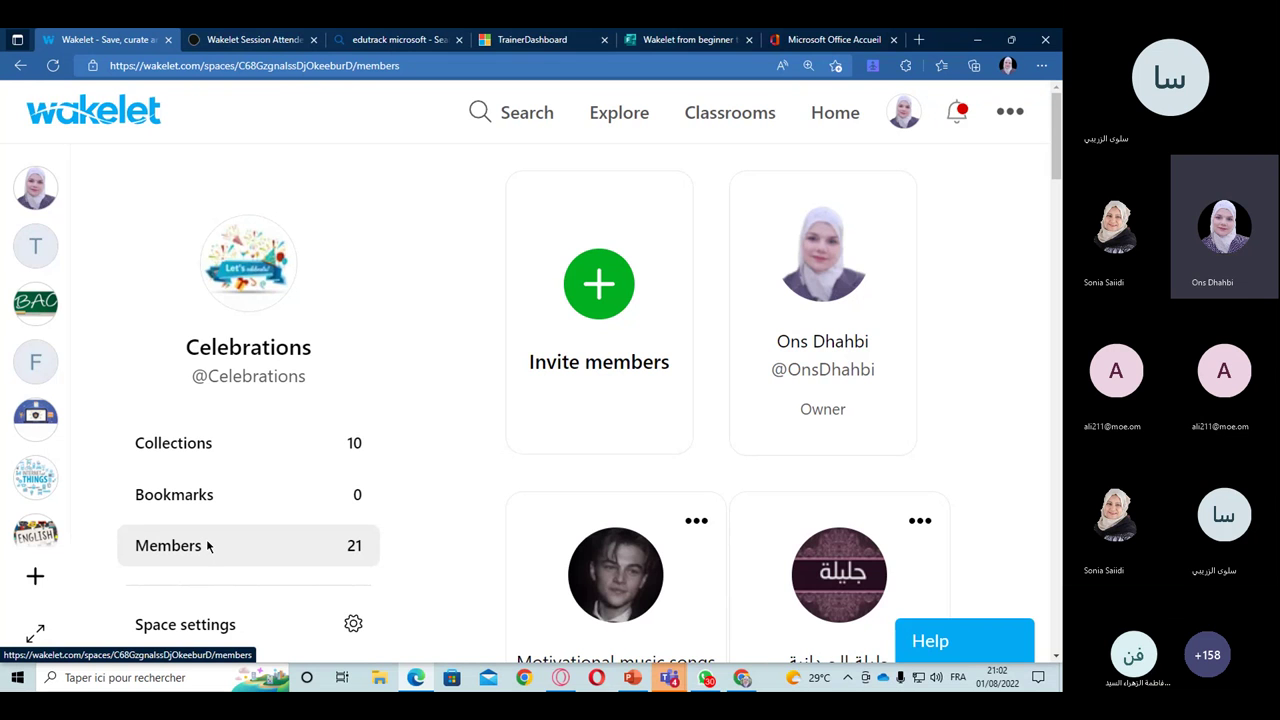
left_click(597, 306)
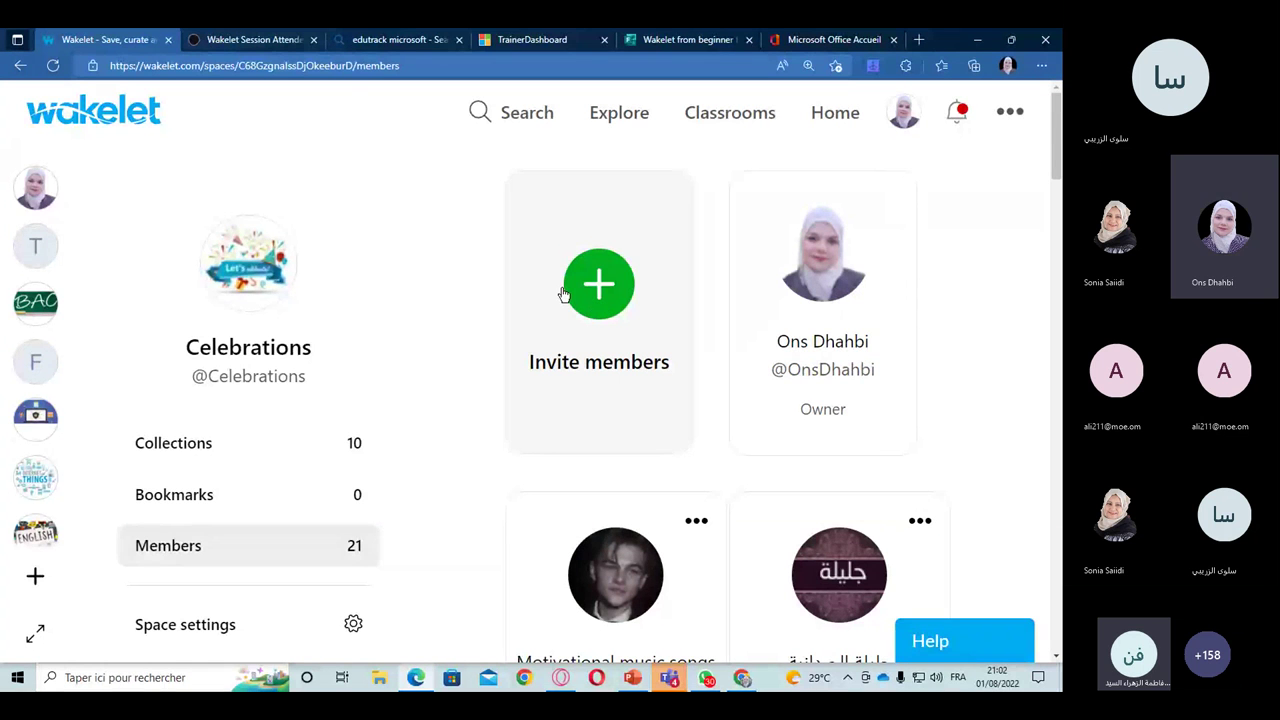
Step: Create a space named 'New space' and confirm it lists one member
left_click(36, 578)
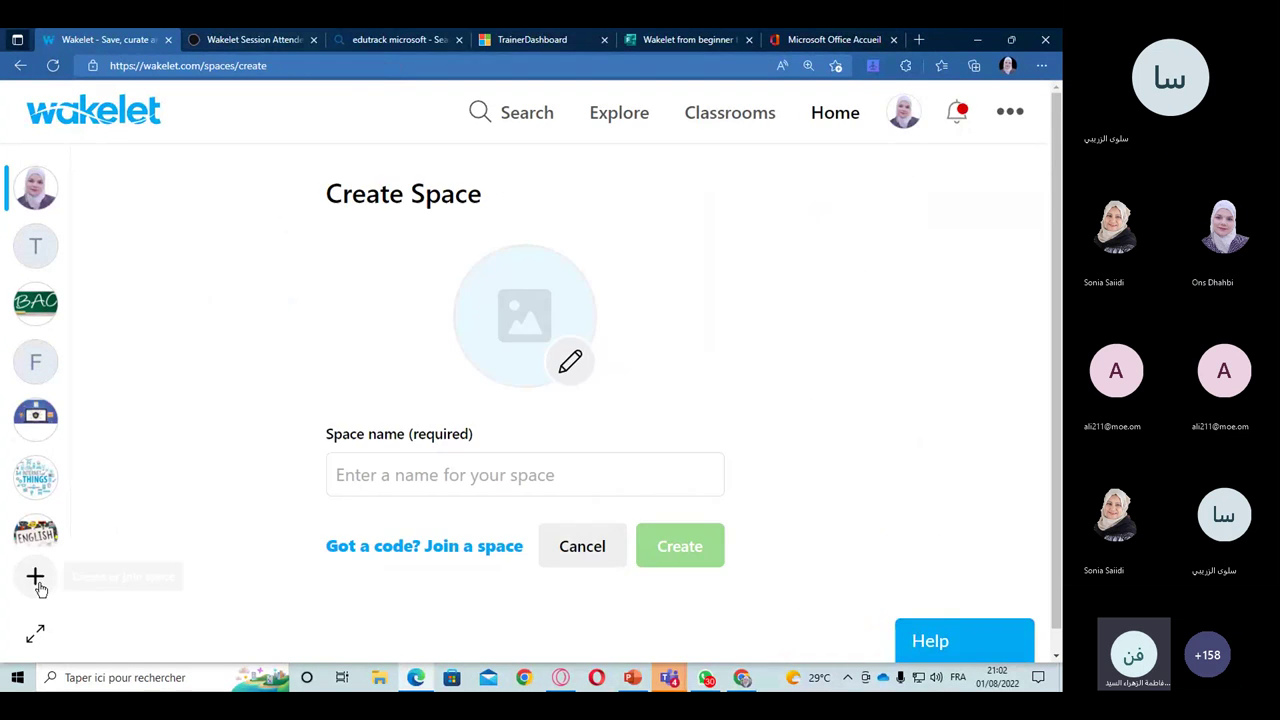
left_click(365, 481)
type("New spa")
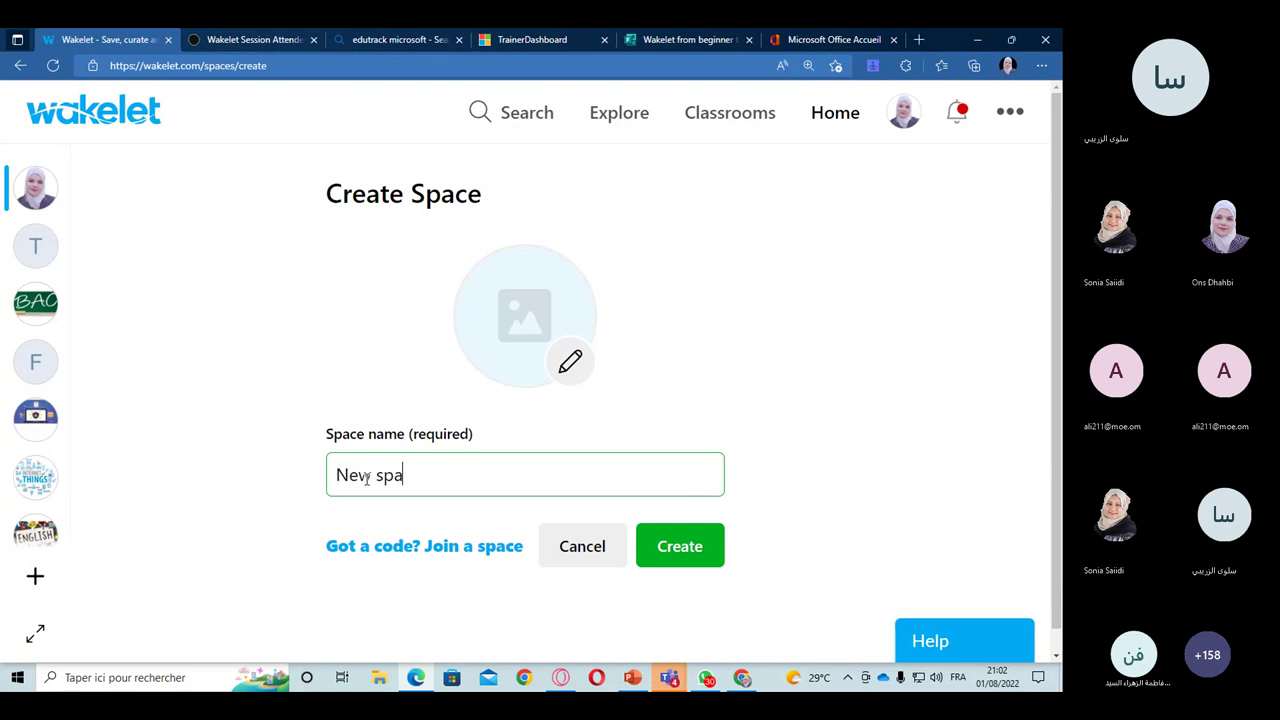
type("ce")
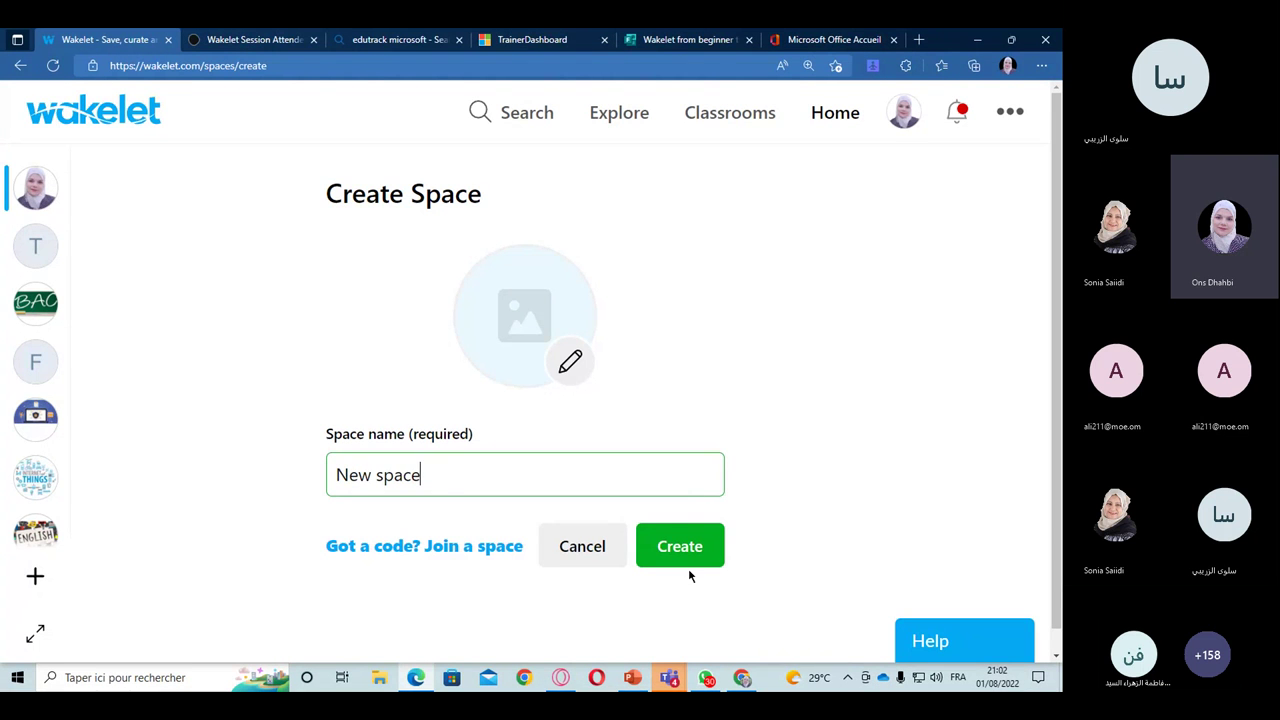
left_click(675, 548)
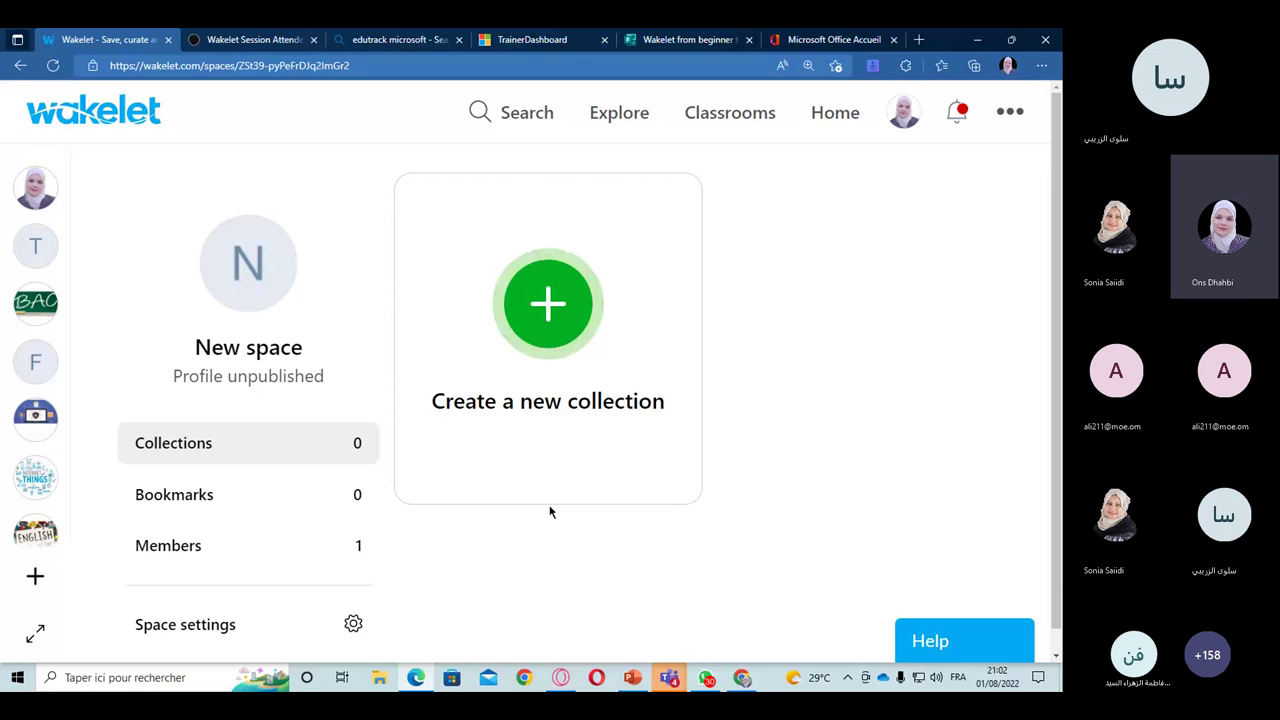
left_click(305, 553)
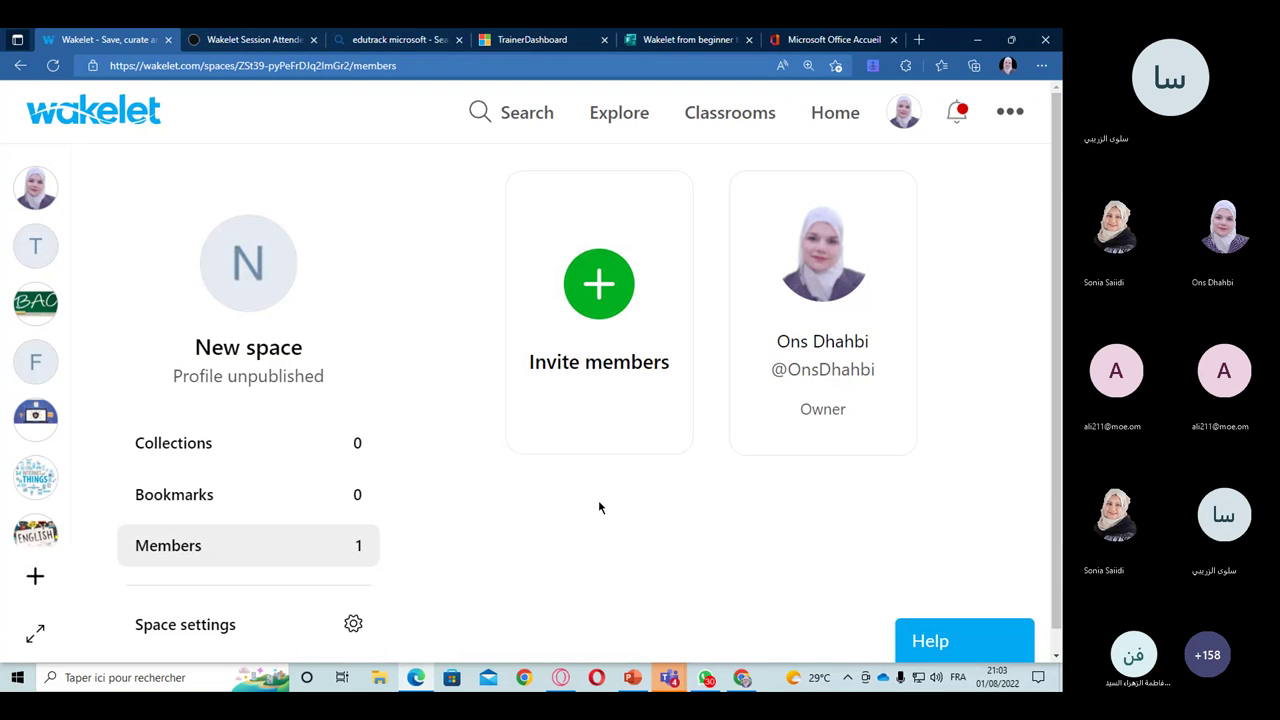
Step: Zoom the page to 90%, return to the profile page, and switch to WhatsApp
key("ctrl+minus")
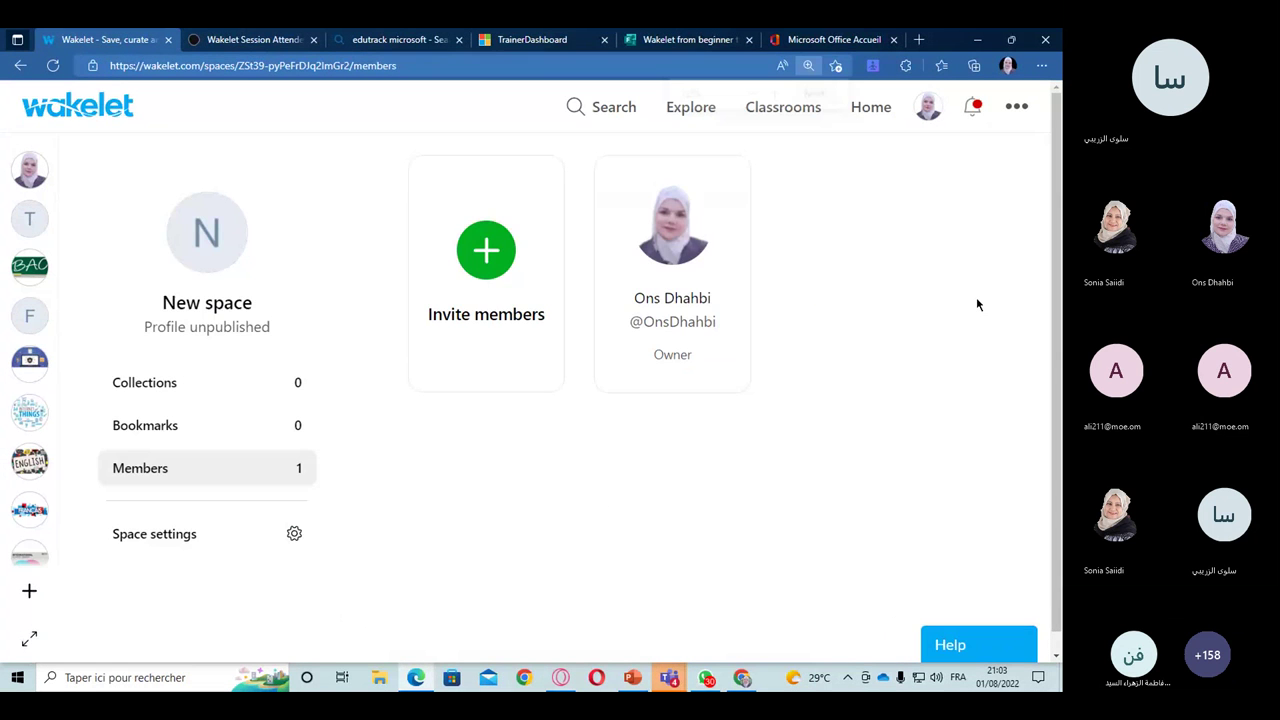
key("ctrl+minus")
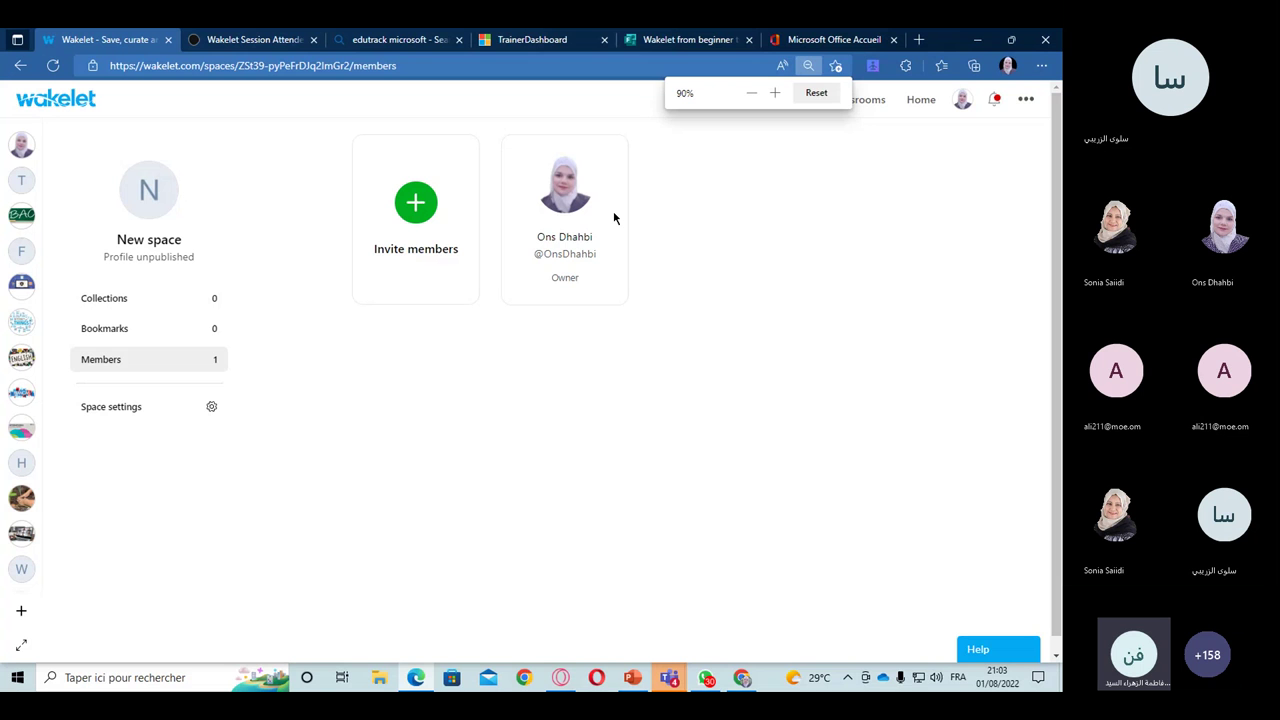
left_click(20, 147)
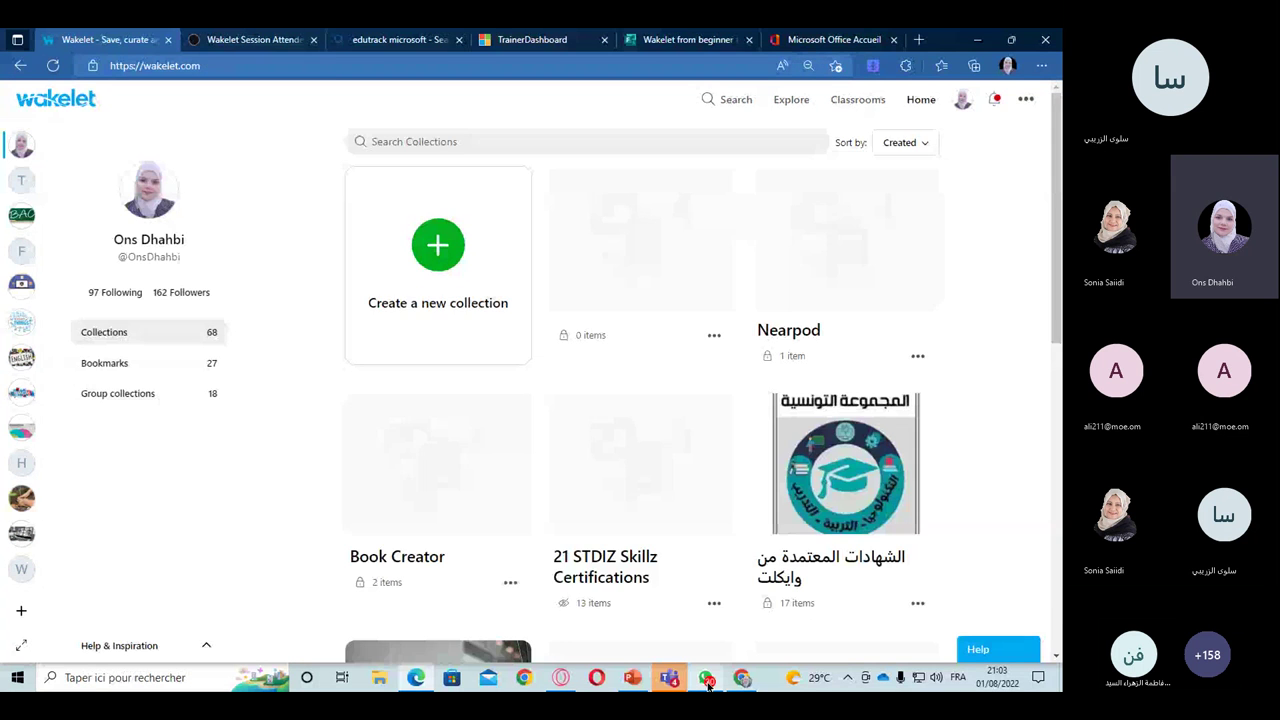
left_click(706, 679)
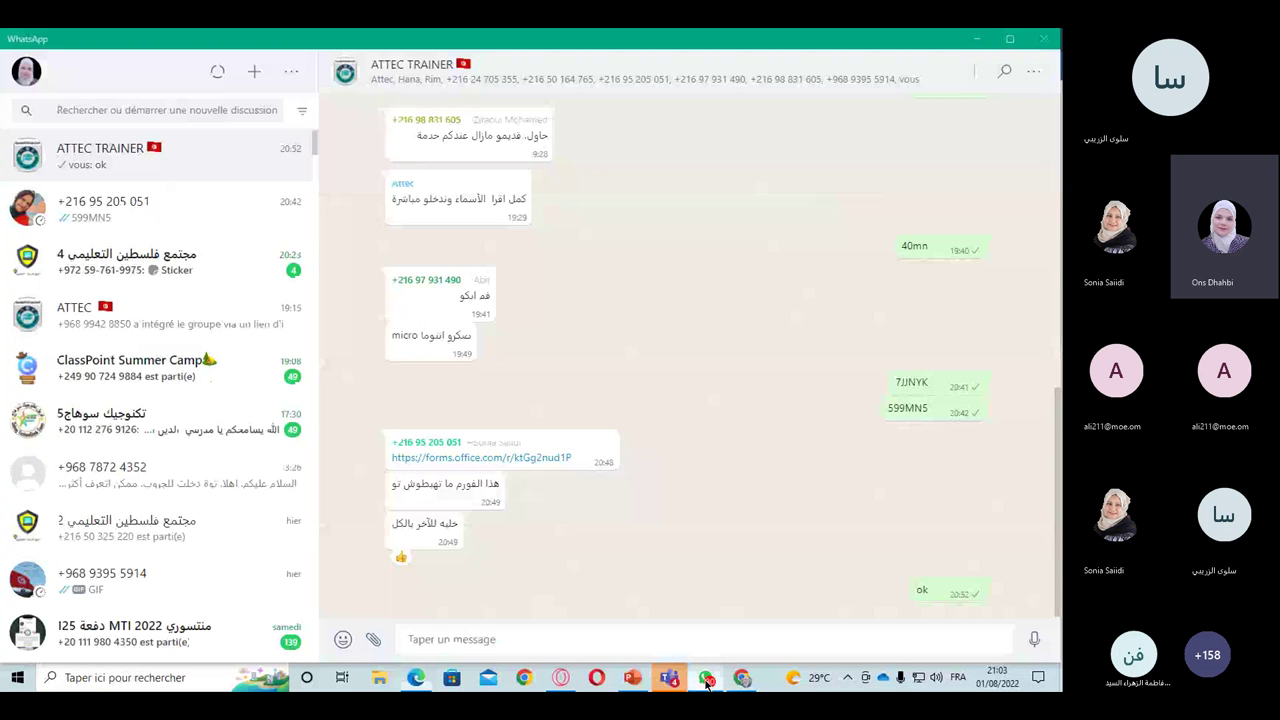
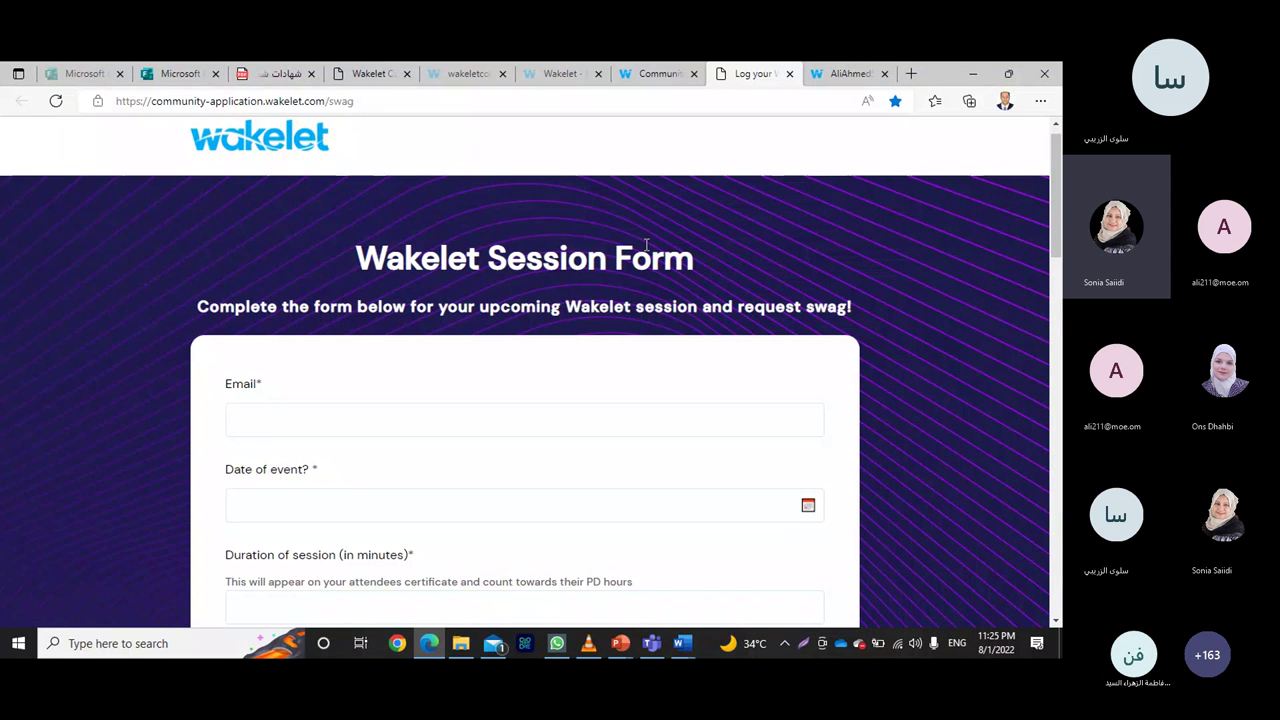
Step: Scroll through the Wakelet session form, then bring the Teams meeting chat back to the front
left_click_drag(1055, 212, 1051, 400)
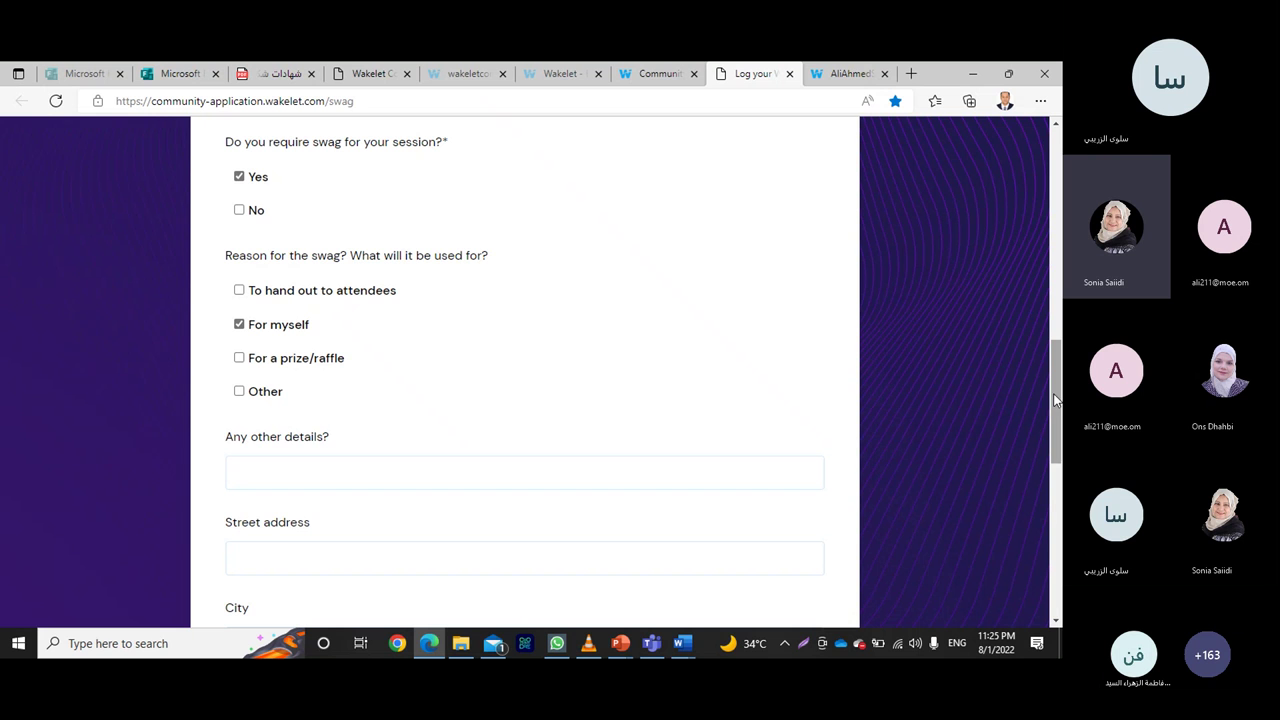
left_click_drag(1052, 400, 1062, 192)
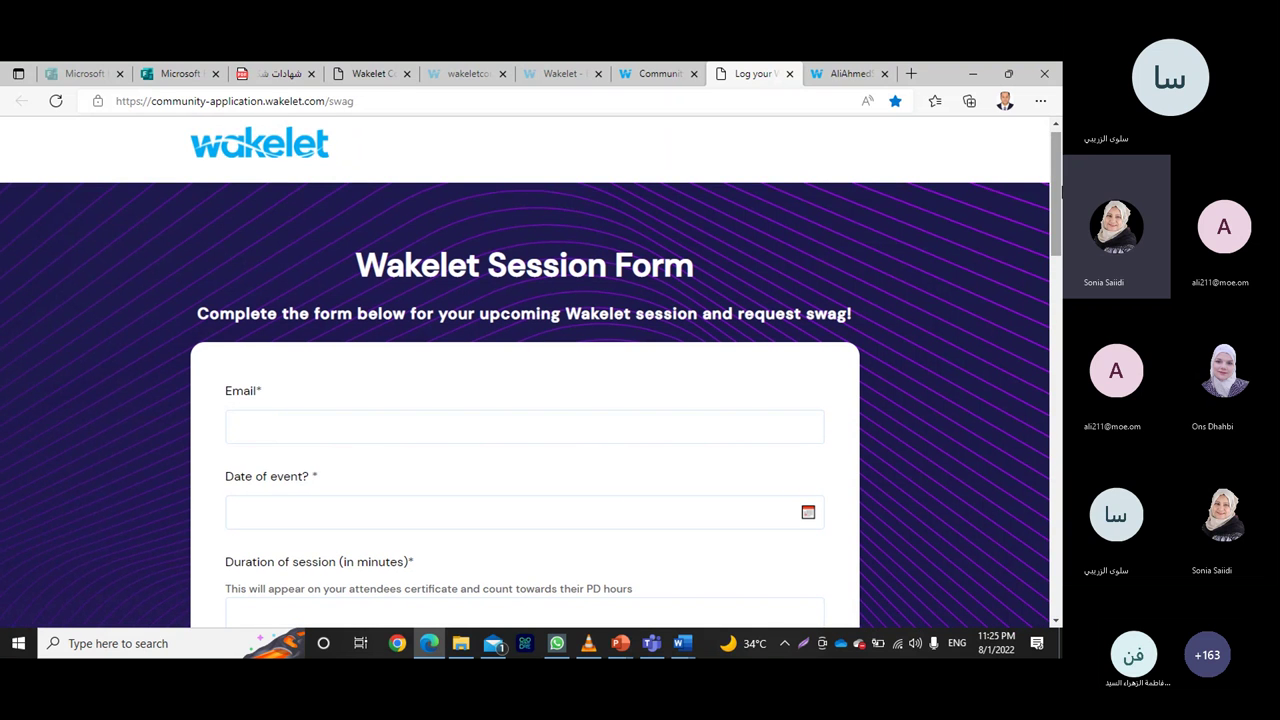
left_click_drag(1060, 190, 1060, 190)
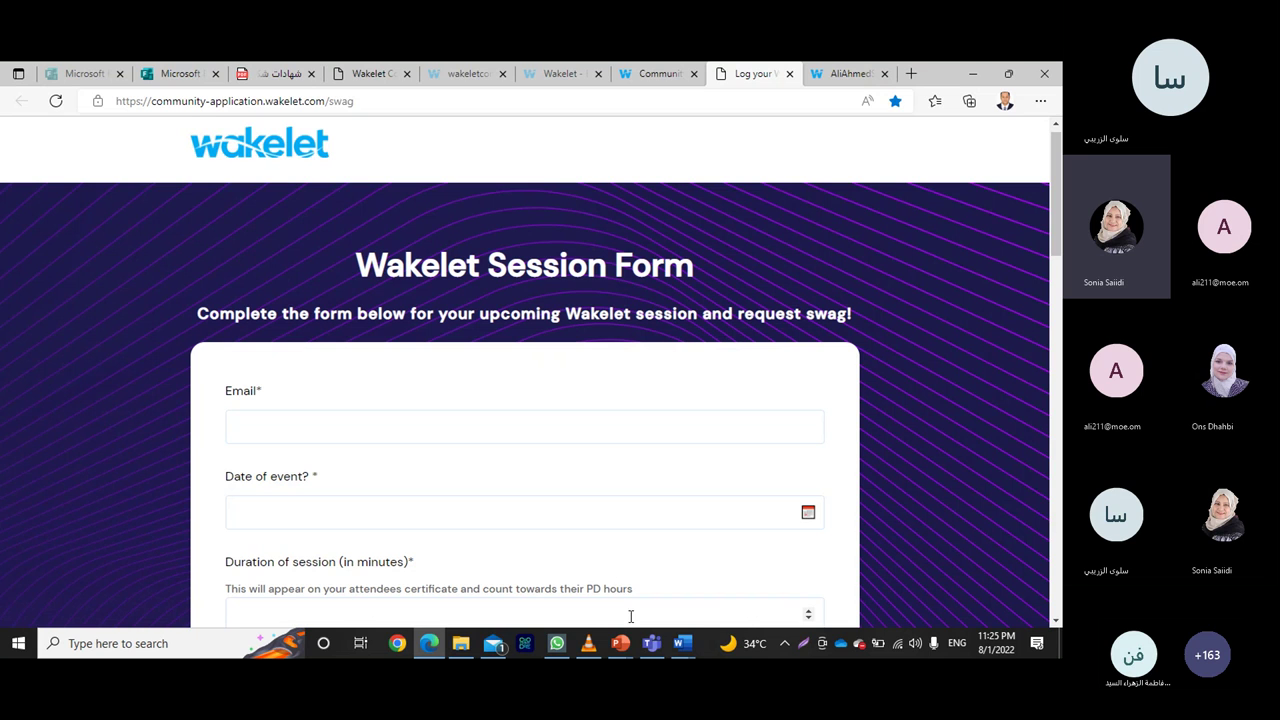
left_click(650, 646)
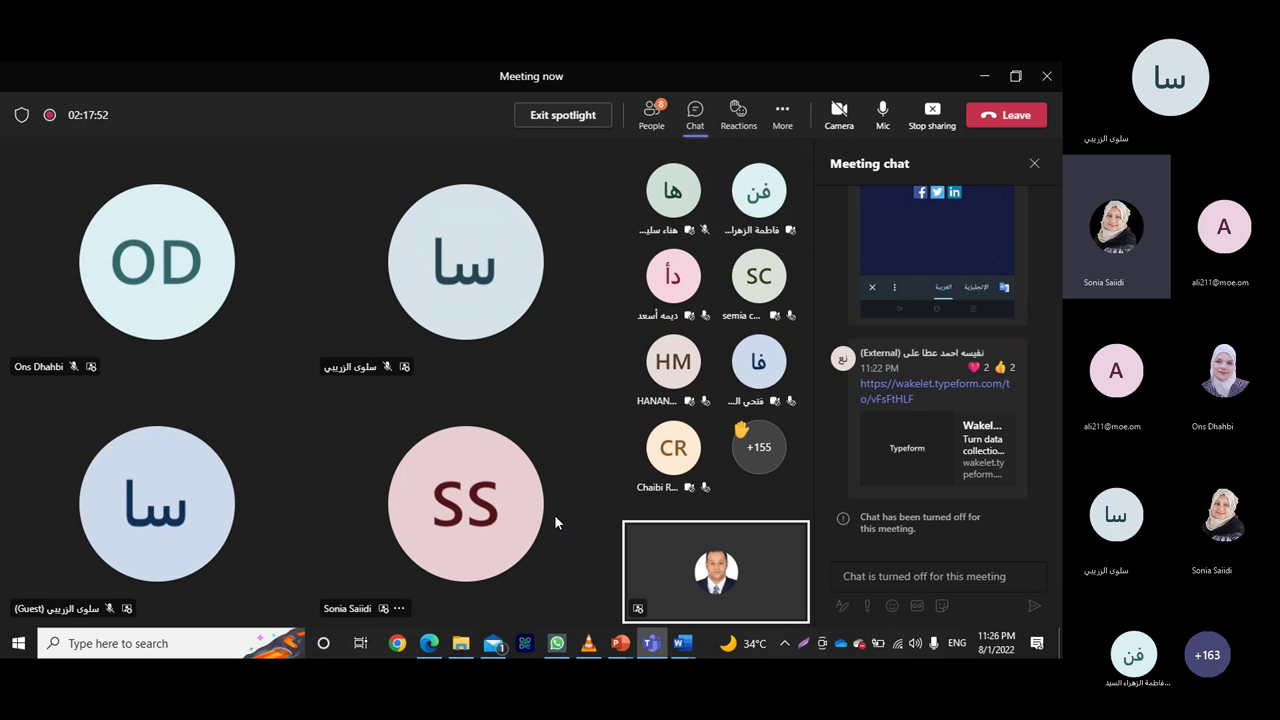
Step: Return to the swag form in Edge and click into the session name and expected attendees fields
left_click(432, 645)
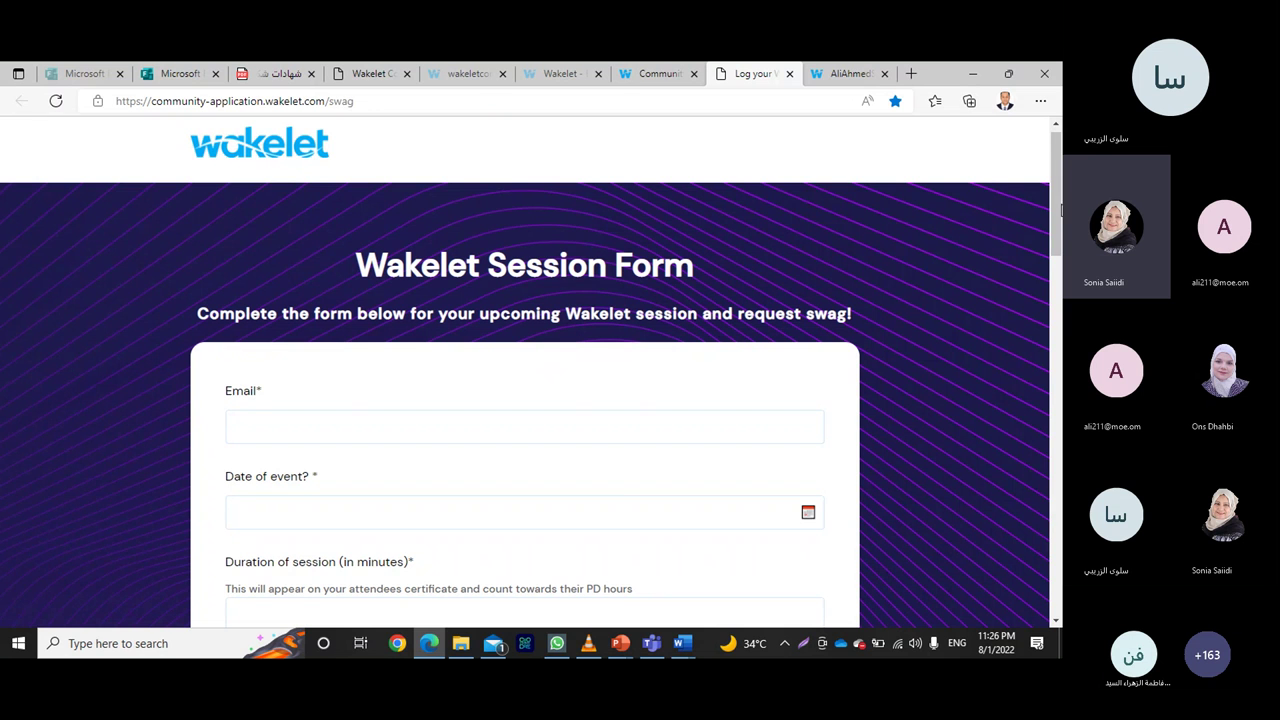
scroll(1057, 205, "down", 1)
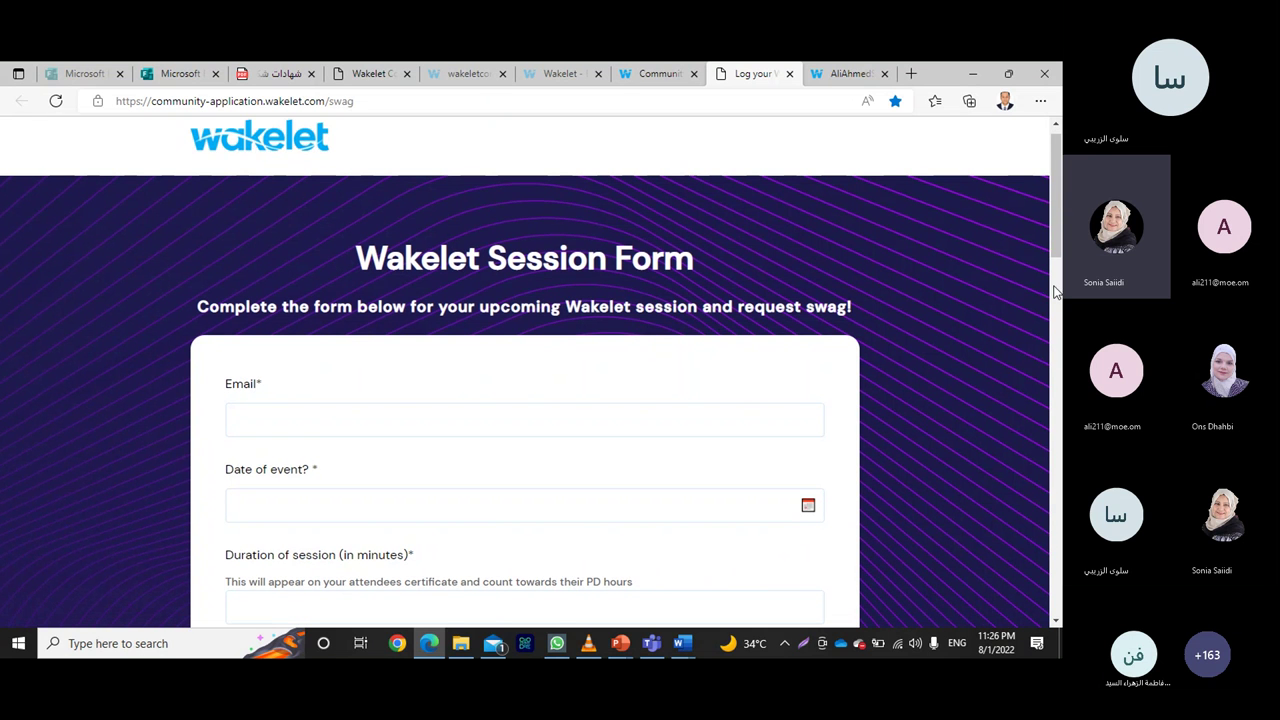
left_click_drag(1053, 250, 1016, 363)
left_click(307, 314)
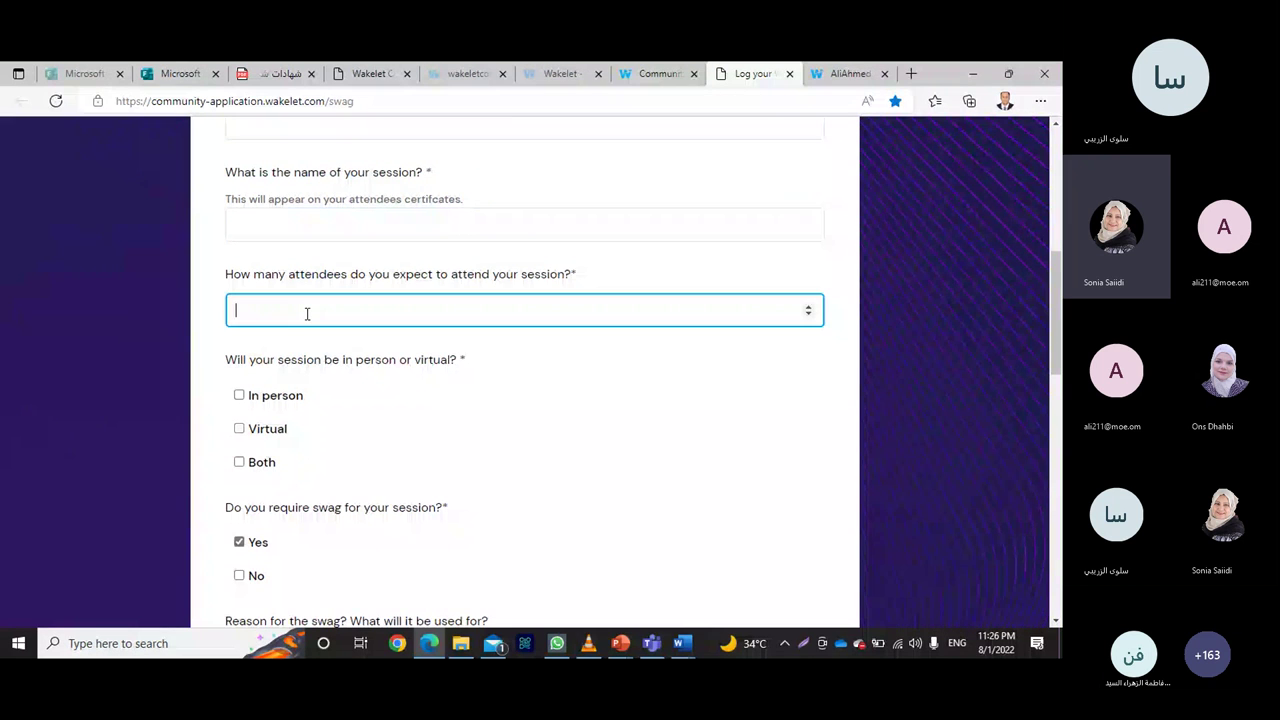
left_click(285, 224)
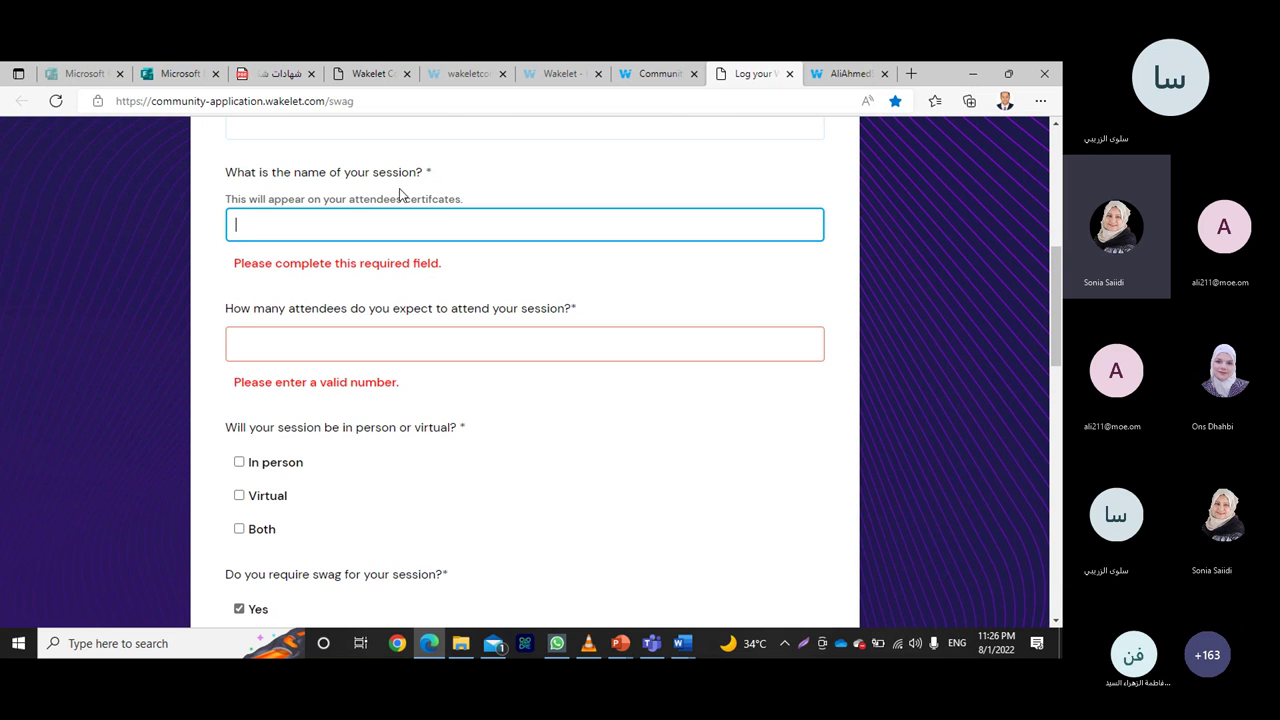
left_click_drag(432, 175, 227, 178)
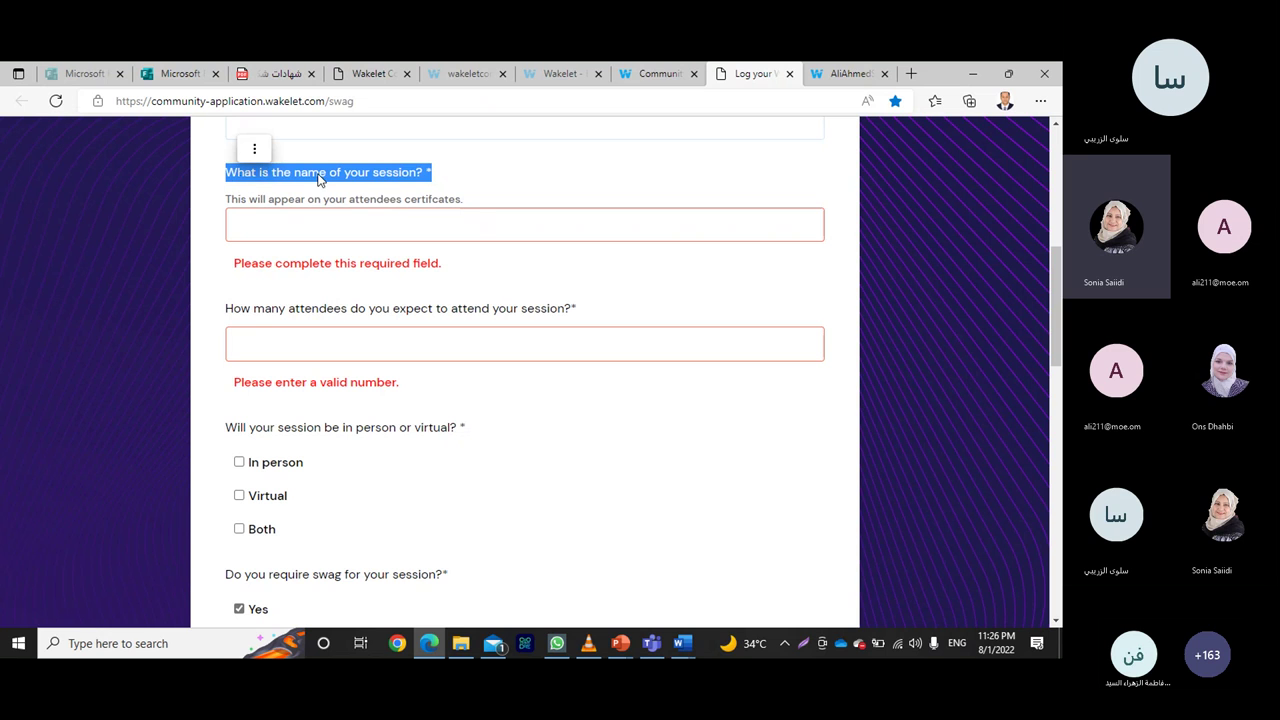
left_click(275, 225)
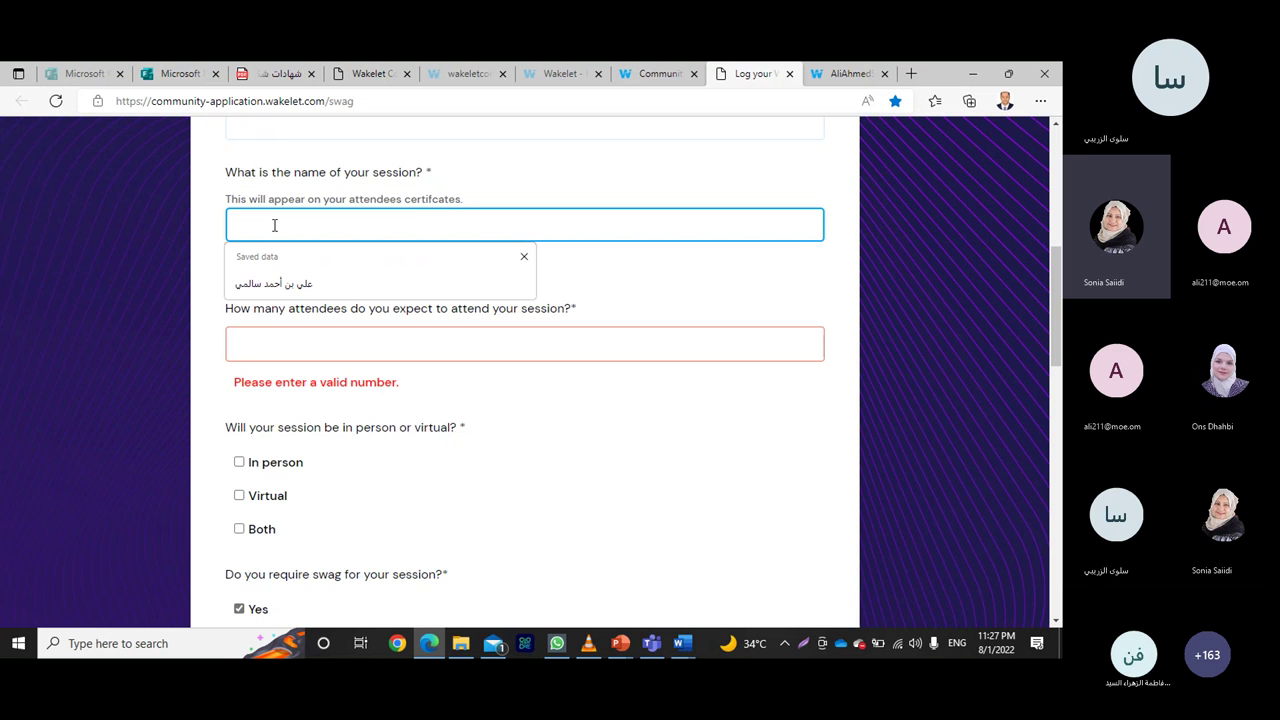
left_click(477, 340)
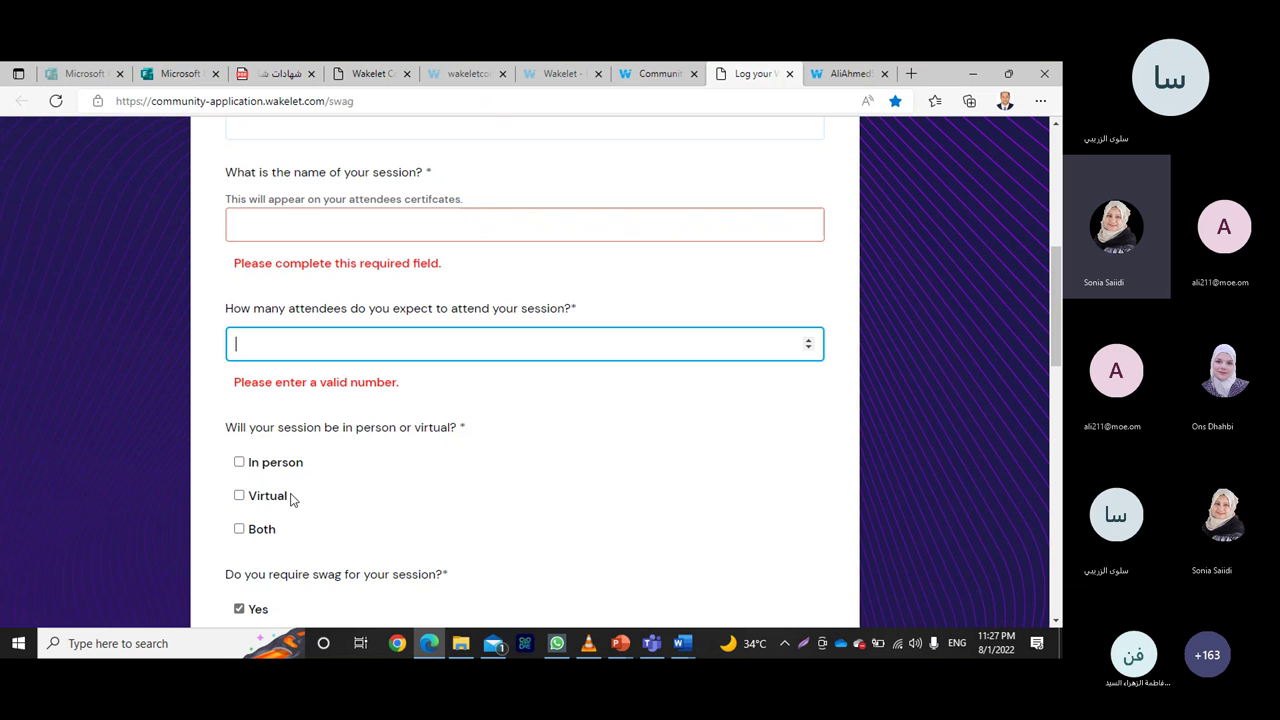
Step: Tick Virtual, then choose 'To hand out to attendees' instead of 'For myself' as the swag reason
left_click(241, 503)
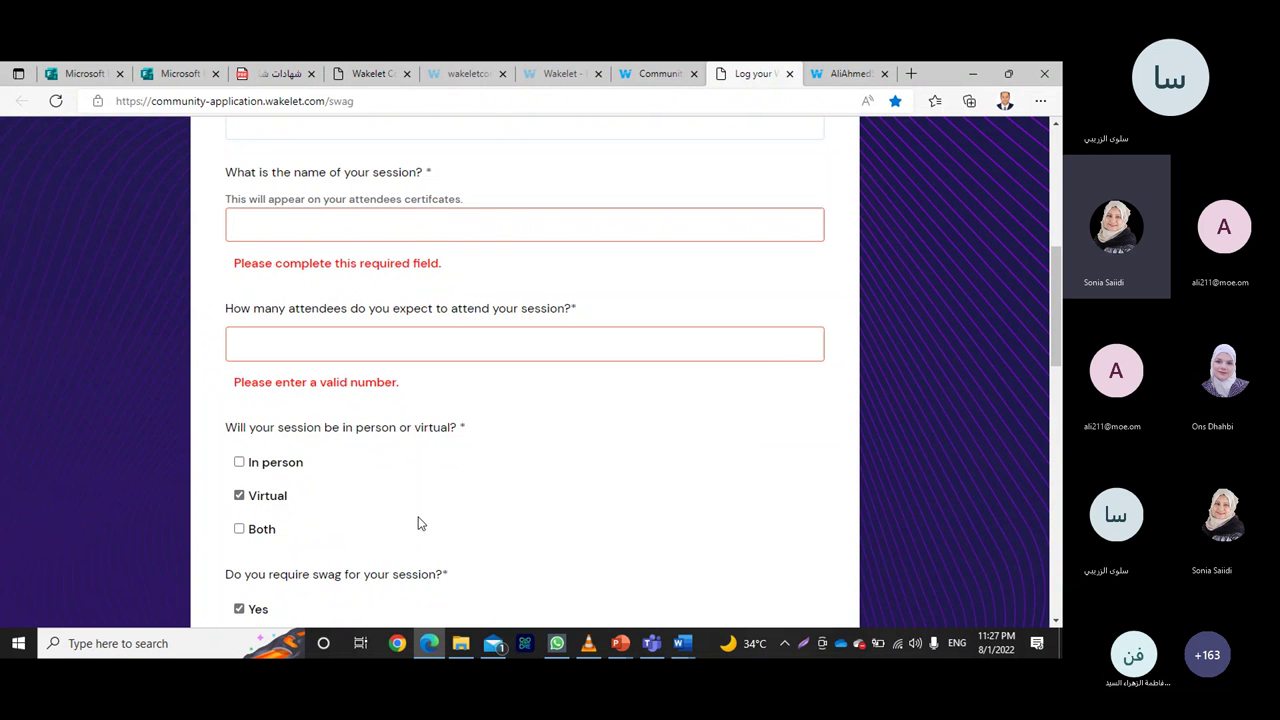
left_click_drag(1046, 300, 1050, 402)
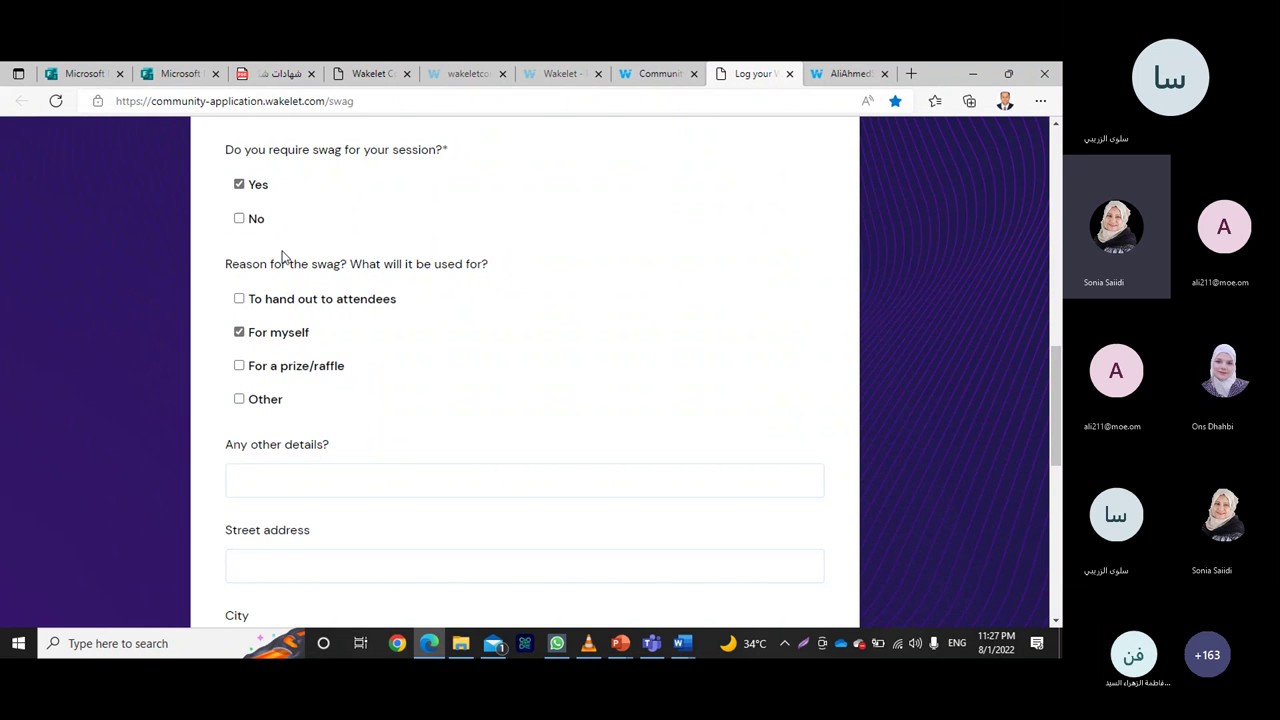
left_click(239, 298)
left_click(239, 334)
left_click_drag(1051, 379, 1051, 425)
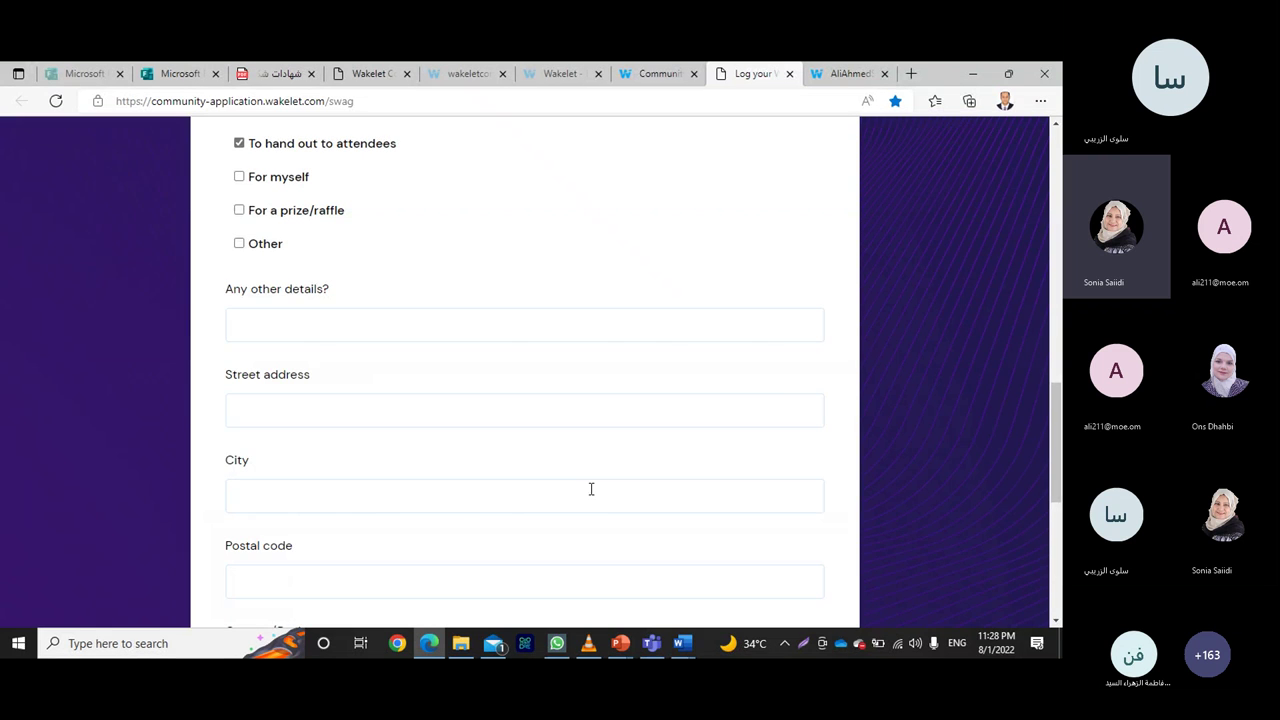
Step: Leave the Street address field blank, then stop sharing the screen in the Teams meeting
left_click_drag(1060, 447, 1020, 457)
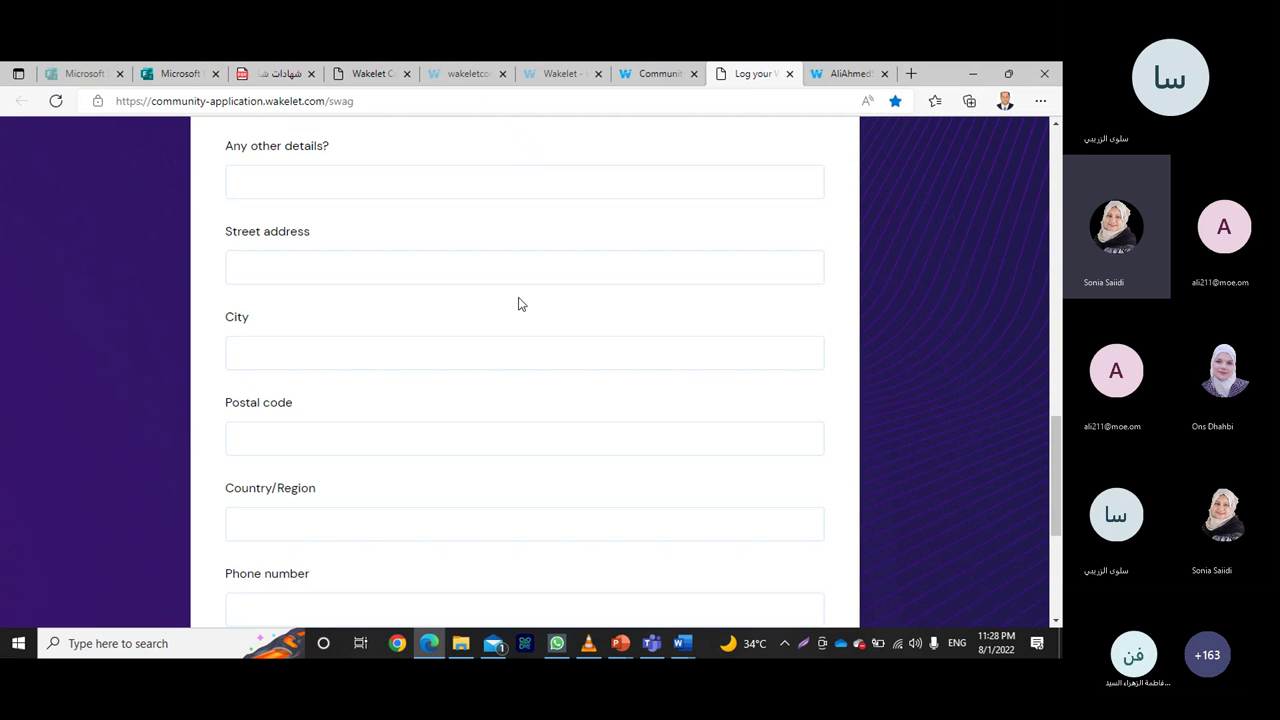
left_click(408, 271)
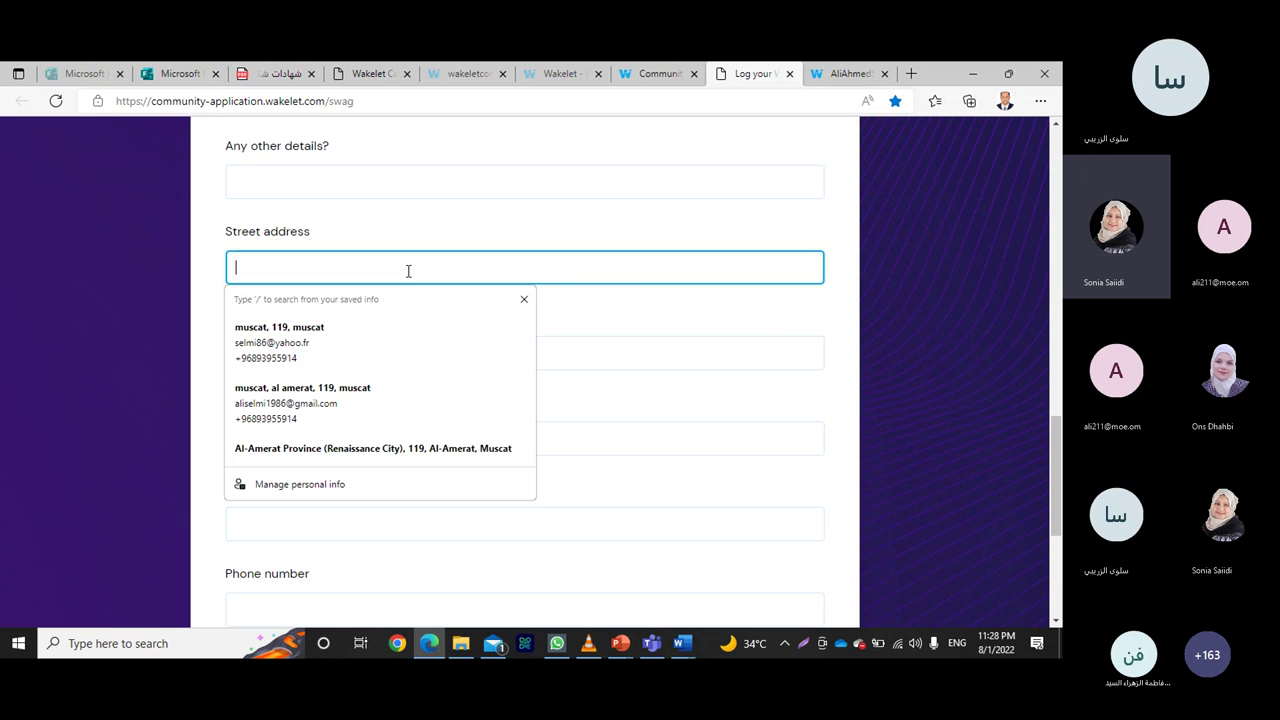
left_click(642, 307)
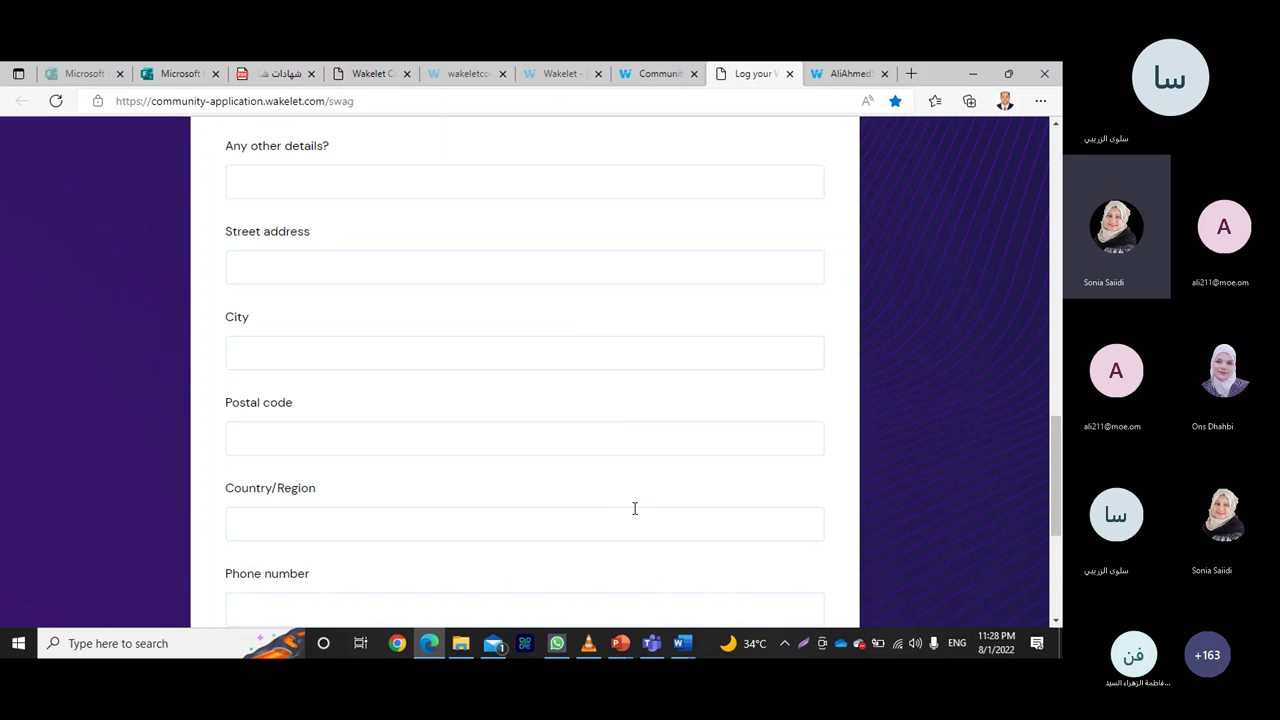
left_click(651, 644)
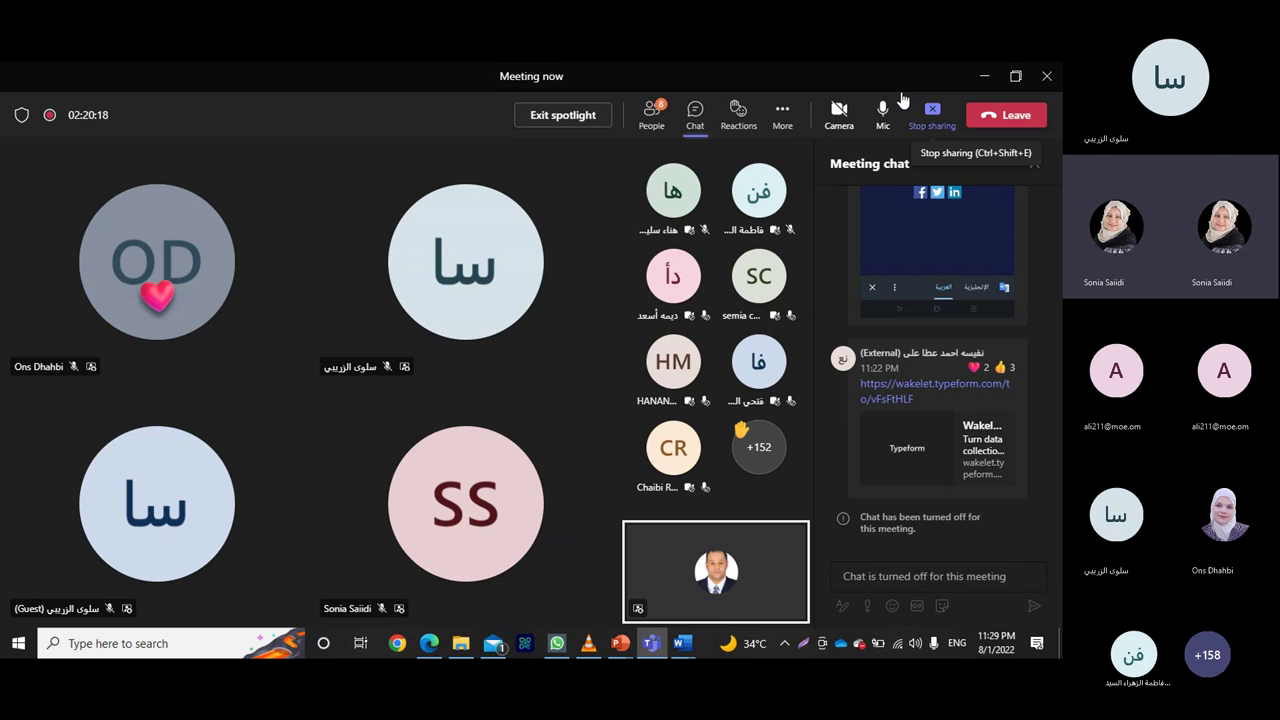
left_click(932, 112)
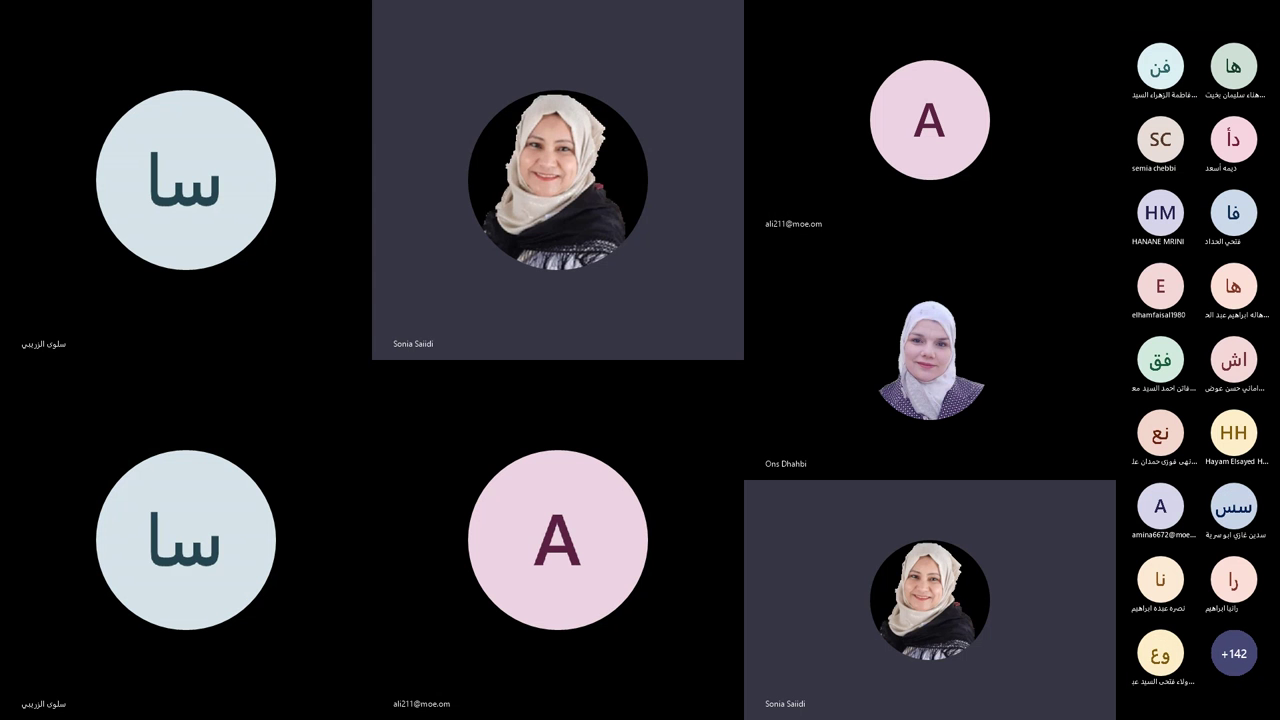